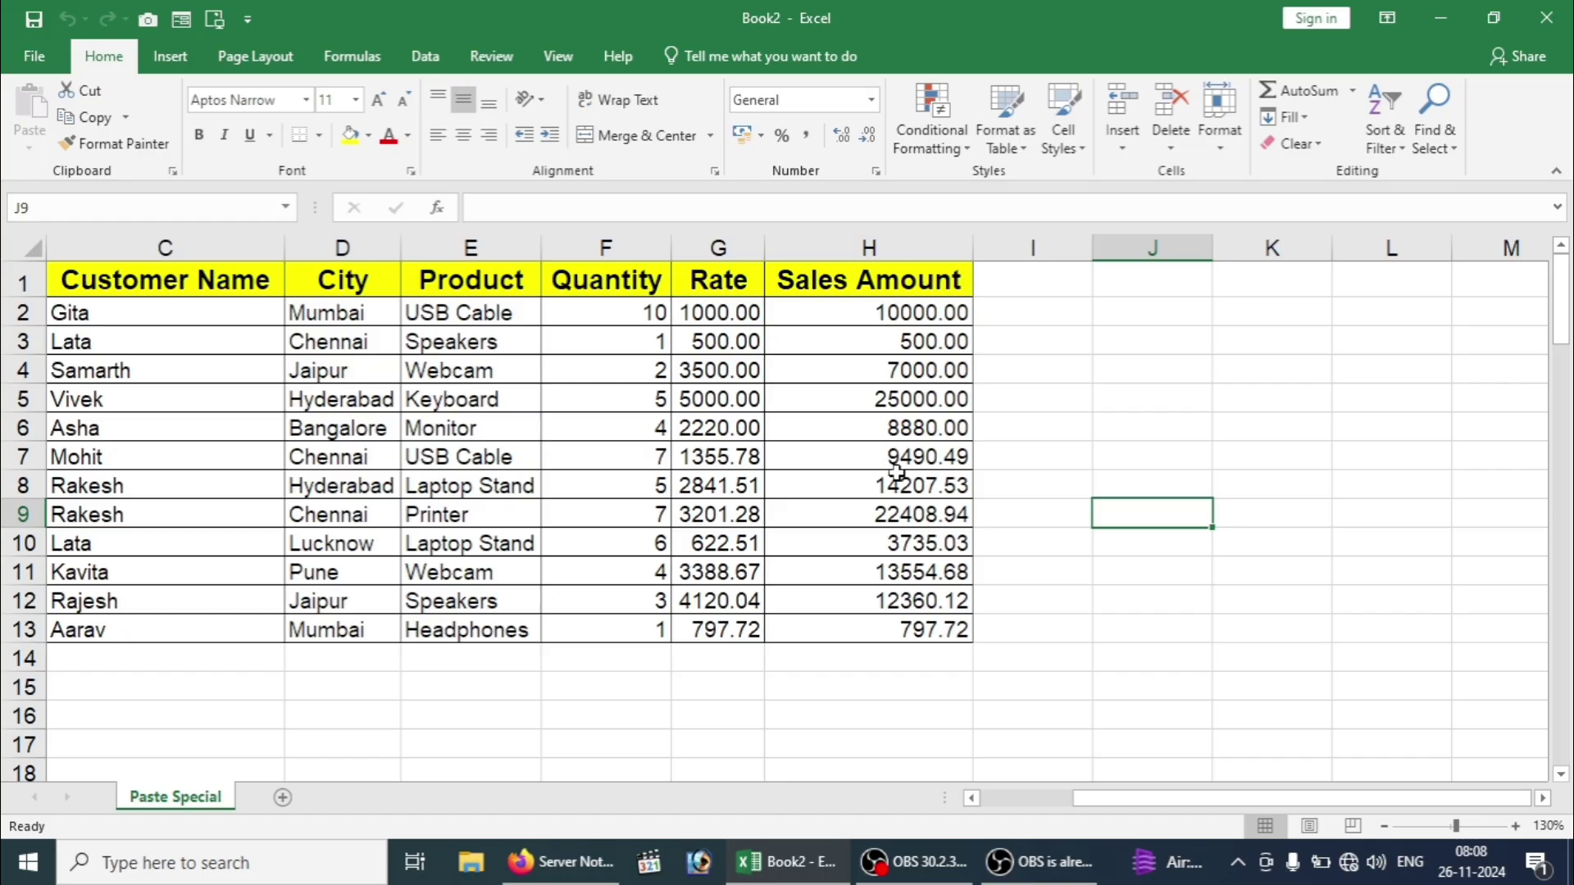
Step: Magnify the table, add a 127934.50 total below Sales Amount, then undo it twice
key("super+plus")
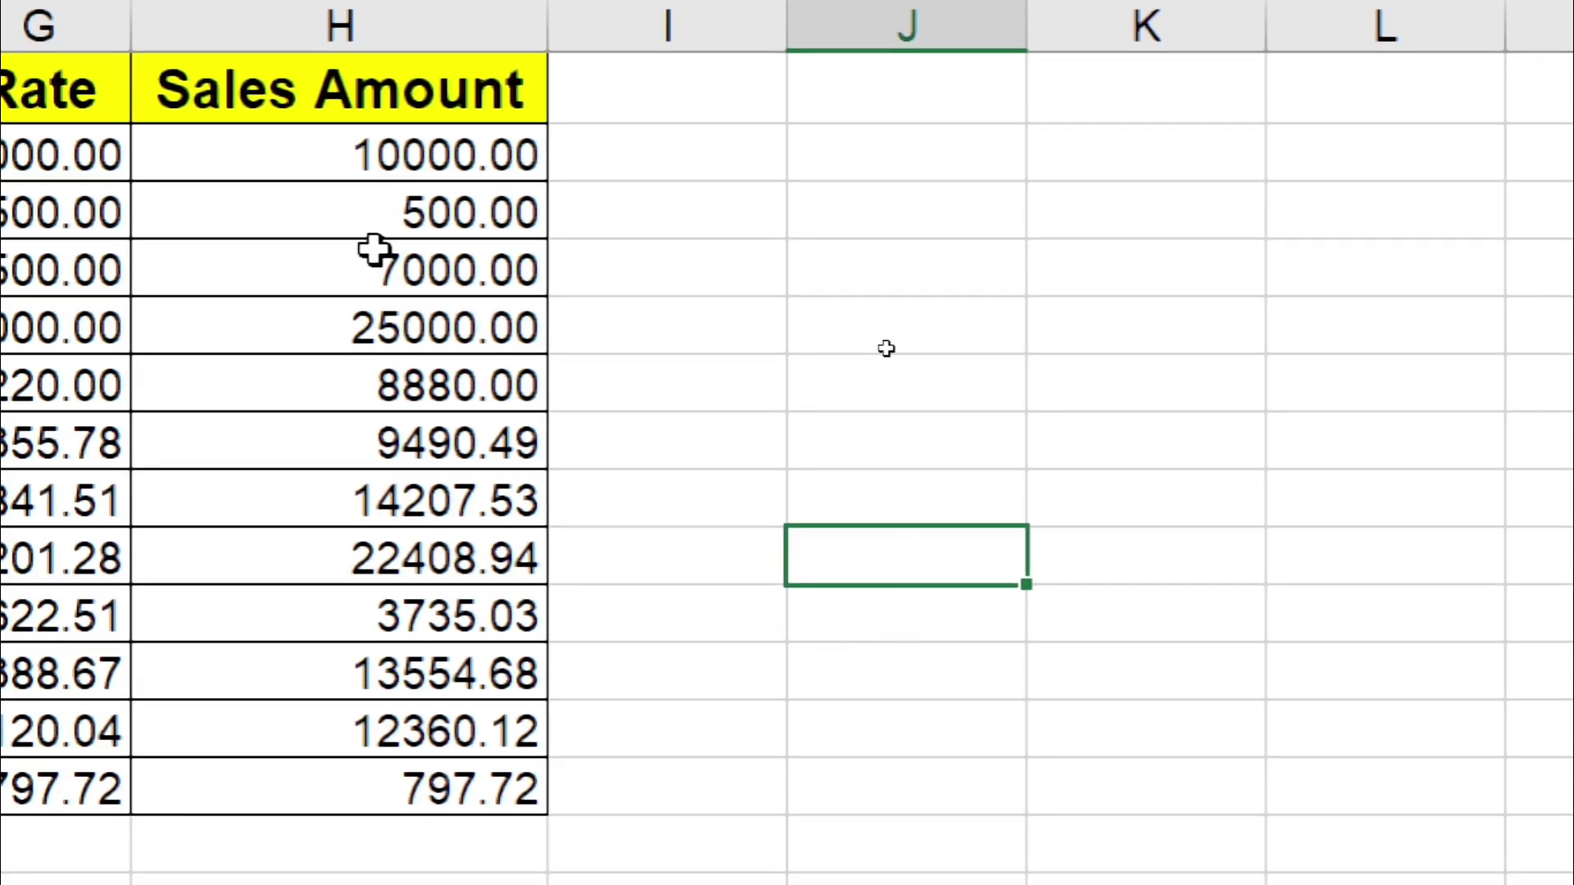
left_click_drag(378, 149, 338, 752)
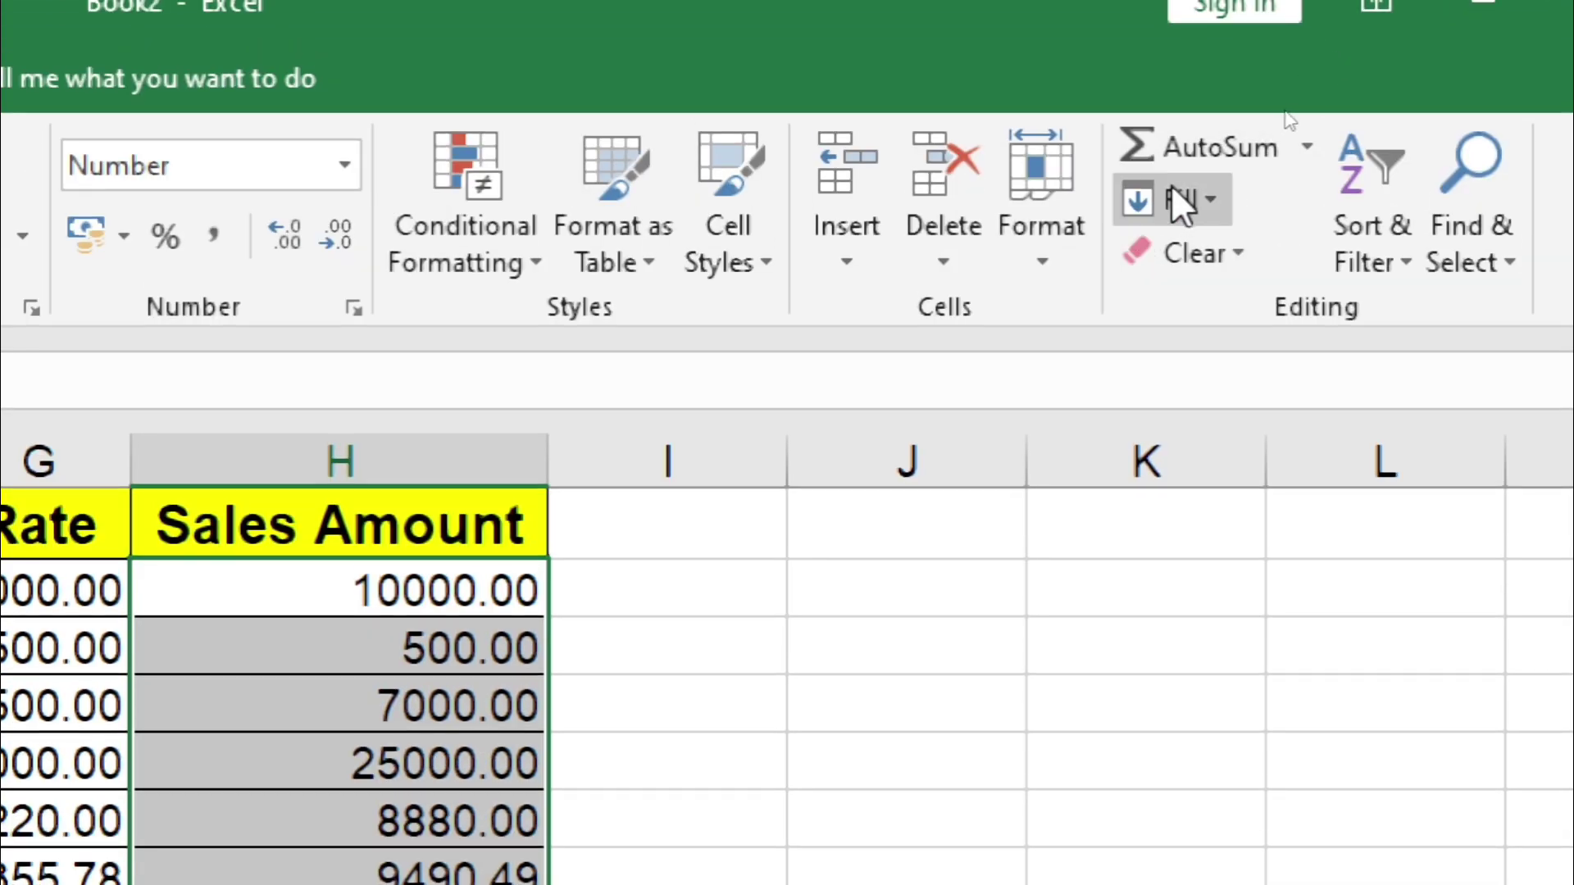
left_click(1162, 148)
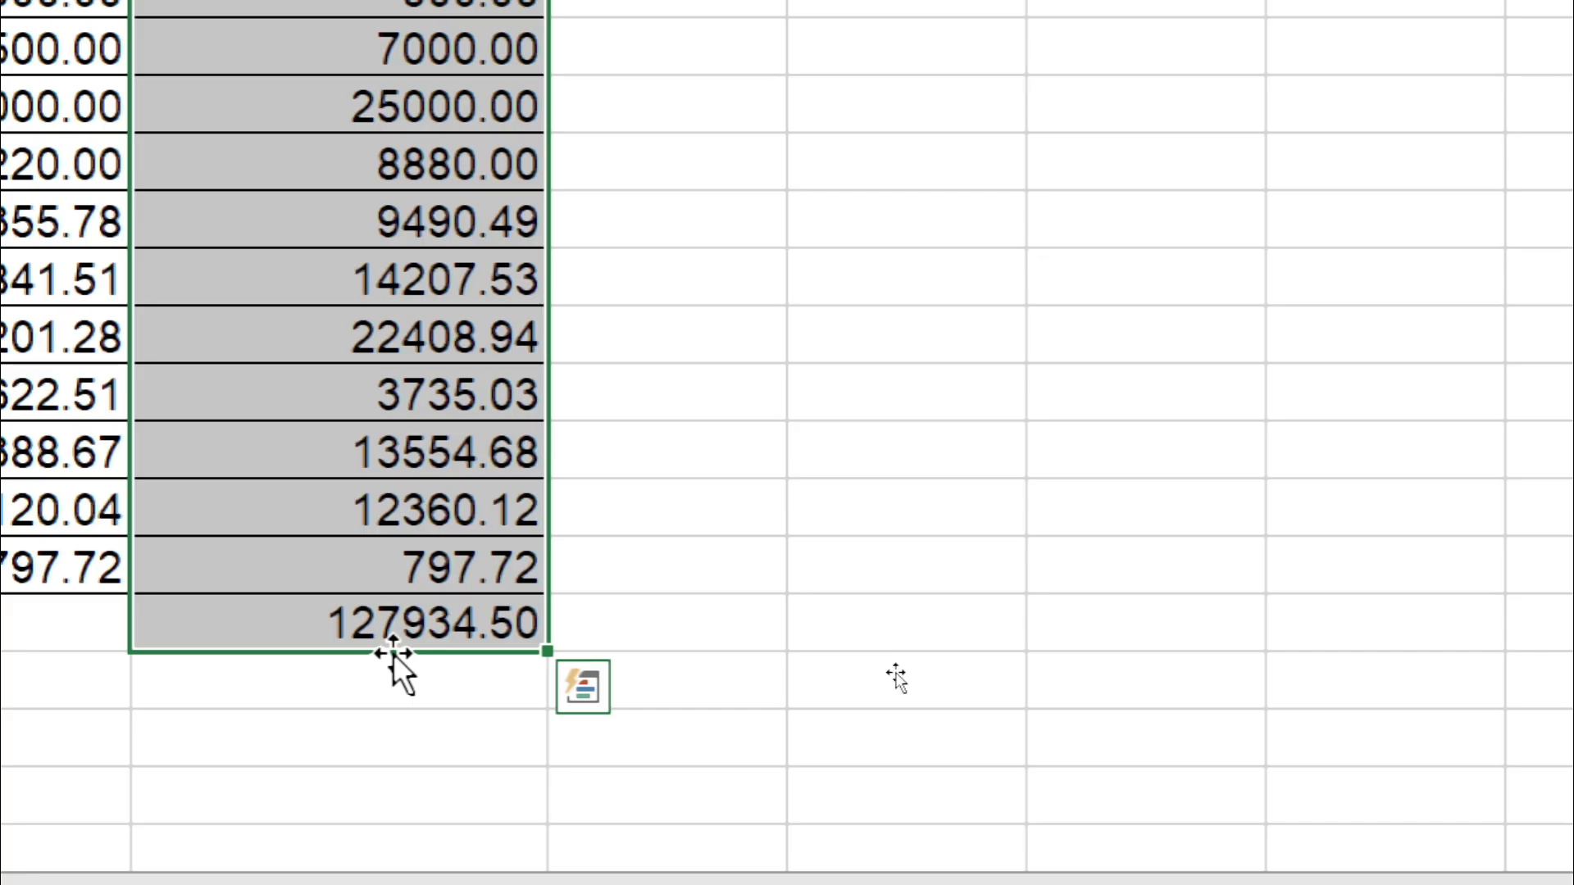
key("ctrl+z")
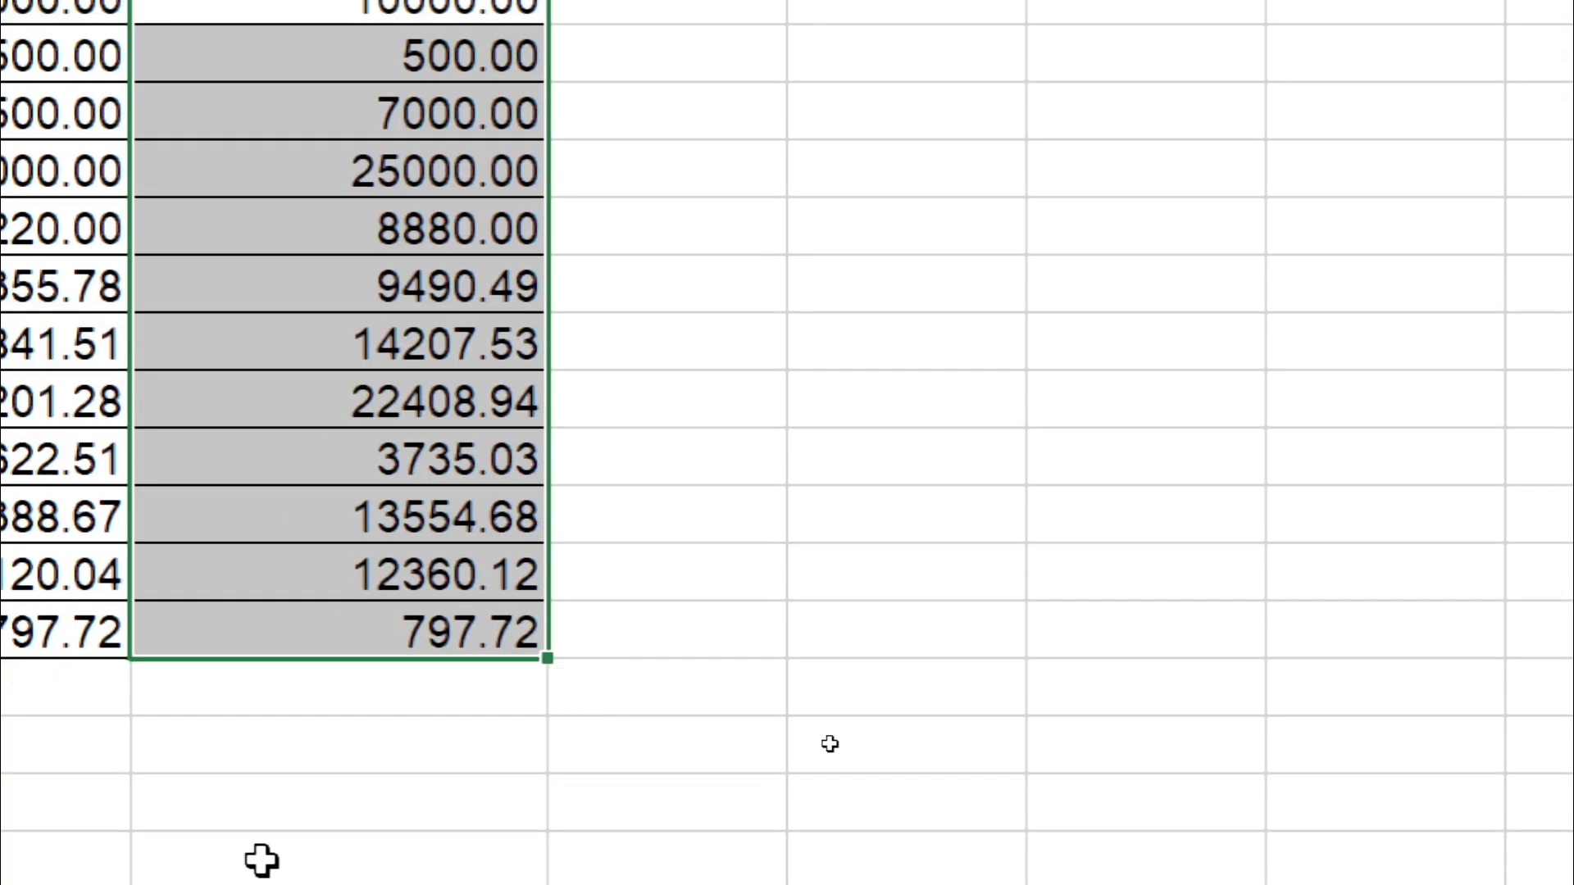
key("alt+equal")
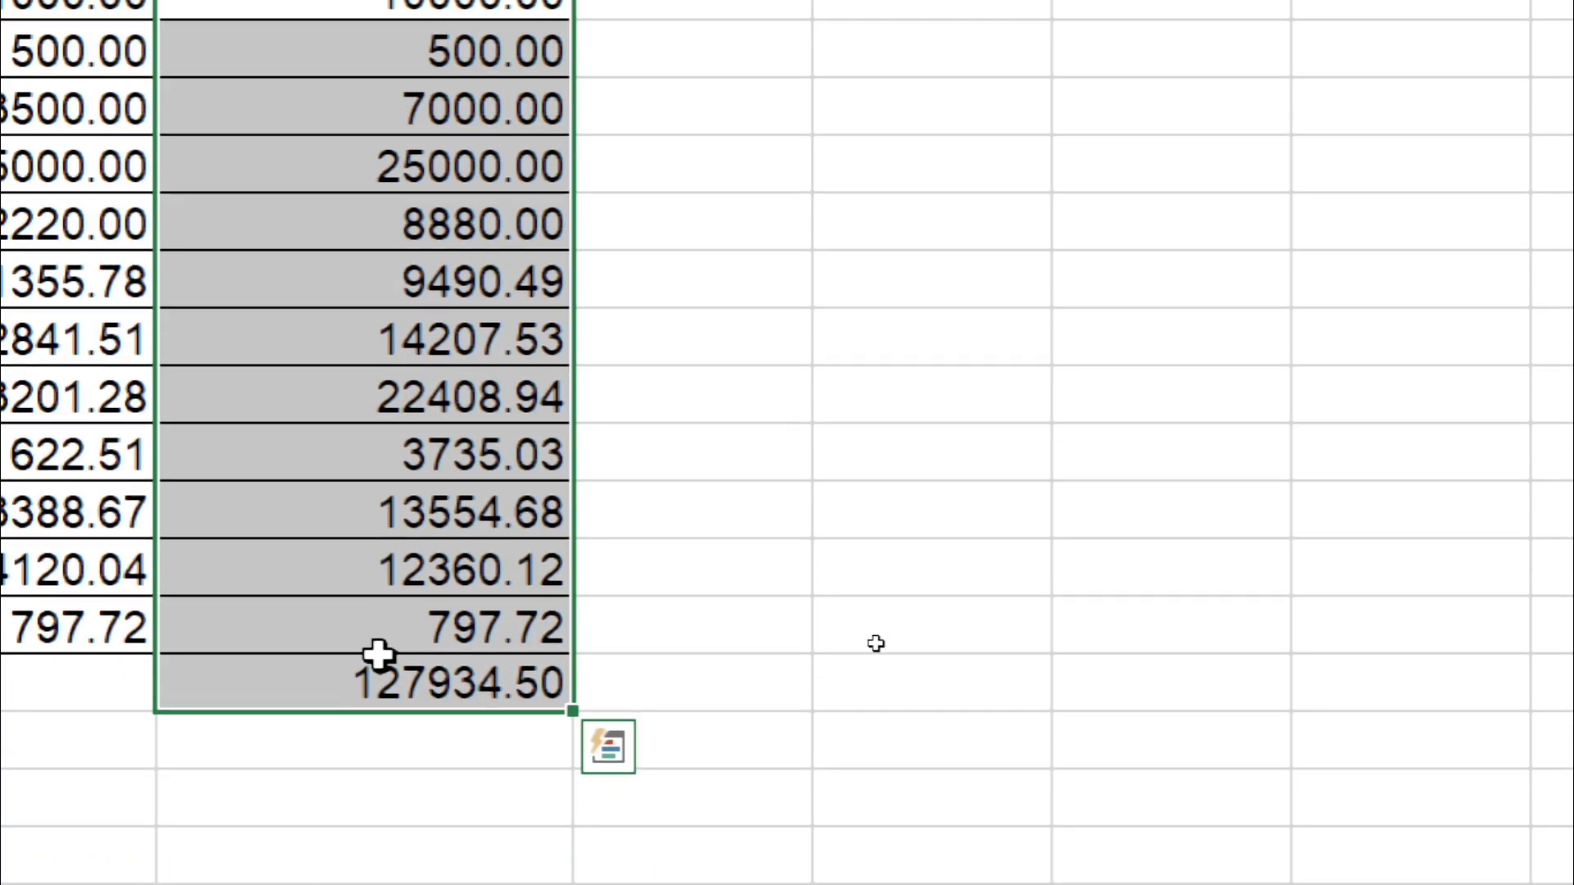
key("ctrl+z")
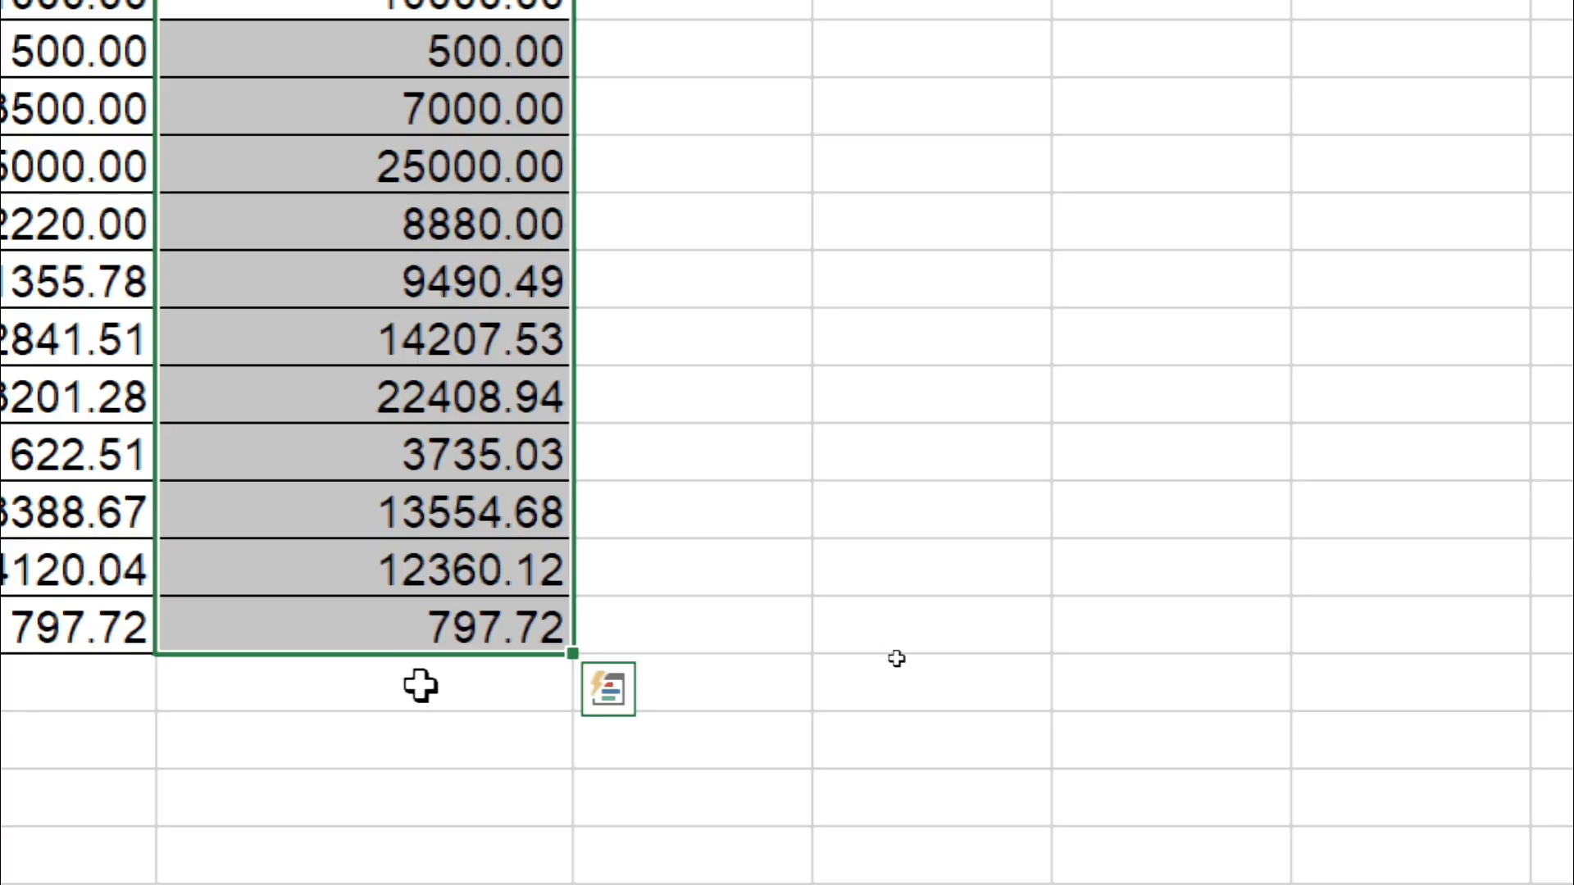
Step: Start an AutoSum in the cell below Sales Amount, then erase its suggested formula
left_click(414, 699)
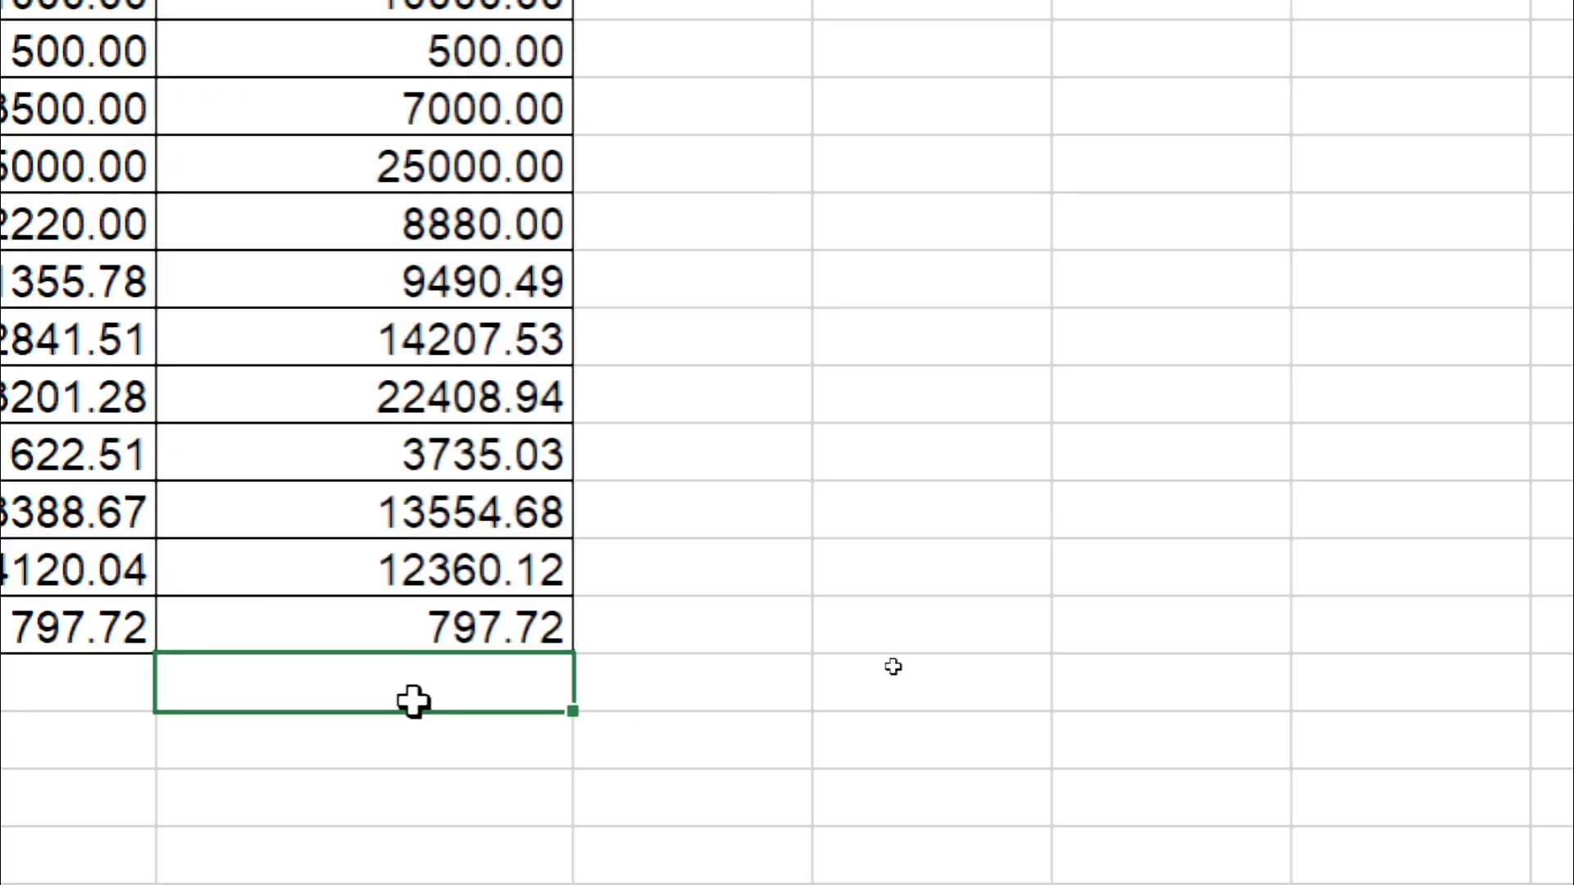
key("alt+=")
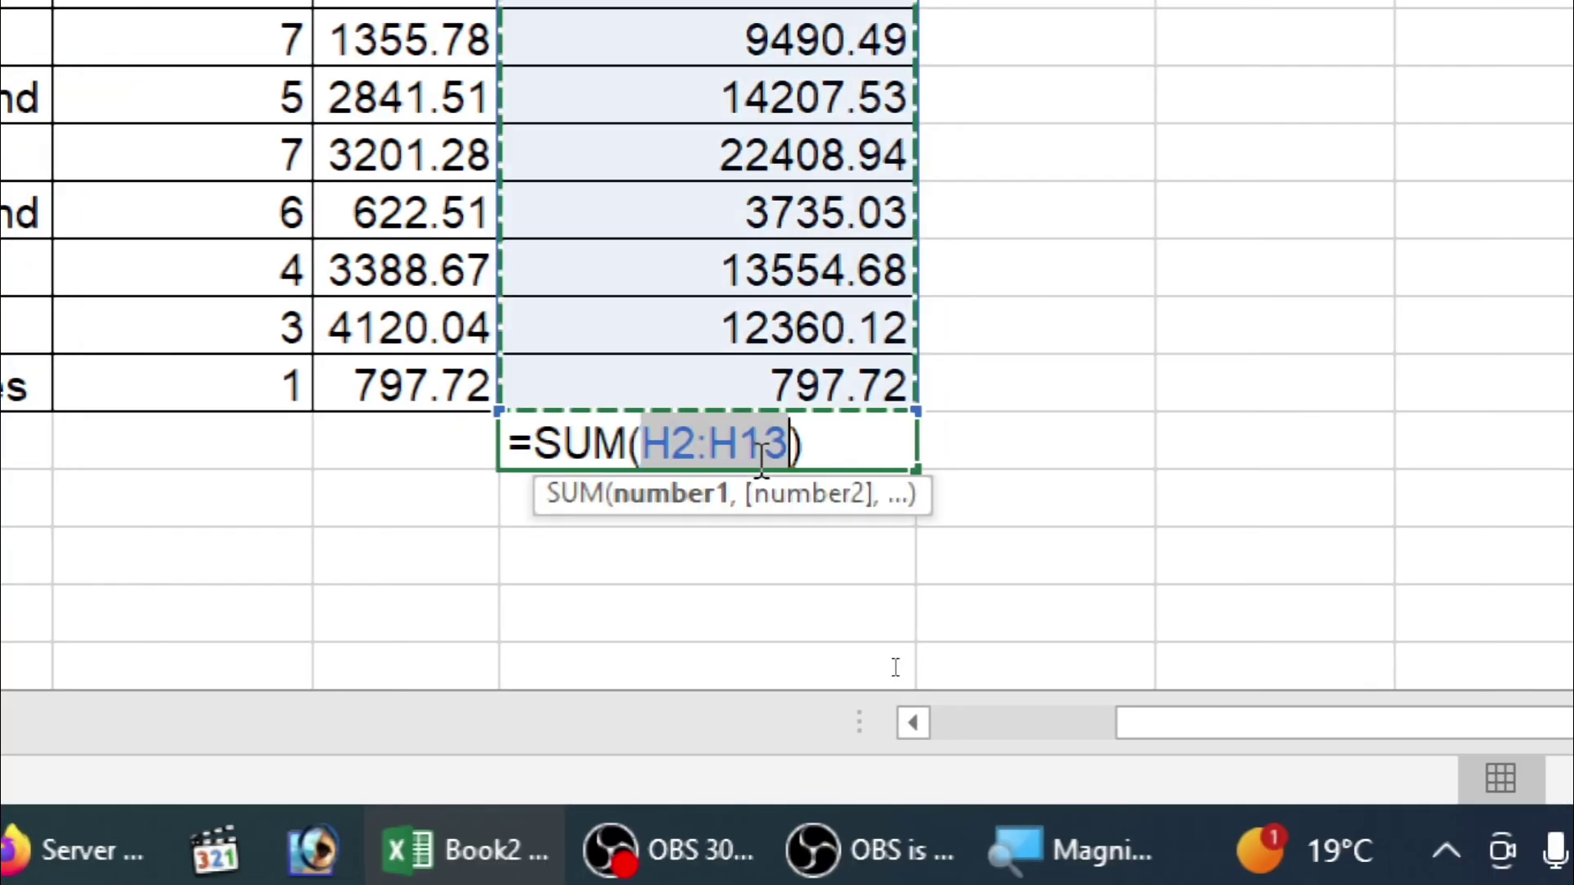
key("BackSpace")
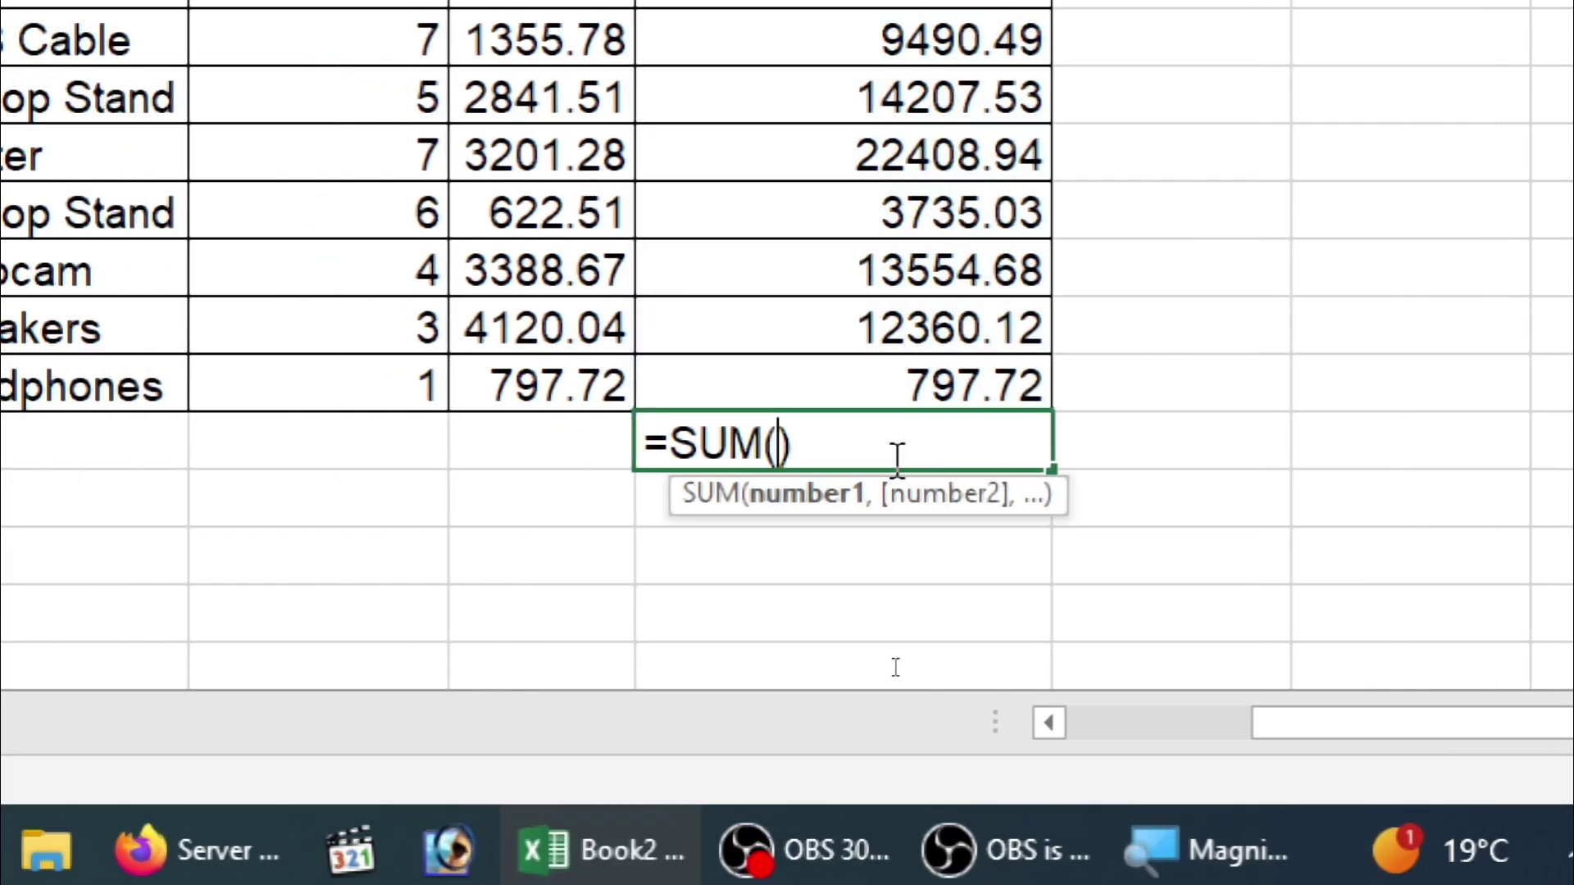
key("BackSpace")
key("BackSpace")
key("BackSpace")
key("BackSpace")
key("BackSpace")
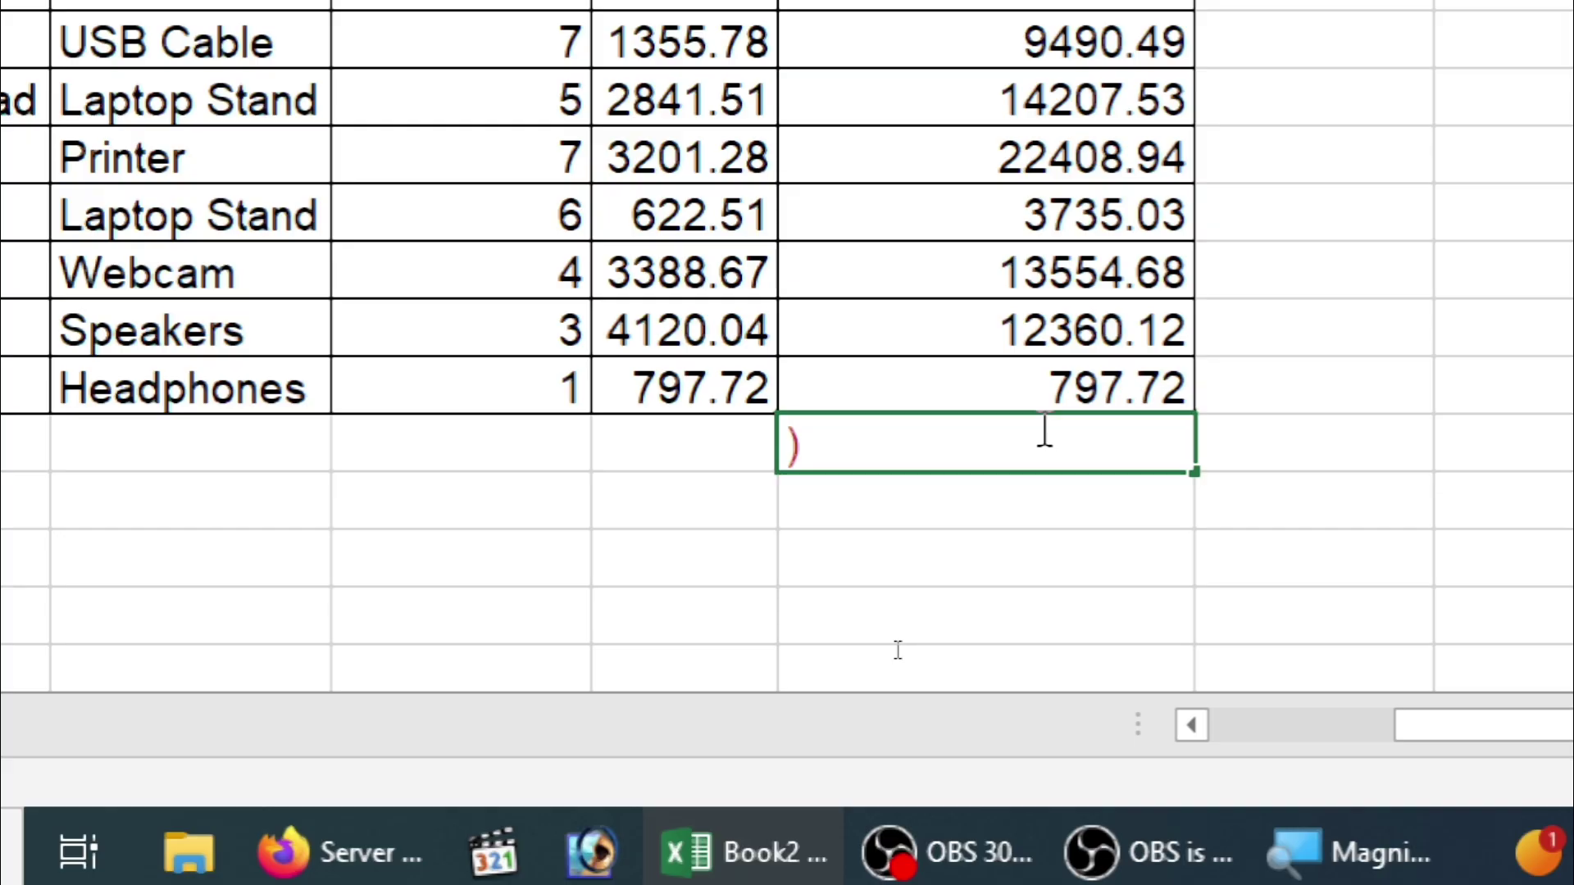
key("BackSpace")
left_click(949, 637)
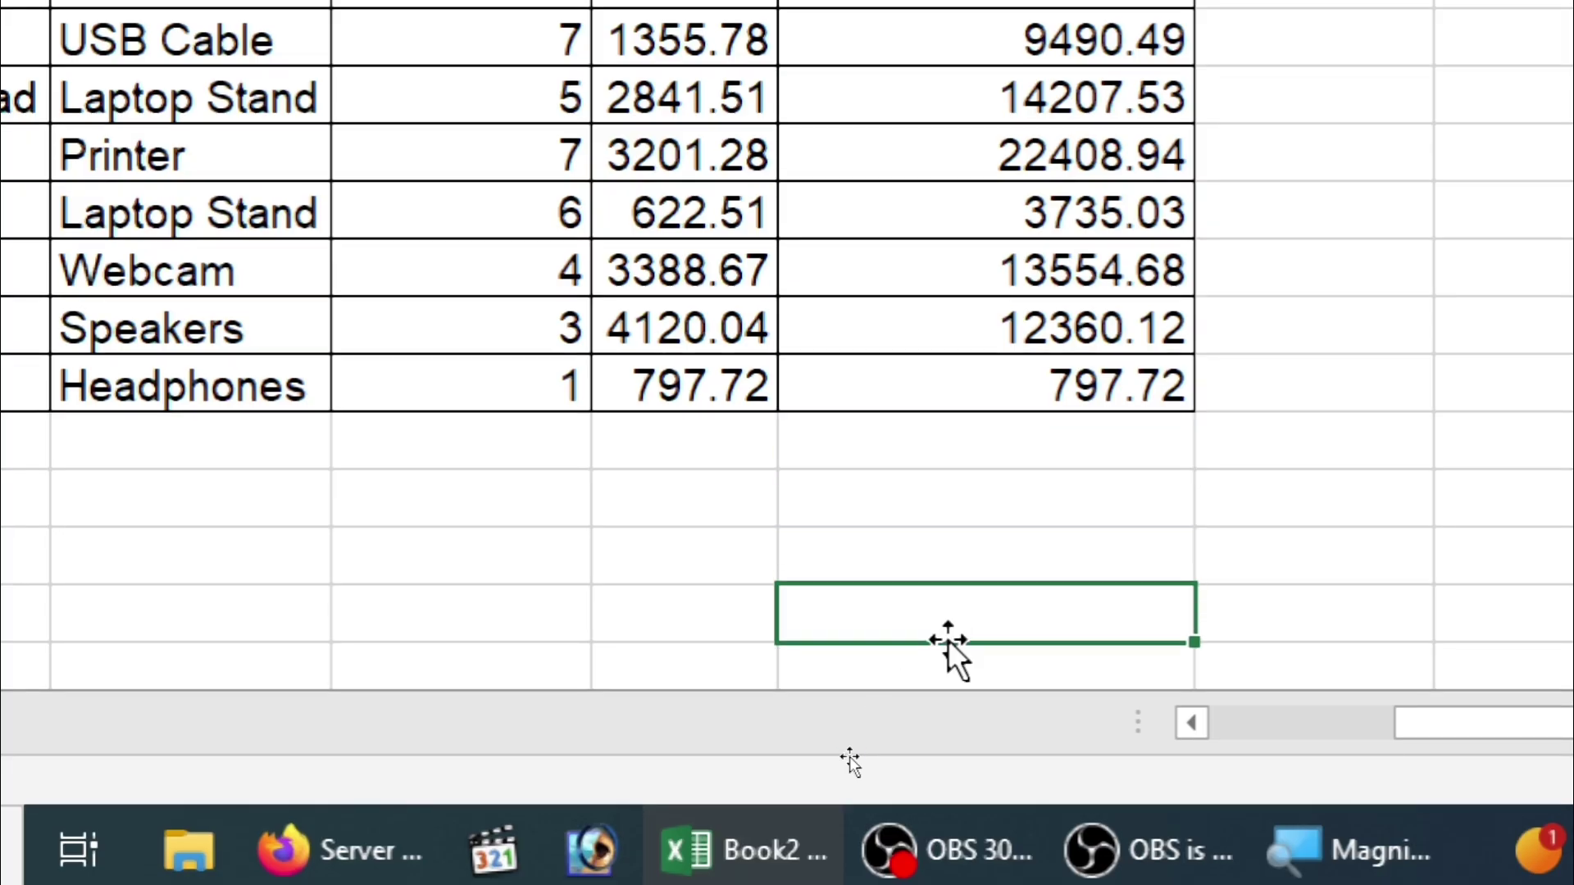
left_click(948, 422)
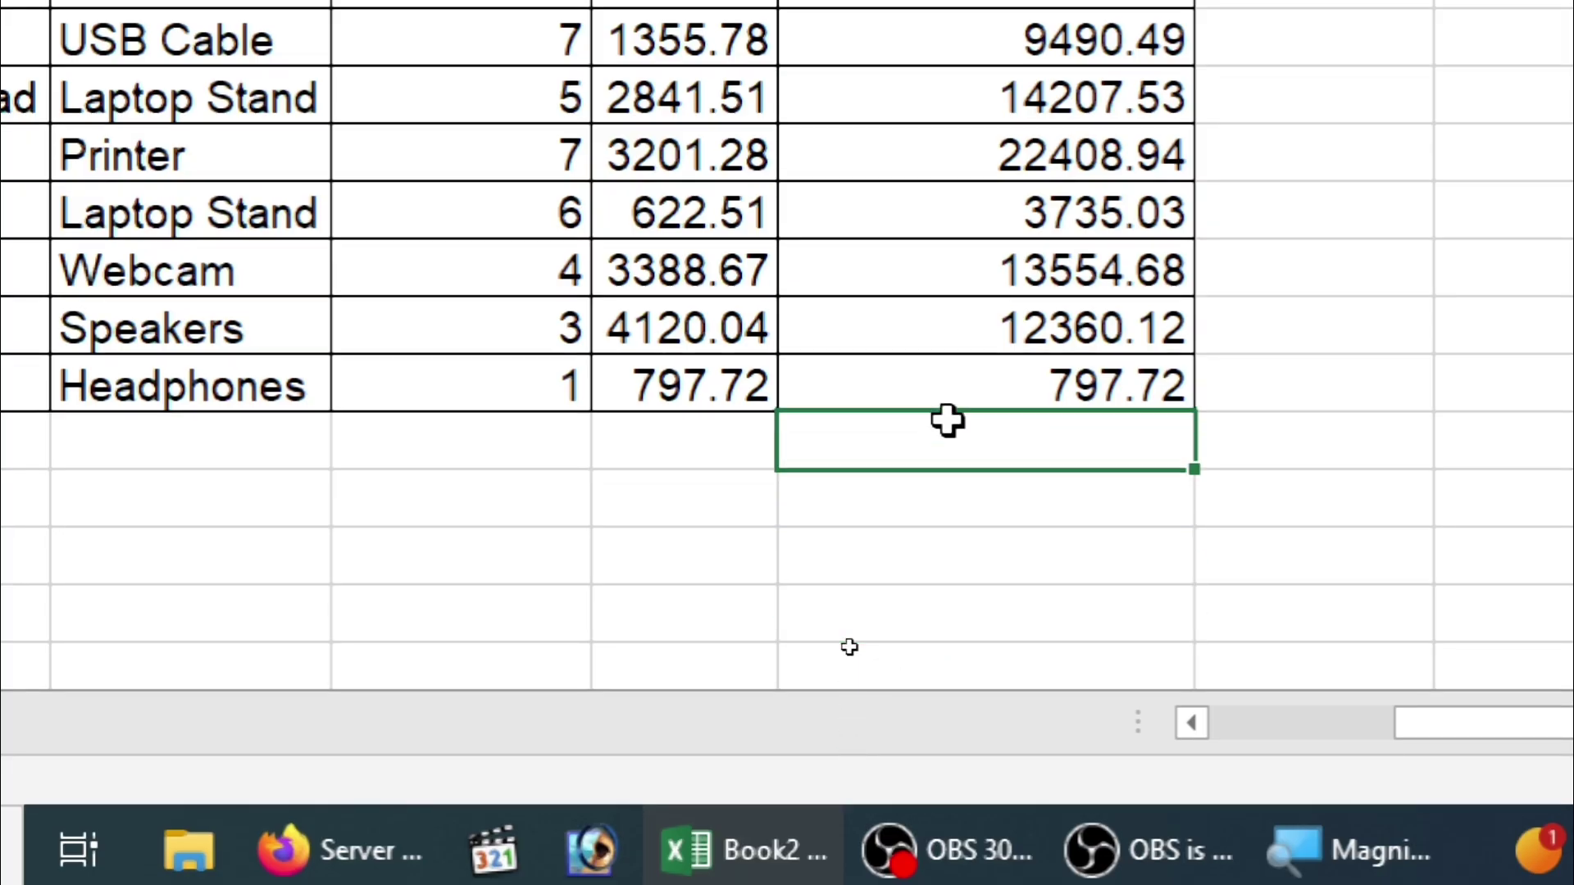
Step: Sum H8:H10 below the column to get 40351.50, then delete that total
key("alt+equal")
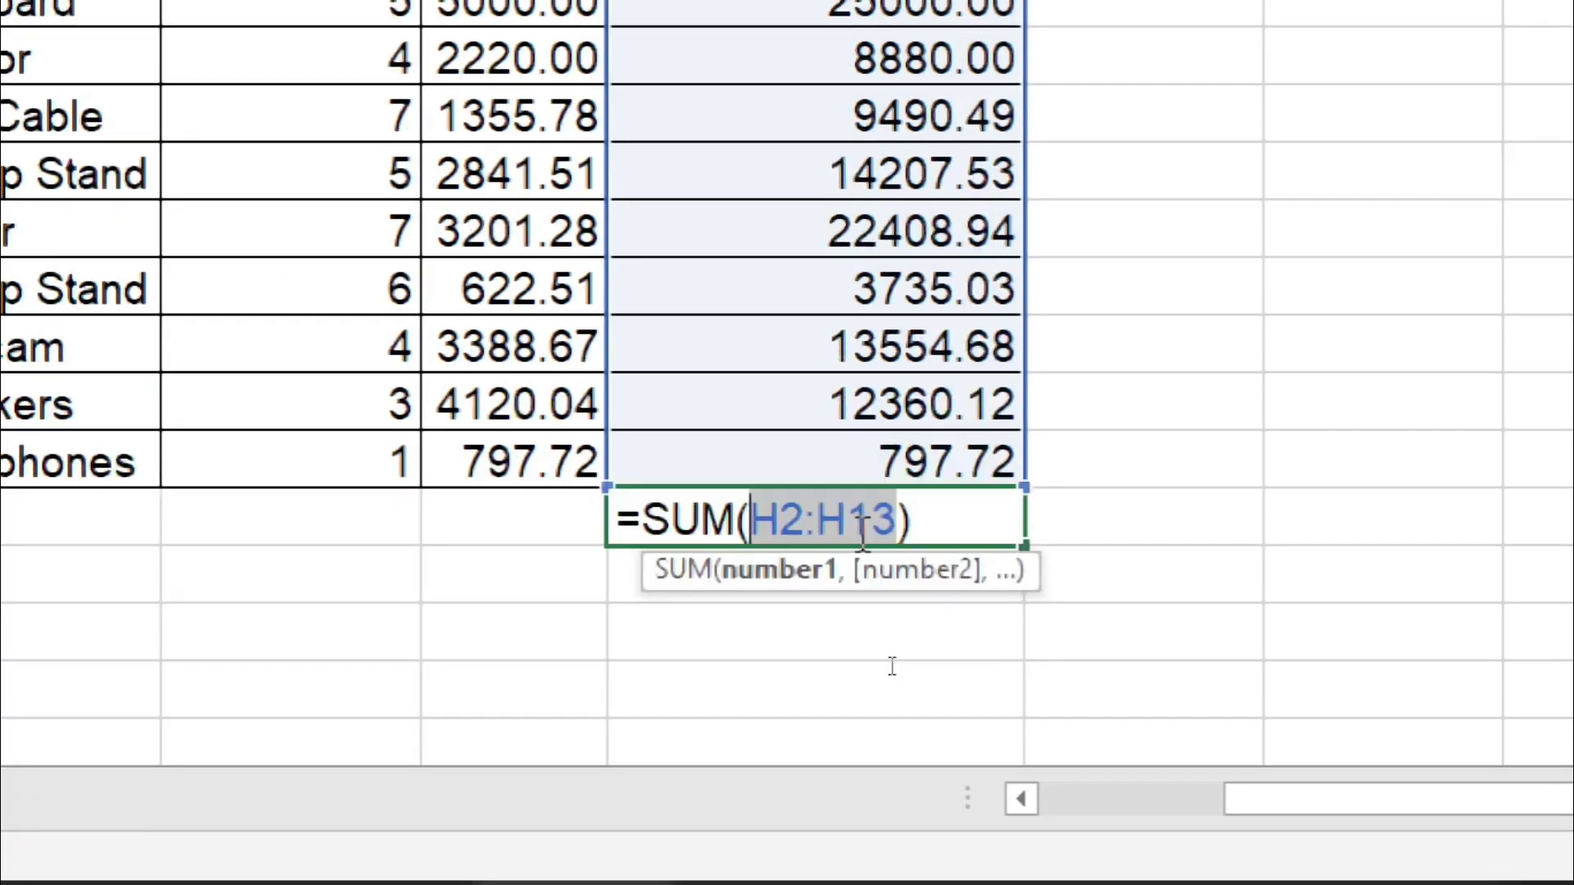
key("BackSpace")
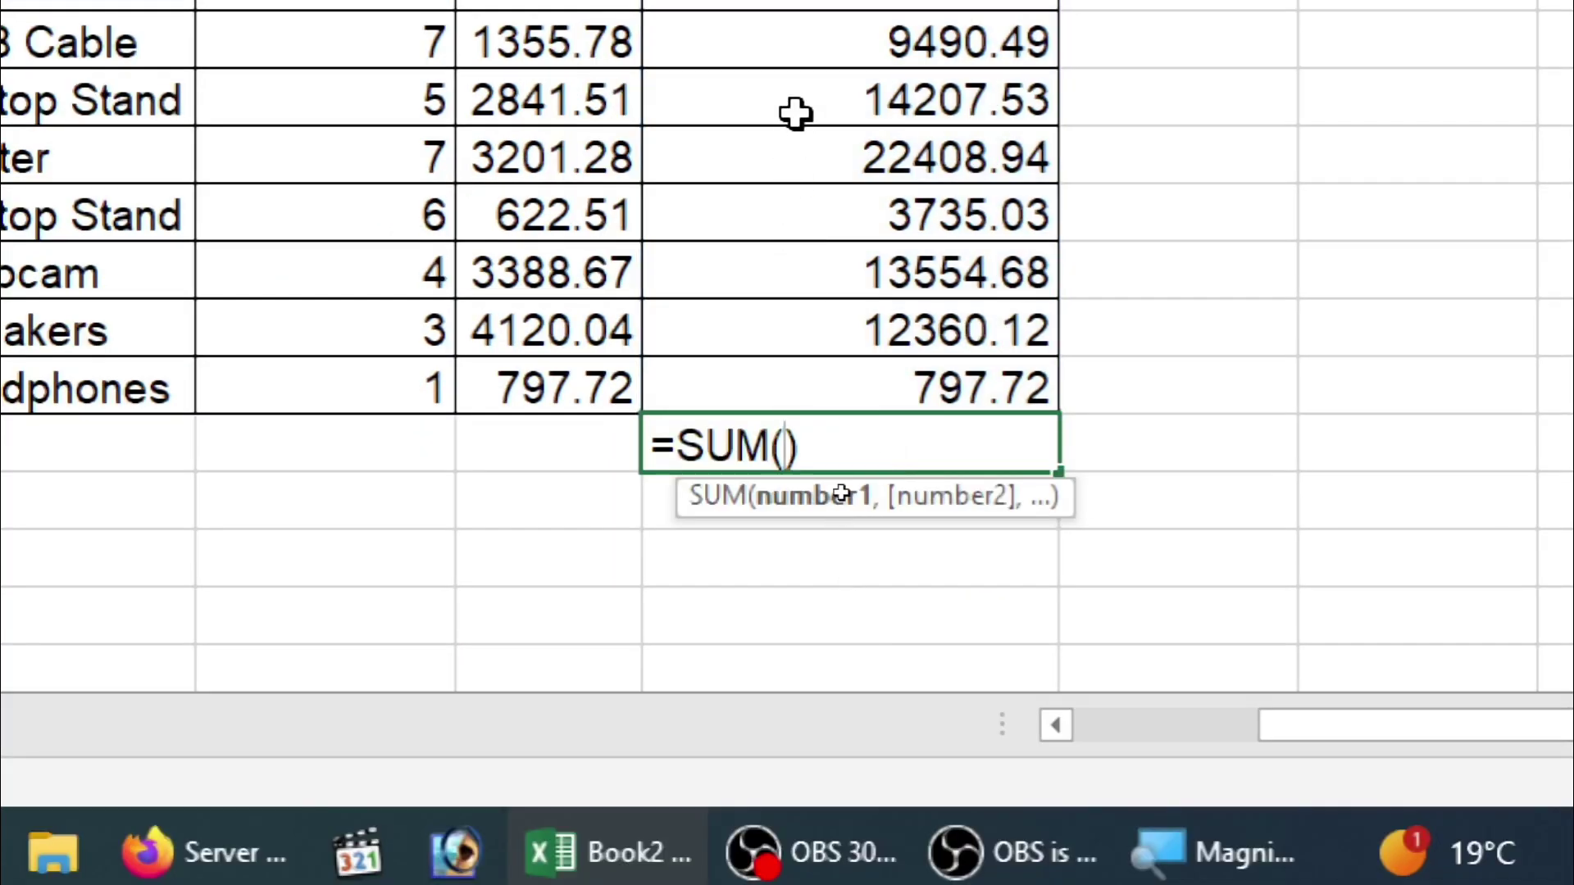
left_click_drag(799, 107, 815, 225)
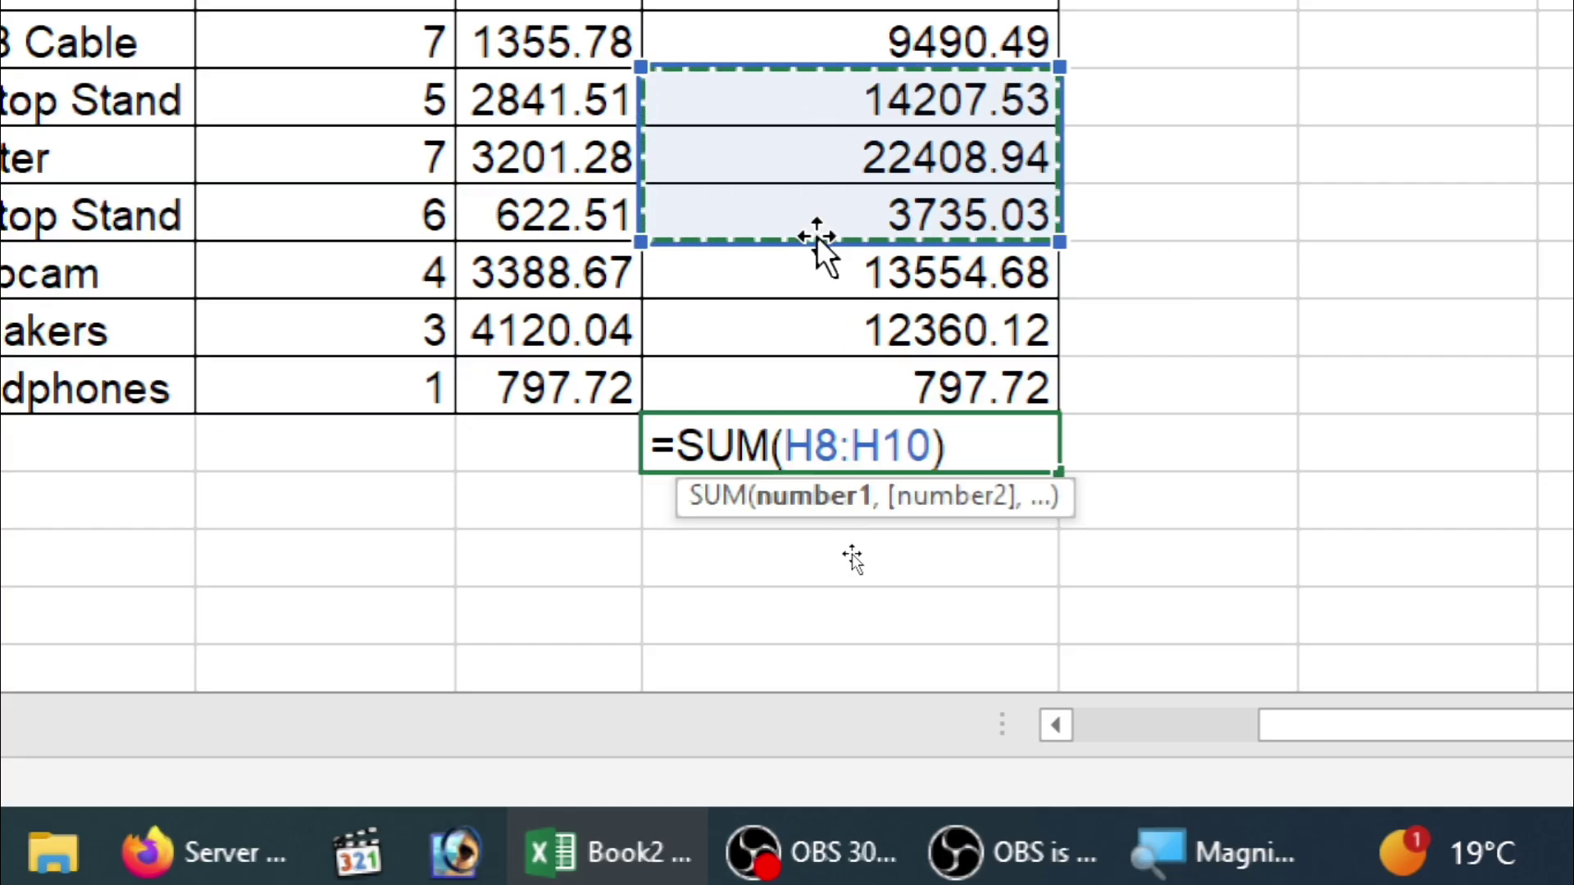
key("Return")
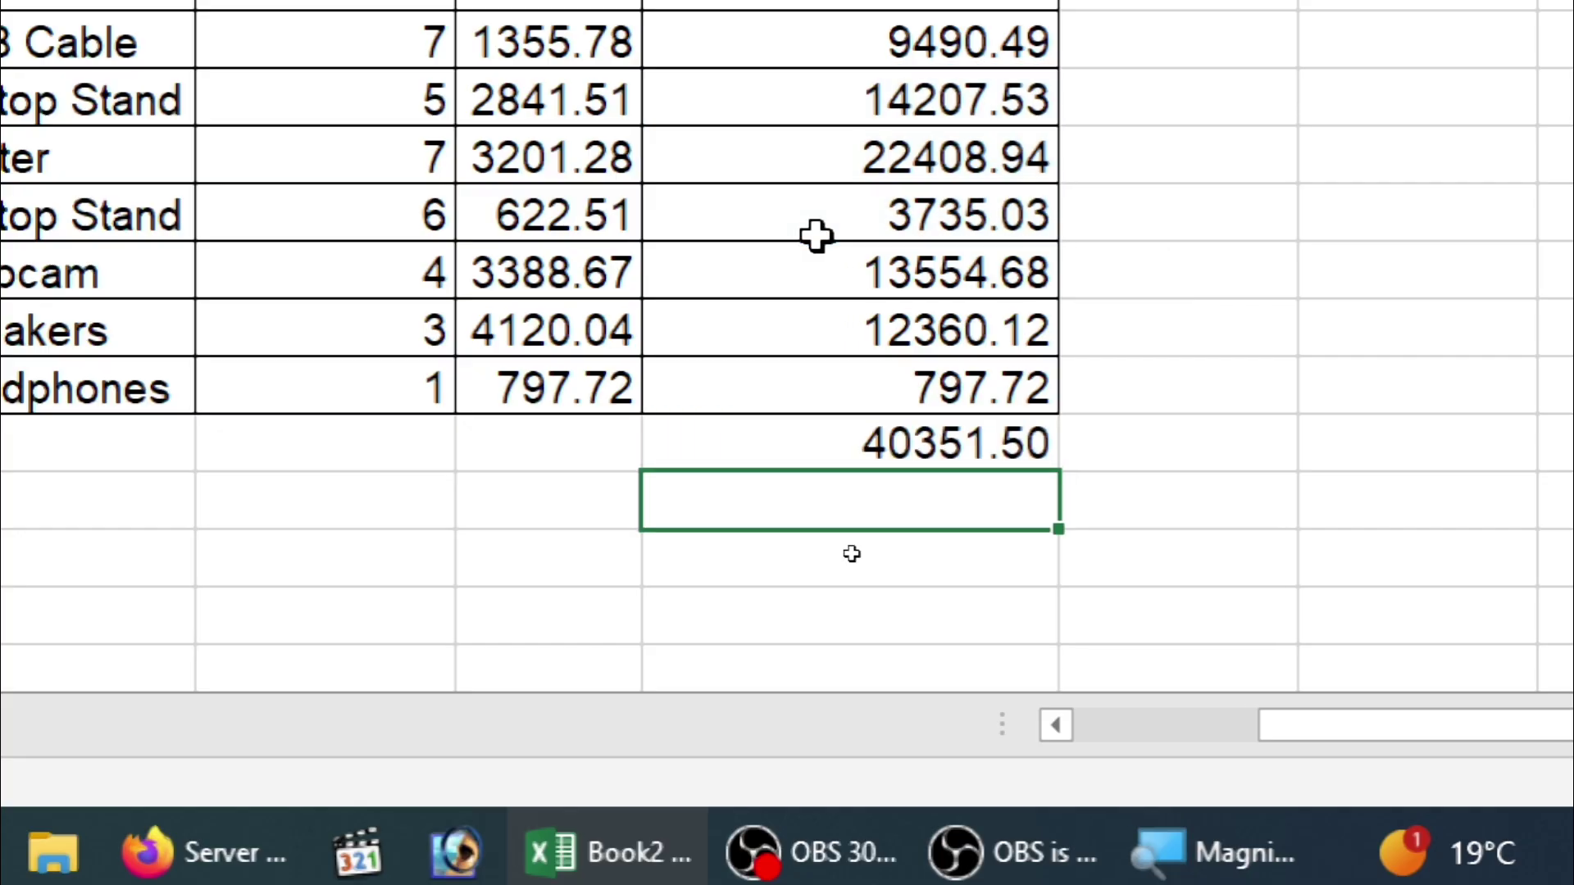
key("Up")
key("Delete")
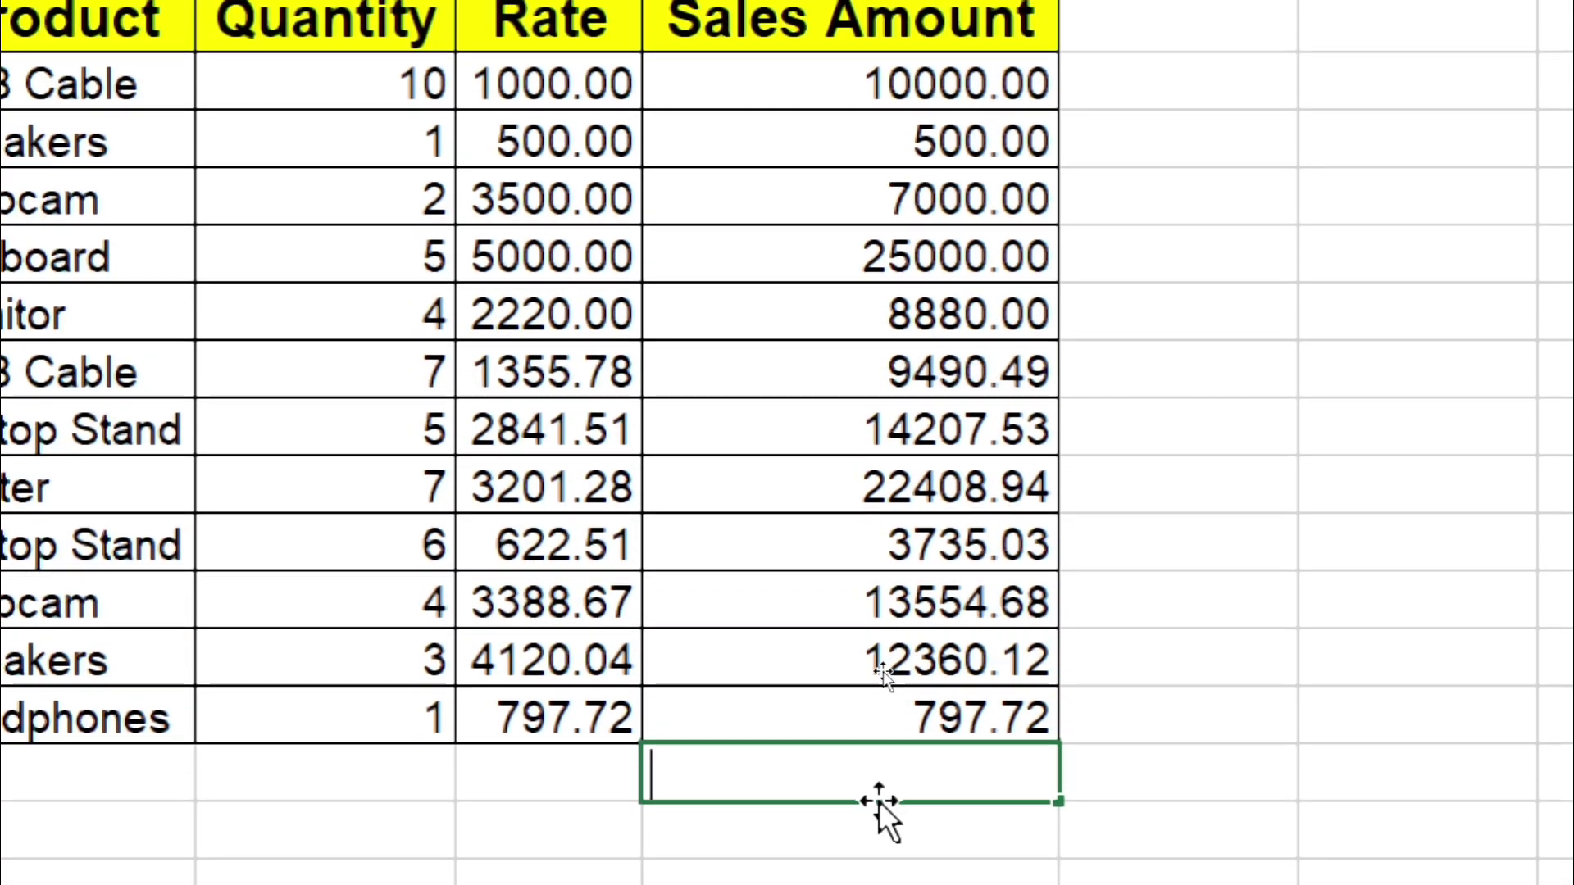
Step: Enter =SUM(H2:H13) in H14 for 127934.50, then undo it
type("=sum")
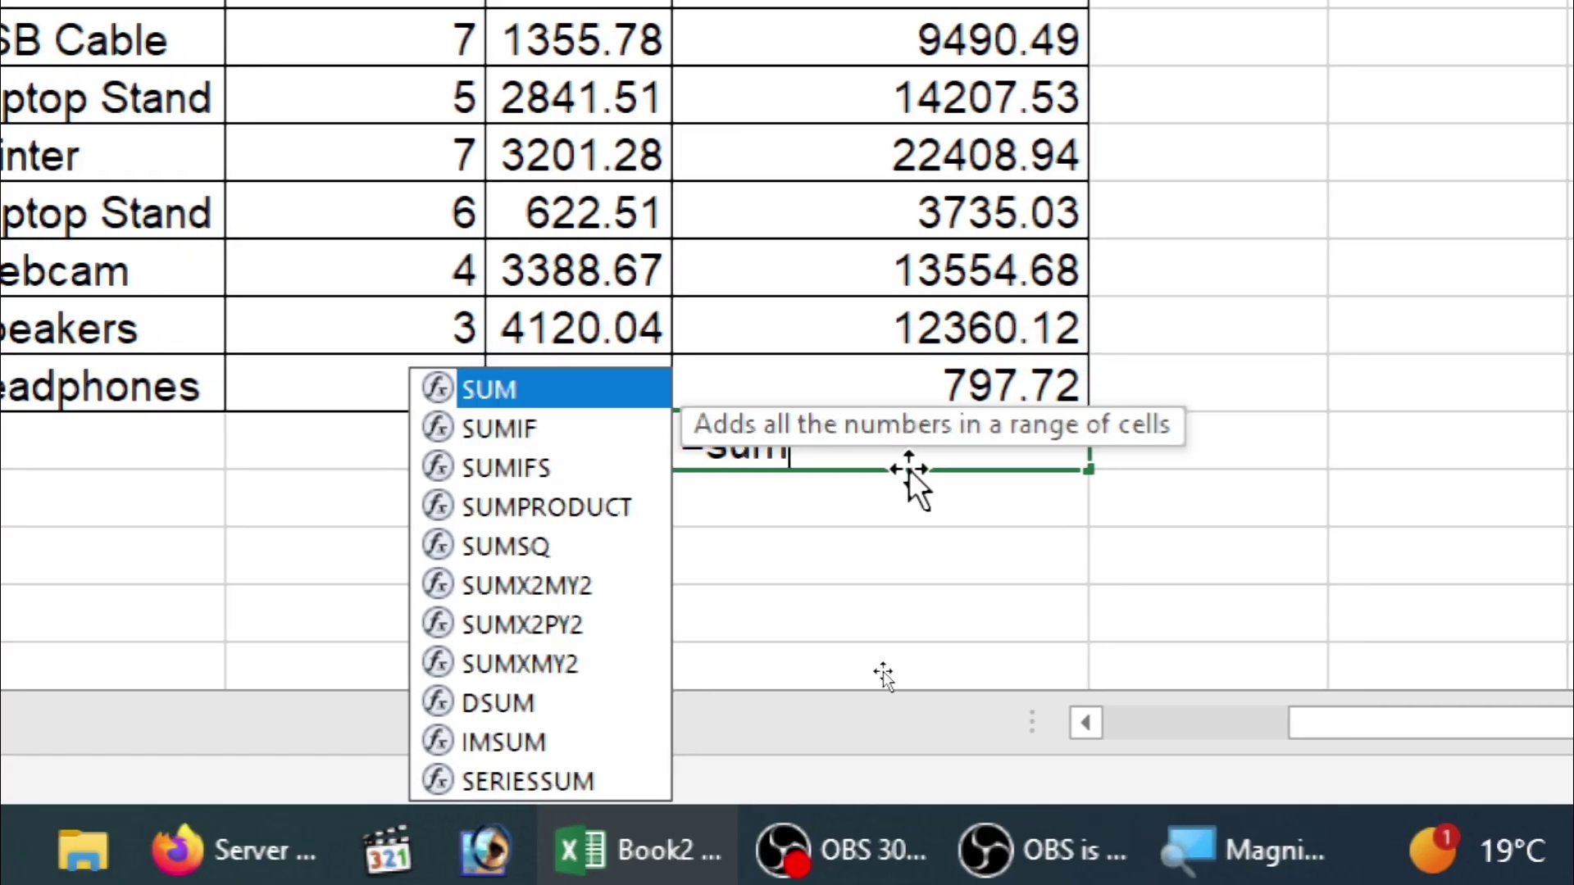
key("Tab")
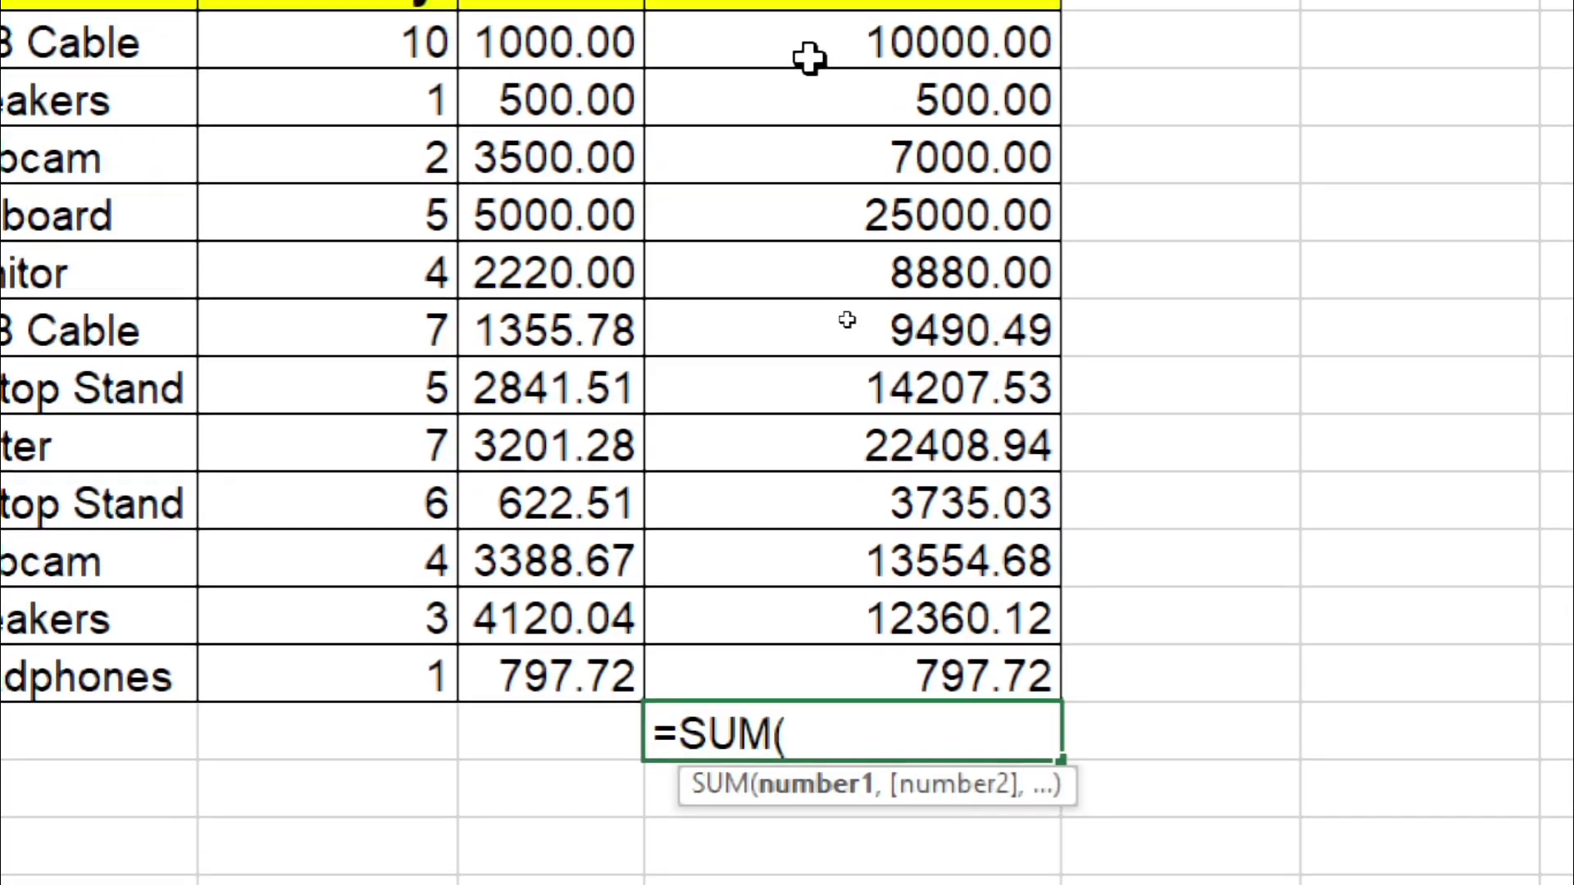
left_click_drag(807, 58, 777, 678)
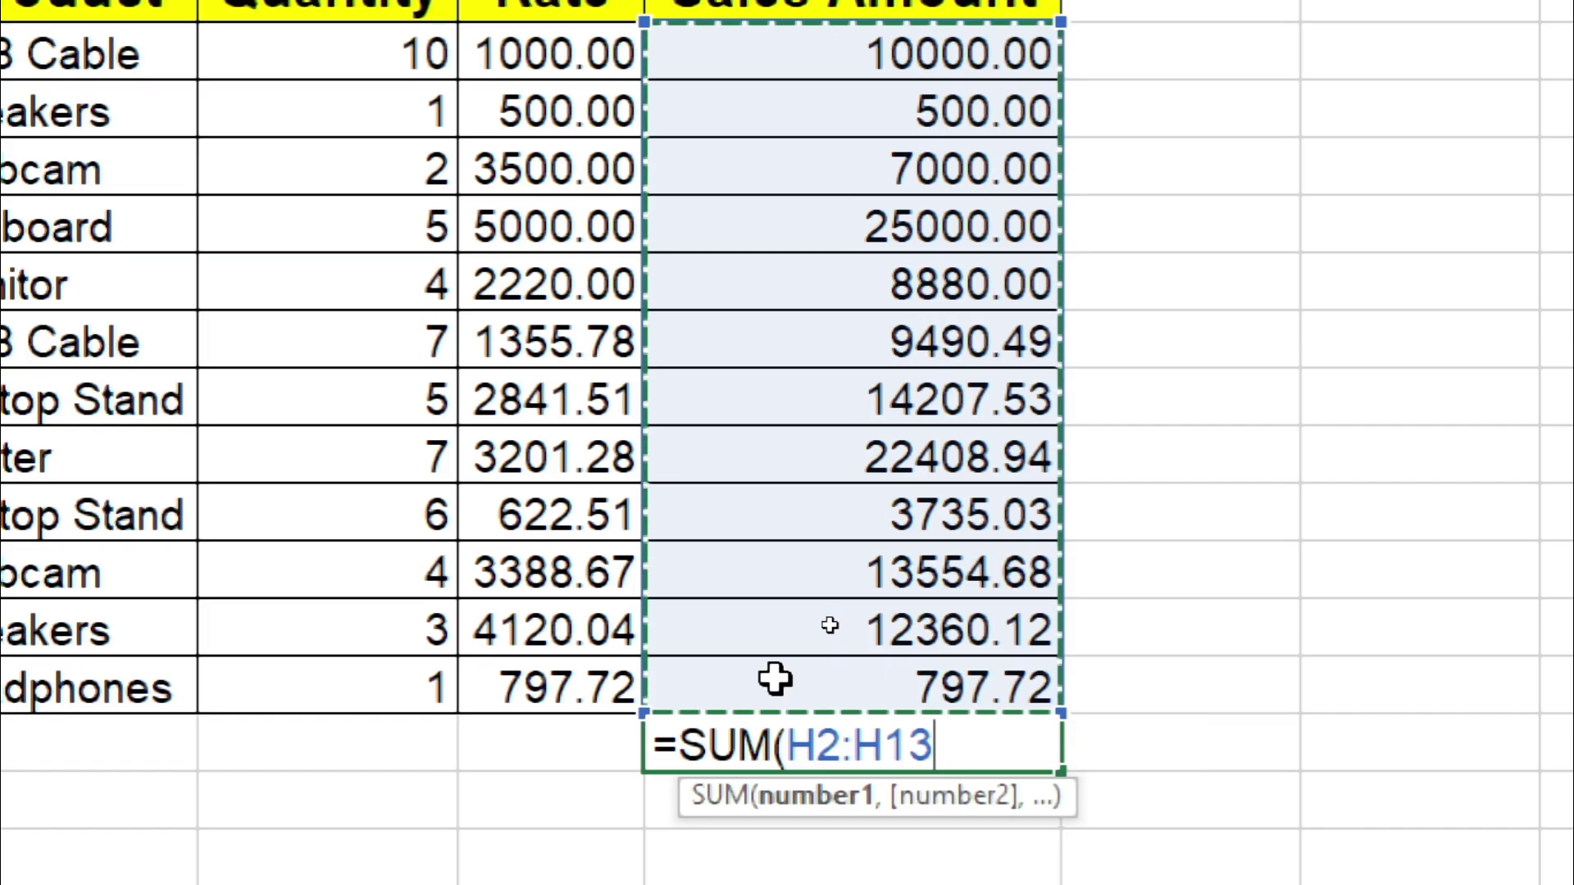
key("Return")
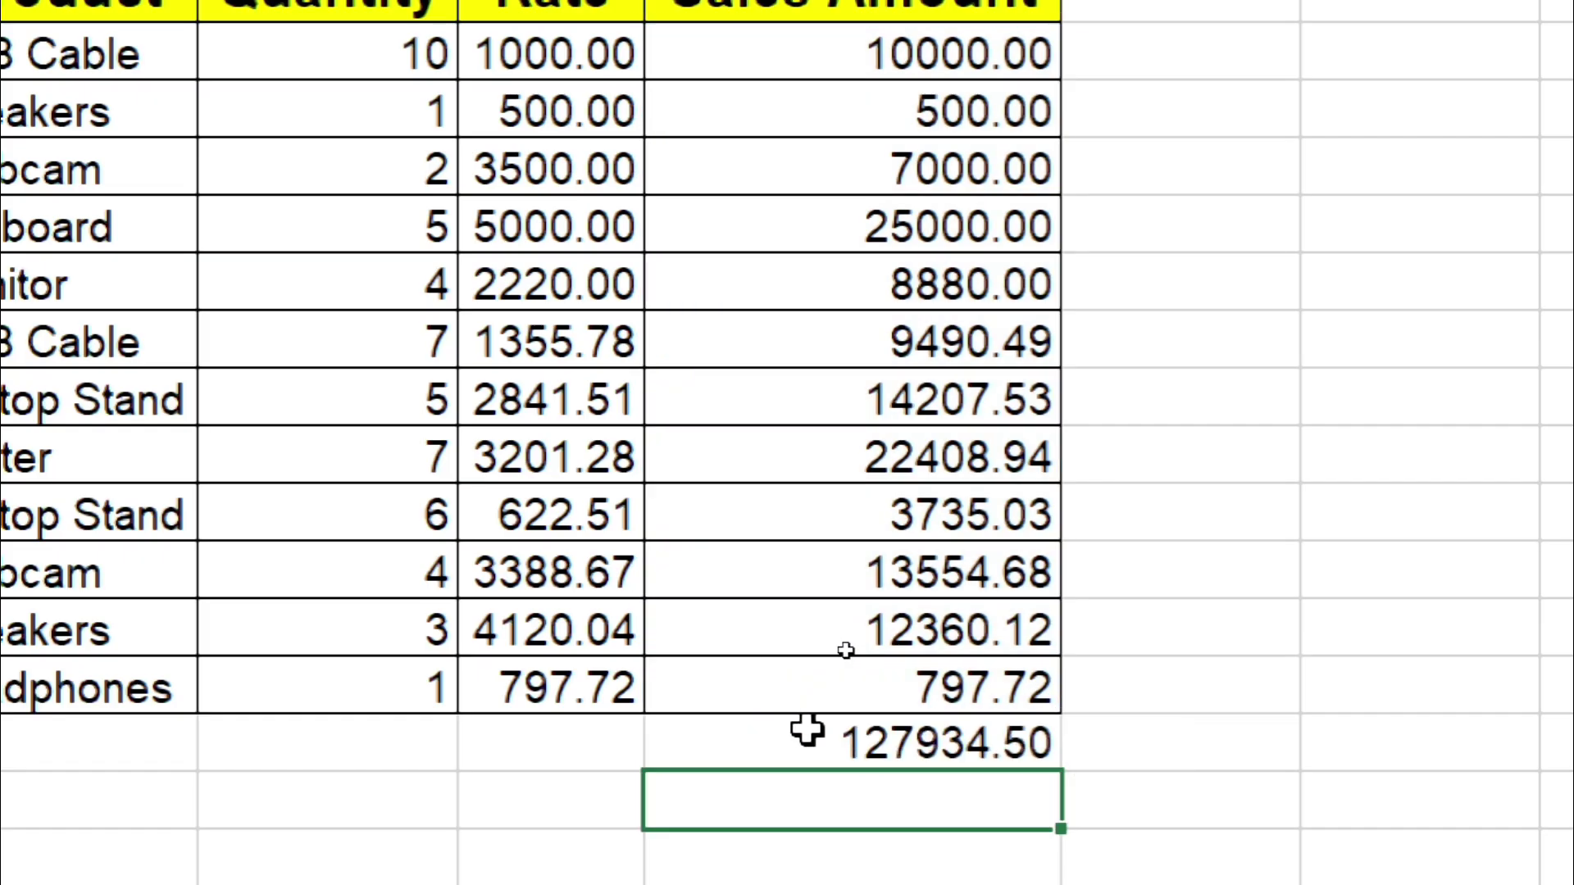
key("ctrl+z")
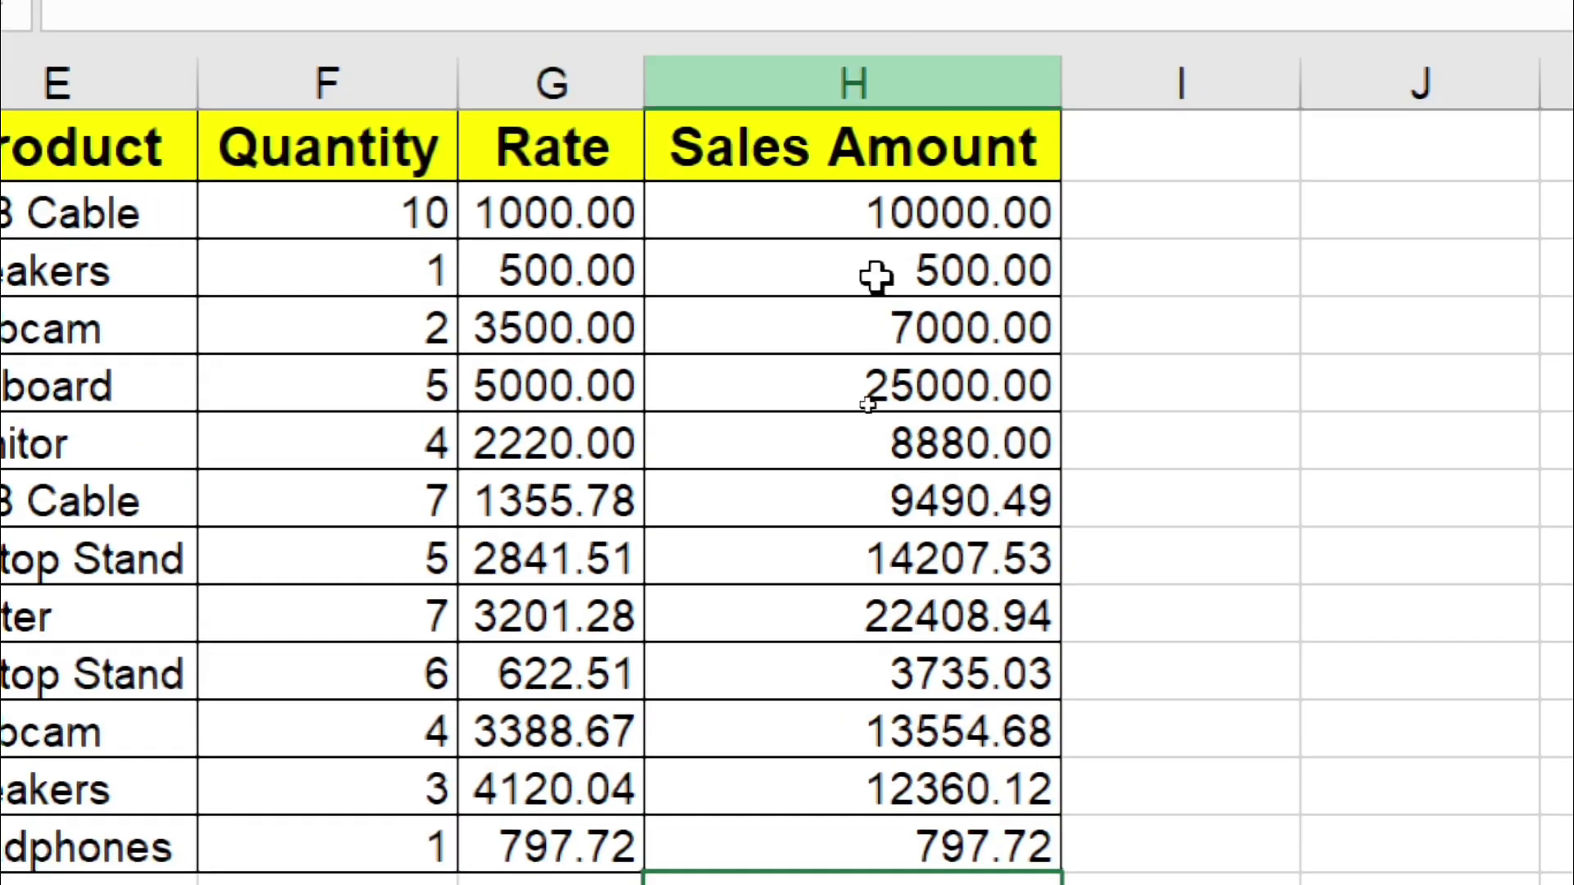
Step: Begin a =SUM( formula below the column referencing H4, H10 and H12
type("=sum(")
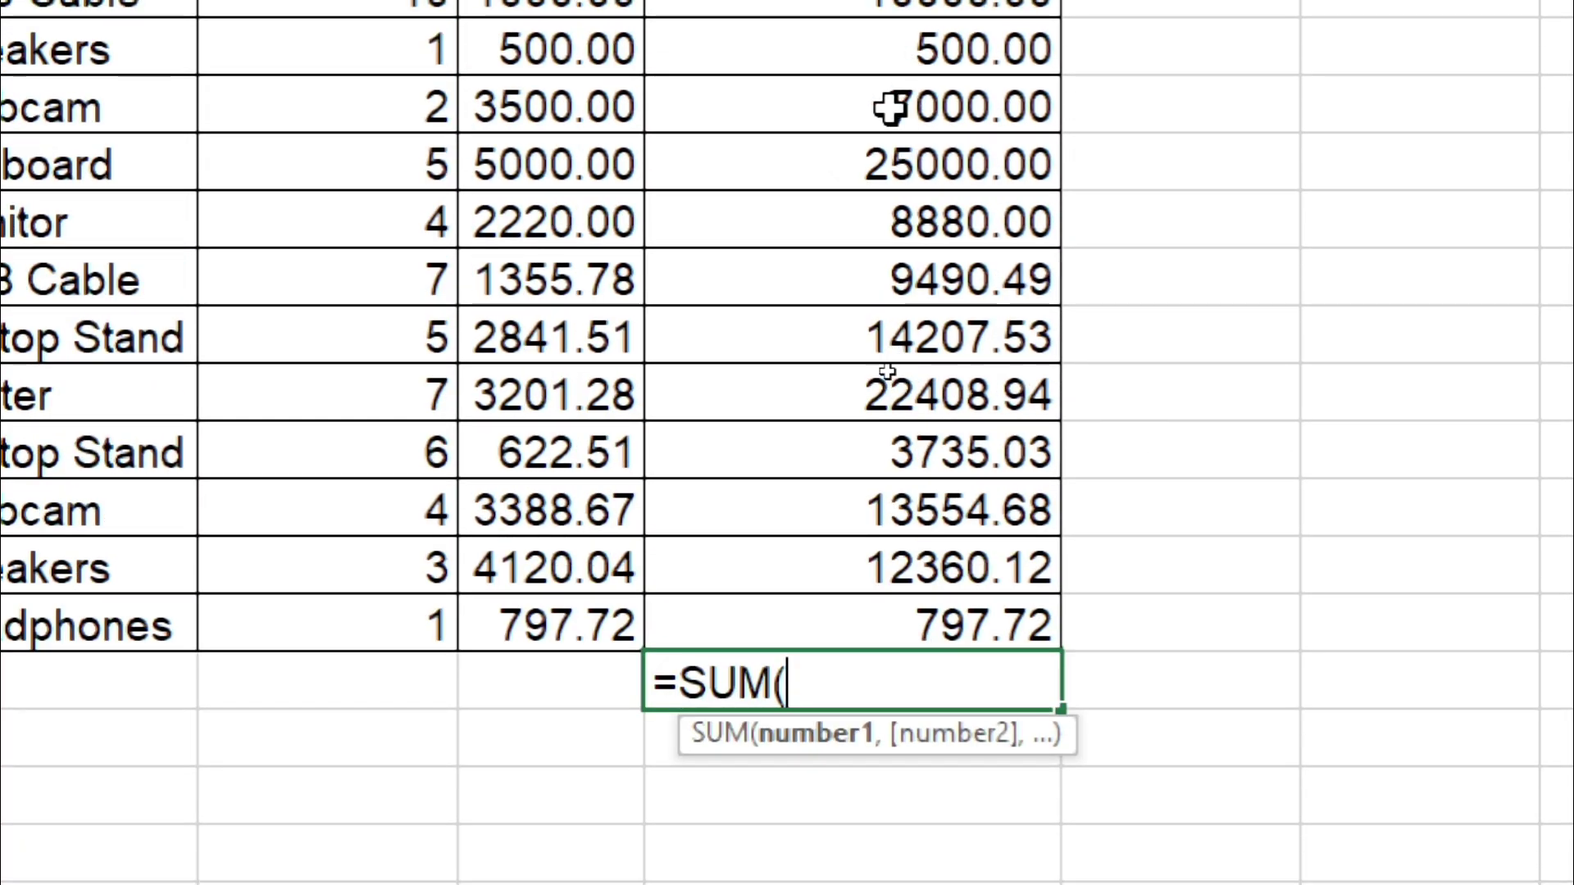
left_click(891, 107)
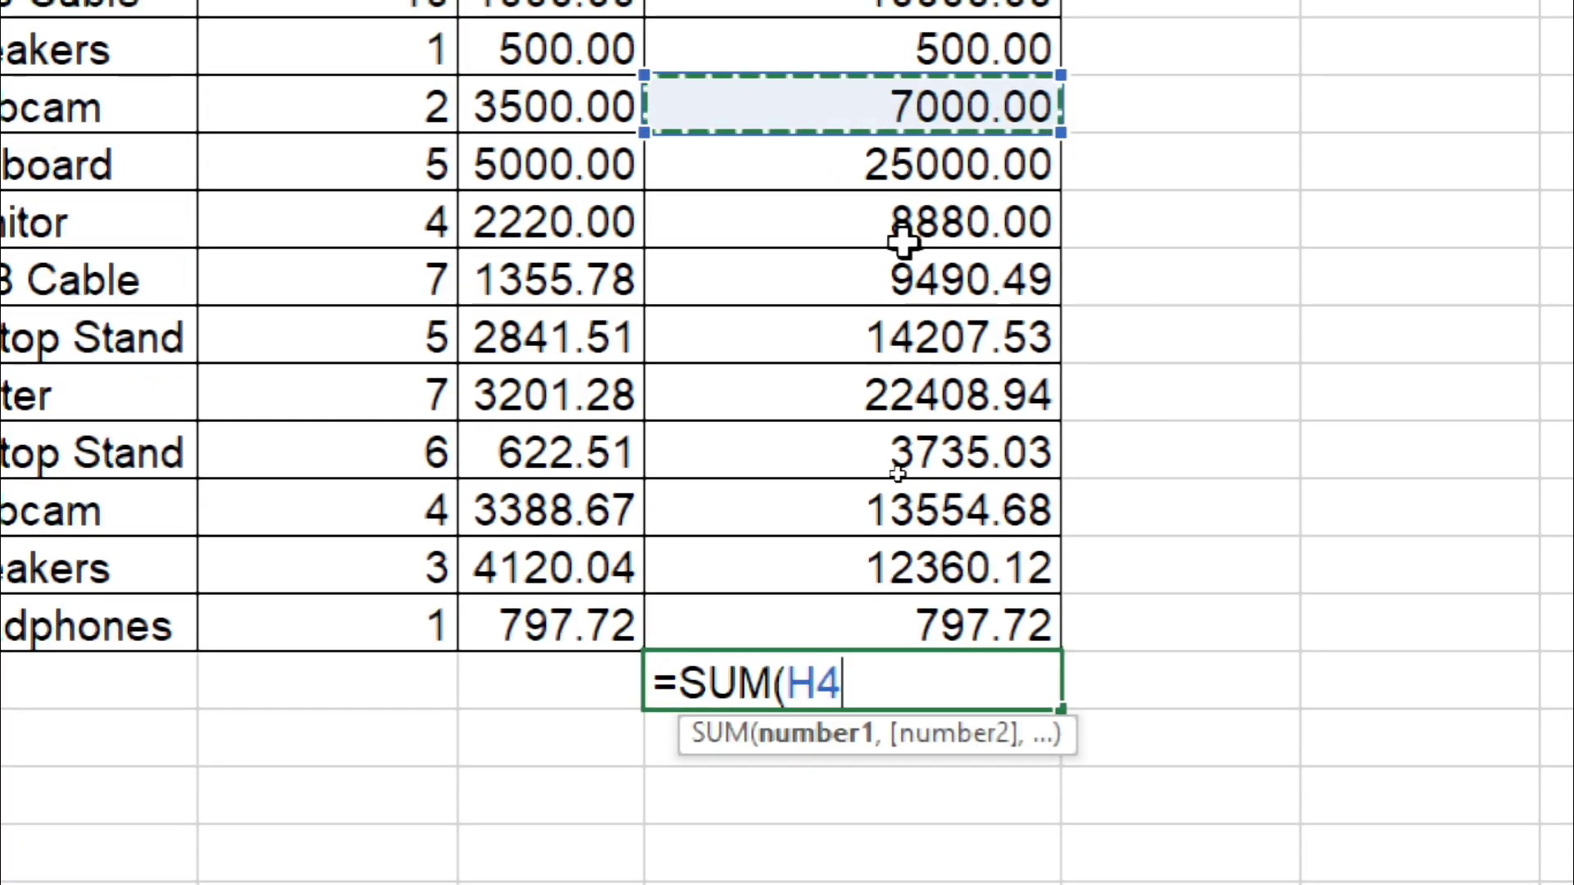
type(",")
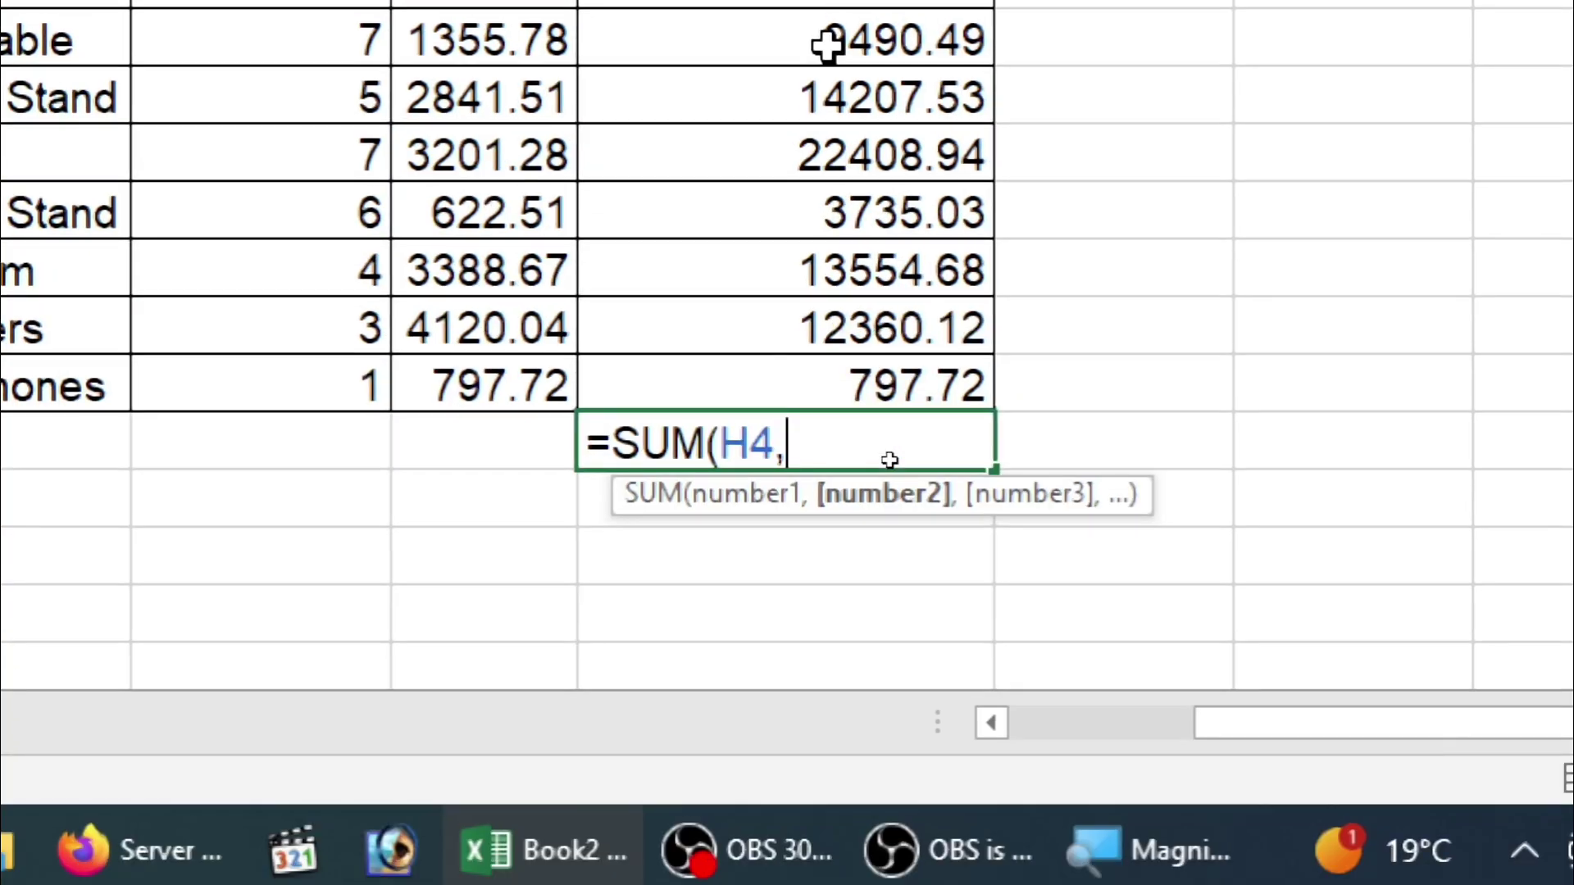
left_click(823, 97)
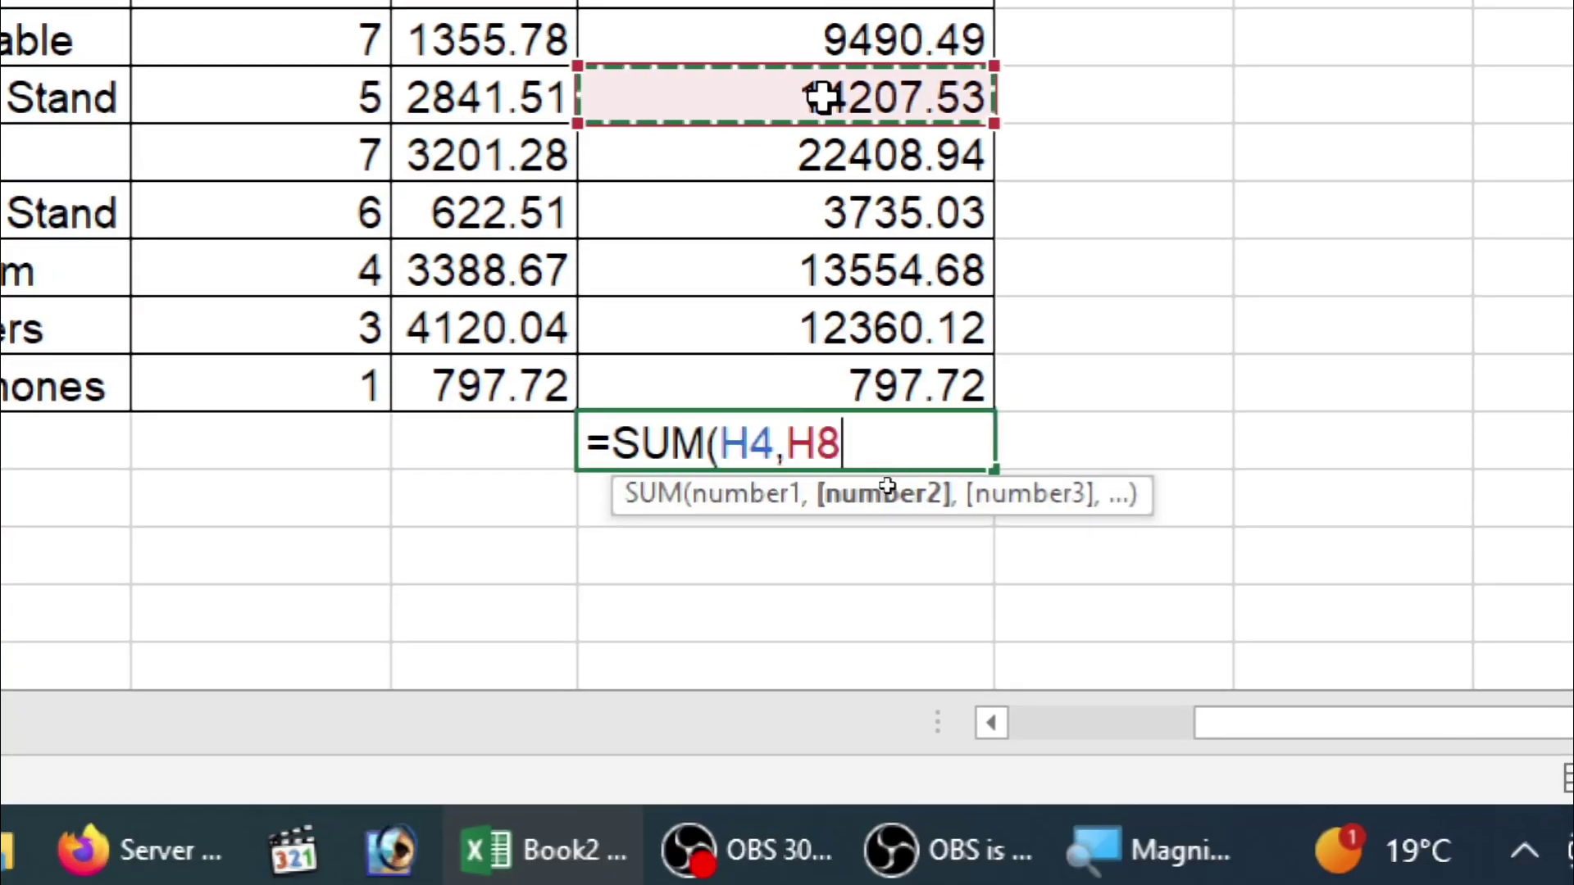
left_click(828, 220)
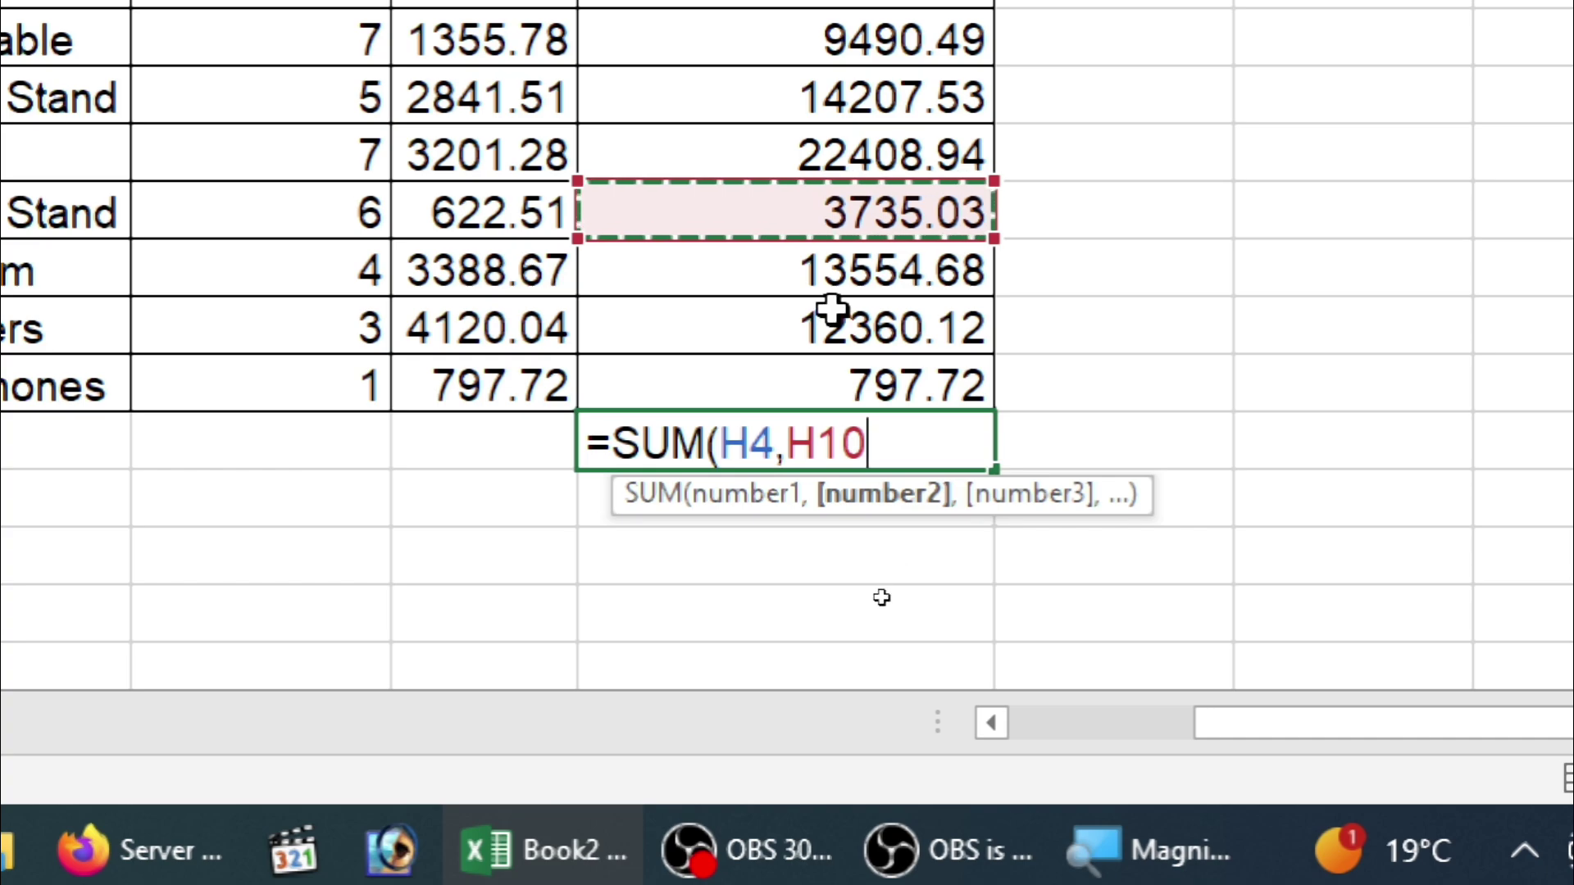
type(",")
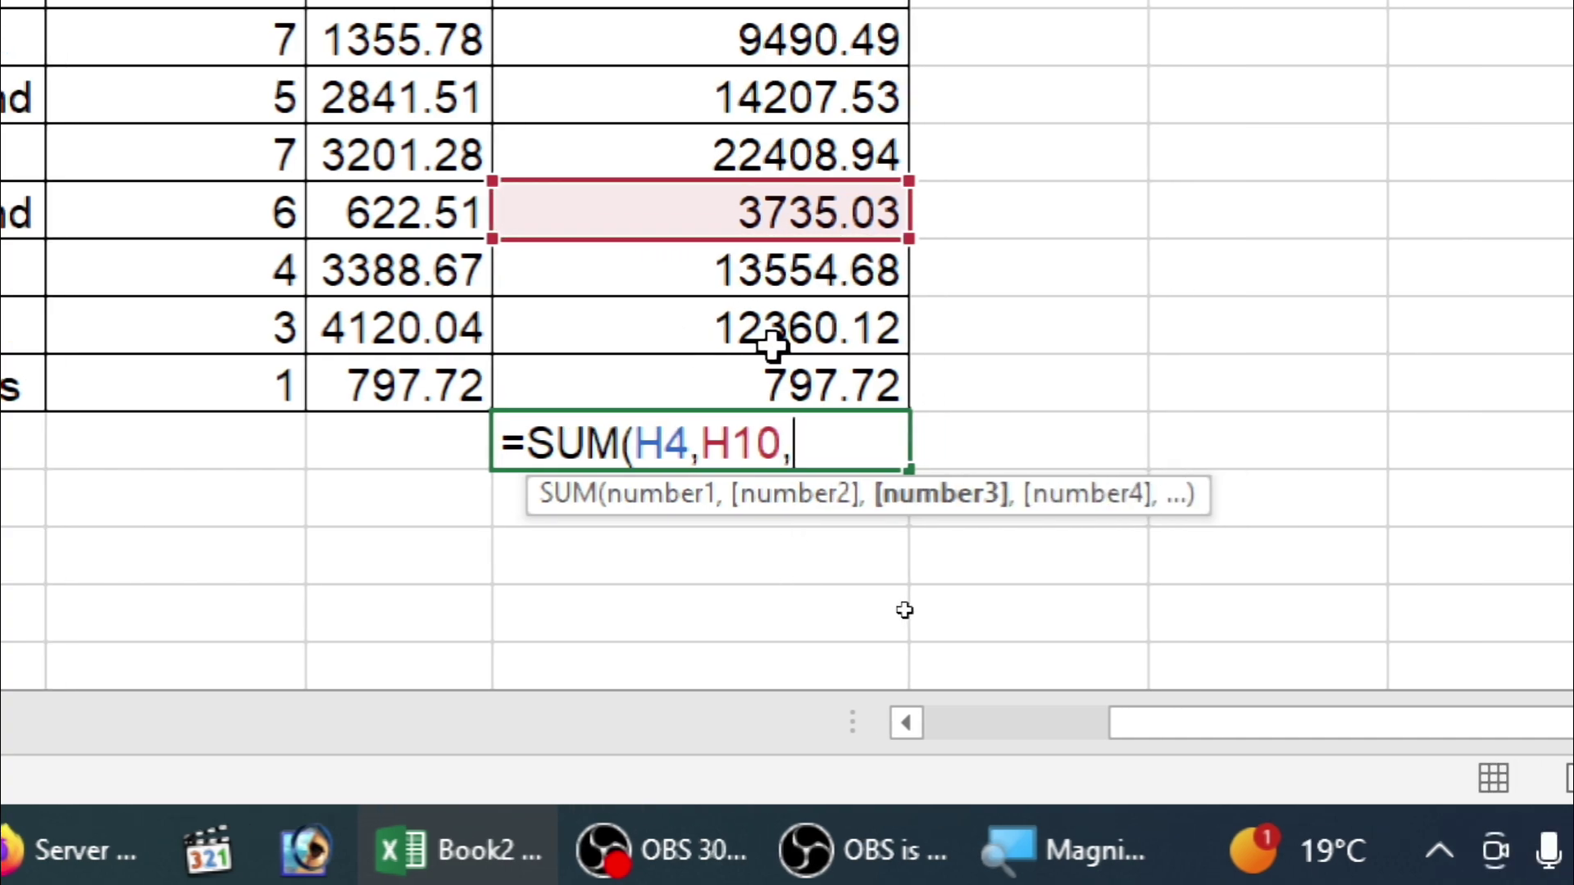
left_click(860, 348)
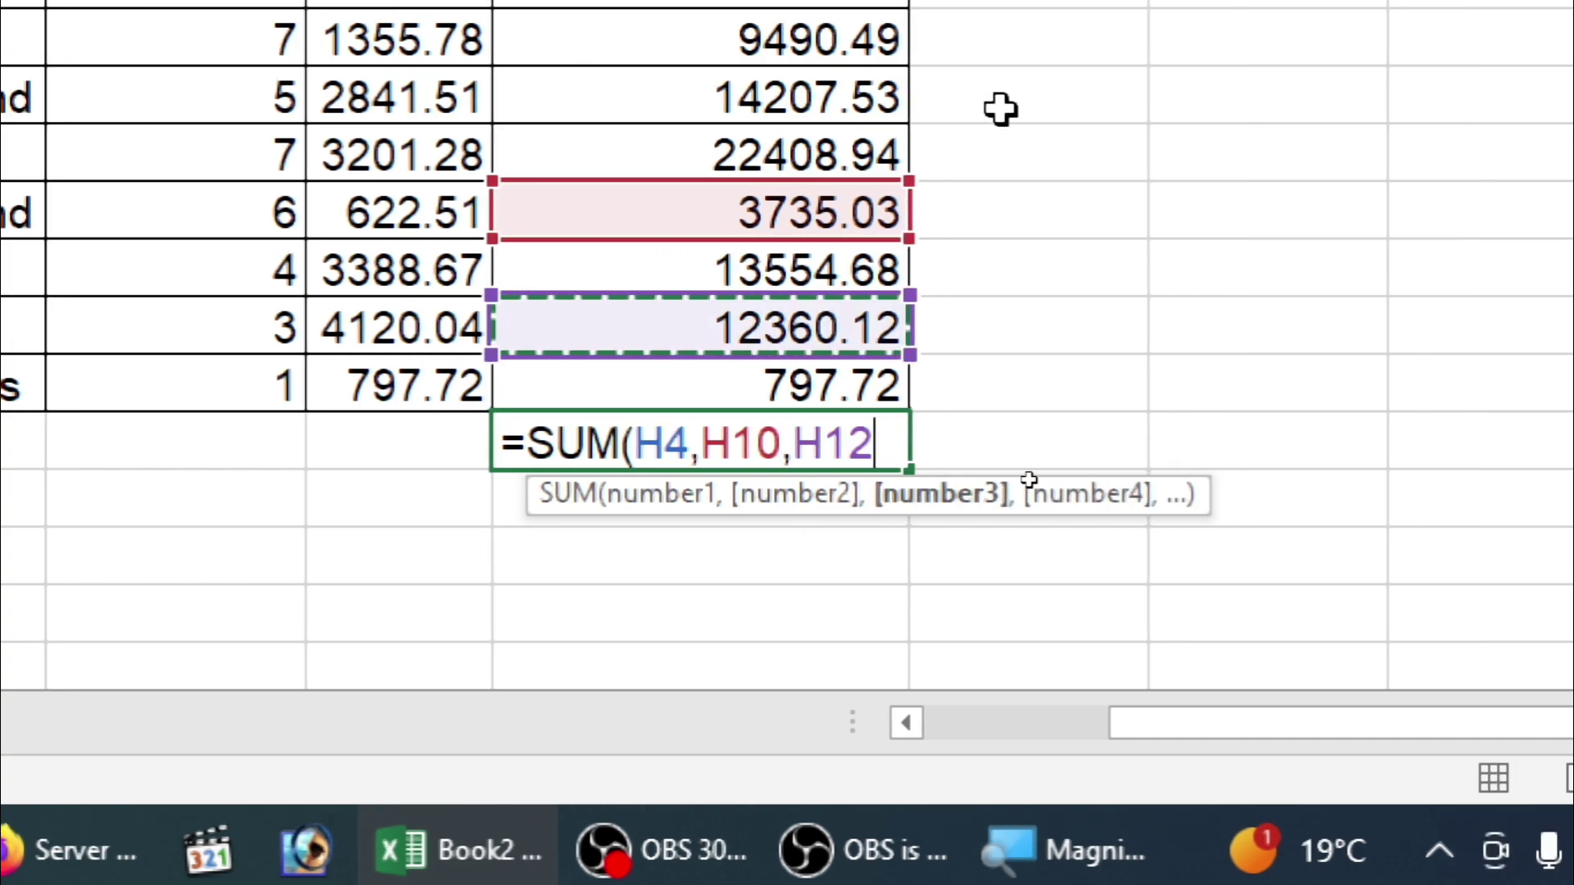
Step: Add H8 and H5 to finish the 62302.68 total, then delete it
type(",")
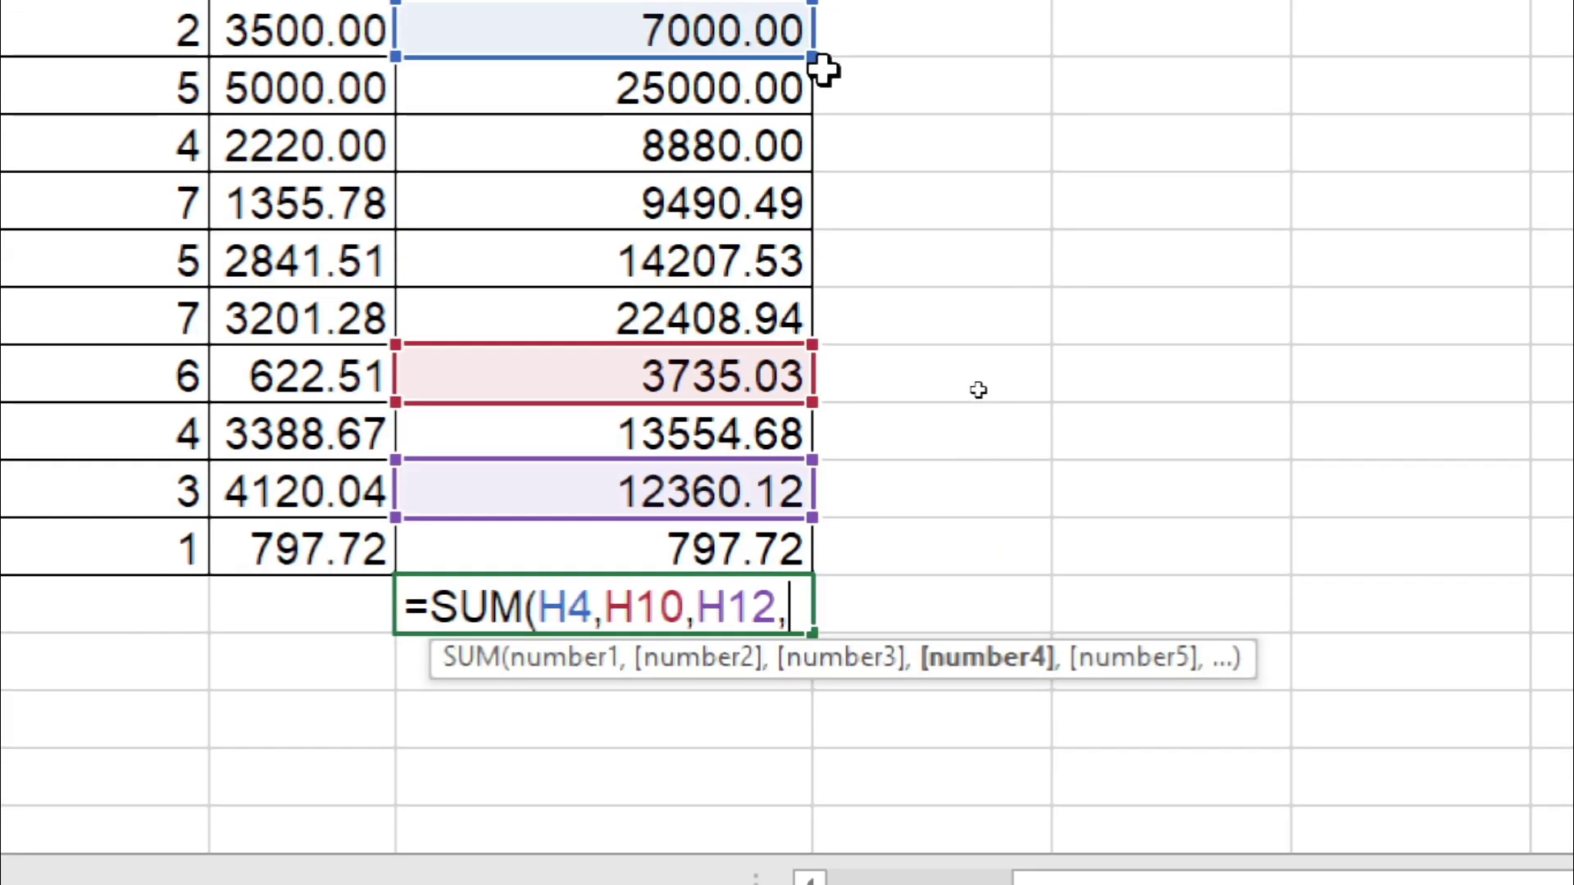
left_click(592, 259)
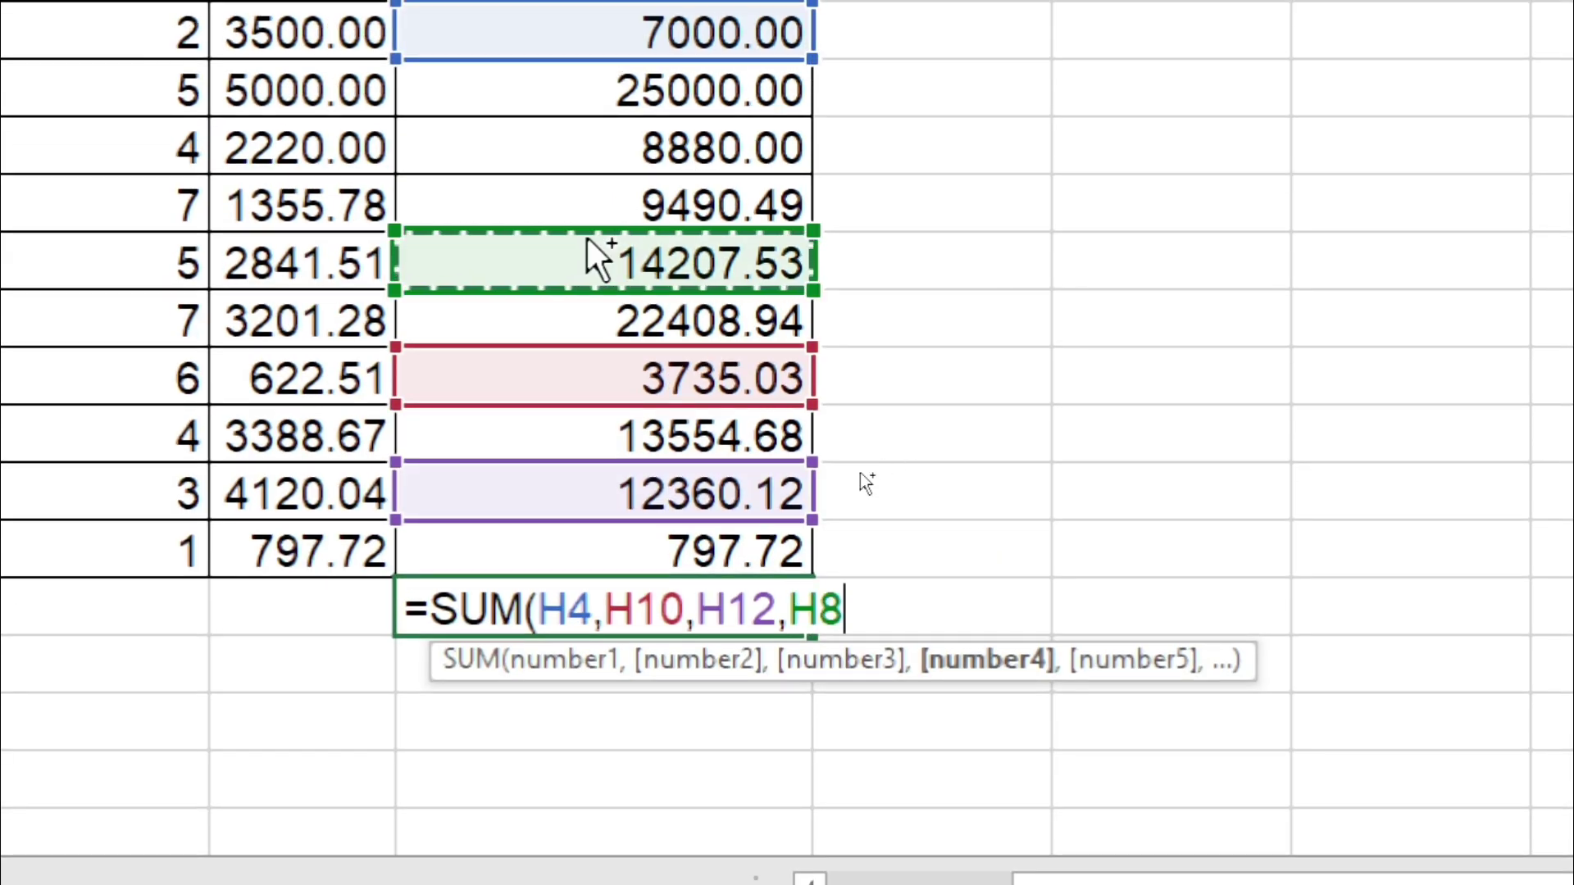
type(",")
left_click(603, 94)
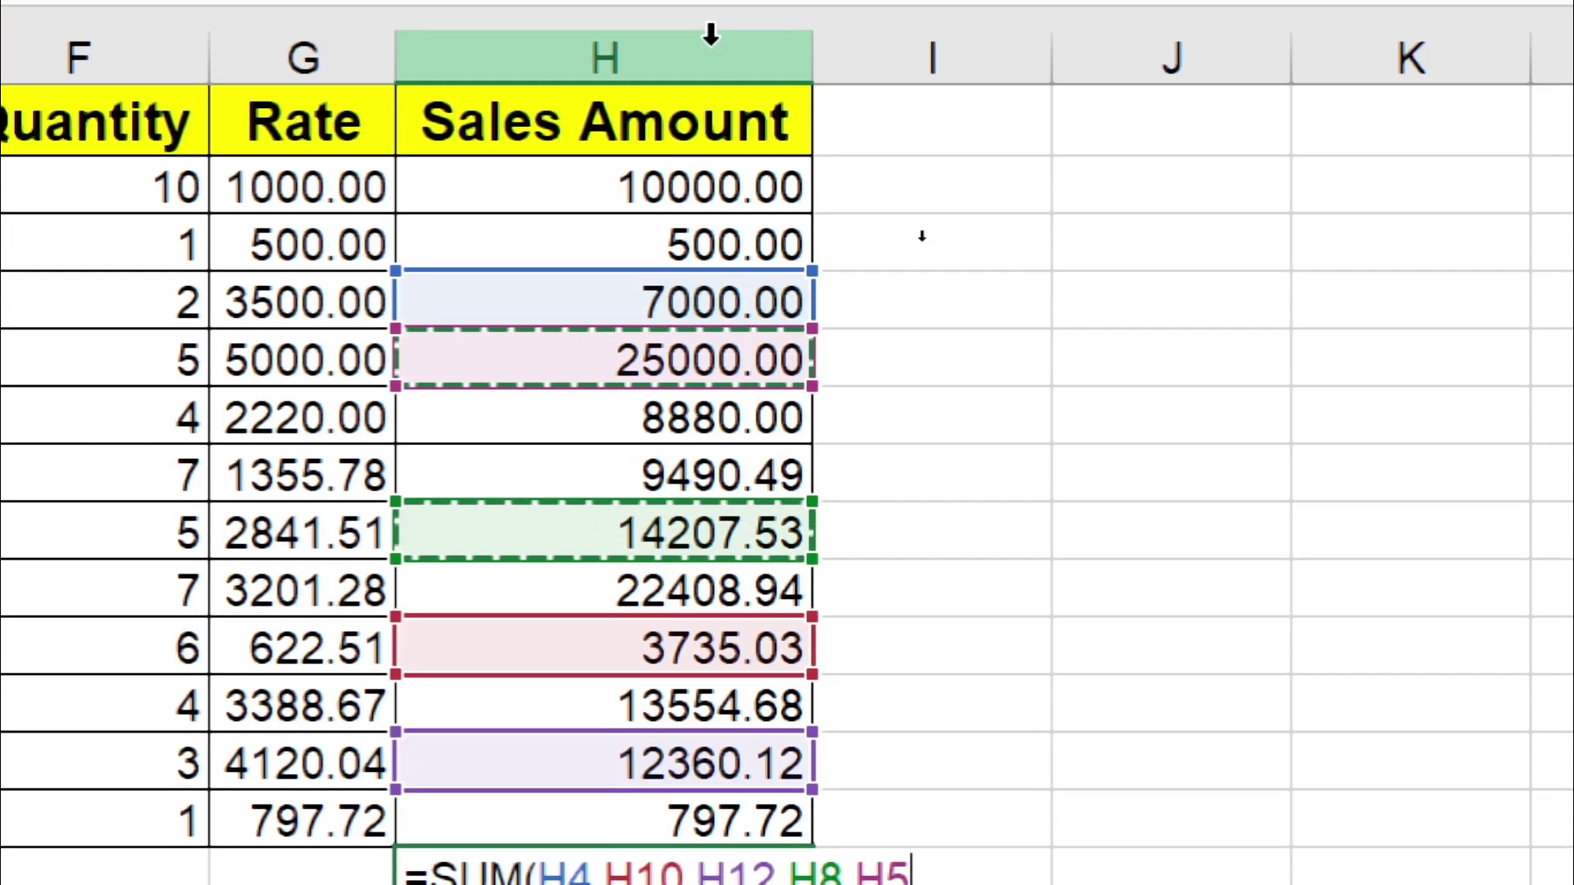
key("Return")
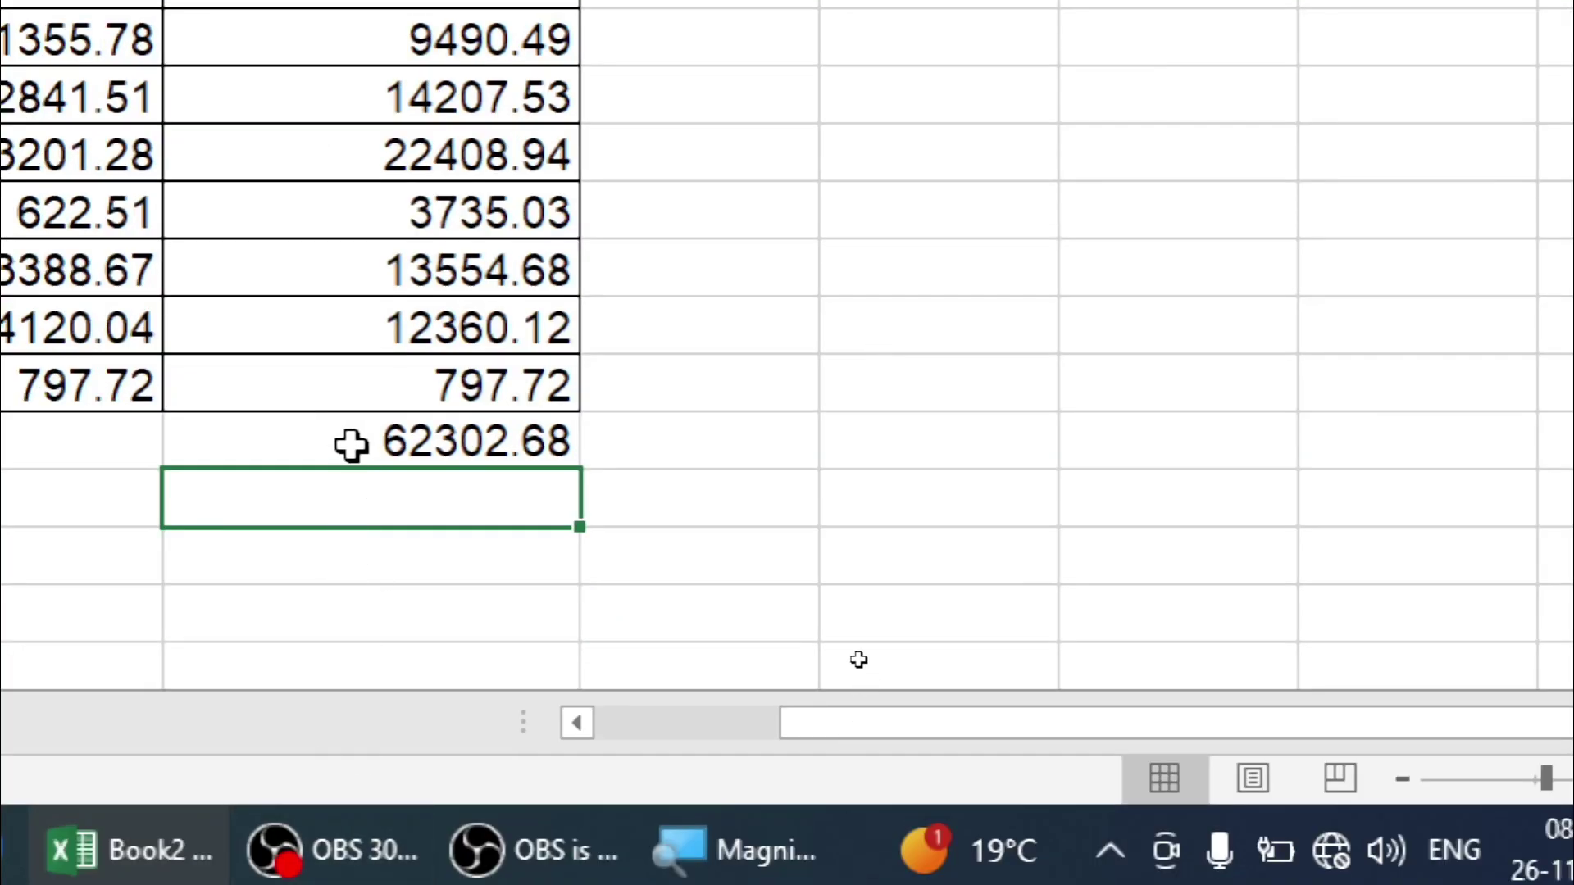
left_click(351, 443)
key("Delete")
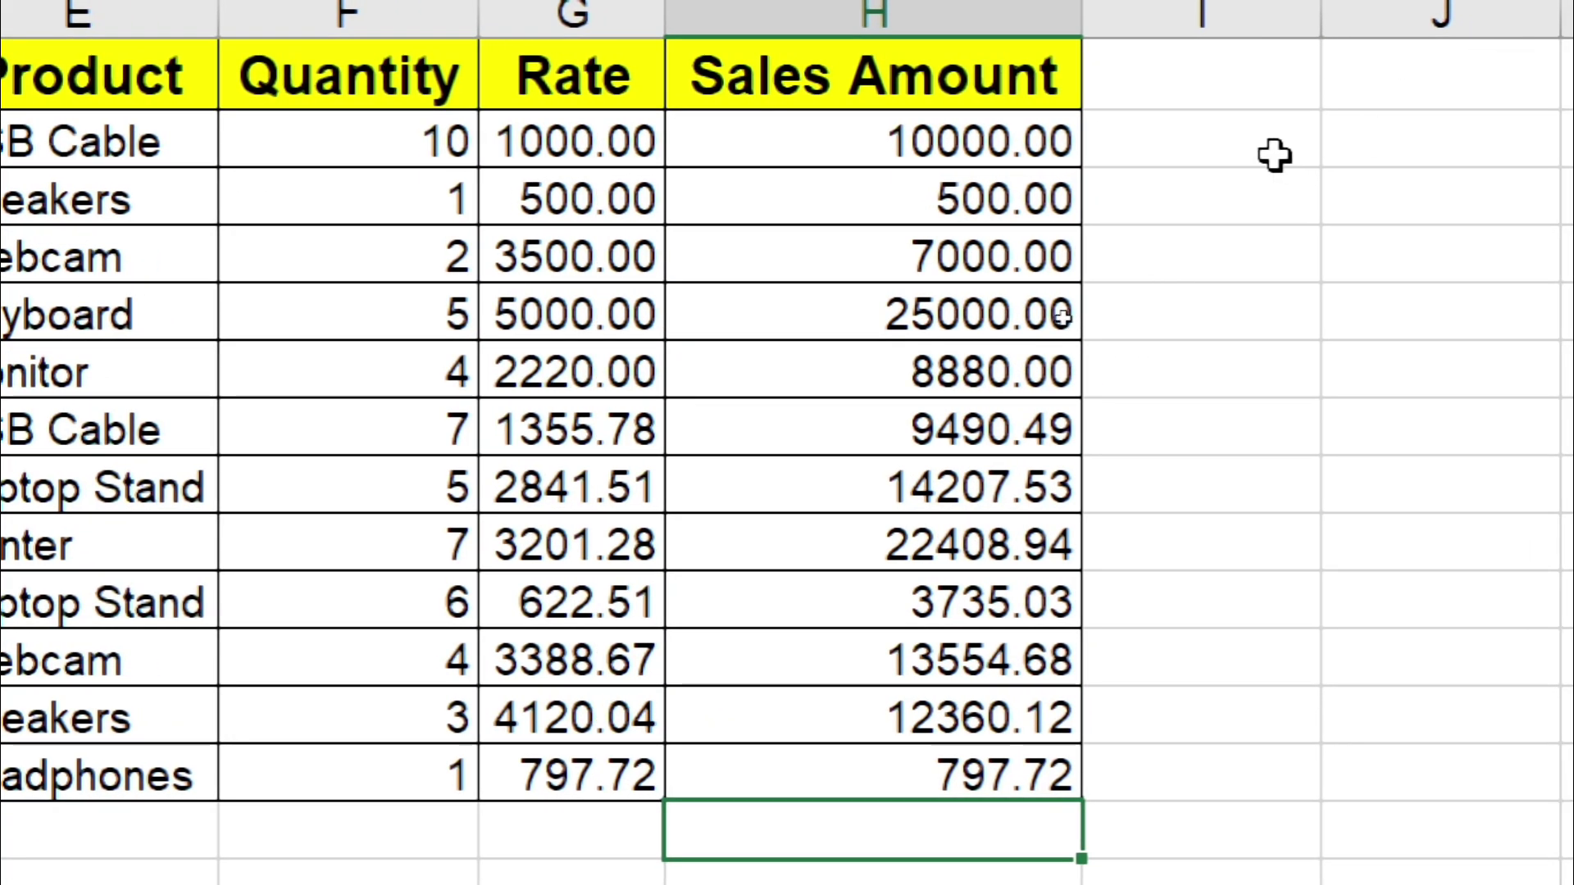
Step: AutoSum G2:H2 in I2 to get 11000.00, then undo it so I2 is empty
left_click(1245, 147)
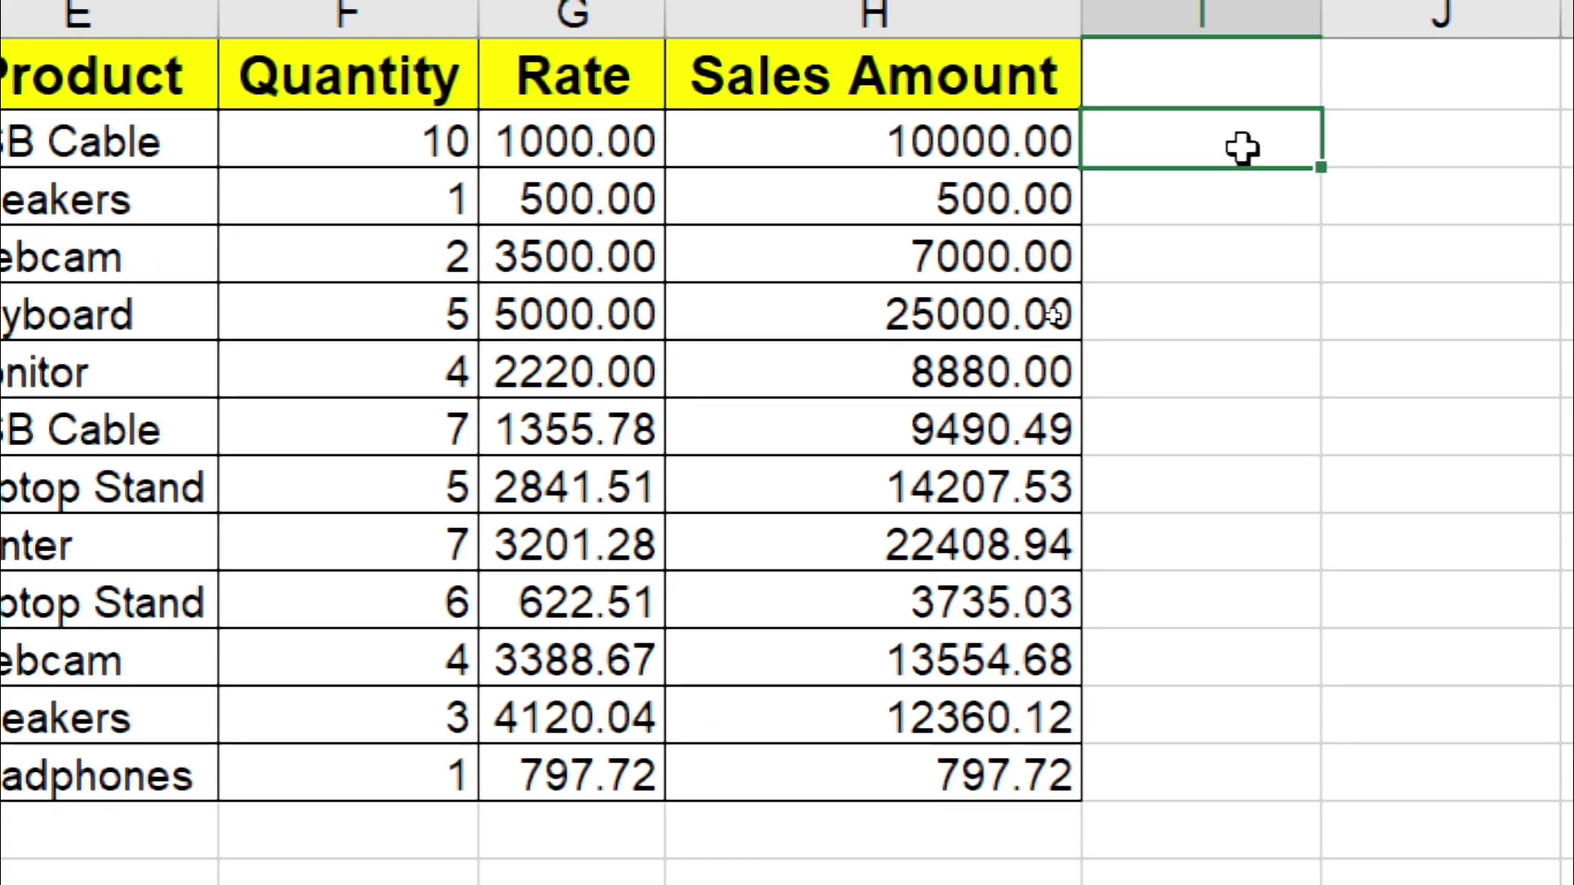
key("alt+equal")
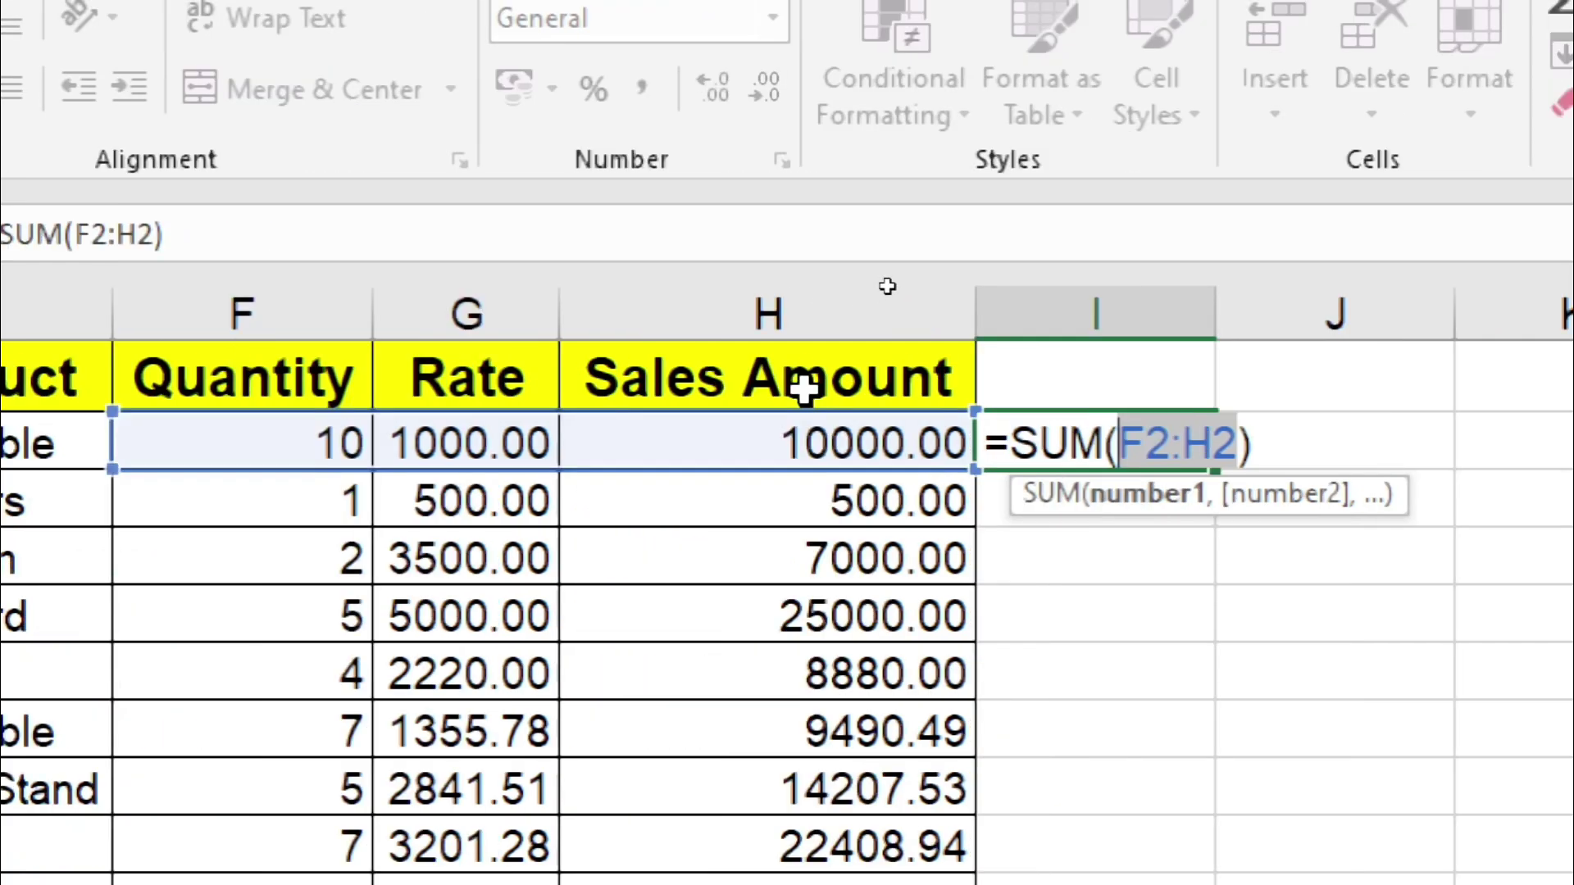
key("BackSpace")
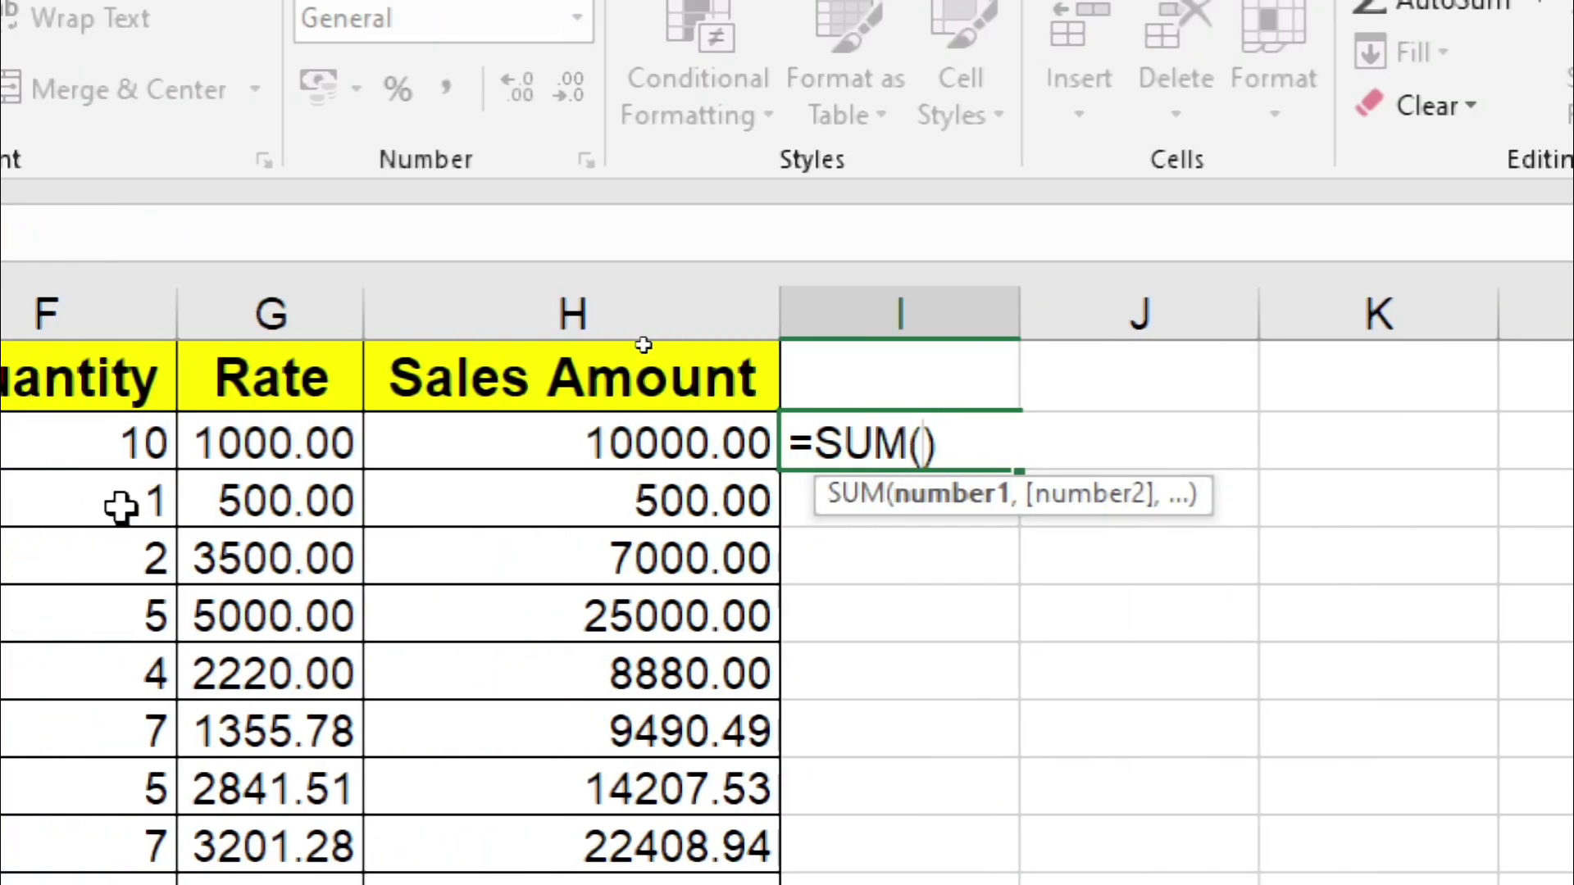
left_click(59, 477)
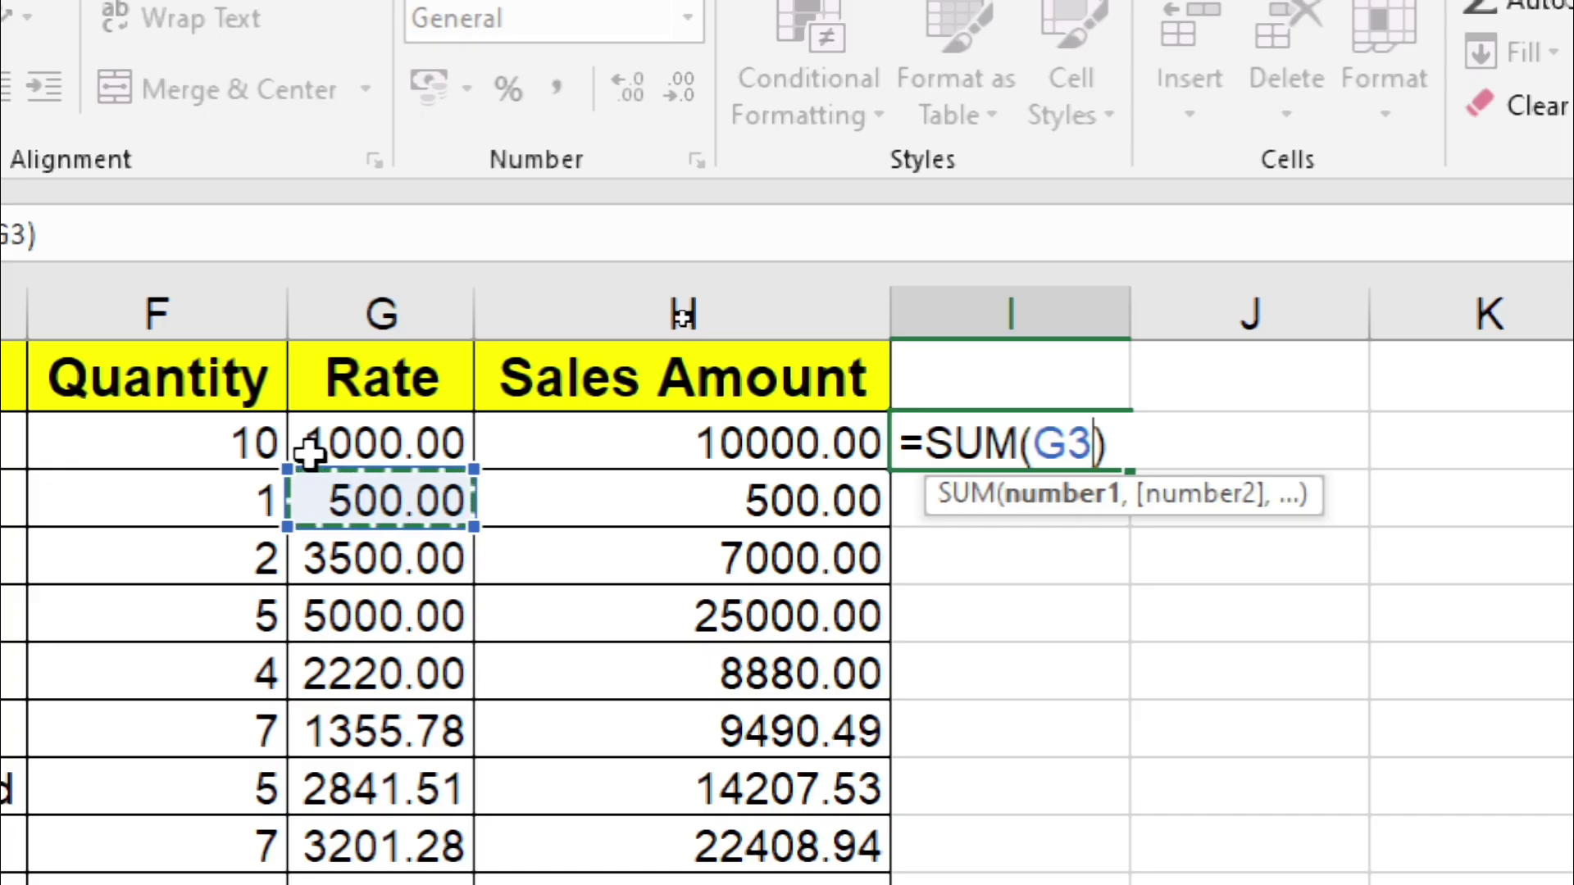
left_click(309, 448)
left_click_drag(453, 444, 667, 439)
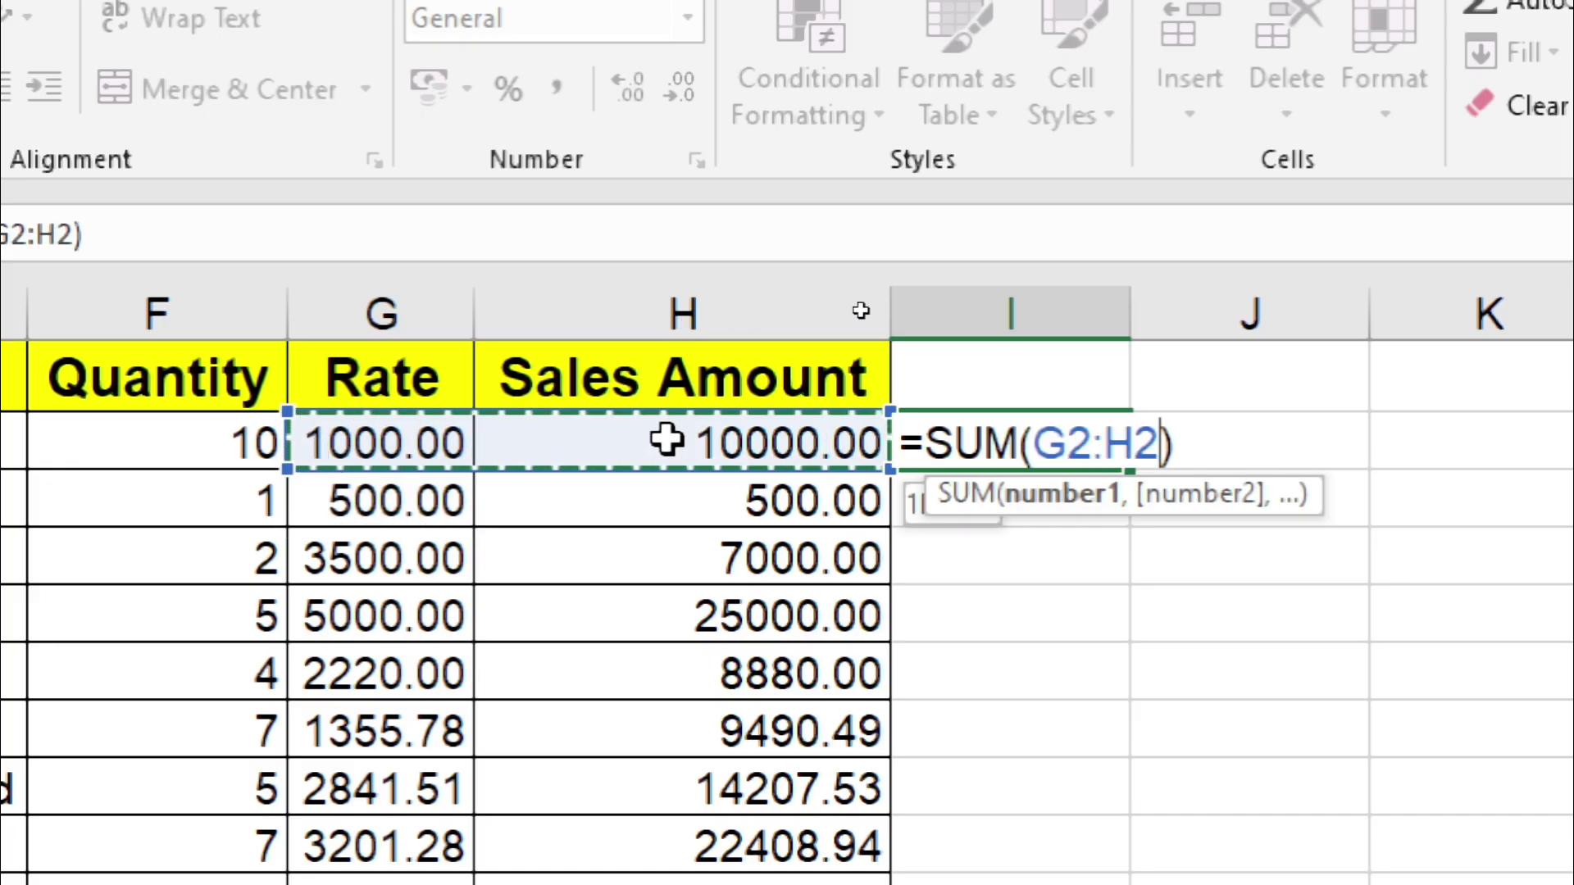
key("Return")
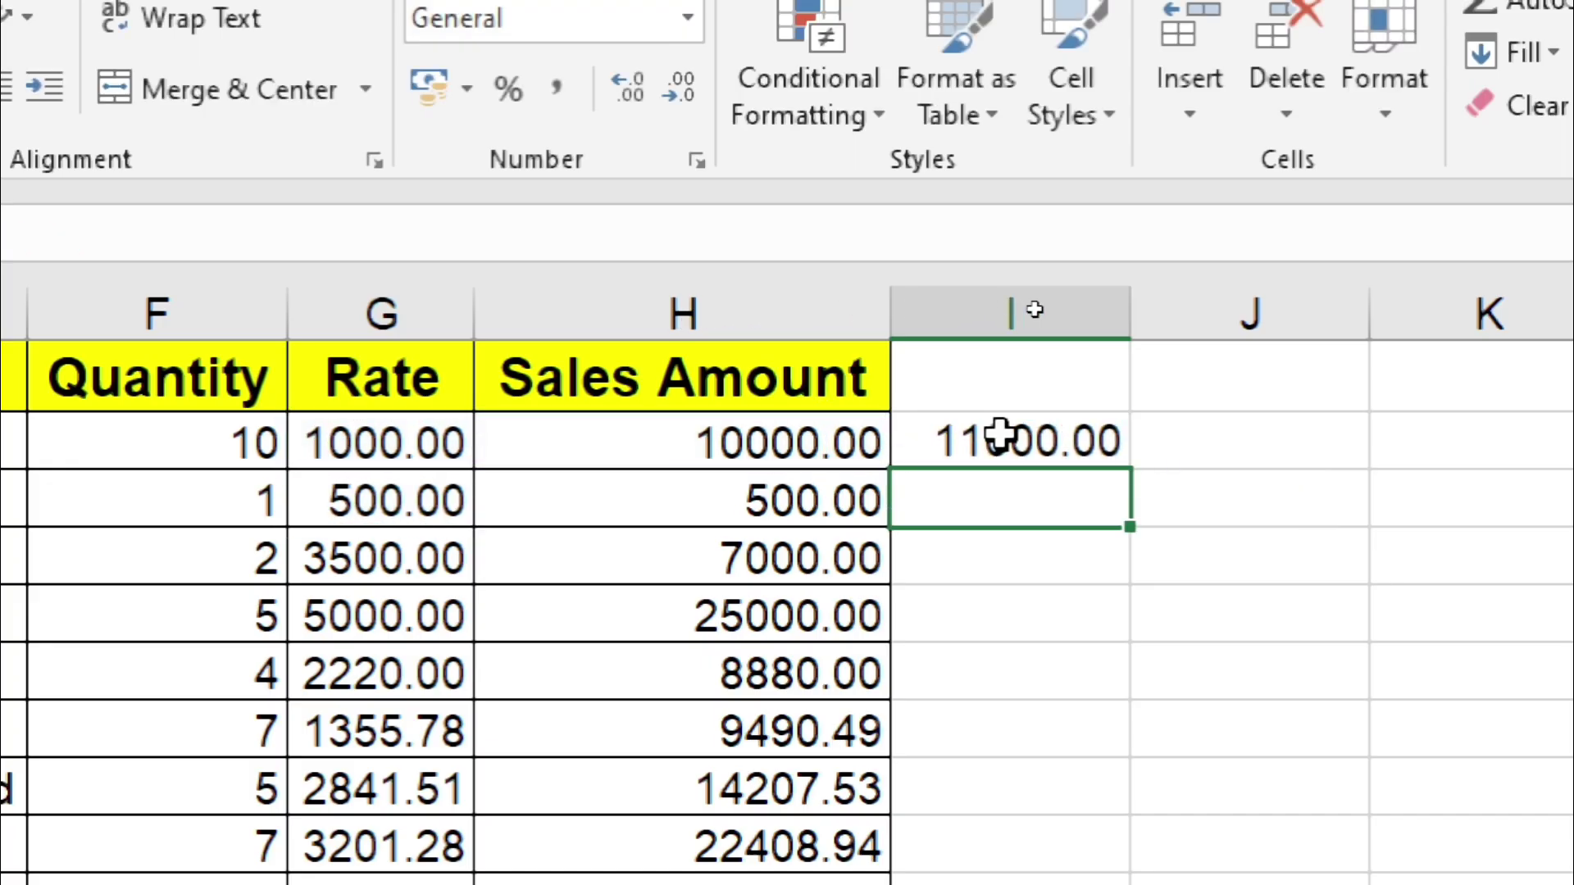
left_click(1021, 437)
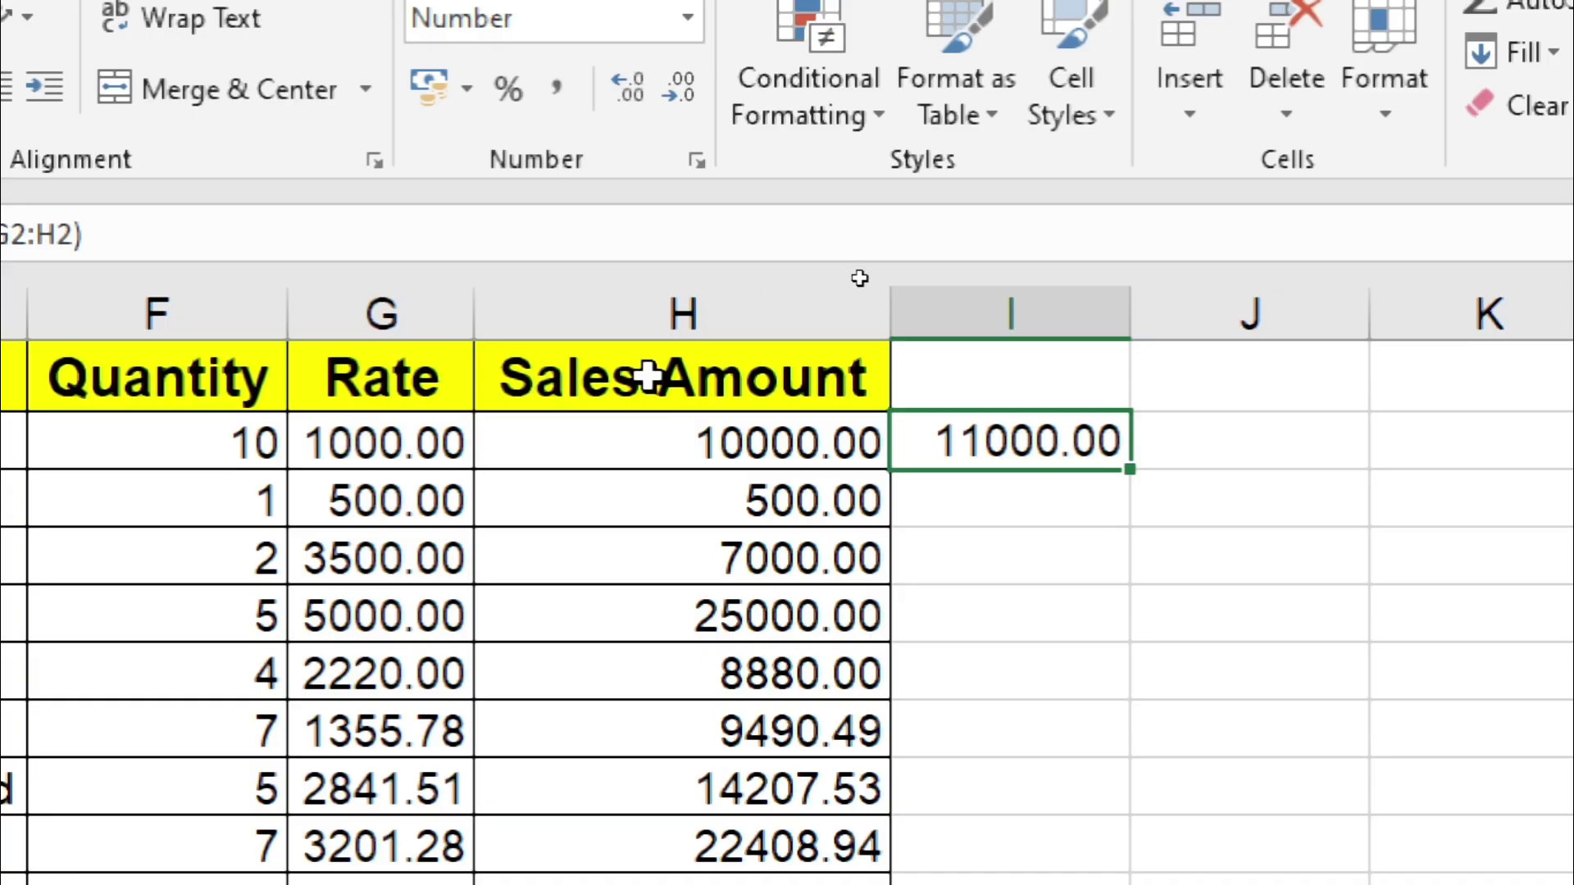
key("ctrl+z")
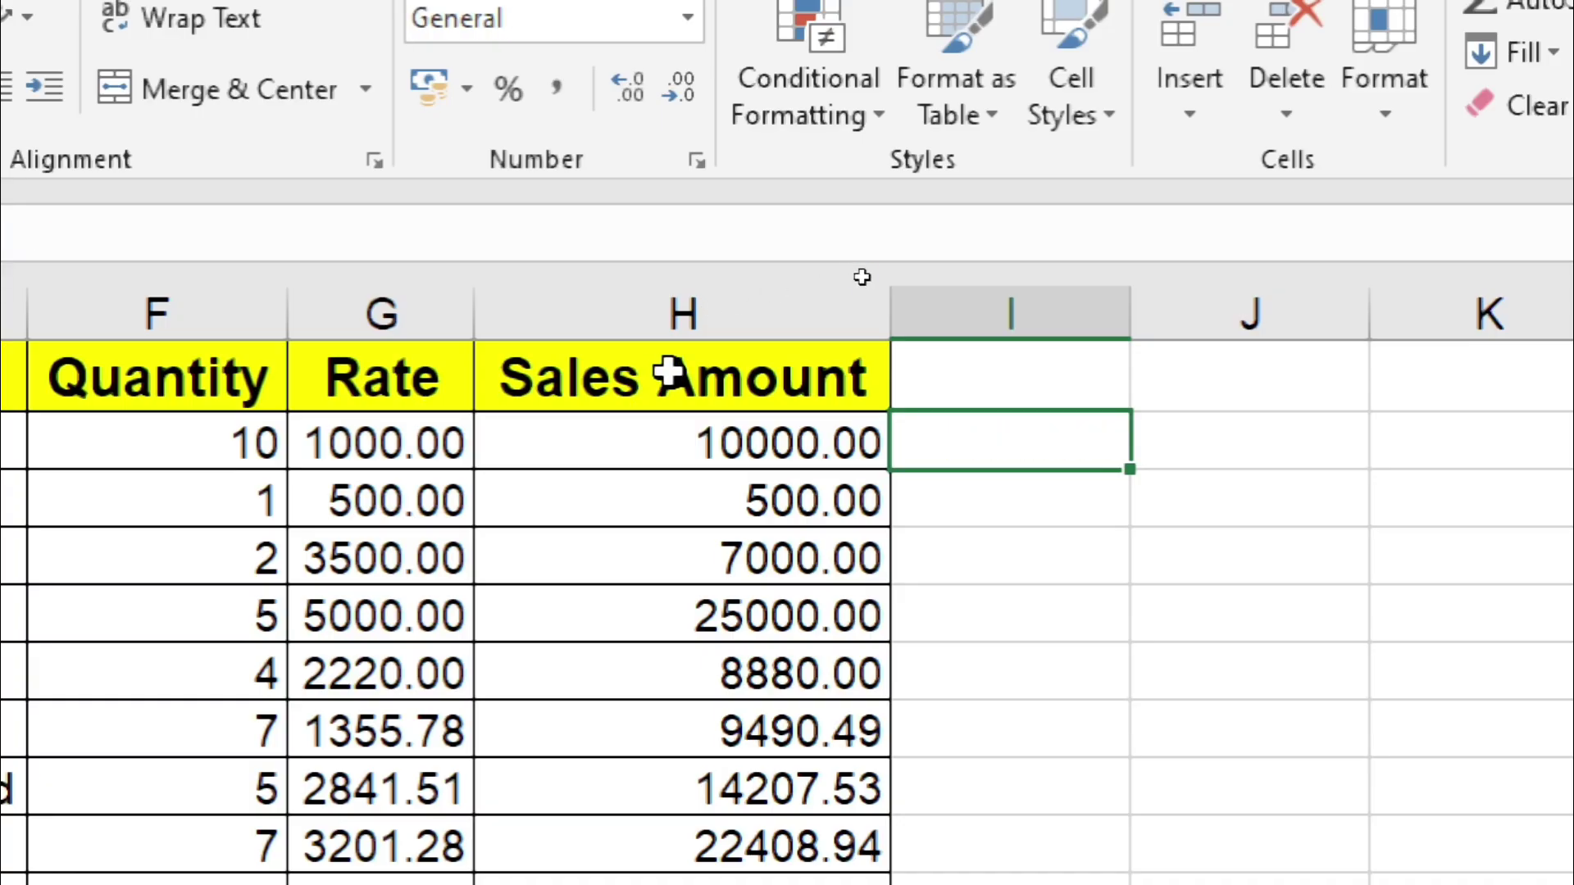
Step: Select H2:H13 and use AutoSum Average to place 10661.21 beneath 797.72
left_click(1207, 469)
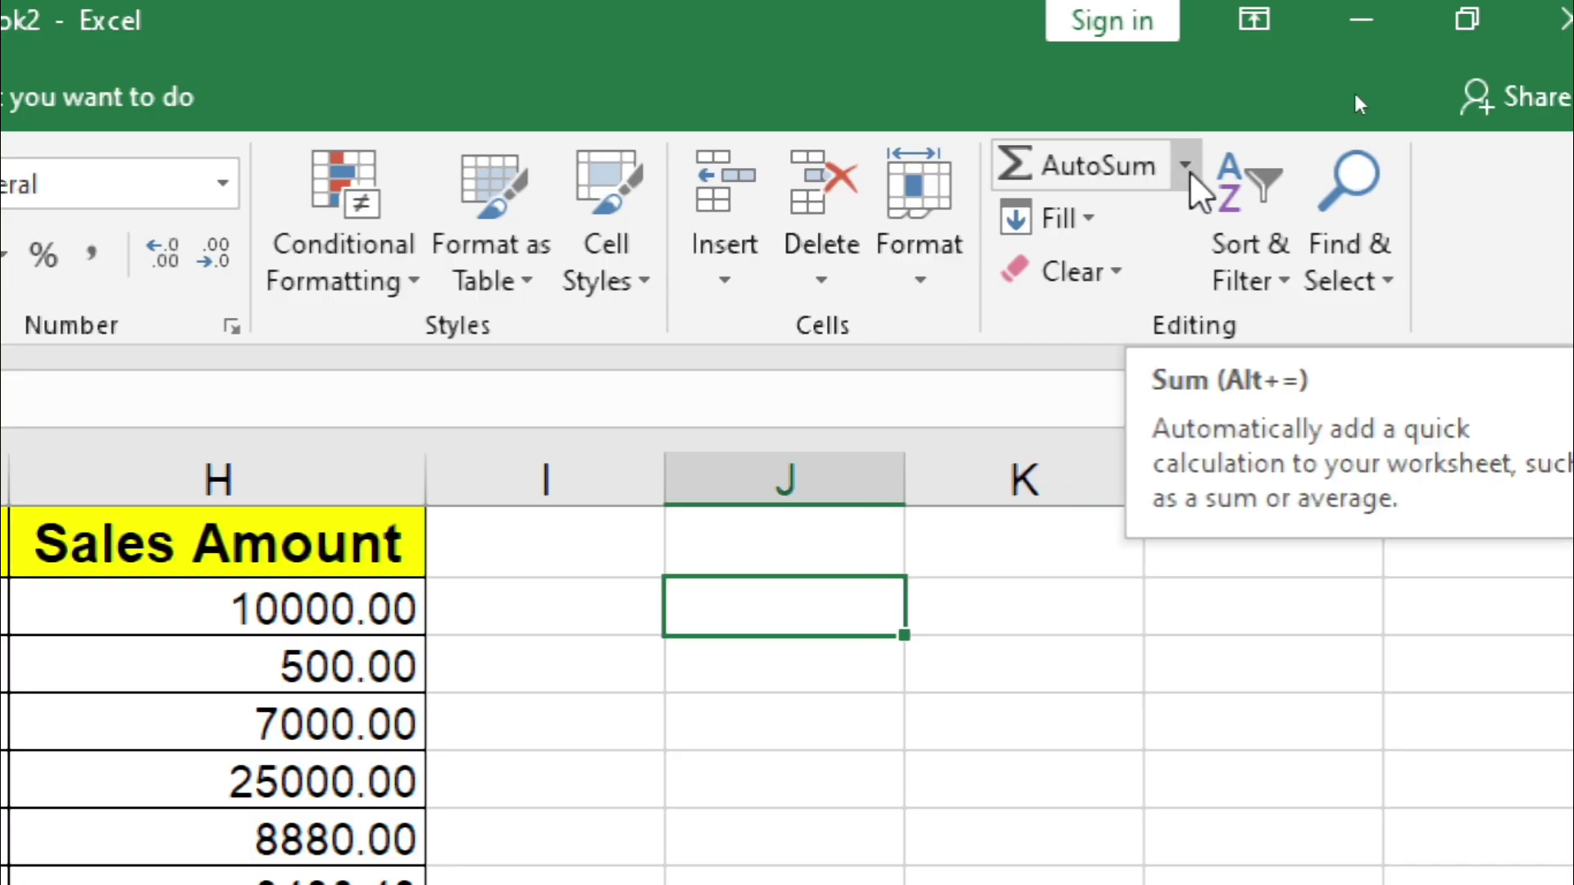
left_click(1187, 168)
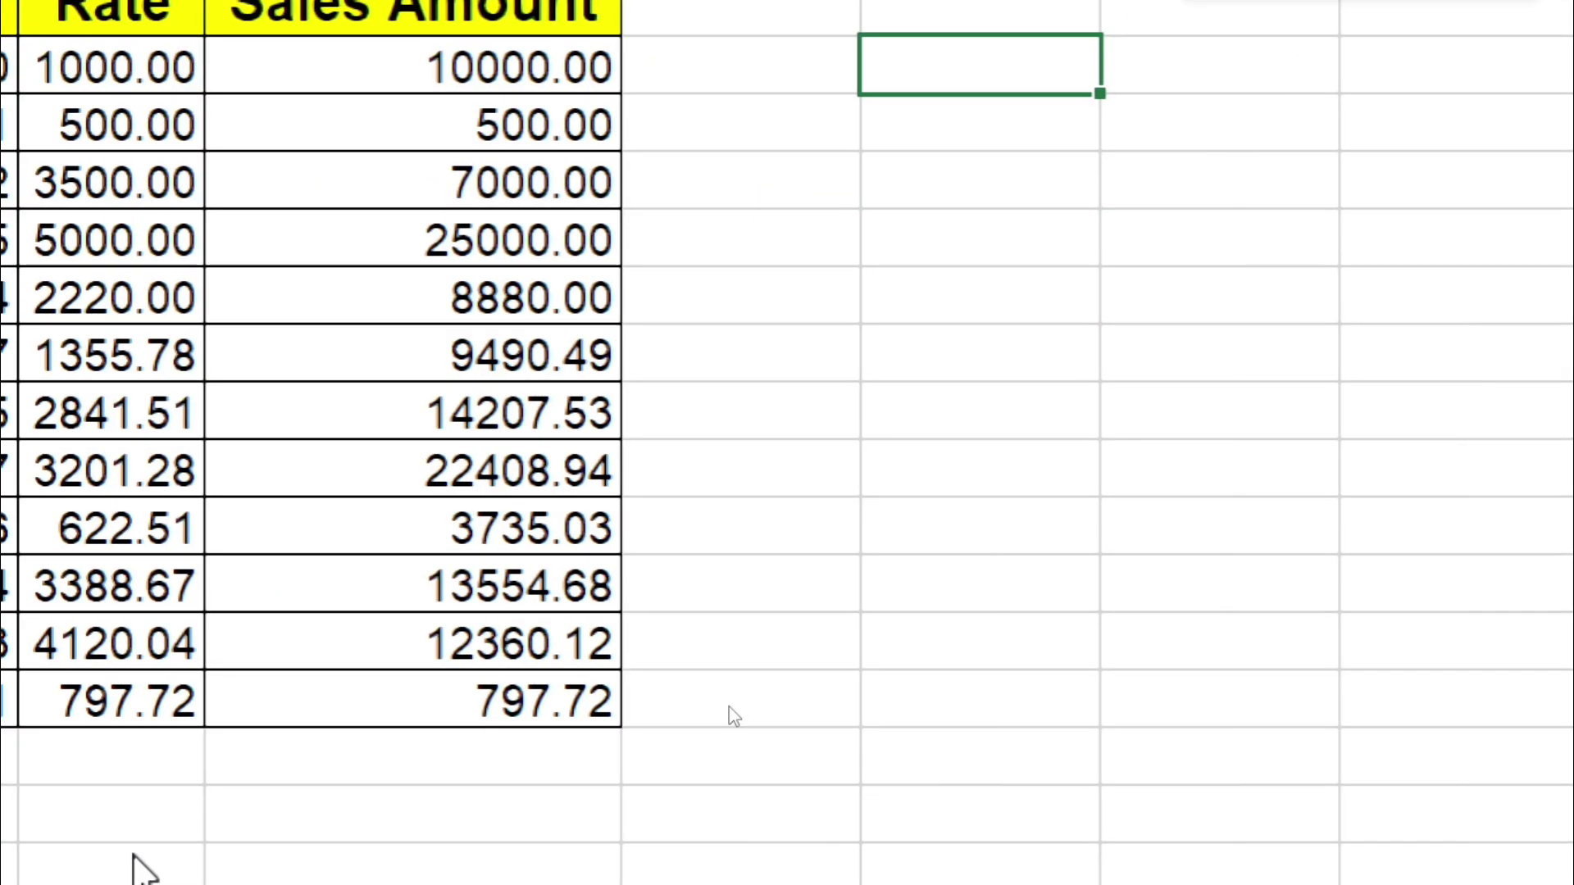
left_click(329, 60)
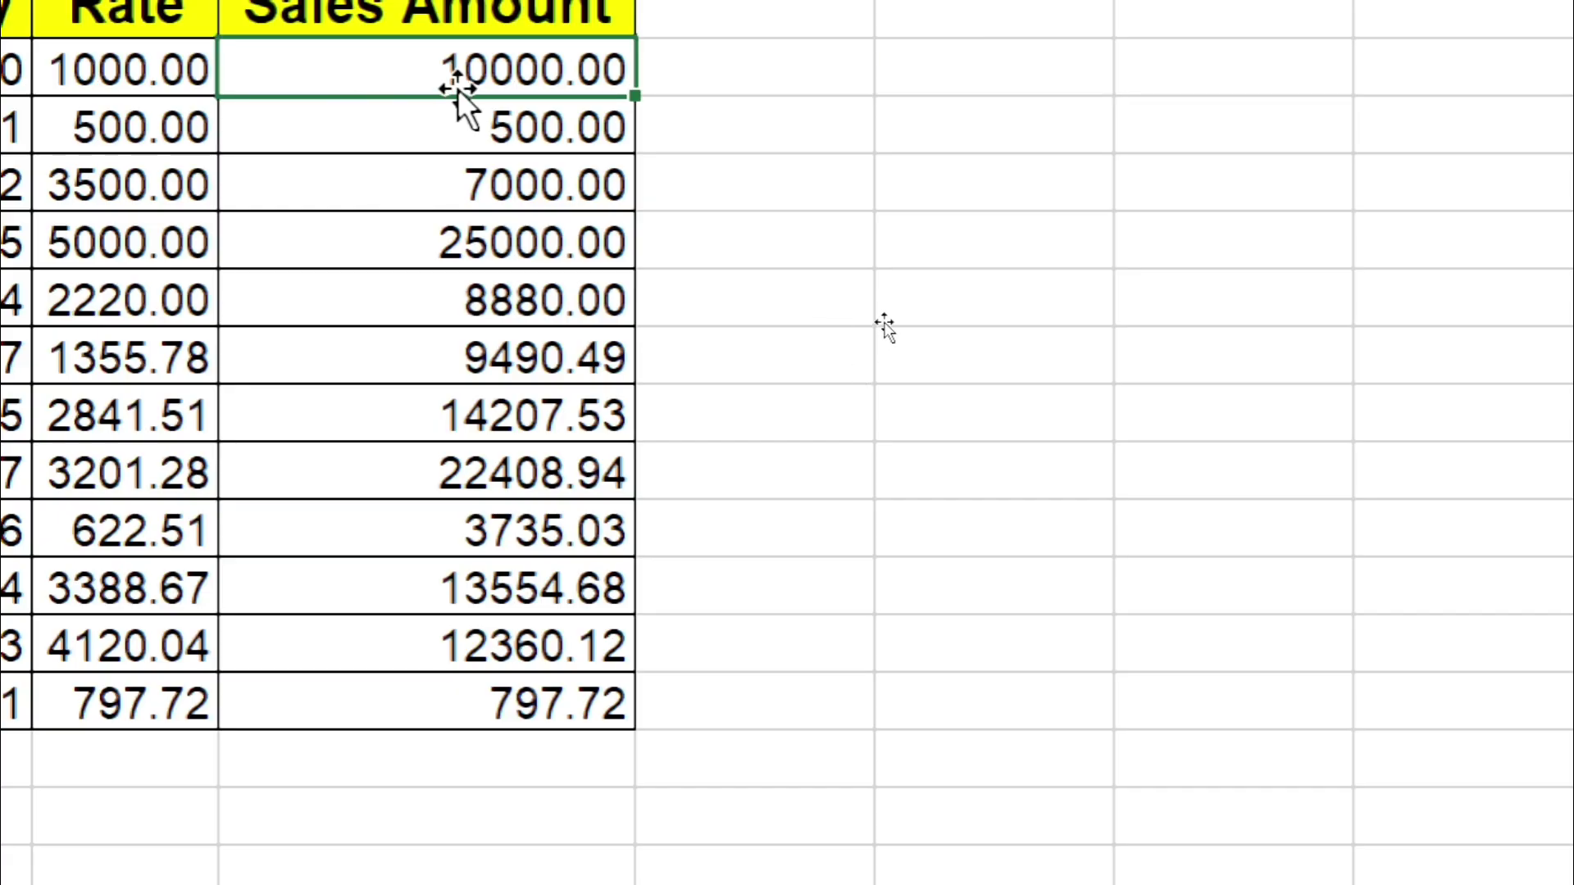
left_click_drag(459, 70, 469, 687)
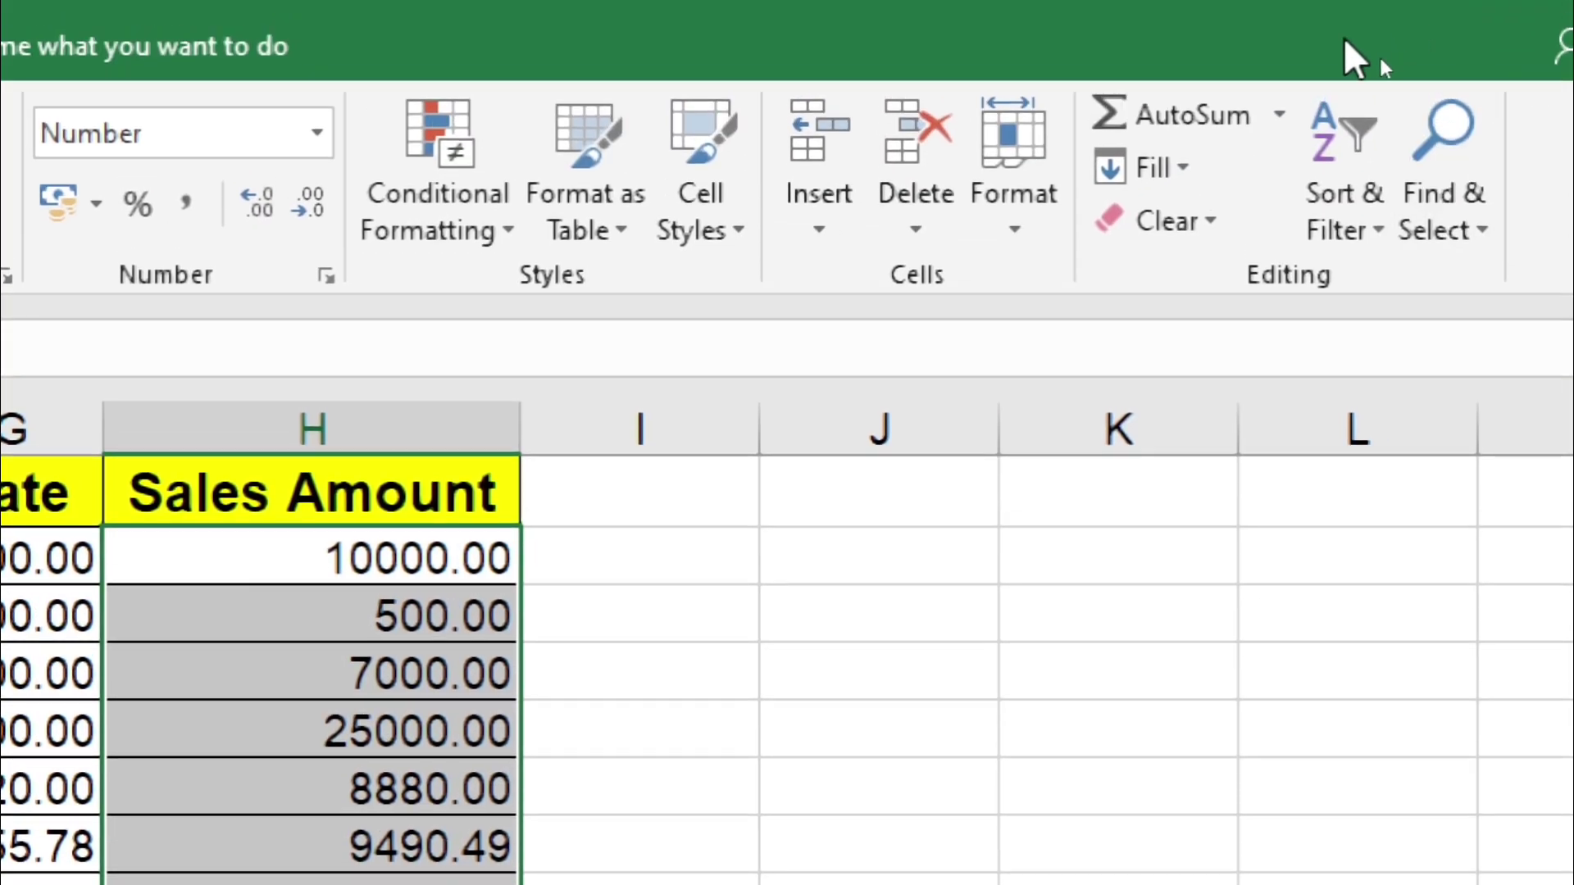
left_click(1276, 125)
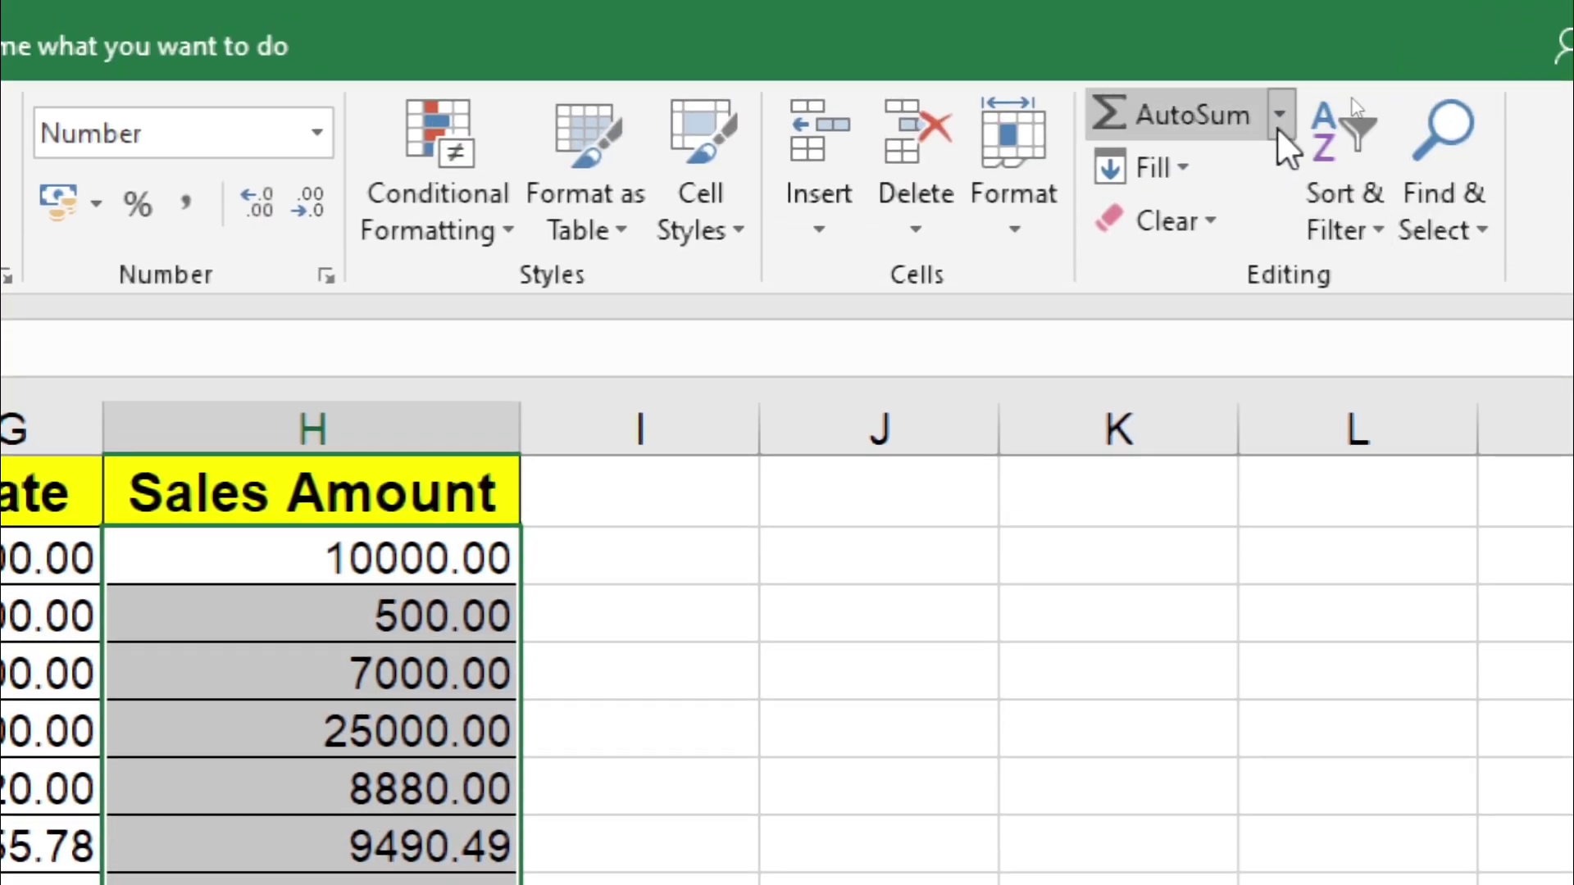
left_click(1233, 215)
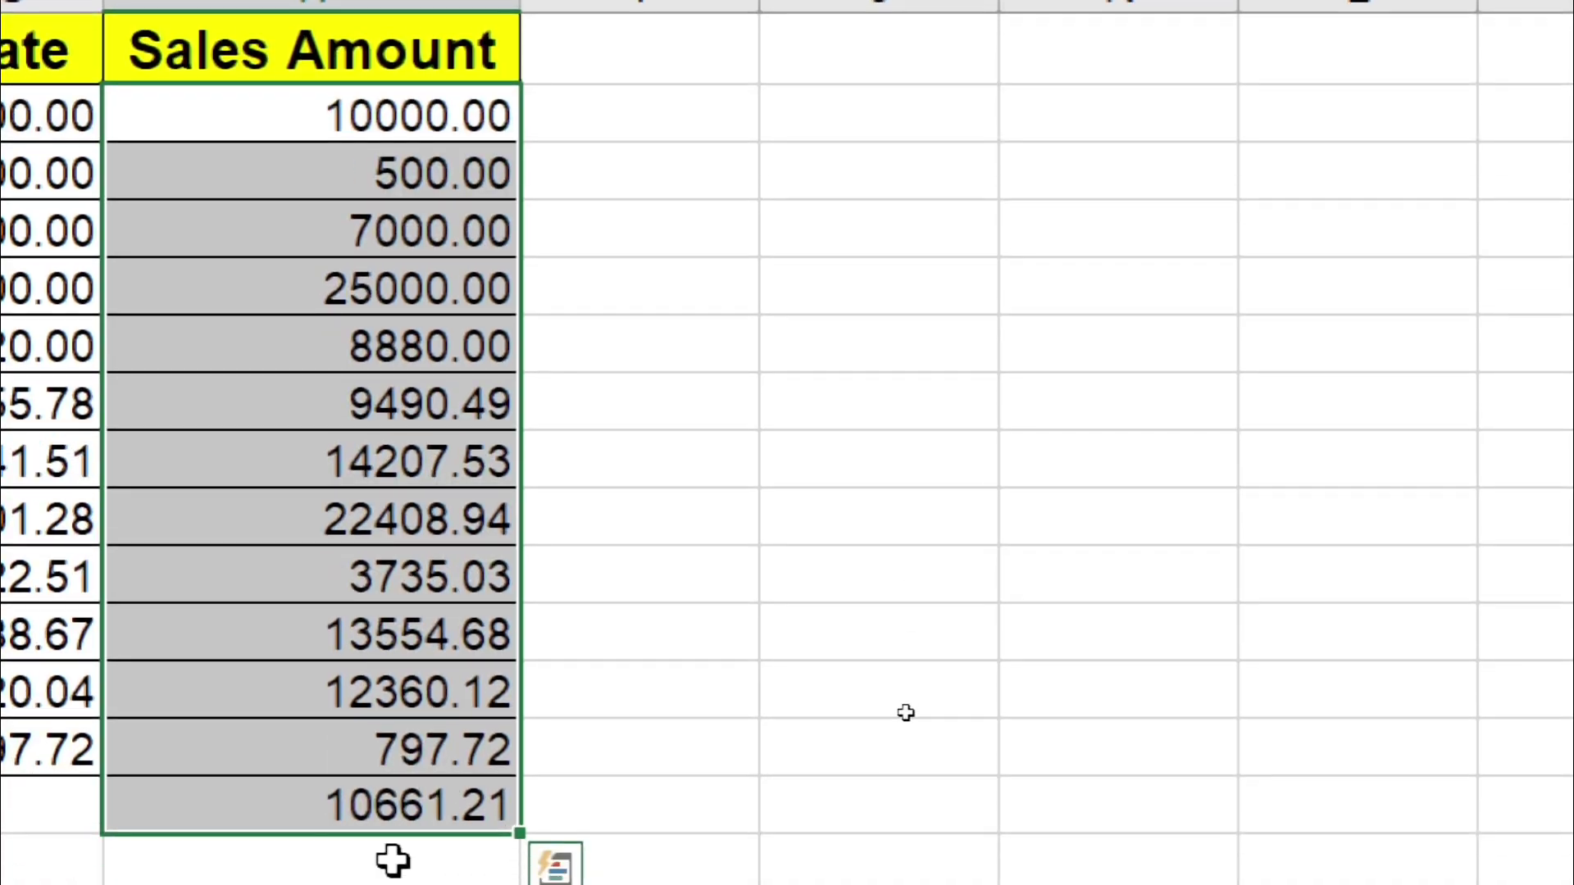
left_click(382, 734)
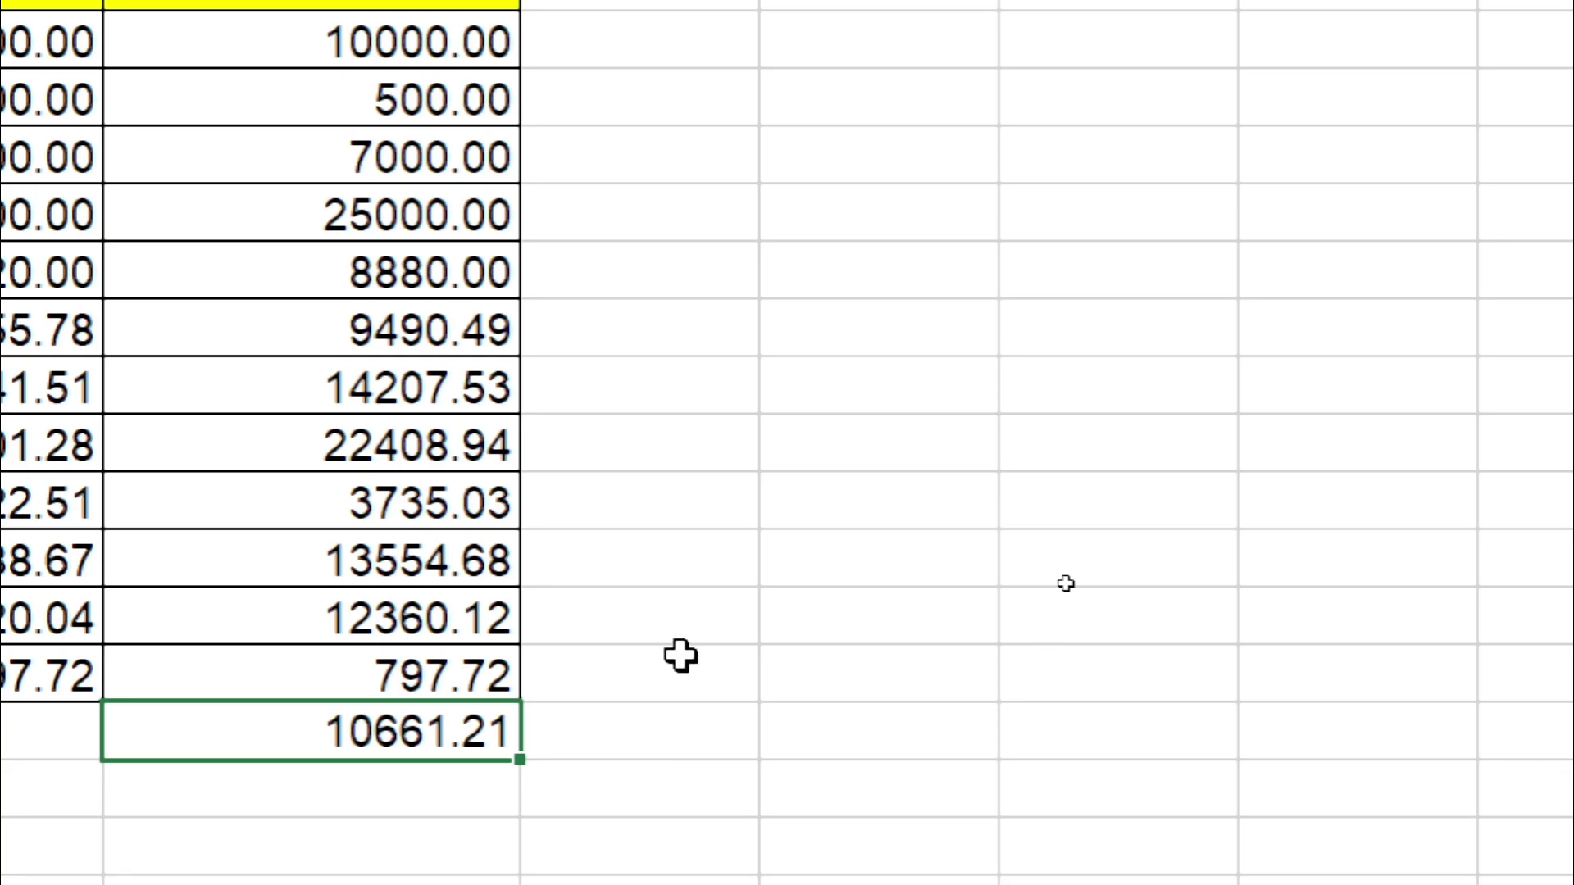
left_click(926, 163)
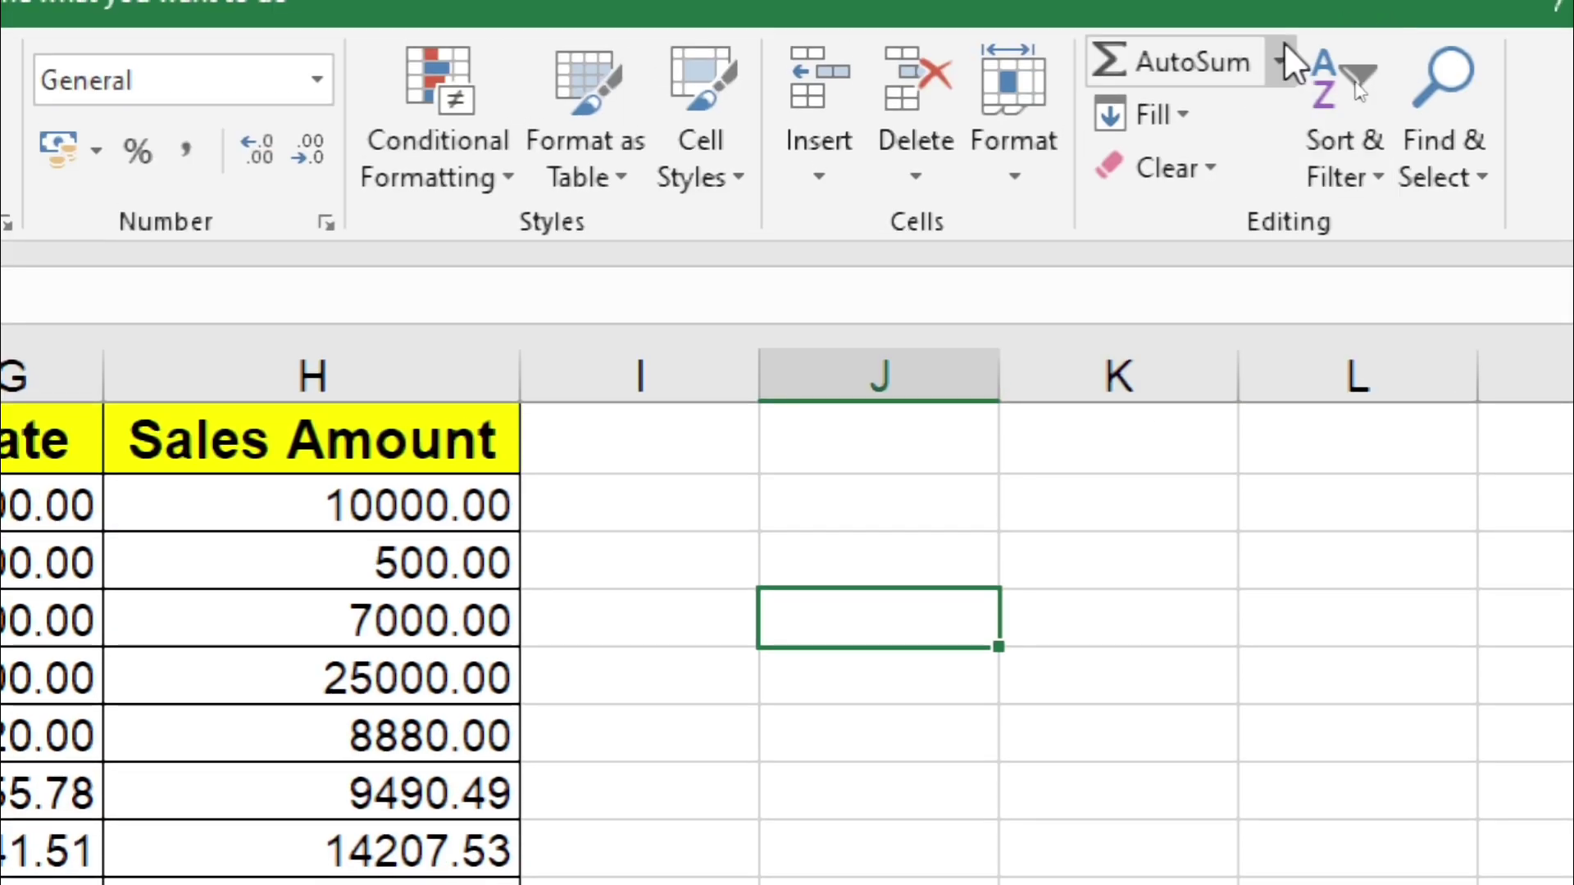
Step: Delete the 10661.21 average below the Sales Amount column
left_click(1281, 59)
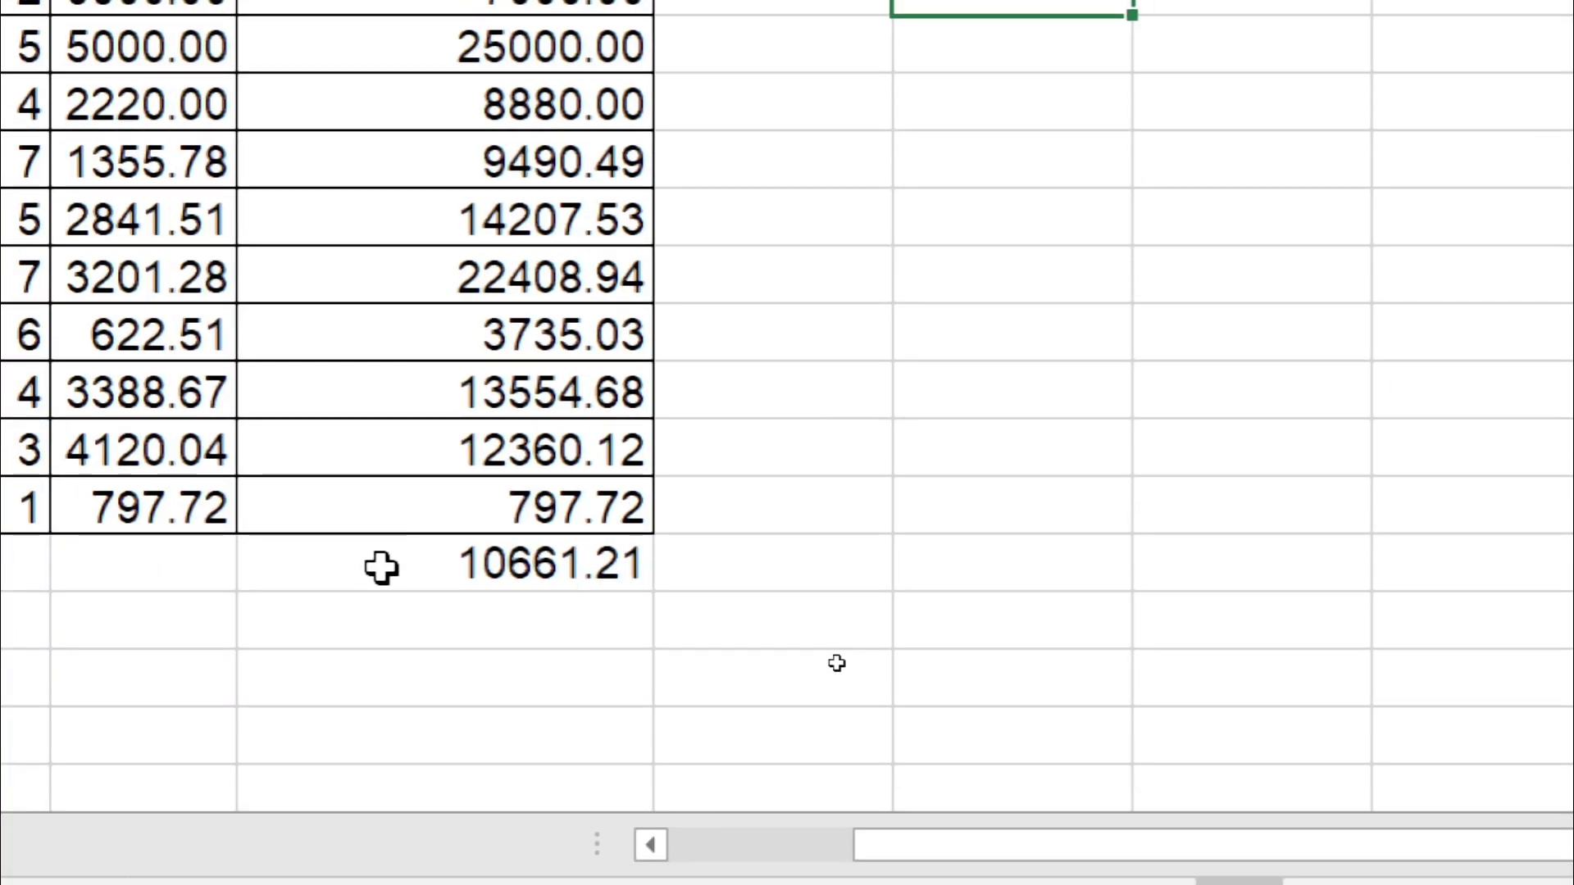
left_click(381, 570)
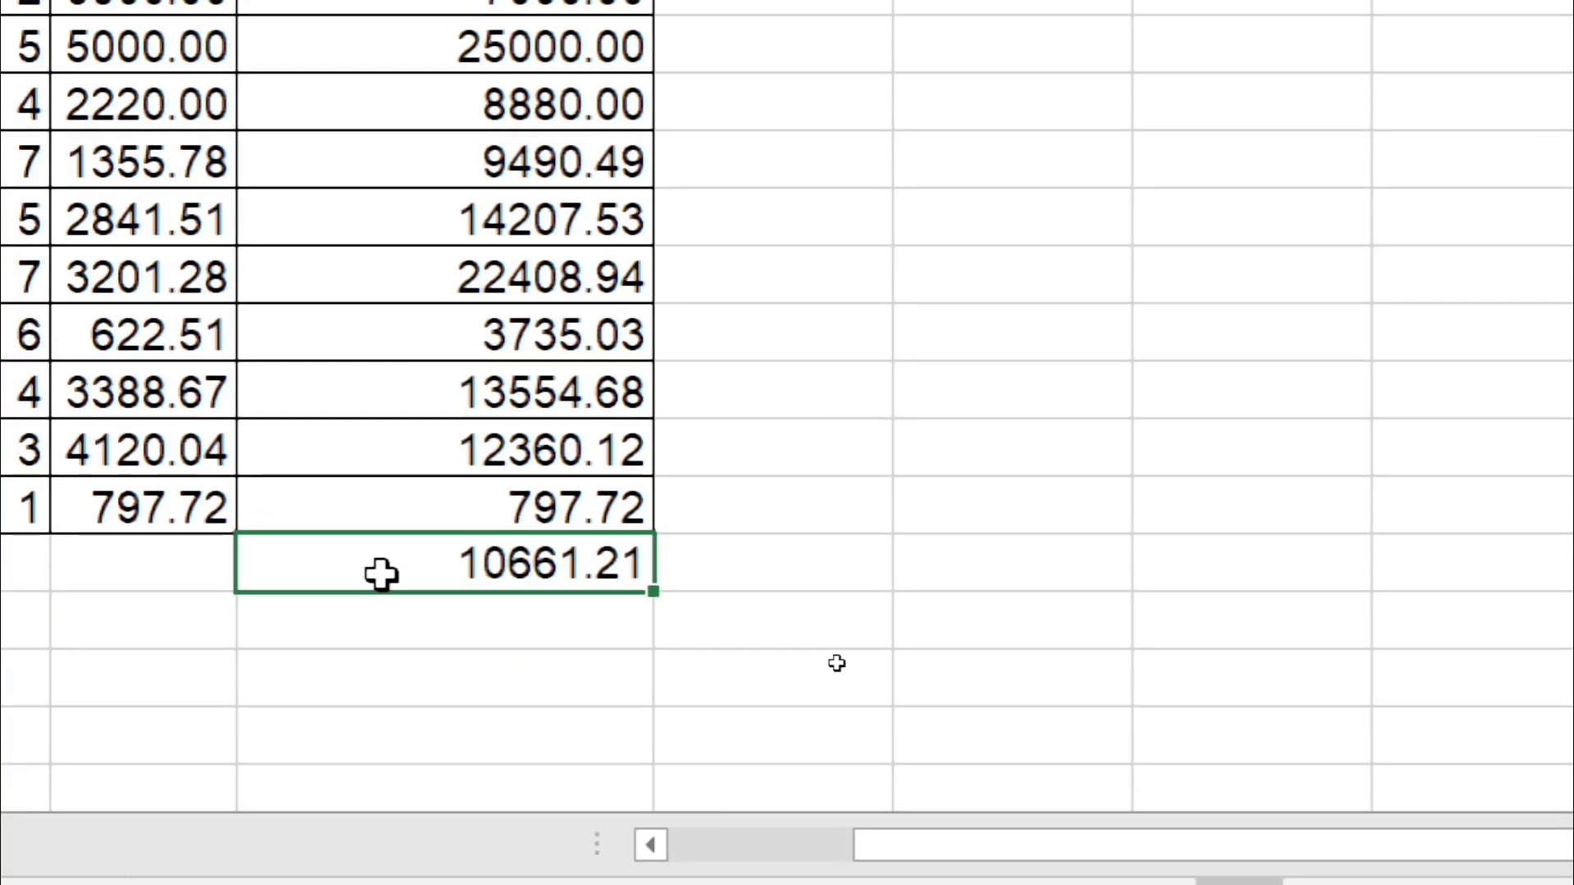
key("Delete")
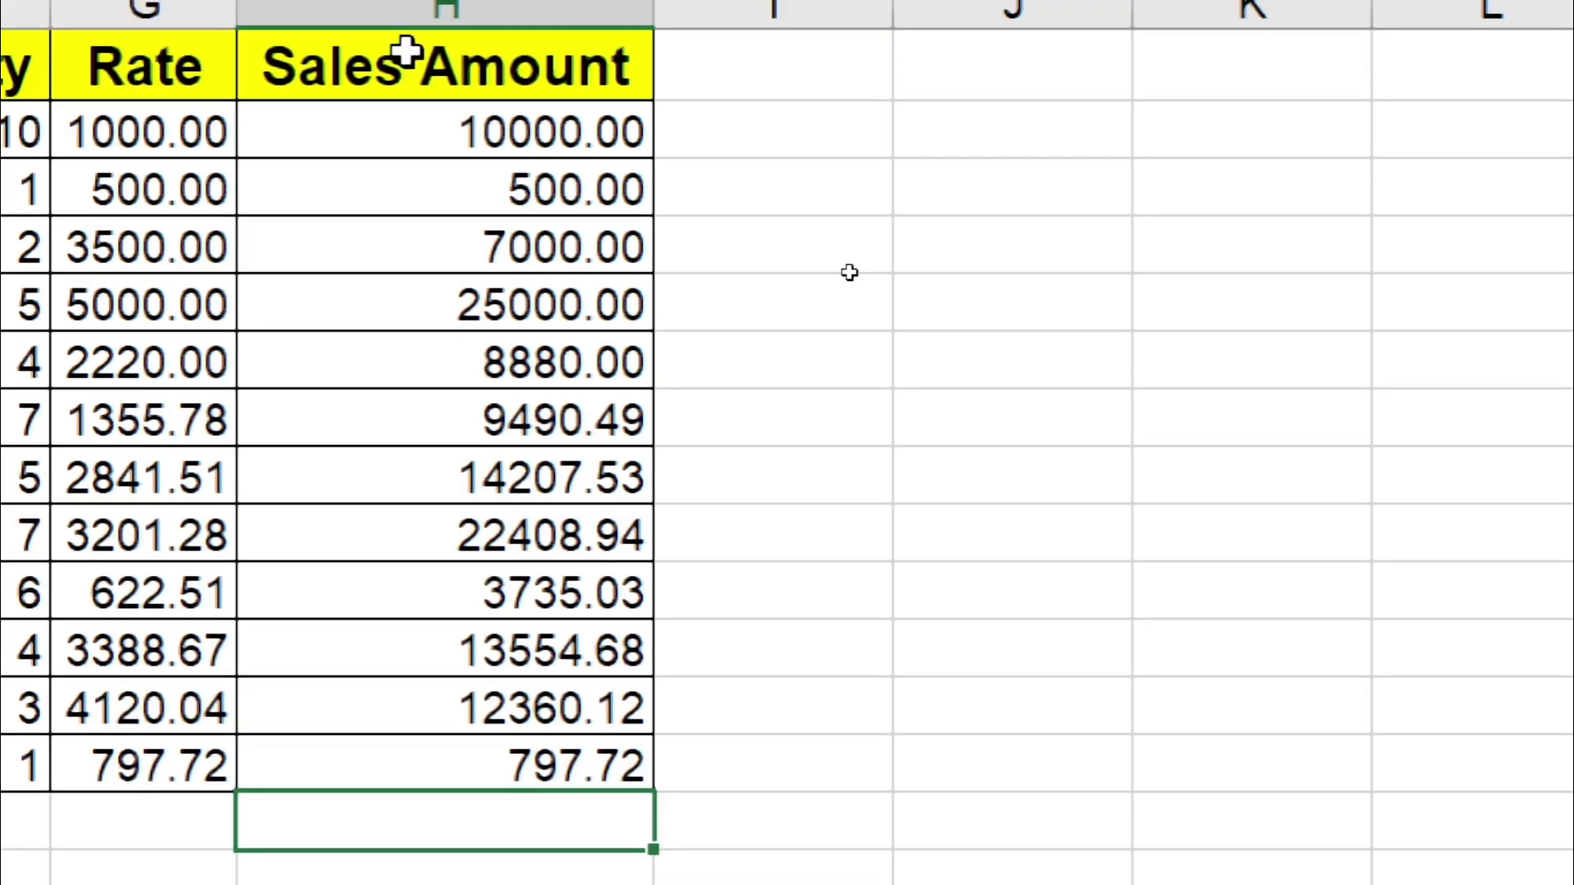
Step: Count the numeric Sales Amount entries with Count Numbers, giving 12.00 below the column
left_click(411, 119)
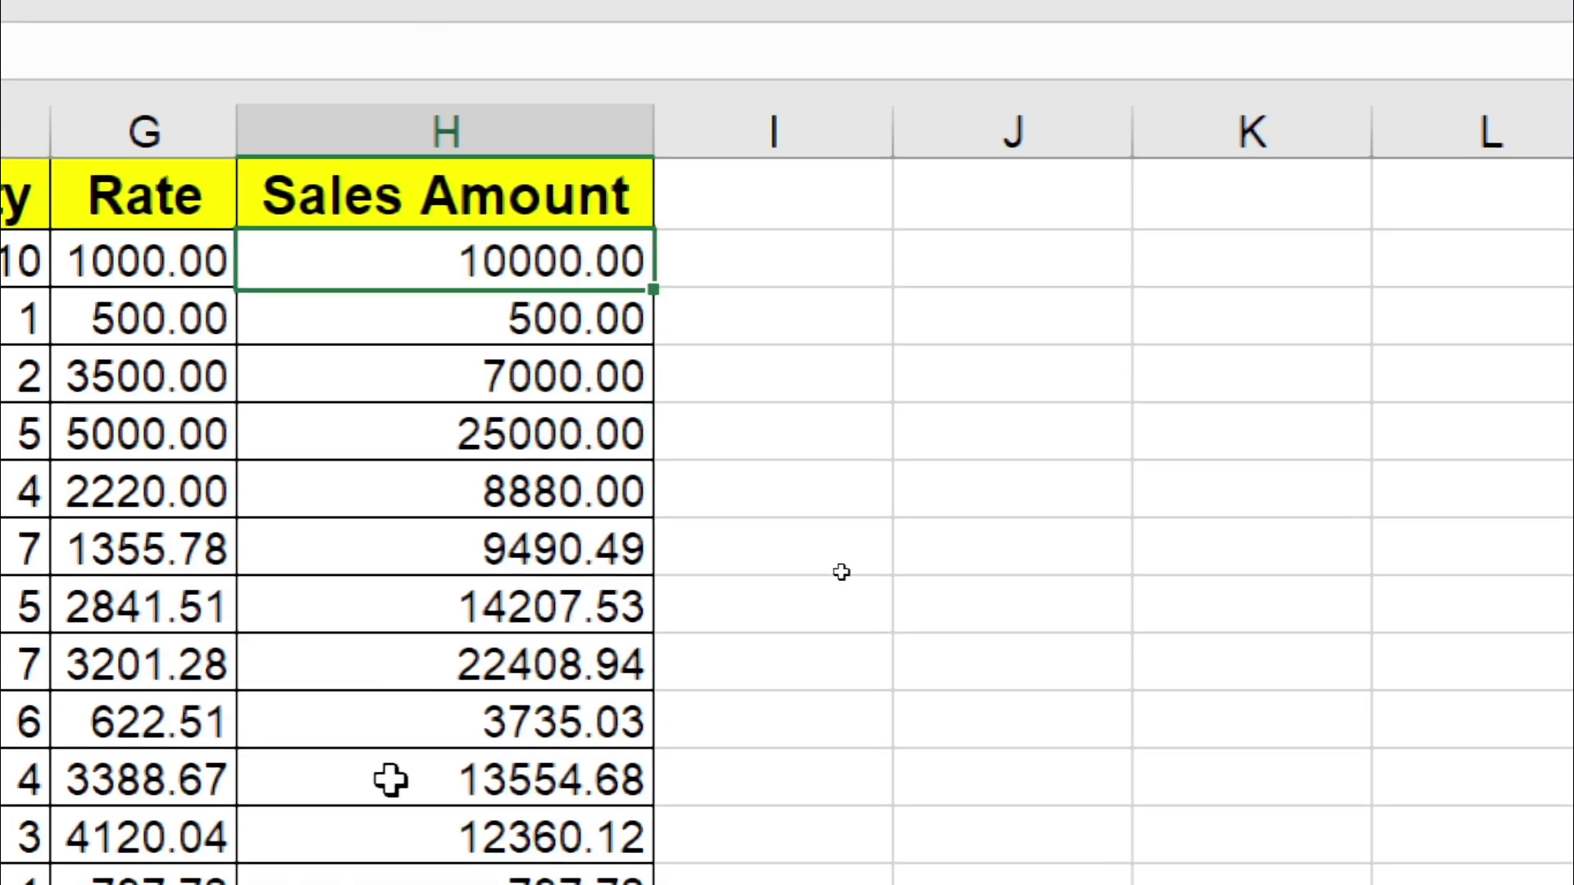
left_click(371, 884, "shift")
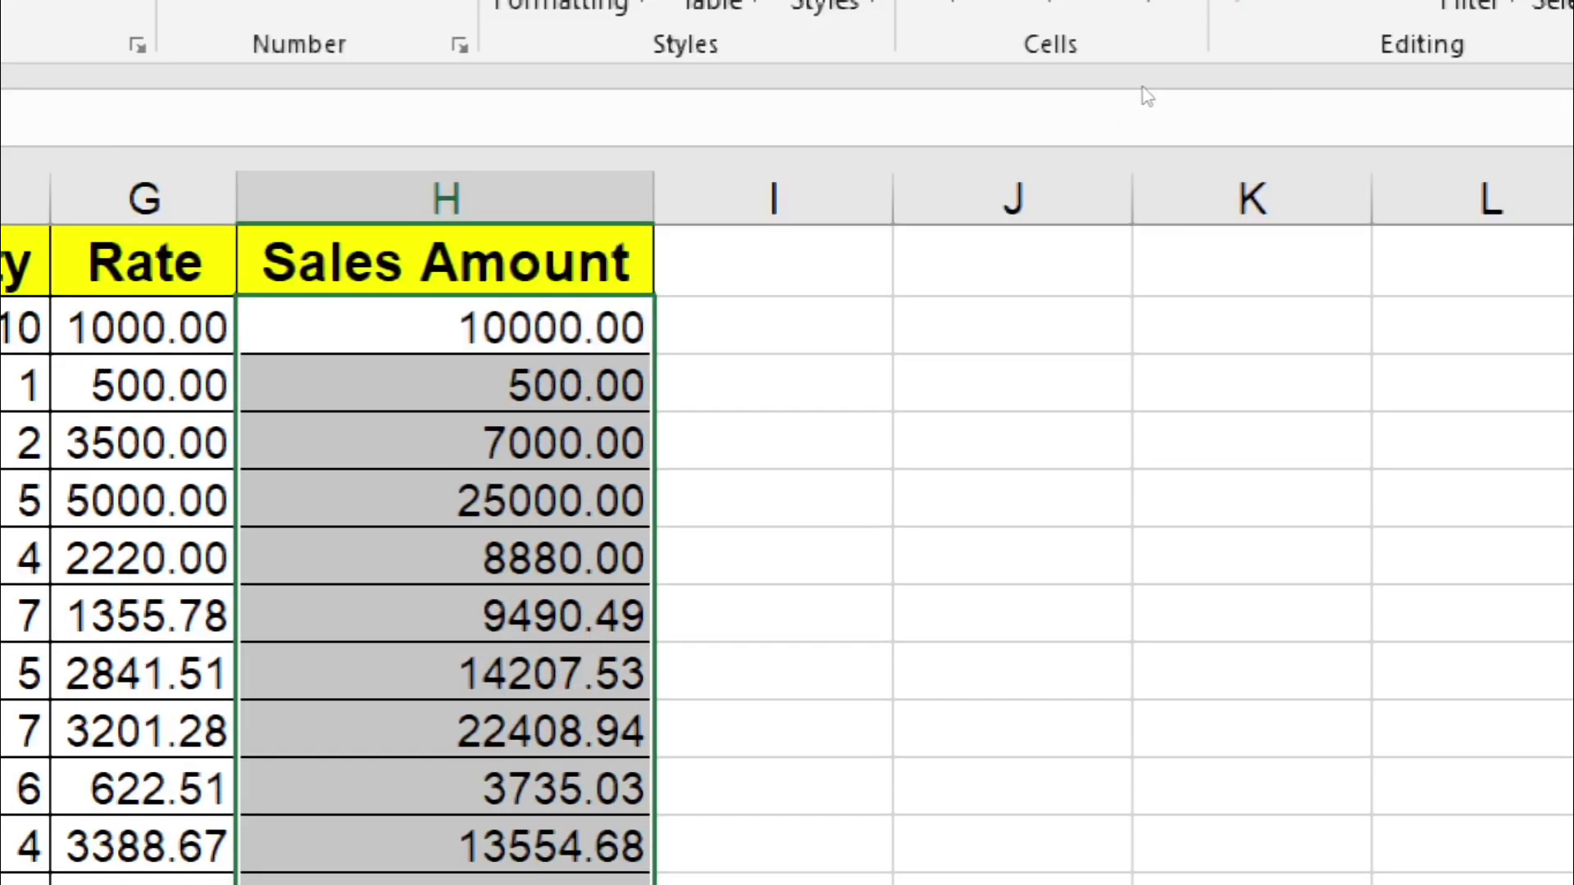
left_click(1413, 0)
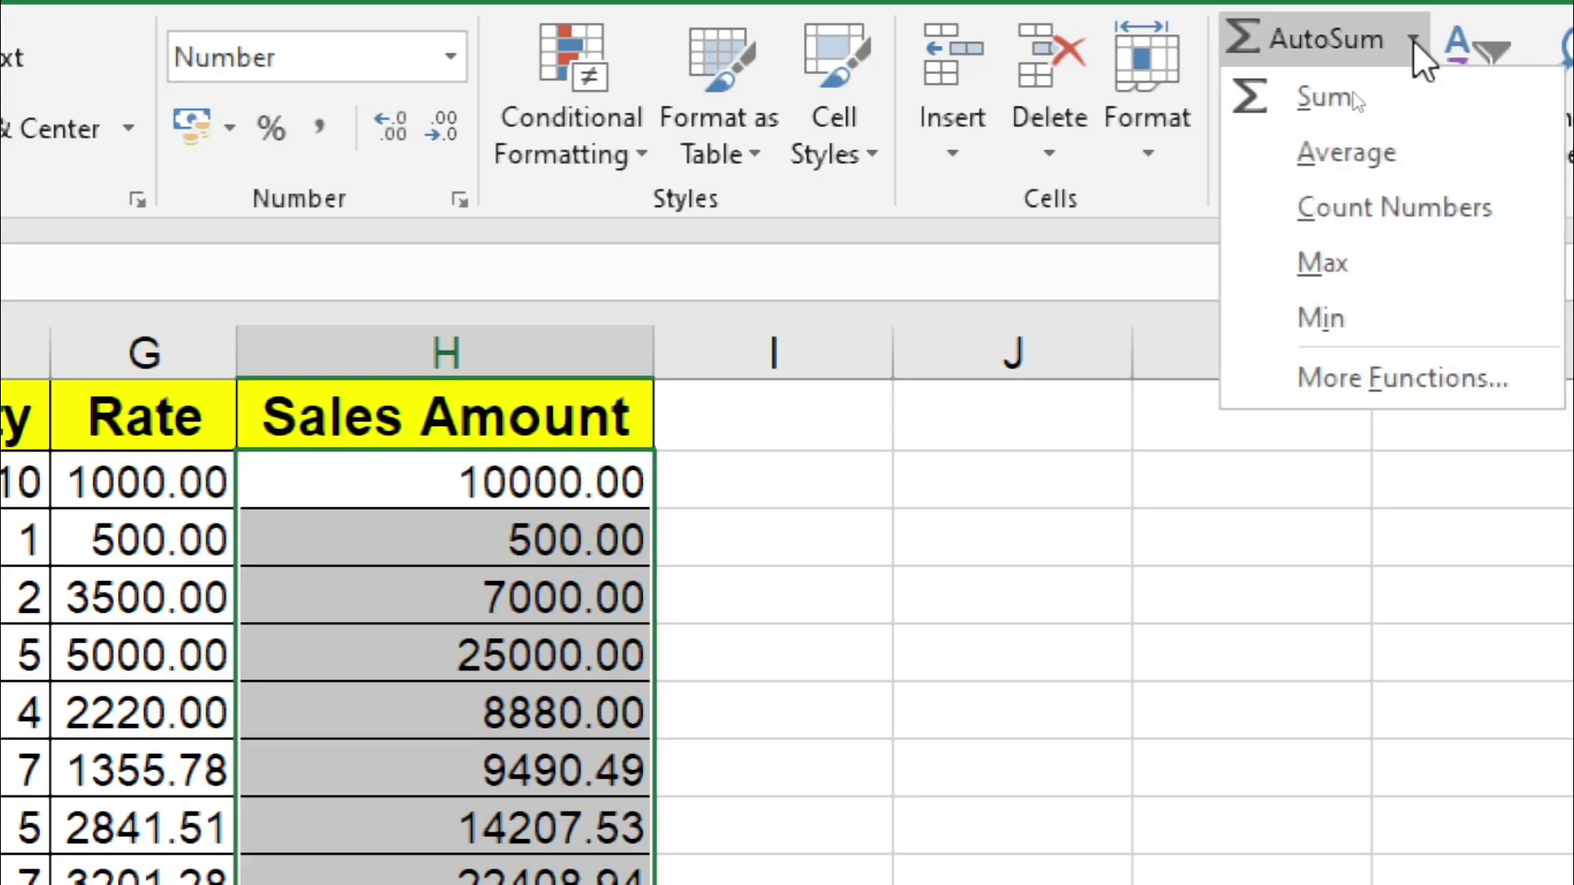
left_click(1319, 197)
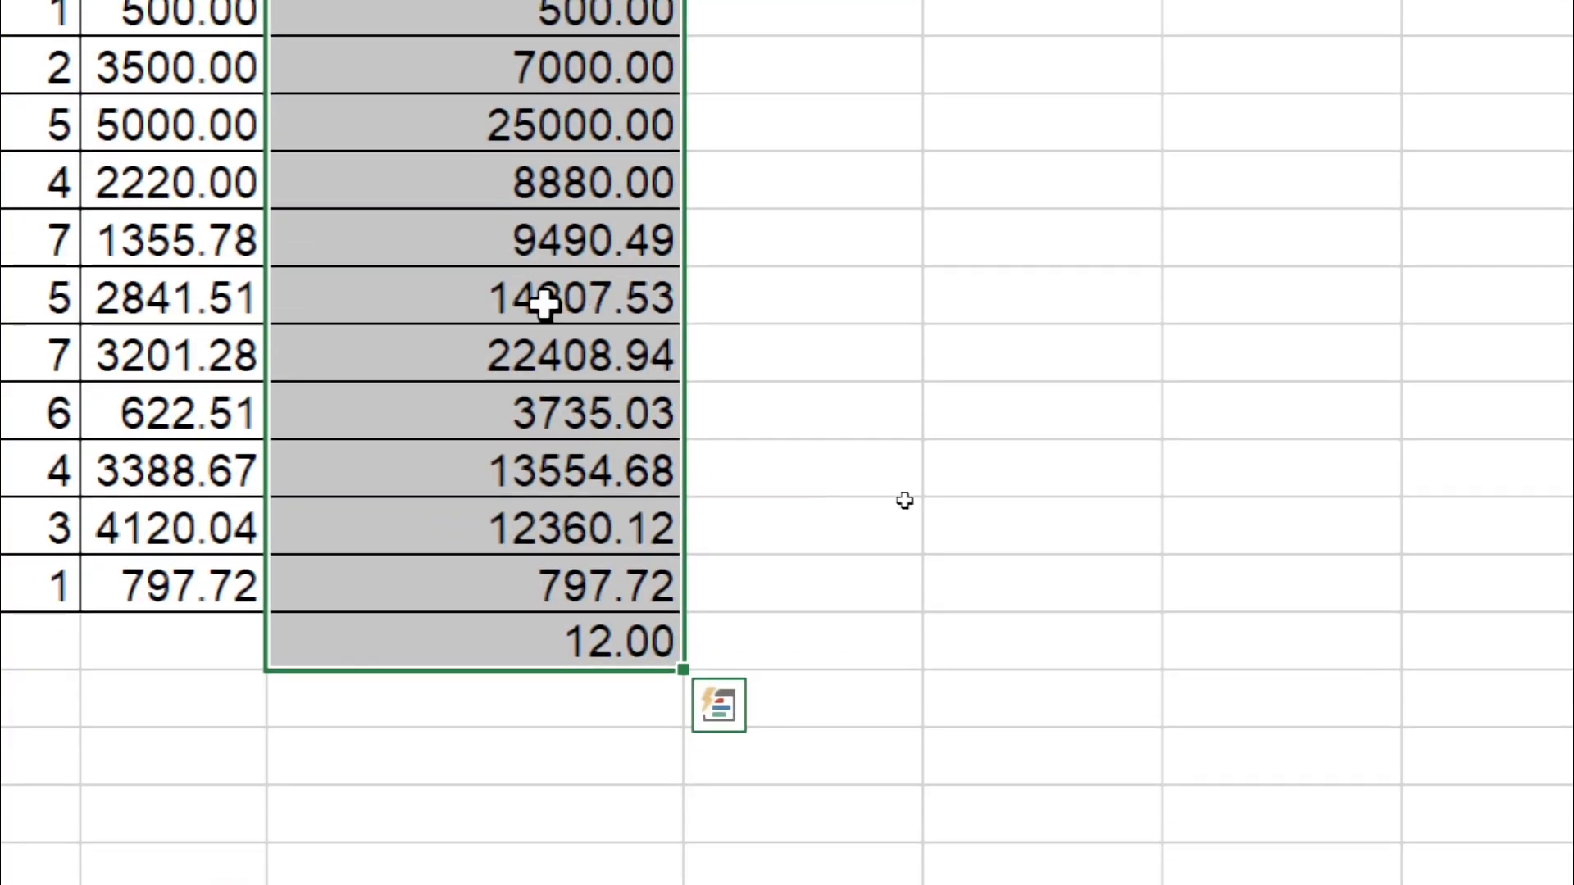
left_click(519, 638)
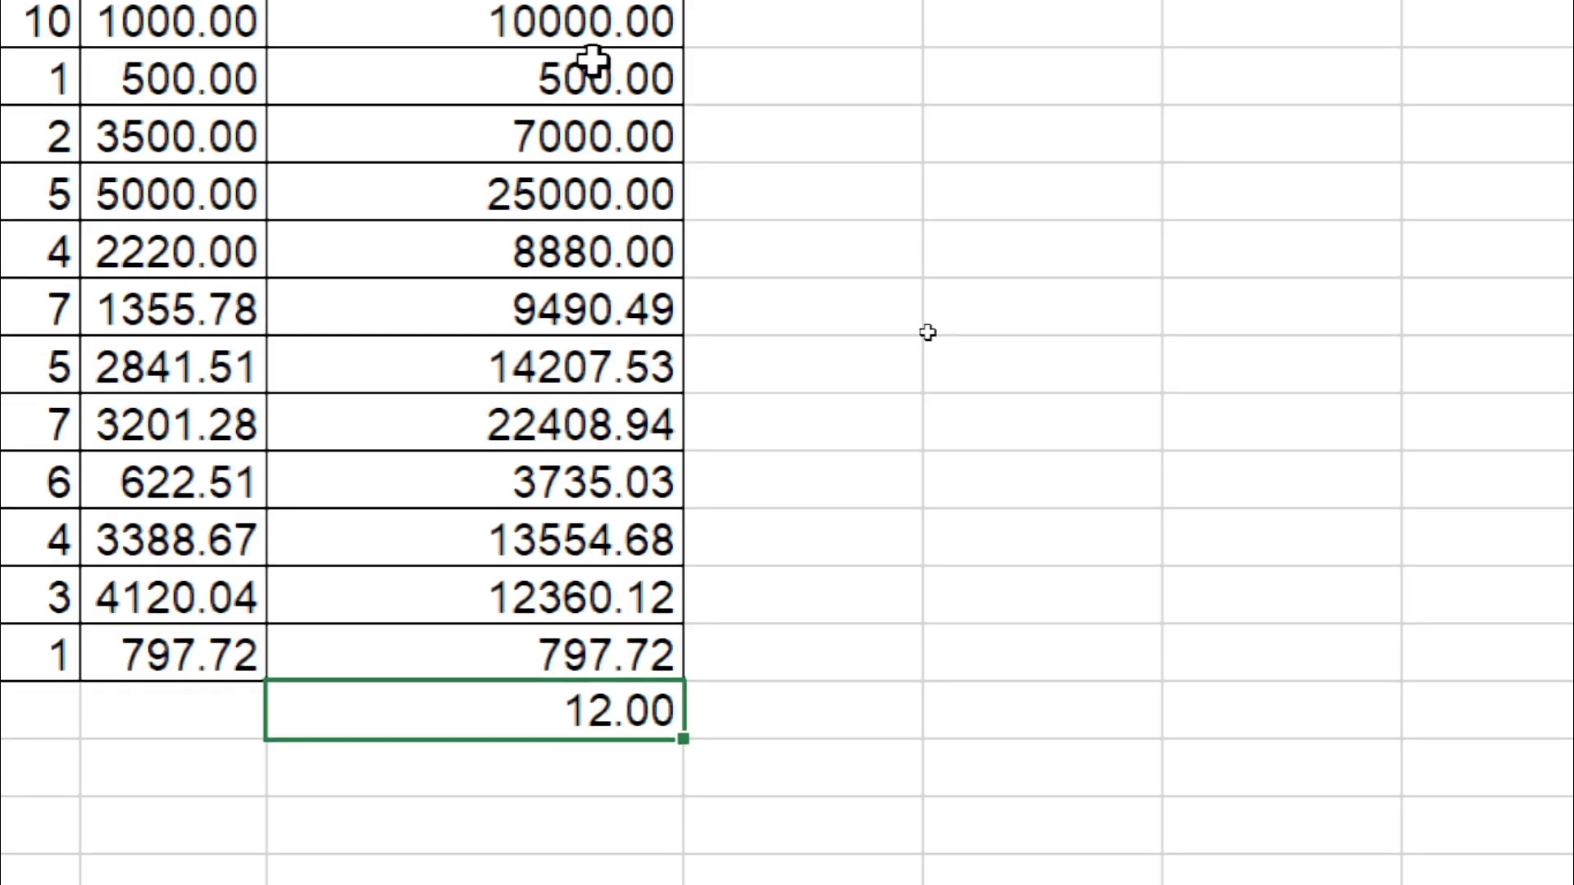
left_click(543, 368)
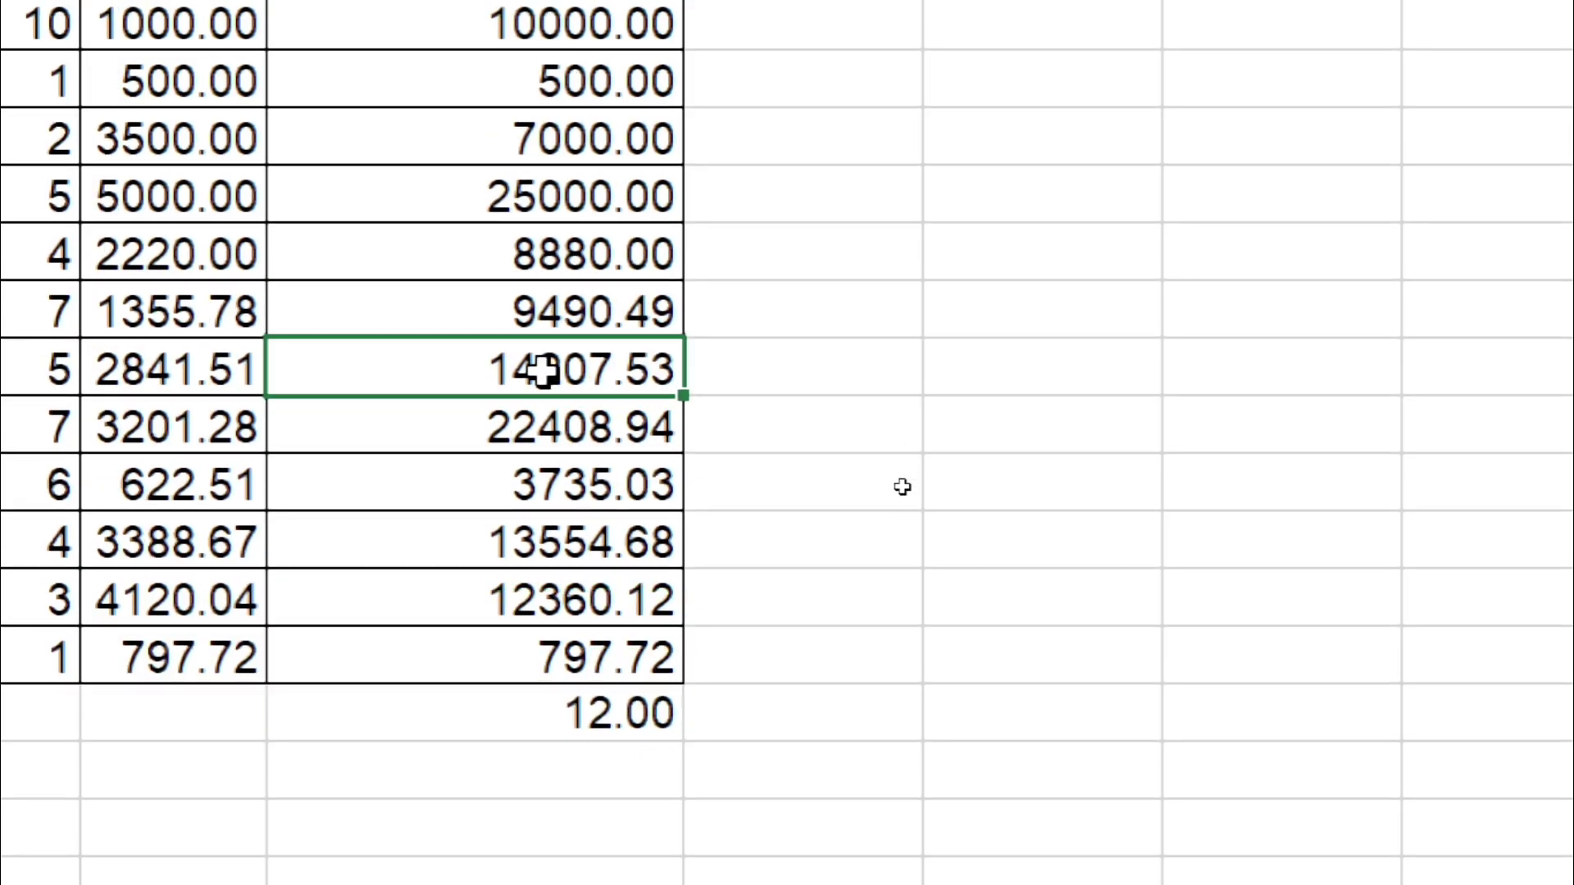
double_click(543, 369)
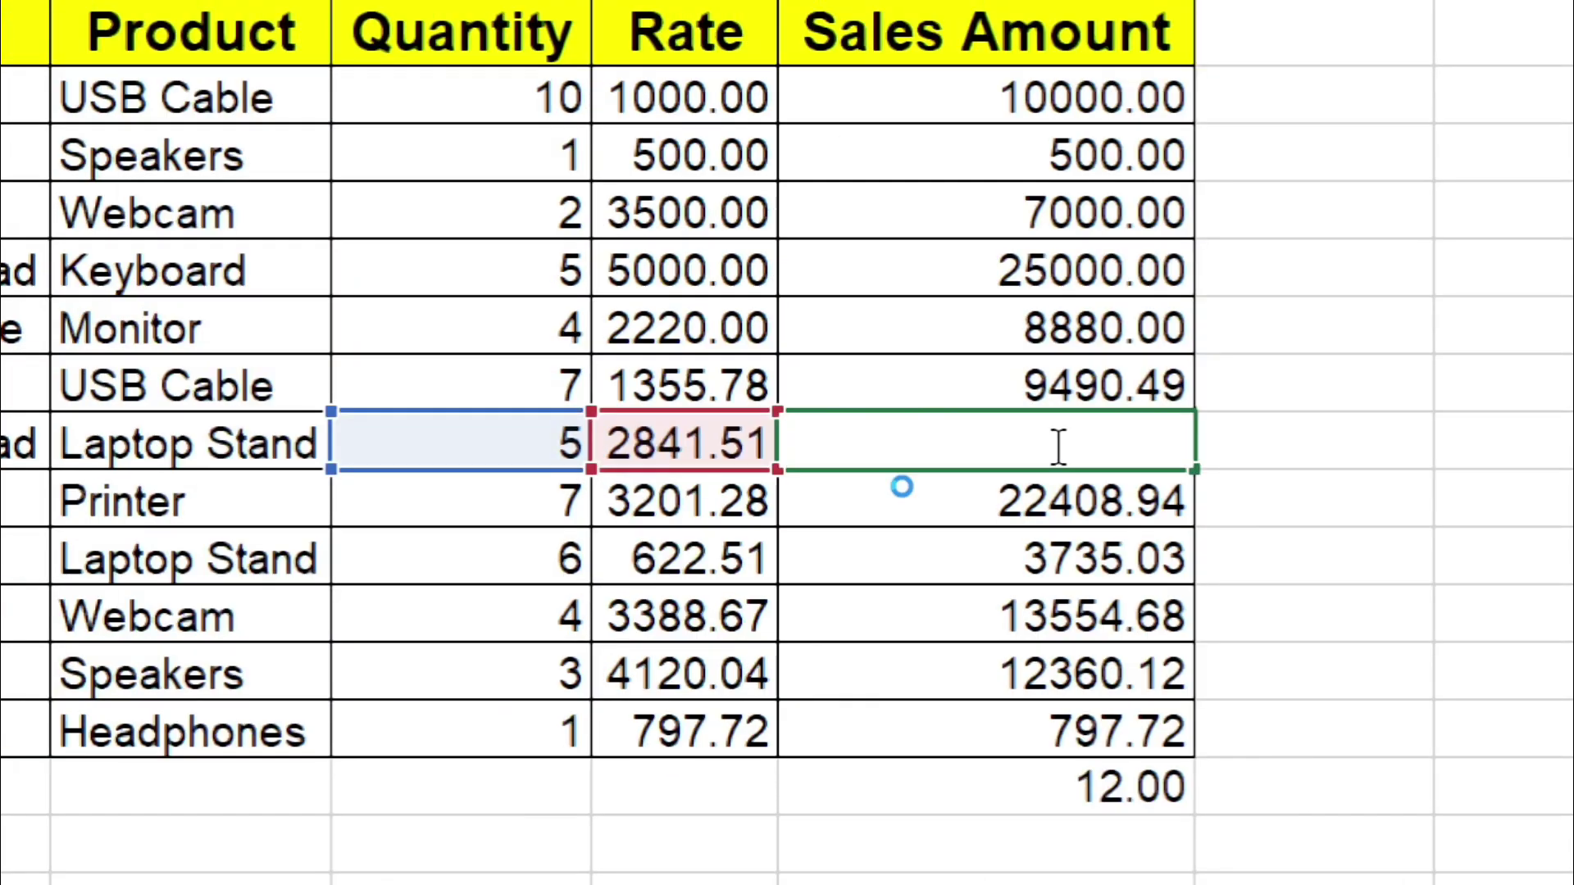
key("Return")
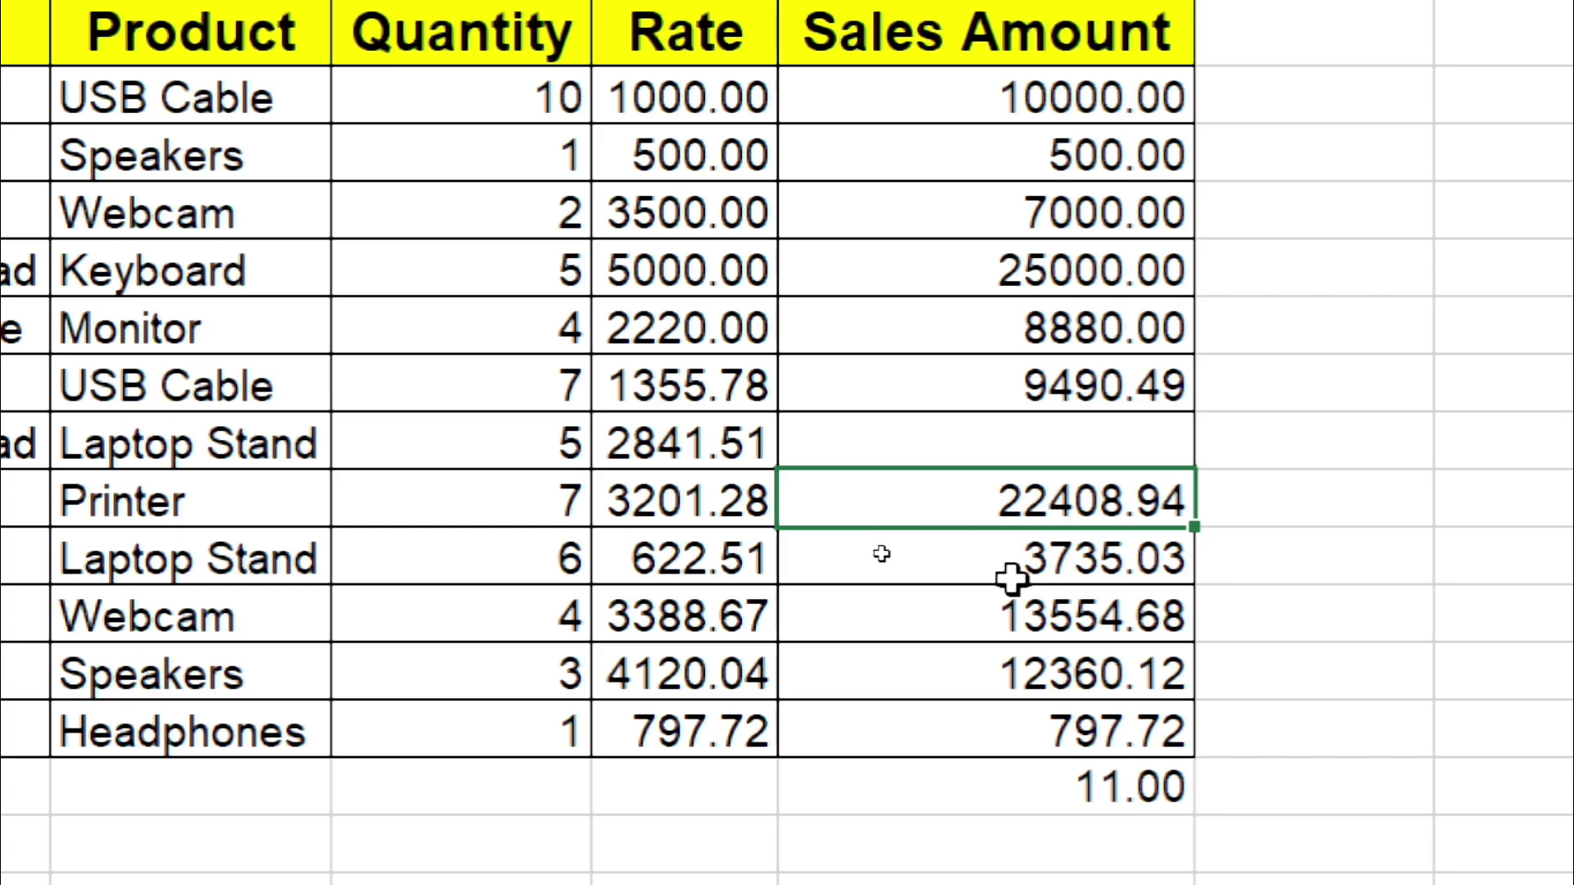
type("a")
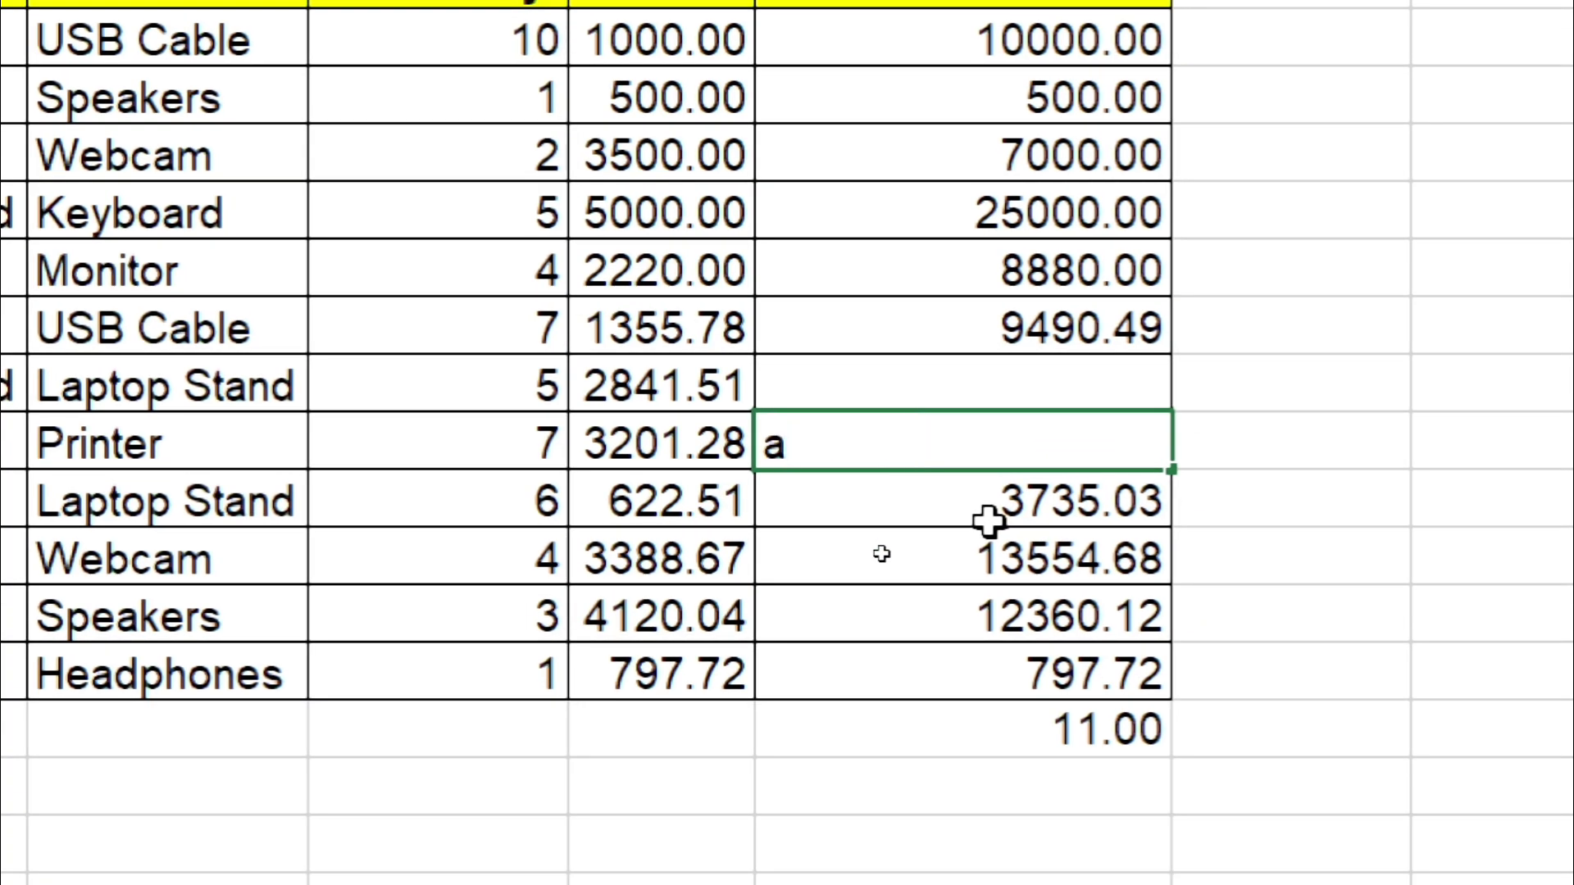
left_click(990, 523)
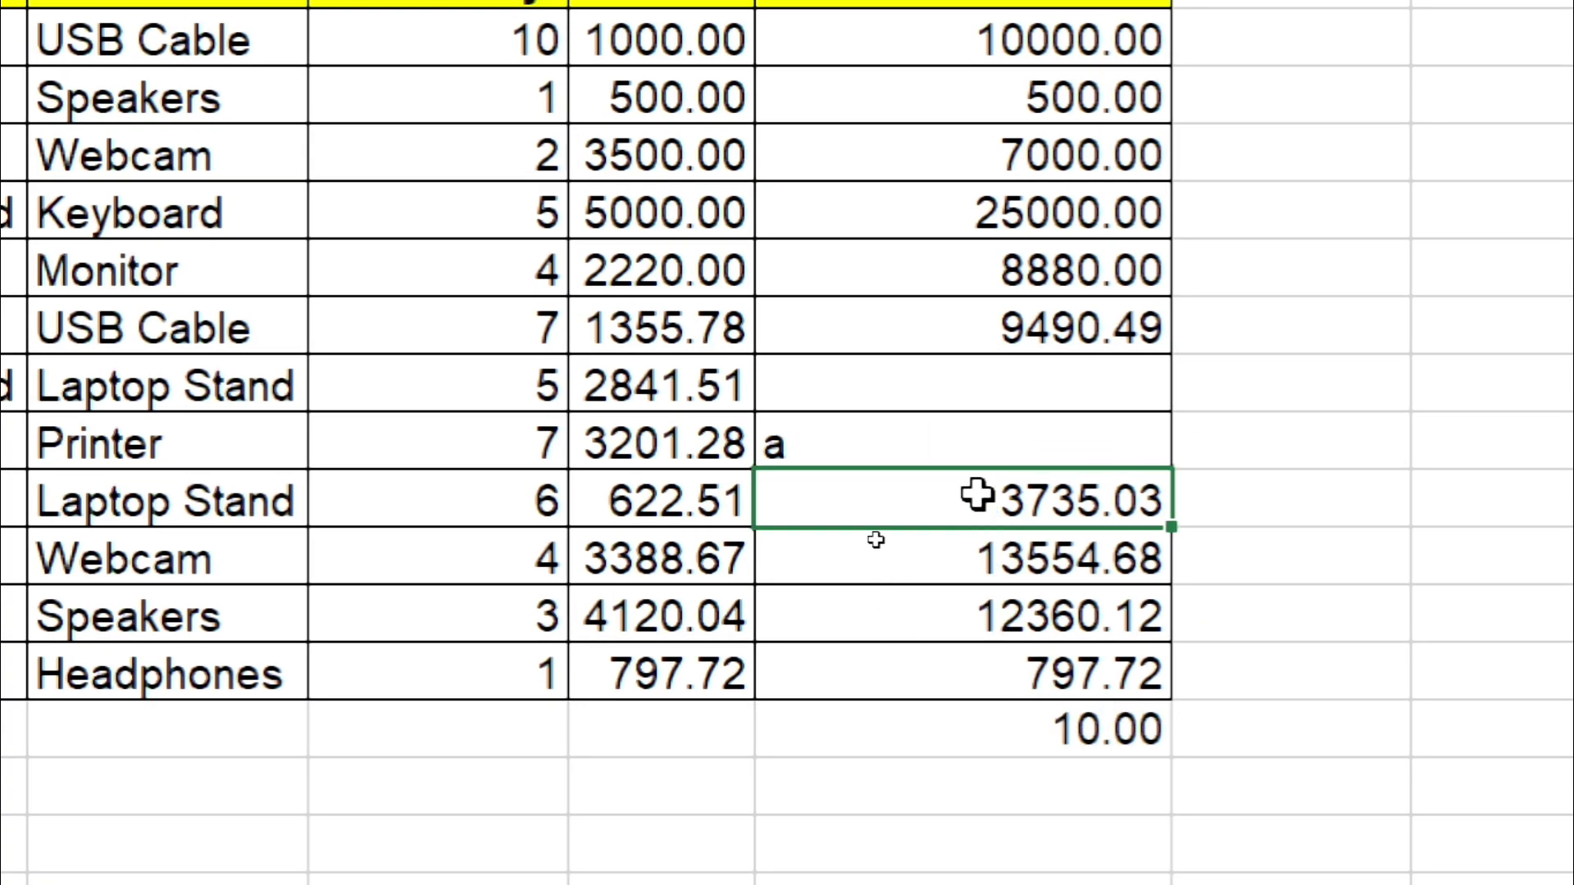
key("ctrl+z")
key("ctrl+z")
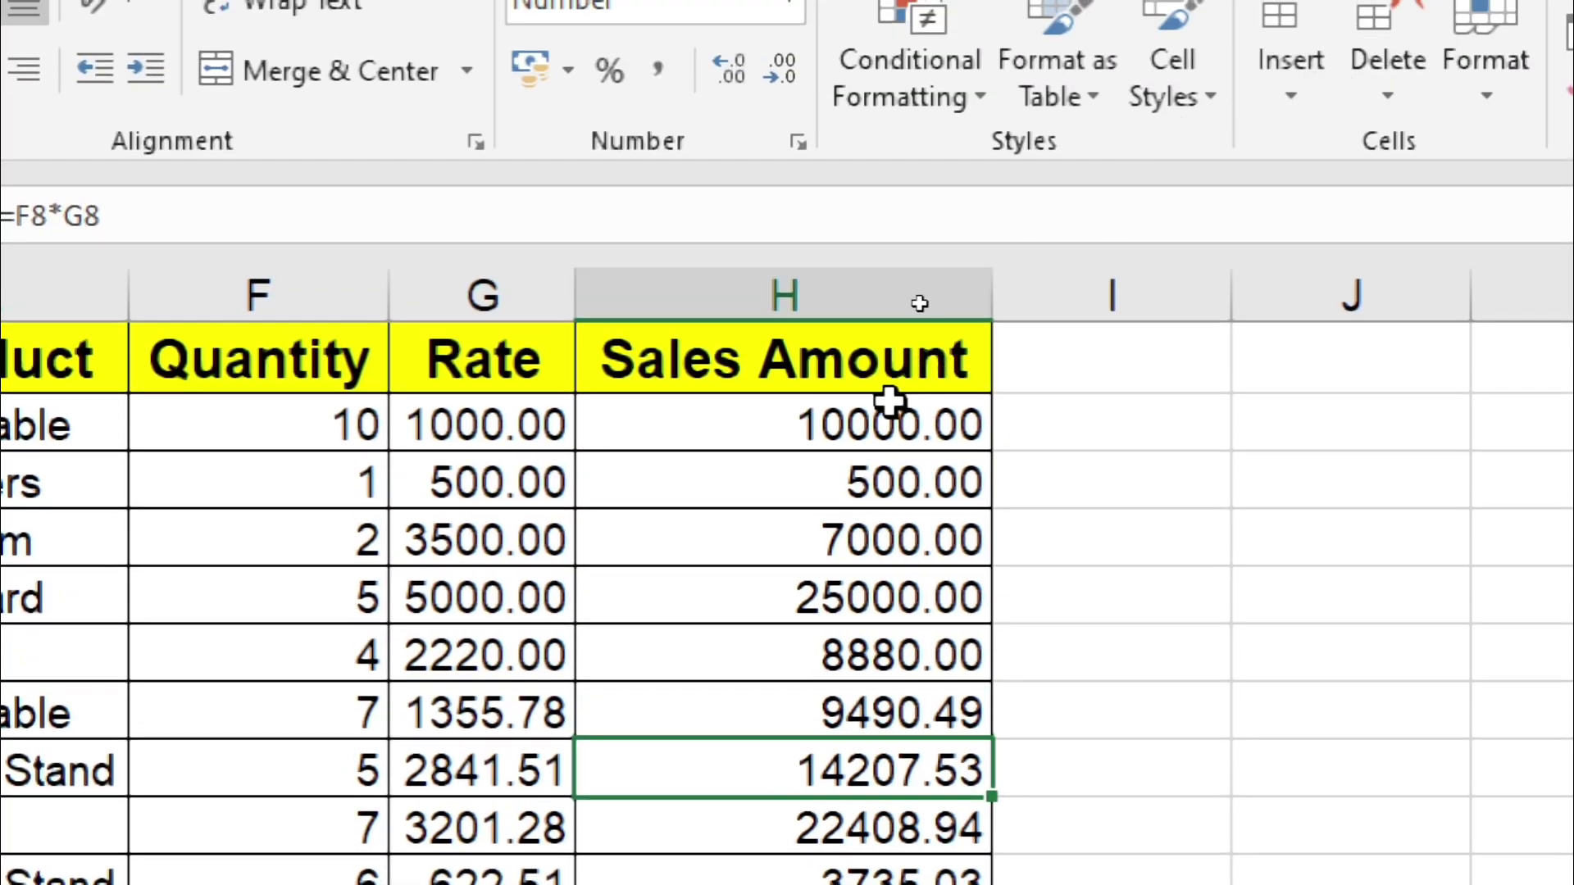
Step: Add a 25000.00 Max under the Sales Amount values, then undo it and the count
left_click(877, 336)
key("ctrl+shift+Down")
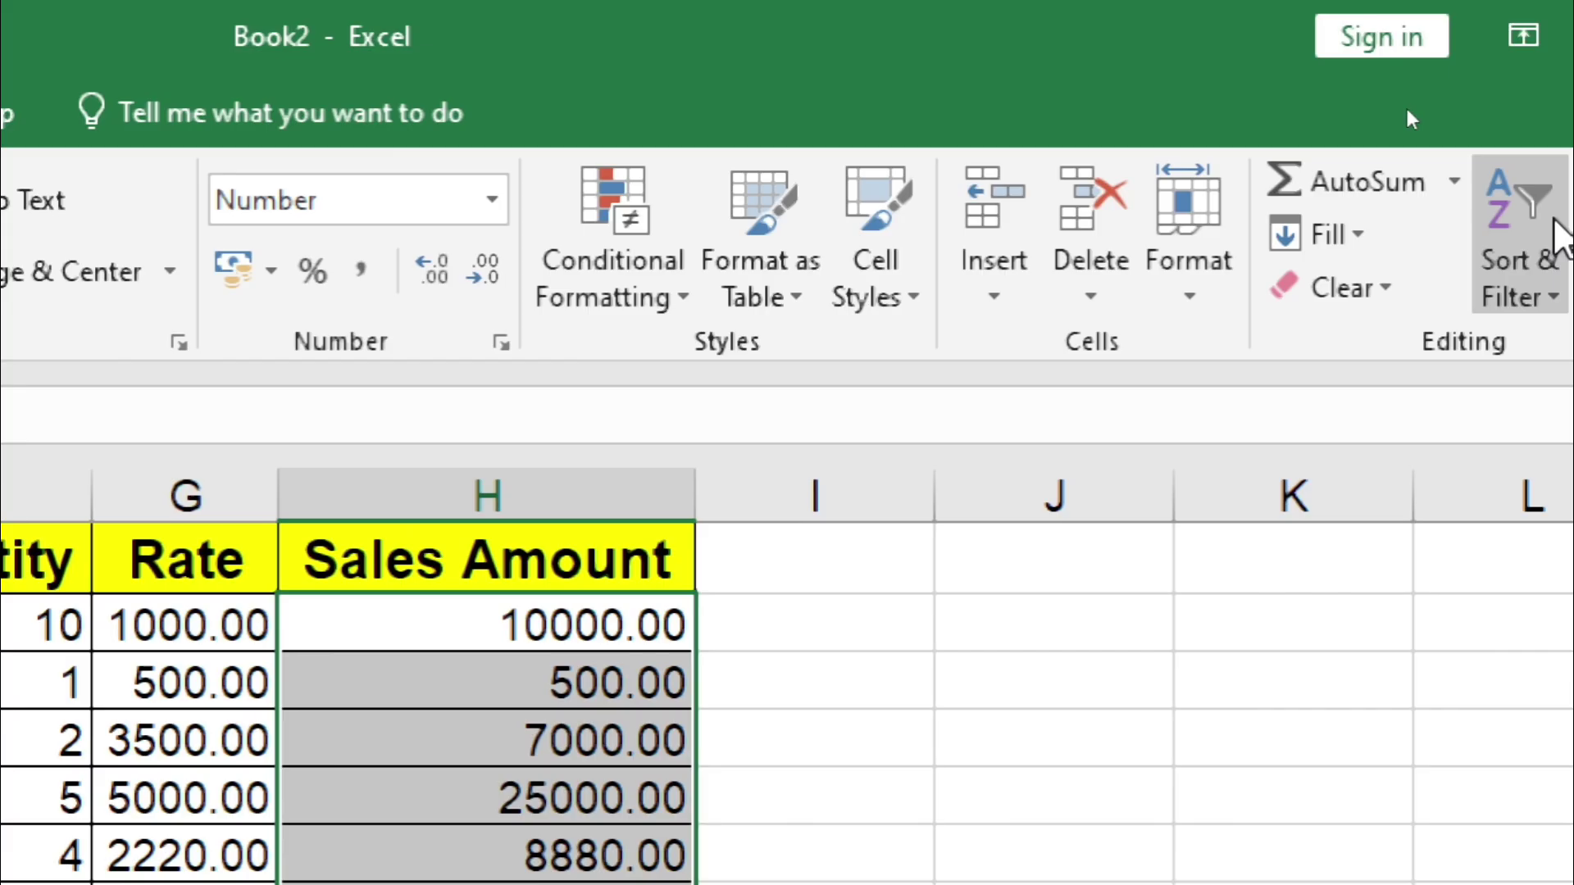
left_click(1453, 181)
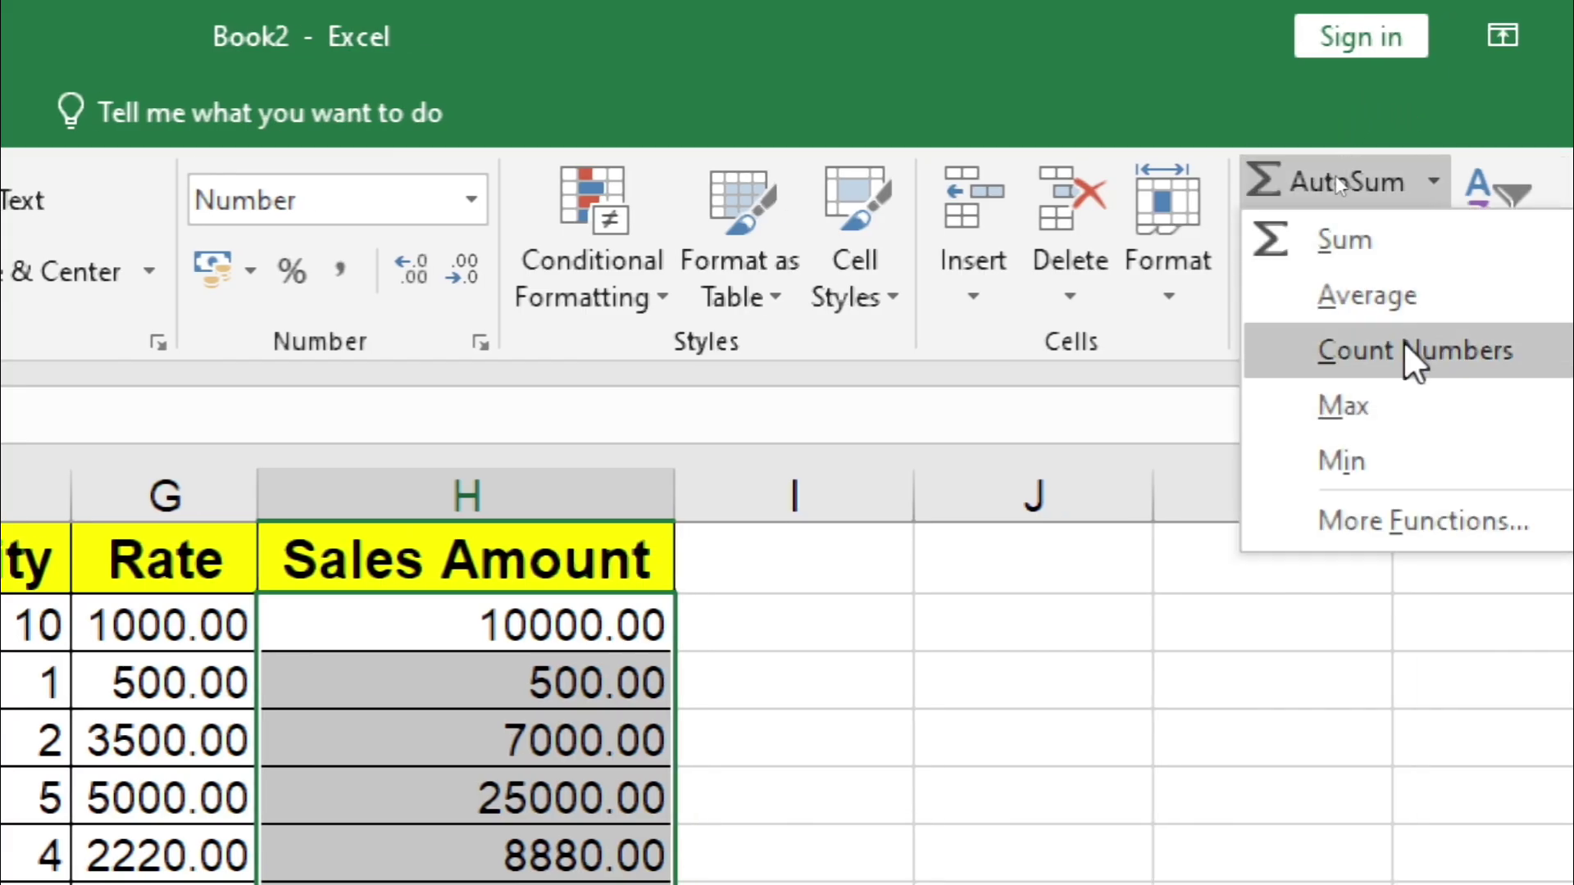
left_click(1379, 402)
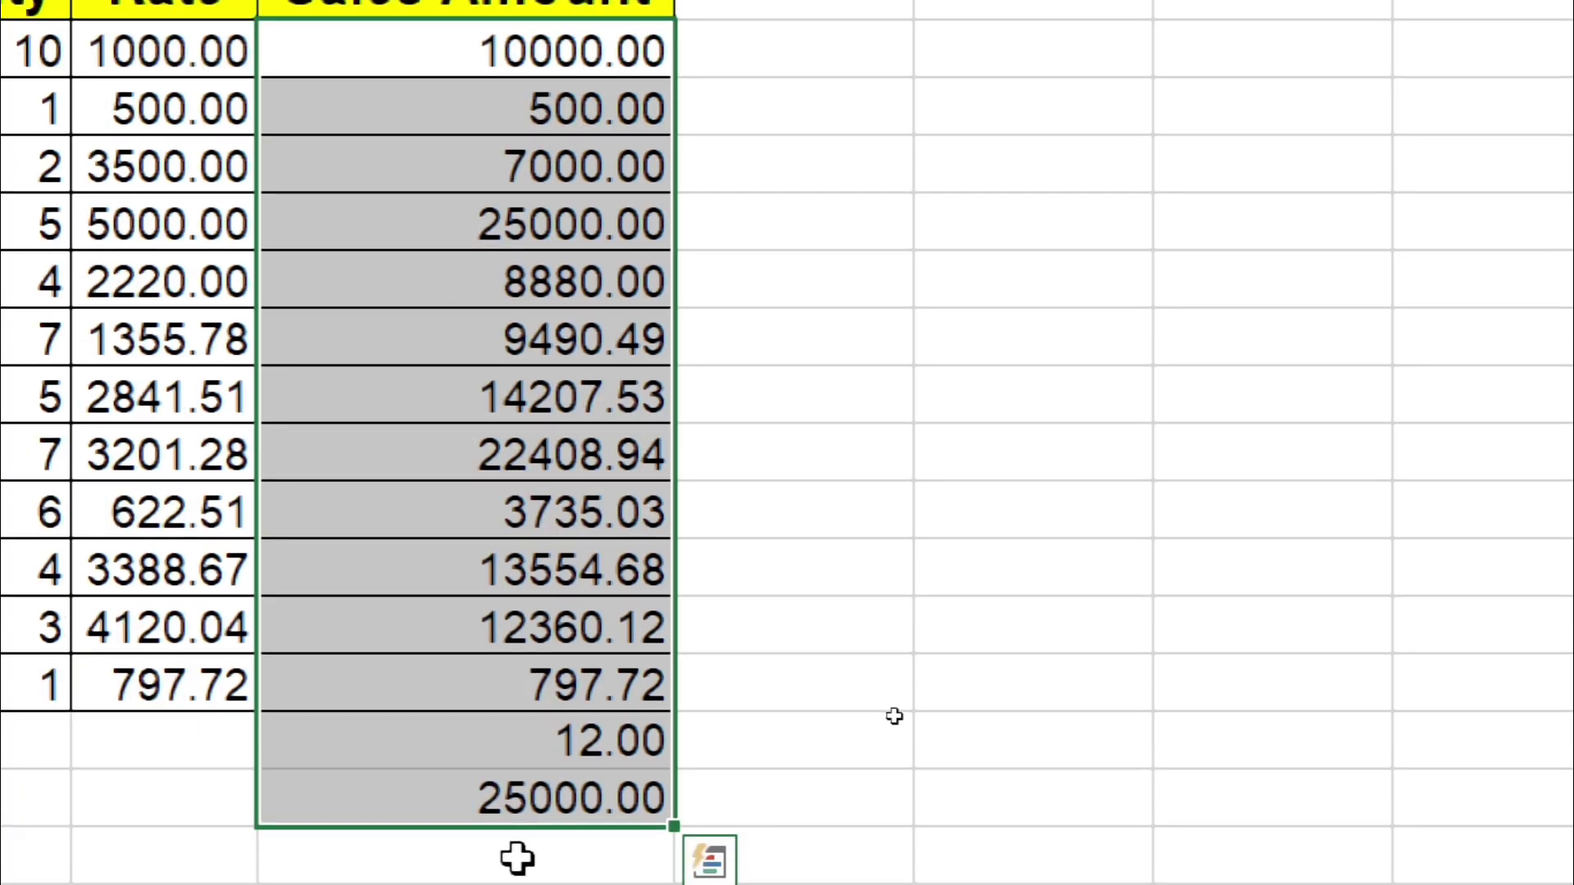
key("ctrl+z")
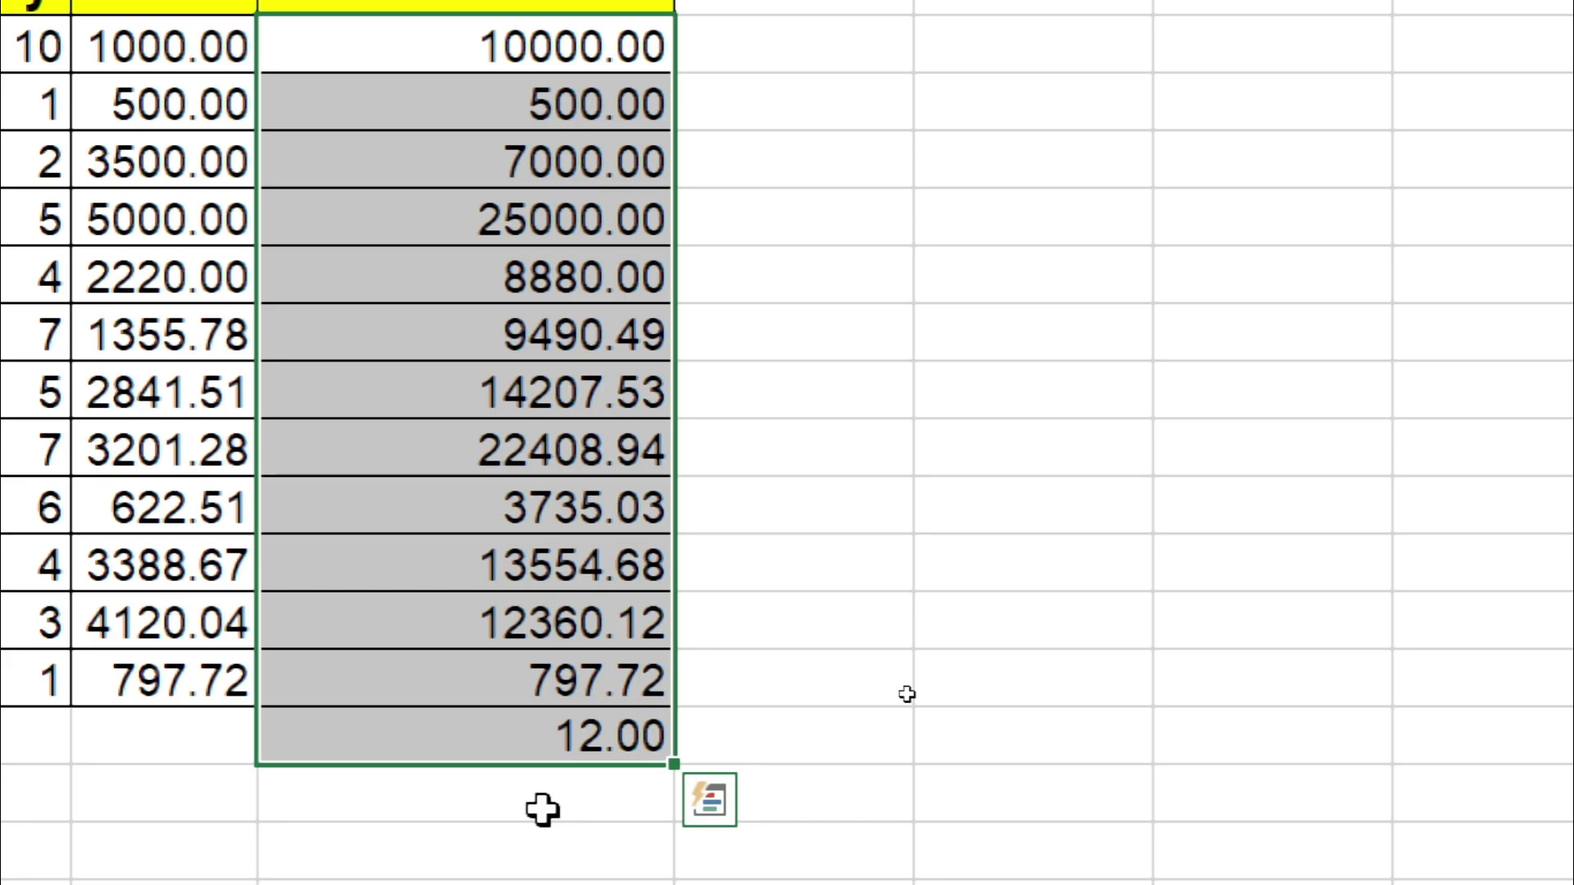
key("ctrl+z")
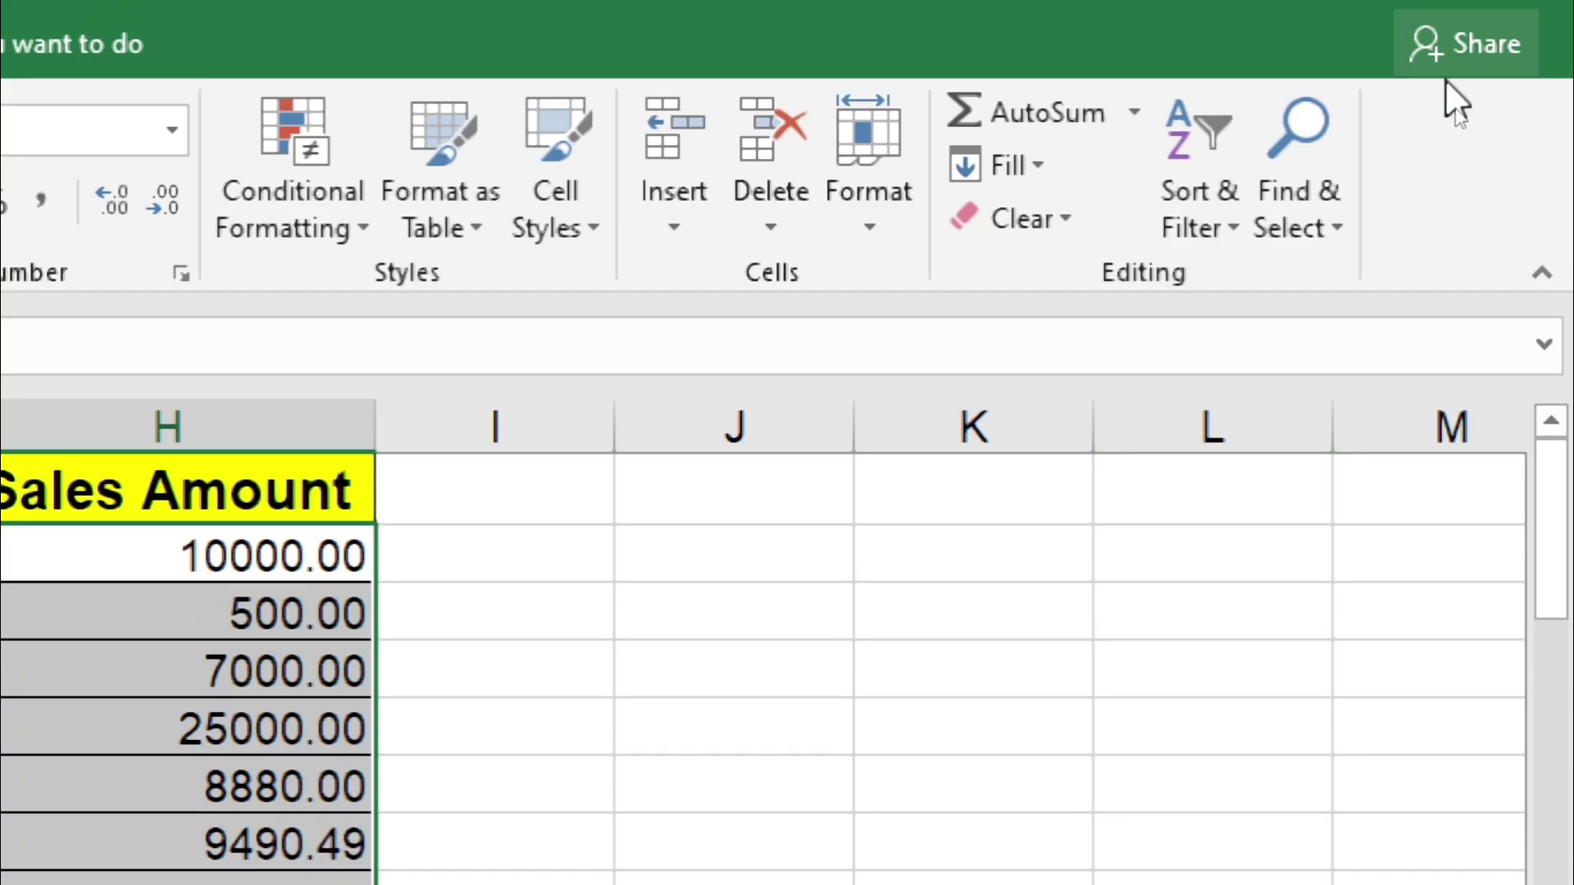
Step: Use AutoSum Min to show the 500.00 minimum below the Sales Amount column
left_click(1135, 115)
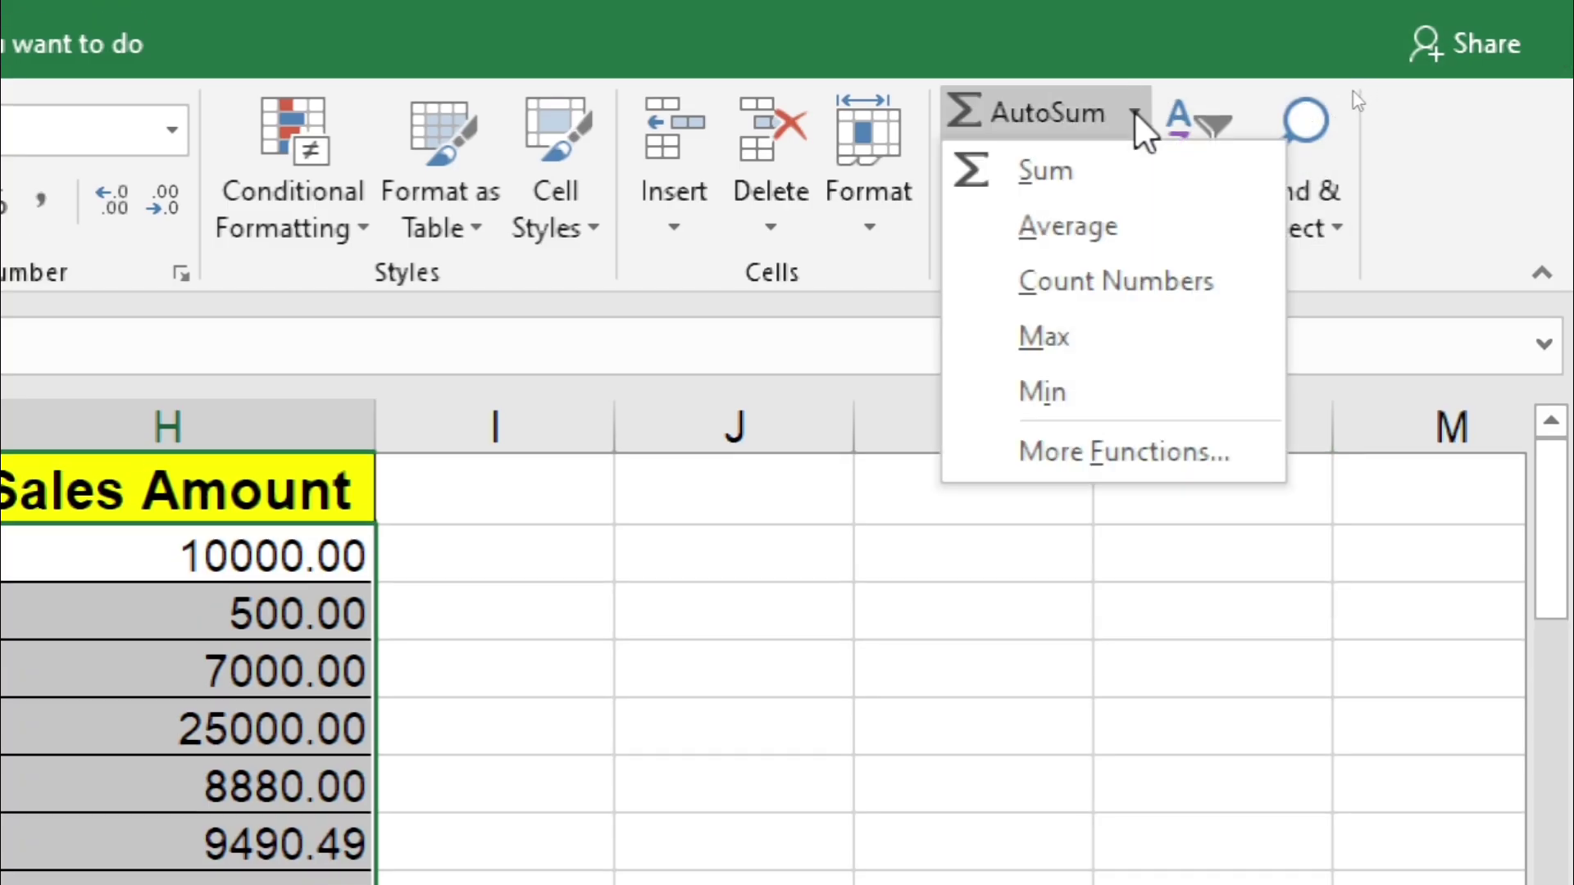
left_click(1033, 392)
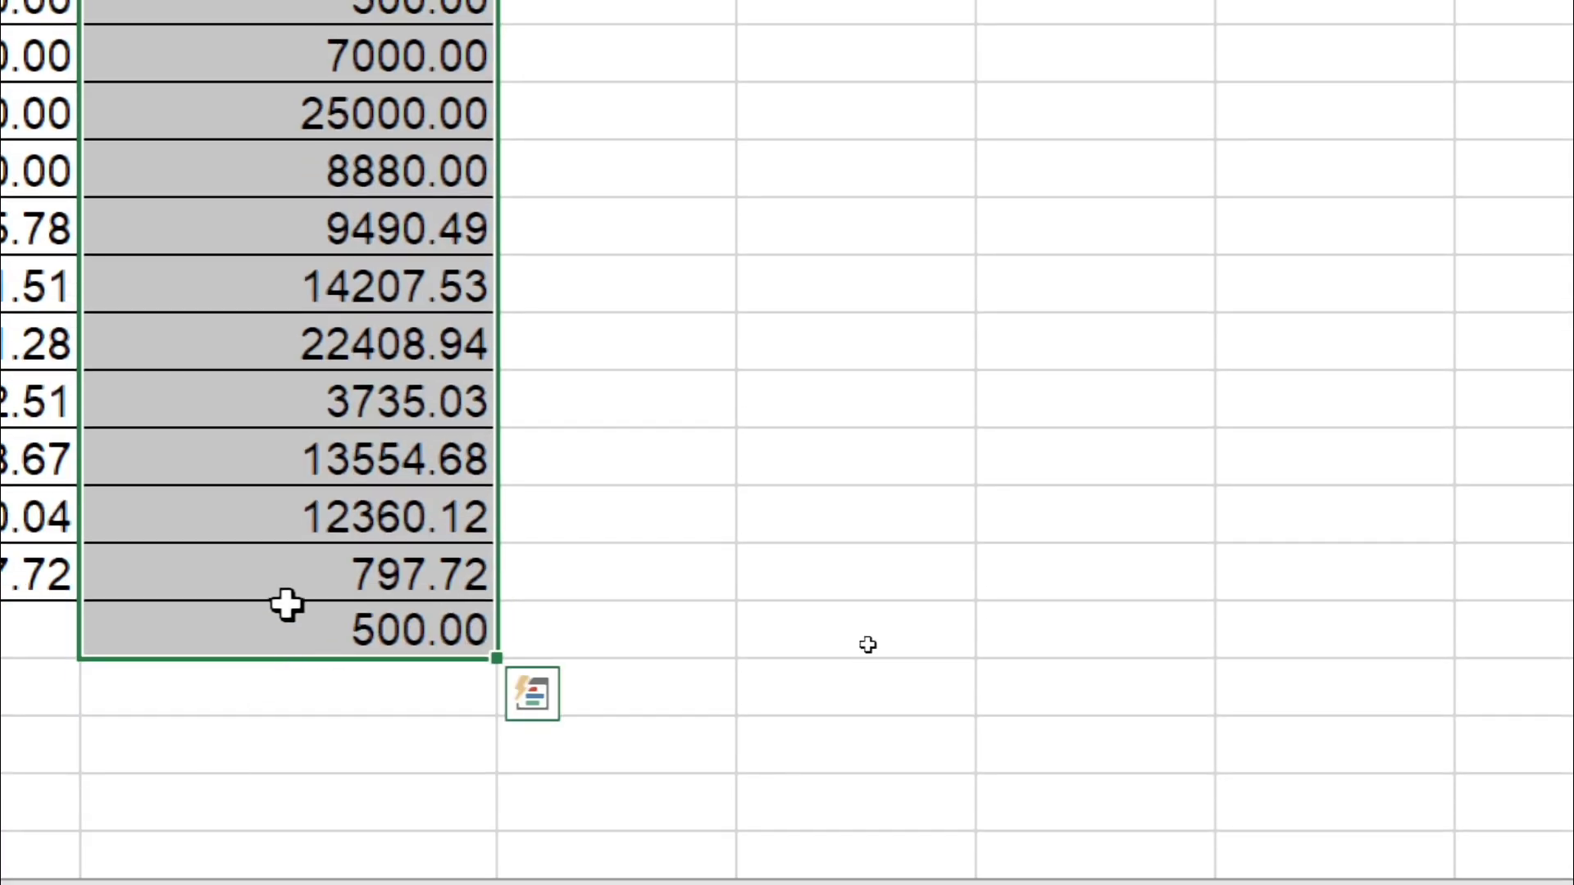
left_click(287, 607)
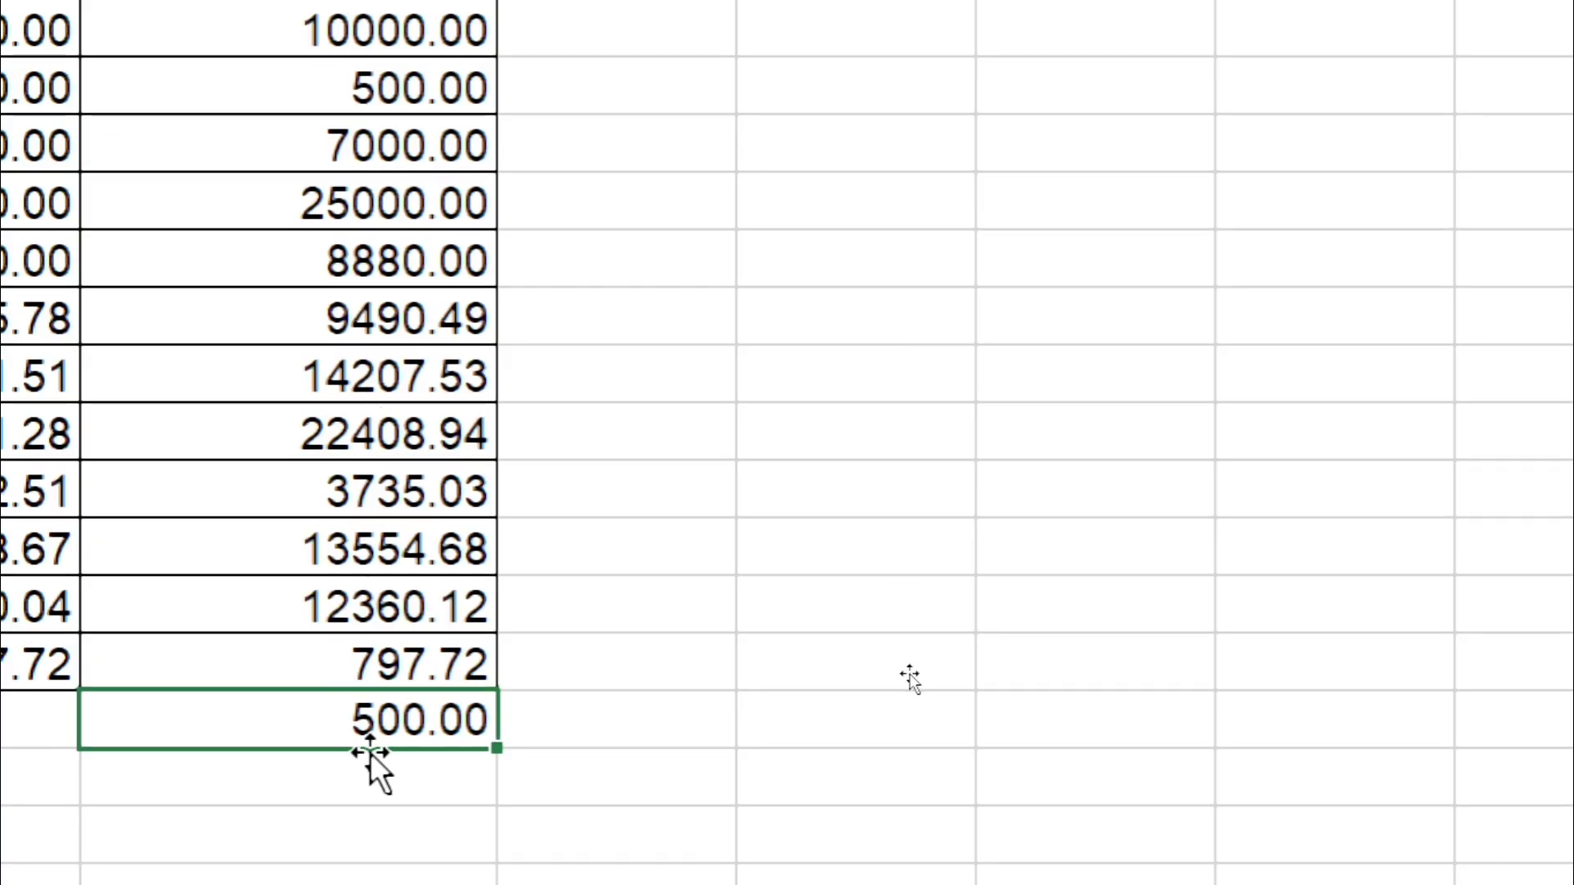
left_click(342, 195)
key("ctrl+shift+Down")
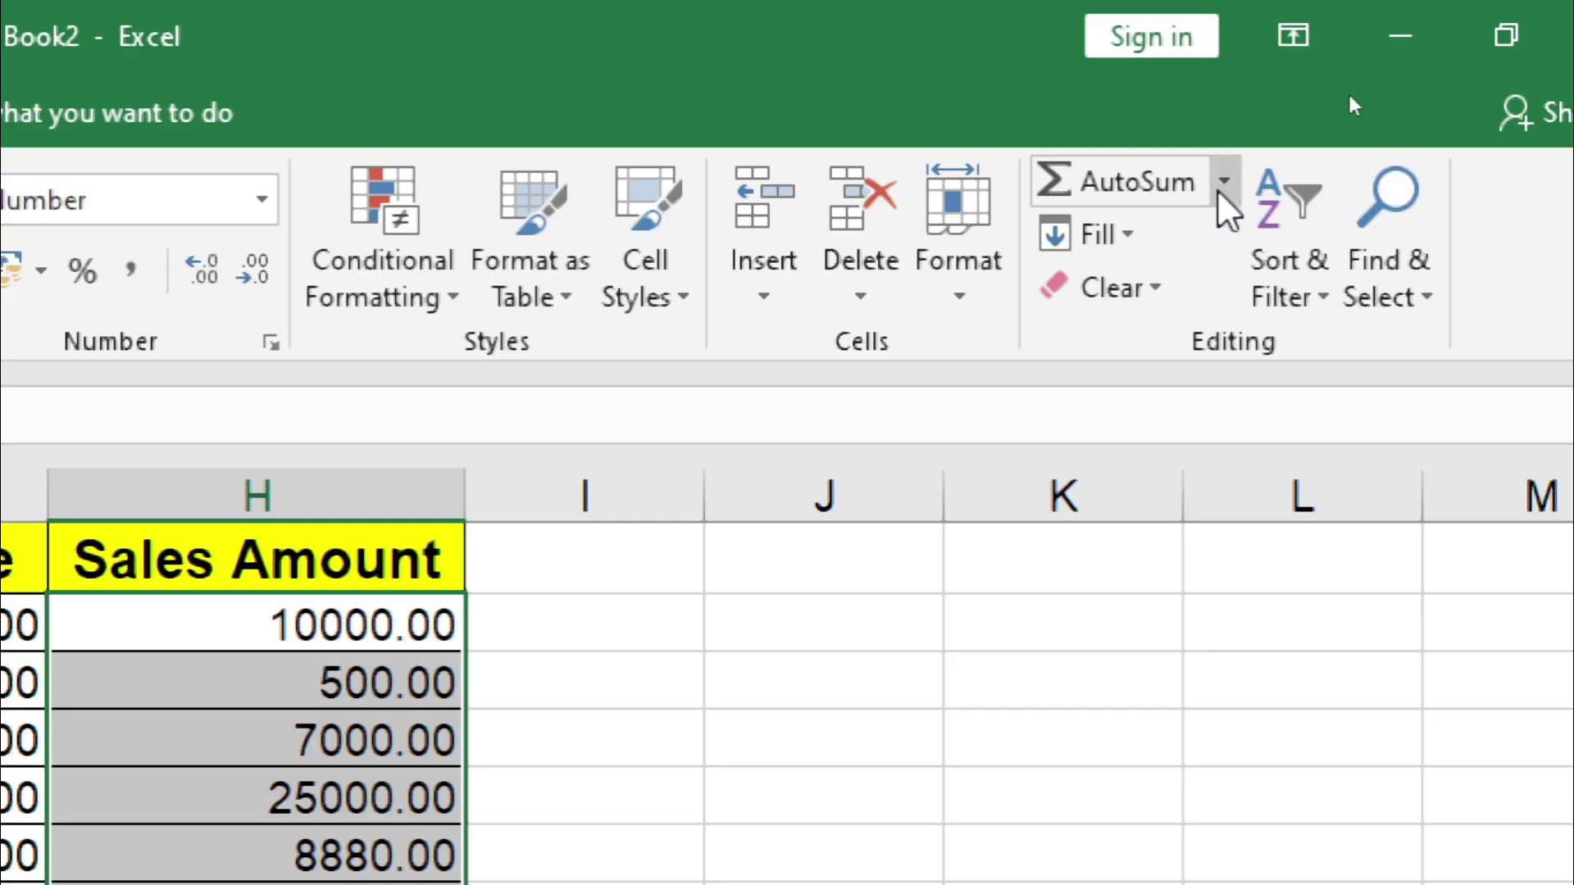
left_click(1220, 190)
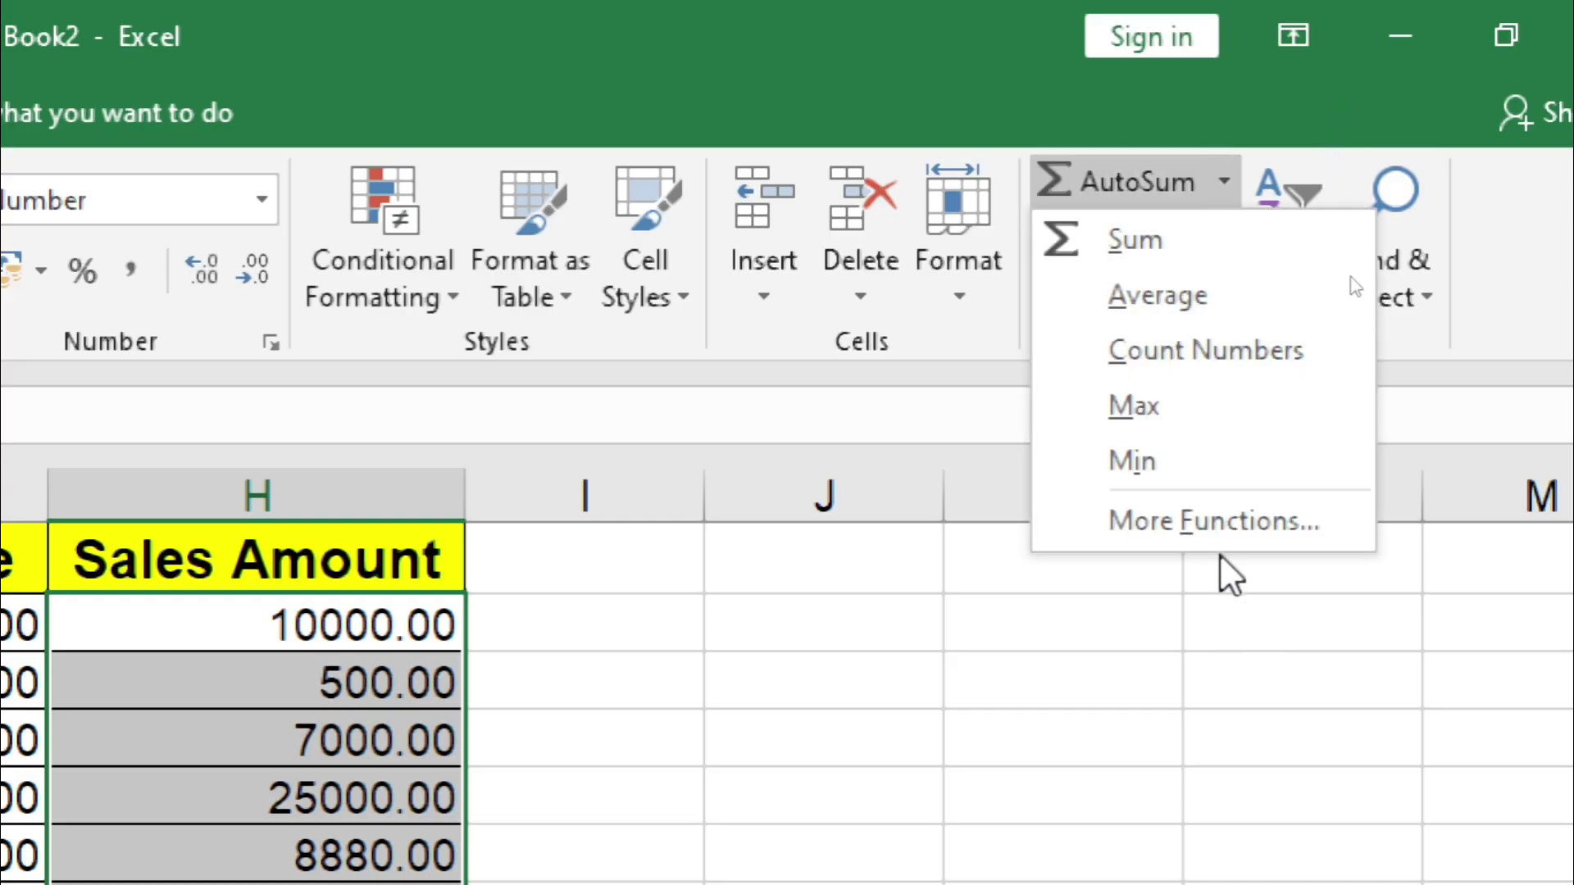
left_click(1201, 528)
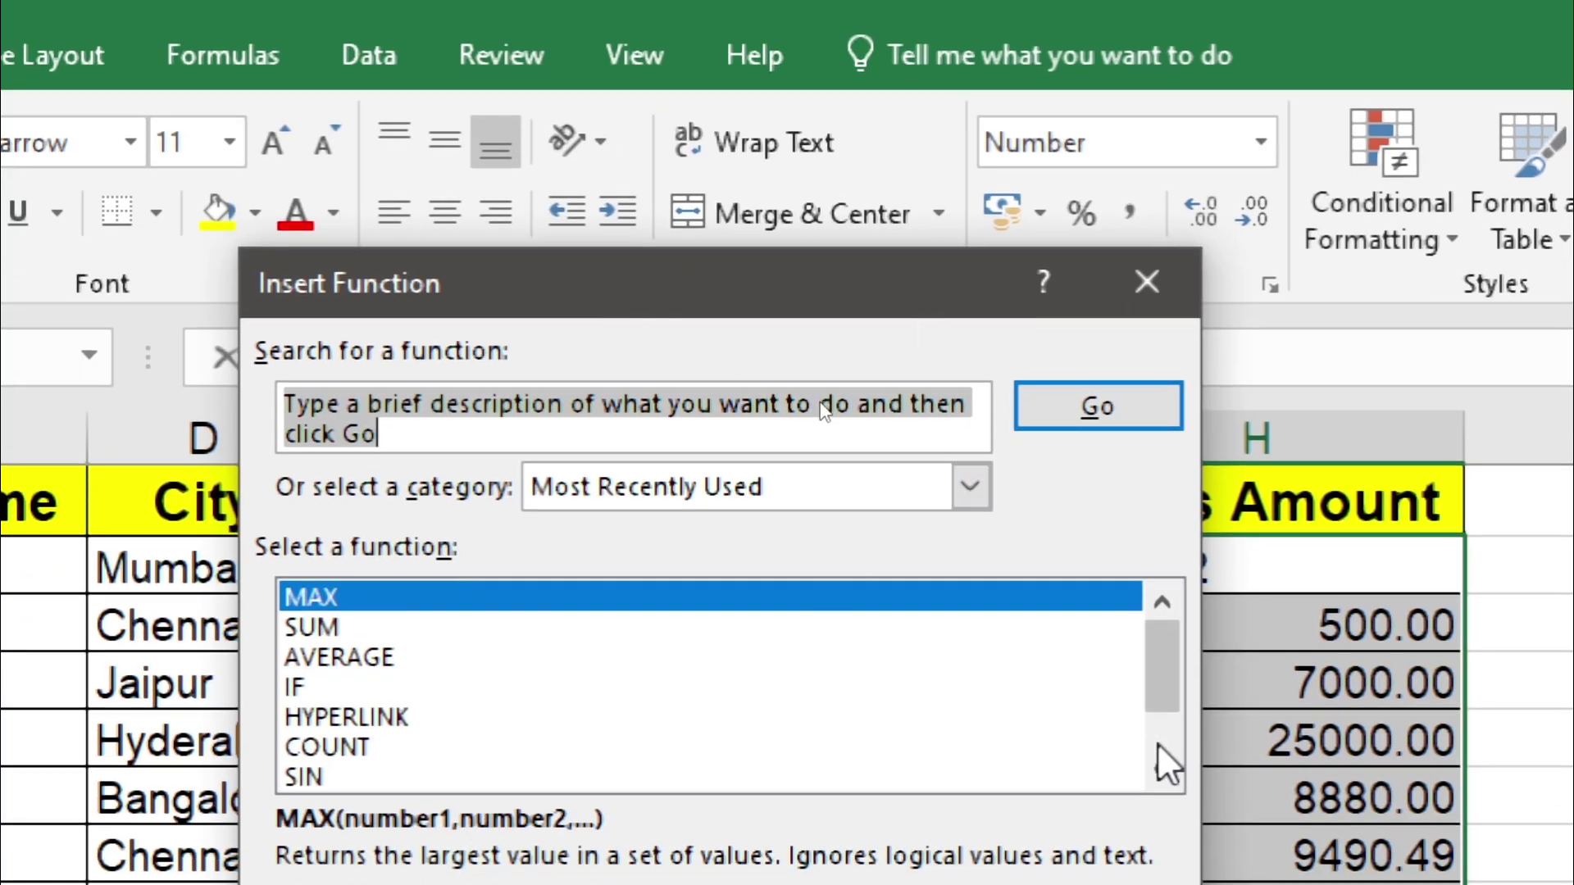
left_click(1163, 770)
left_click(1162, 770)
left_click(1162, 771)
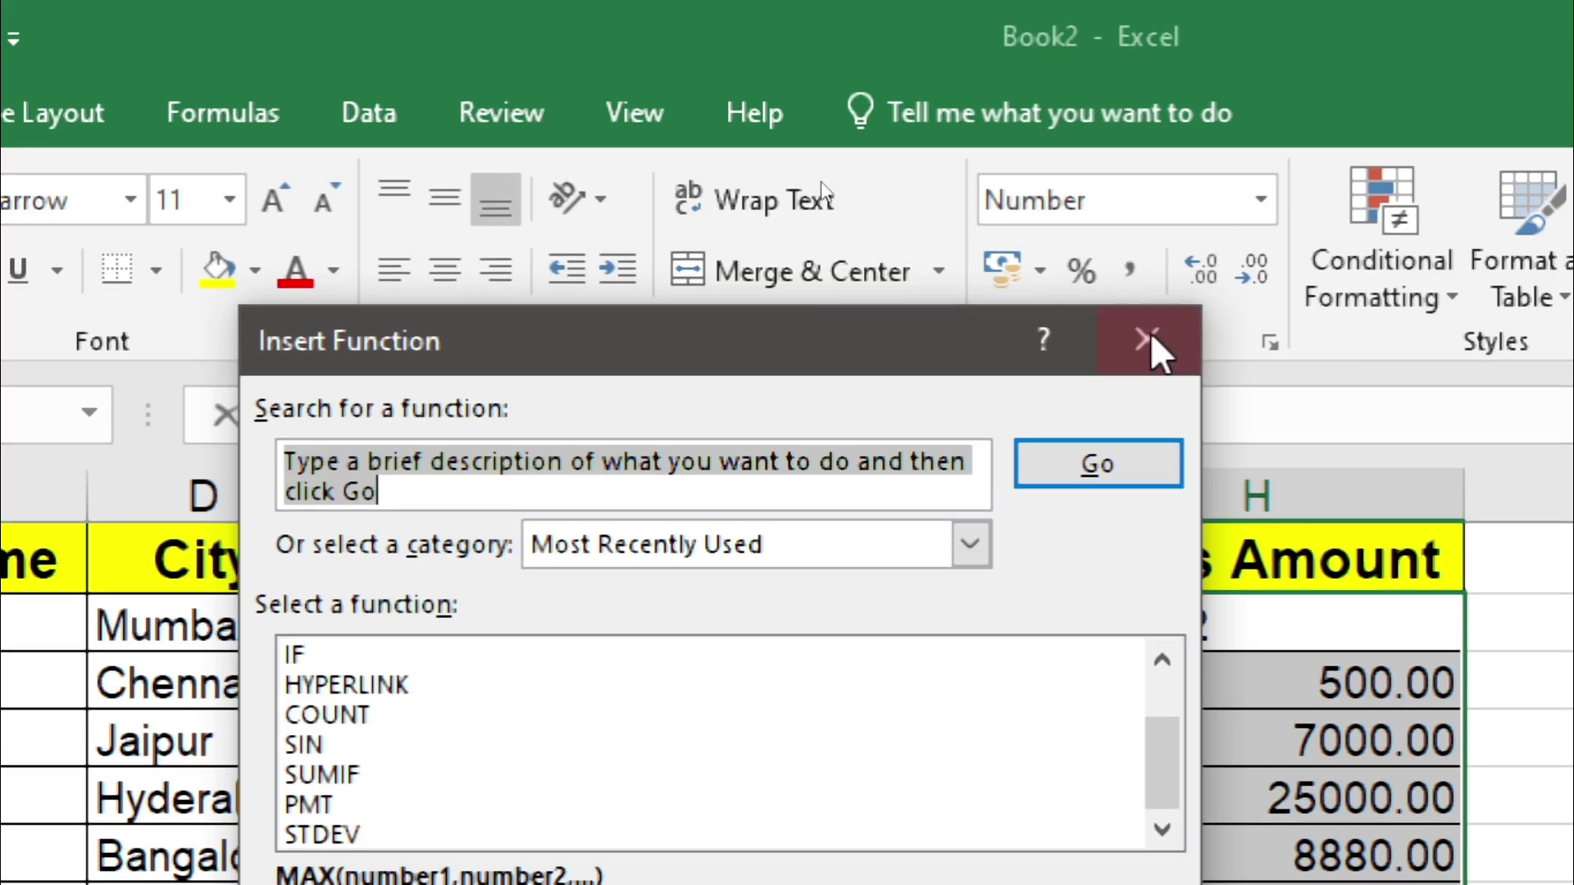
left_click(1154, 280)
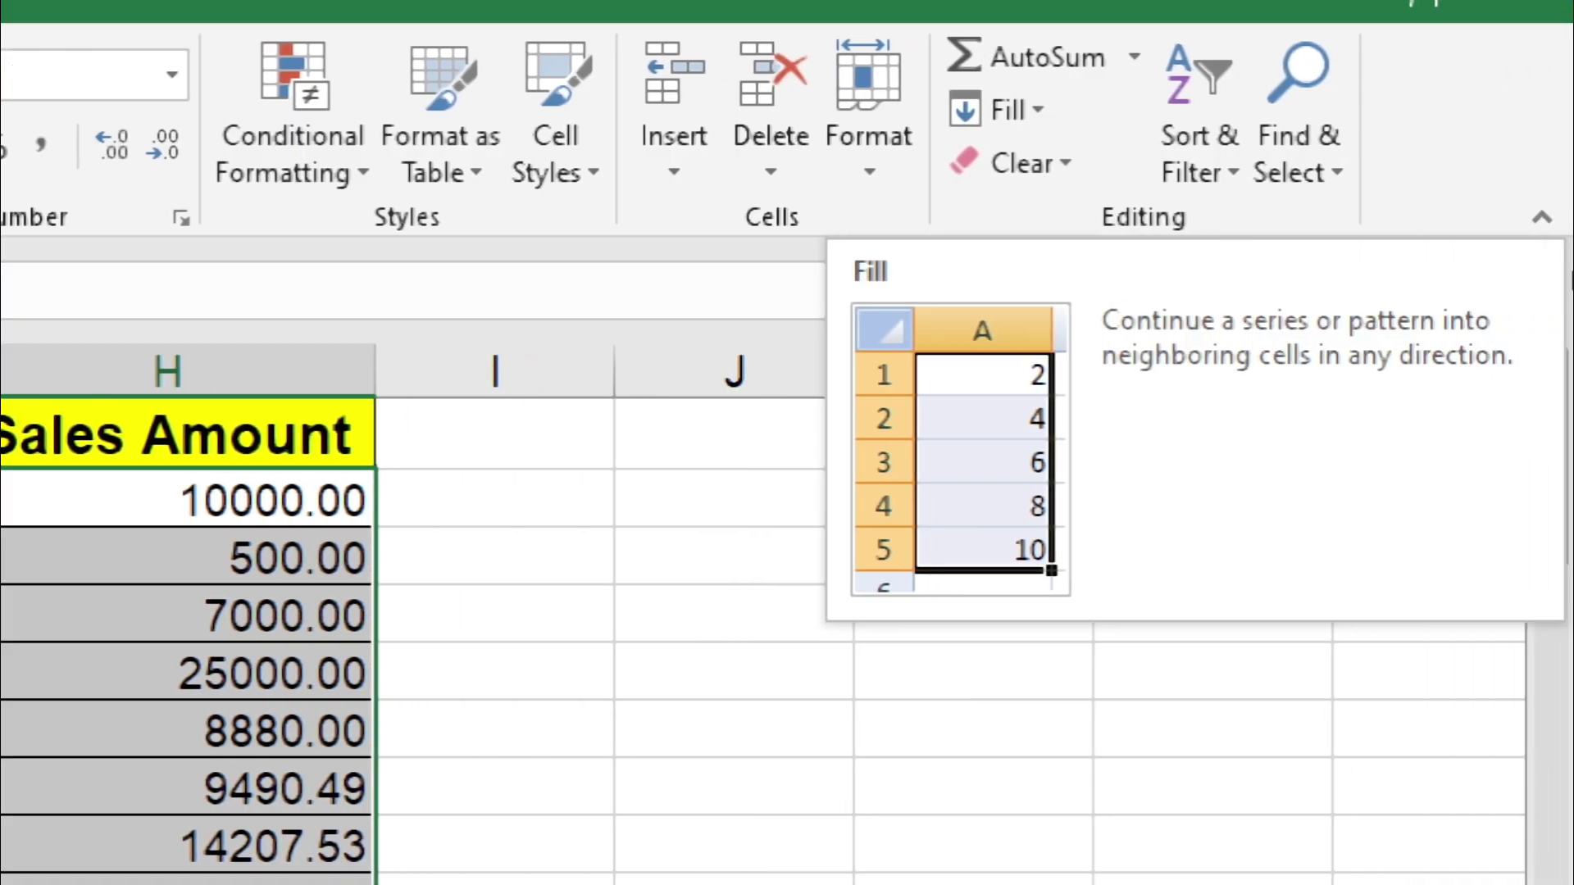
Step: Enter 1 in J2 and 2 in J3 beside the sales table
left_click(896, 544)
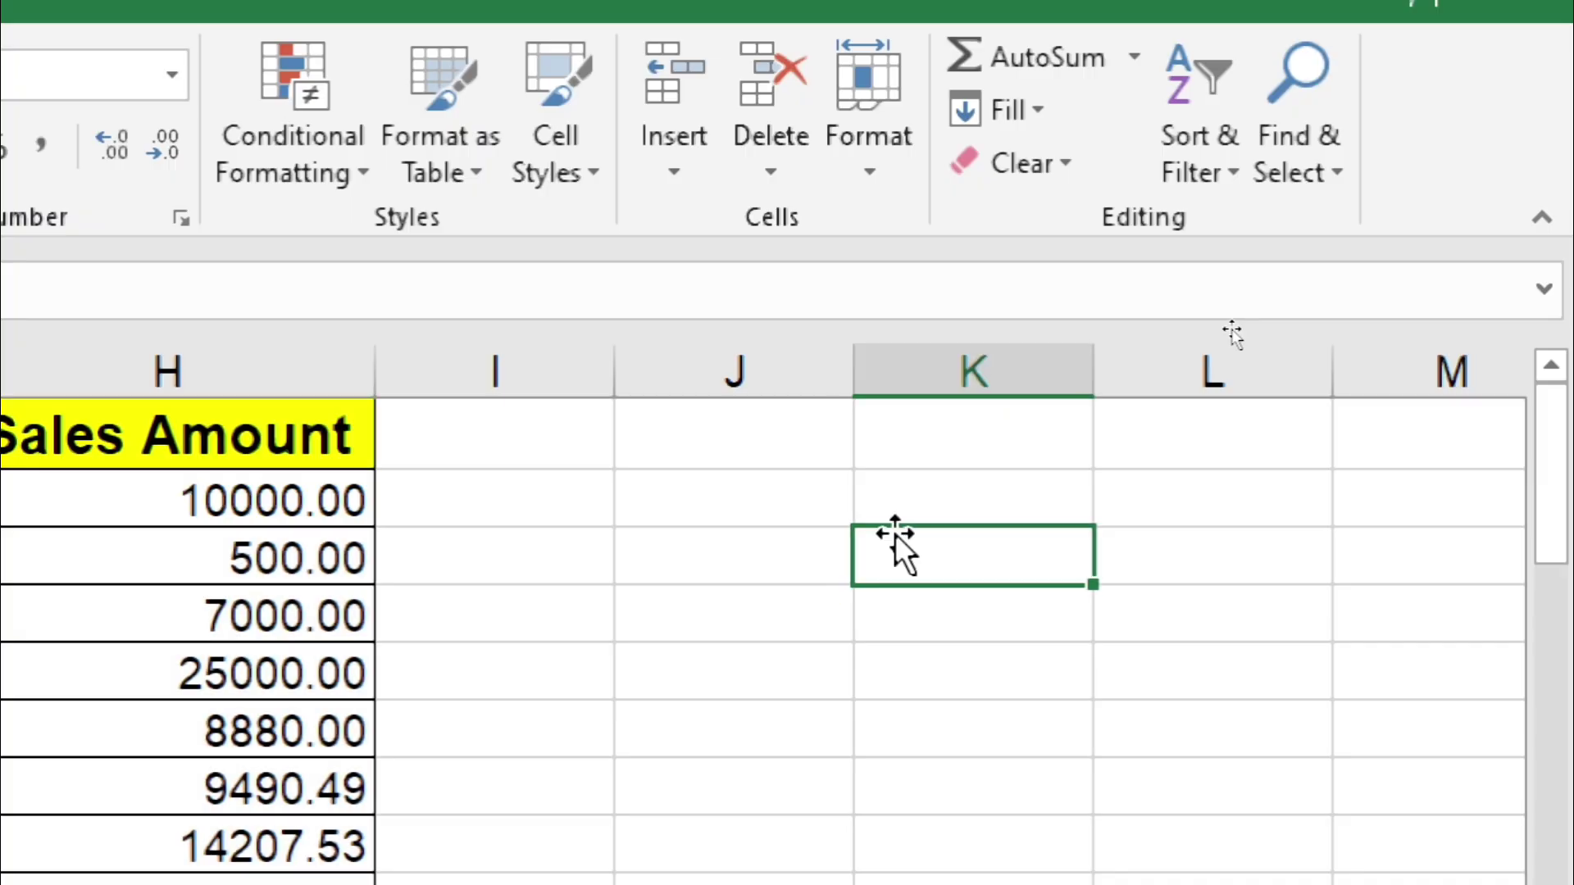
left_click(736, 501)
left_click(819, 545)
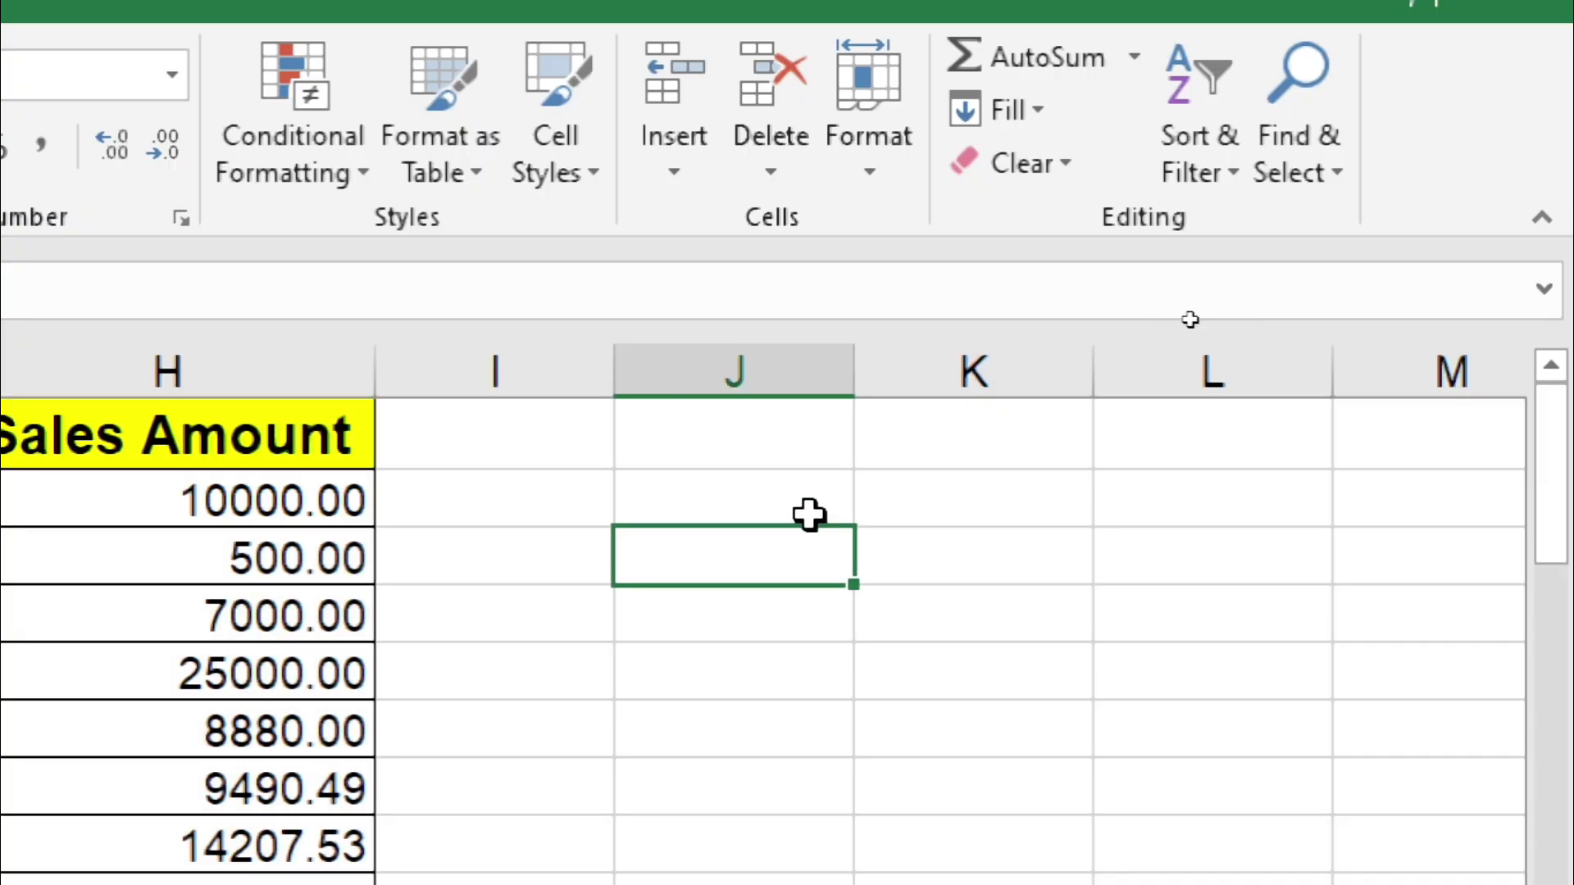
left_click(810, 514)
type("1")
key("Return")
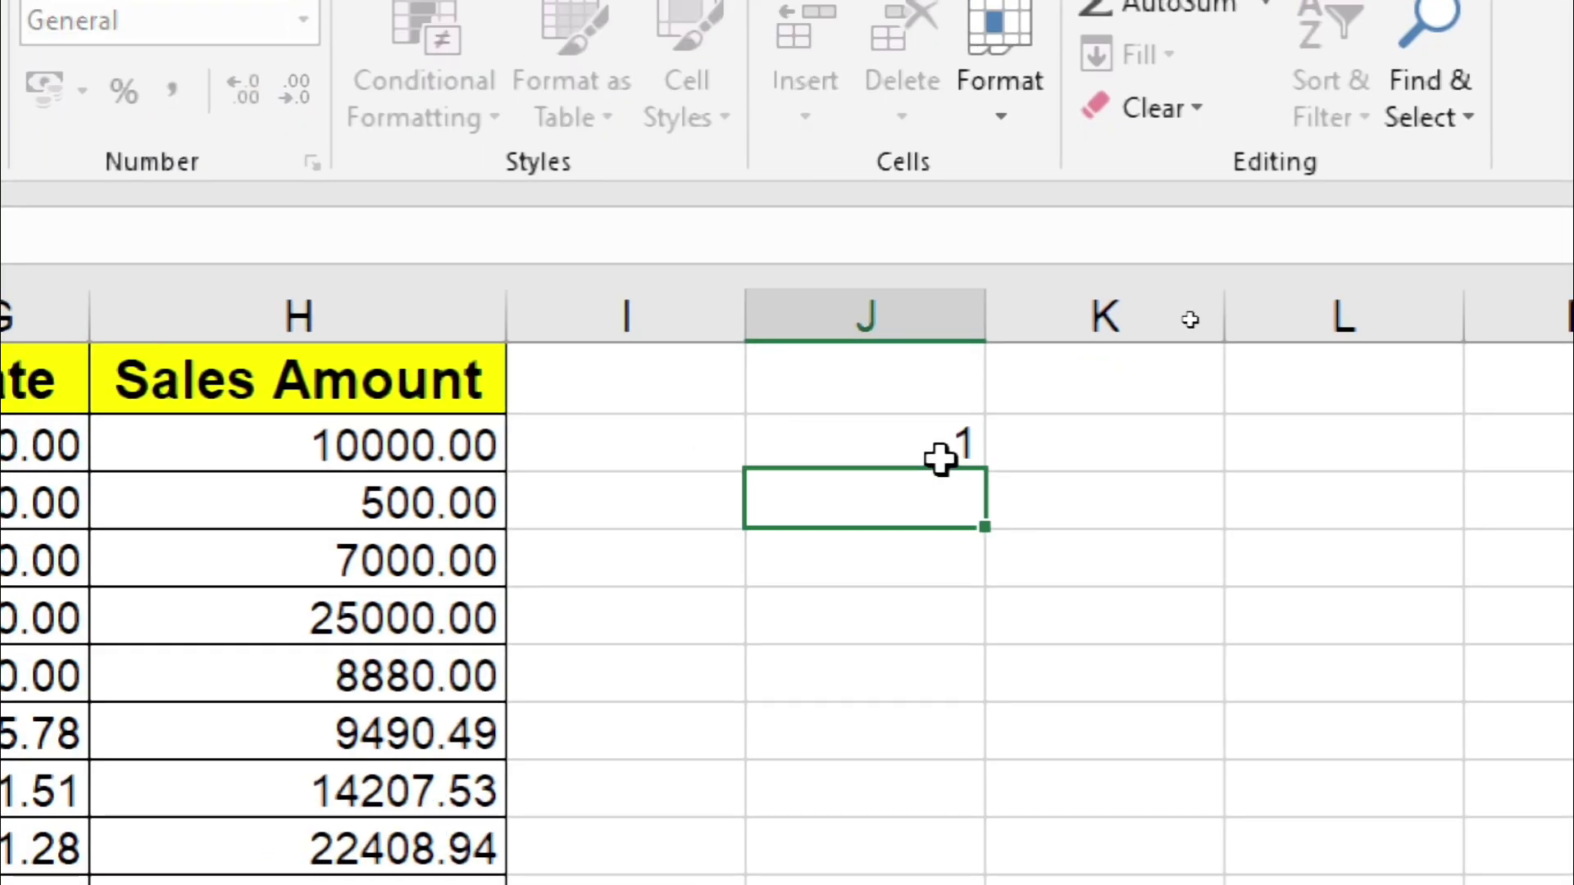
type("2")
left_click(959, 587)
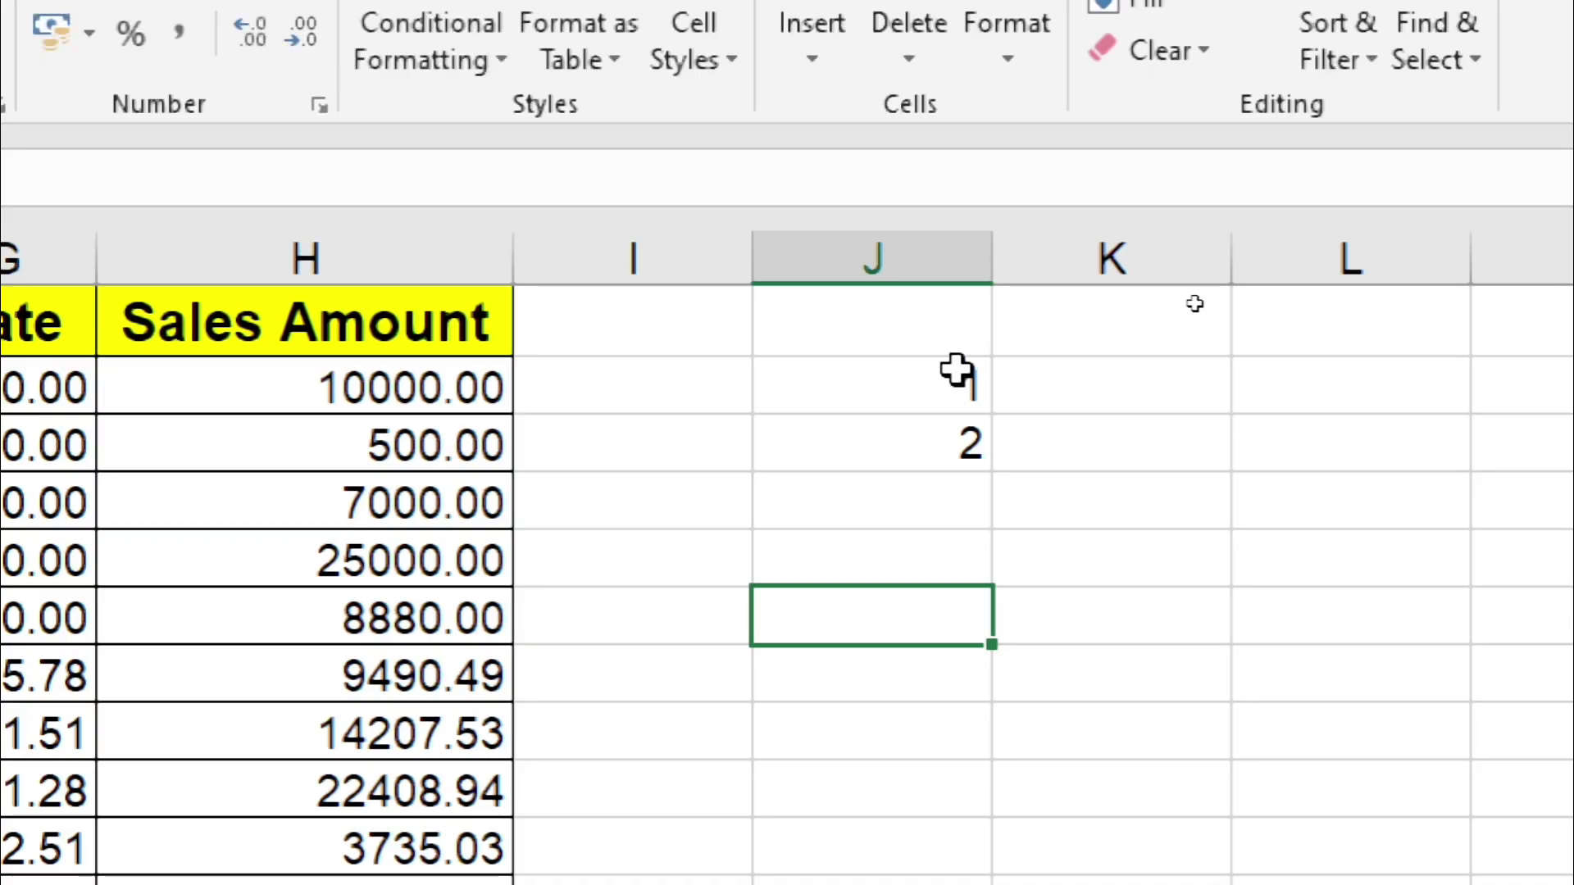
Step: Fill J2's value down column J, then undo the fill
left_click_drag(955, 371, 899, 881)
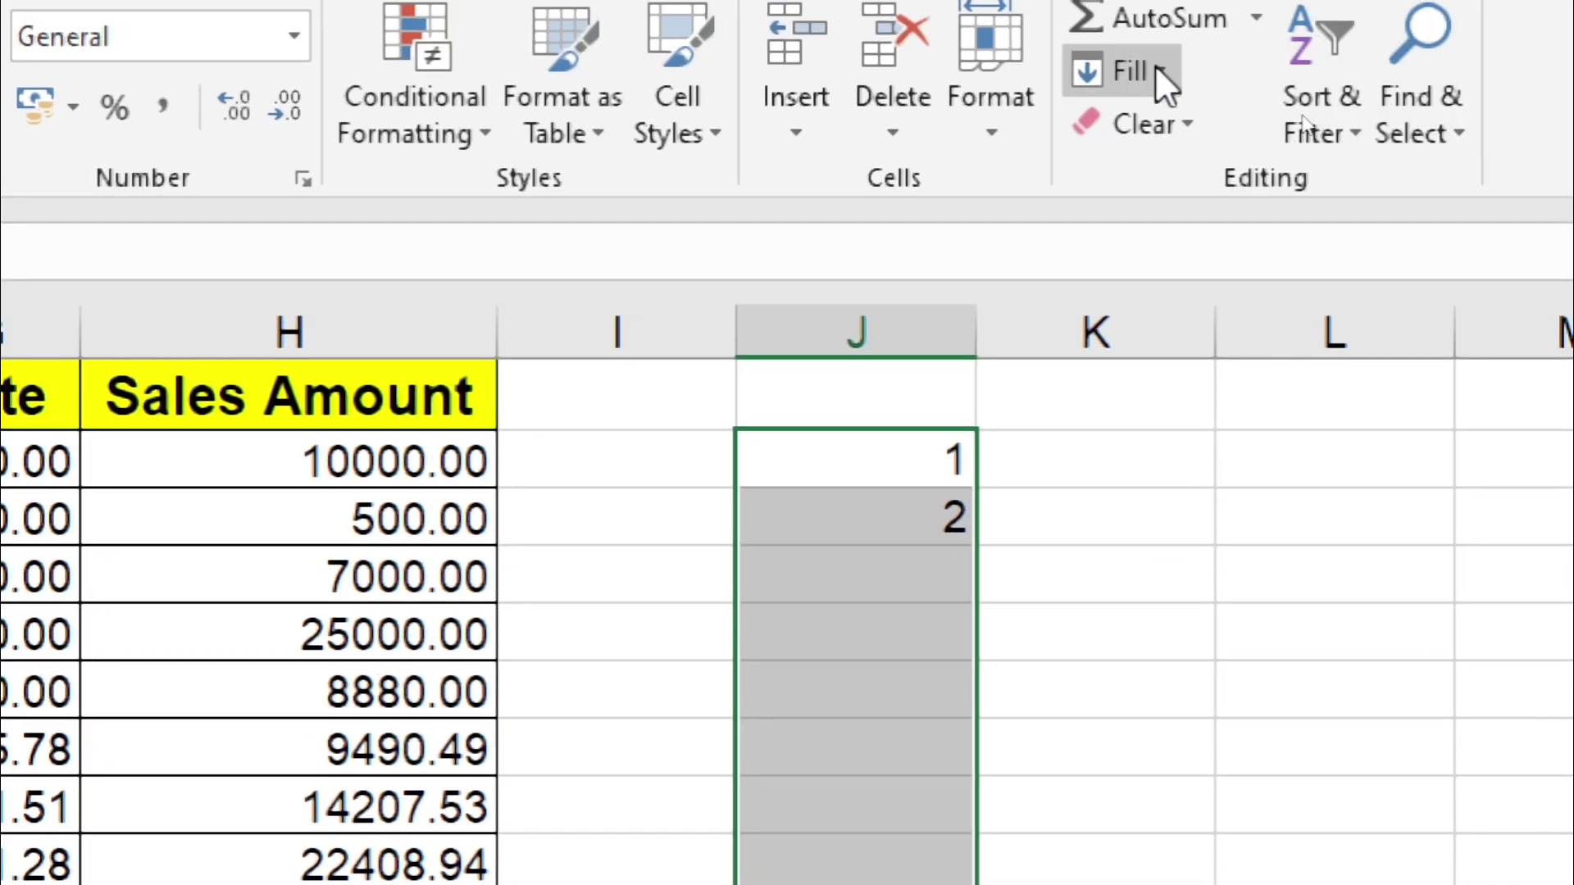
left_click(1156, 69)
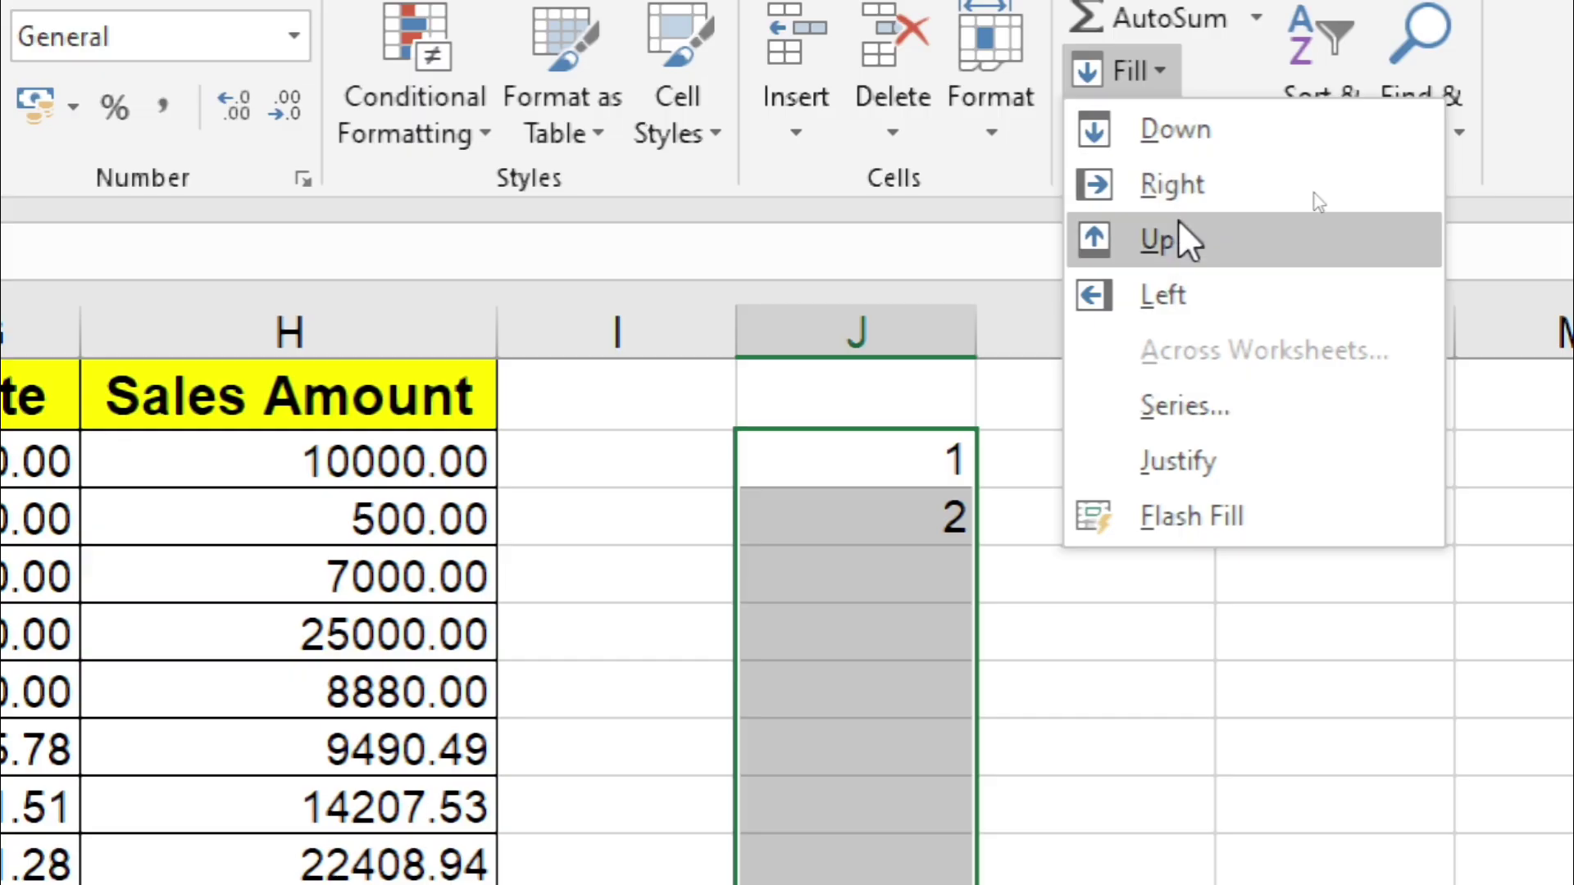
left_click(1174, 131)
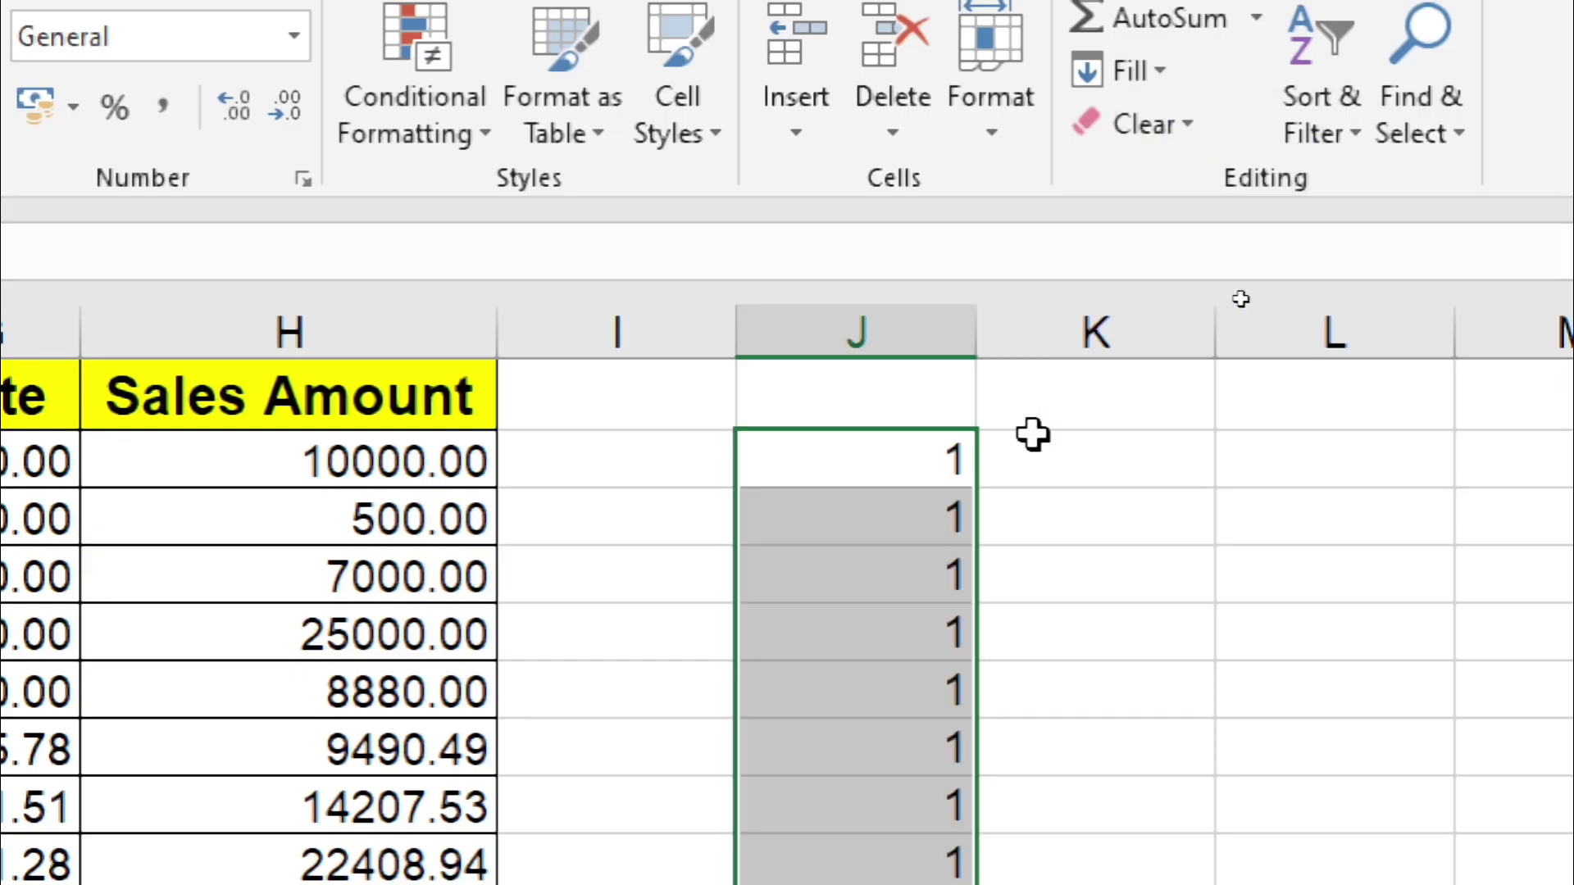
key("ctrl+z")
left_click(1079, 513)
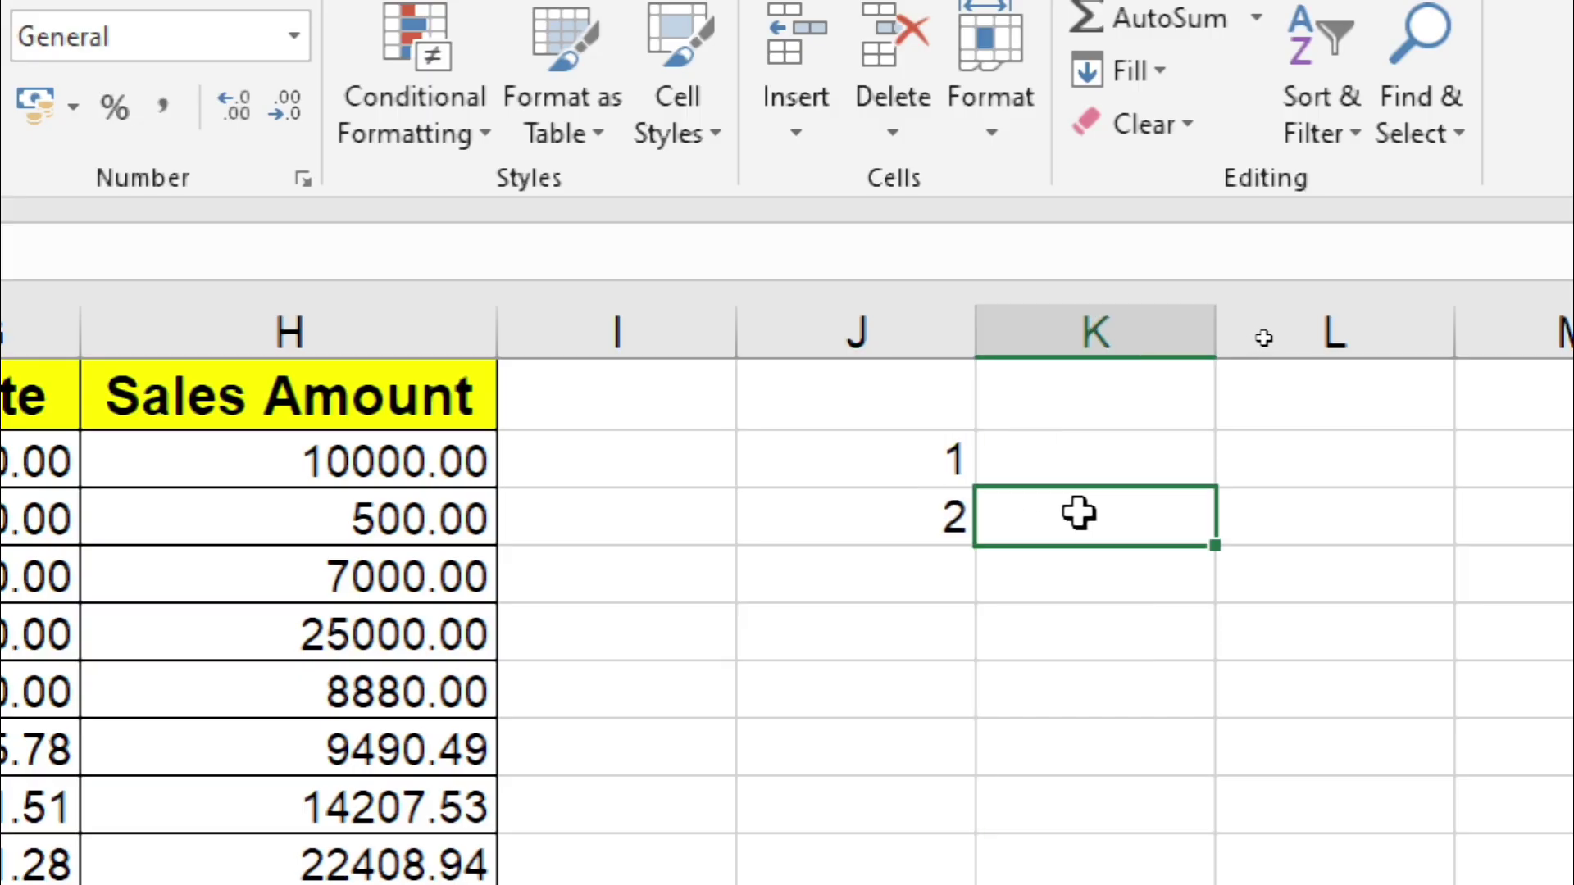
Step: Fill the 2 down column J, then undo the fill and the 2, keeping the 1
left_click(910, 527)
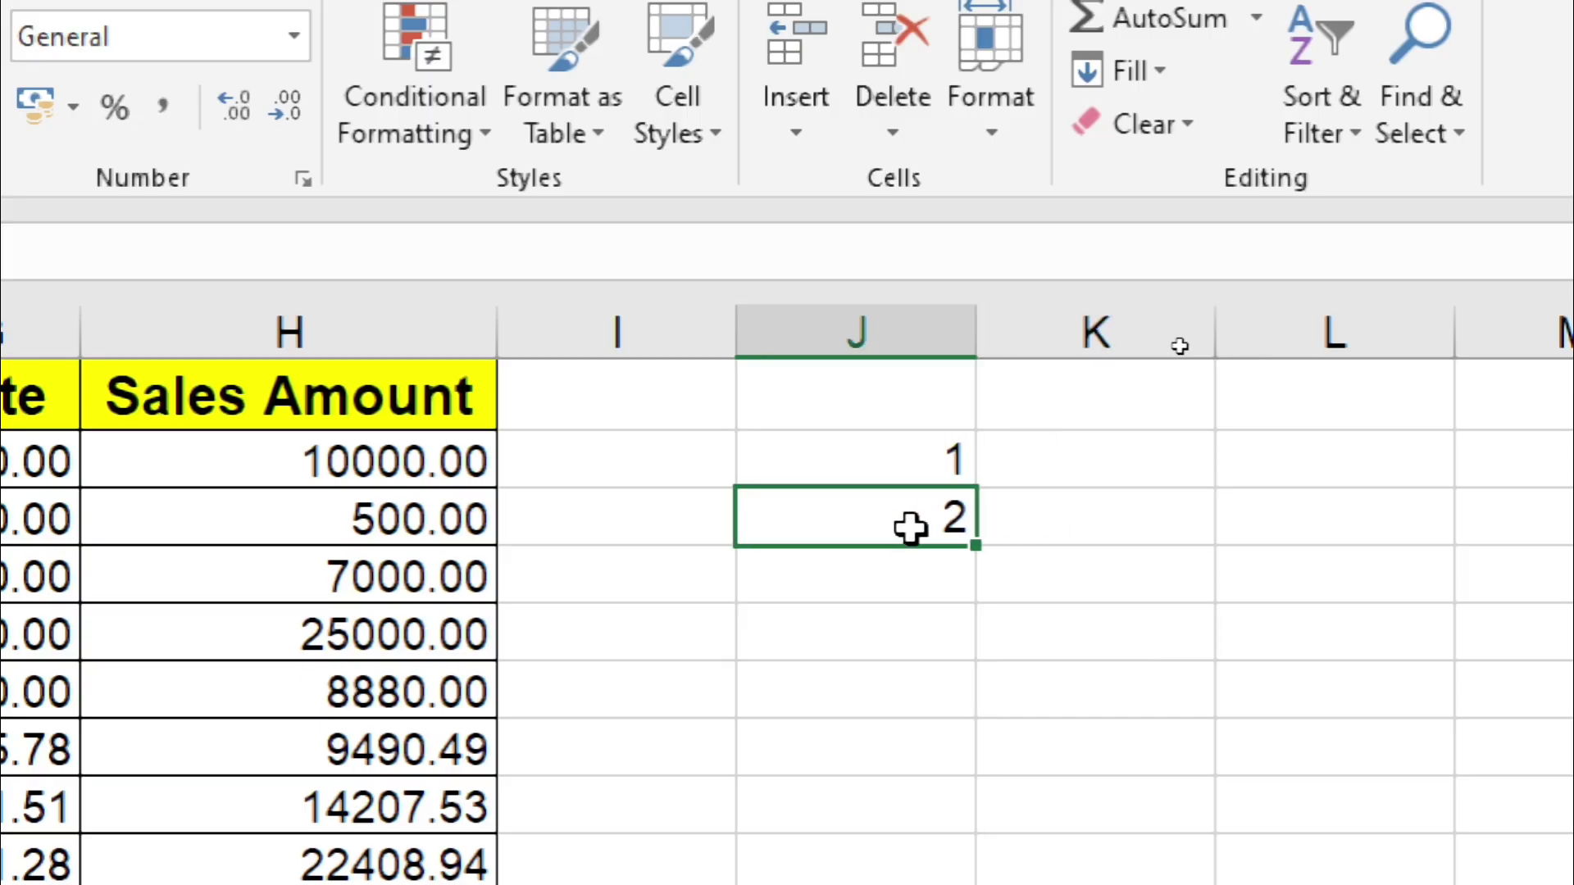
left_click_drag(910, 527, 928, 861)
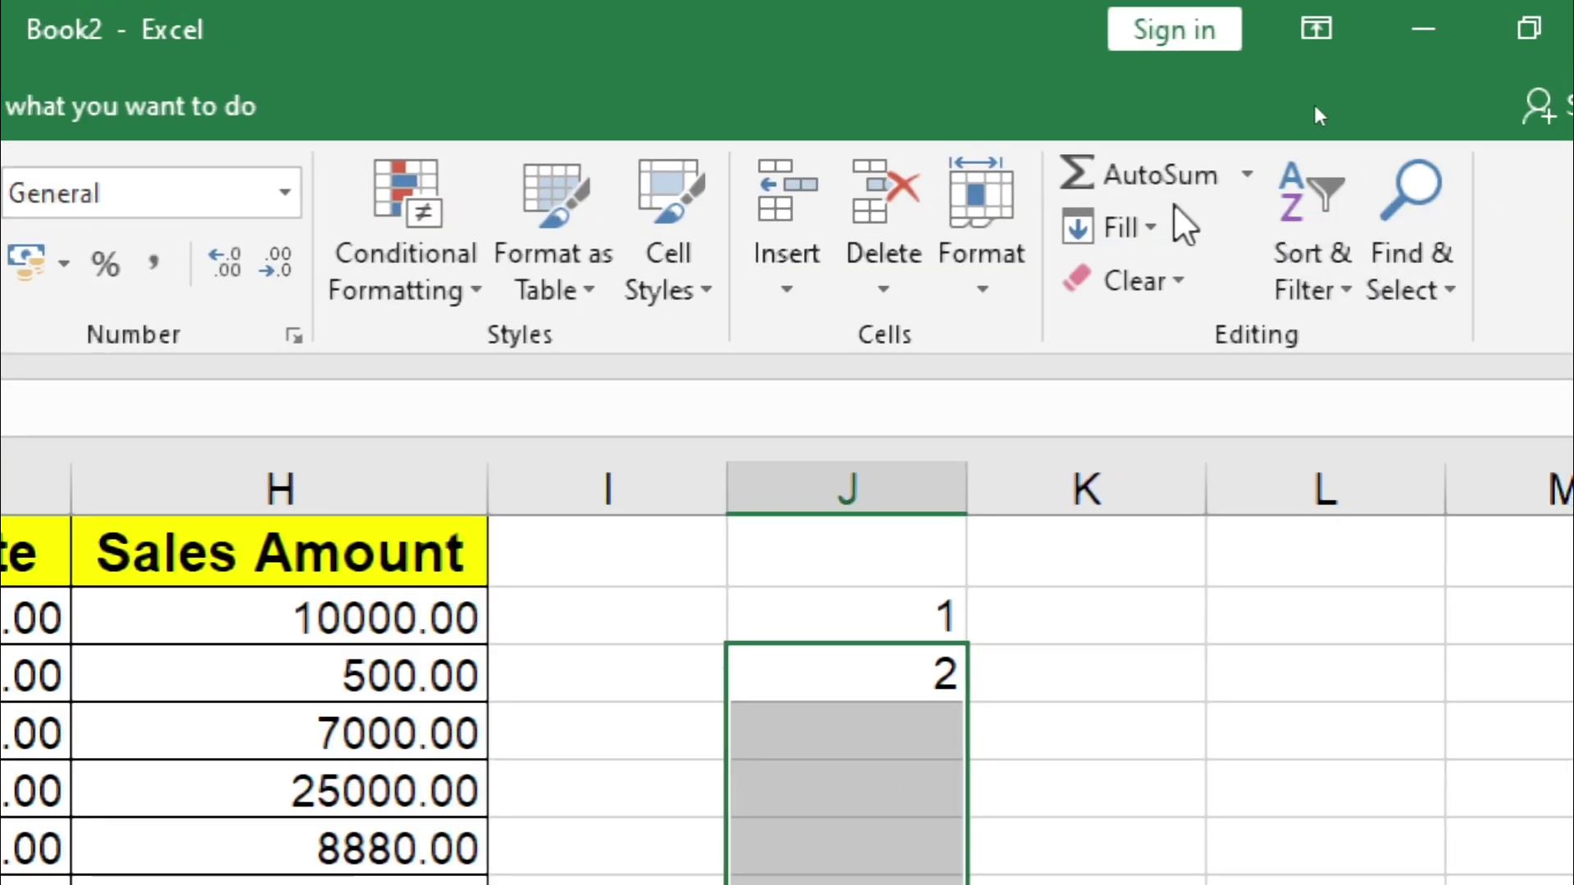
left_click(1152, 230)
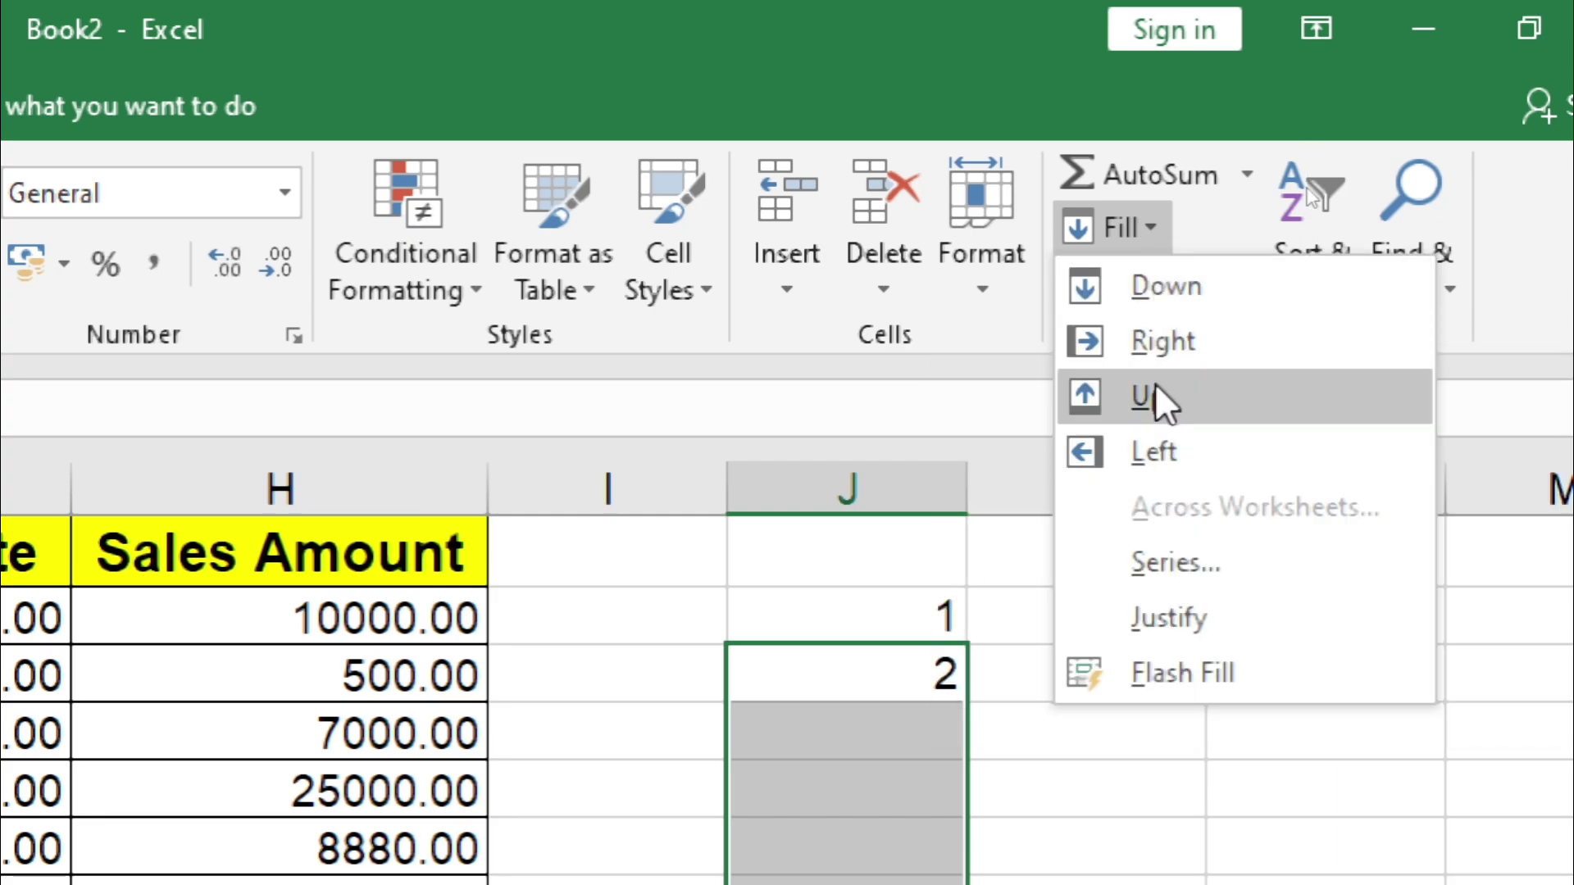
left_click(1133, 287)
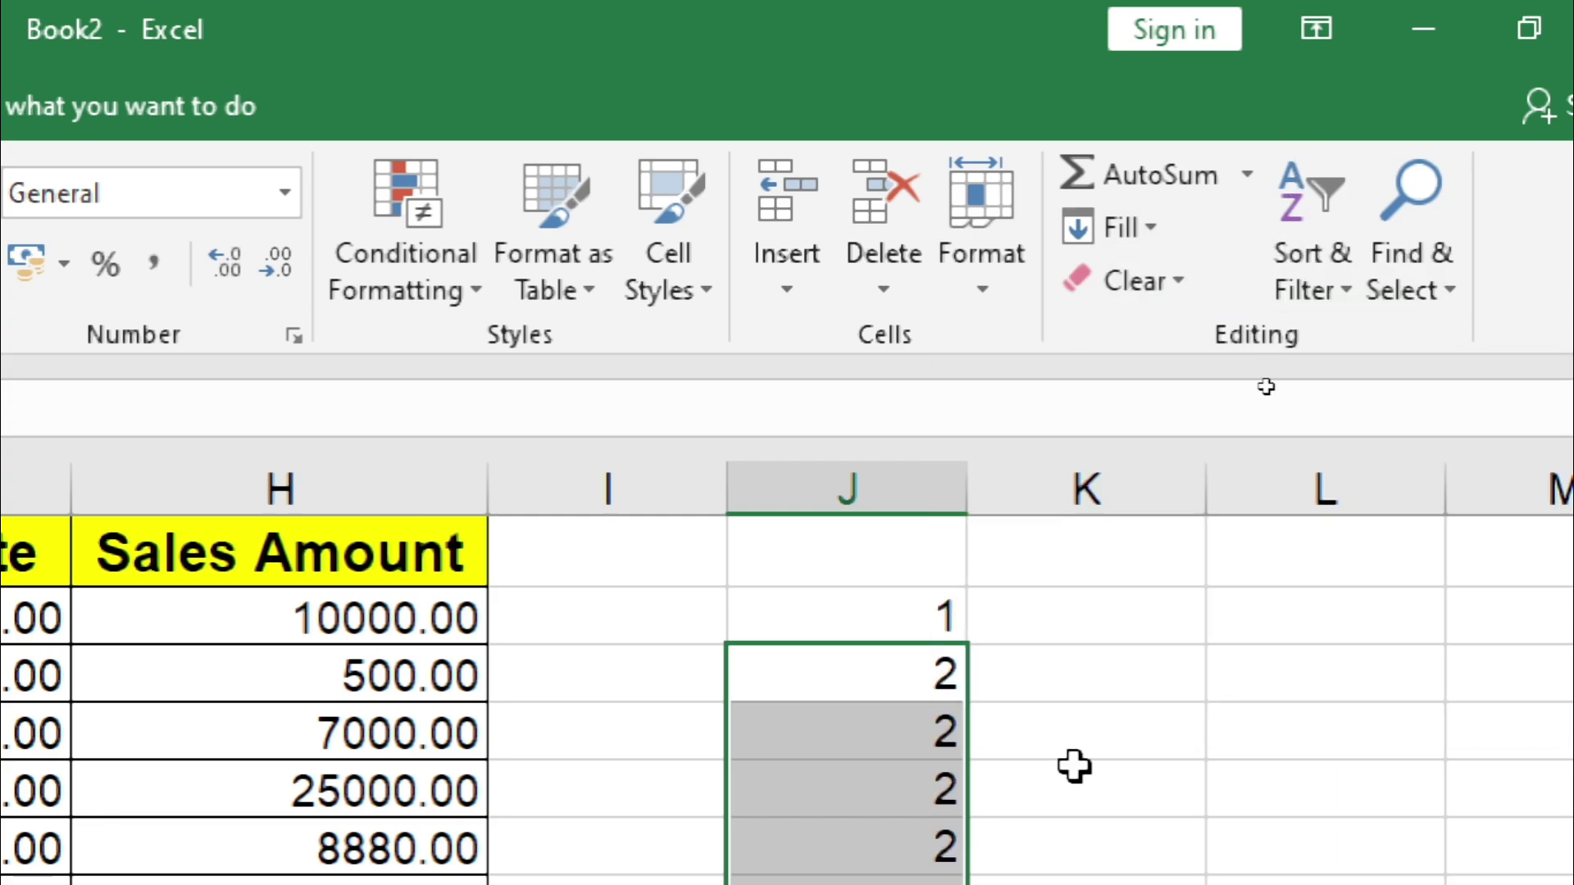
key("ctrl+z")
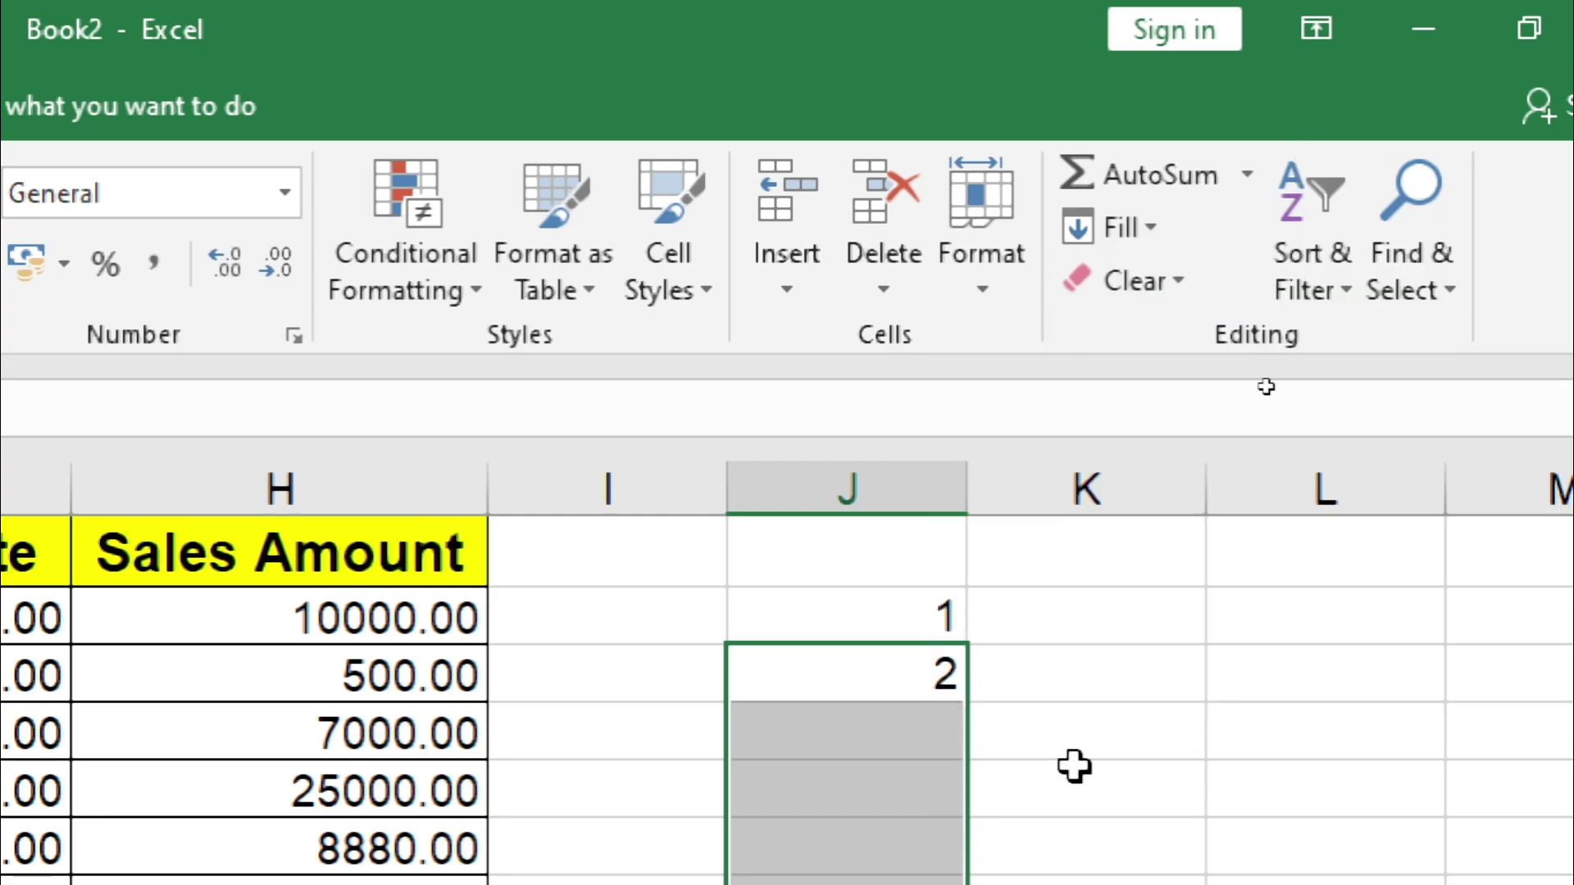
key("ctrl+z")
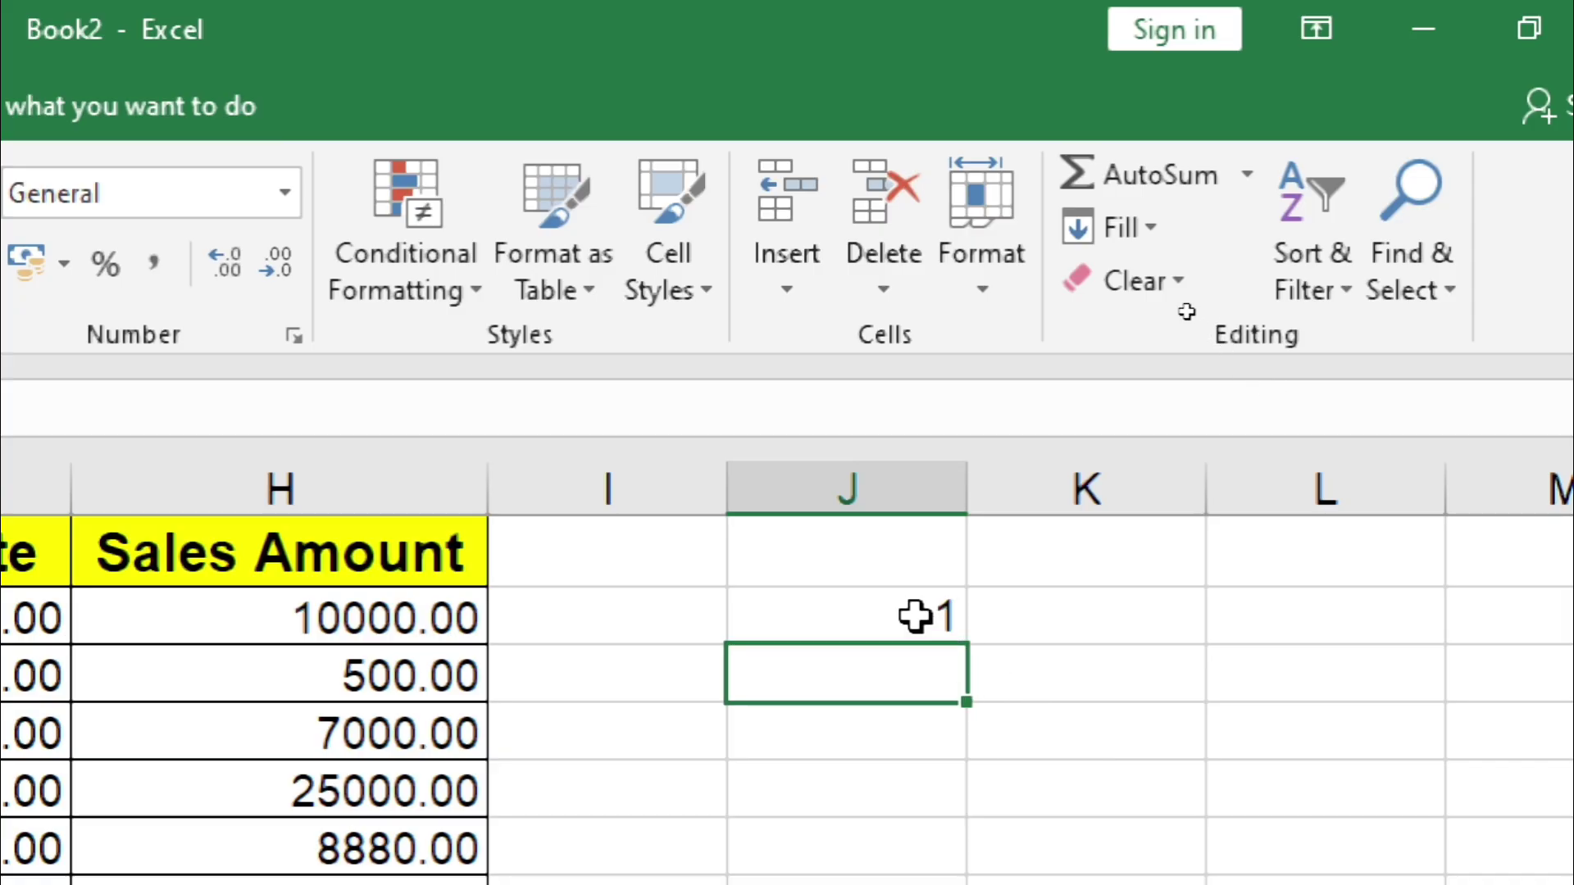
left_click(914, 616)
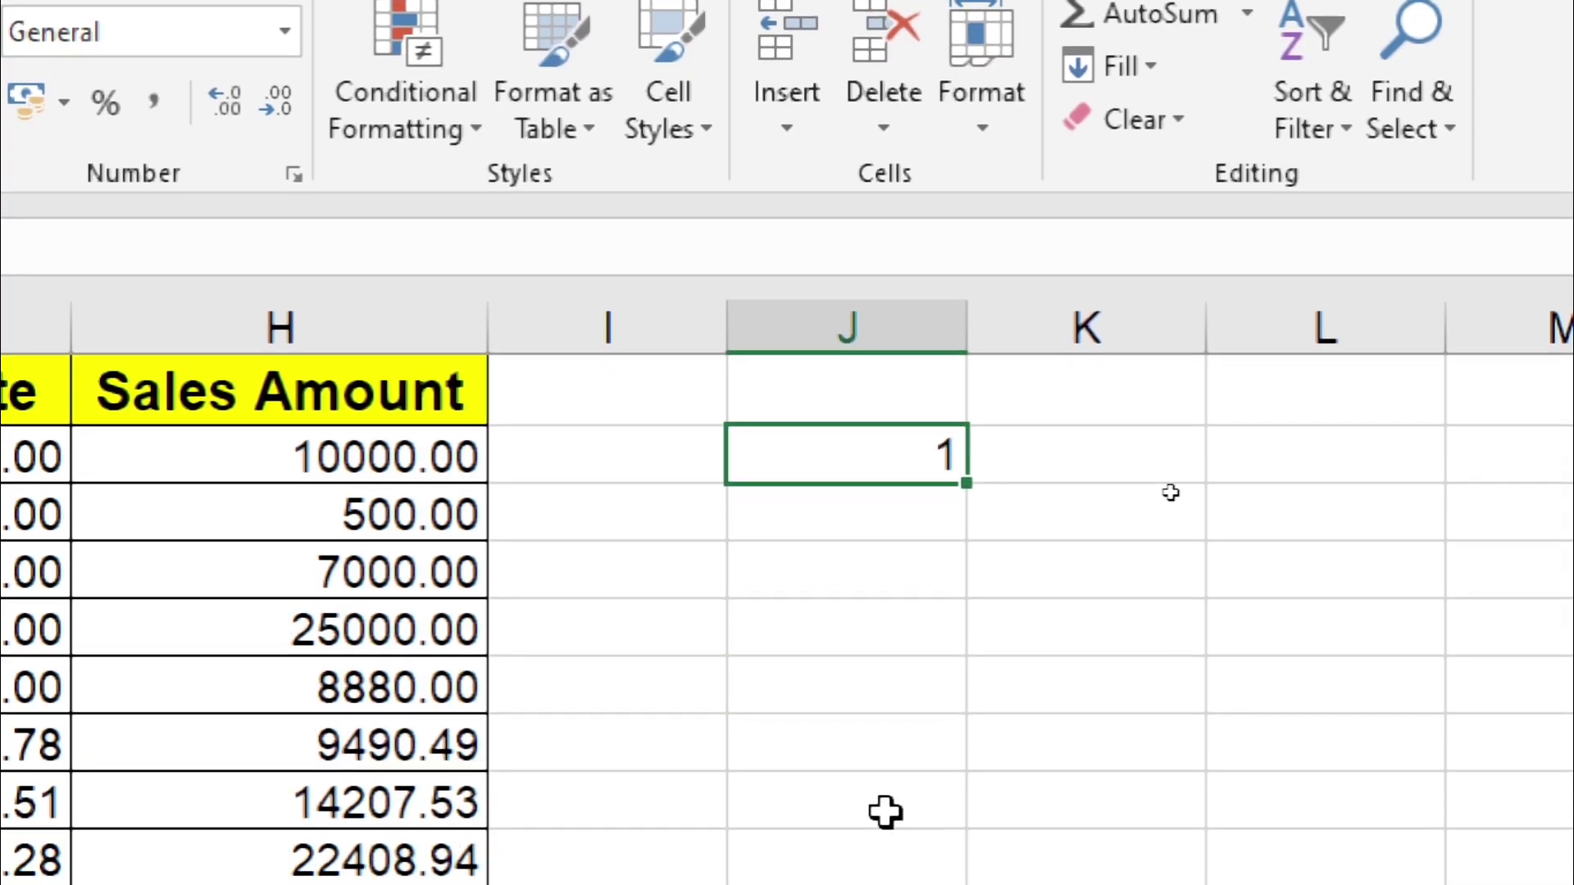
Step: Fill the 1 down seven rows of column J with Ctrl+D
left_click_drag(966, 481, 932, 709)
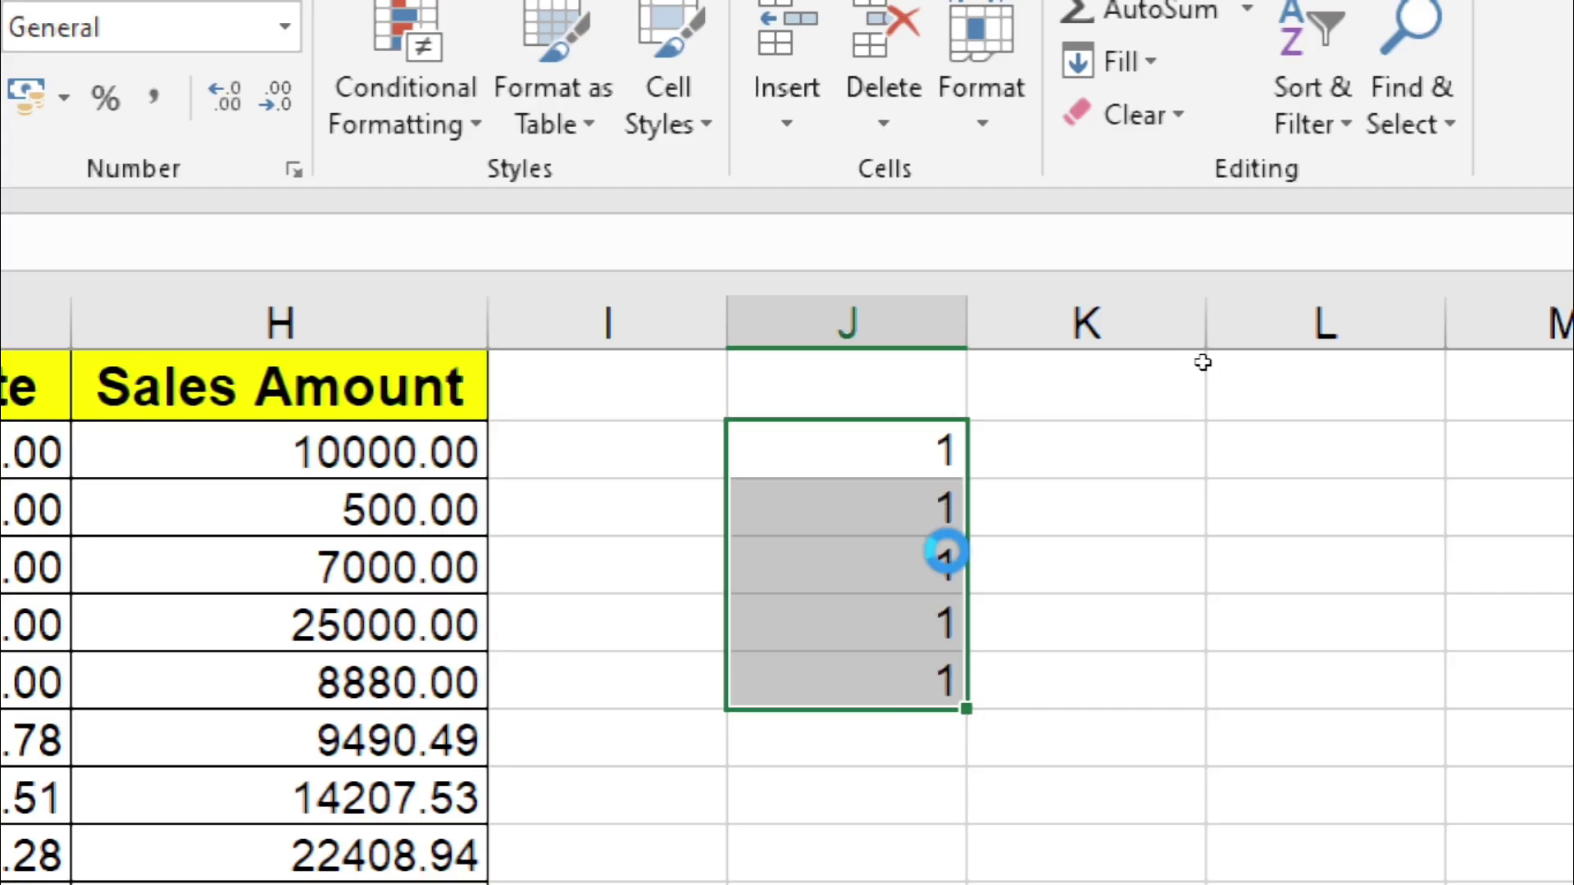
key("ctrl+z")
key("ctrl+z")
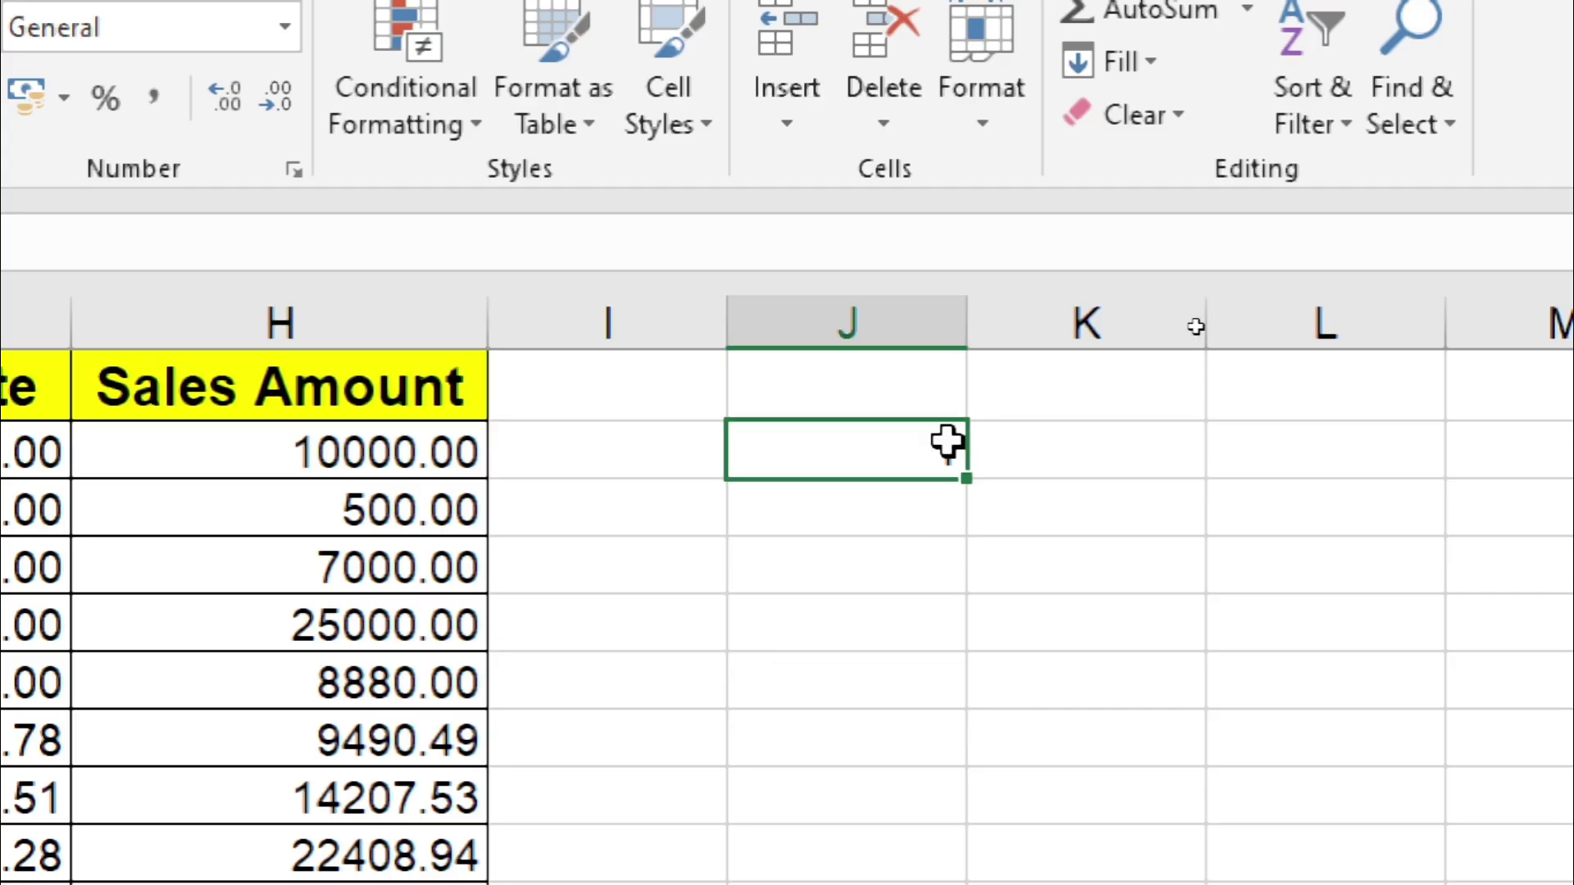
left_click_drag(949, 439, 908, 785)
key("ctrl+d")
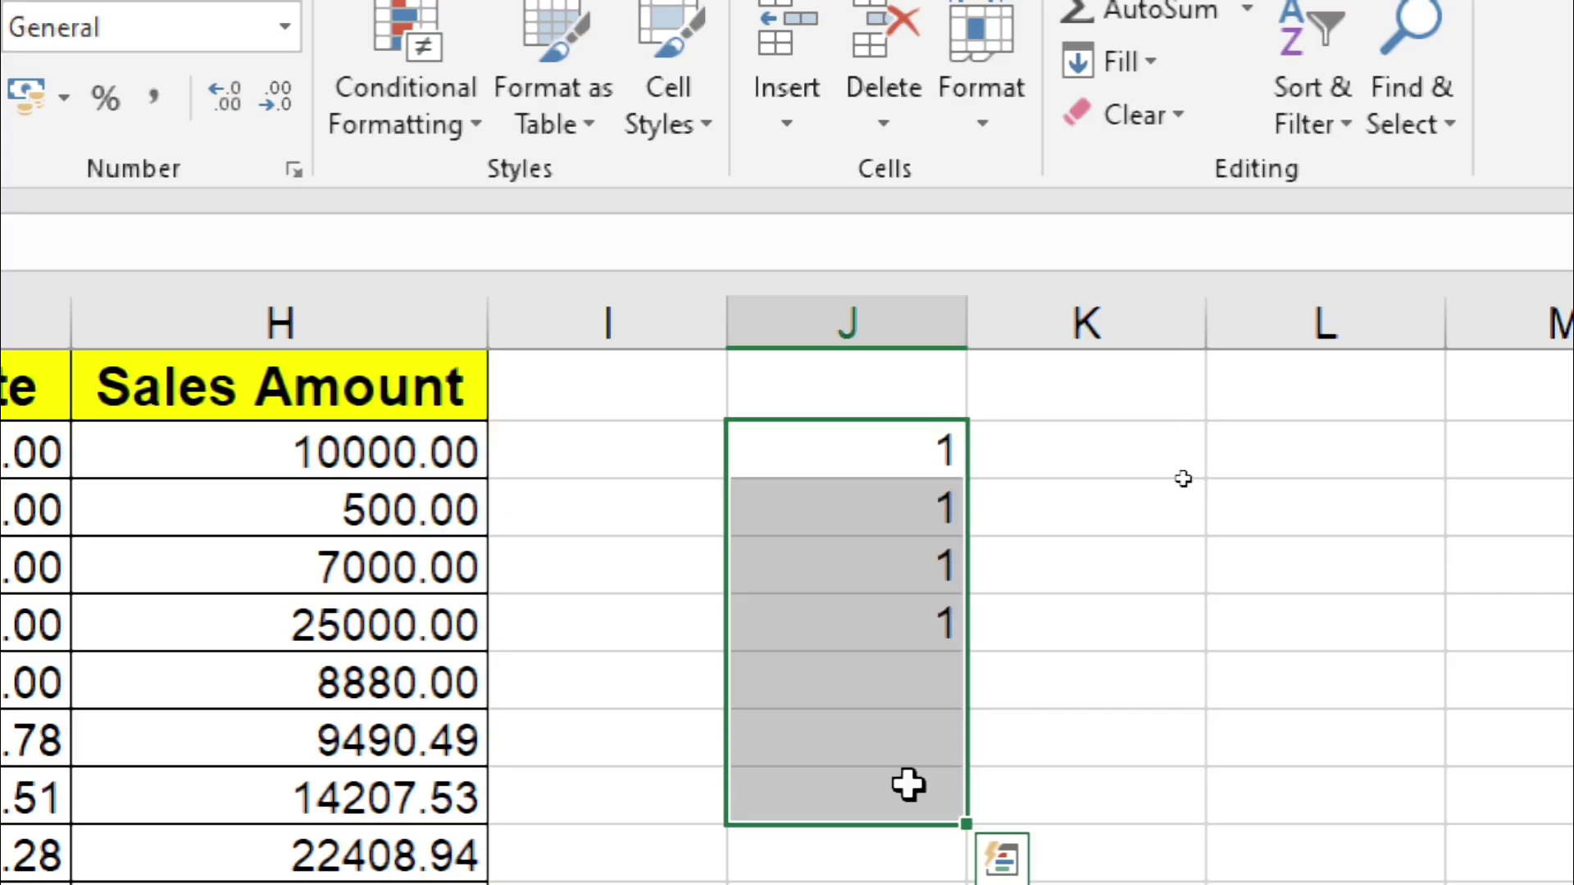
left_click(1031, 560)
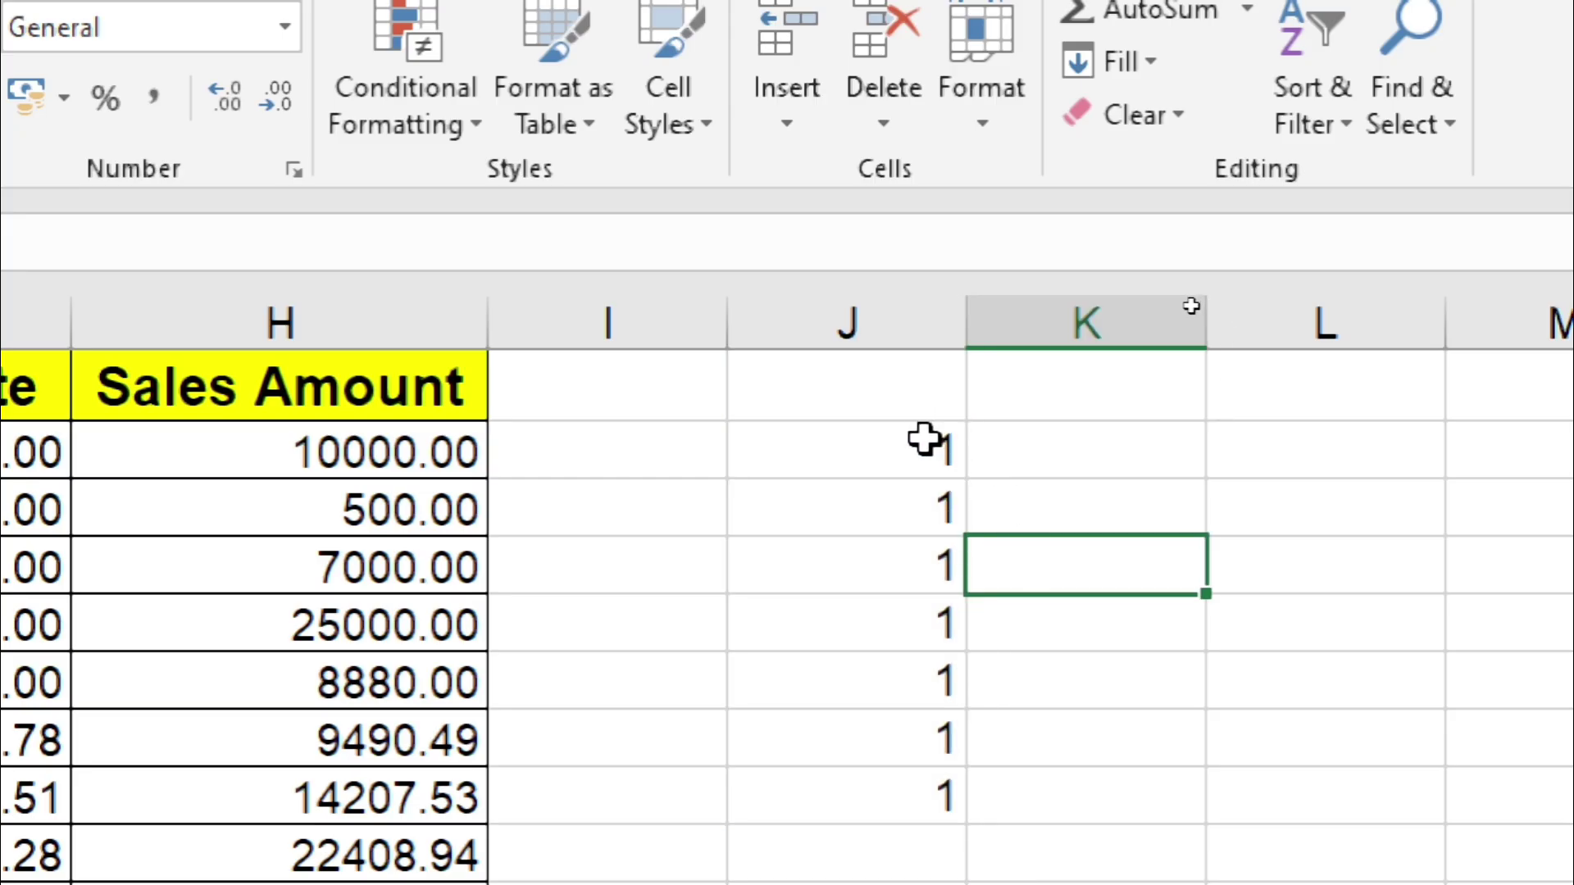
Step: Fill the 1 across row 2 into K2 and L2 with Ctrl+R
left_click_drag(924, 439, 1417, 456)
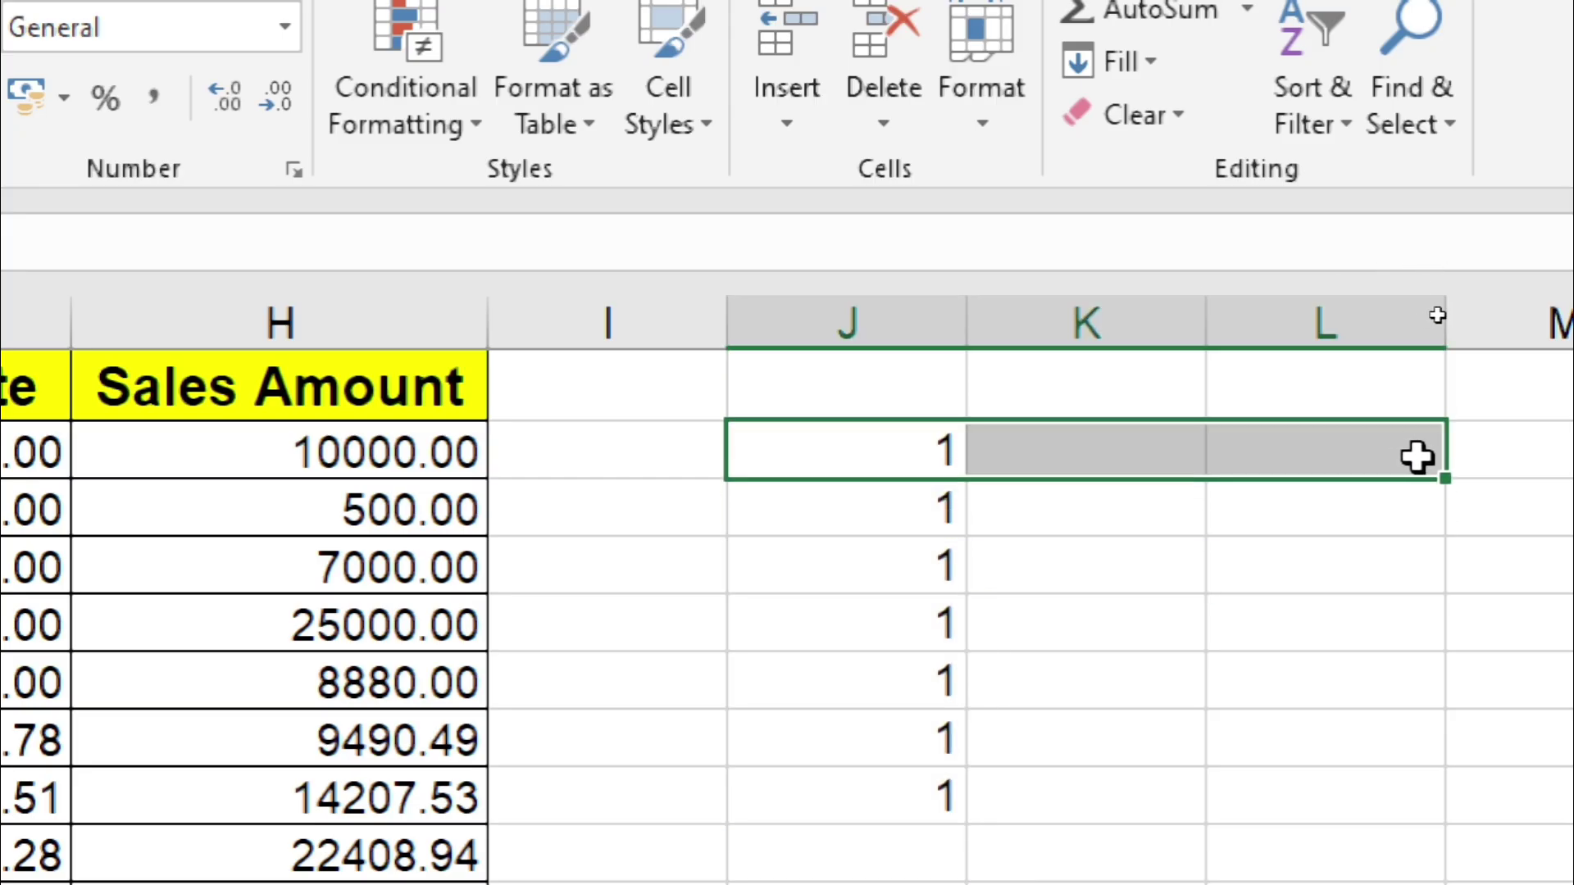
key("ctrl+r")
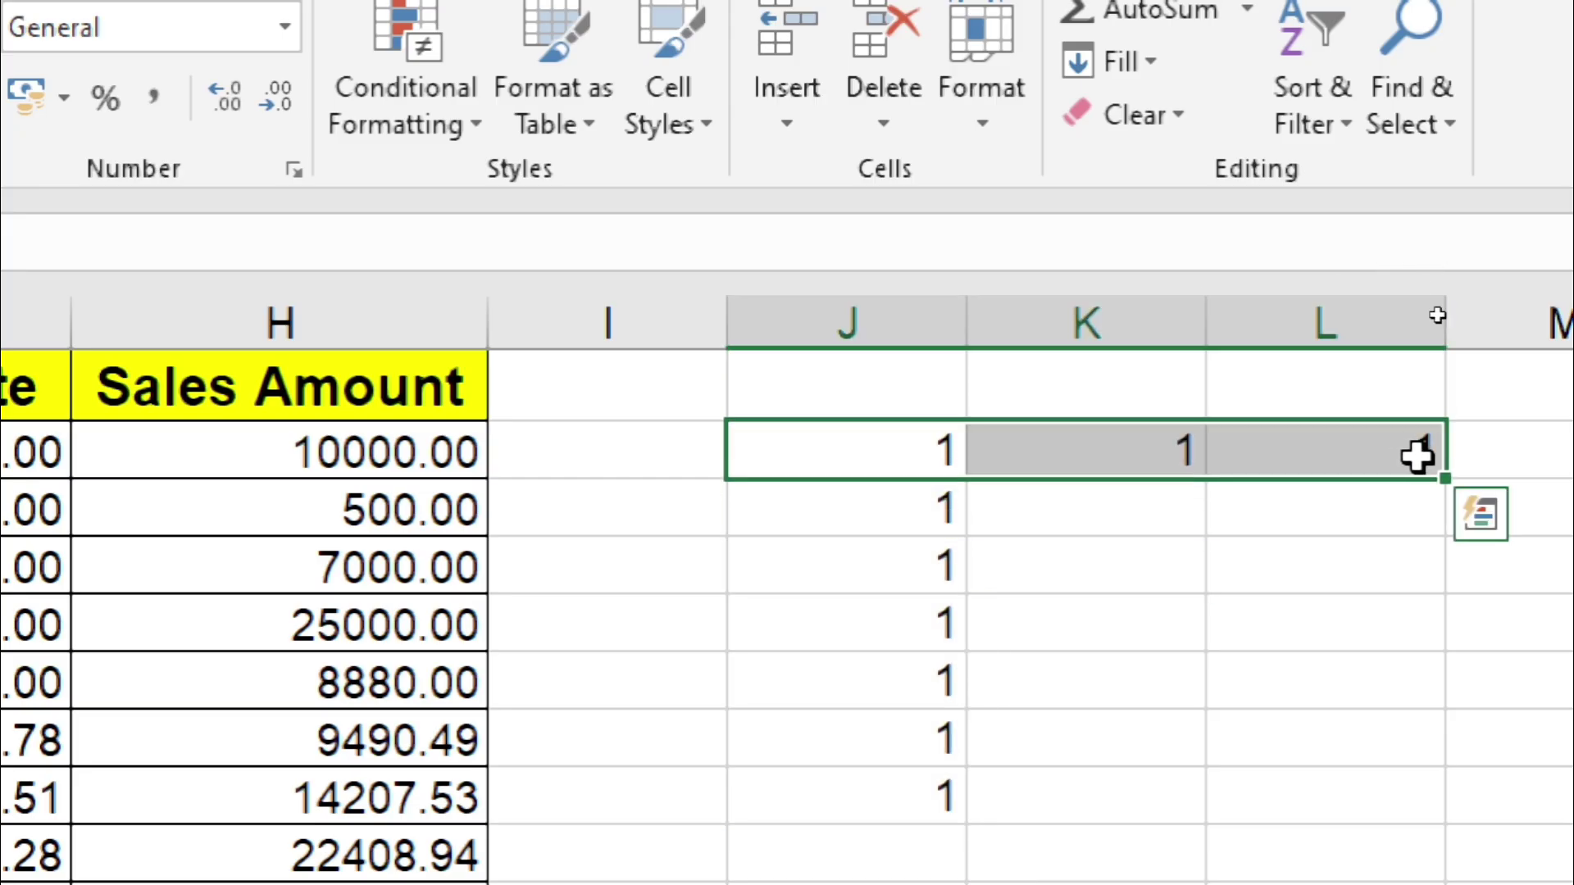
left_click(1385, 524)
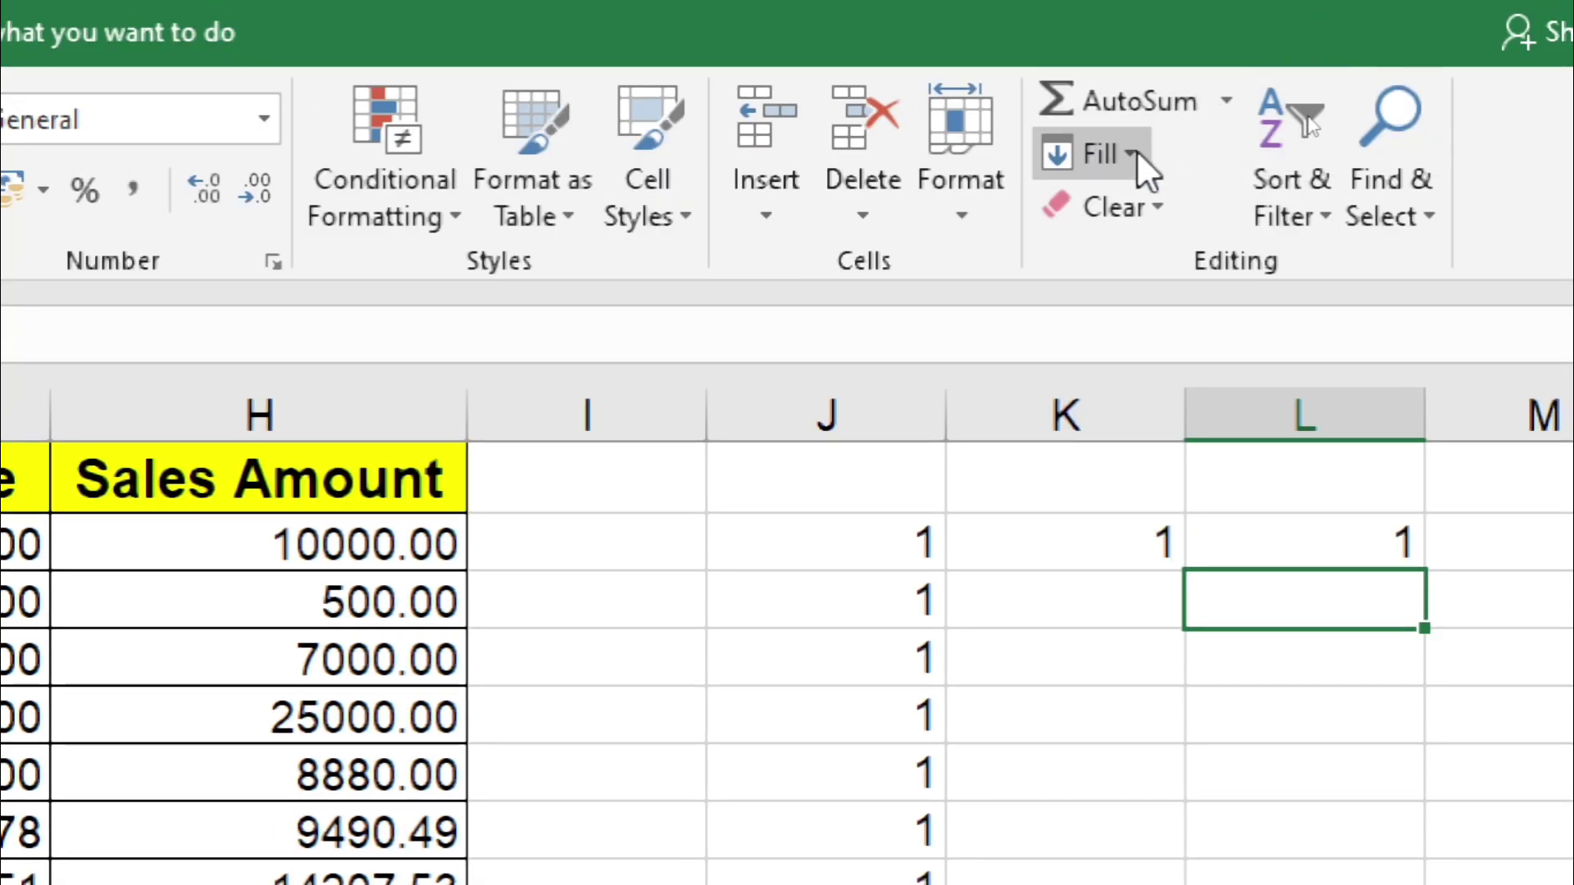
Step: Select the helper 1s from J1 across to L and down, clearing columns J to L
left_click(1118, 154)
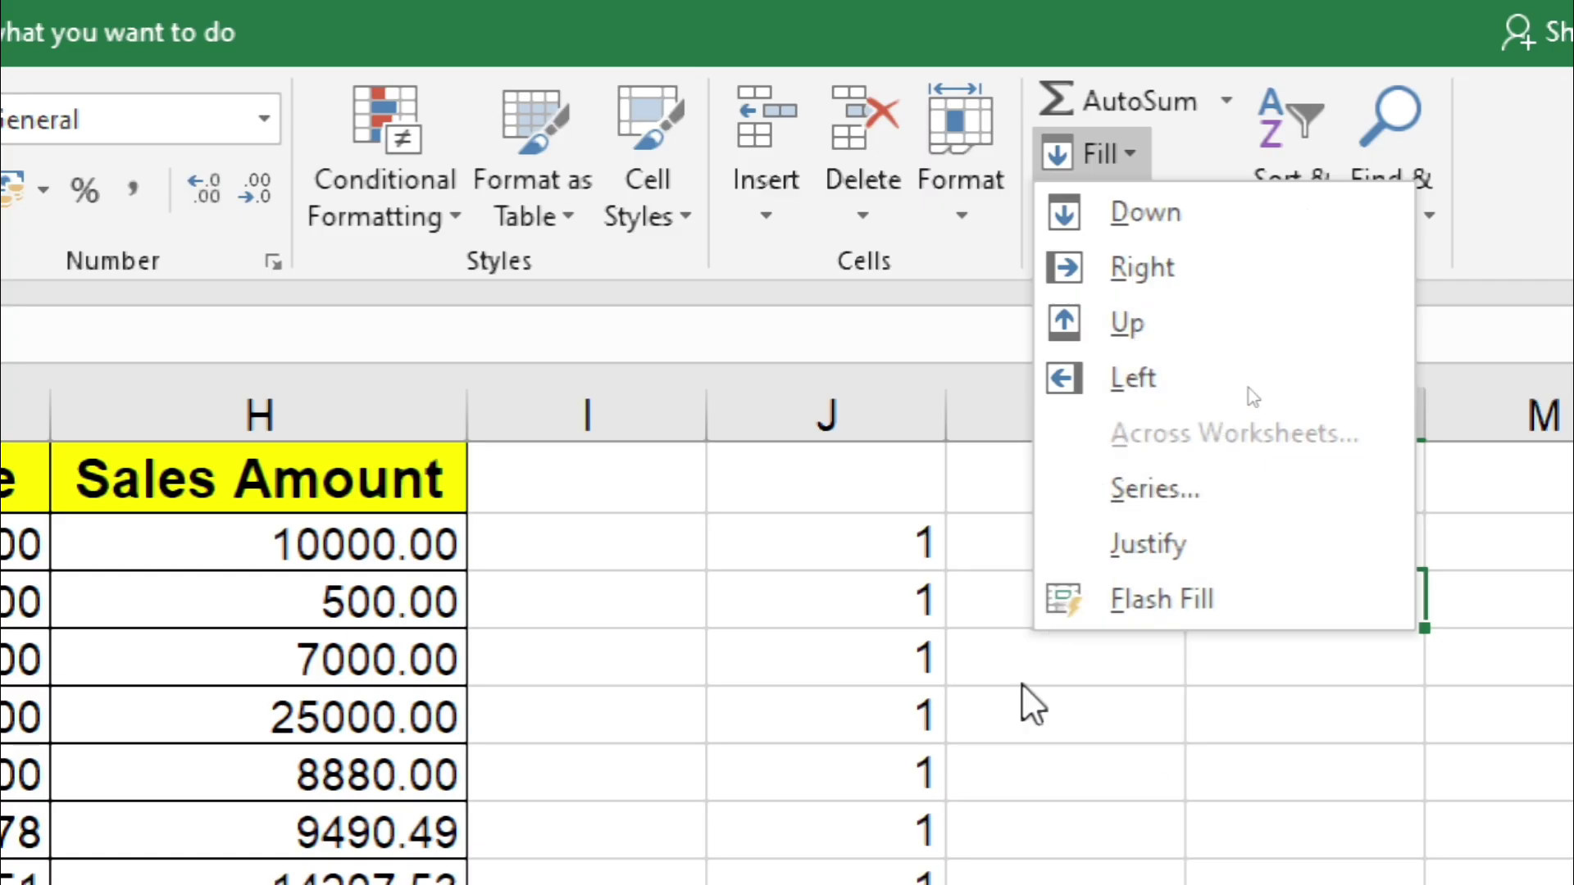
left_click(907, 558)
left_click(903, 505)
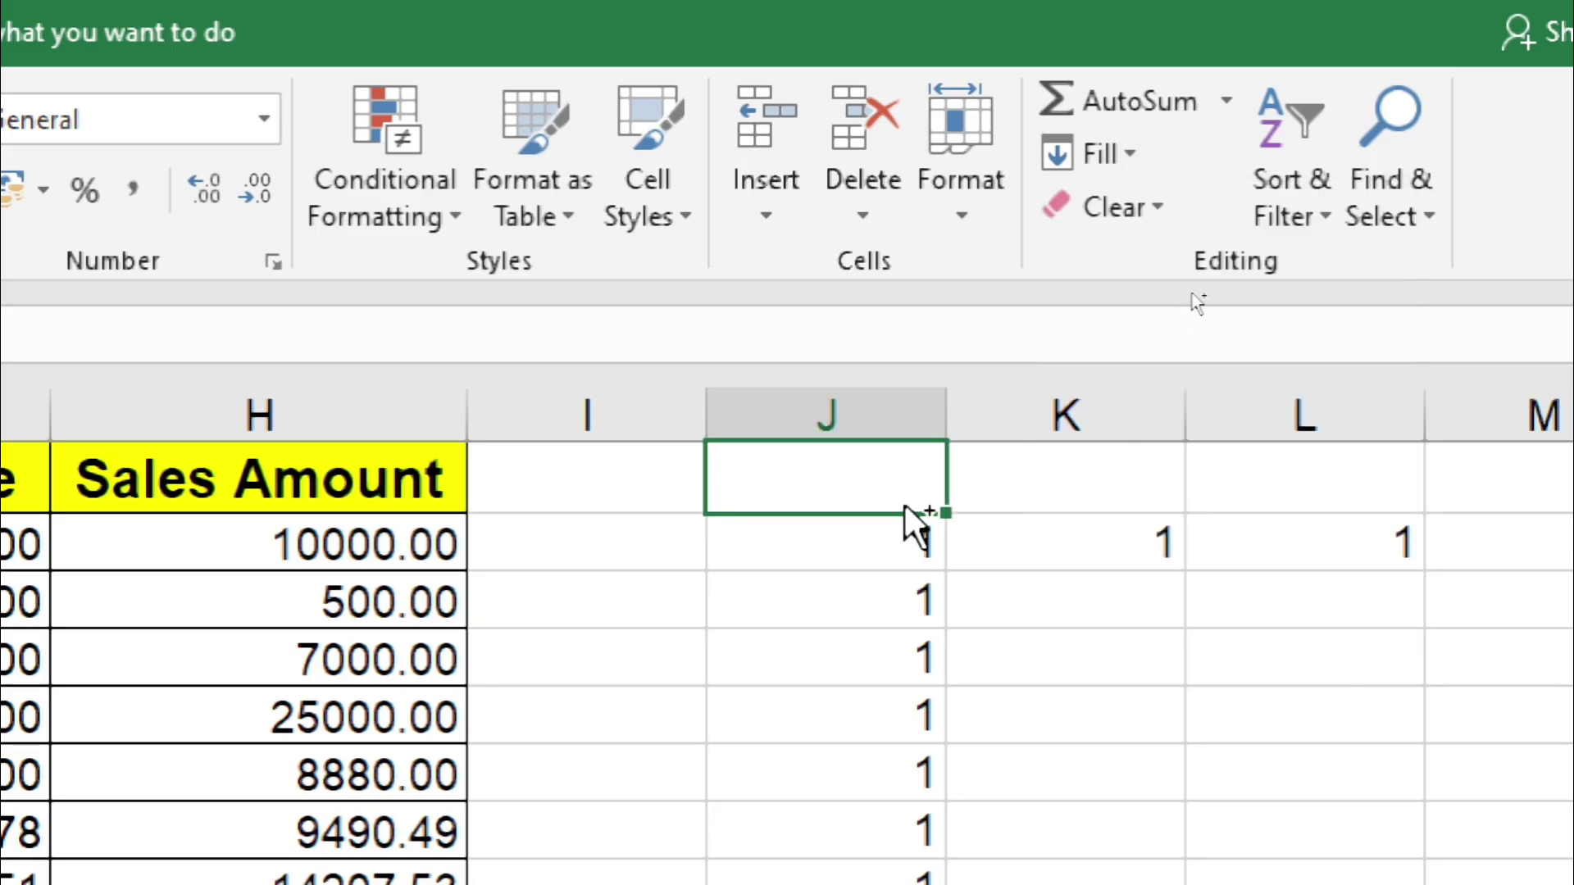
key("ctrl+shift+Right")
key("ctrl+shift+Down")
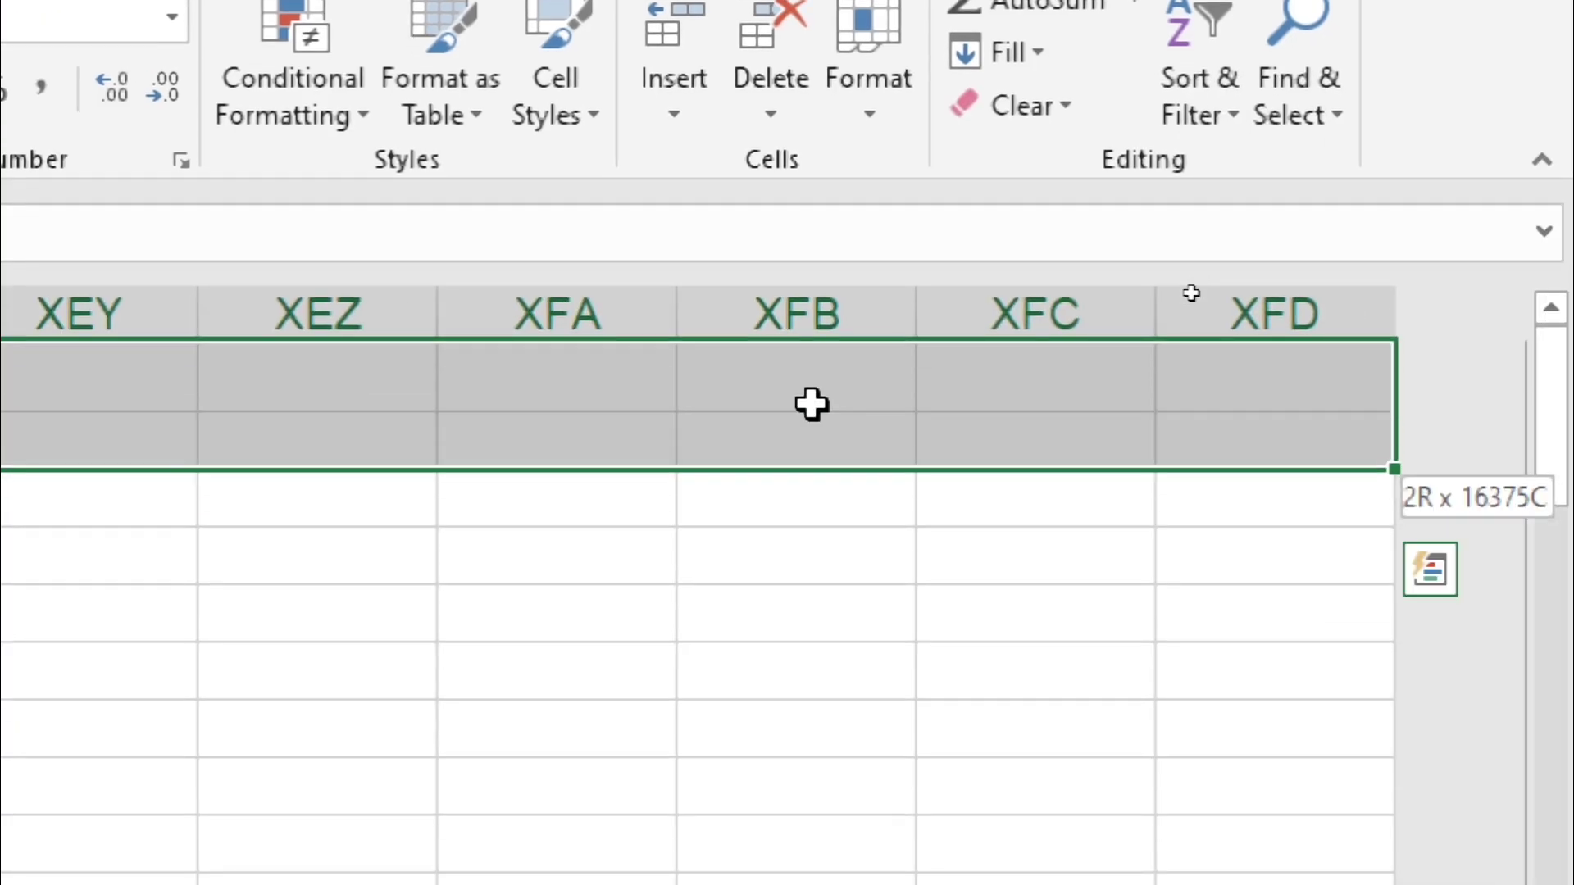
key("ctrl+shift+Down")
key("ctrl+shift+Down")
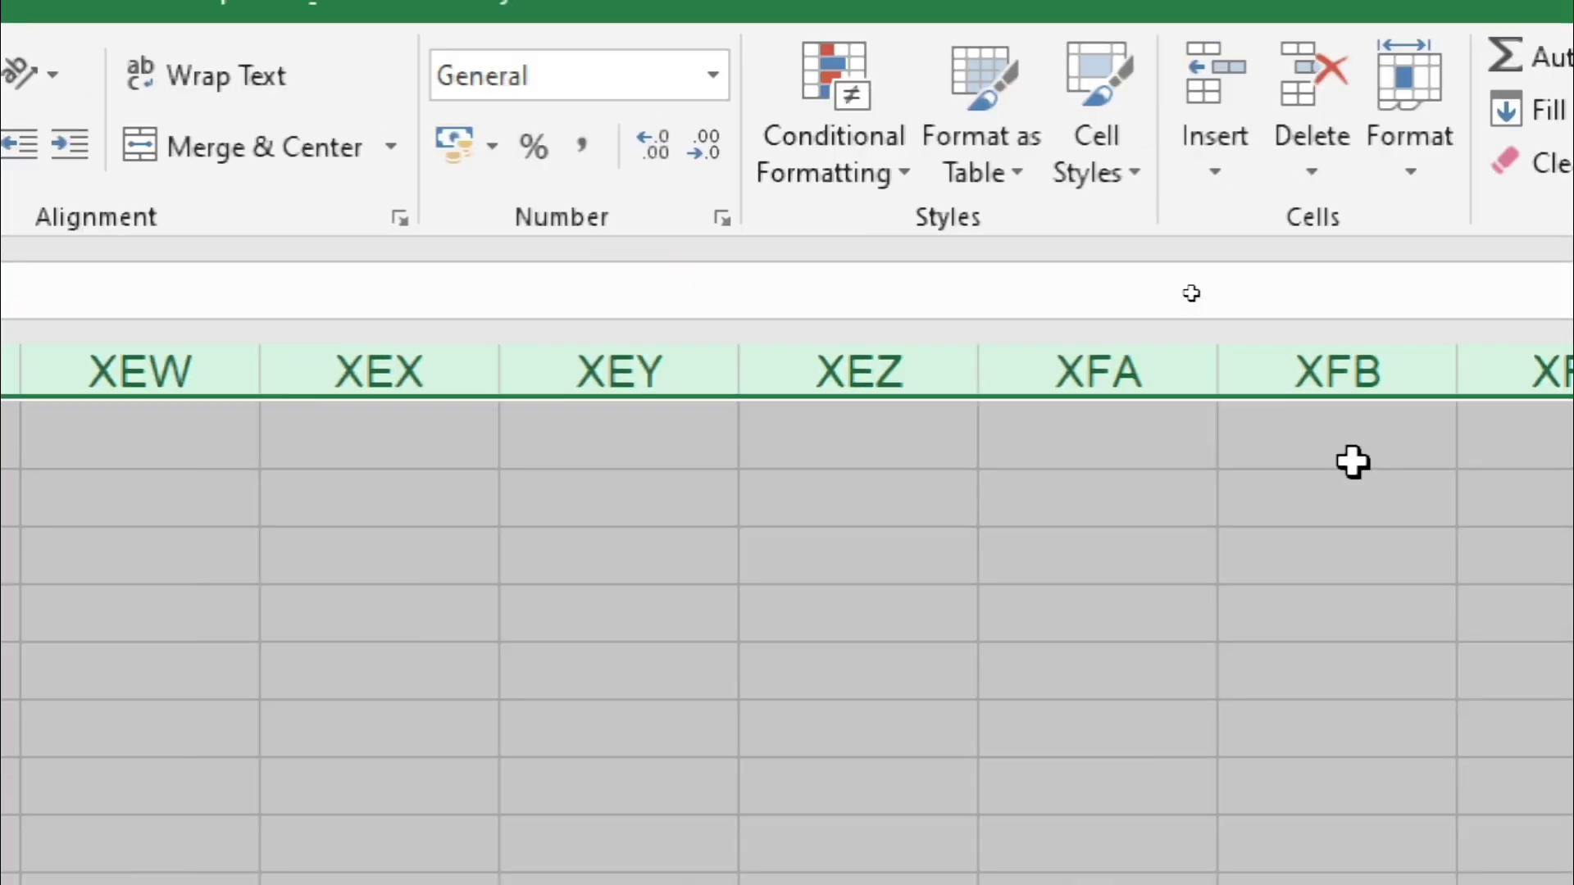
key("ctrl+BackSpace")
key("ctrl+Left")
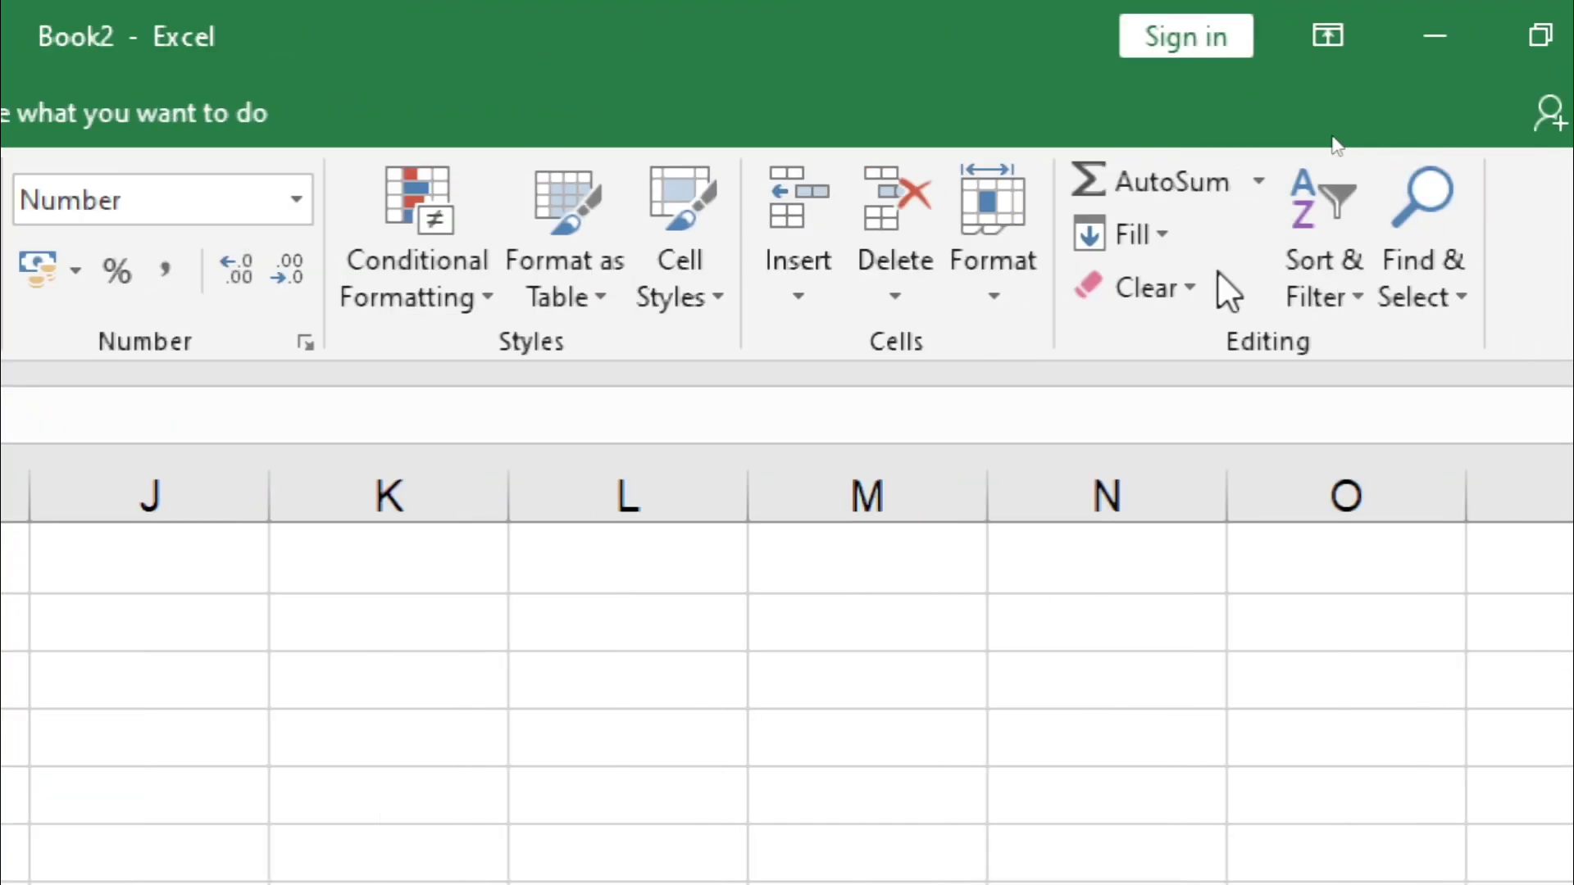
left_click(1138, 235)
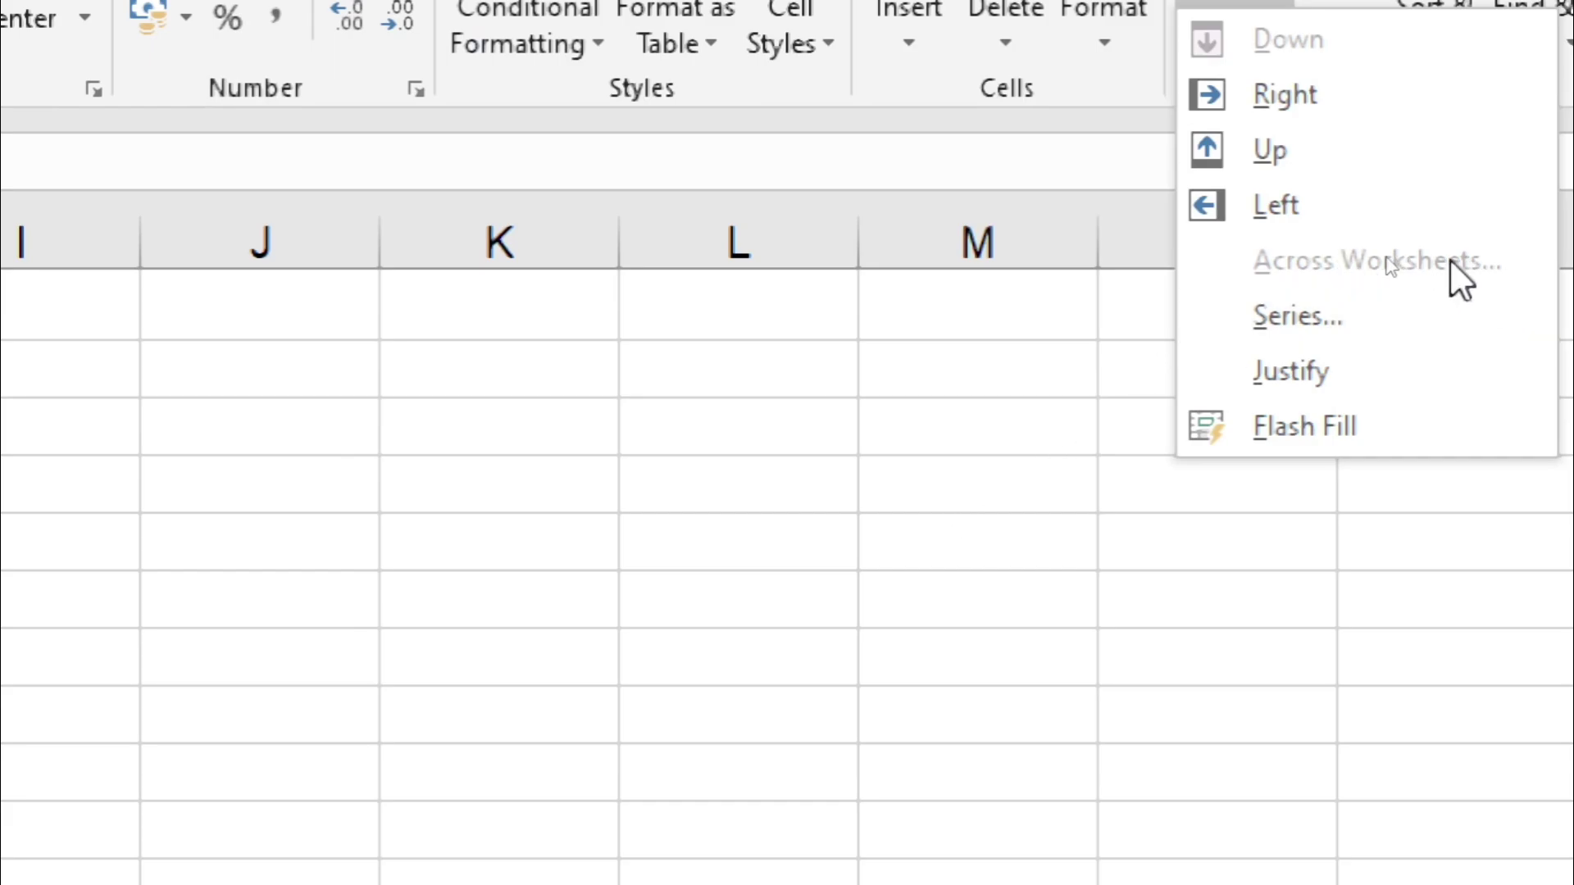
left_click(971, 377)
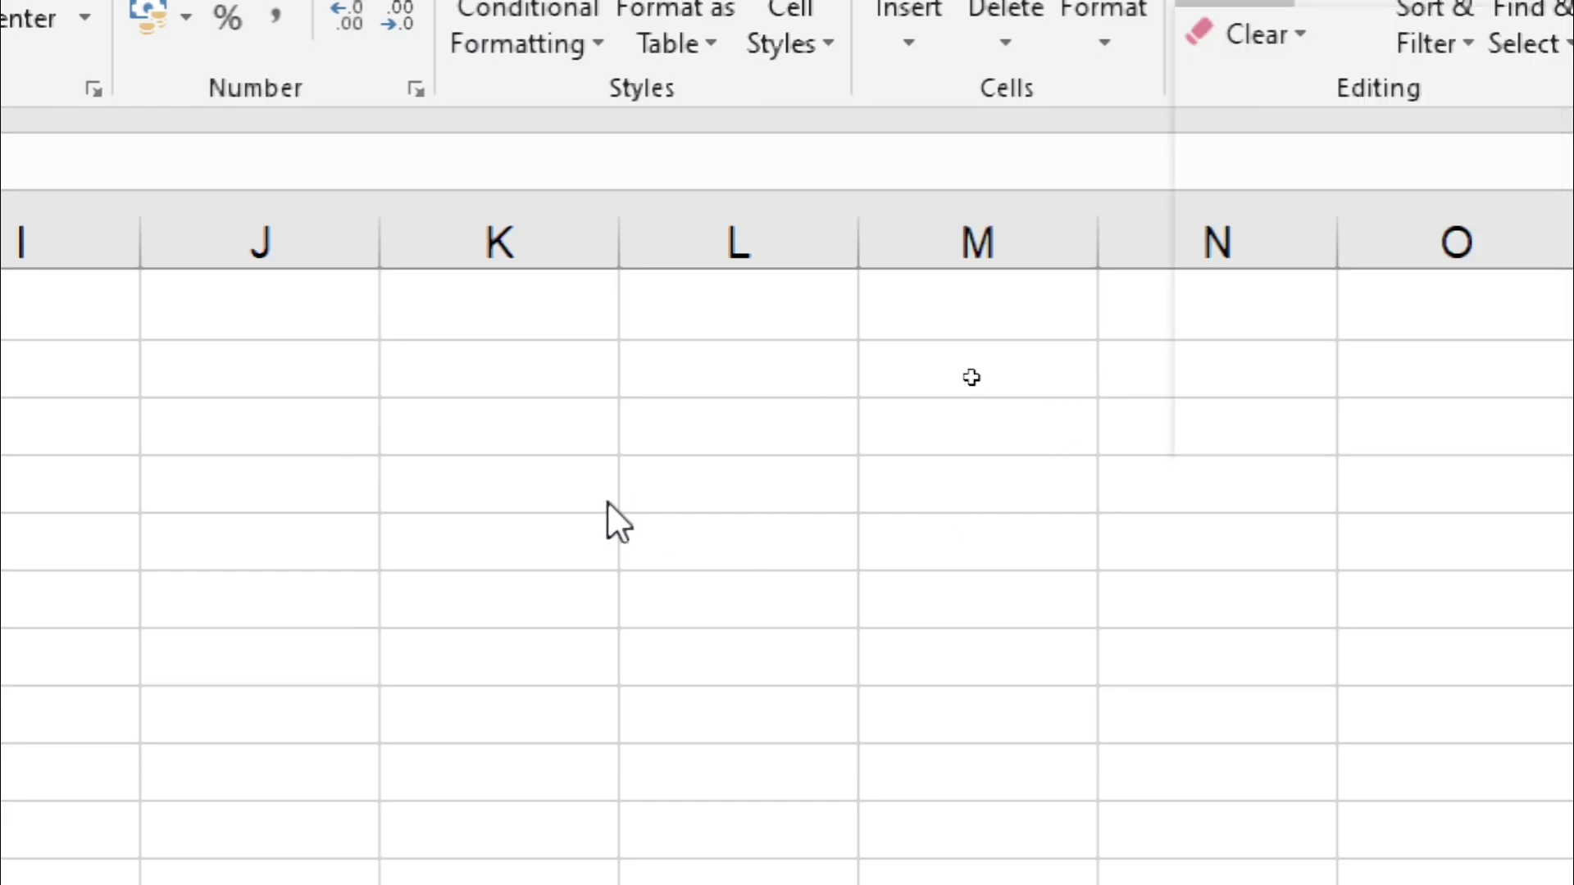
key("ctrl+minus")
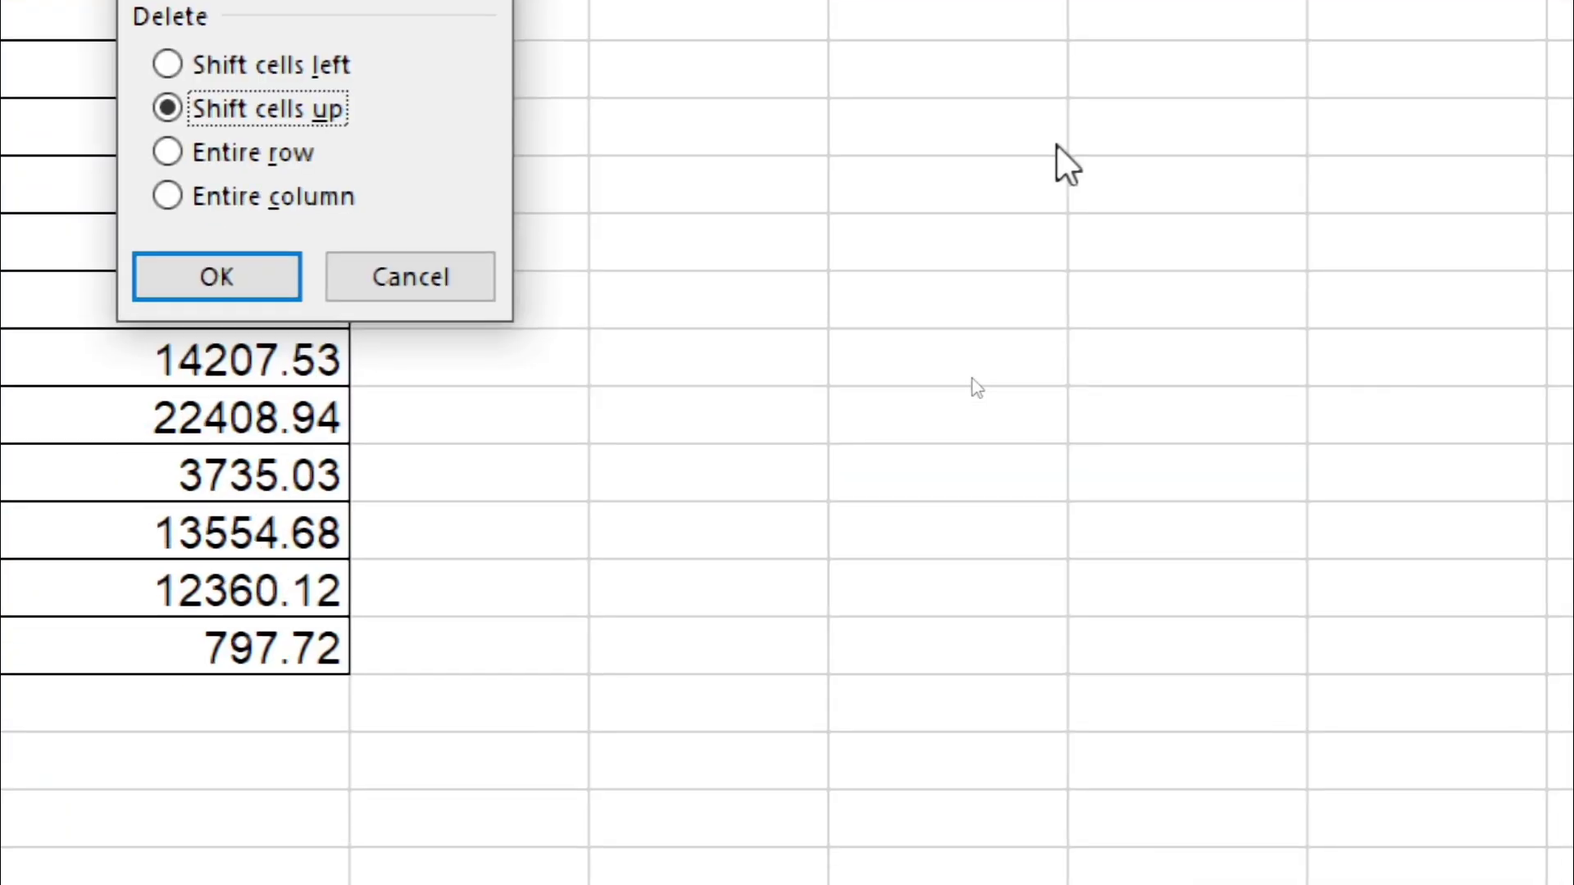
left_click(408, 256)
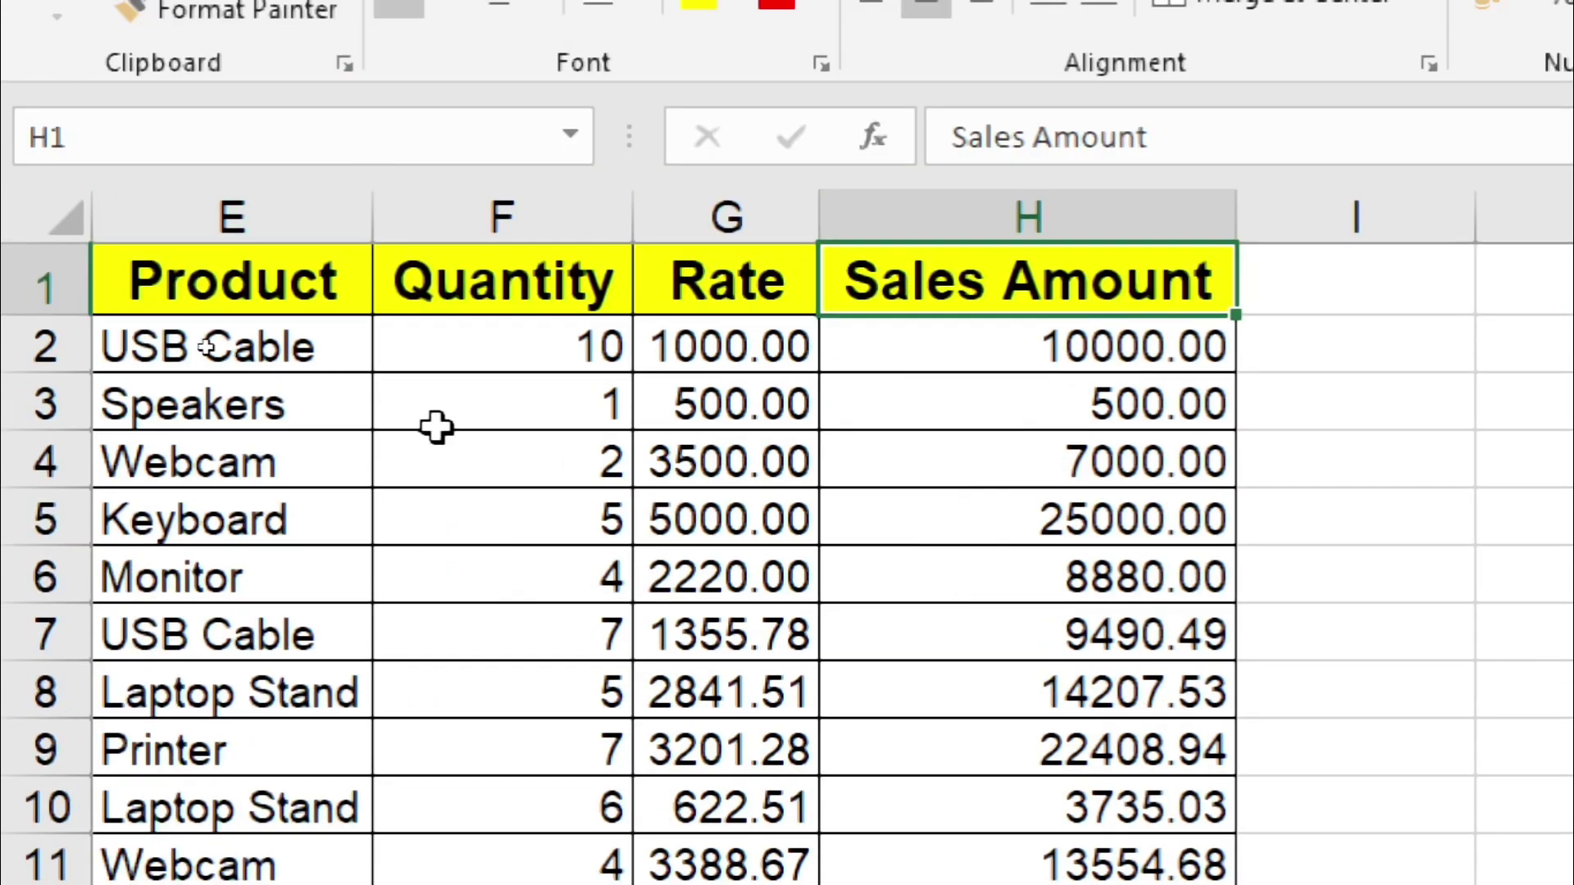
left_click(402, 232)
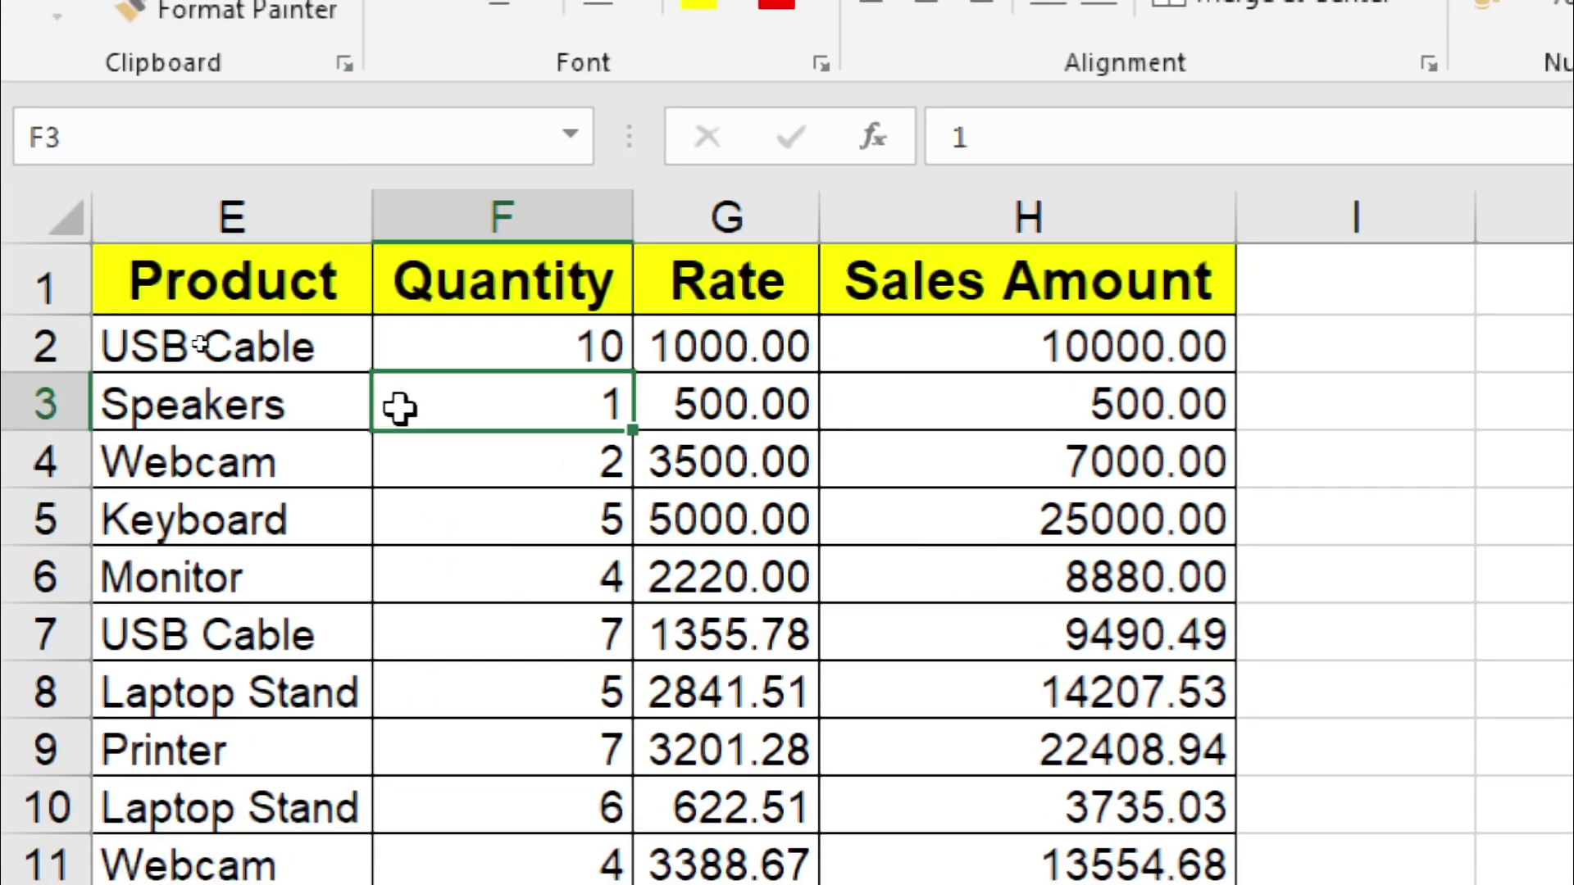
key("Left")
key("Left")
key("Left")
key("Left")
key("Left")
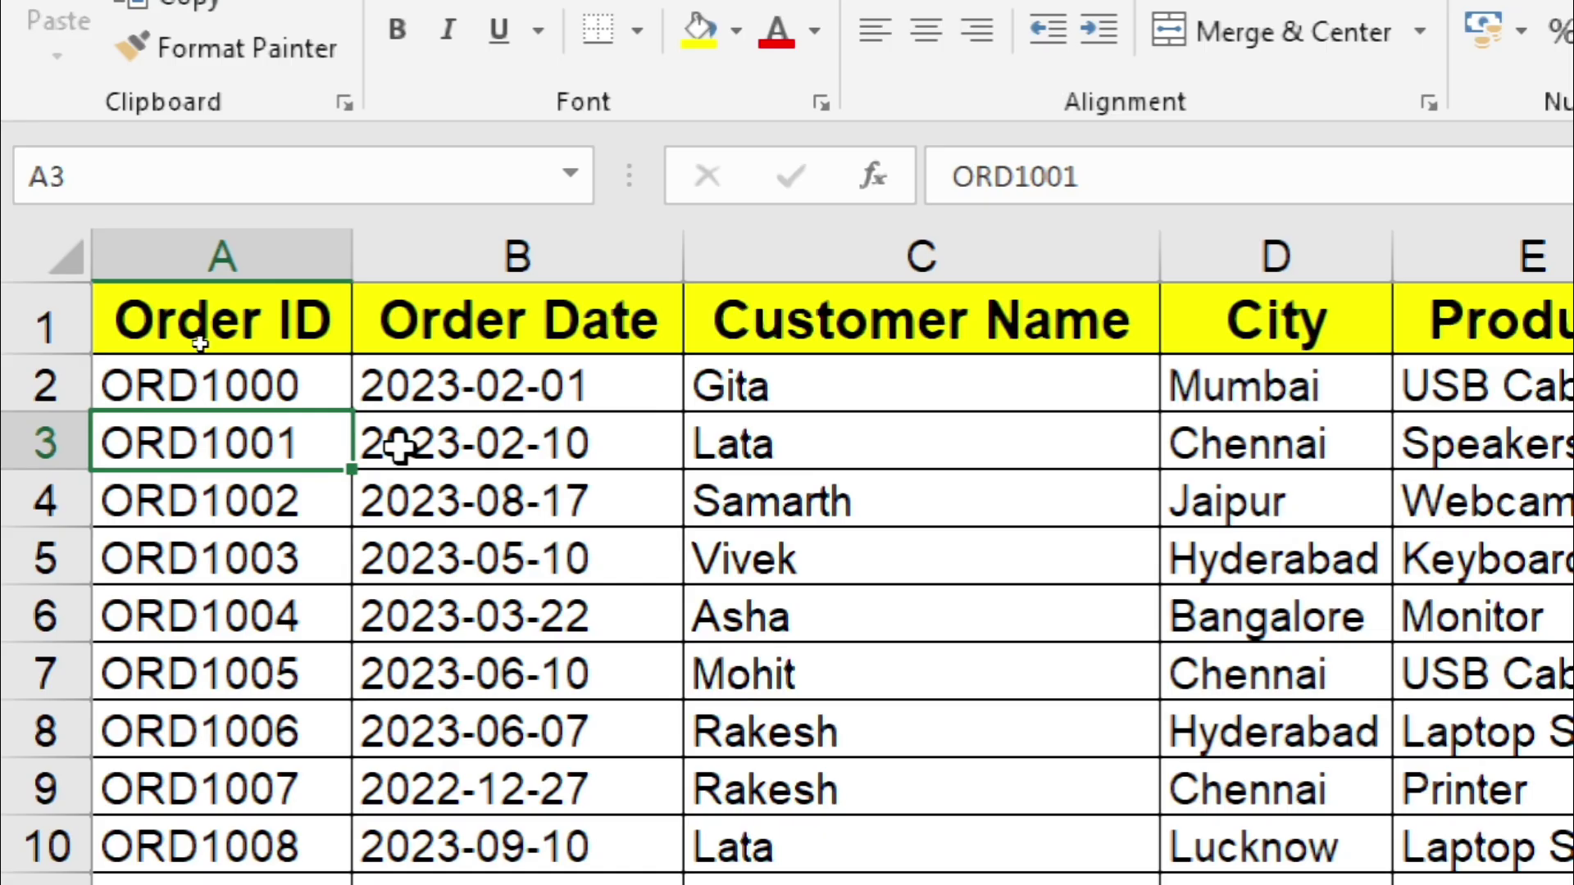
key("ctrl+minus")
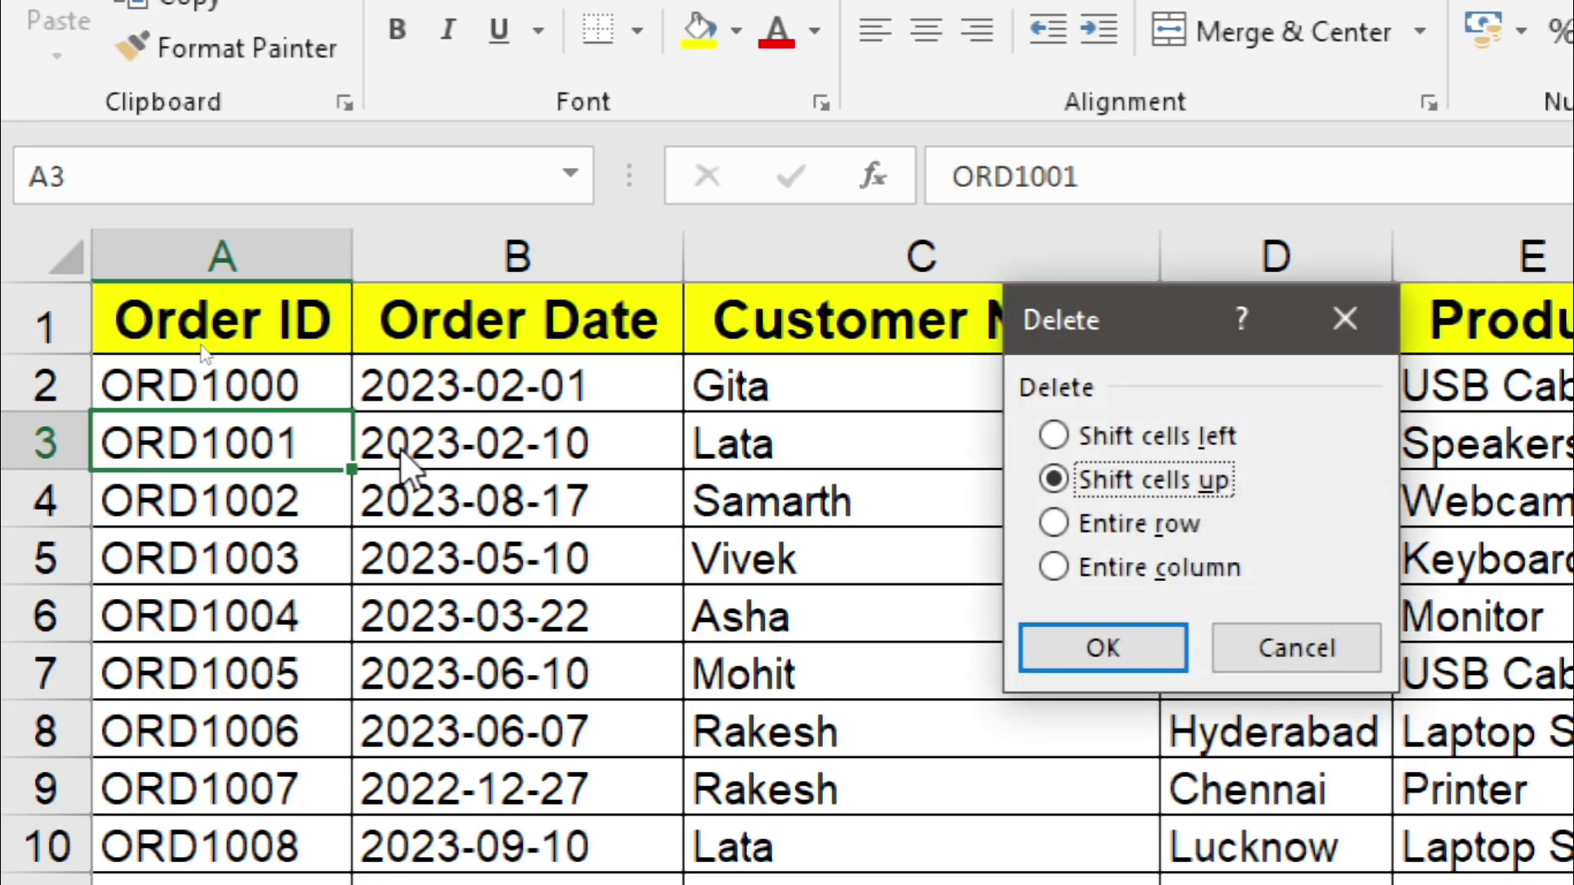
key("Escape")
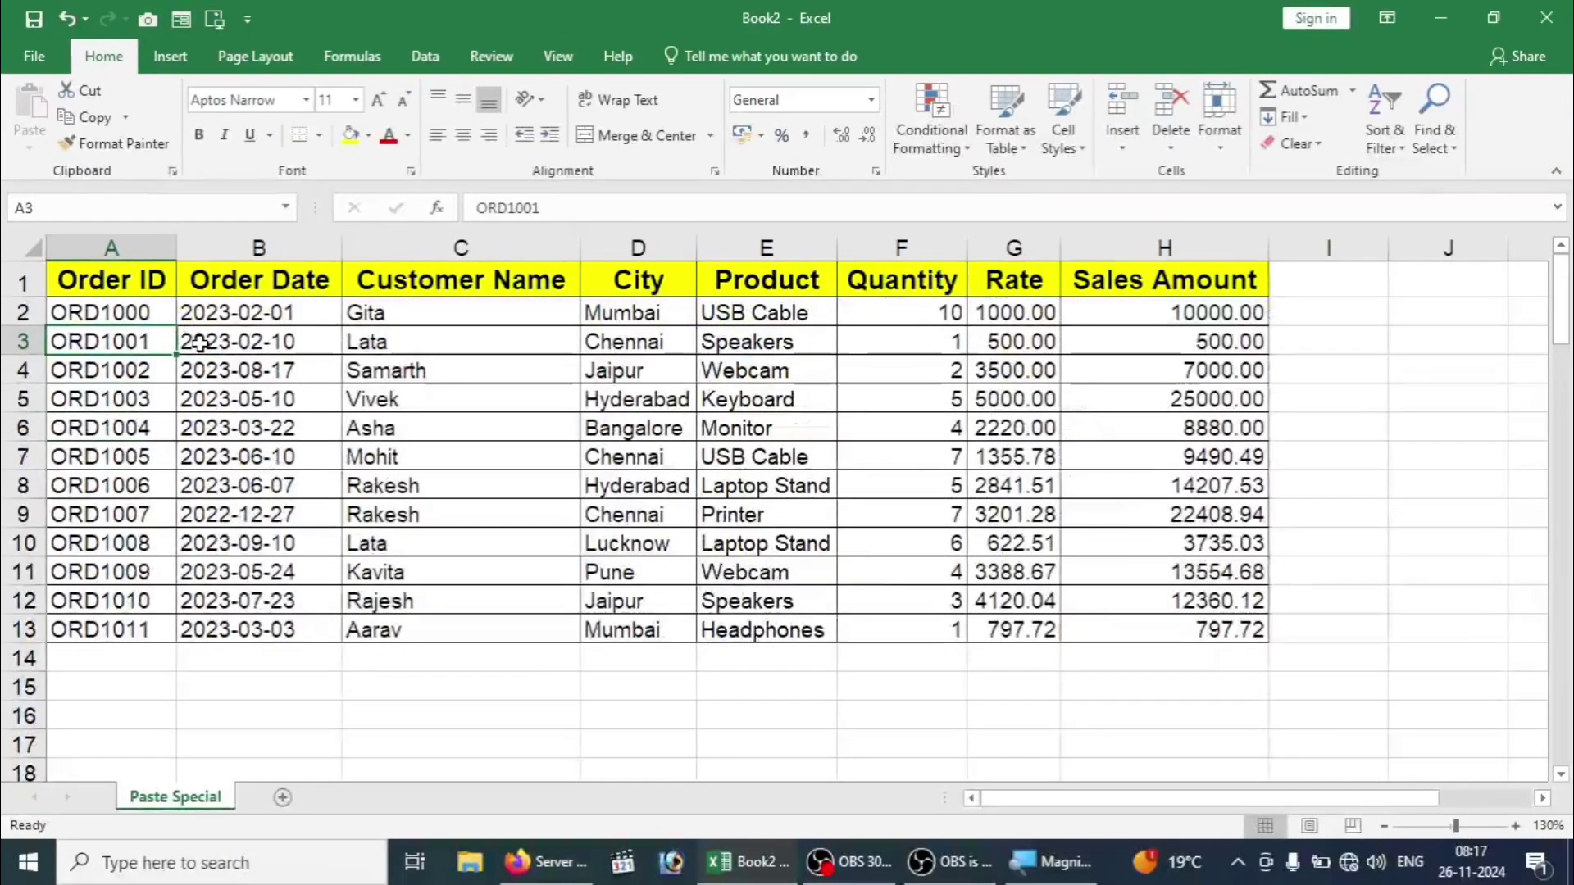
left_click(916, 664)
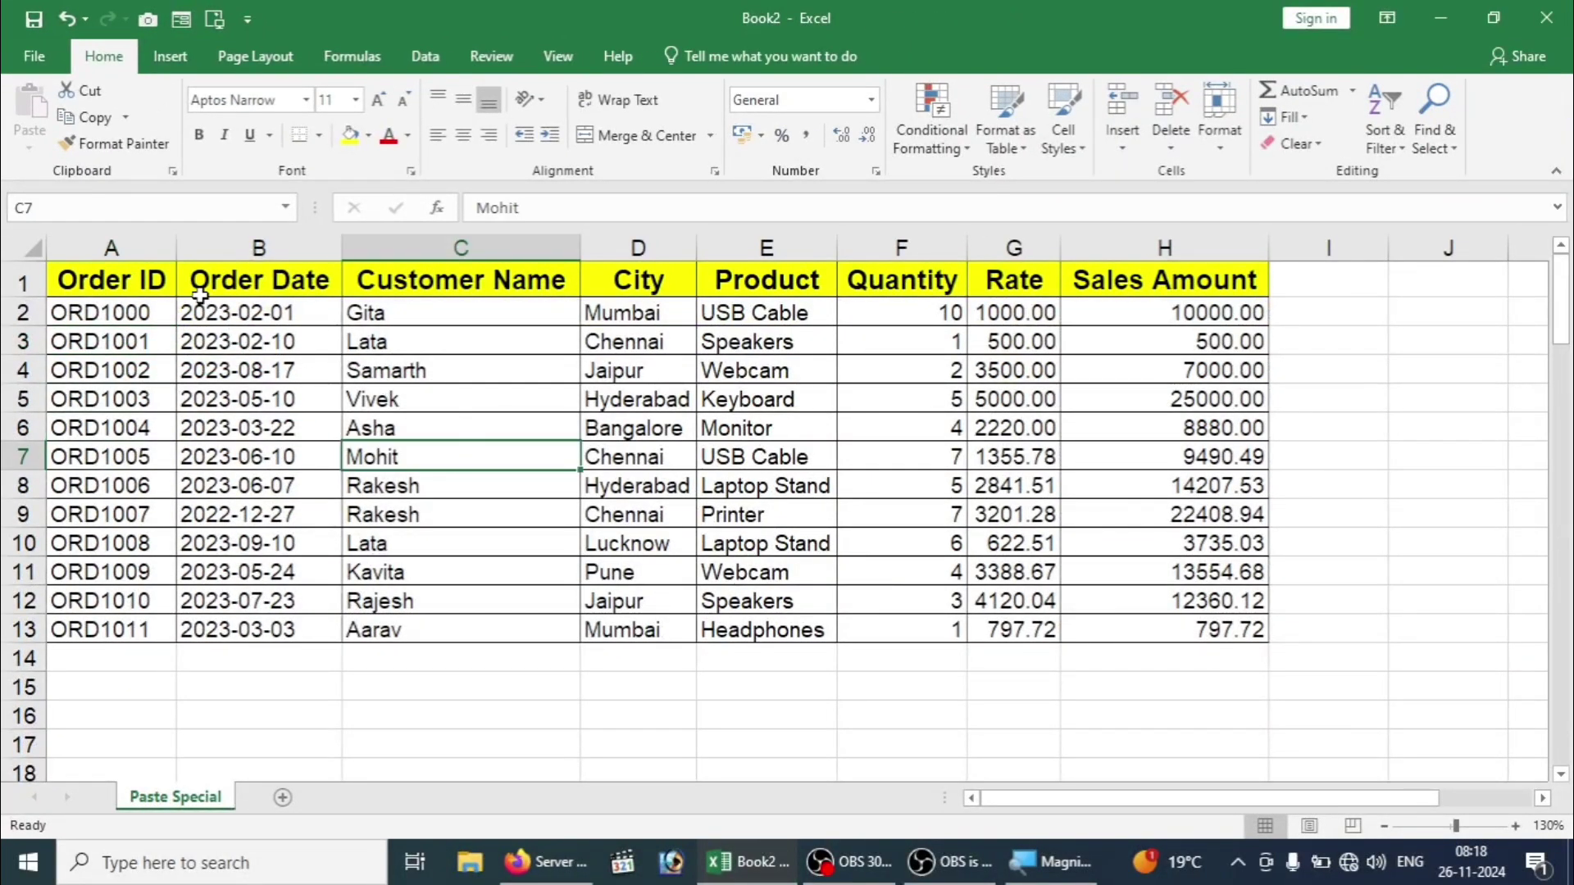
left_click_drag(155, 282, 1166, 617)
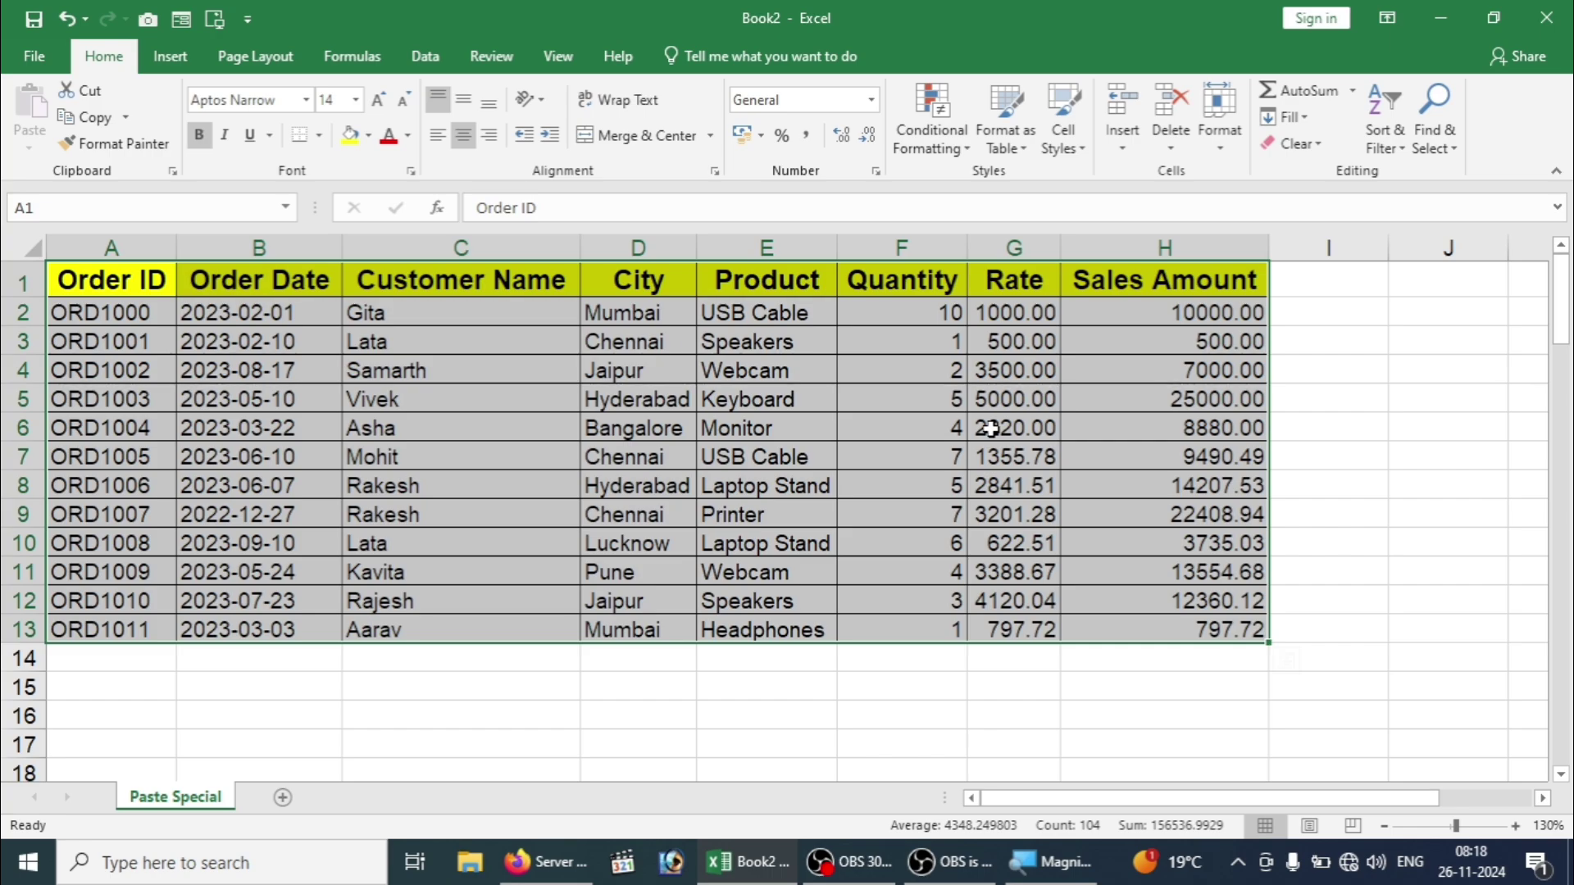
left_click(795, 423)
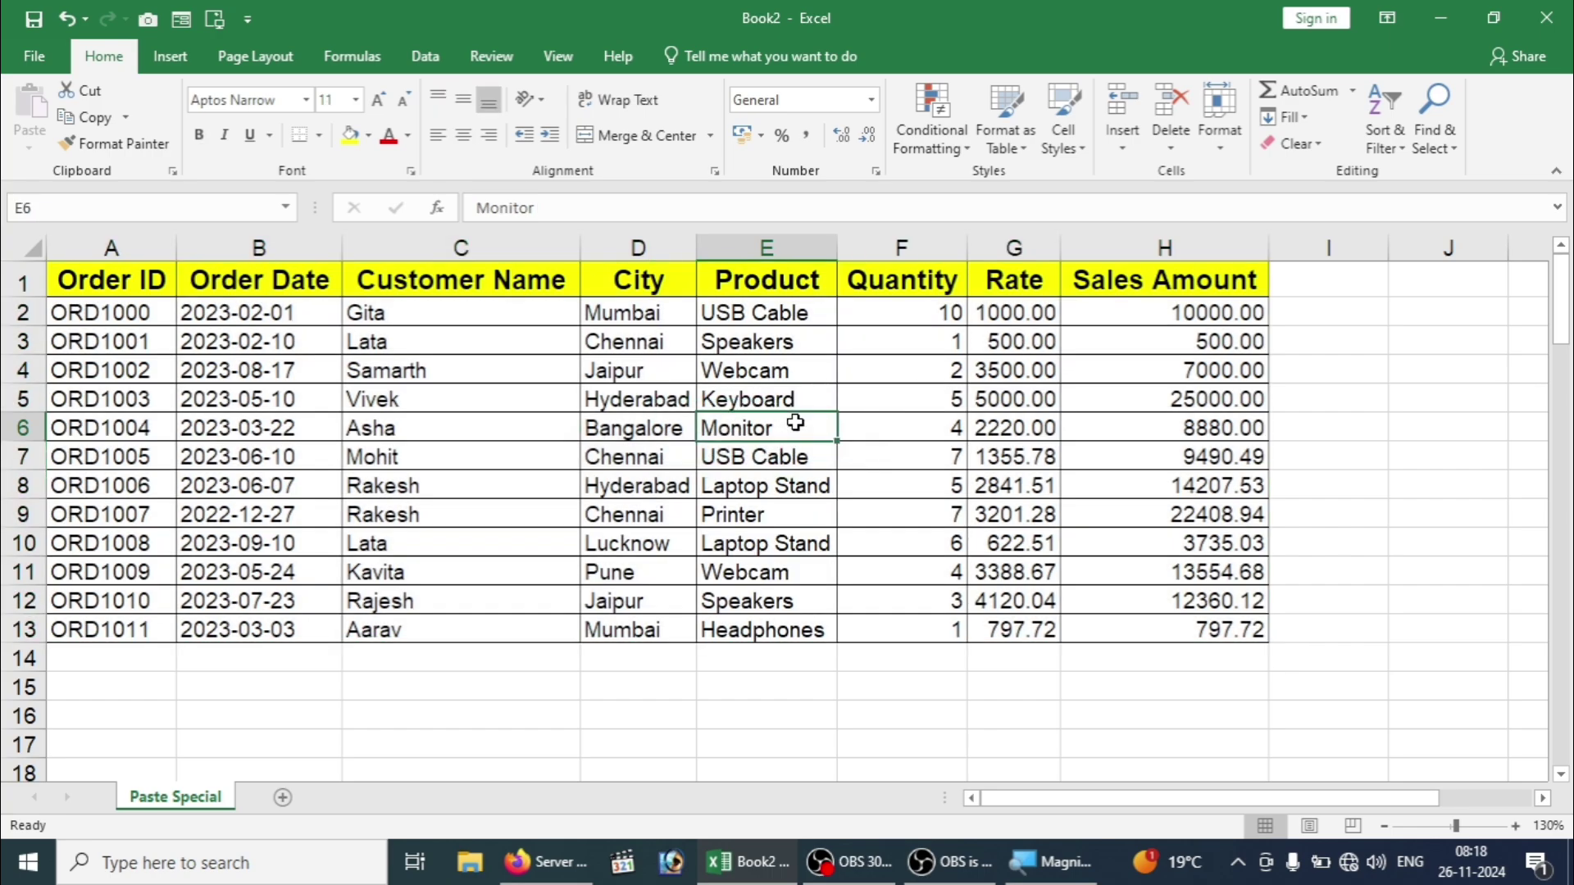
left_click(465, 399)
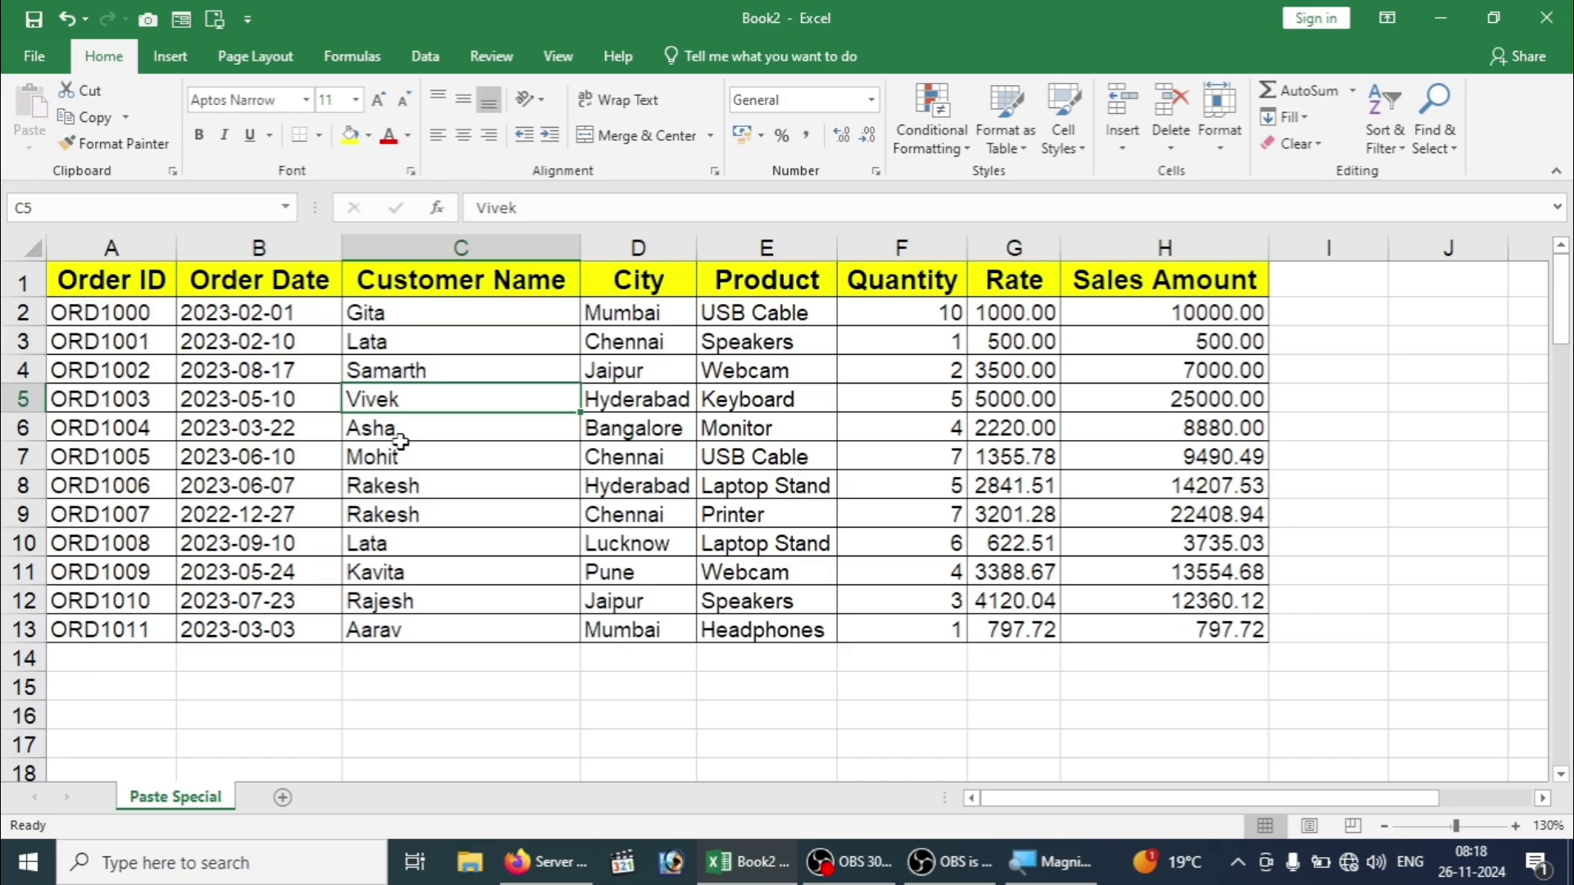
left_click(278, 573)
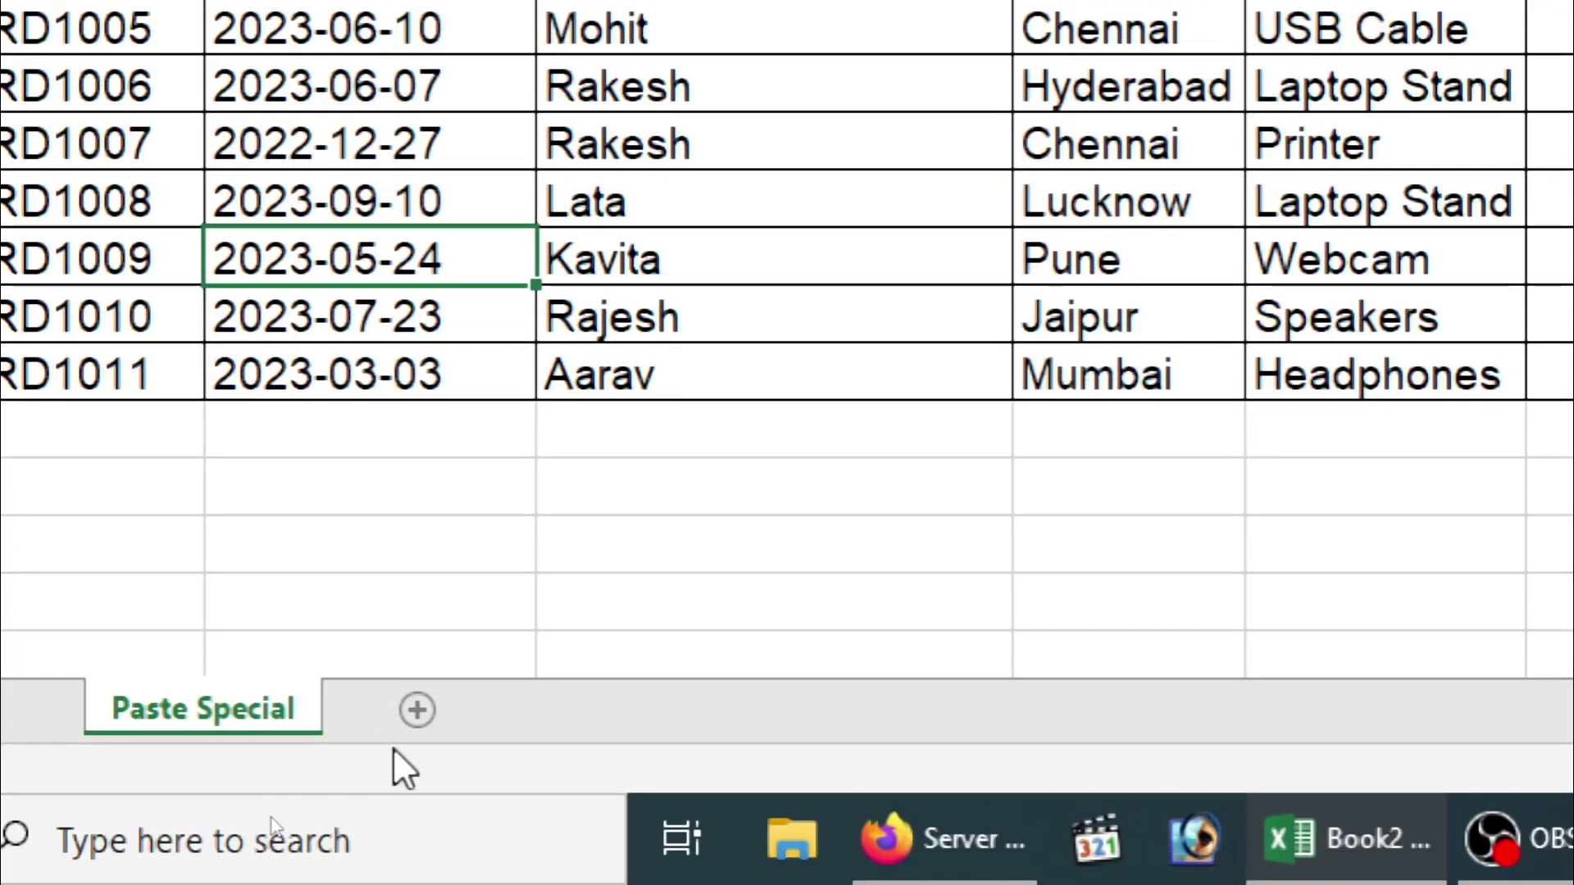
Step: Add Sheet2, then select the whole sales table on the Paste Special sheet
left_click(404, 728)
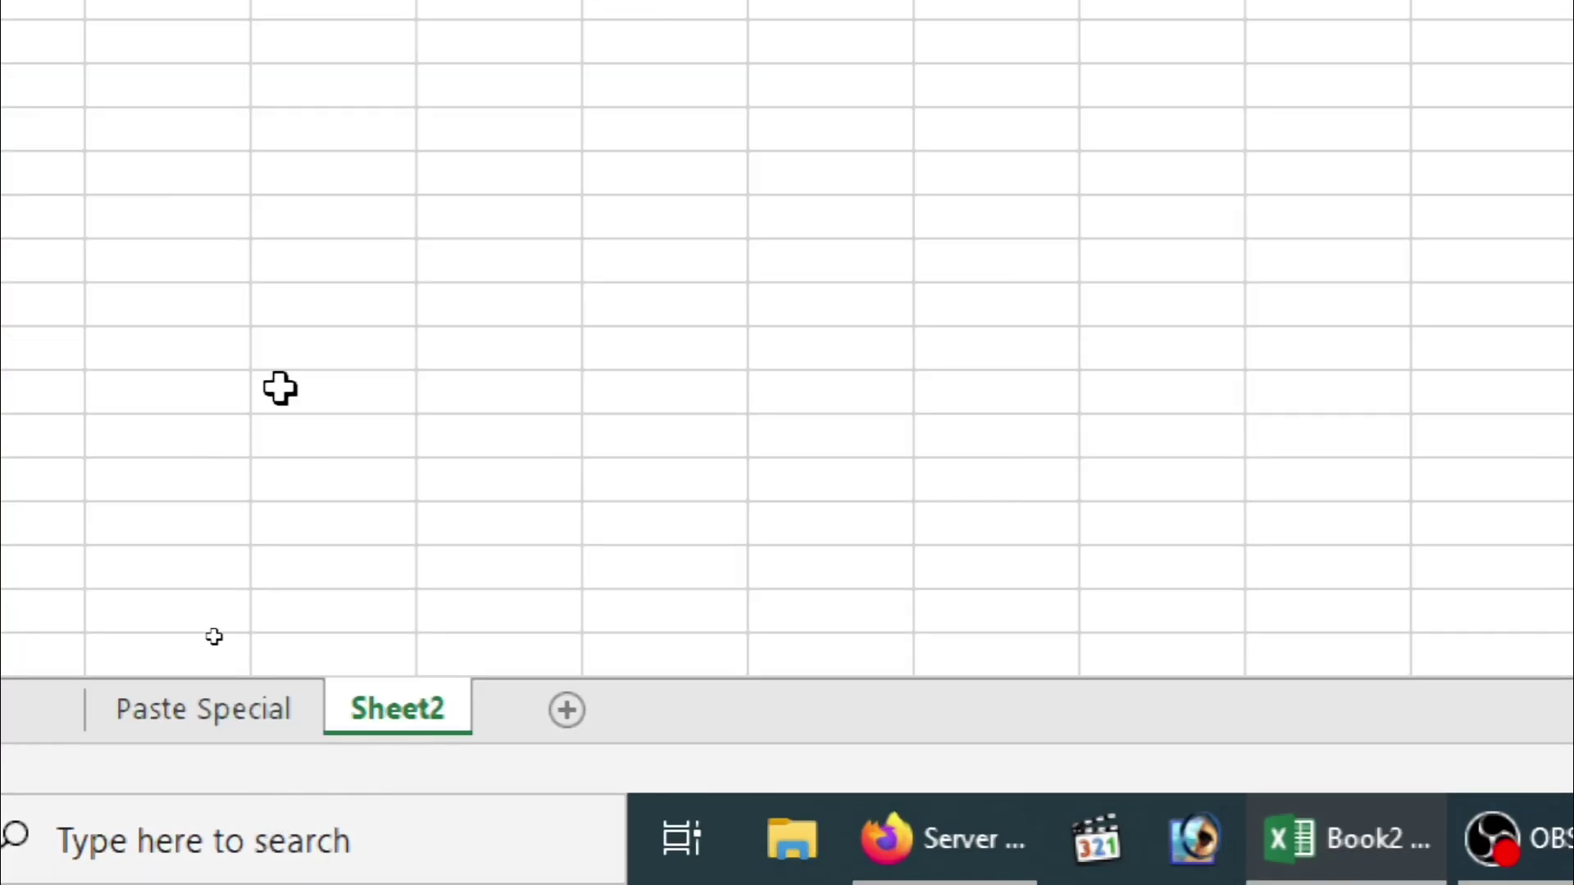
left_click(232, 706)
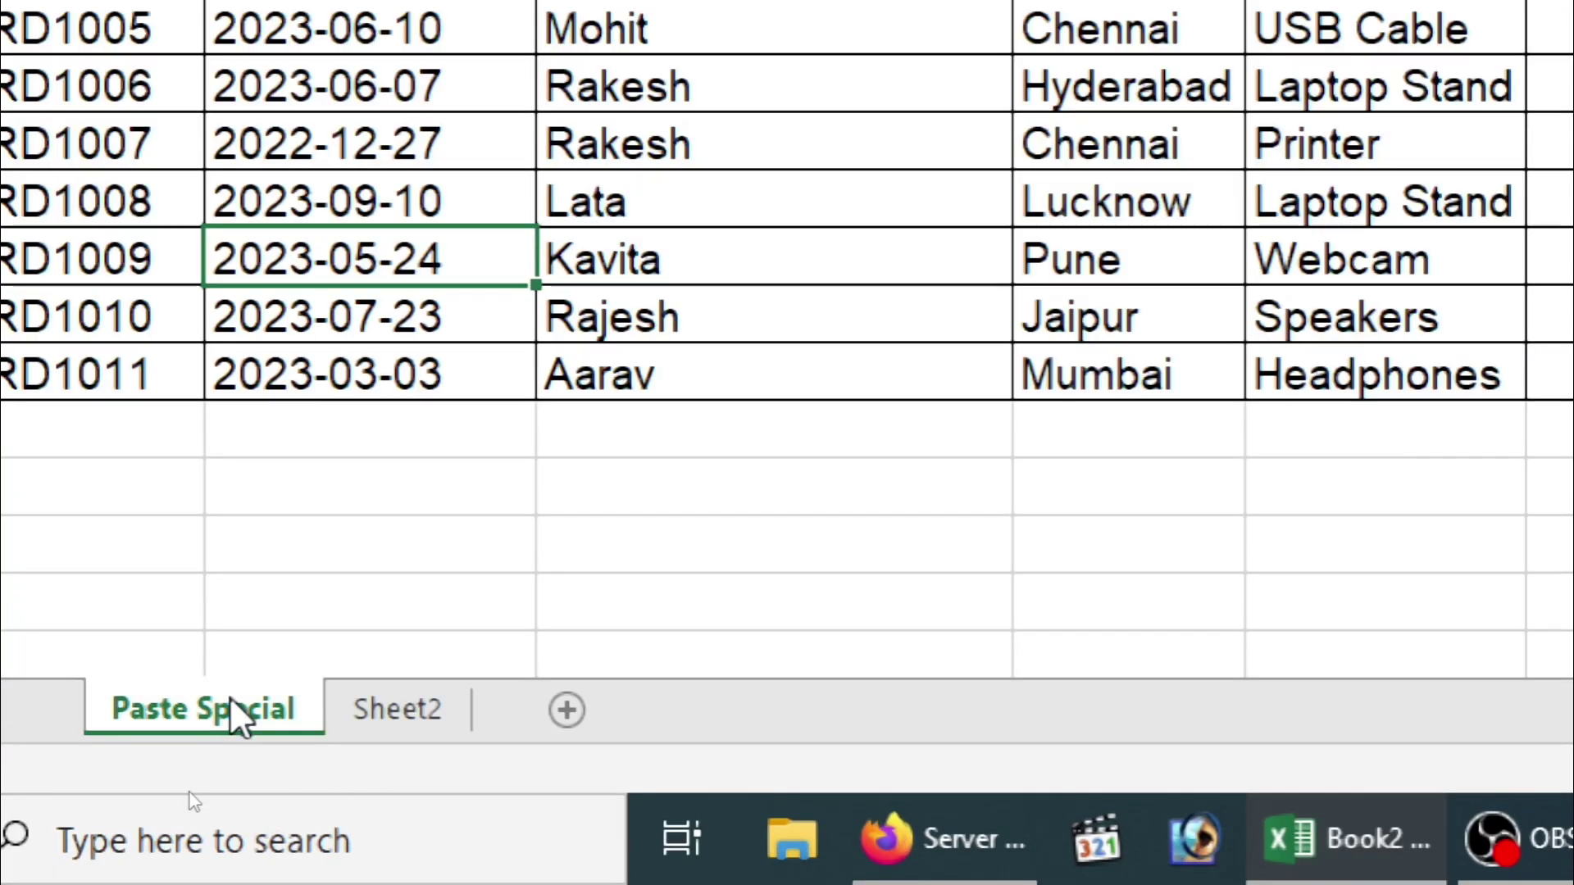
left_click(303, 82)
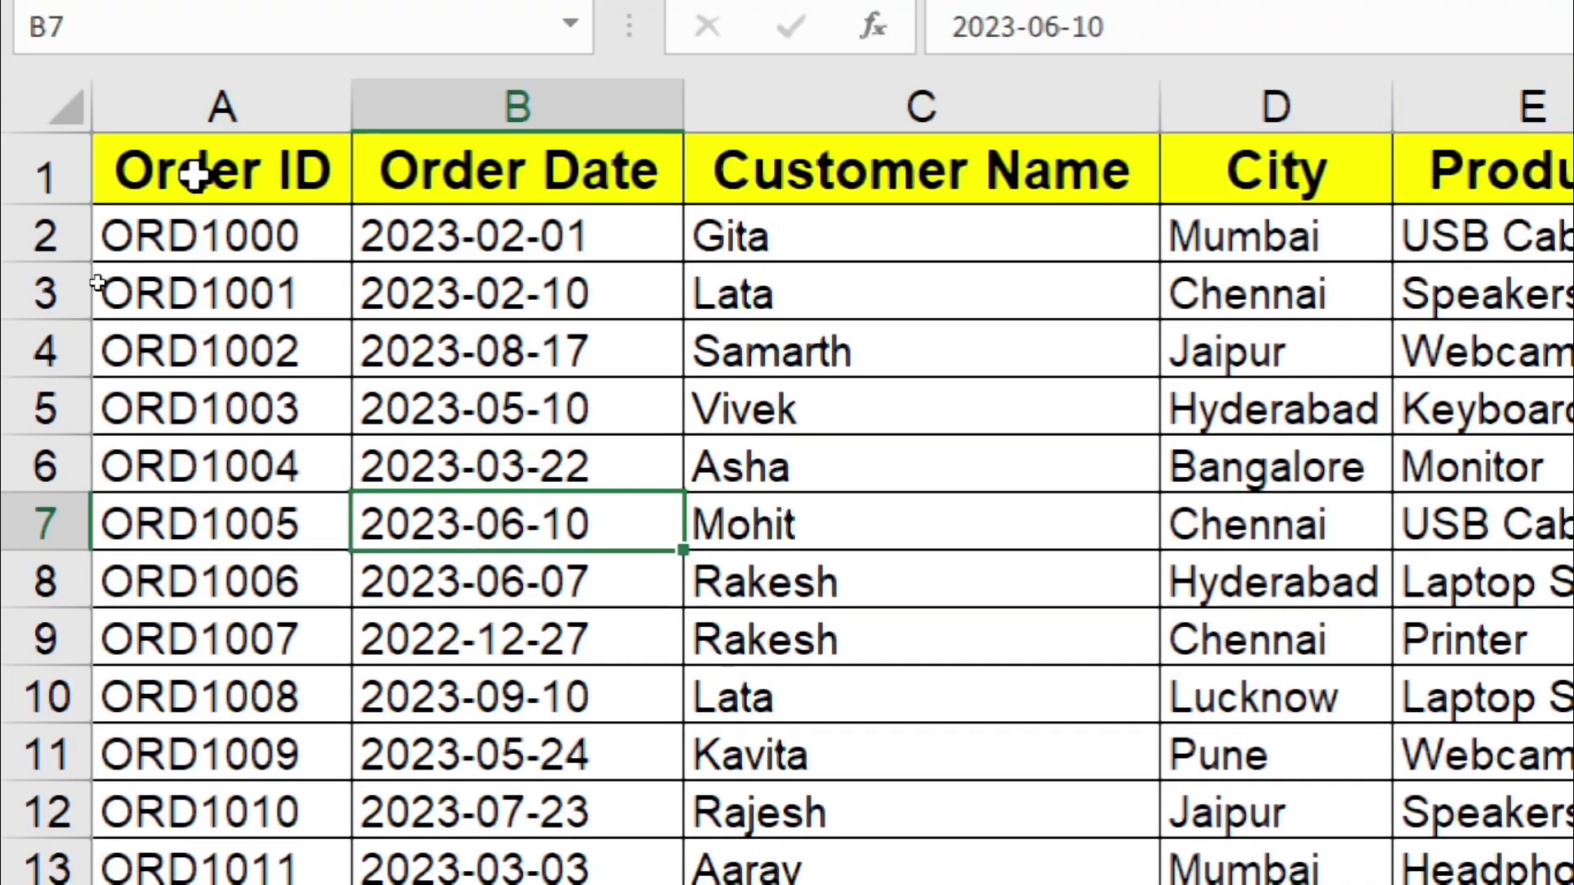
left_click(195, 175)
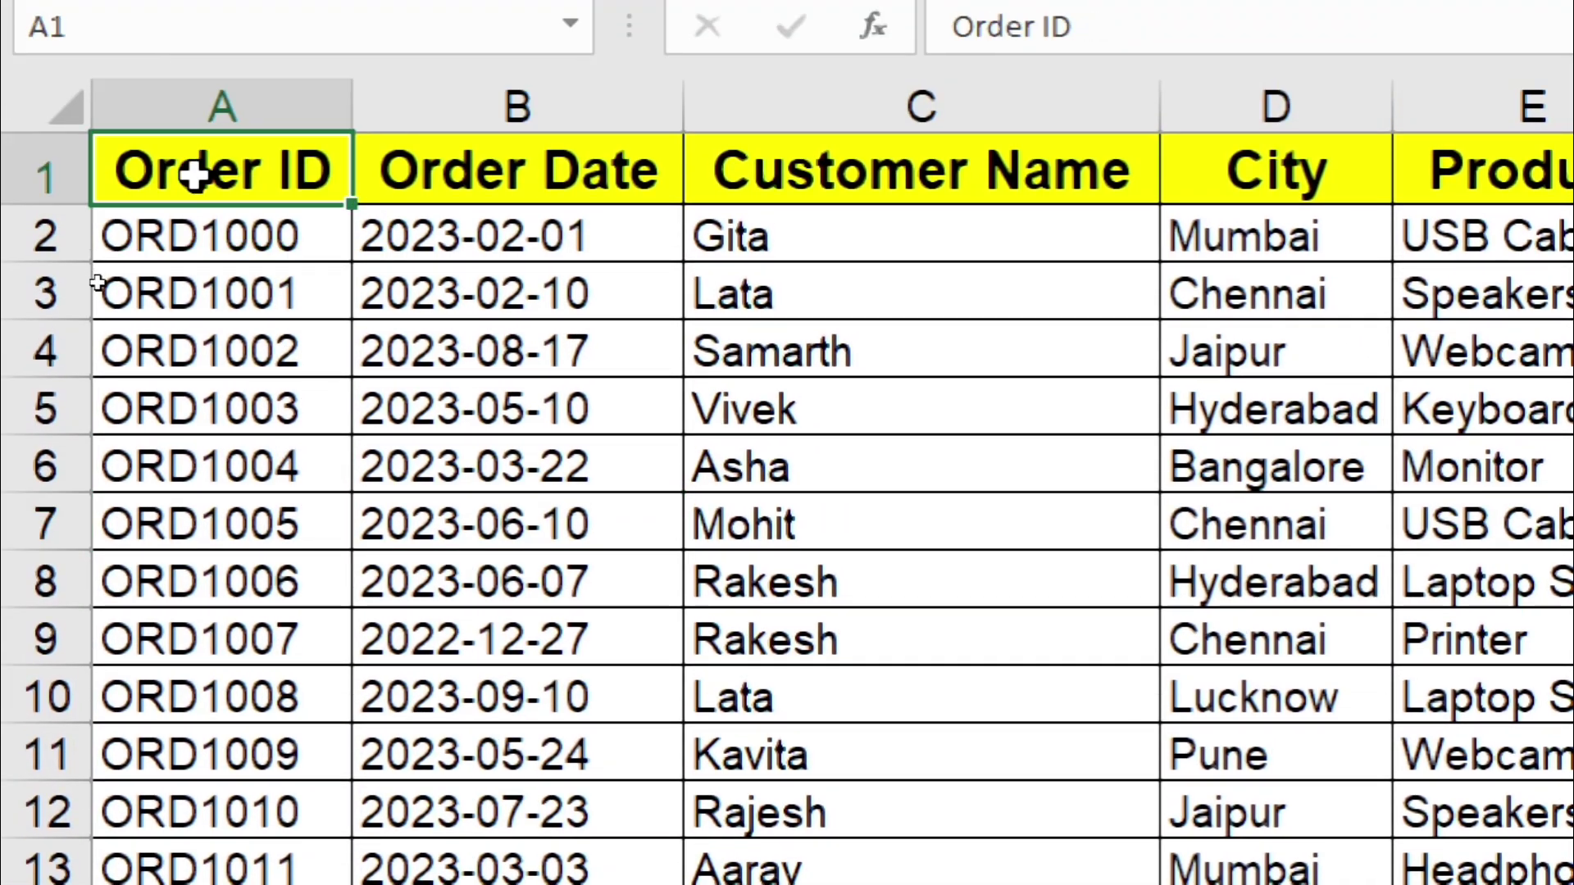
key("ctrl+a")
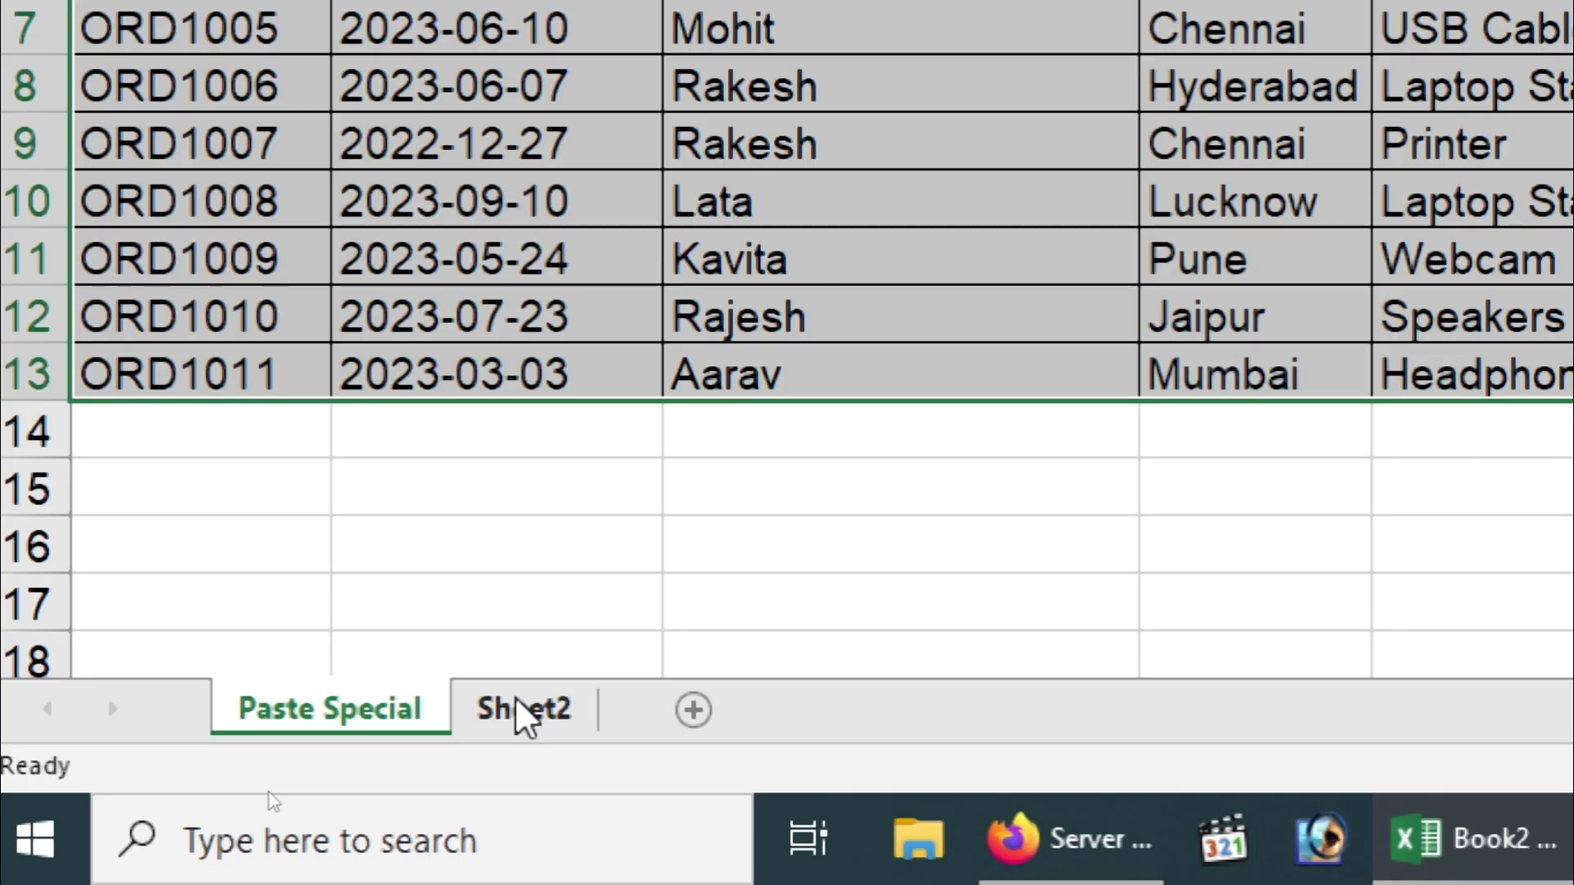
Step: Group Sheet2 and fill the table across worksheets with the All option
left_click(517, 703)
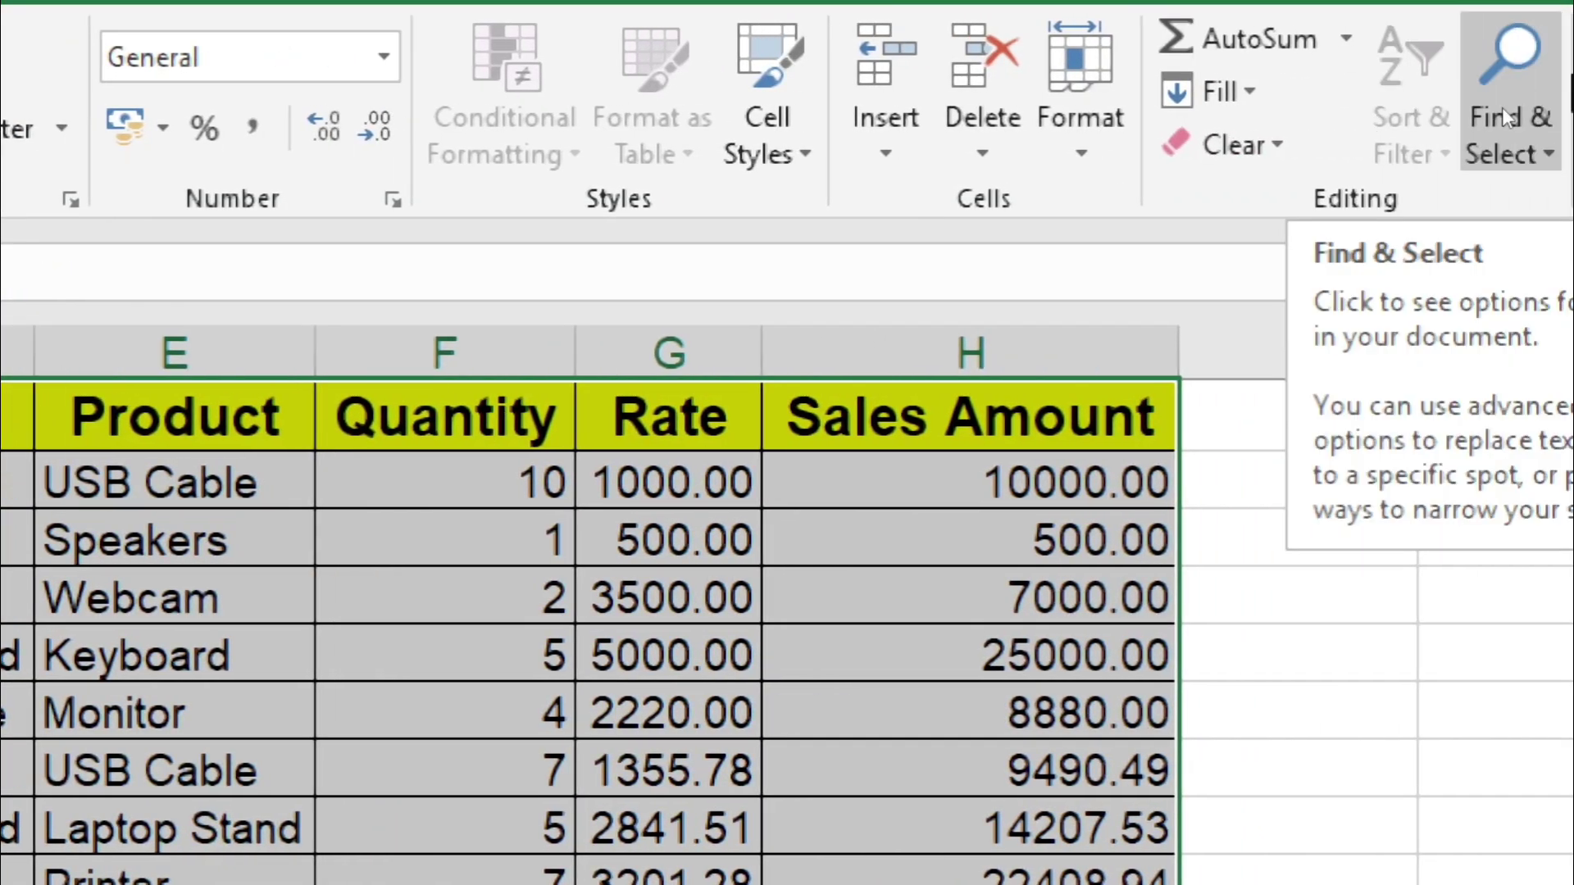
left_click(1246, 107)
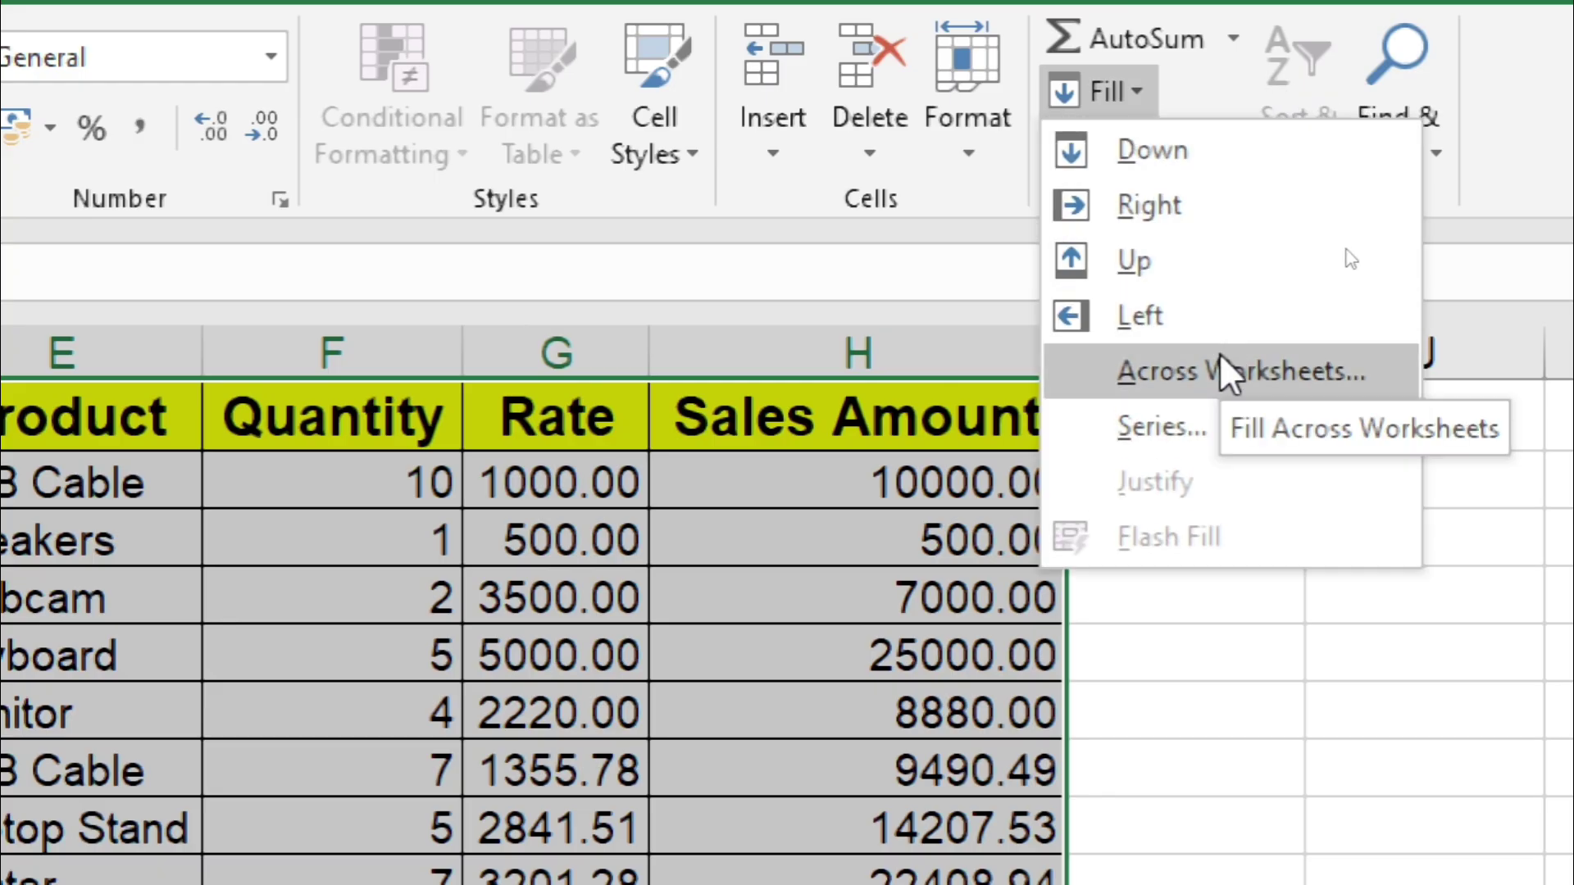
key("Escape")
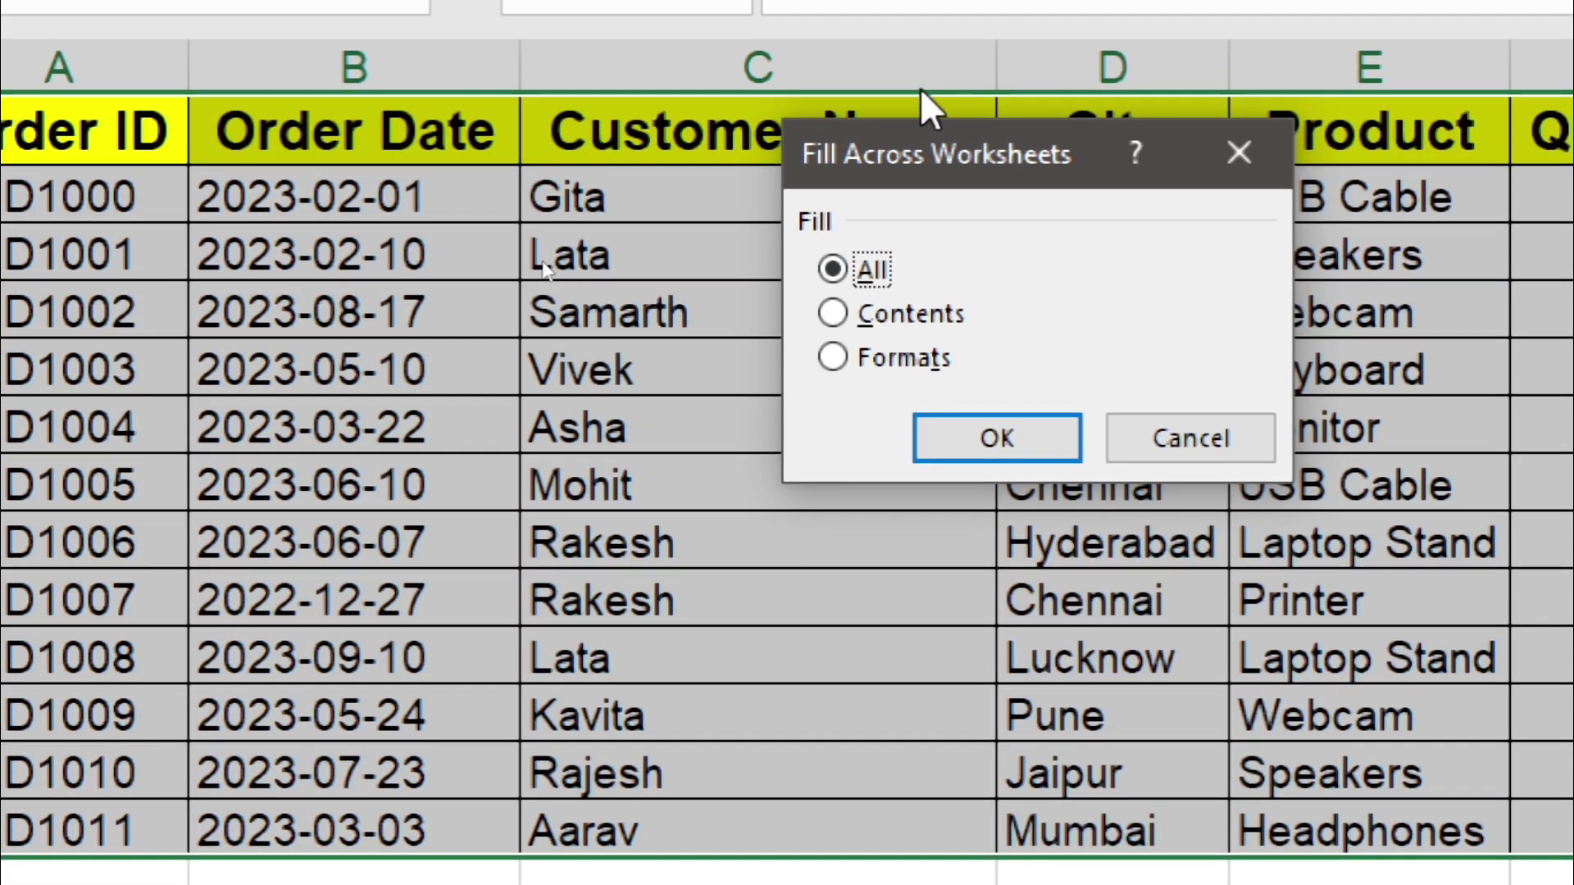
left_click_drag(914, 144, 759, 160)
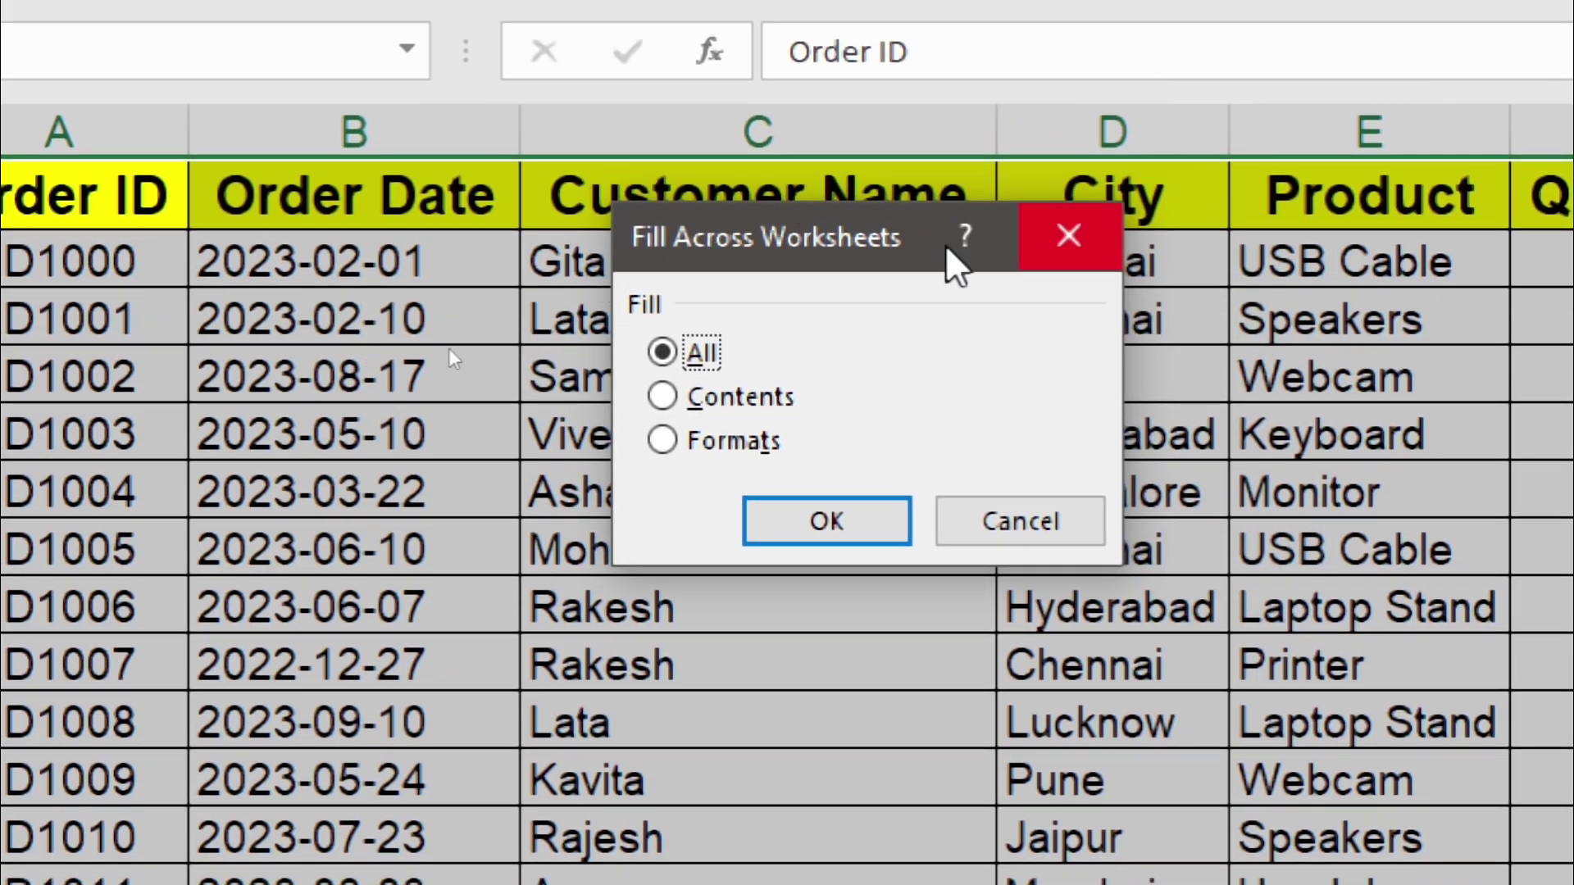
left_click_drag(788, 240, 720, 230)
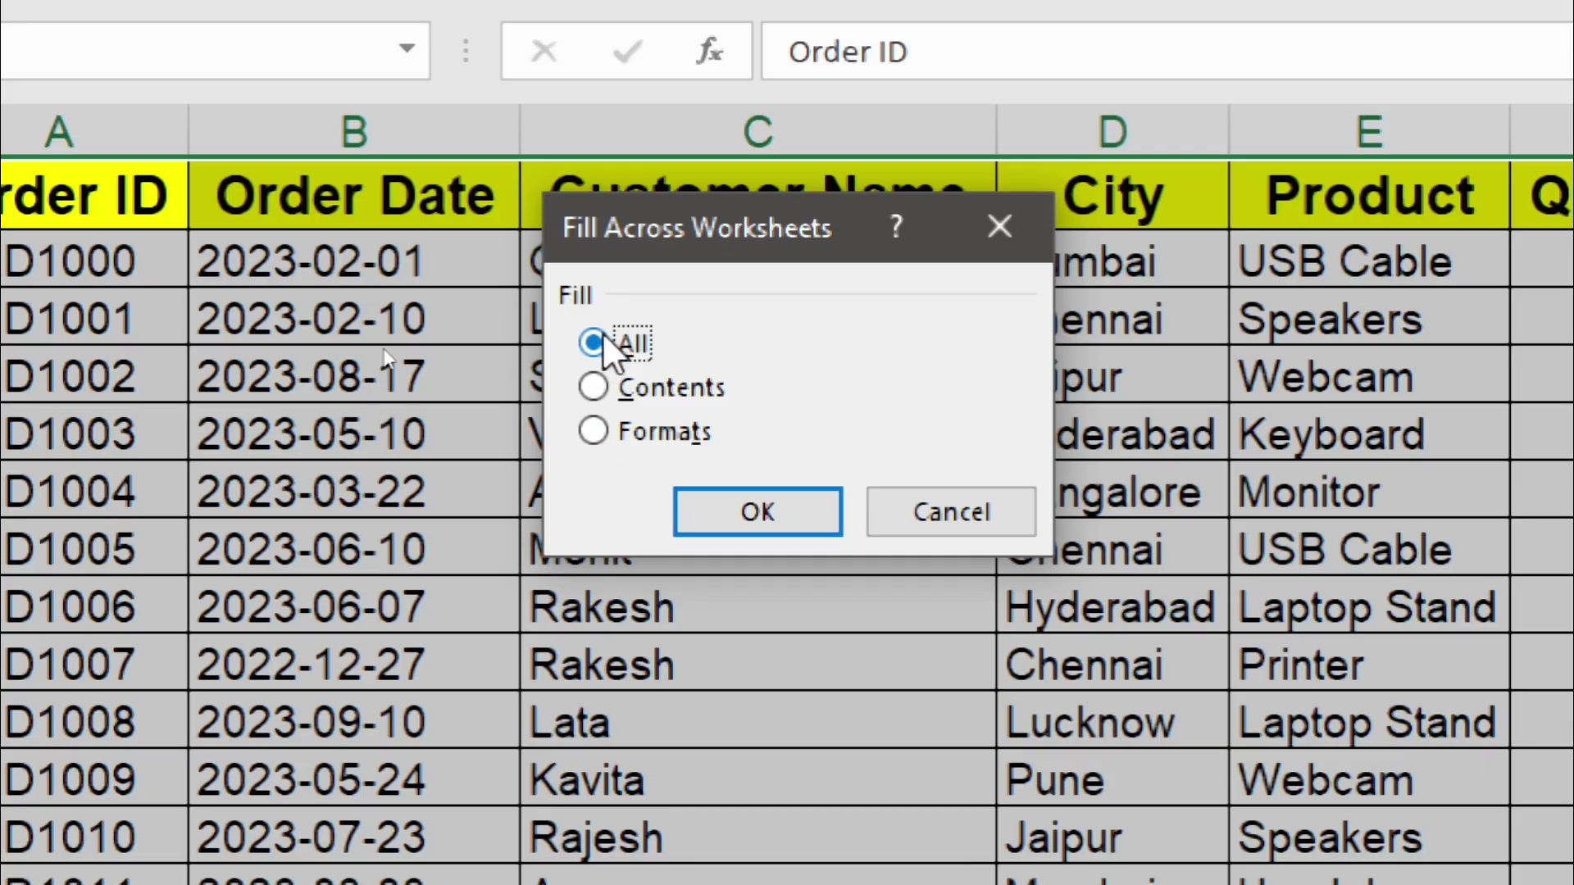
left_click(735, 525)
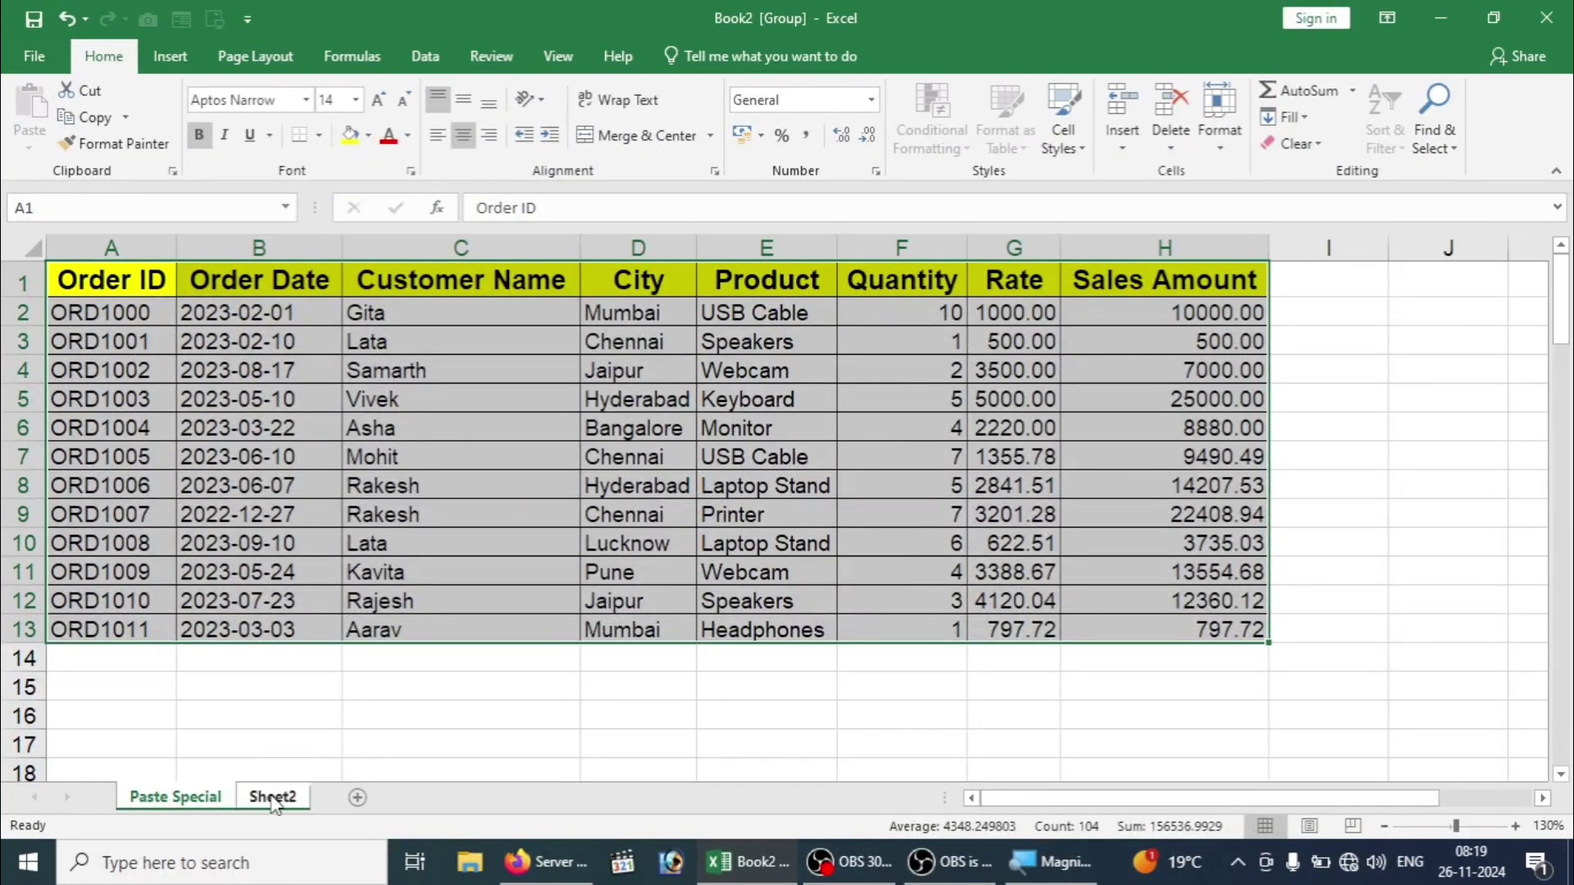
Step: On Sheet2, widen column A and AutoFit columns B to H so Order ID and other headers show fully
left_click(273, 799)
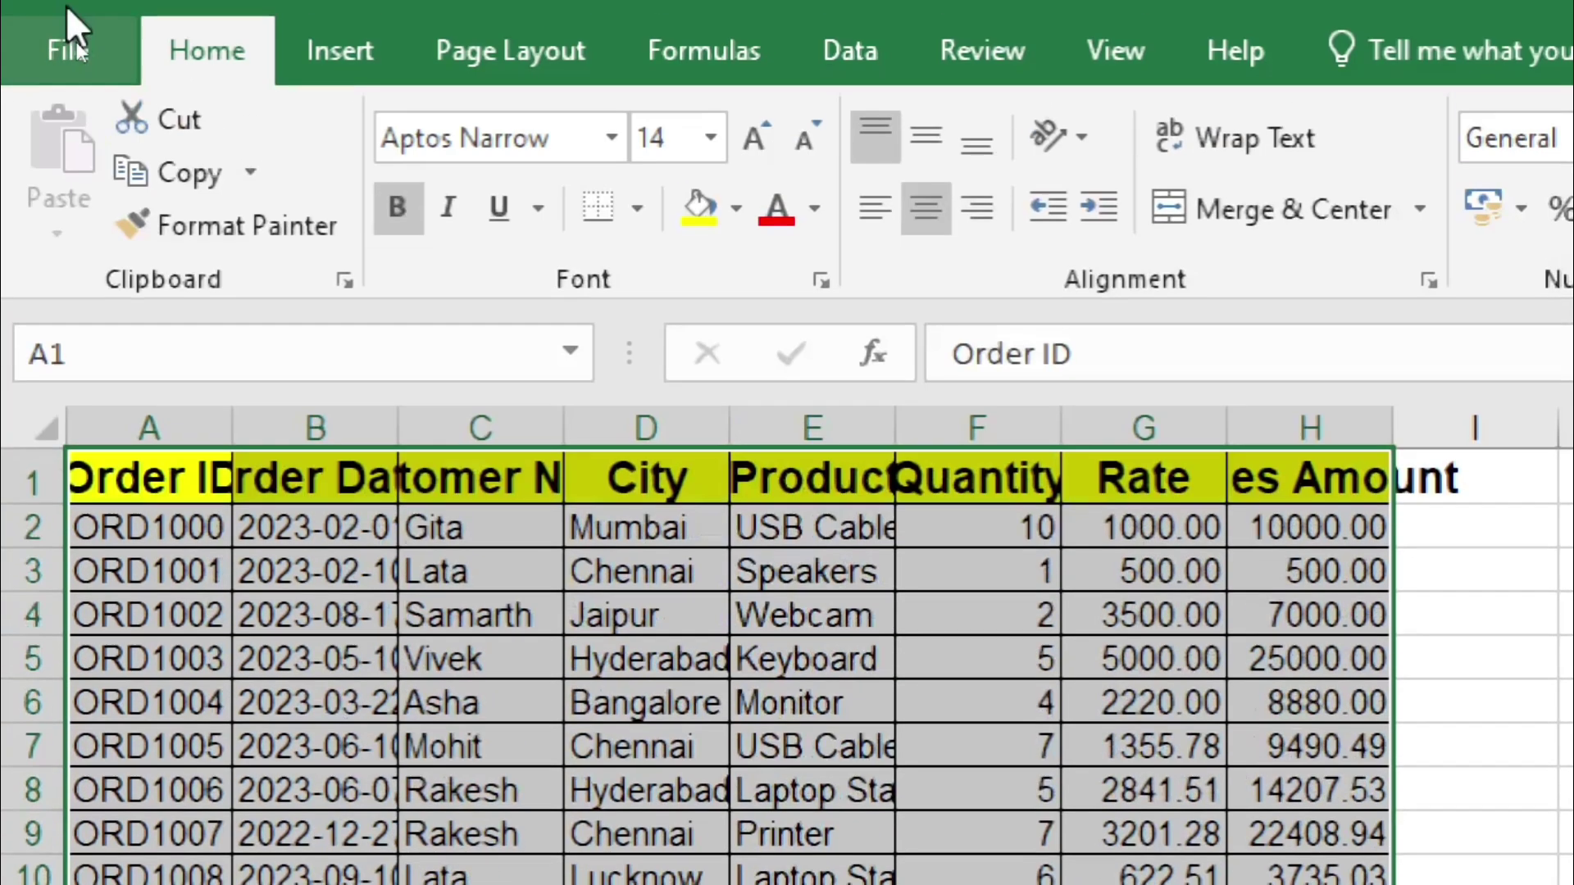
left_click(197, 693, "ctrl")
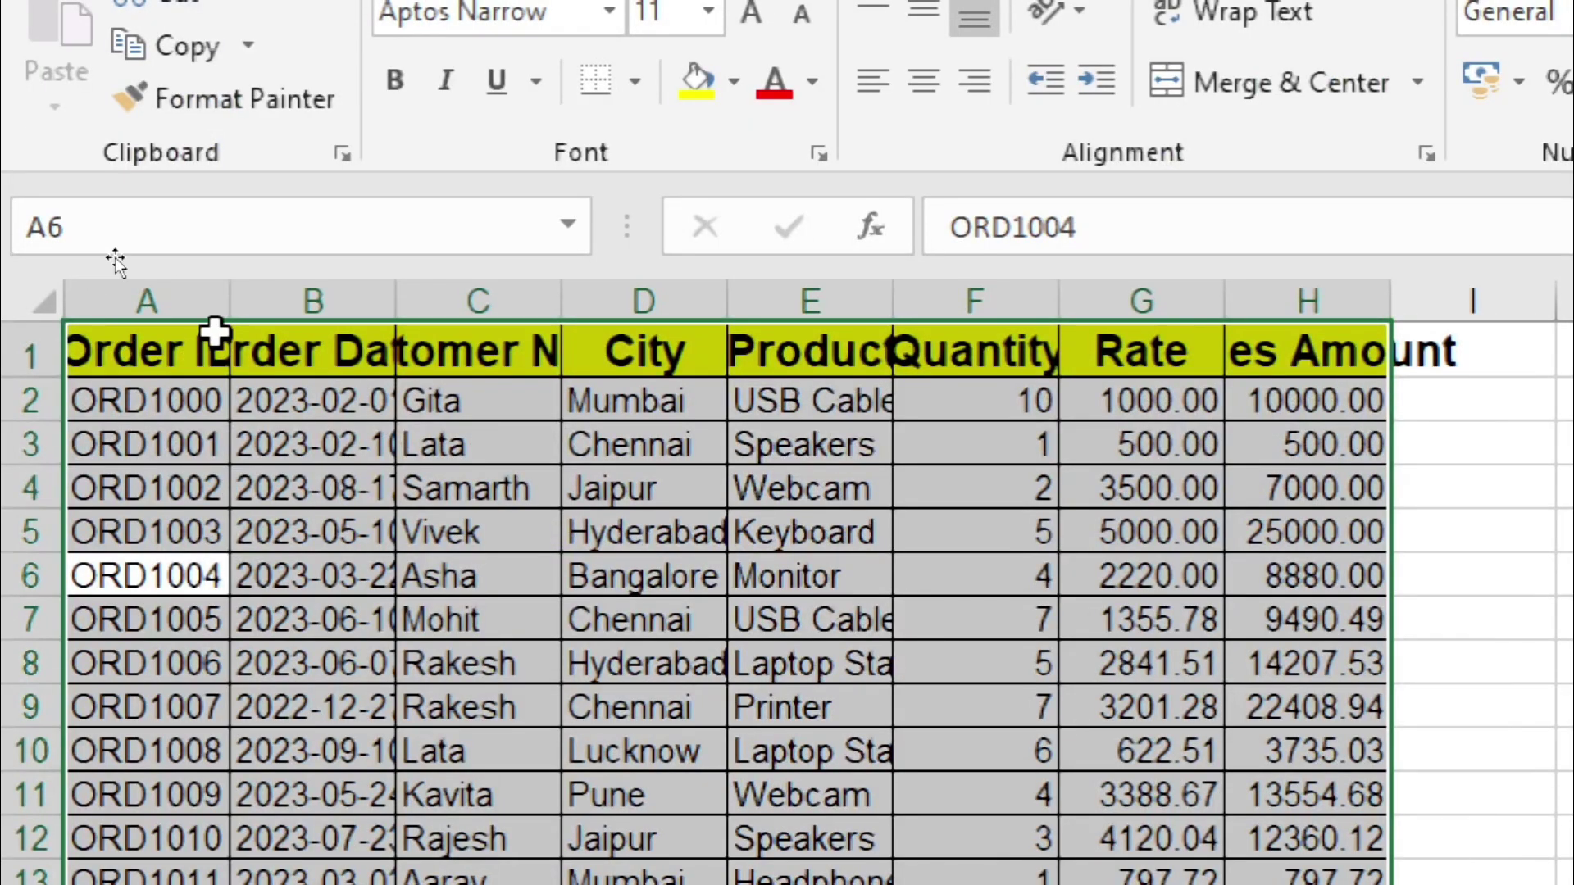
left_click_drag(230, 298, 271, 297)
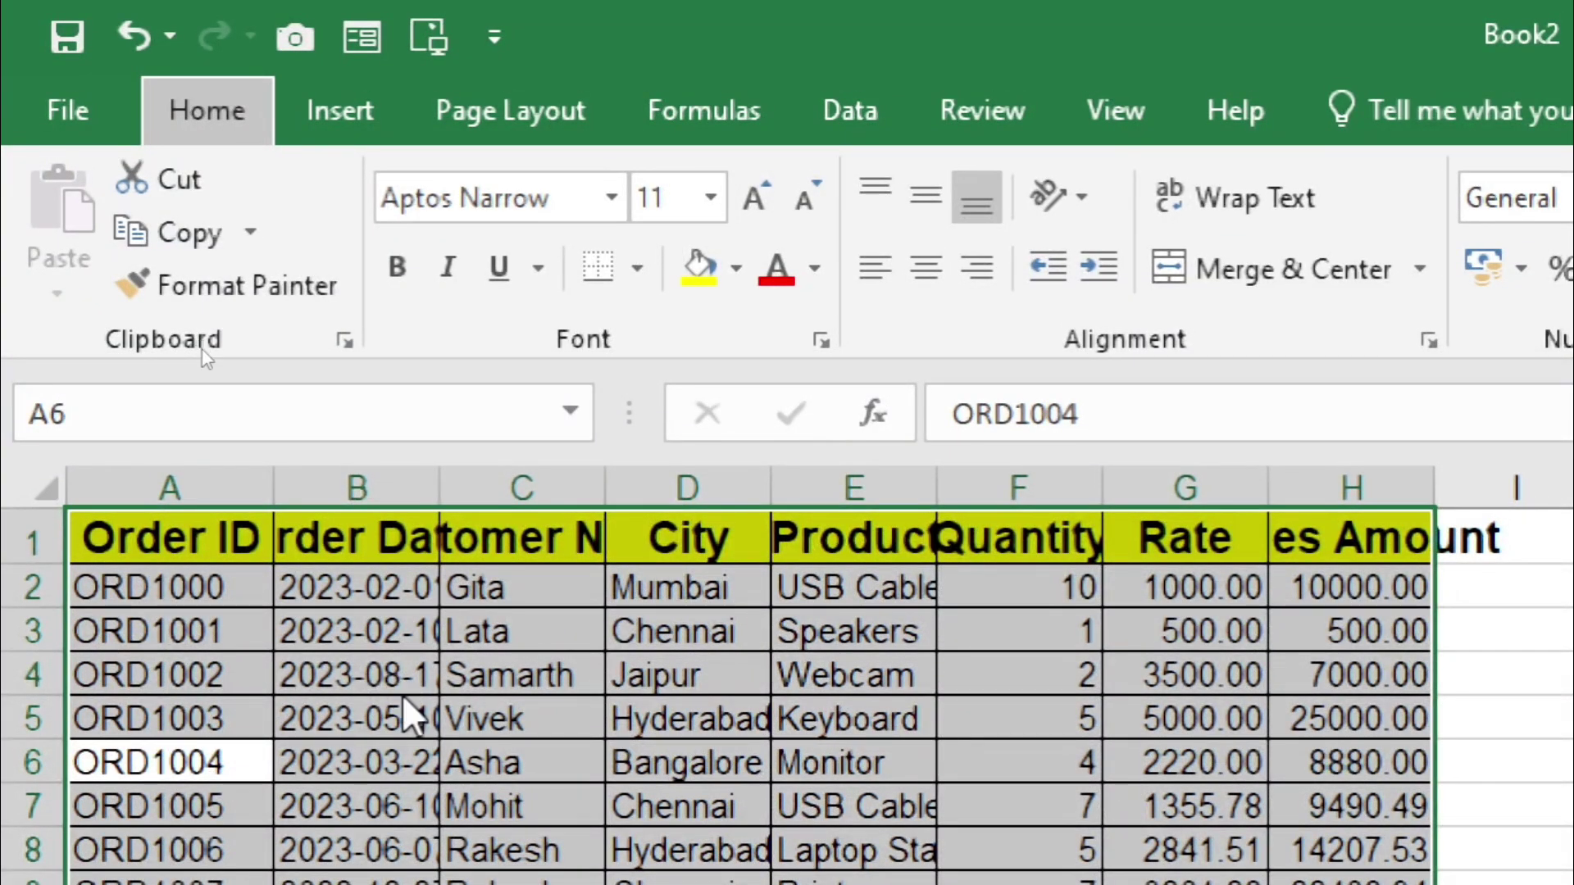
key("alt+h")
key("o")
key("i")
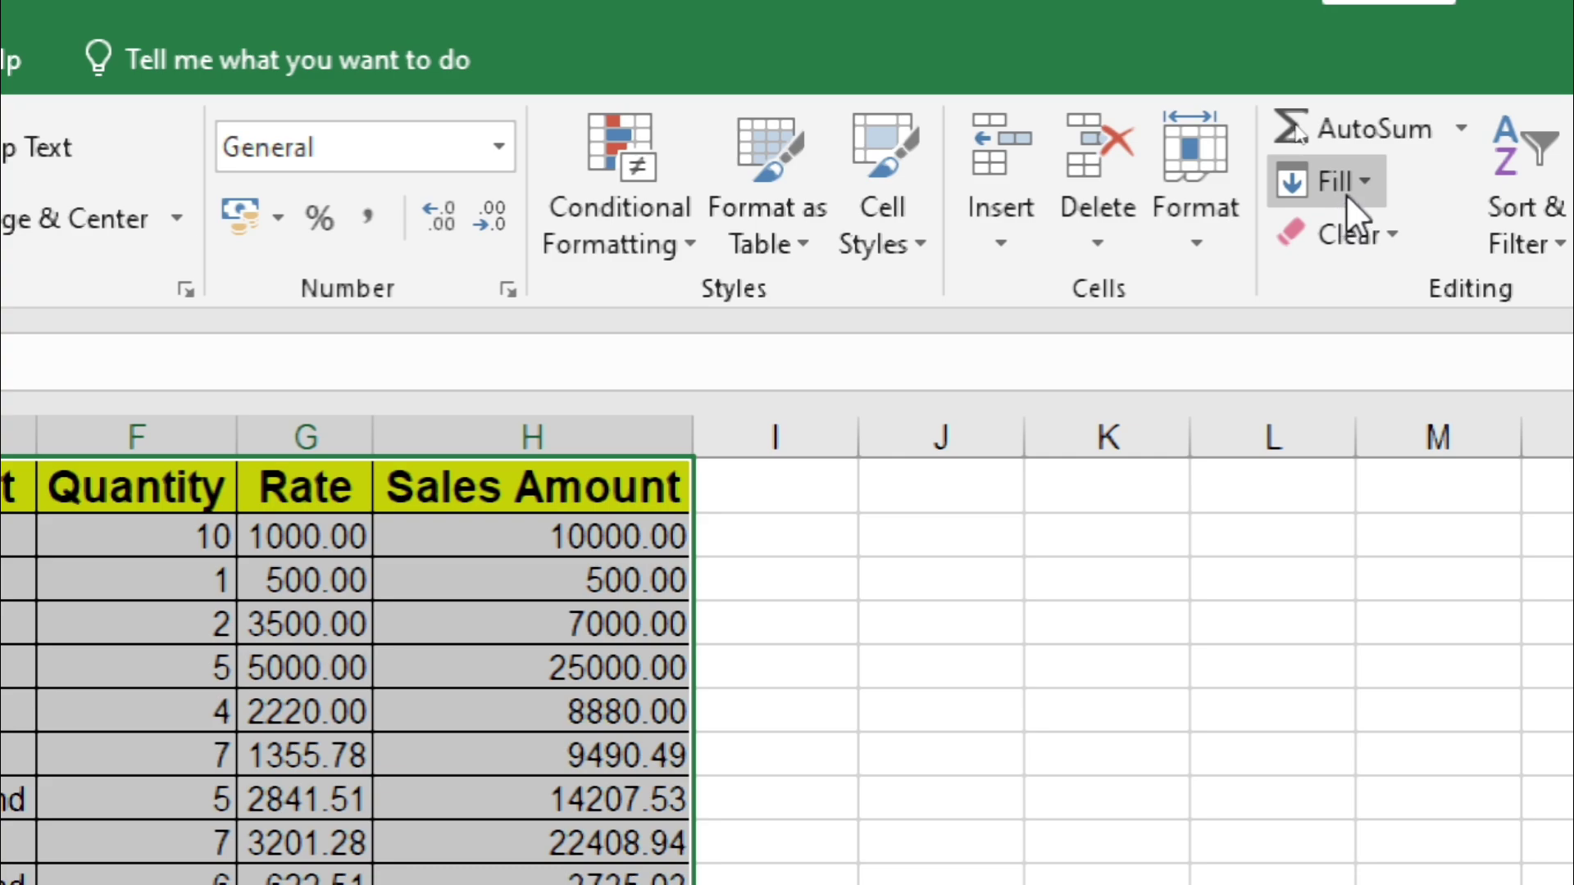
Step: Dismiss the Fill options without choosing and select an empty cell right of the table
left_click(1346, 194)
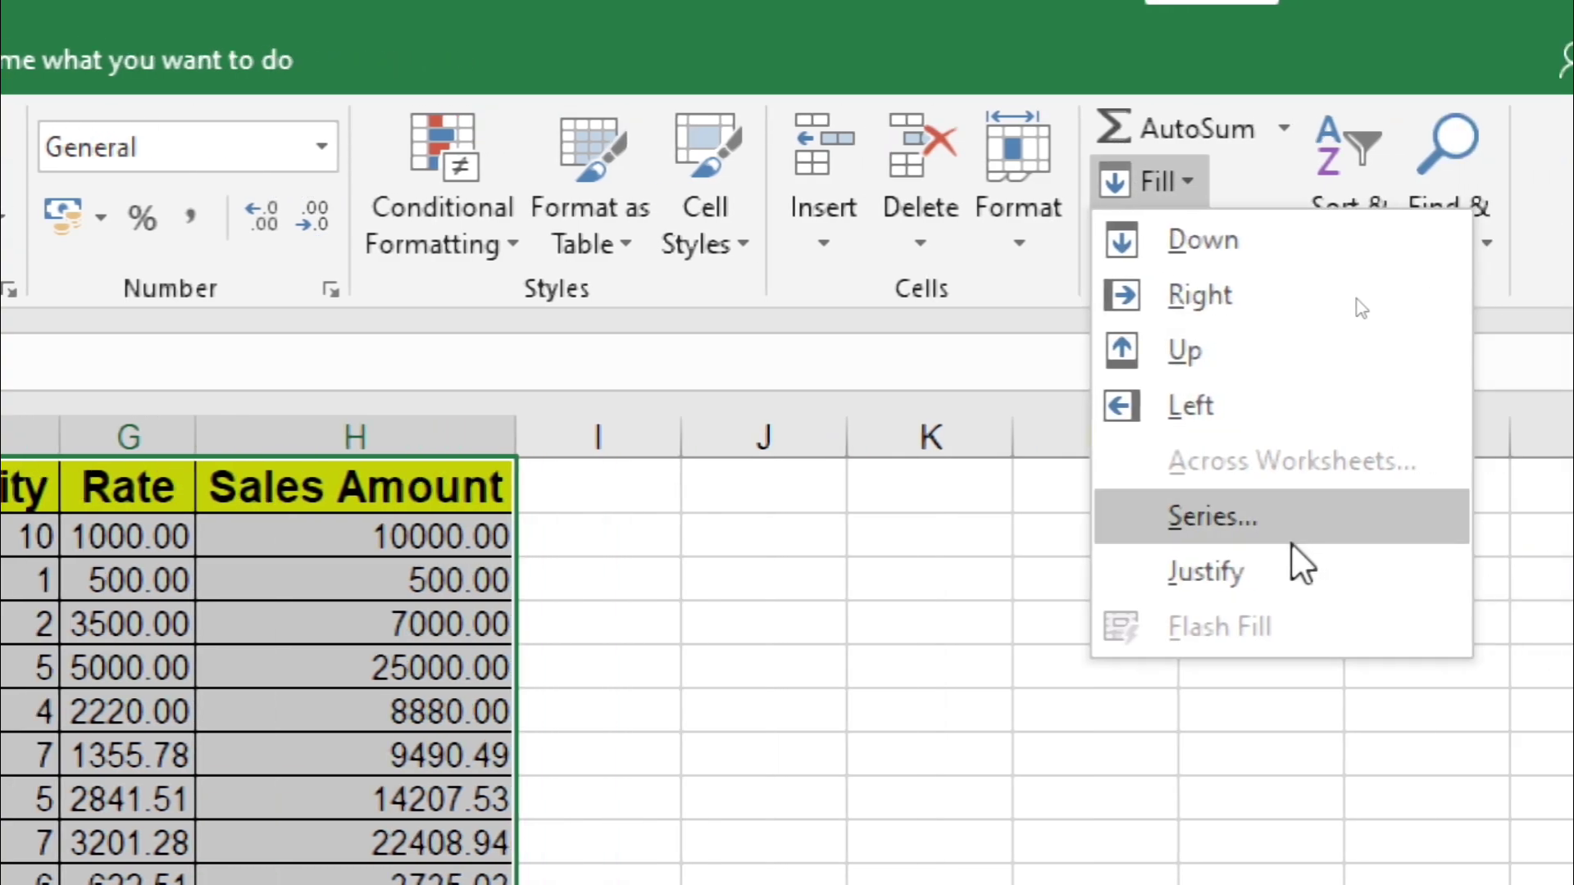
left_click(973, 623)
left_click(973, 620)
Step: Enter the heading SR.NO. in K1 and the number 1 in K2
key("Right")
key("Right")
key("Right")
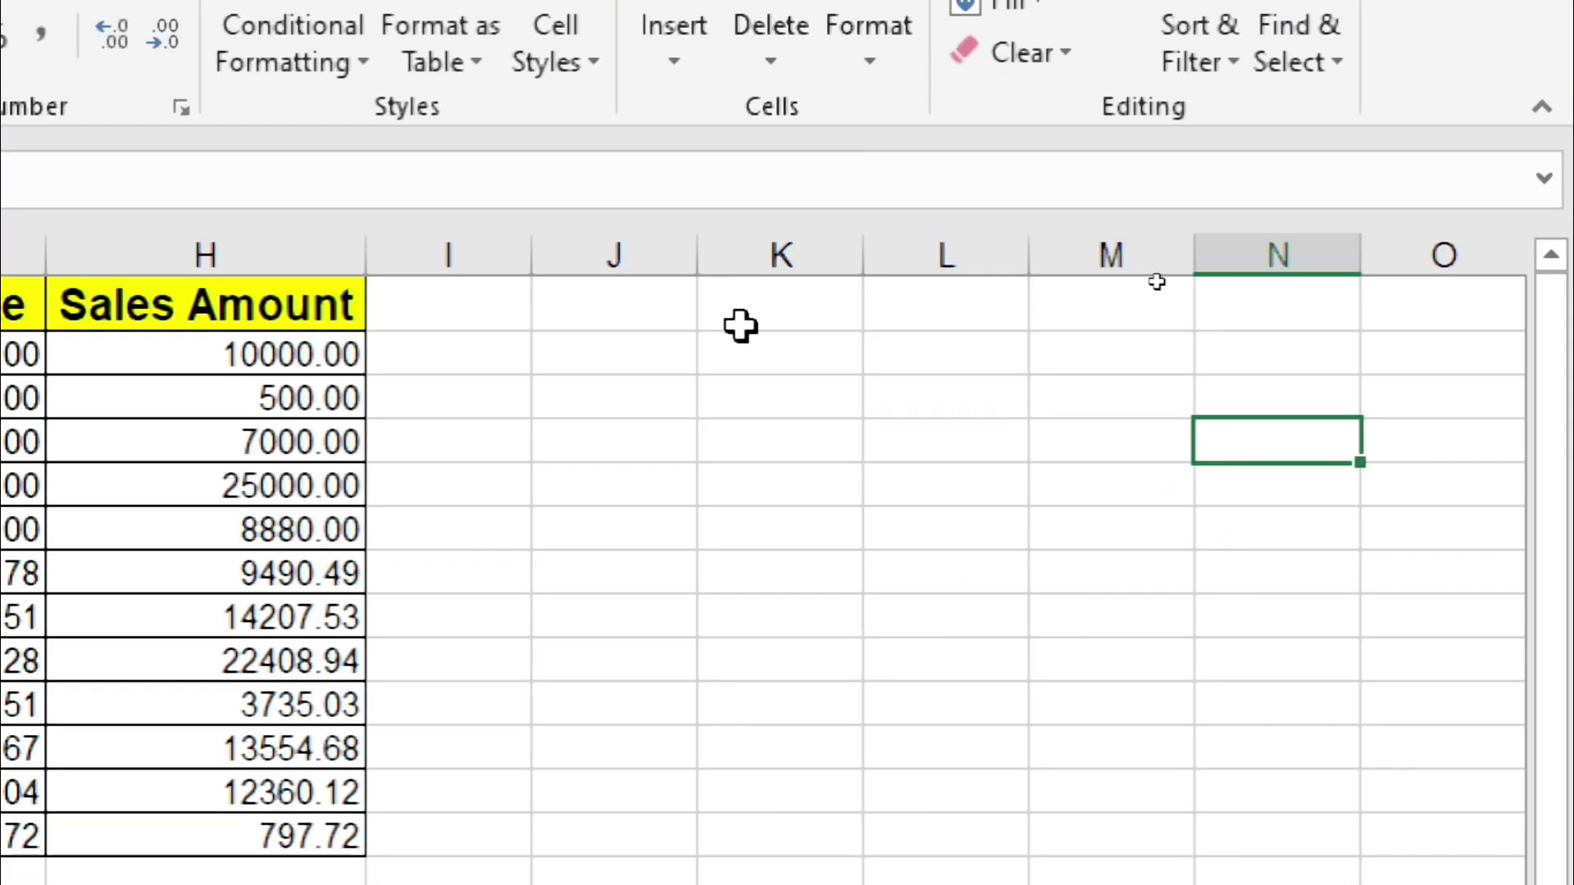
left_click(752, 351)
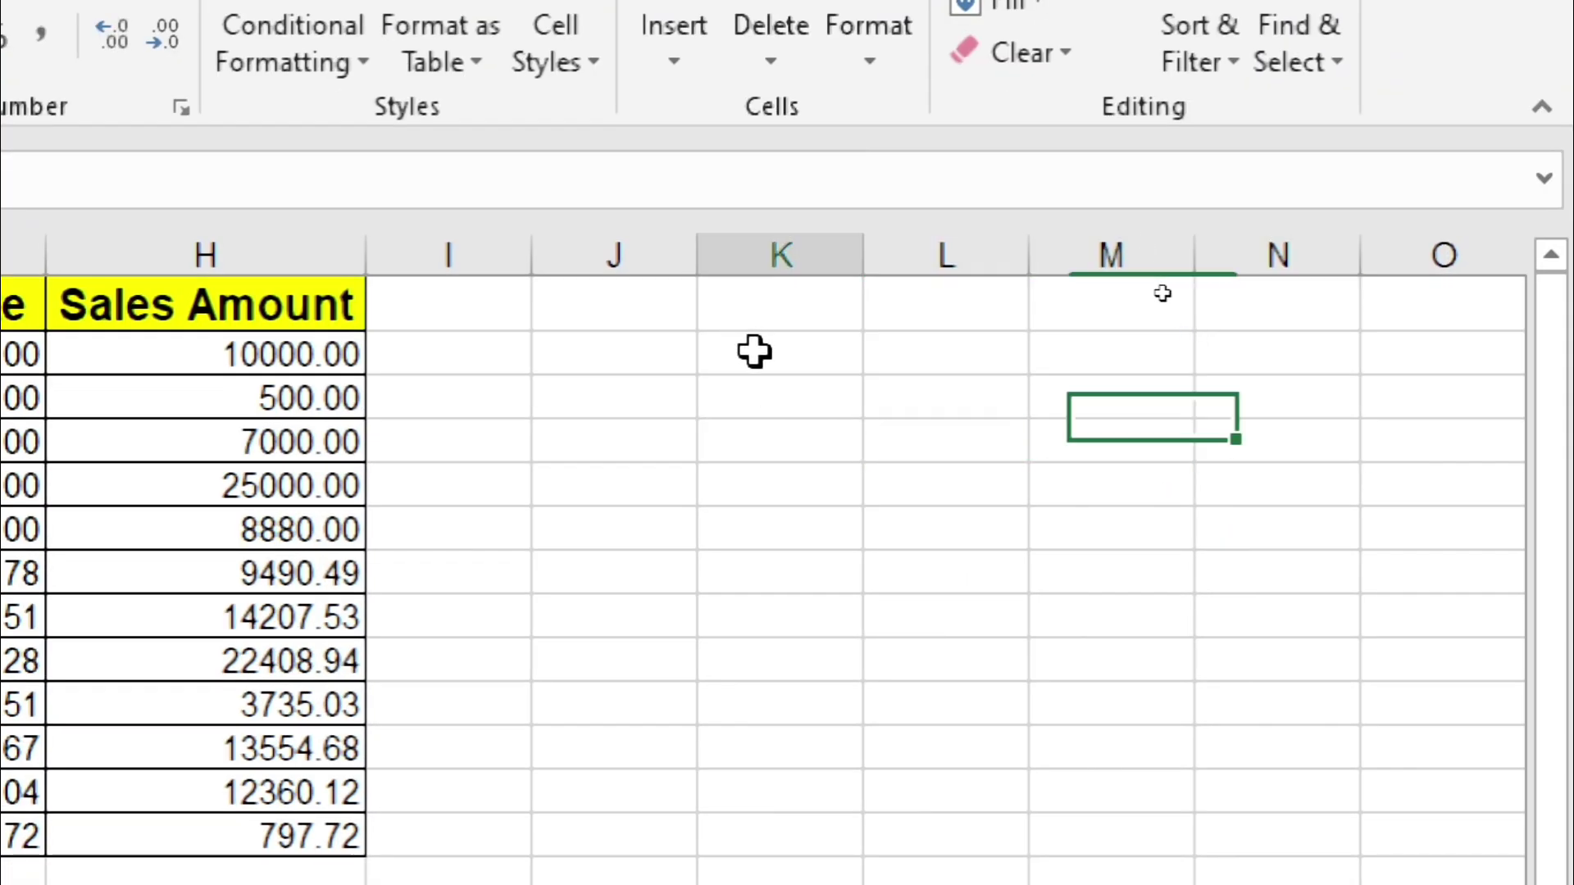
left_click(750, 299)
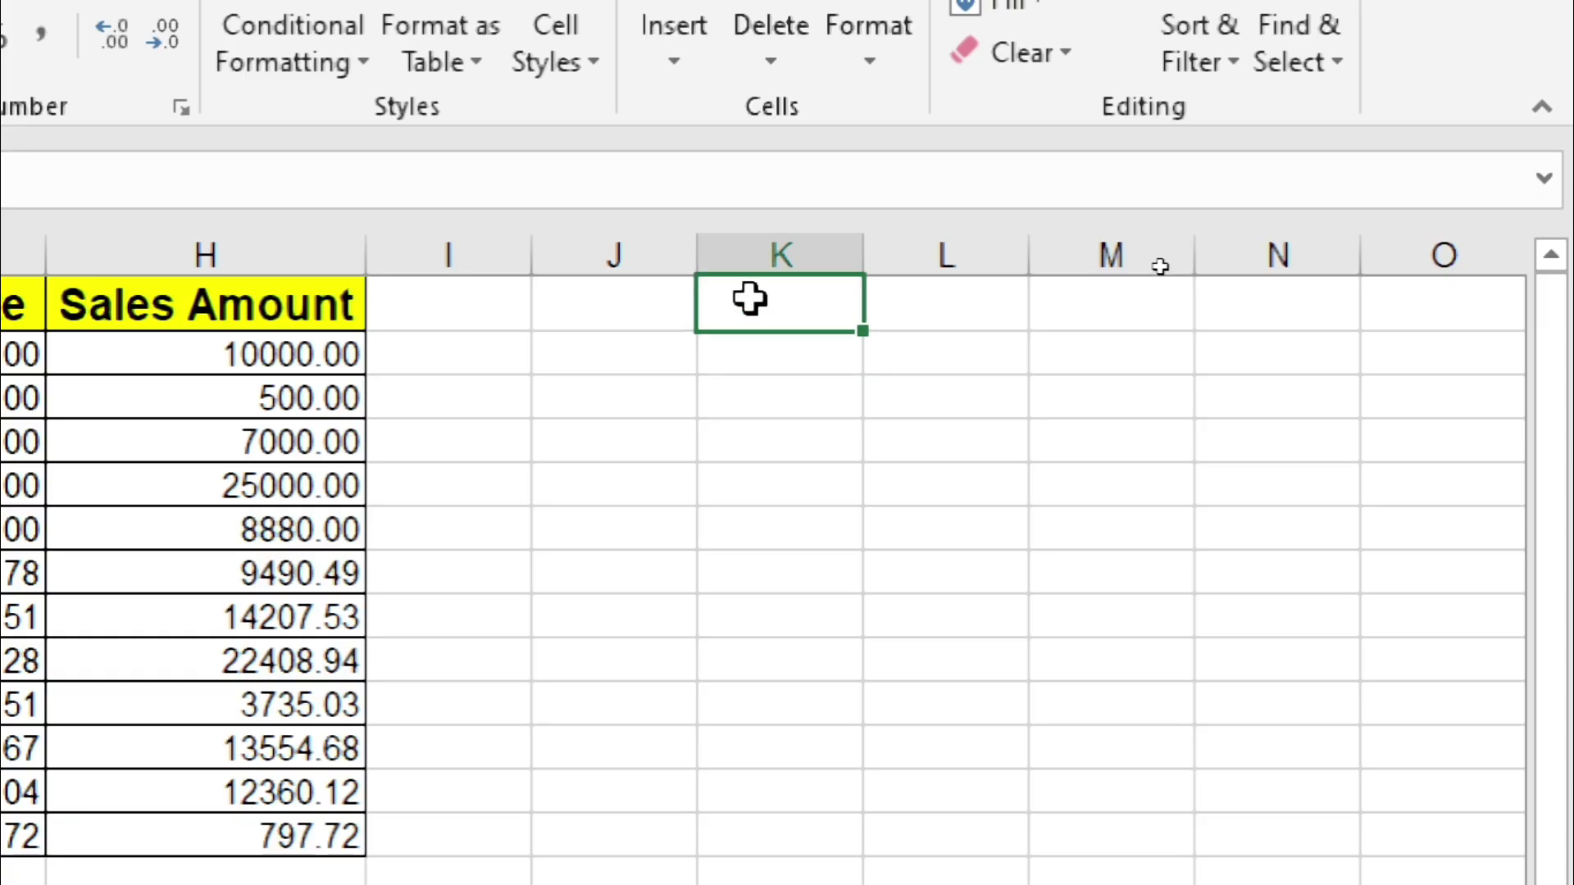
type("D")
key("BackSpace")
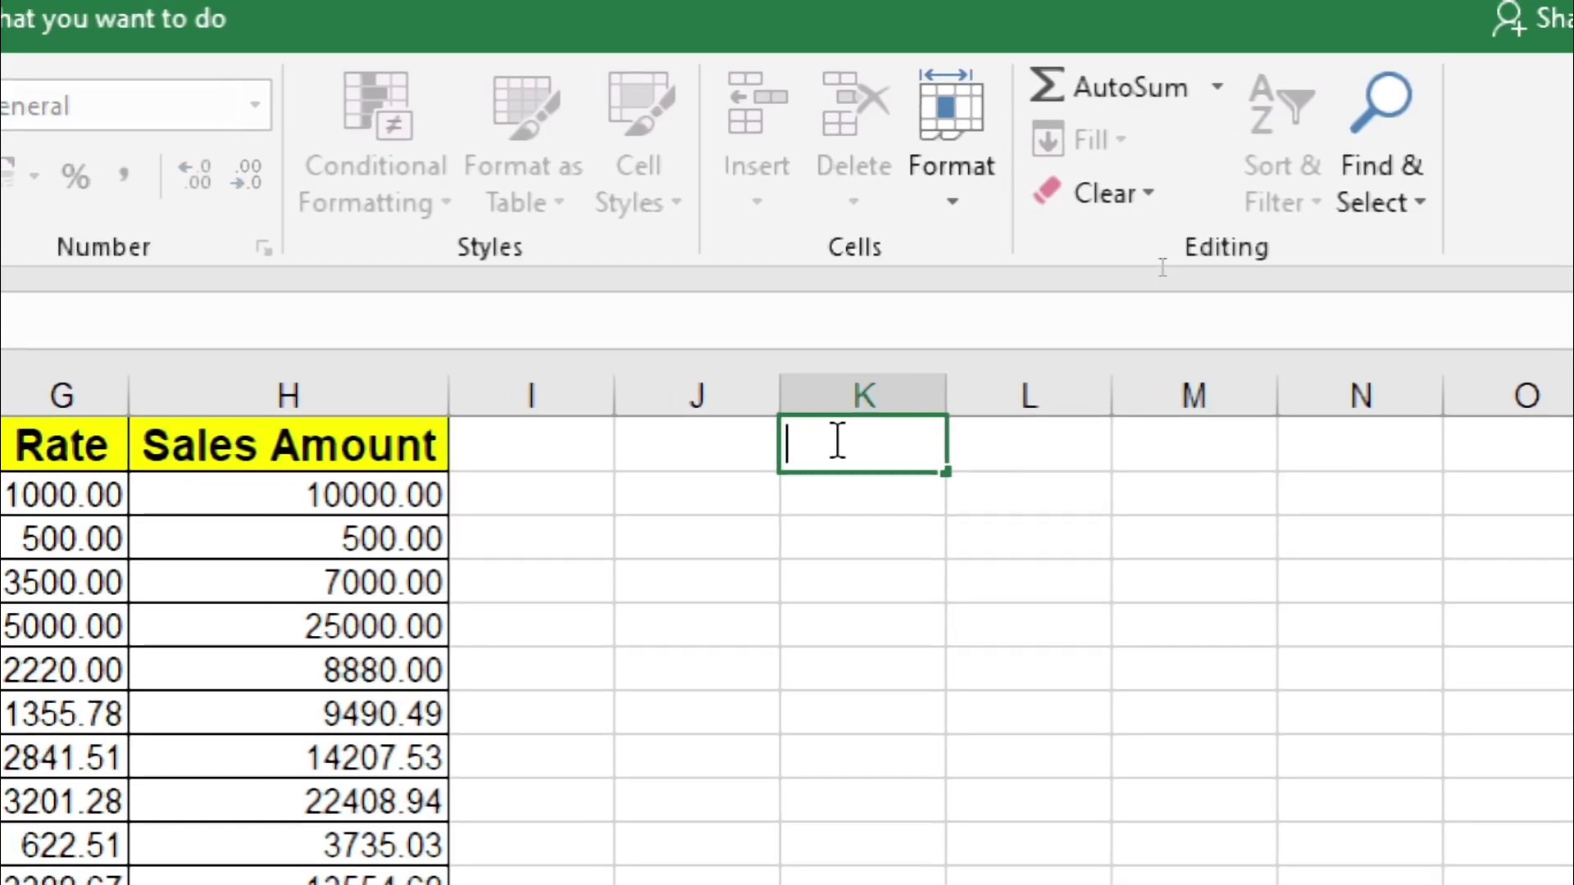
type("sR")
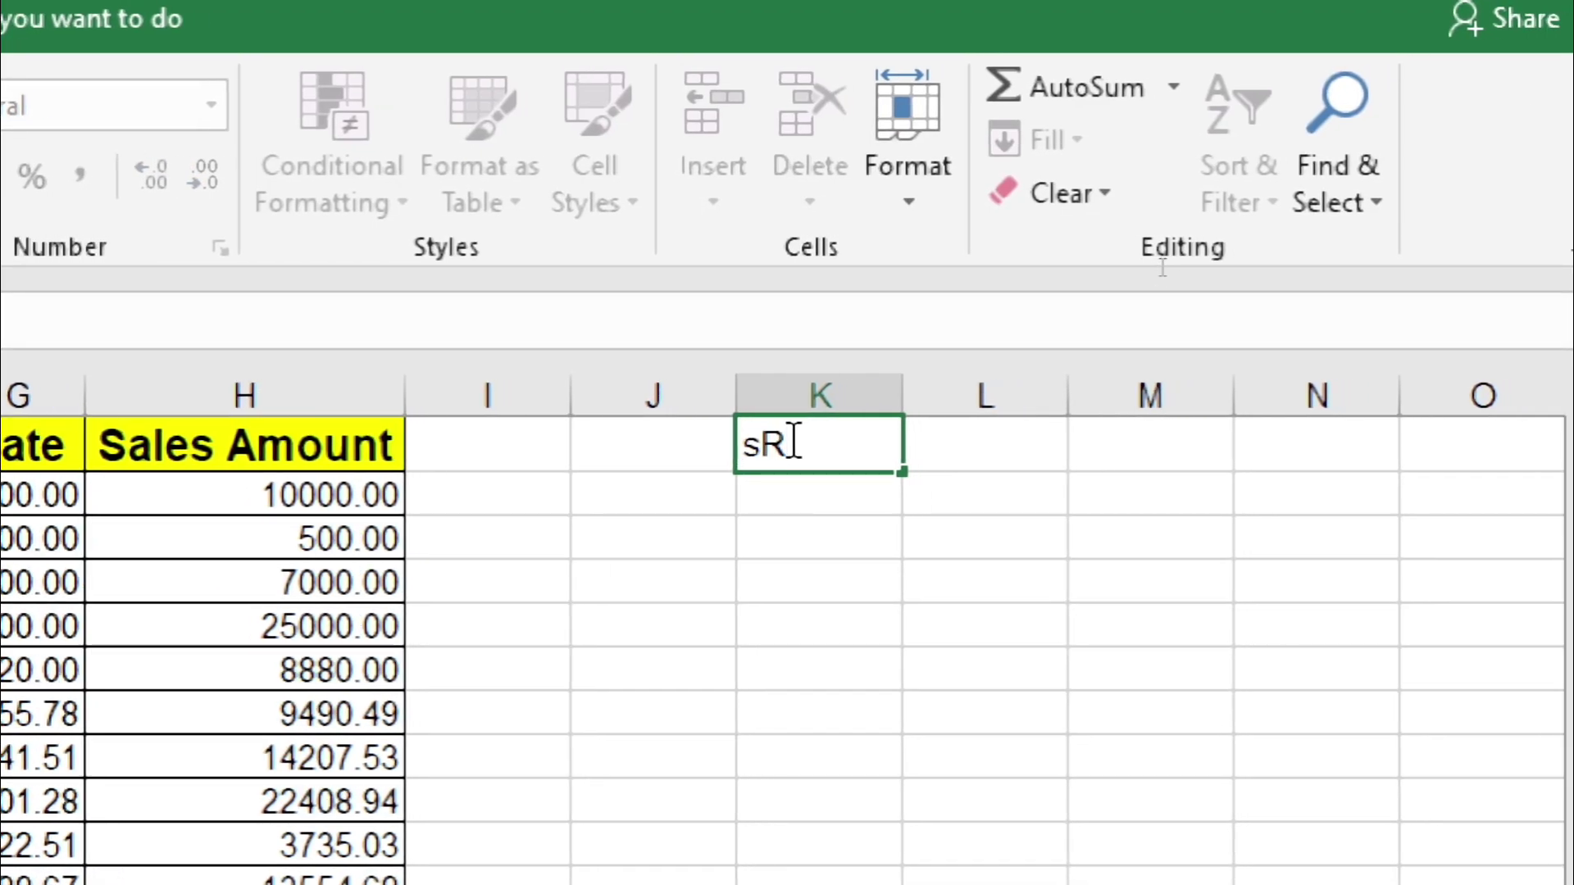
key("BackSpace")
key("BackSpace")
type("SR")
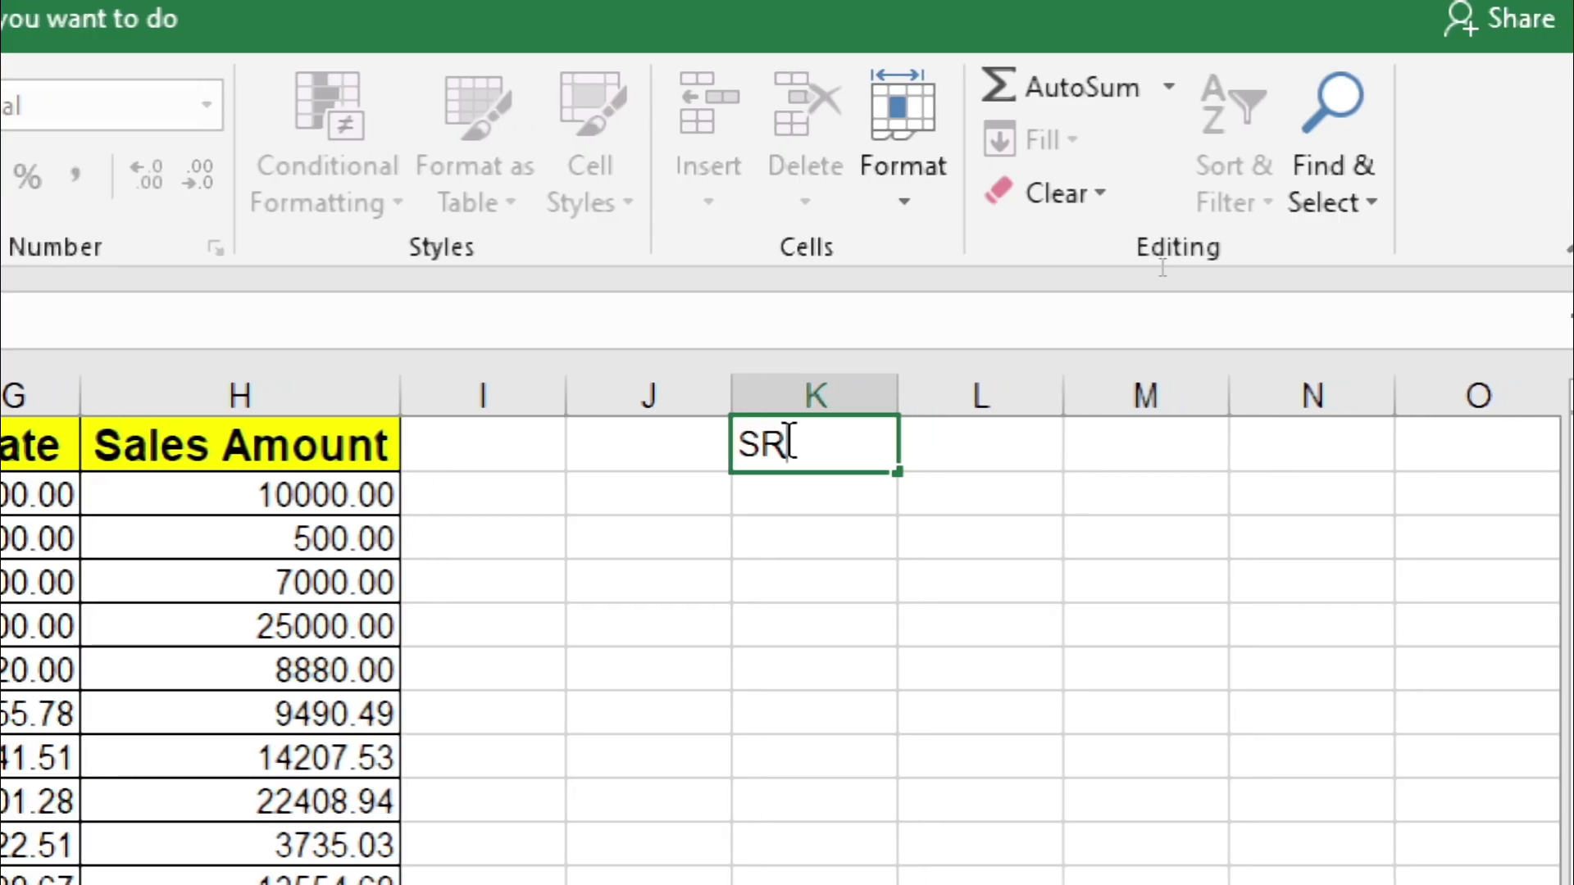
type("NO.")
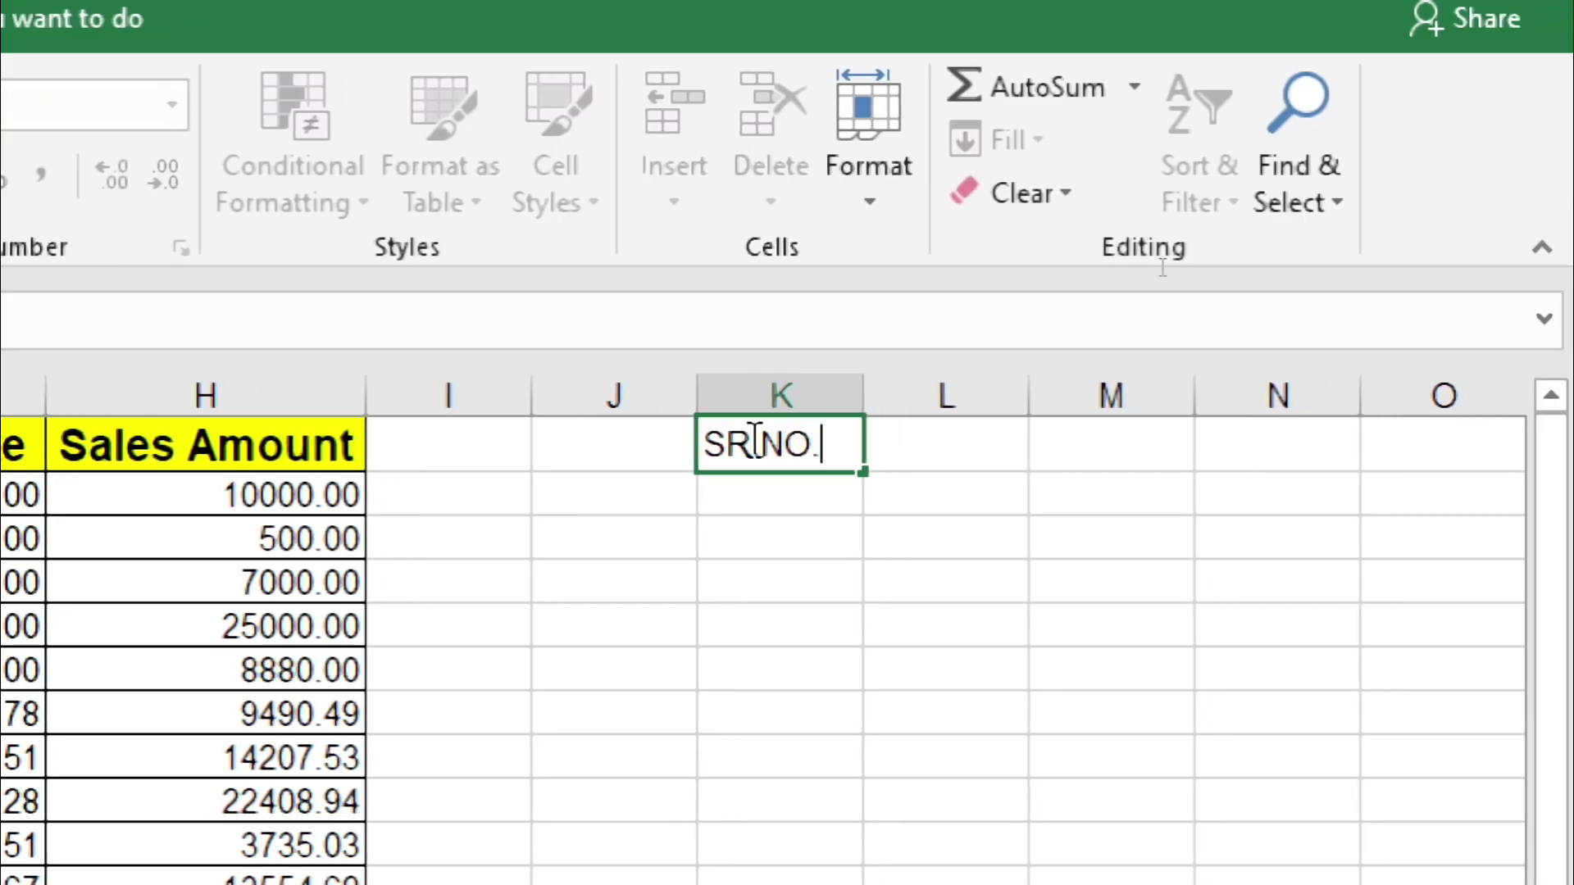
key("Return")
type("1")
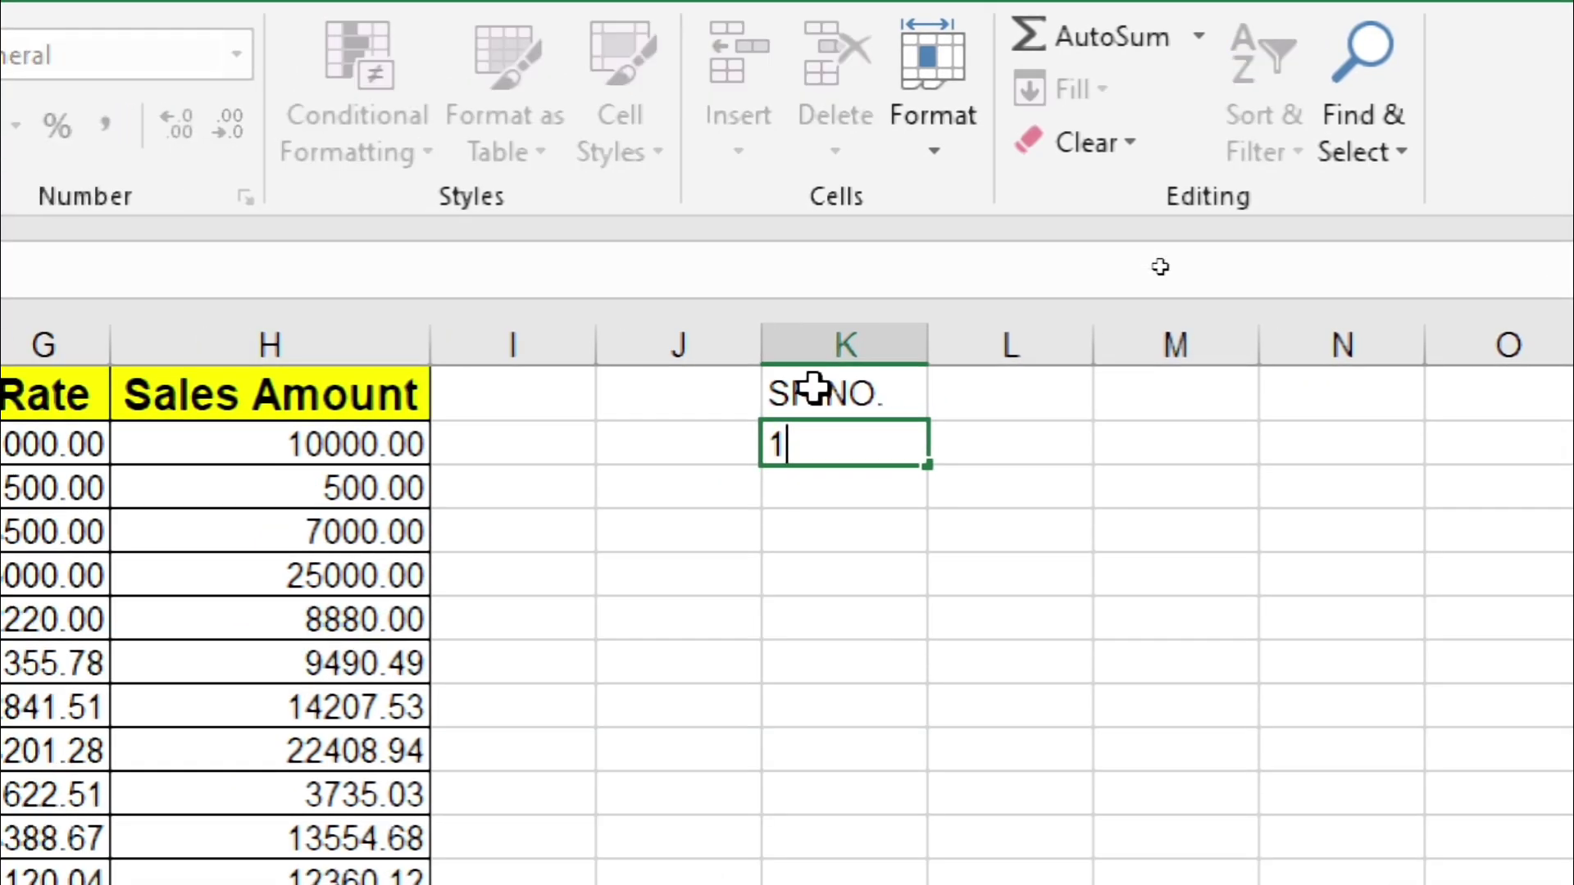
left_click(812, 565)
Step: Select column K from K2 to the last row, then return to K2
left_click(863, 439)
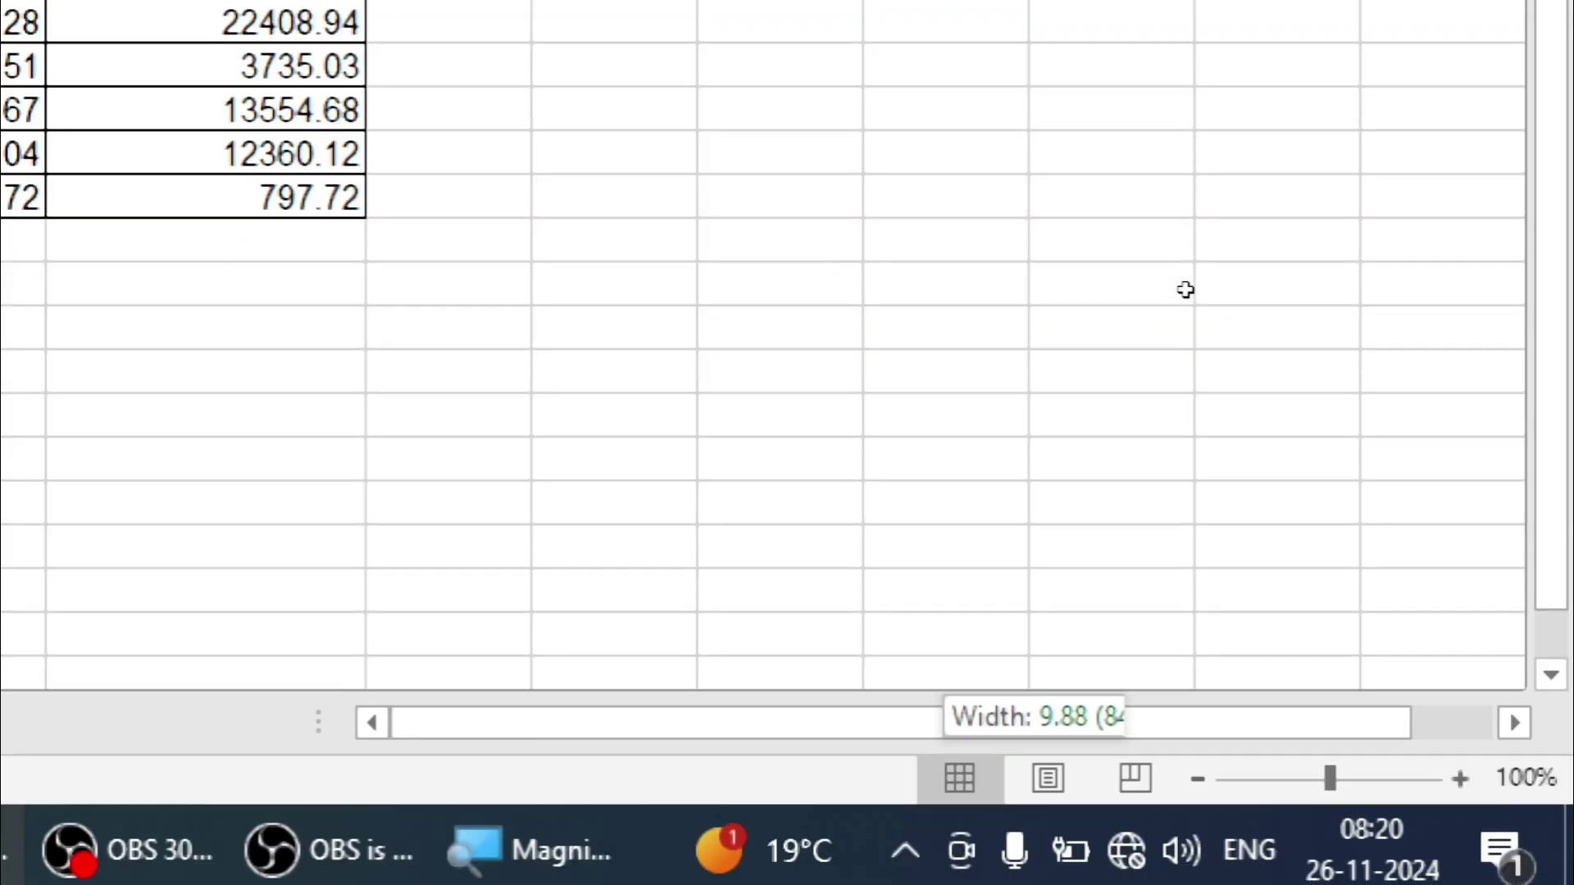
key("ctrl+shift+Down")
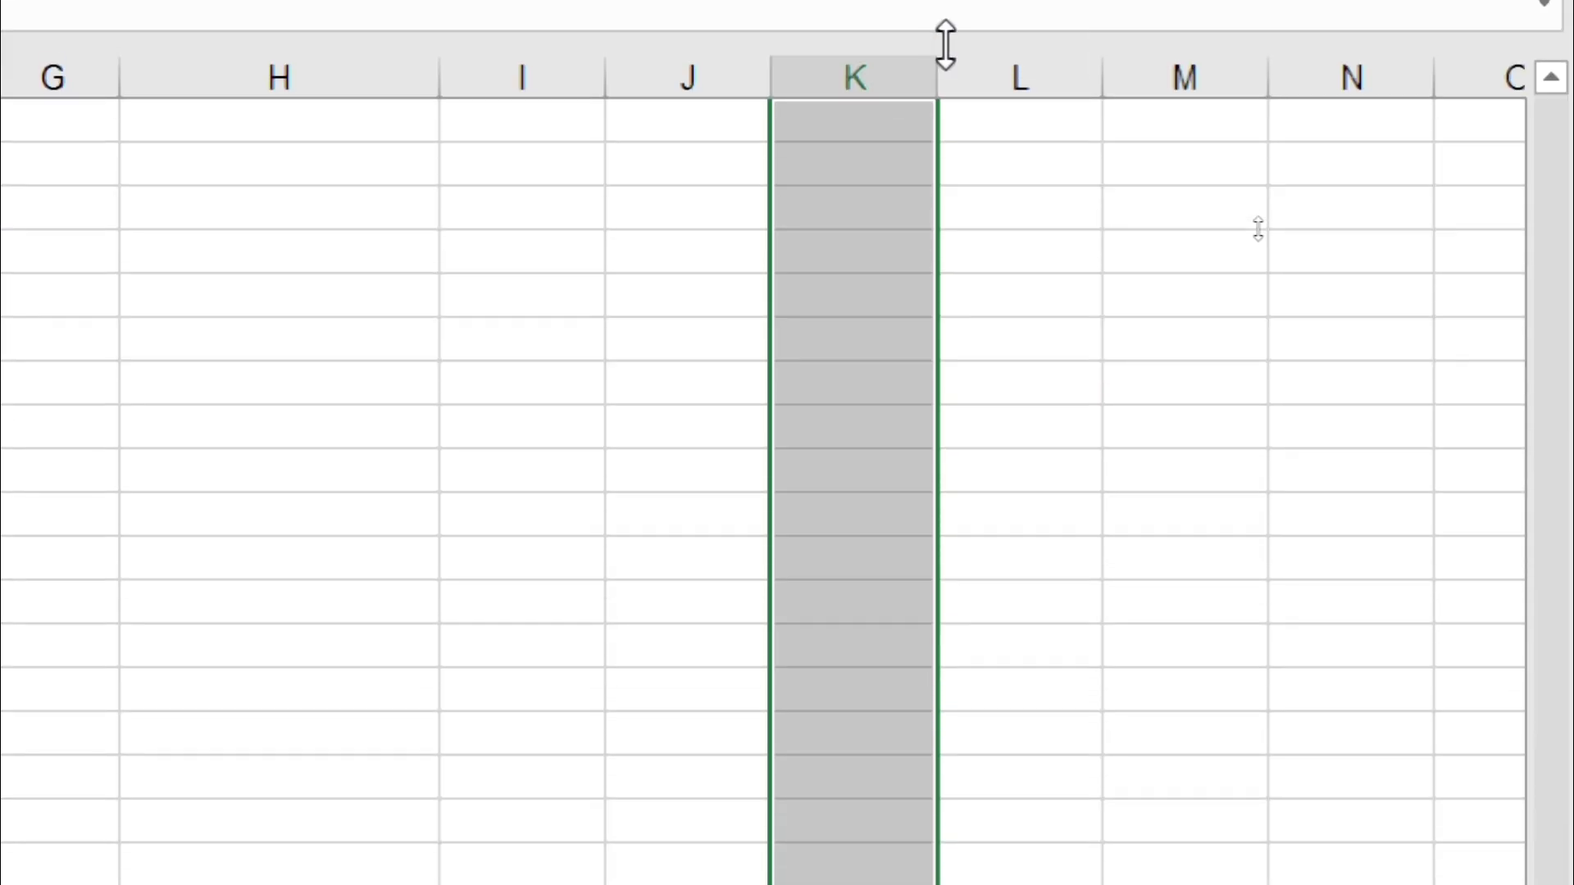
key("ctrl+Up")
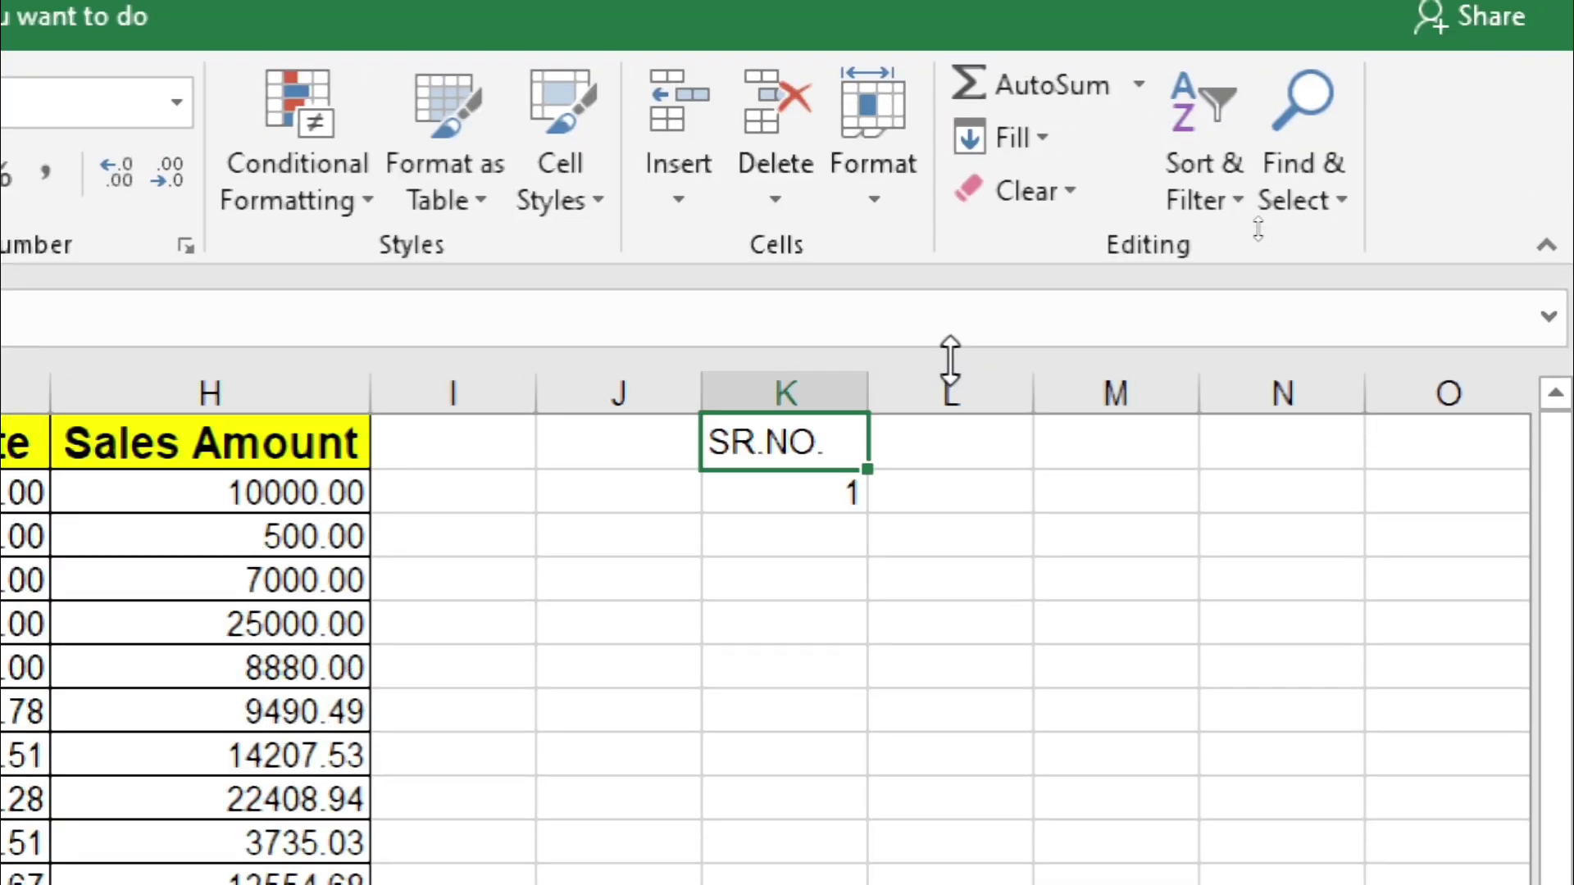
left_click(768, 501)
Step: Fill a Columns series with Trend on from K2 down column K, adding 2 beneath 1
key("ctrl+shift+Down")
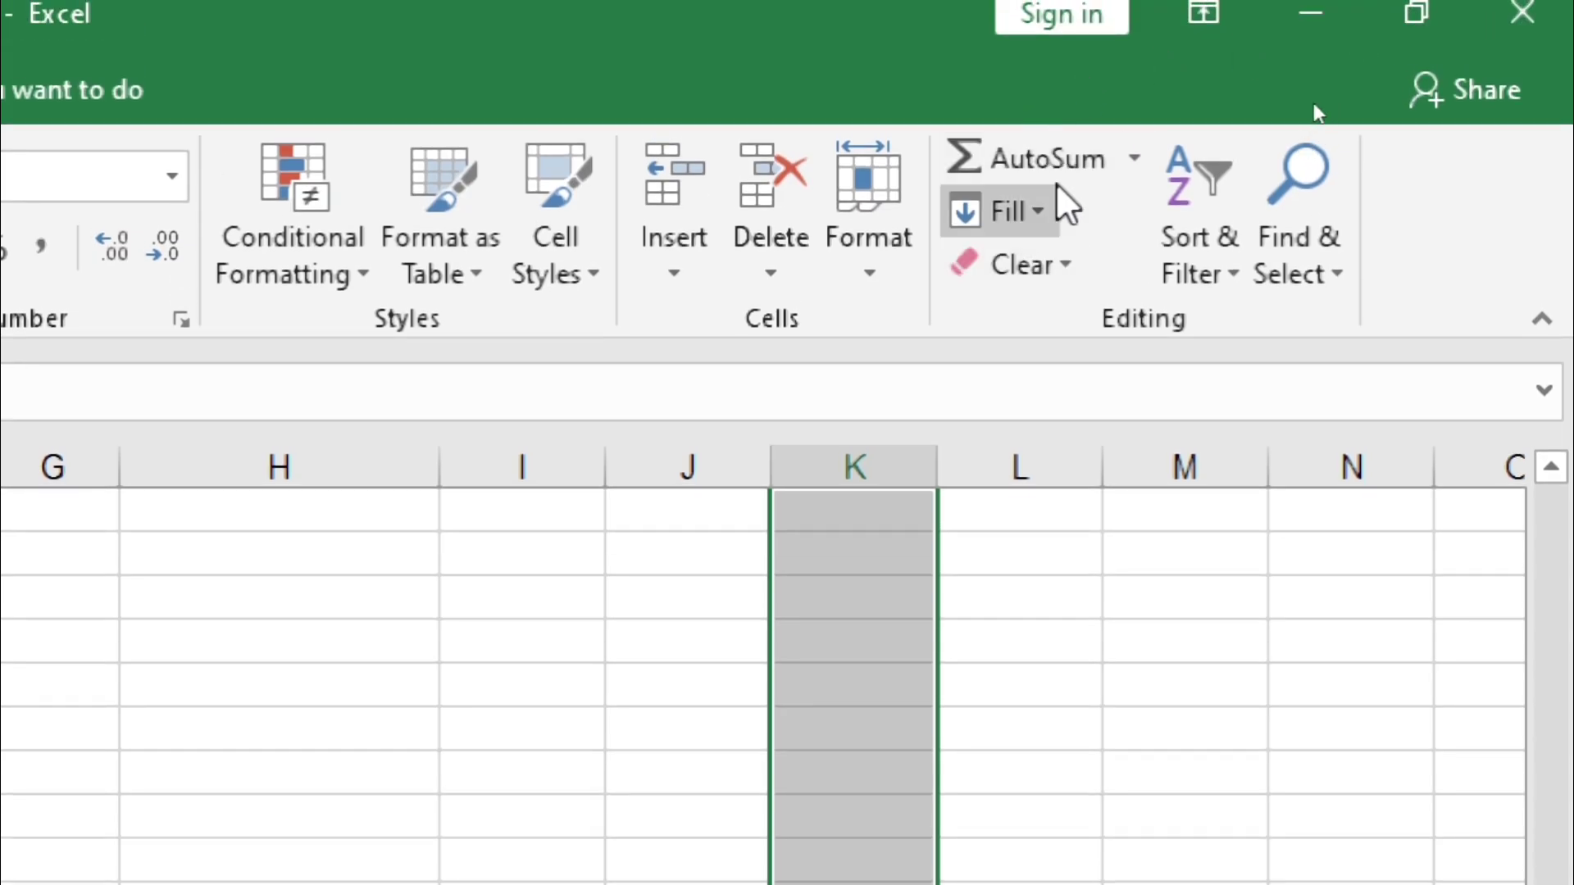
left_click(1043, 205)
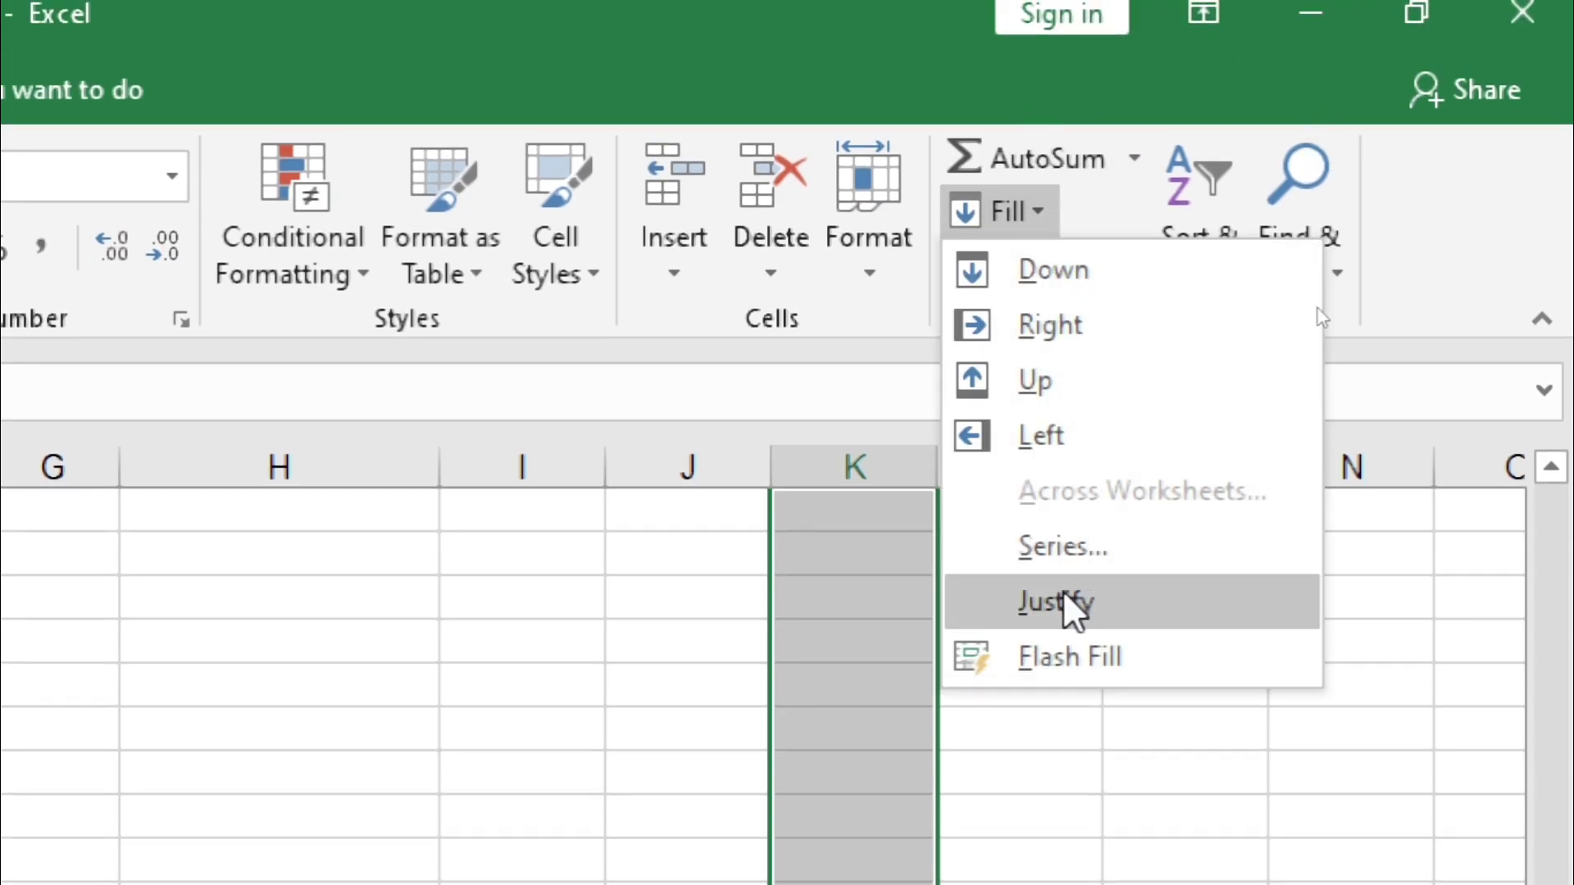
left_click(1062, 548)
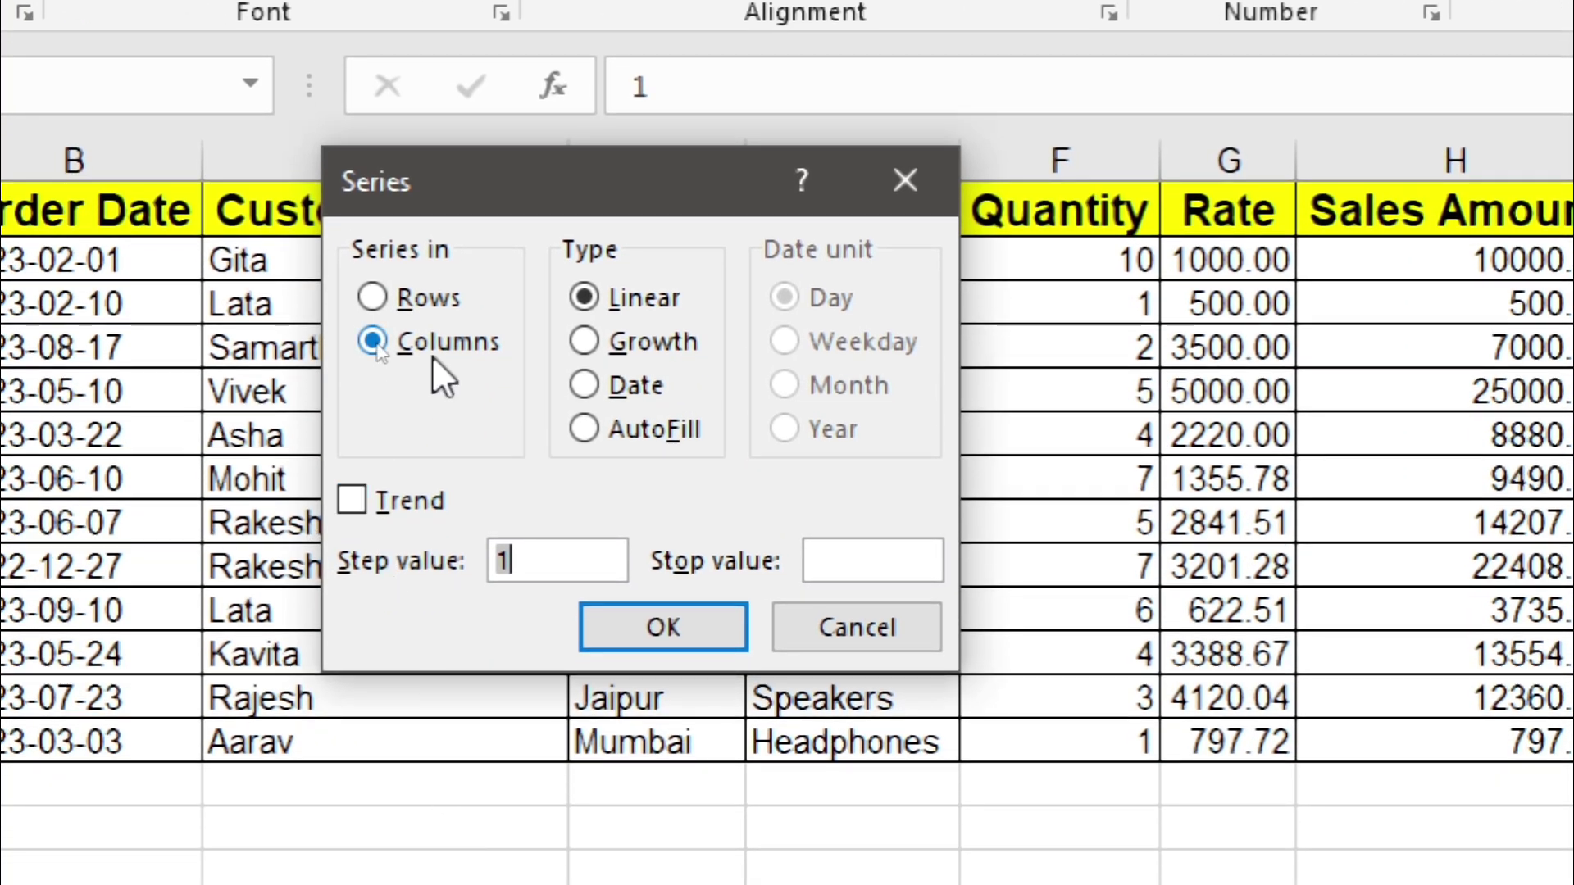
left_click(372, 341)
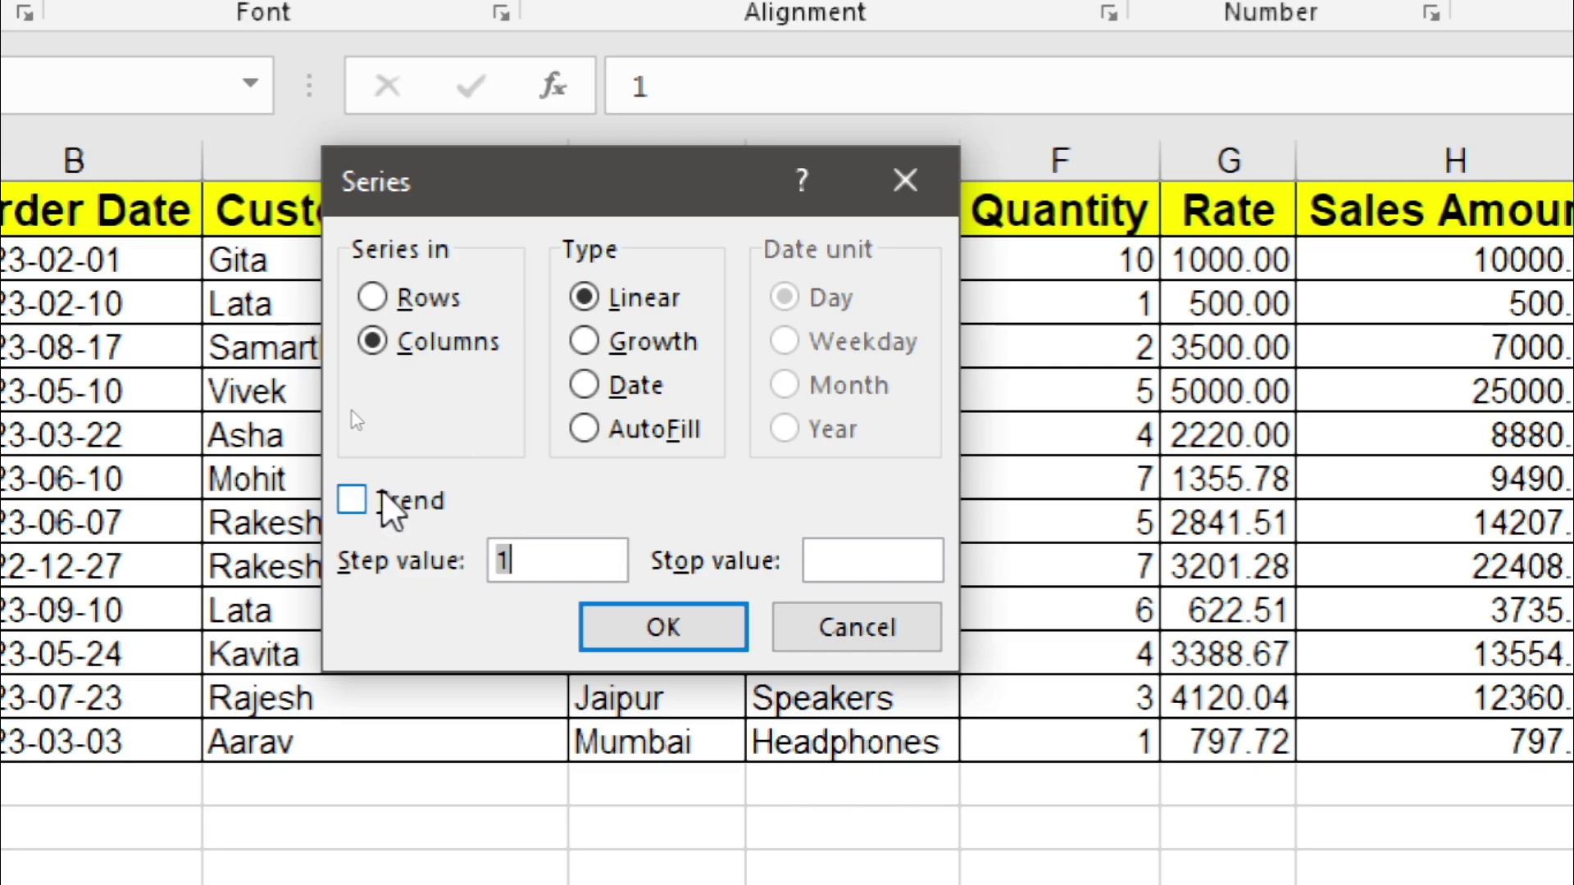
left_click(382, 499)
left_click(603, 630)
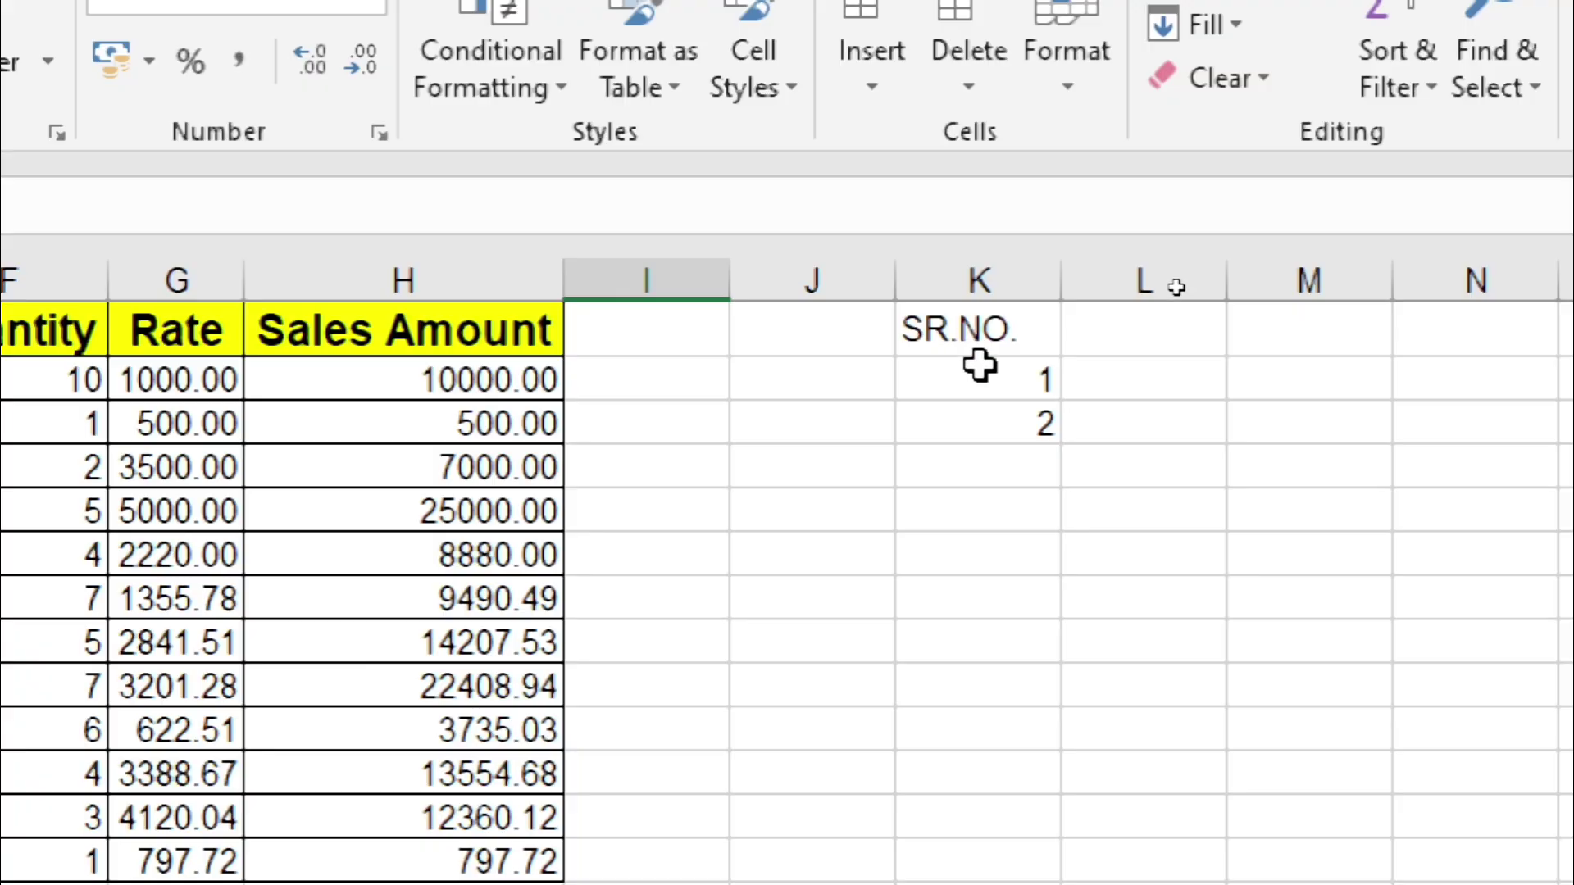
left_click_drag(980, 374, 973, 822)
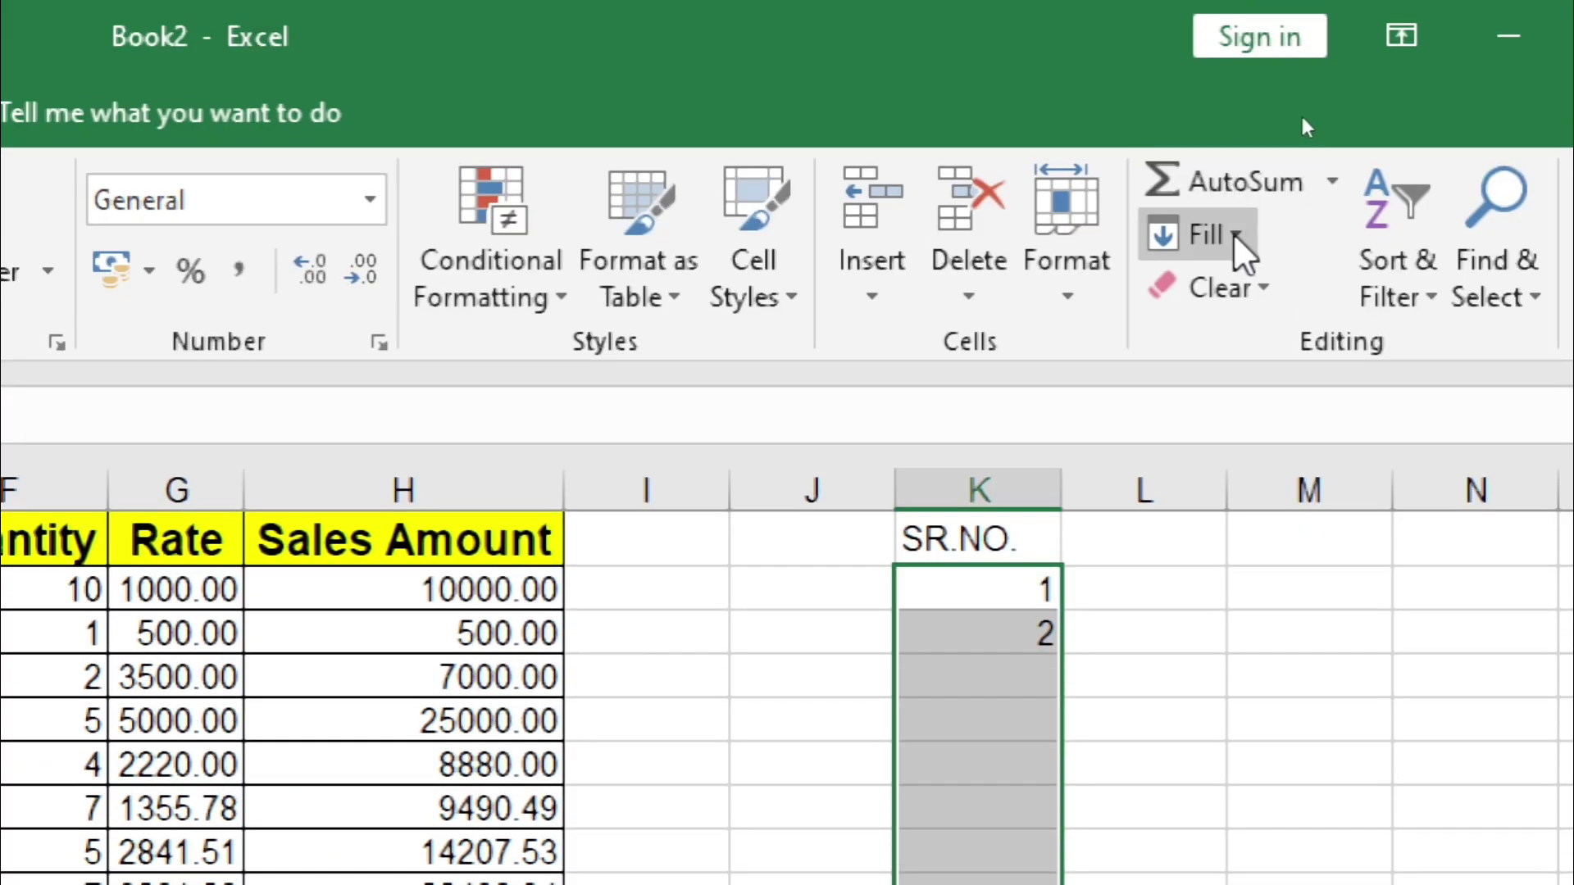
Step: Fill K2:K13 as a linear series with step 1 and stop value 50, numbering 1–12
left_click(1233, 235)
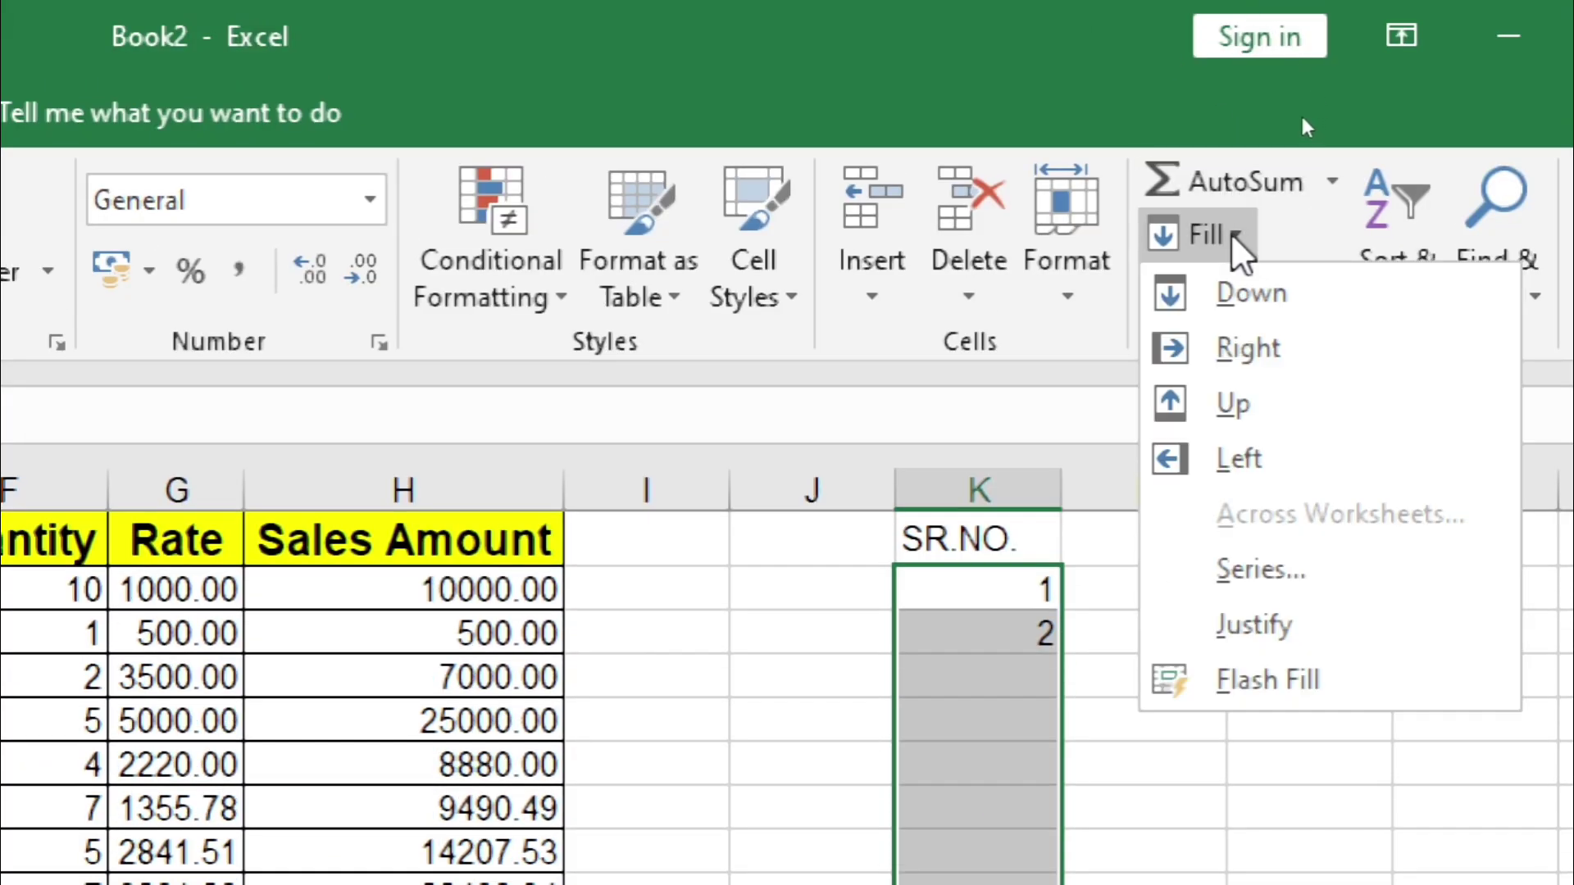
left_click(1266, 570)
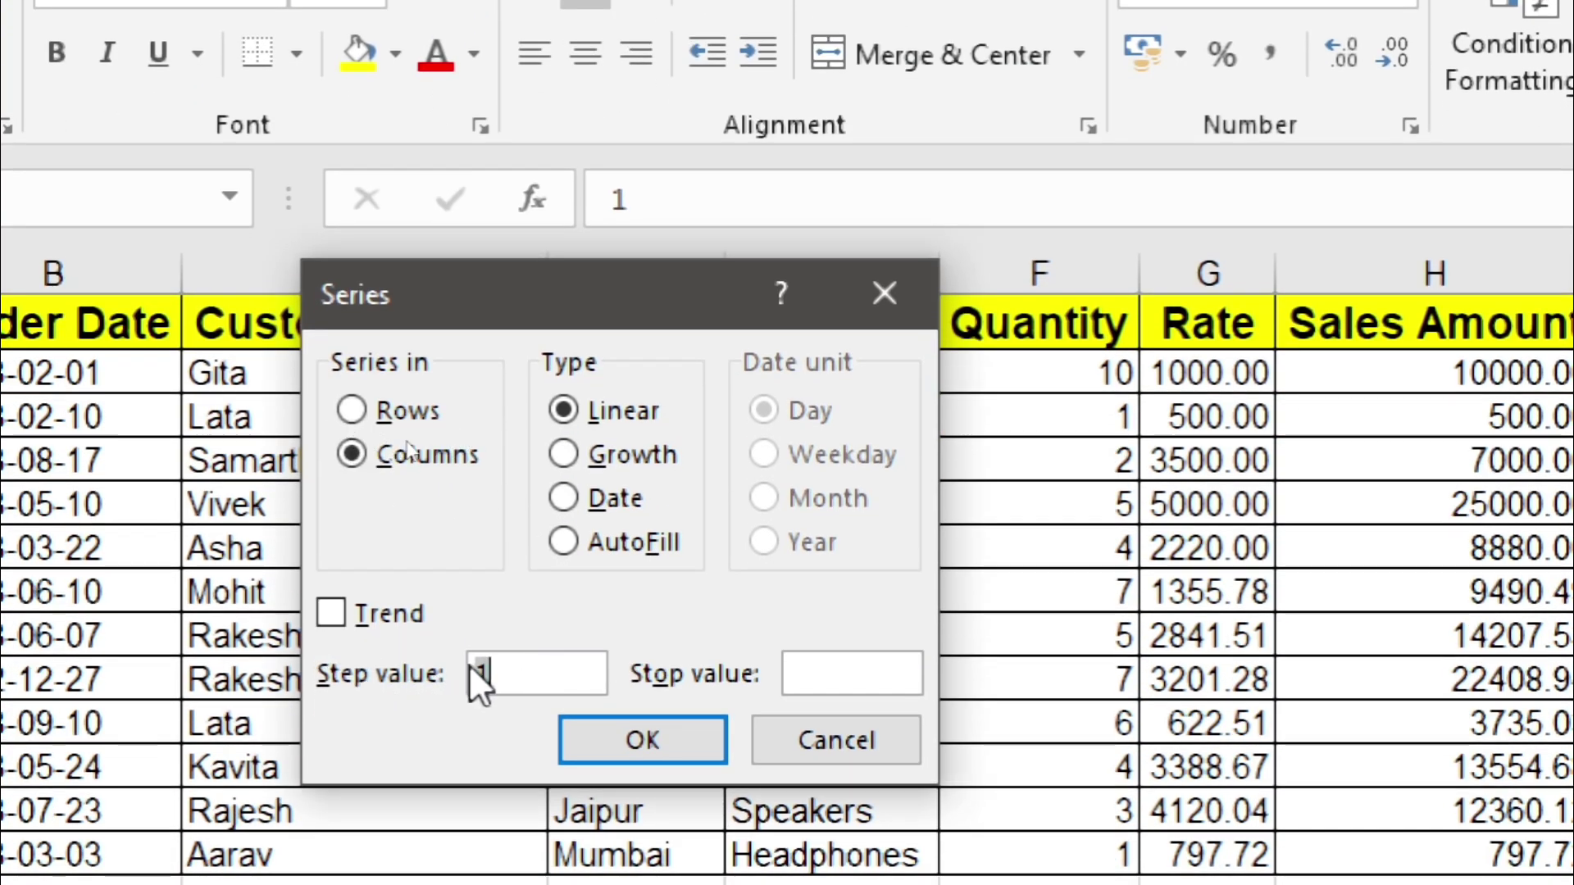
left_click(505, 673)
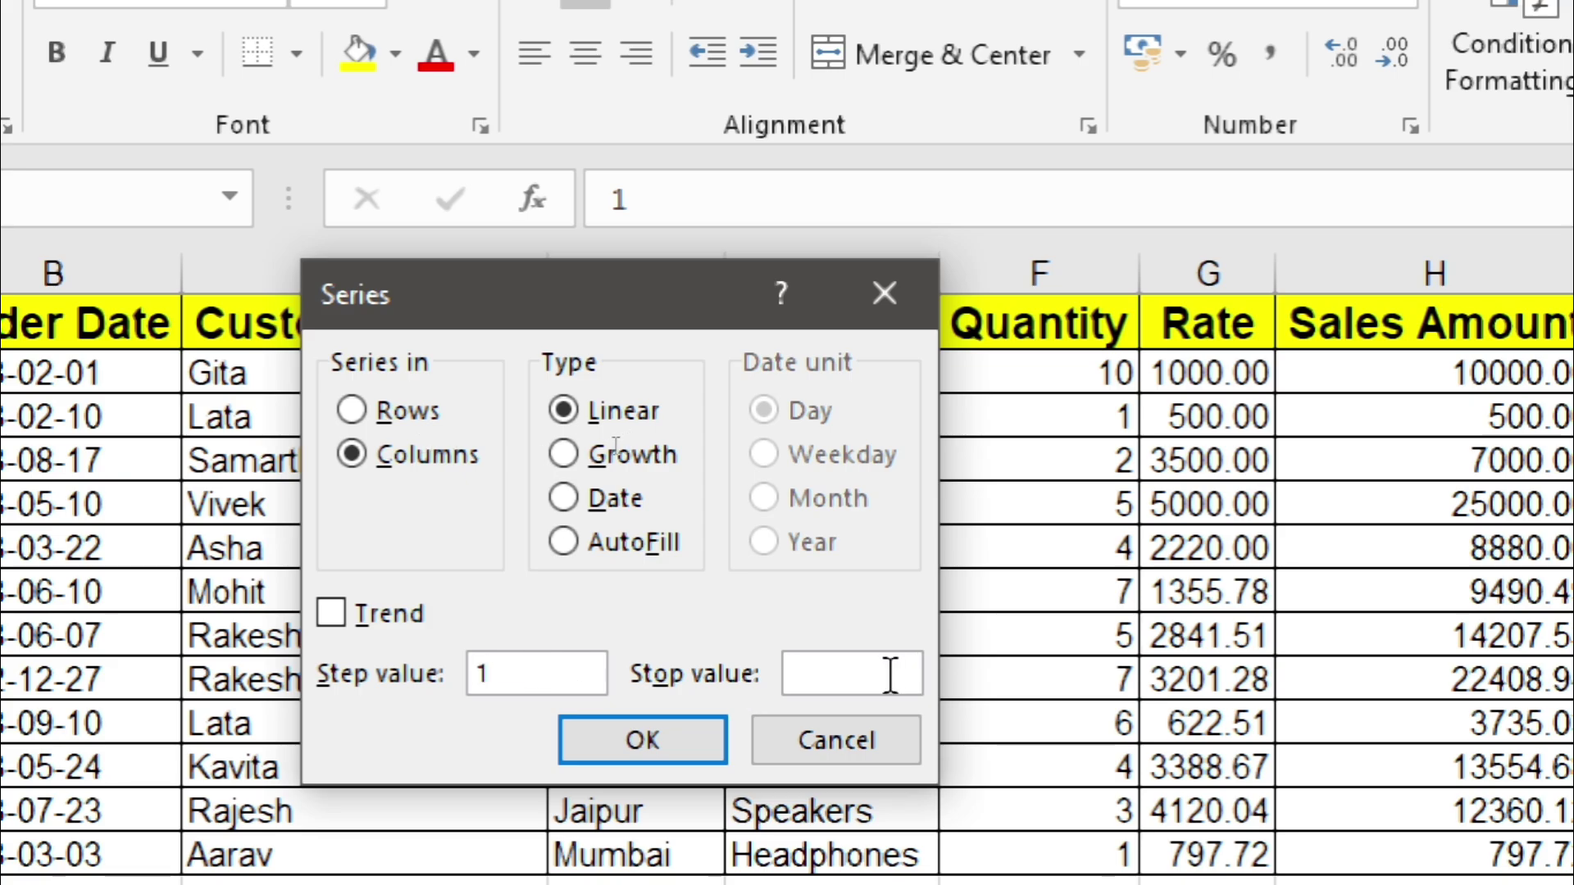
type("1")
key("BackSpace")
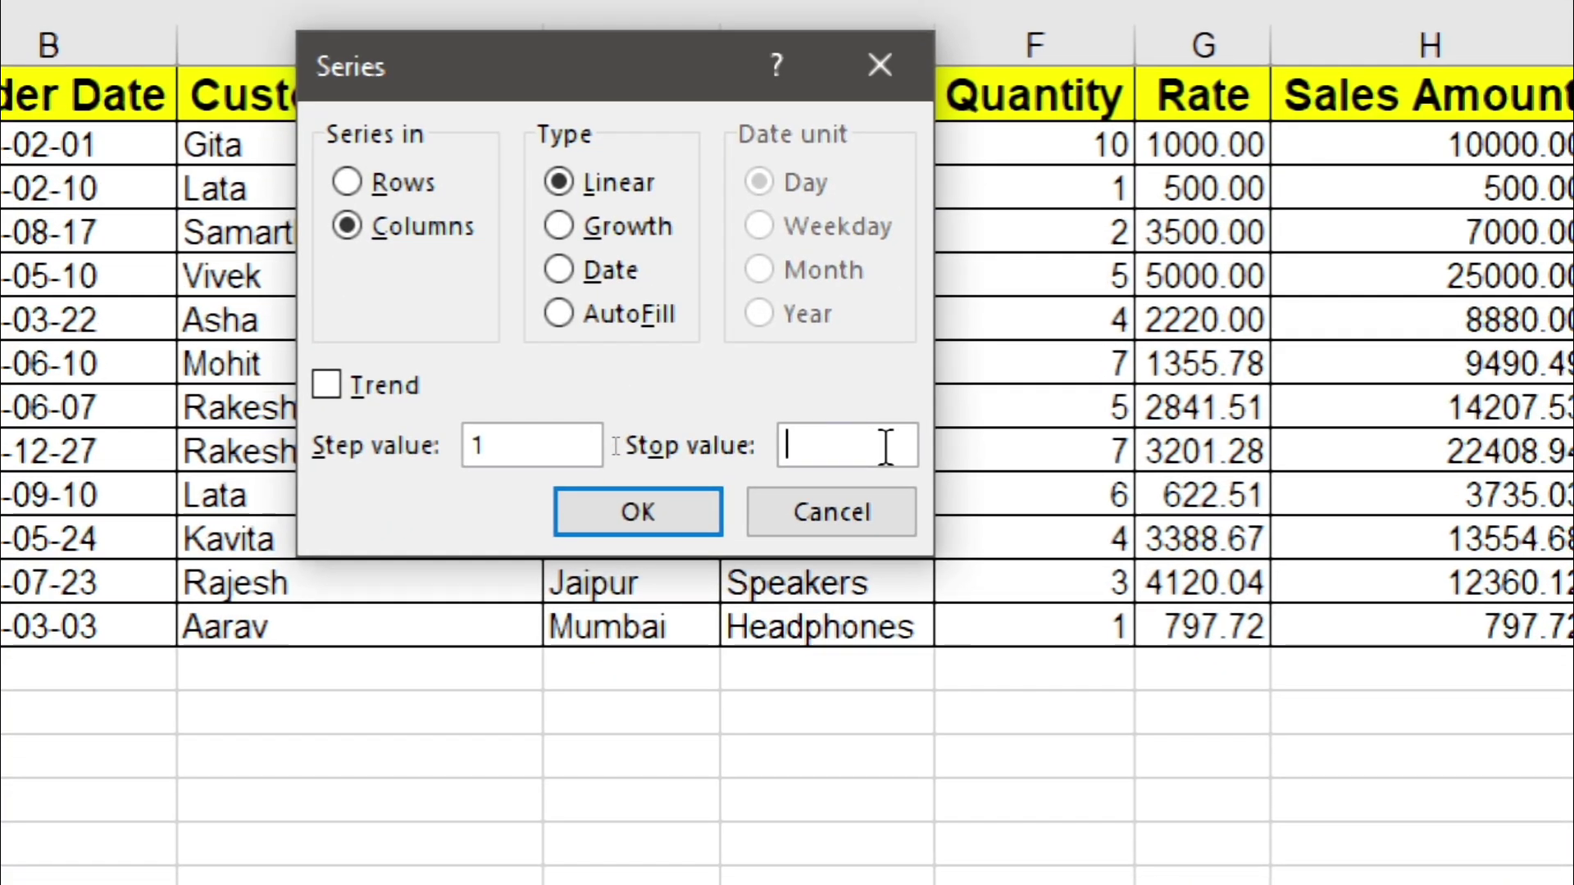
type("50")
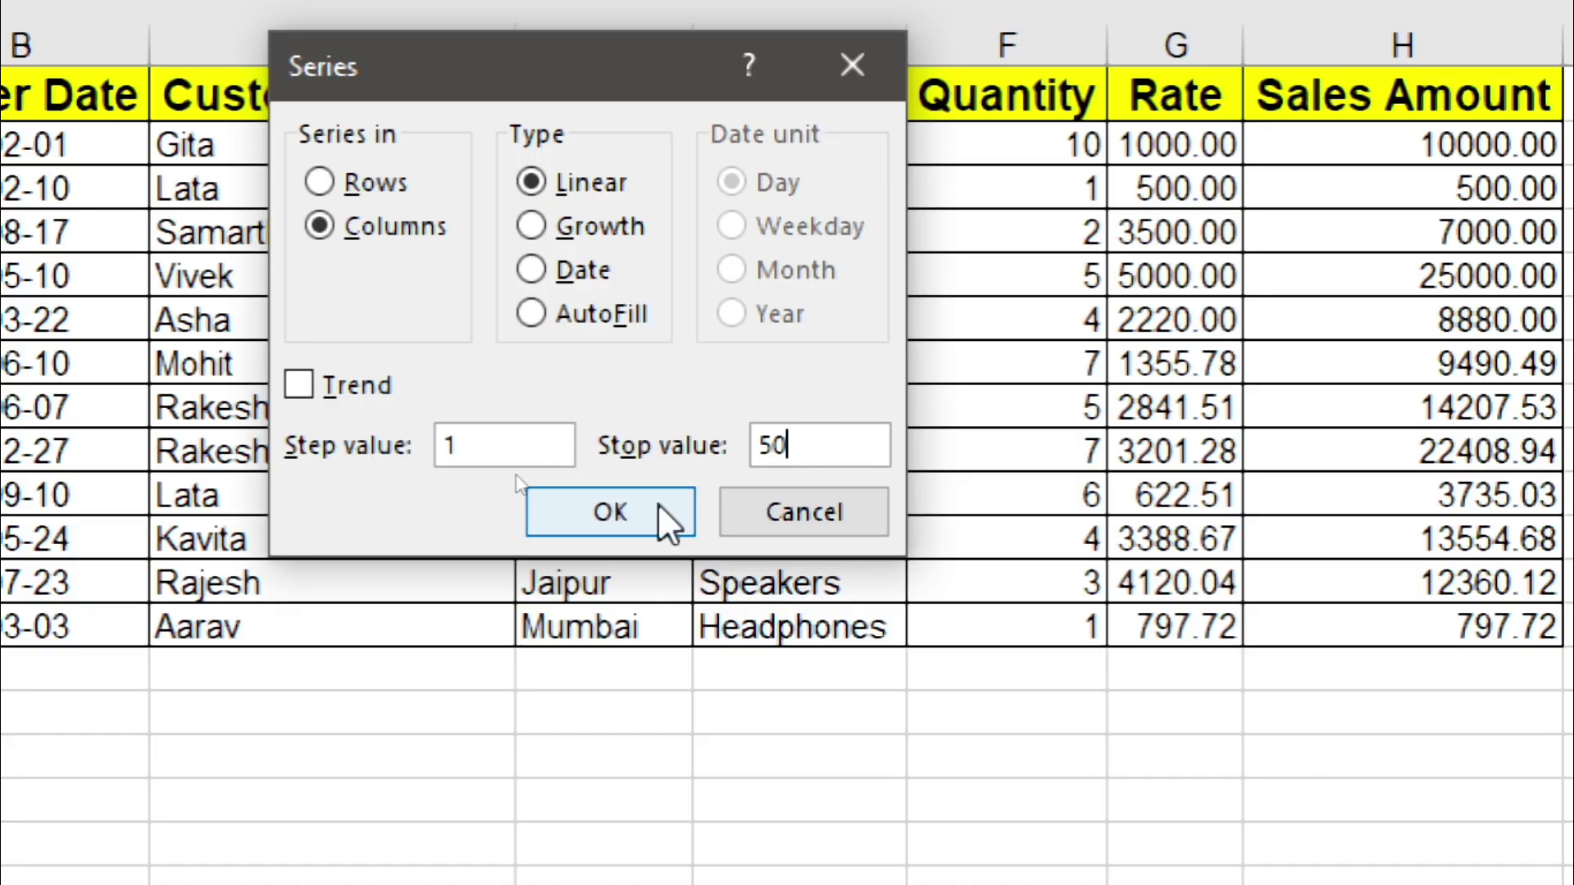
left_click(659, 505)
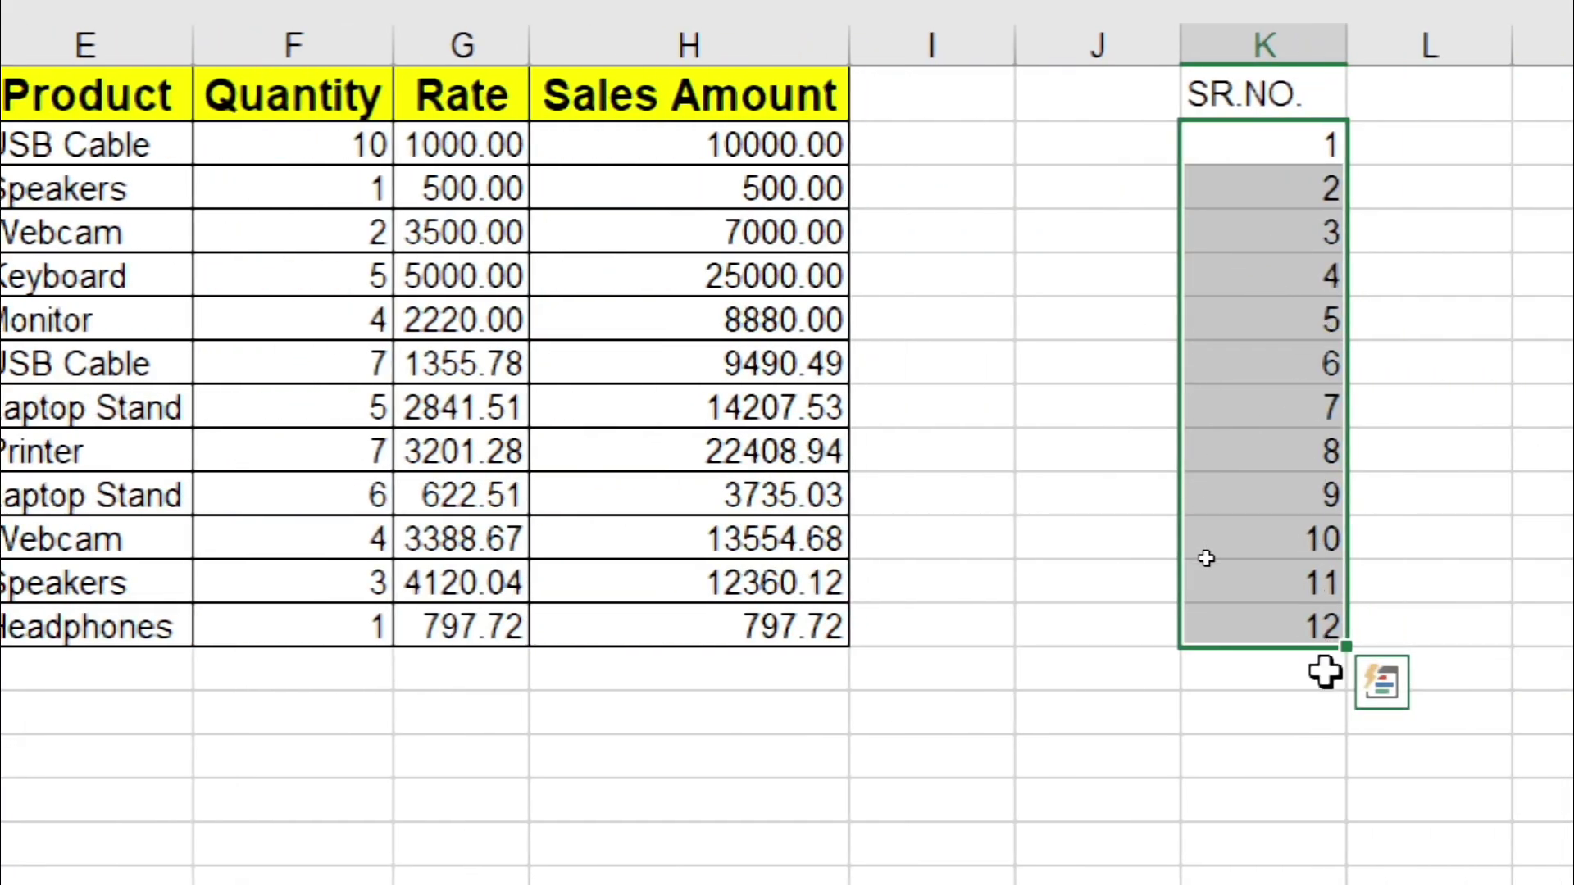
Step: Undo the series, extend the 1, 2 pattern down to 11, then undo back to 1
key("ctrl+z")
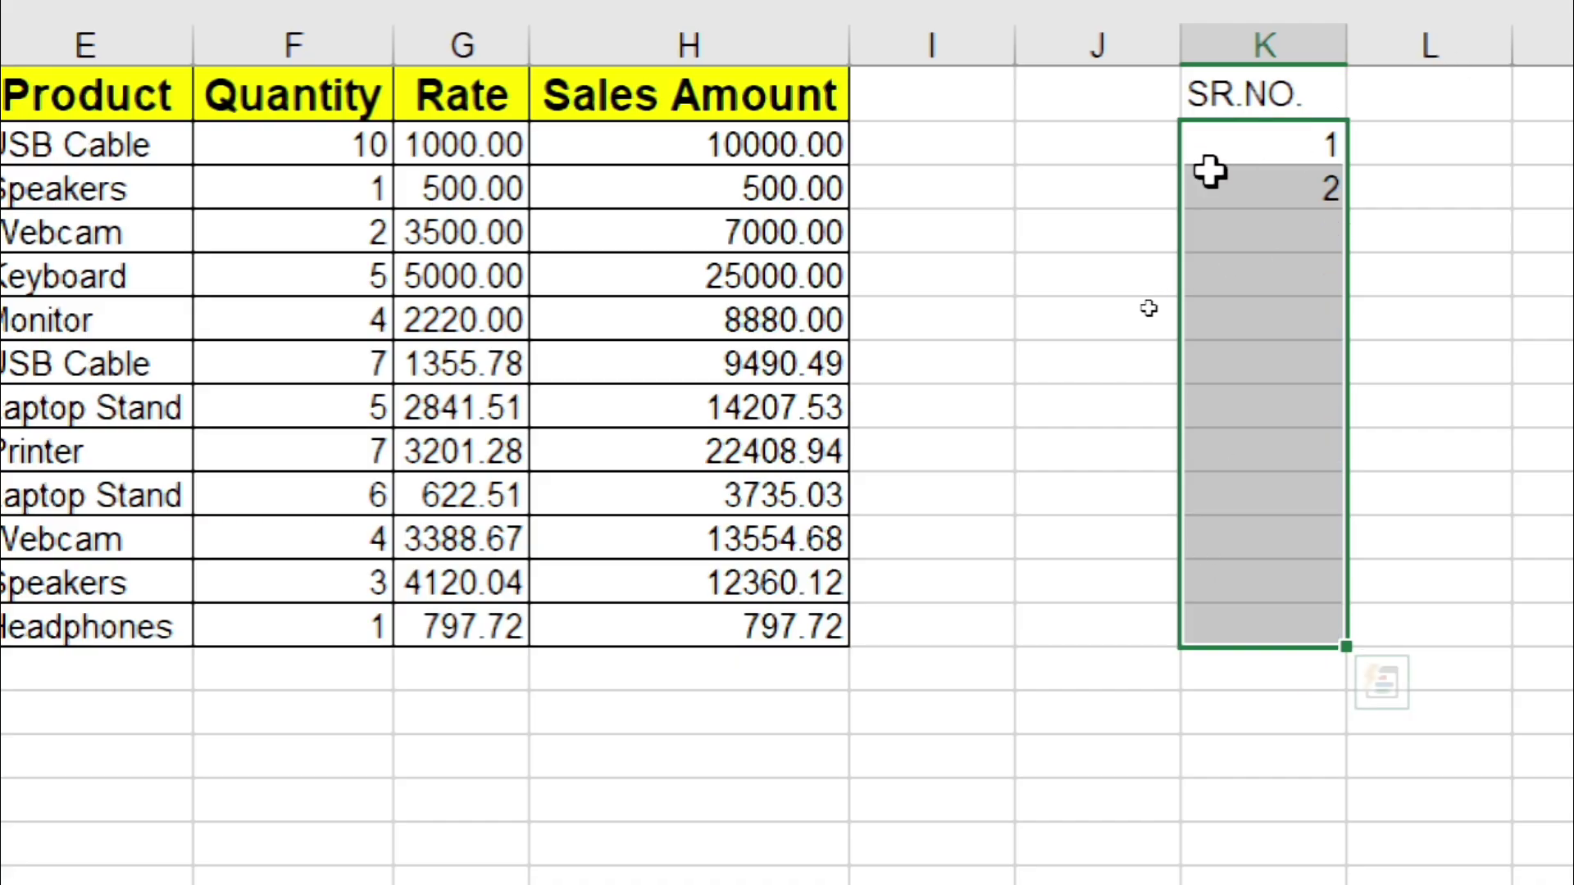
left_click_drag(1236, 145, 1237, 197)
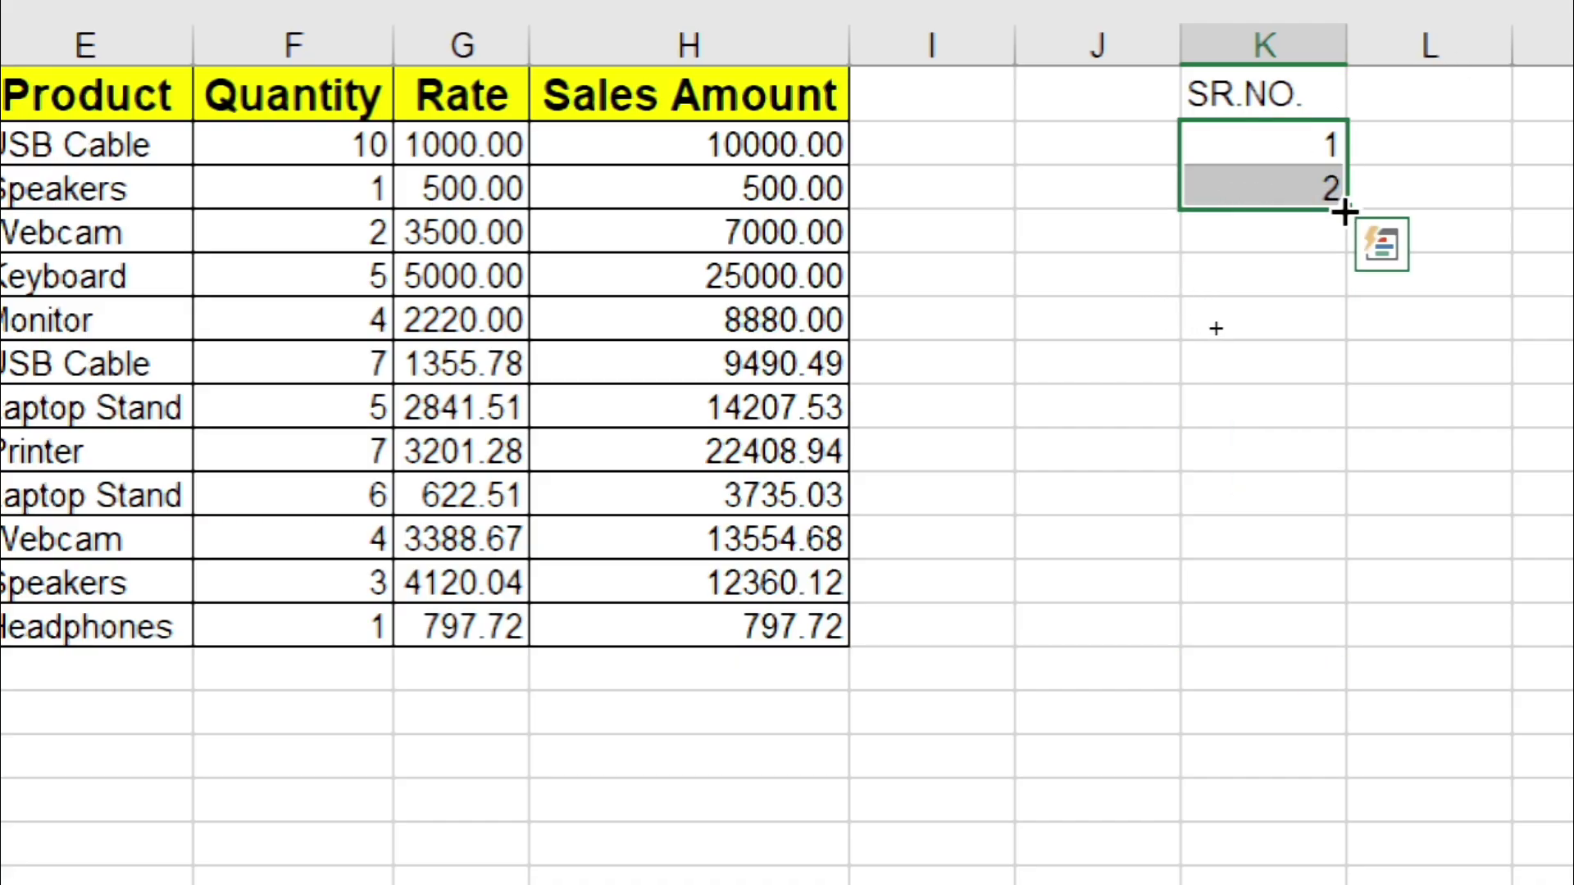
left_click_drag(1345, 212, 1328, 596)
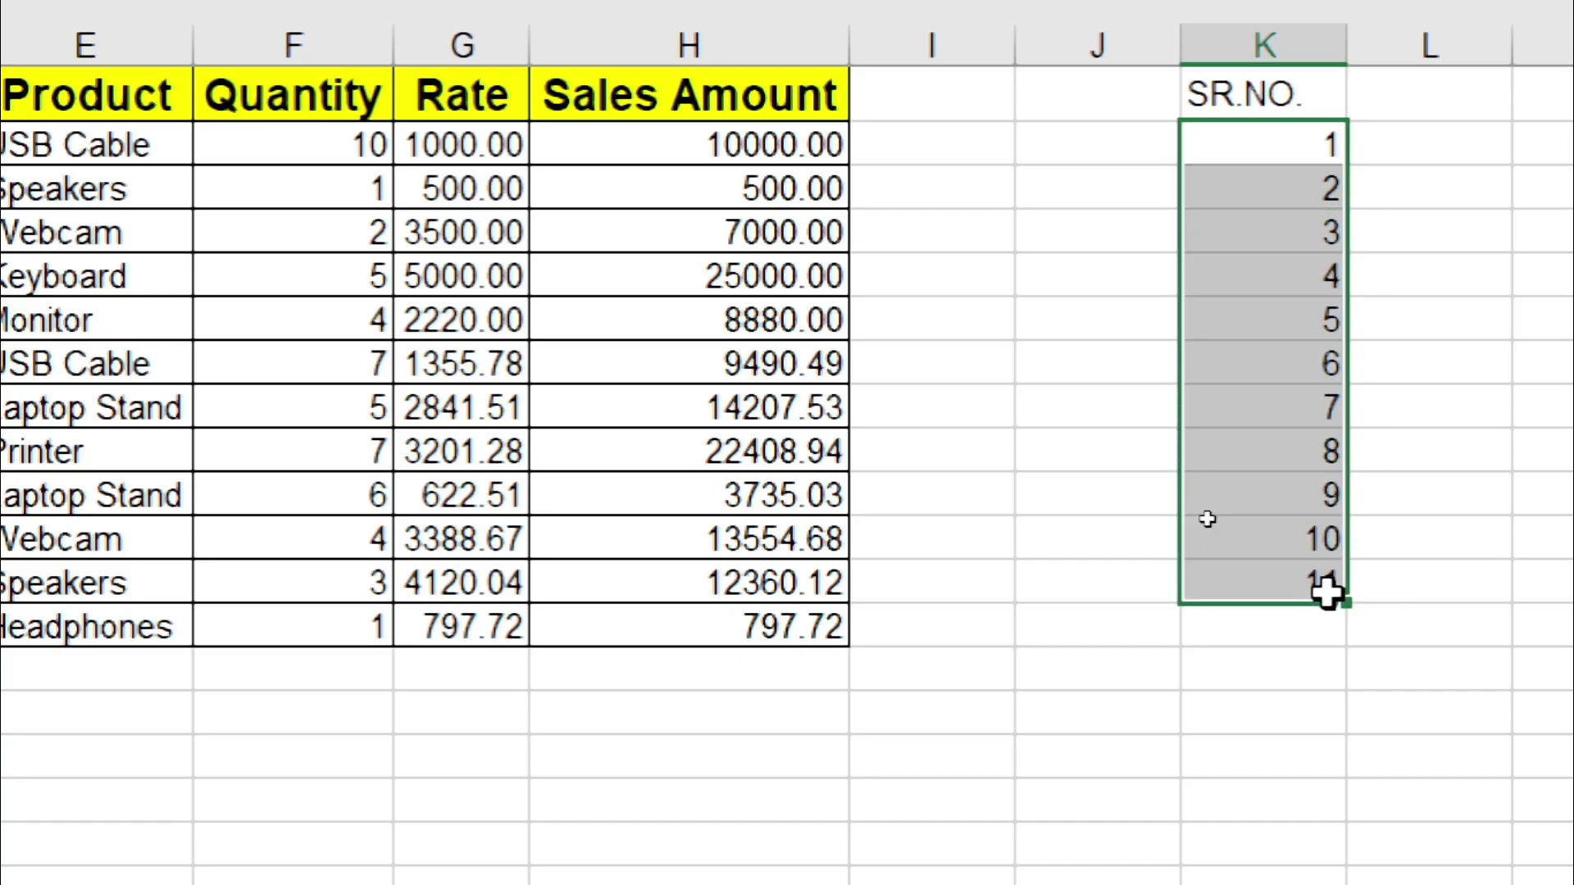
key("ctrl+z")
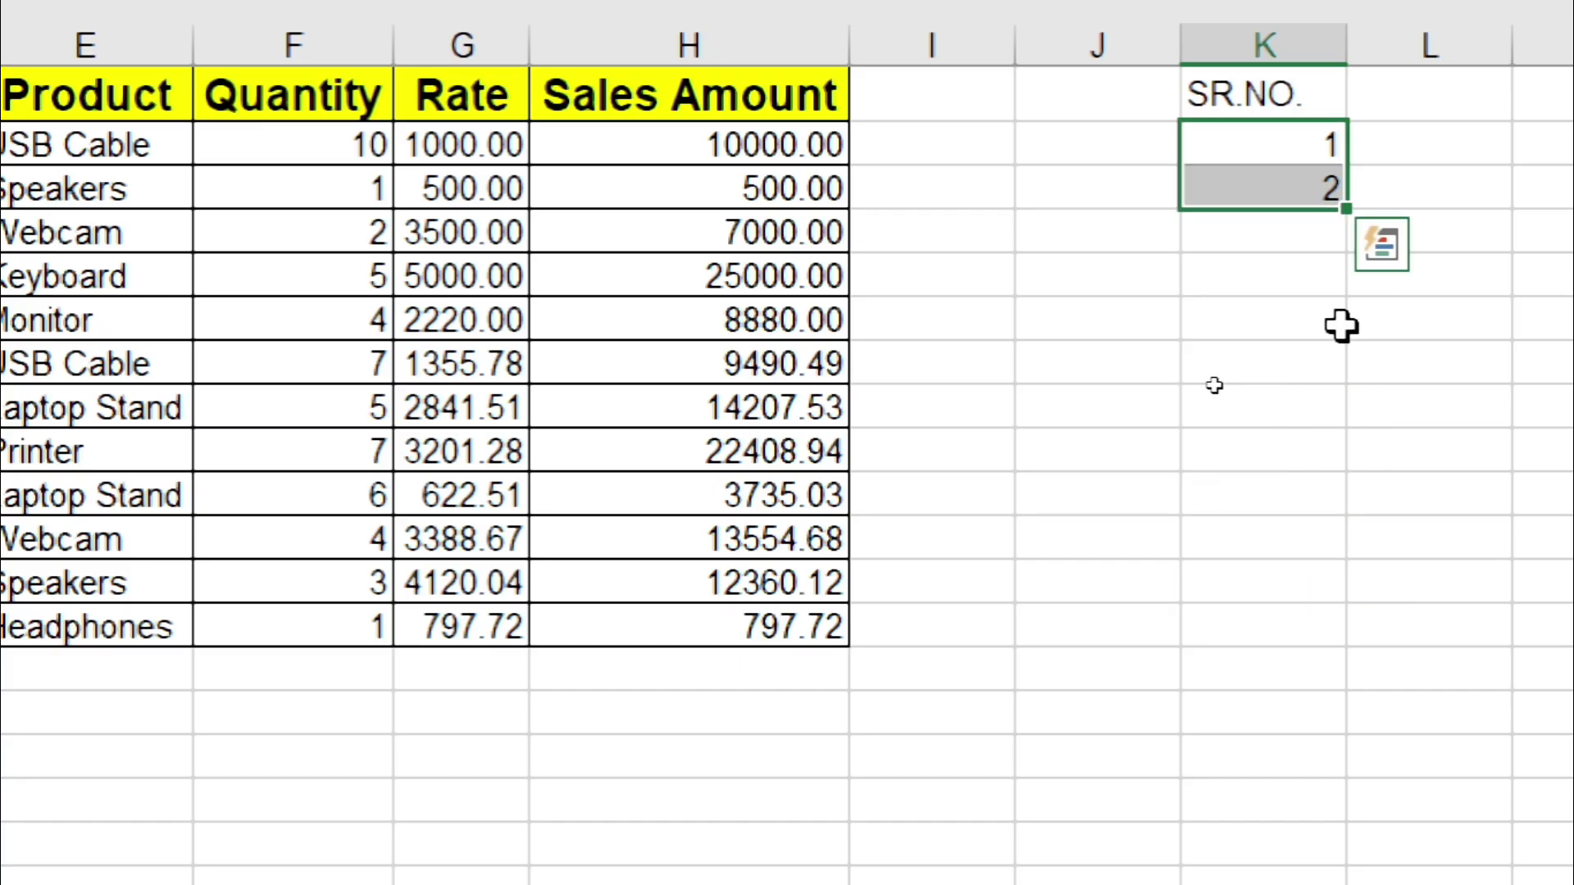
key("ctrl+z")
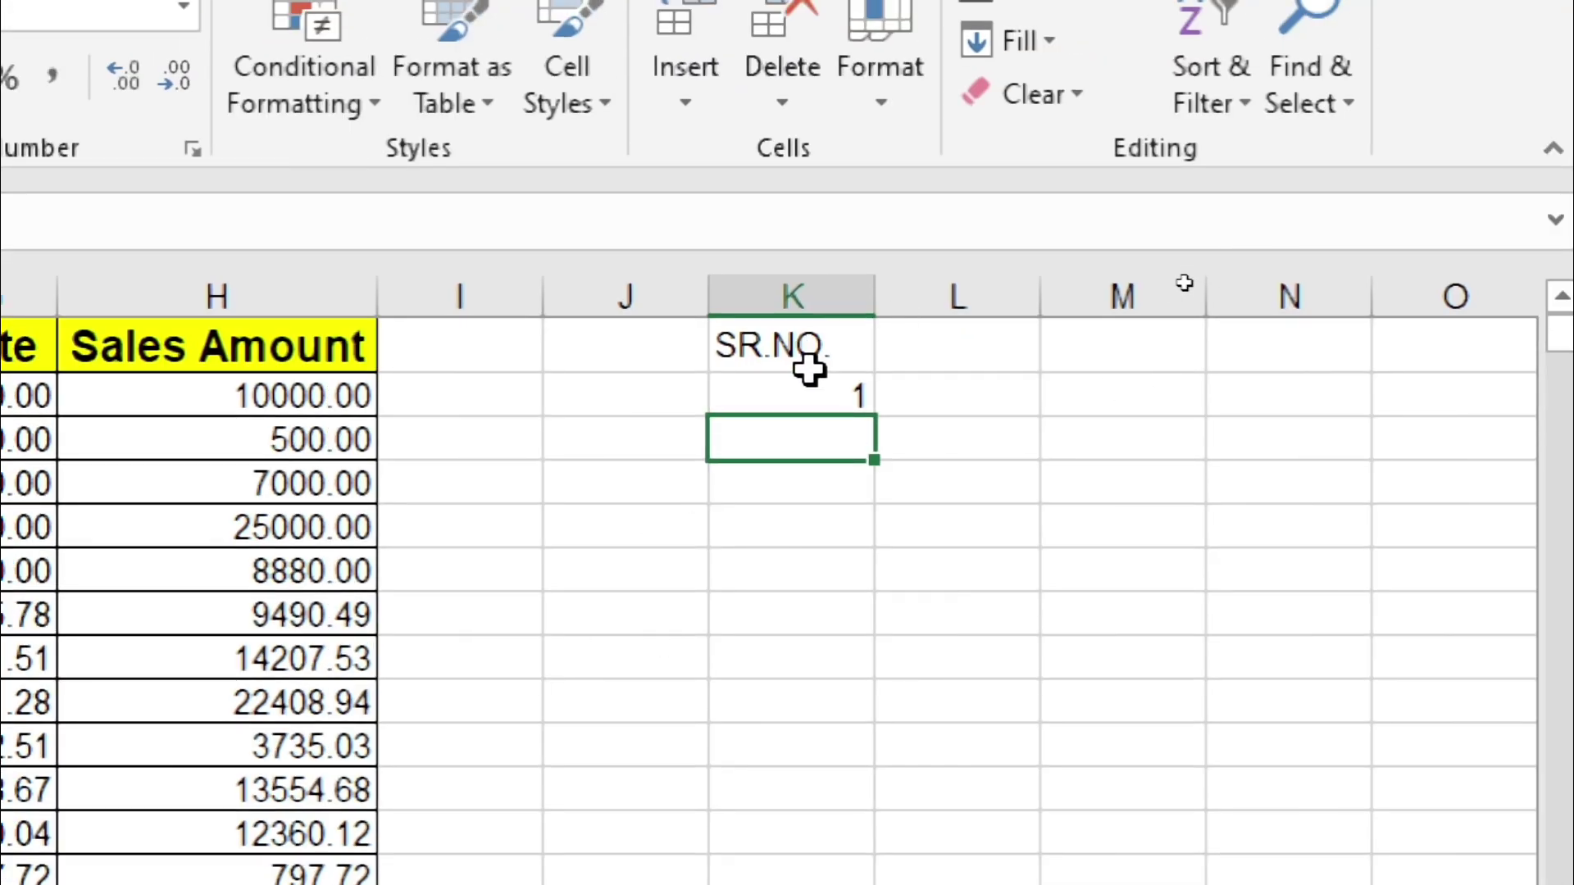
Step: Drag-fill from K2 down to K9, undo it, and select an empty cell
left_click(809, 379)
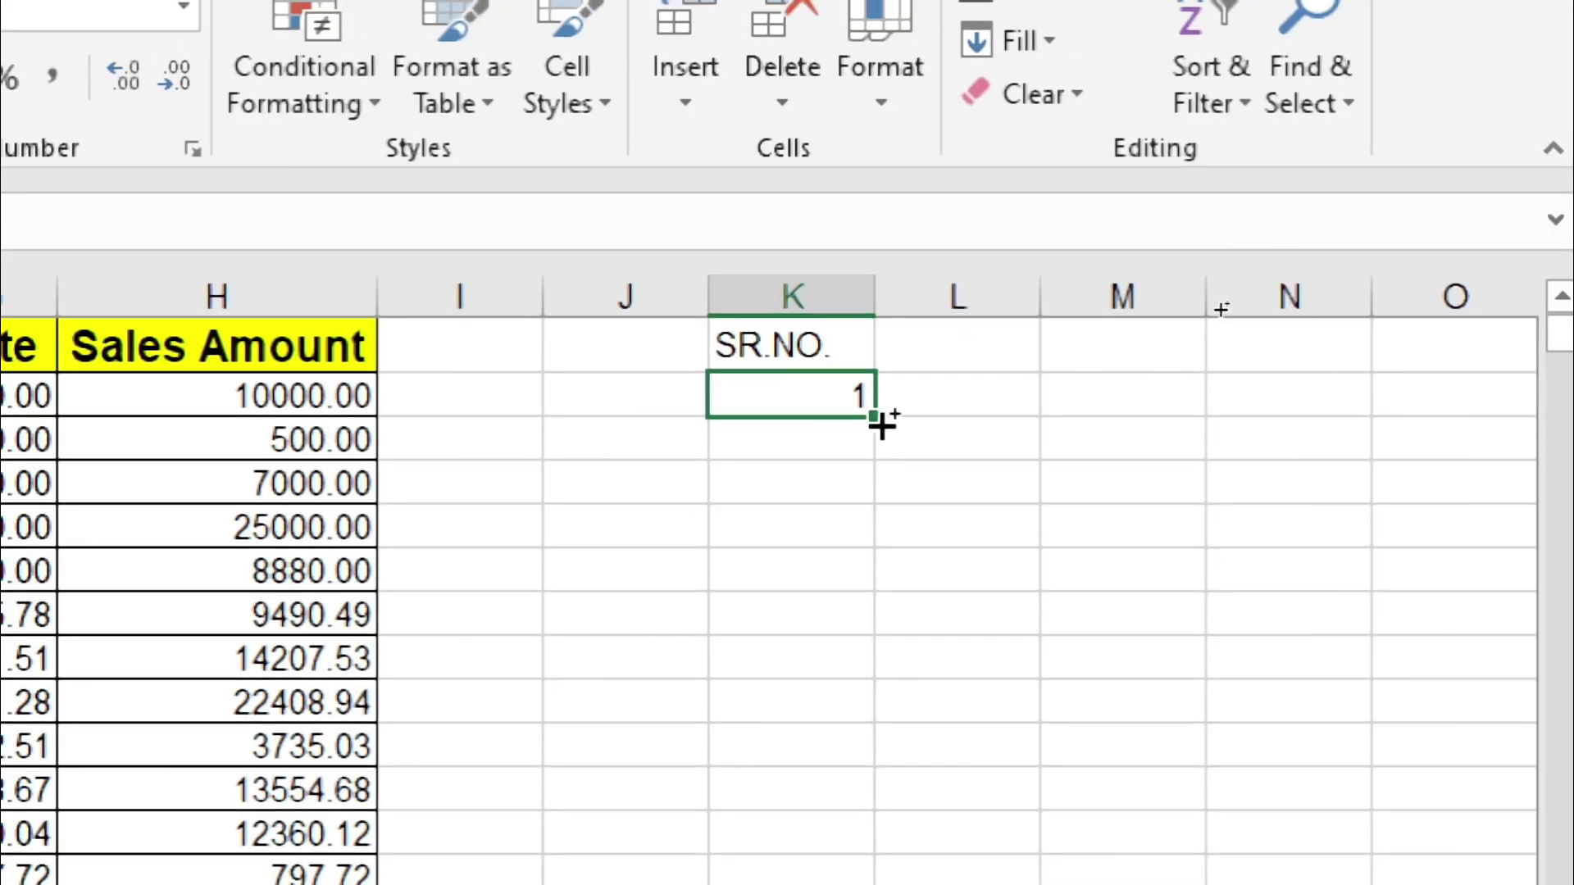
left_click_drag(874, 417, 899, 748)
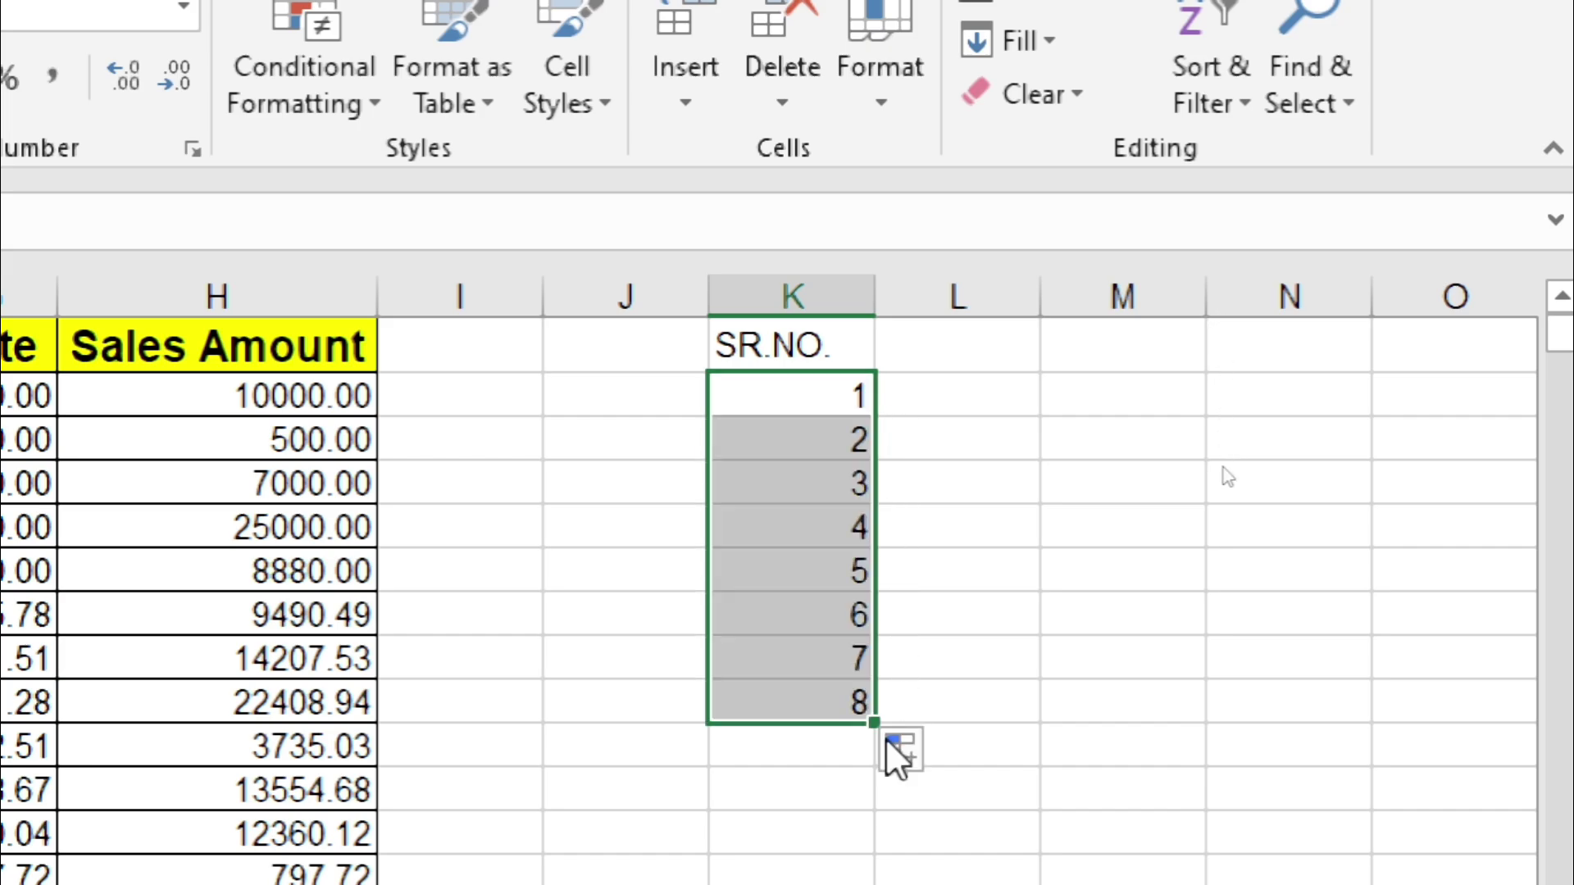
key("ctrl+z")
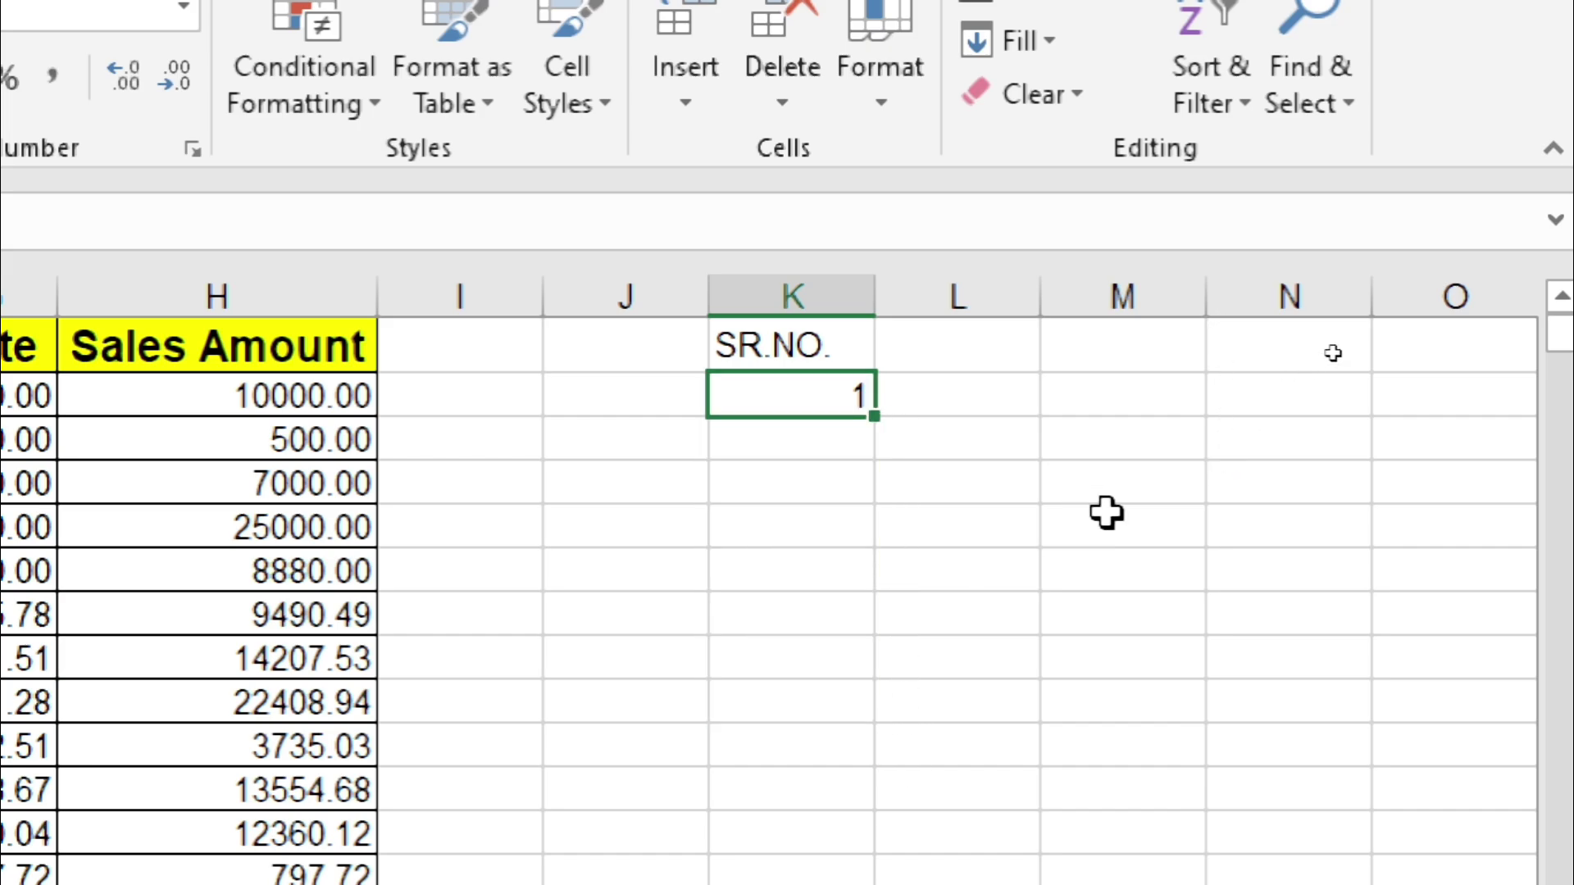
left_click(1105, 517)
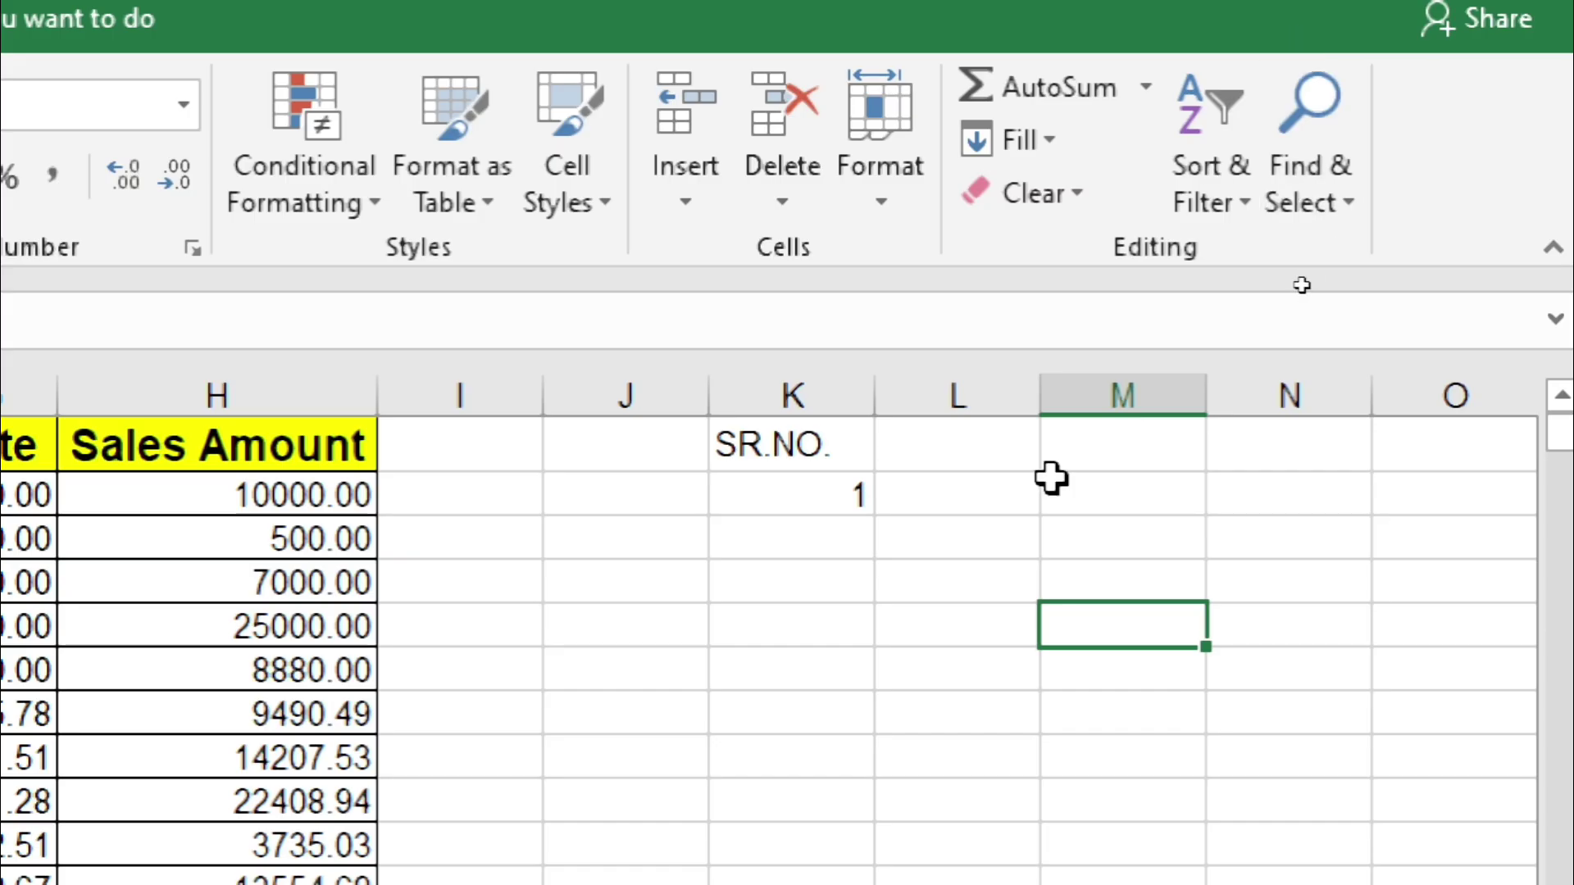
left_click(892, 592)
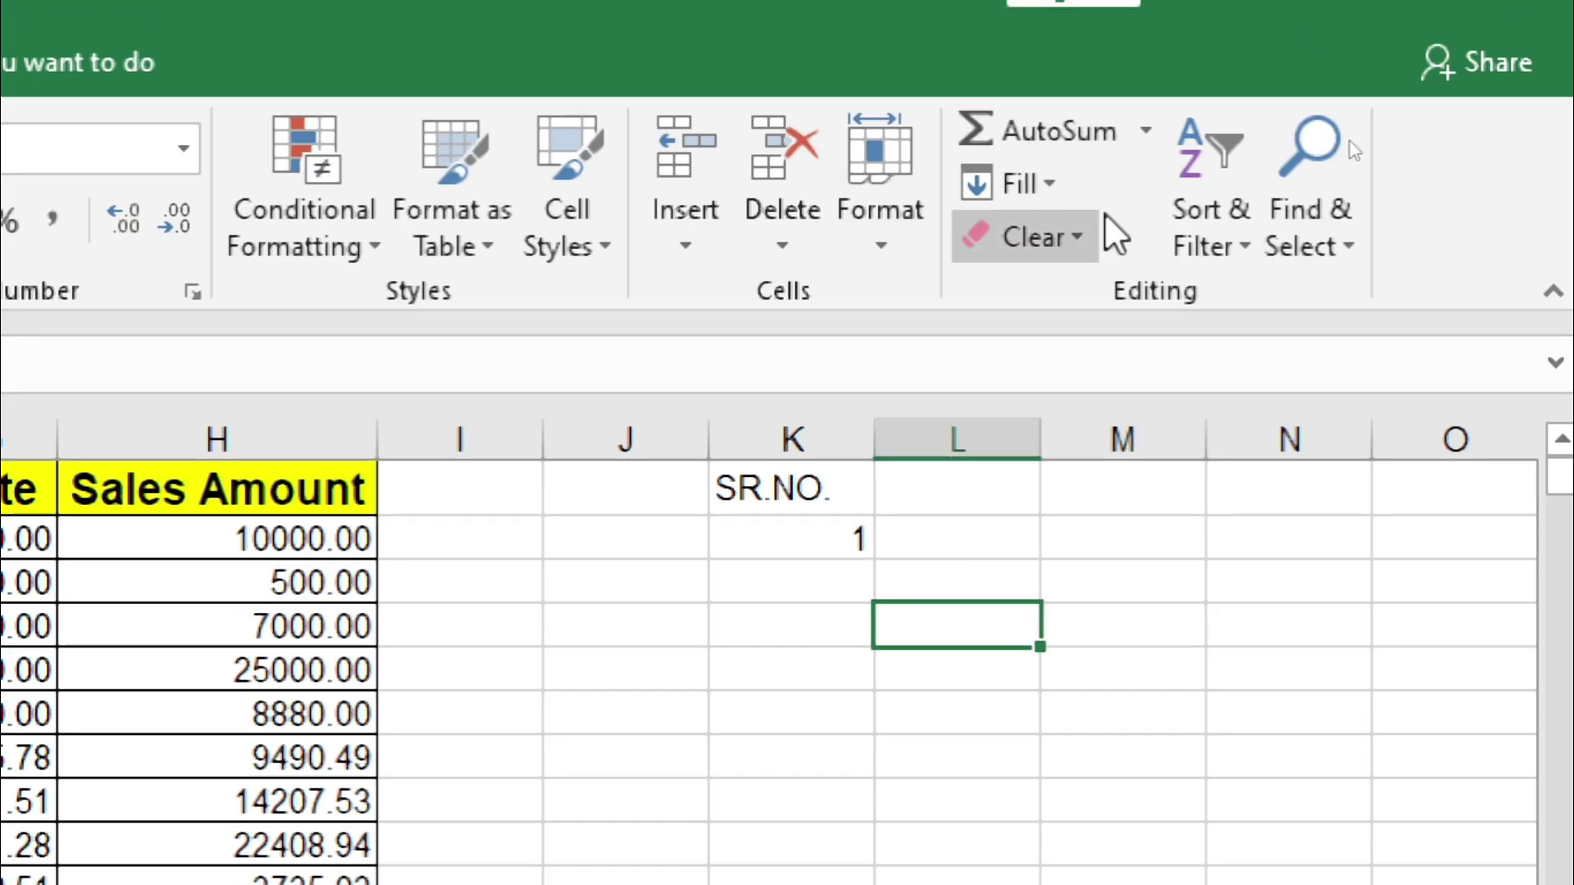
left_click(1065, 194)
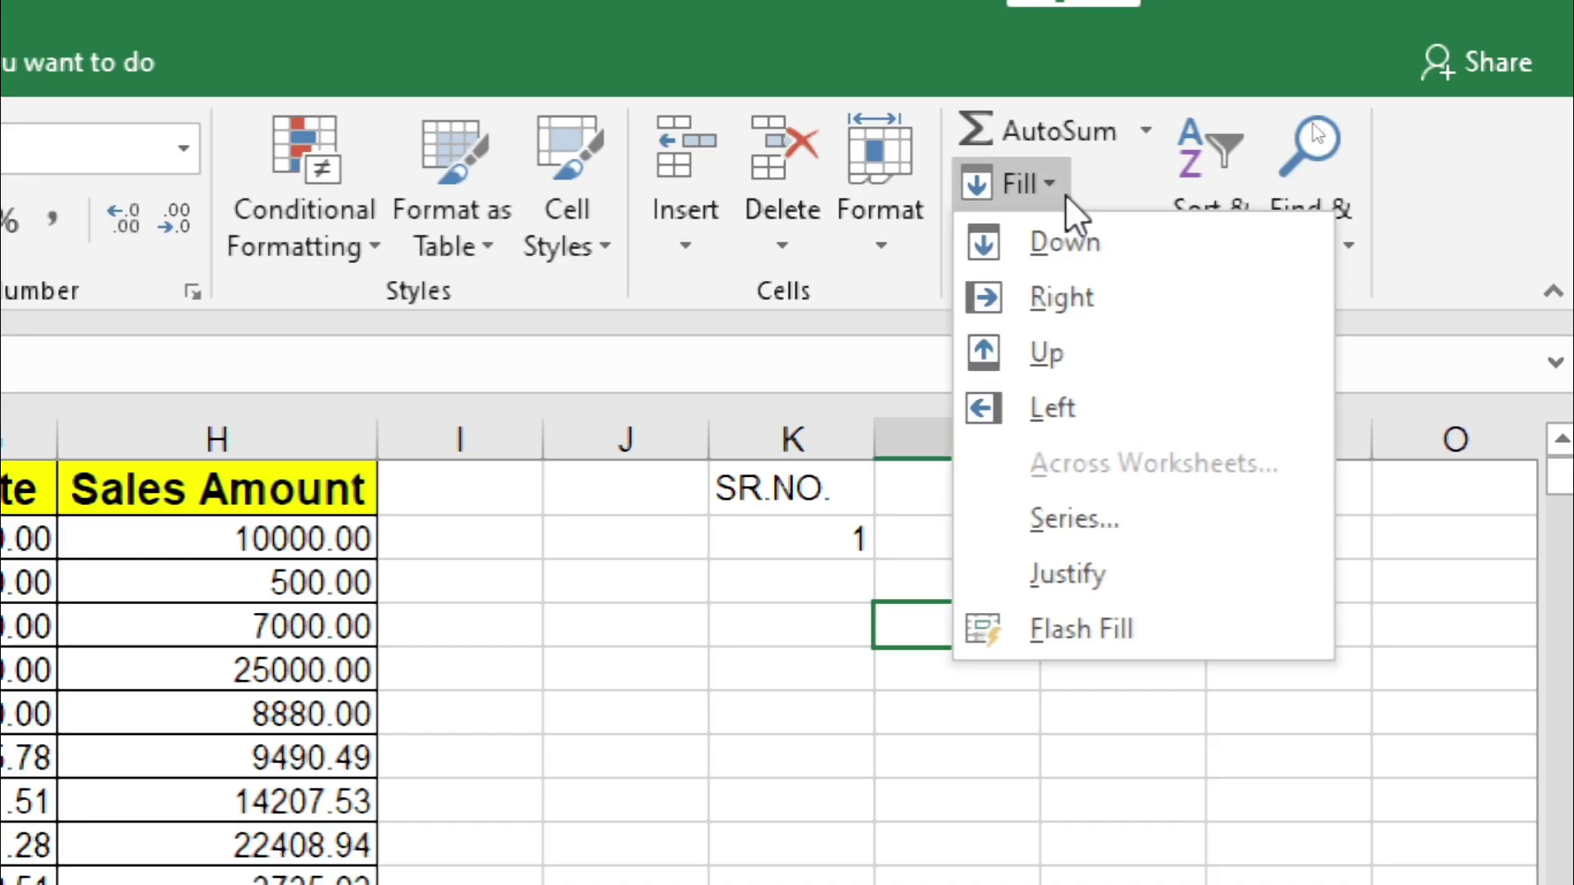
left_click(1070, 518)
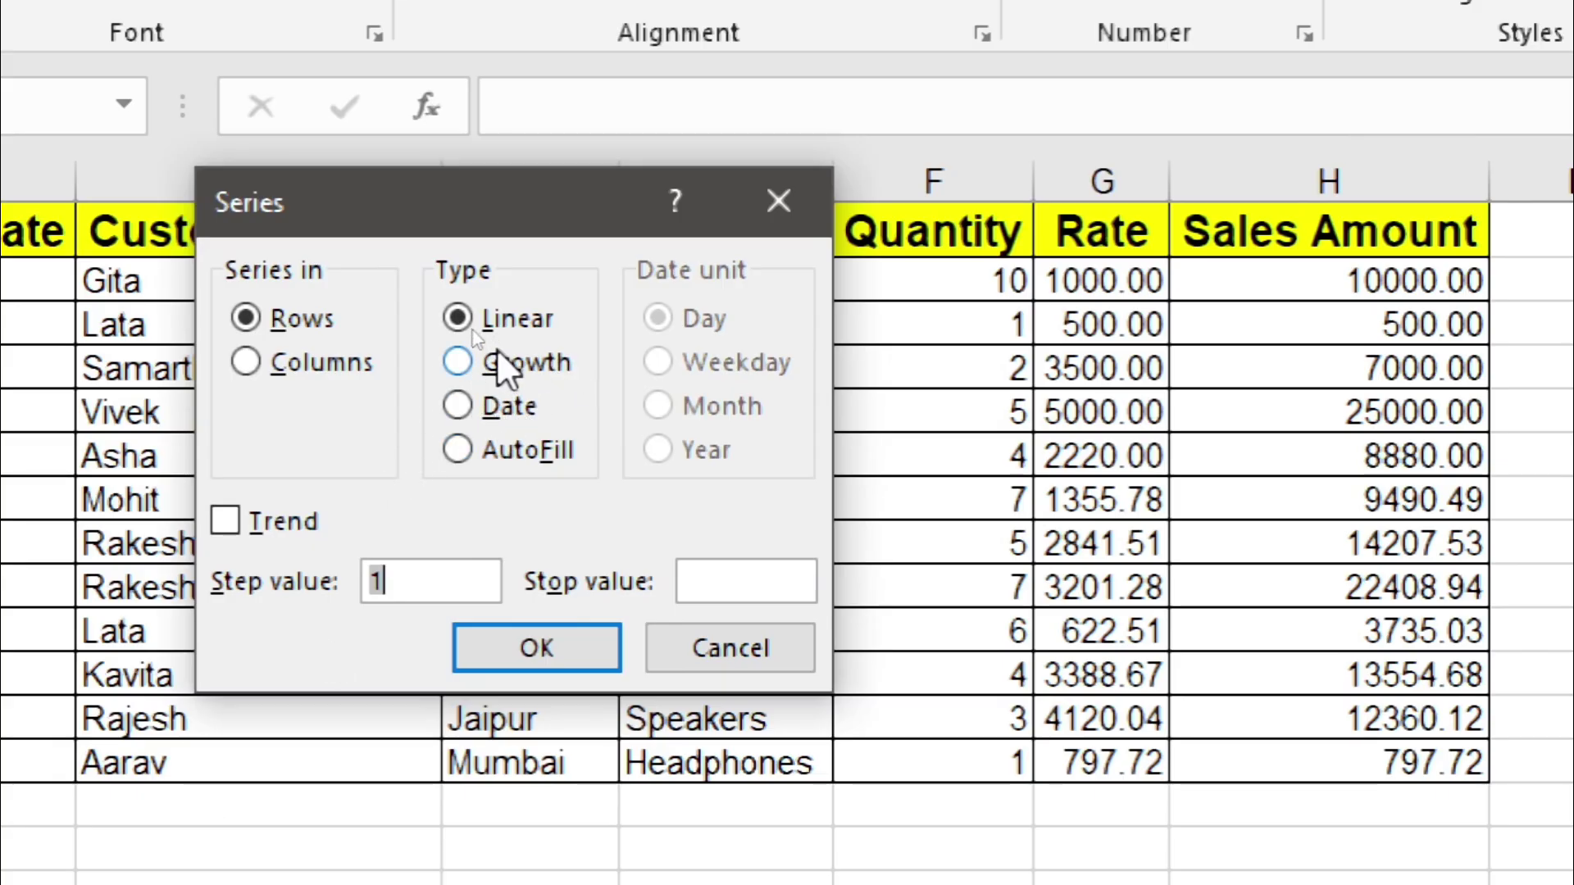
left_click(502, 358)
left_click(496, 407)
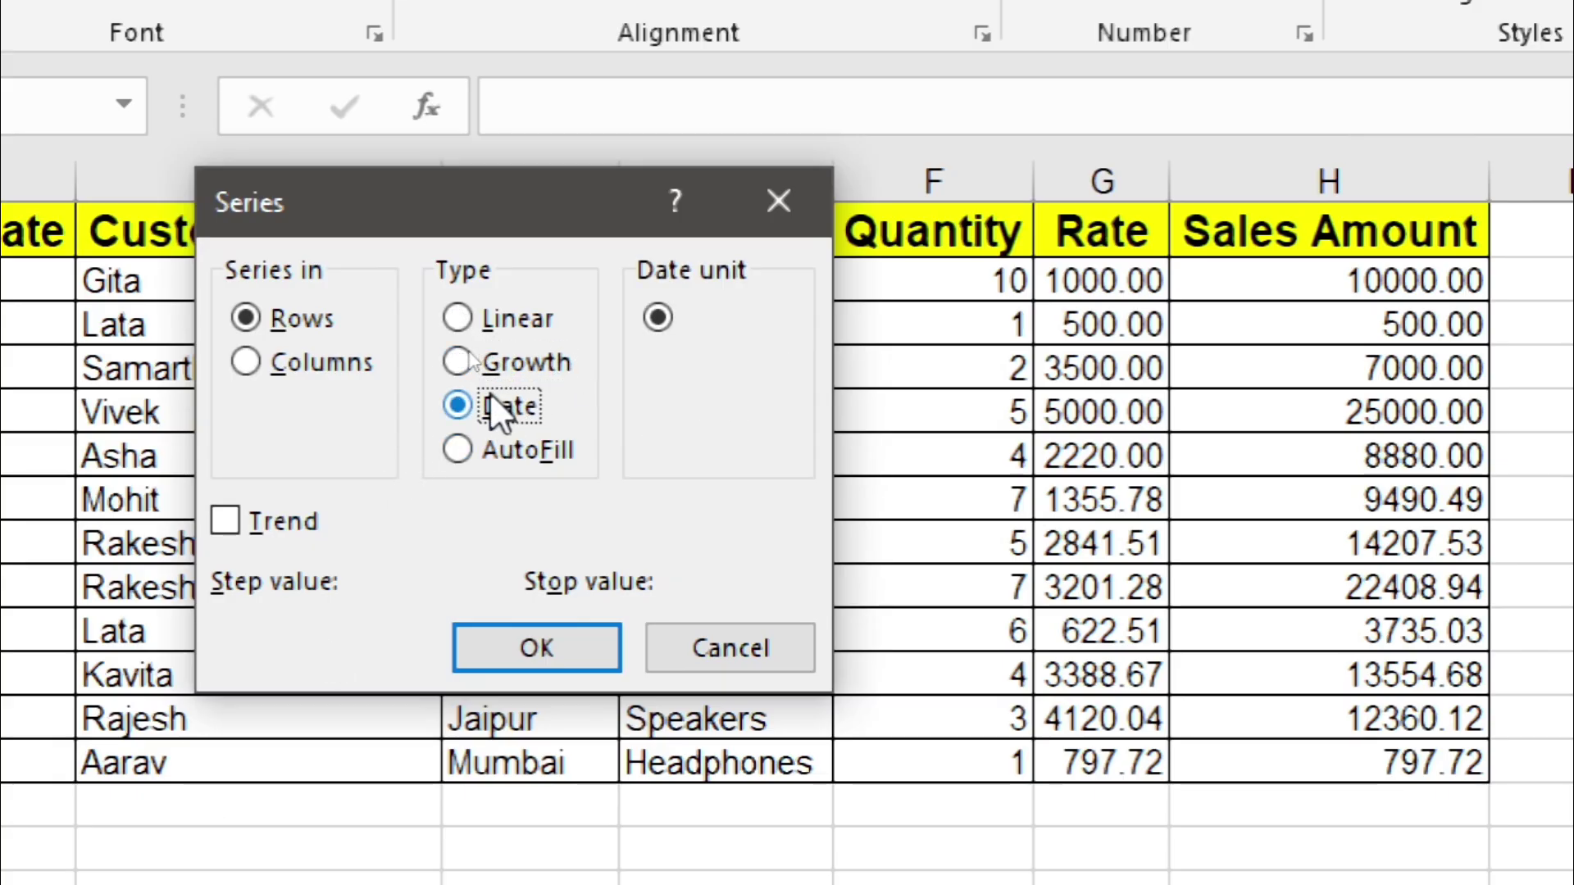
left_click(490, 449)
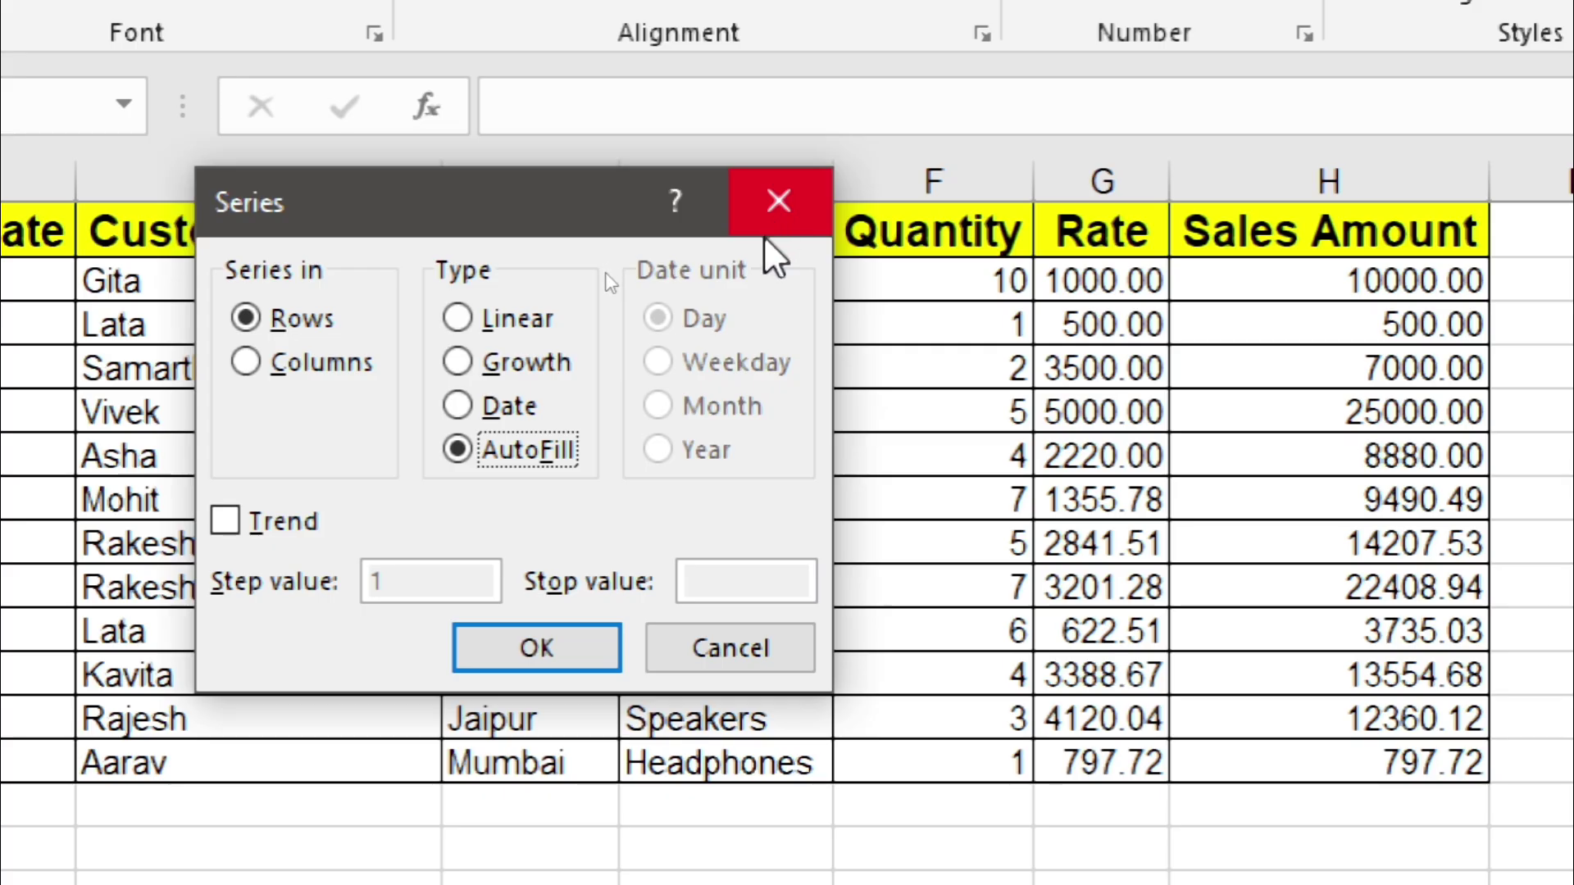
left_click(777, 202)
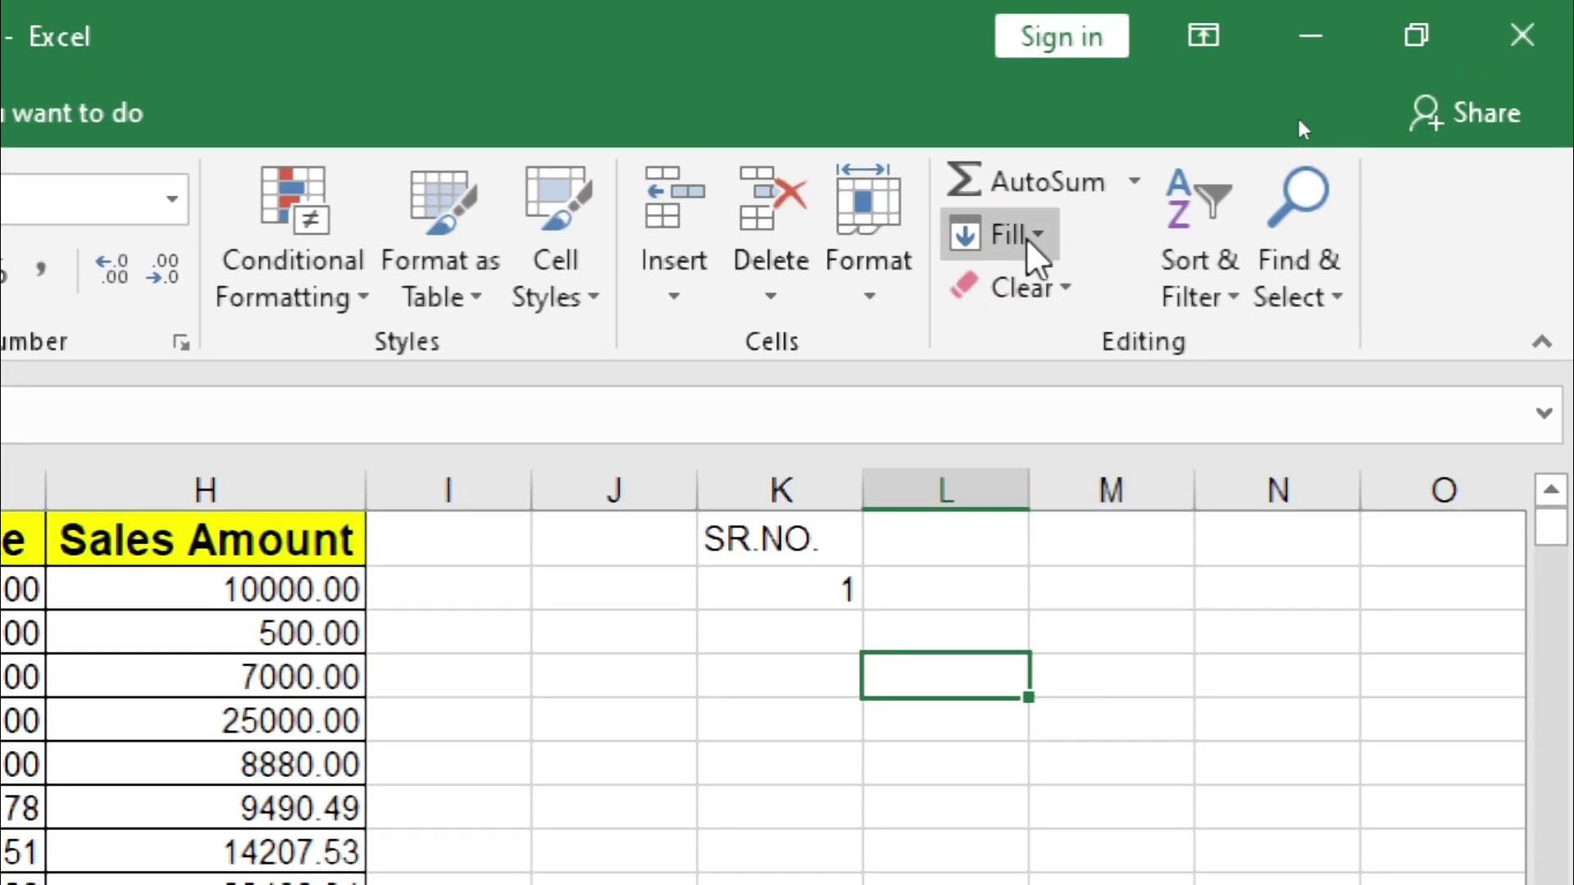
Step: In K4, replace trial text 'RANDOM ACCESS MEMORY' with a name followed by 'IS A BAD BOY'
left_click(1029, 238)
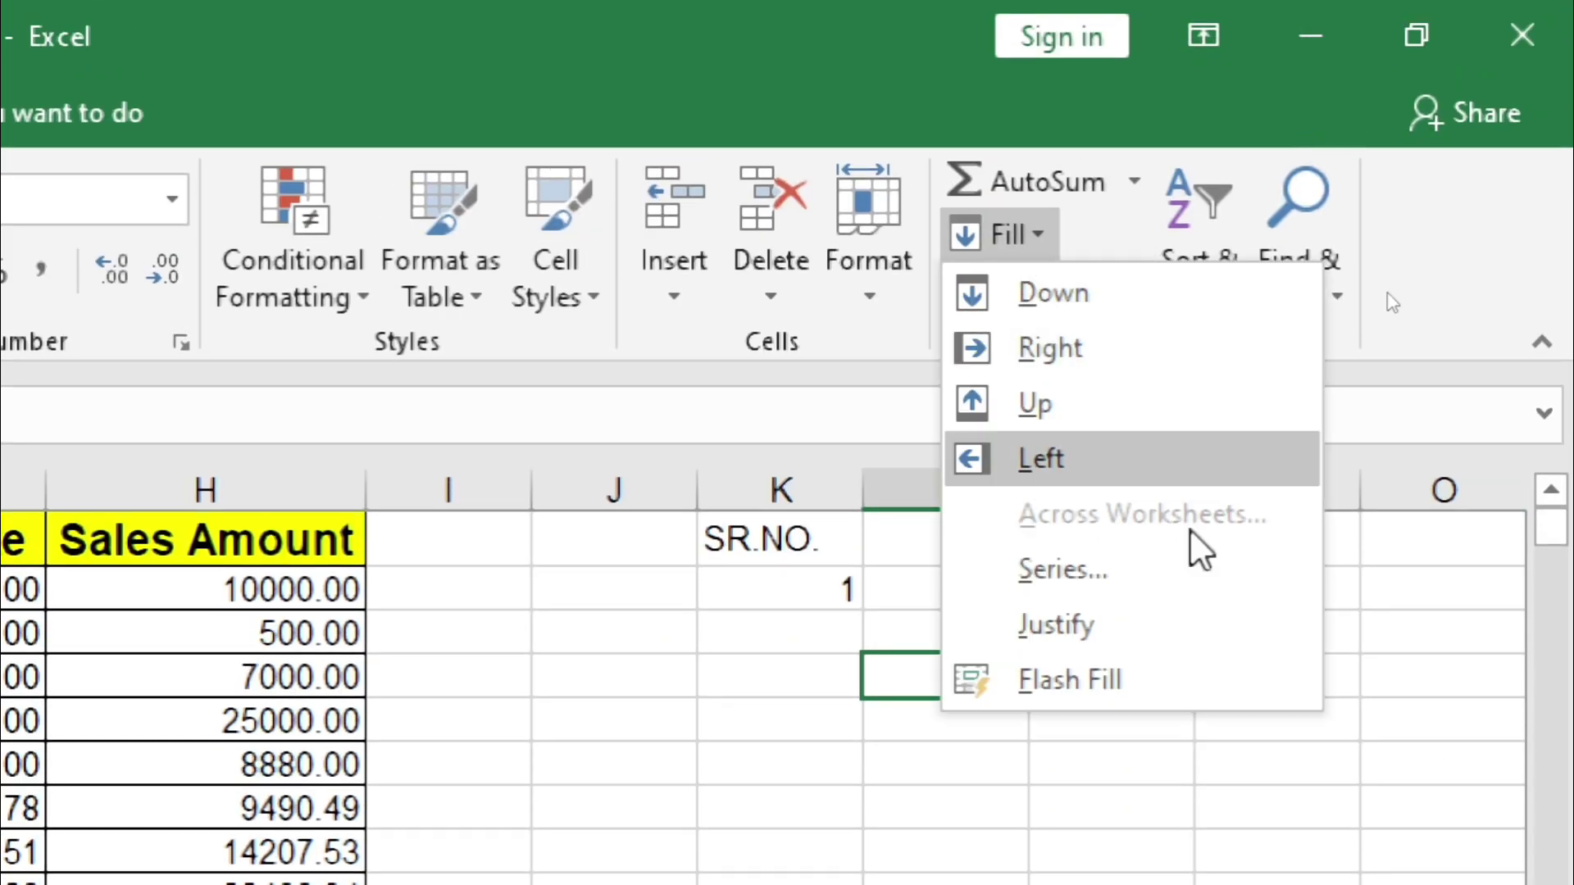
left_click(712, 693)
type("RANDOM ACCESS MEMORY IS")
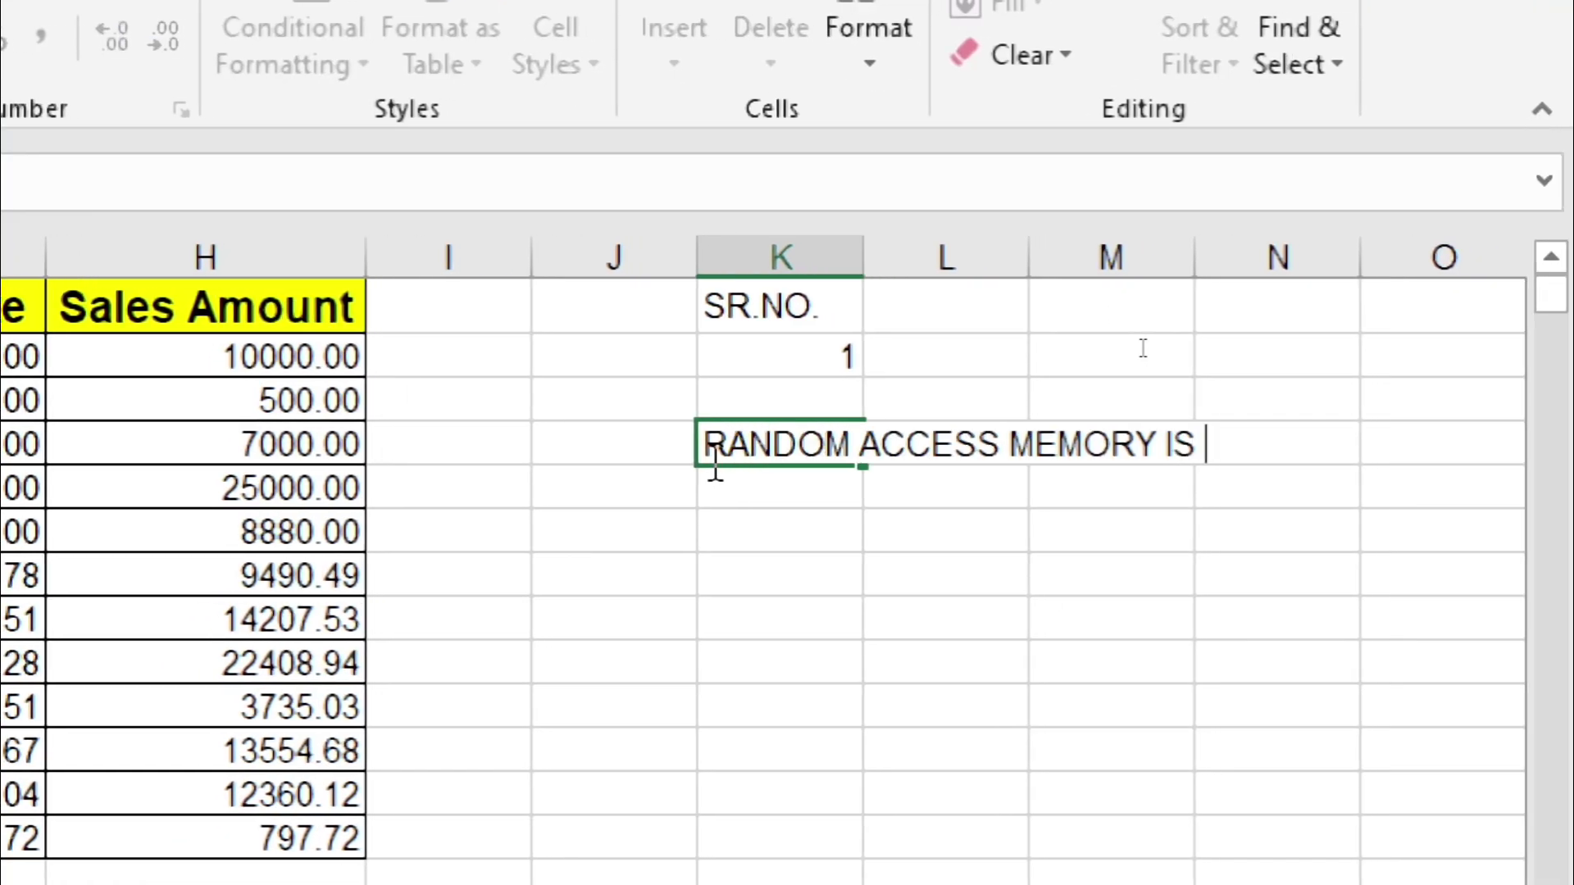
key("BackSpace")
key("BackSpace")
key("BackSpace")
key("BackSpace")
key("BackSpace")
key("BackSpace")
key("BackSpace")
key("BackSpace")
key("BackSpace")
key("BackSpace")
key("BackSpace")
key("BackSpace")
key("BackSpace")
key("BackSpace")
key("BackSpace")
key("BackSpace")
key("BackSpace")
key("BackSpace")
key("BackSpace")
key("BackSpace")
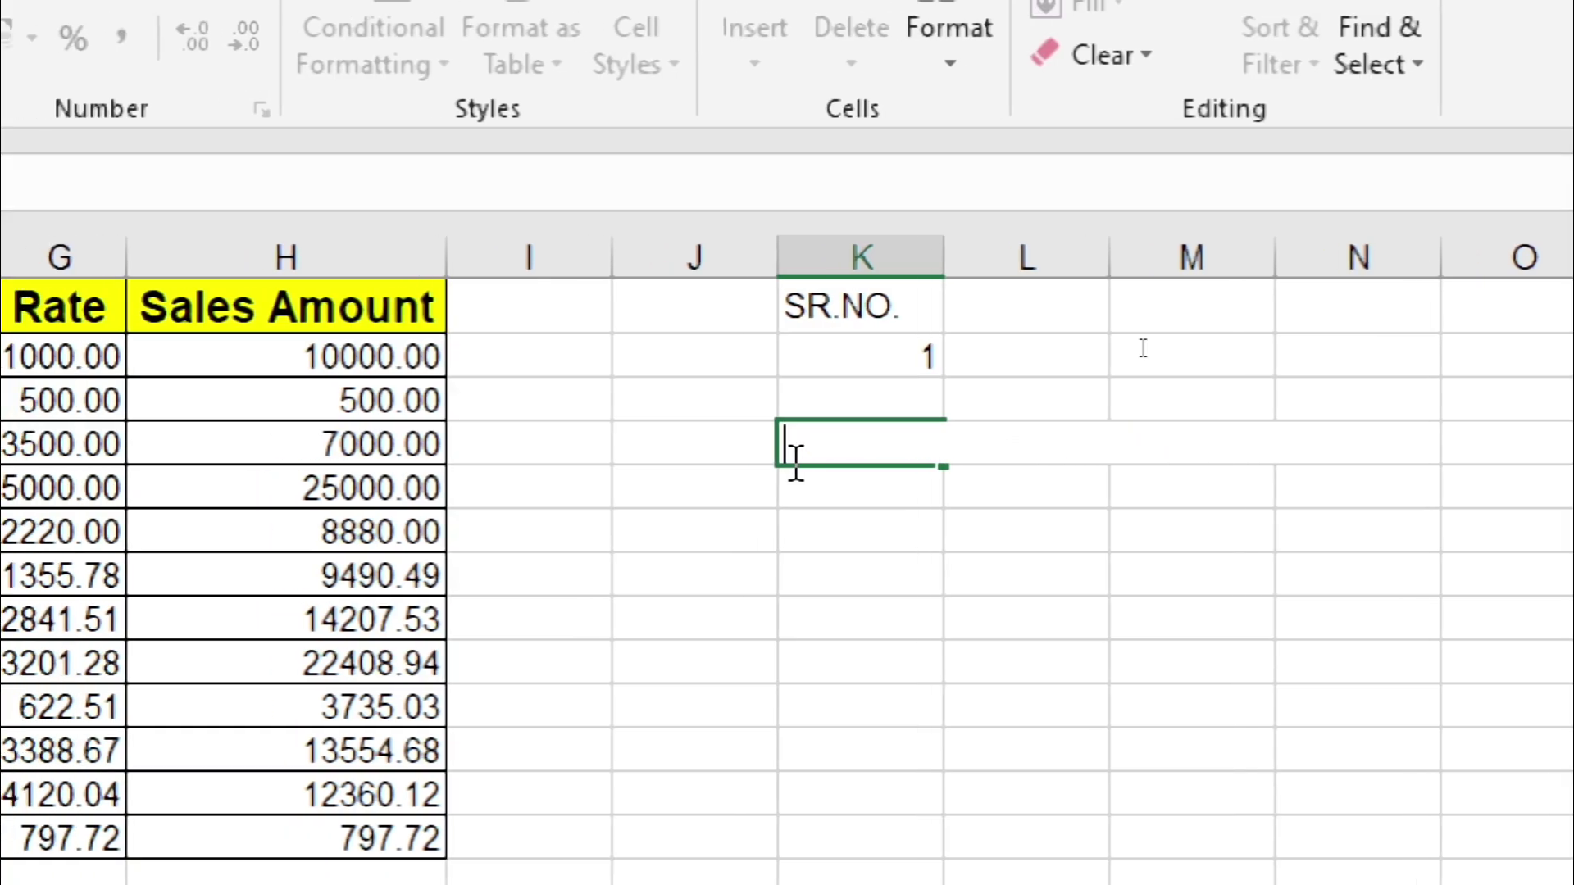
type("RANDOM ACCESS MEMORY")
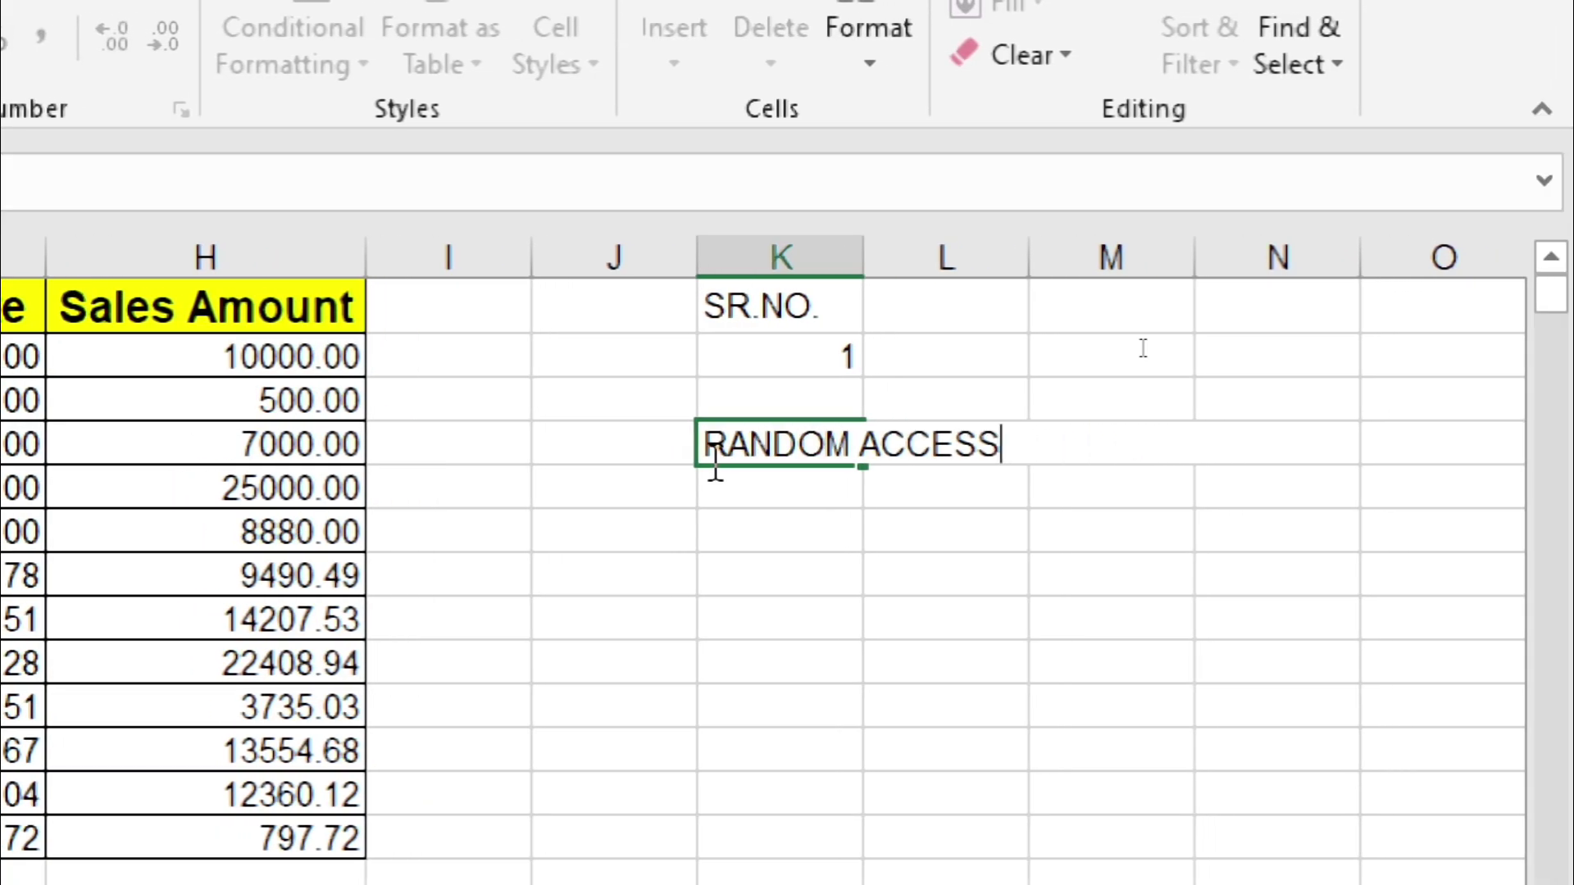
key("BackSpace")
key("BackSpace")
key("BackSpace")
key("BackSpace")
key("BackSpace")
key("BackSpace")
key("BackSpace")
key("BackSpace")
key("BackSpace")
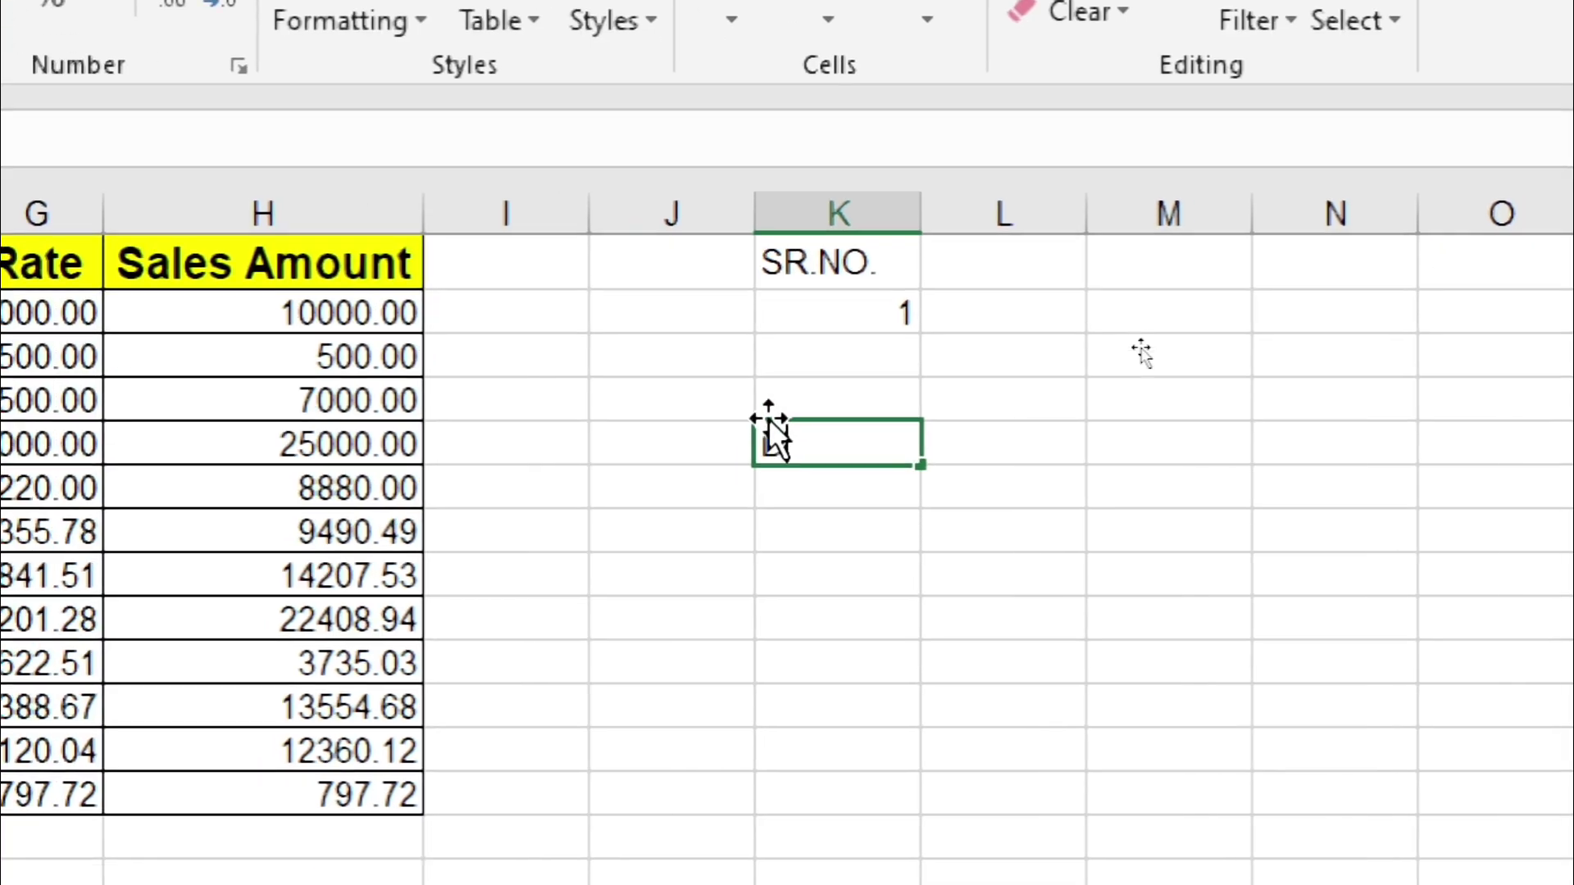
type("DEEPAK ")
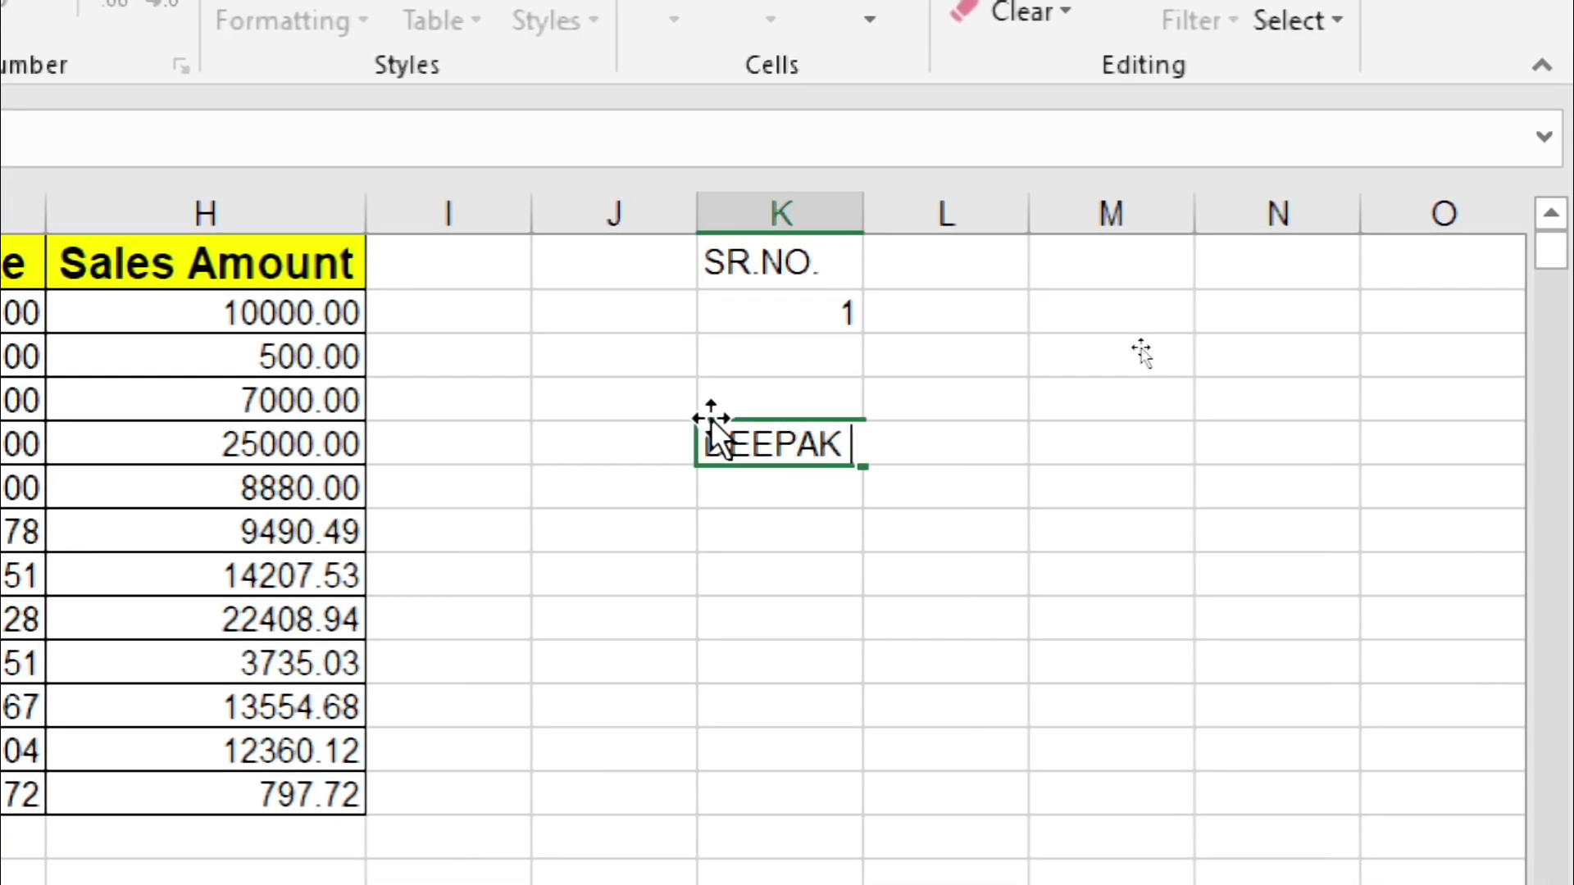
type("IS A BAD BOY")
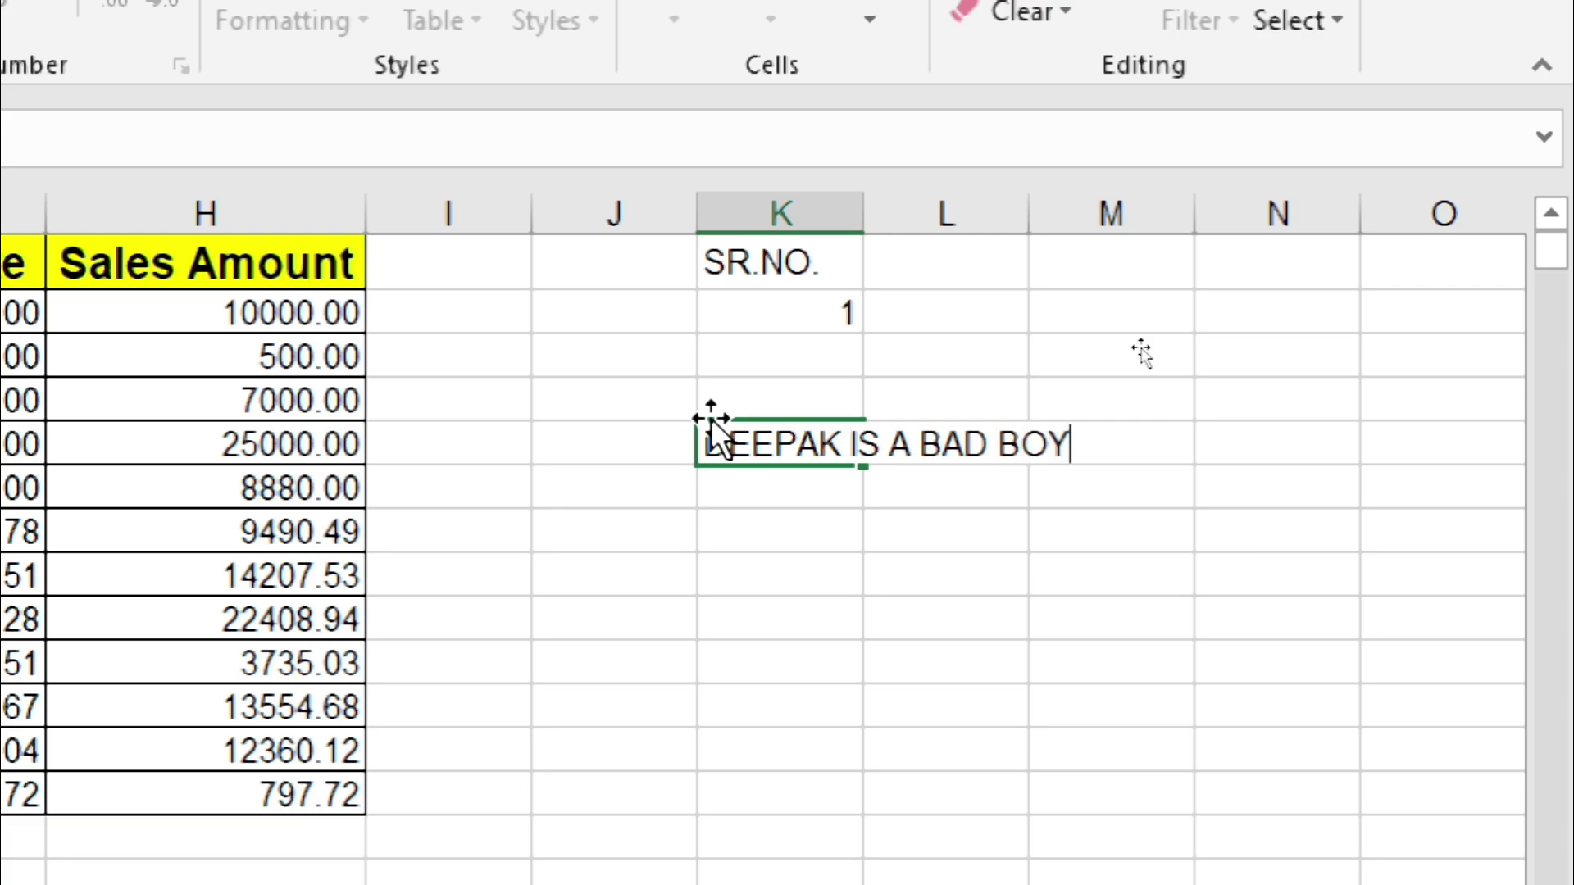
key("Return")
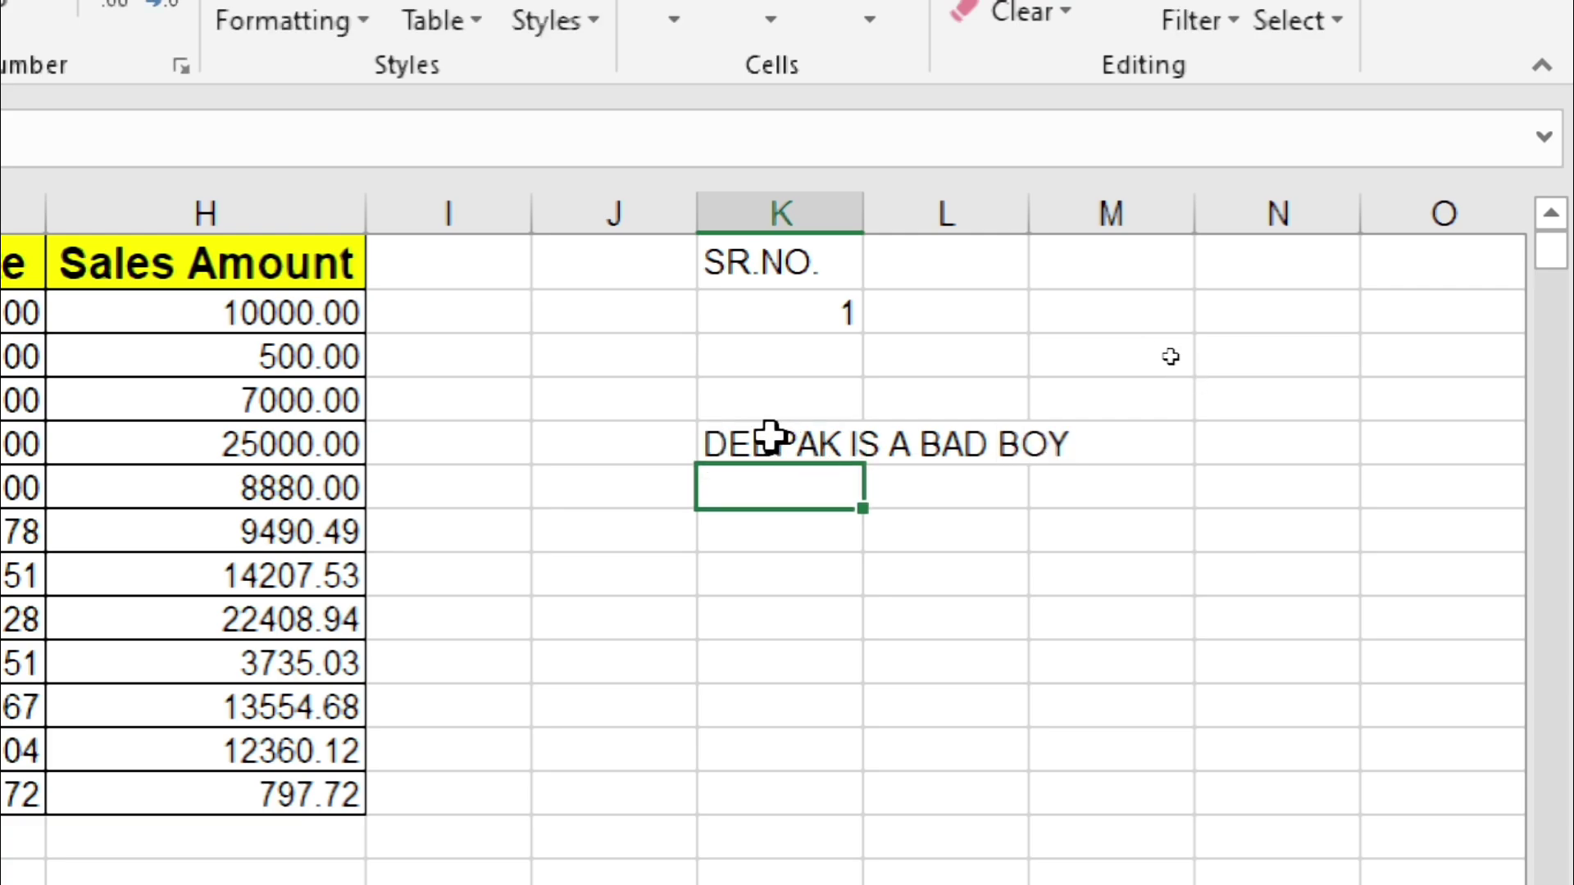
left_click(769, 438)
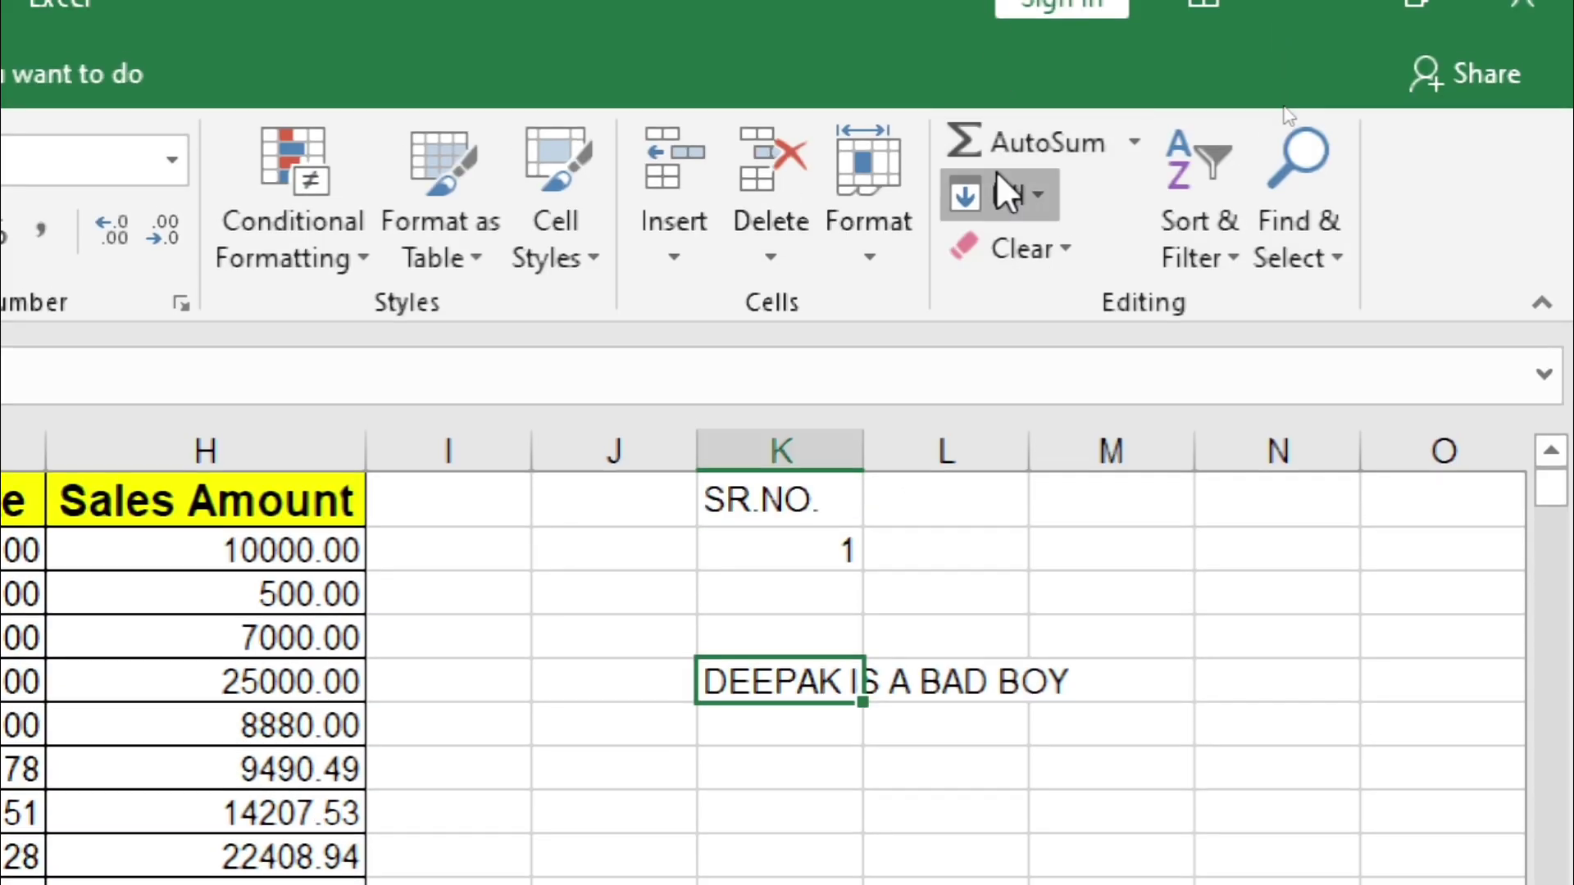
Step: Justify the K4 sentence with Fill > Justify, accepting the warning, so it wraps onto K4:K6
left_click(998, 176)
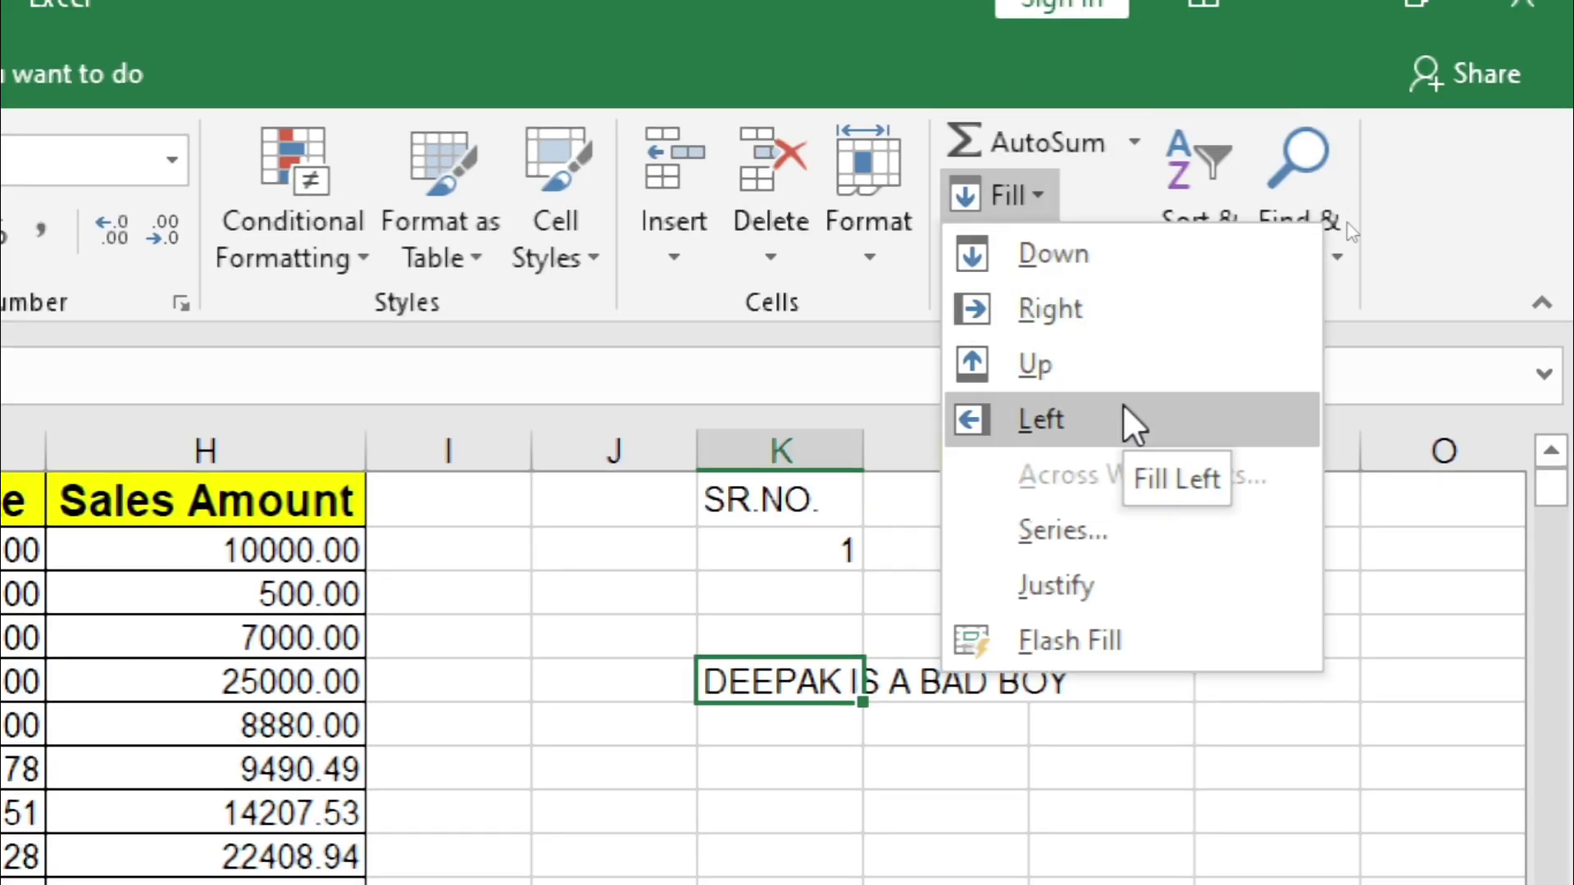
left_click(1063, 590)
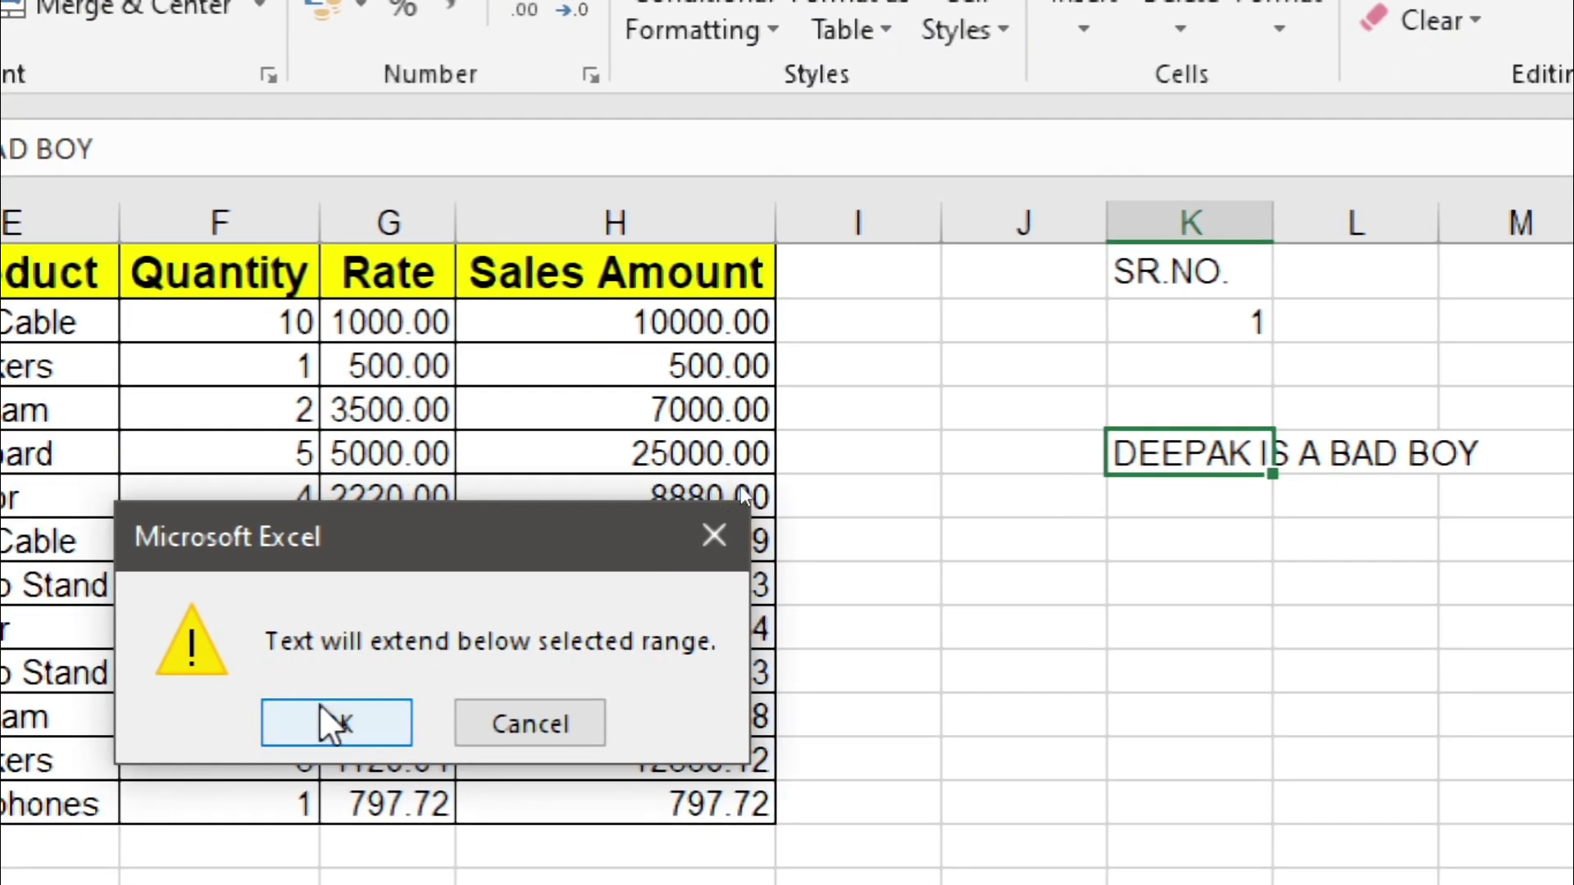
left_click(320, 705)
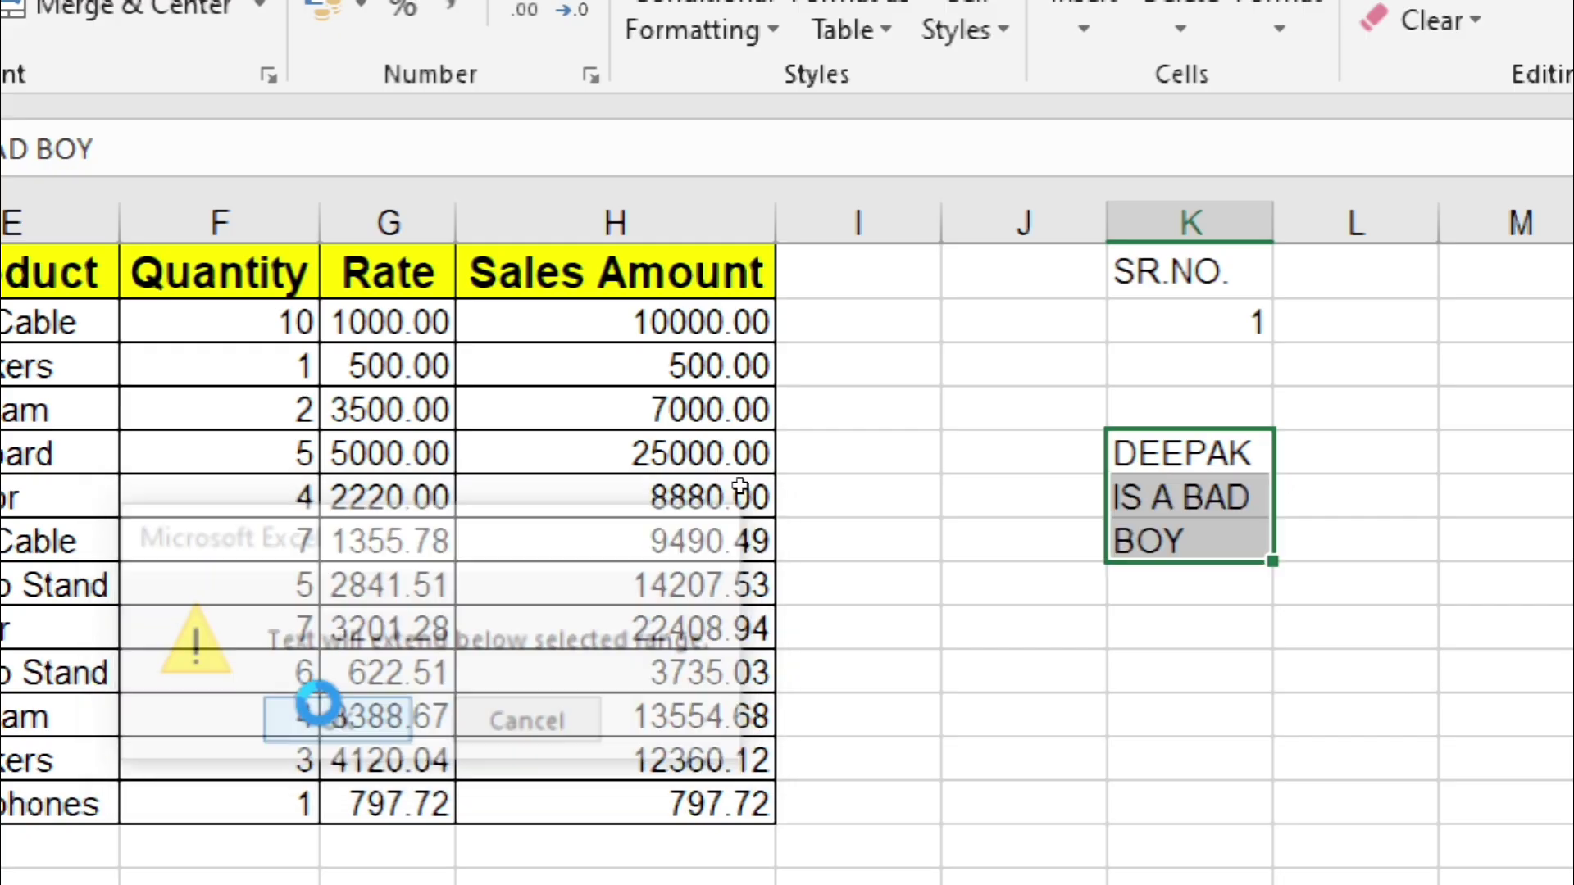
left_click(1354, 449)
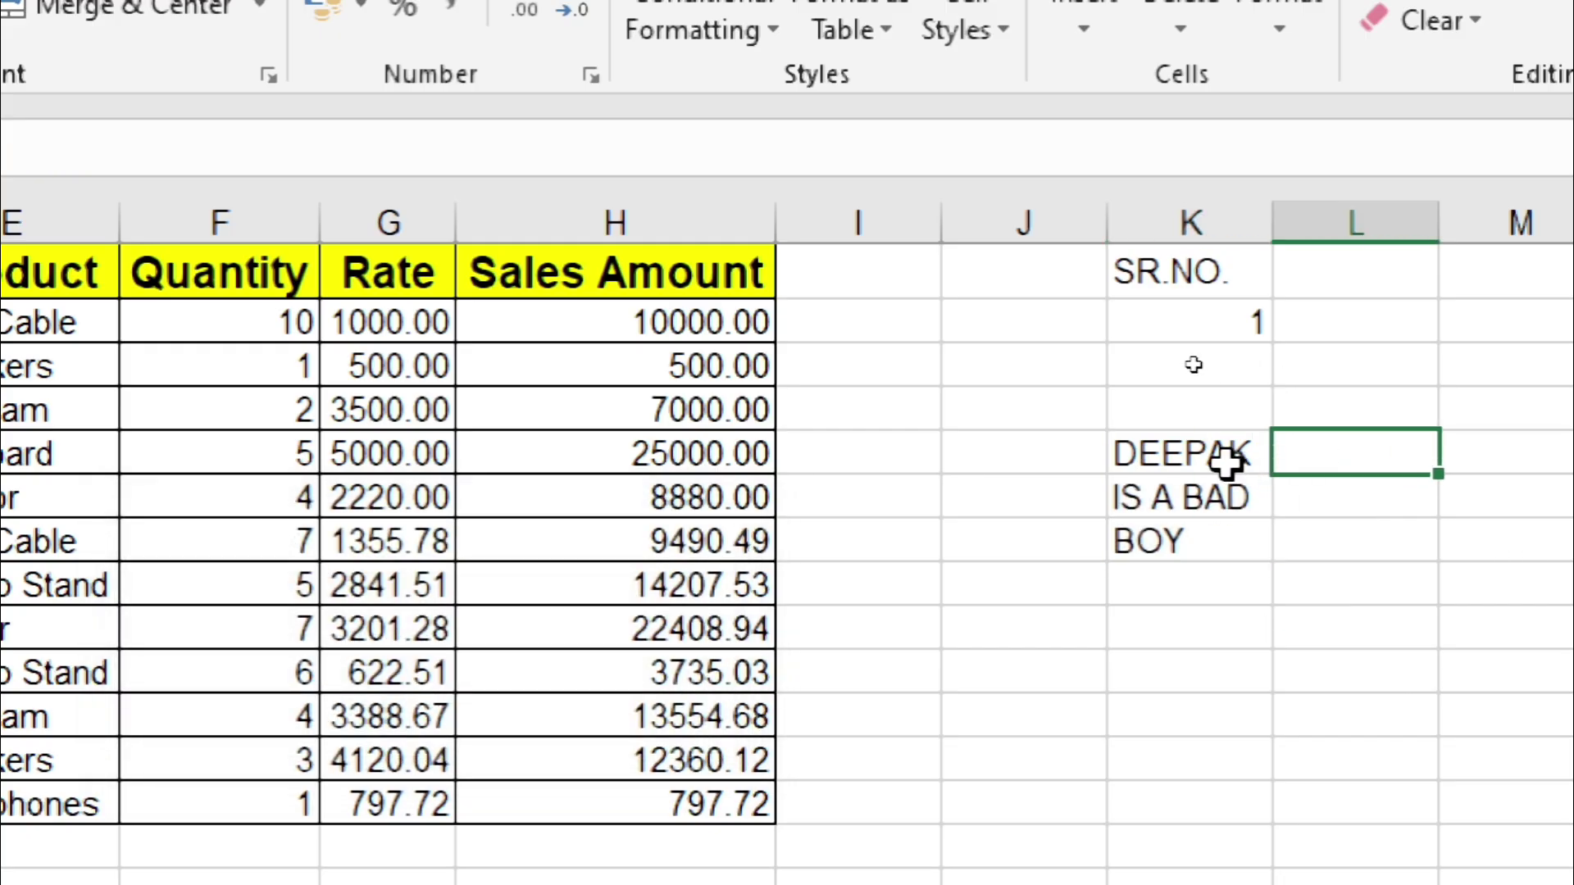
left_click_drag(1225, 453, 1228, 527)
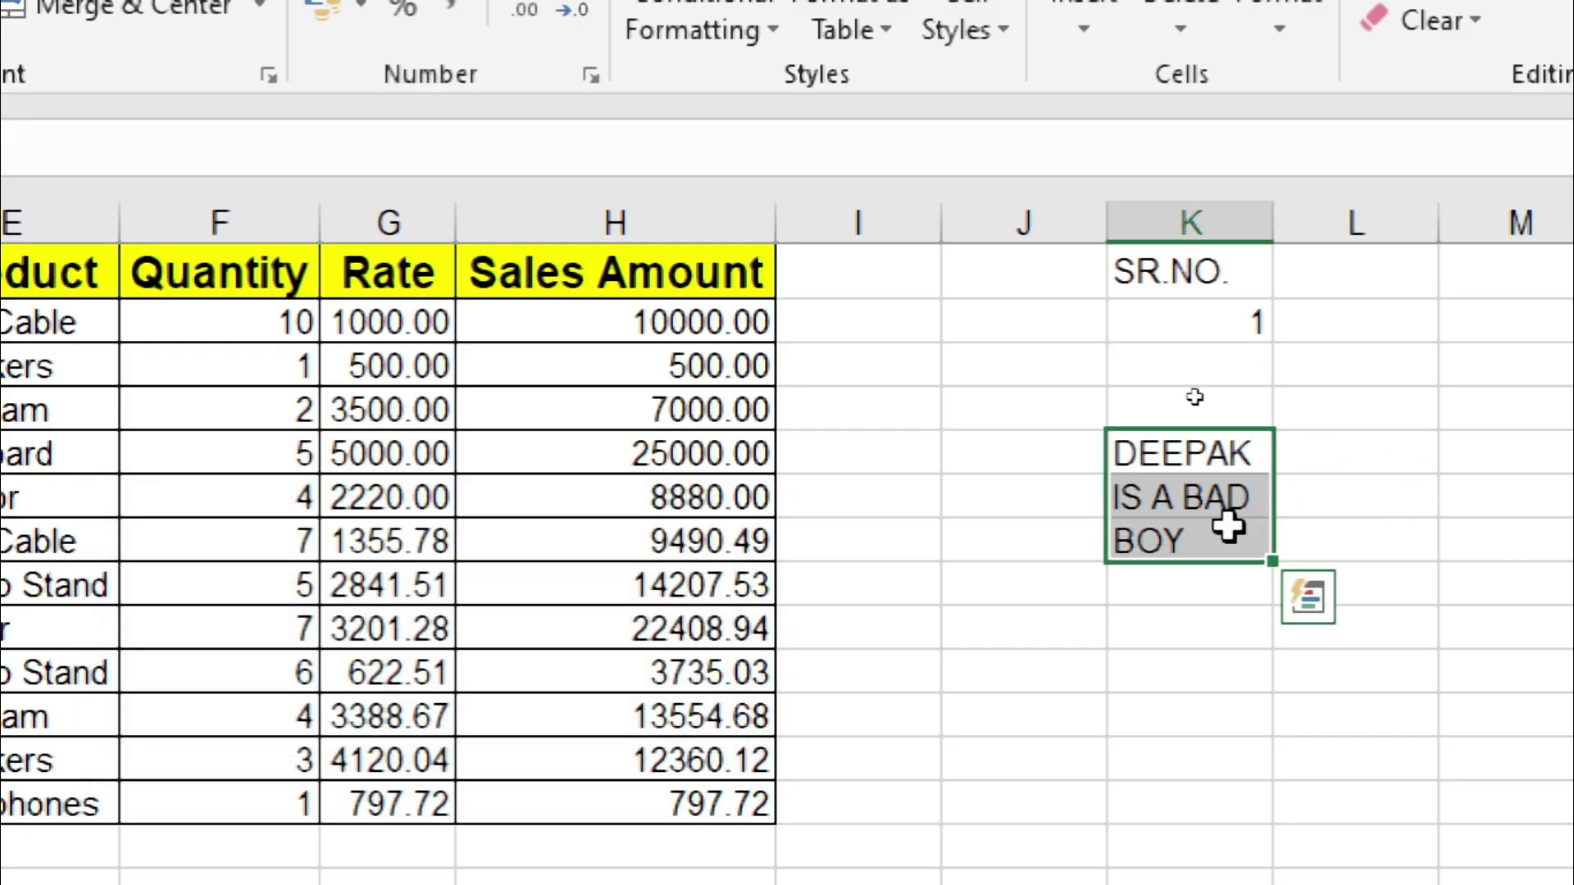
left_click(1309, 403)
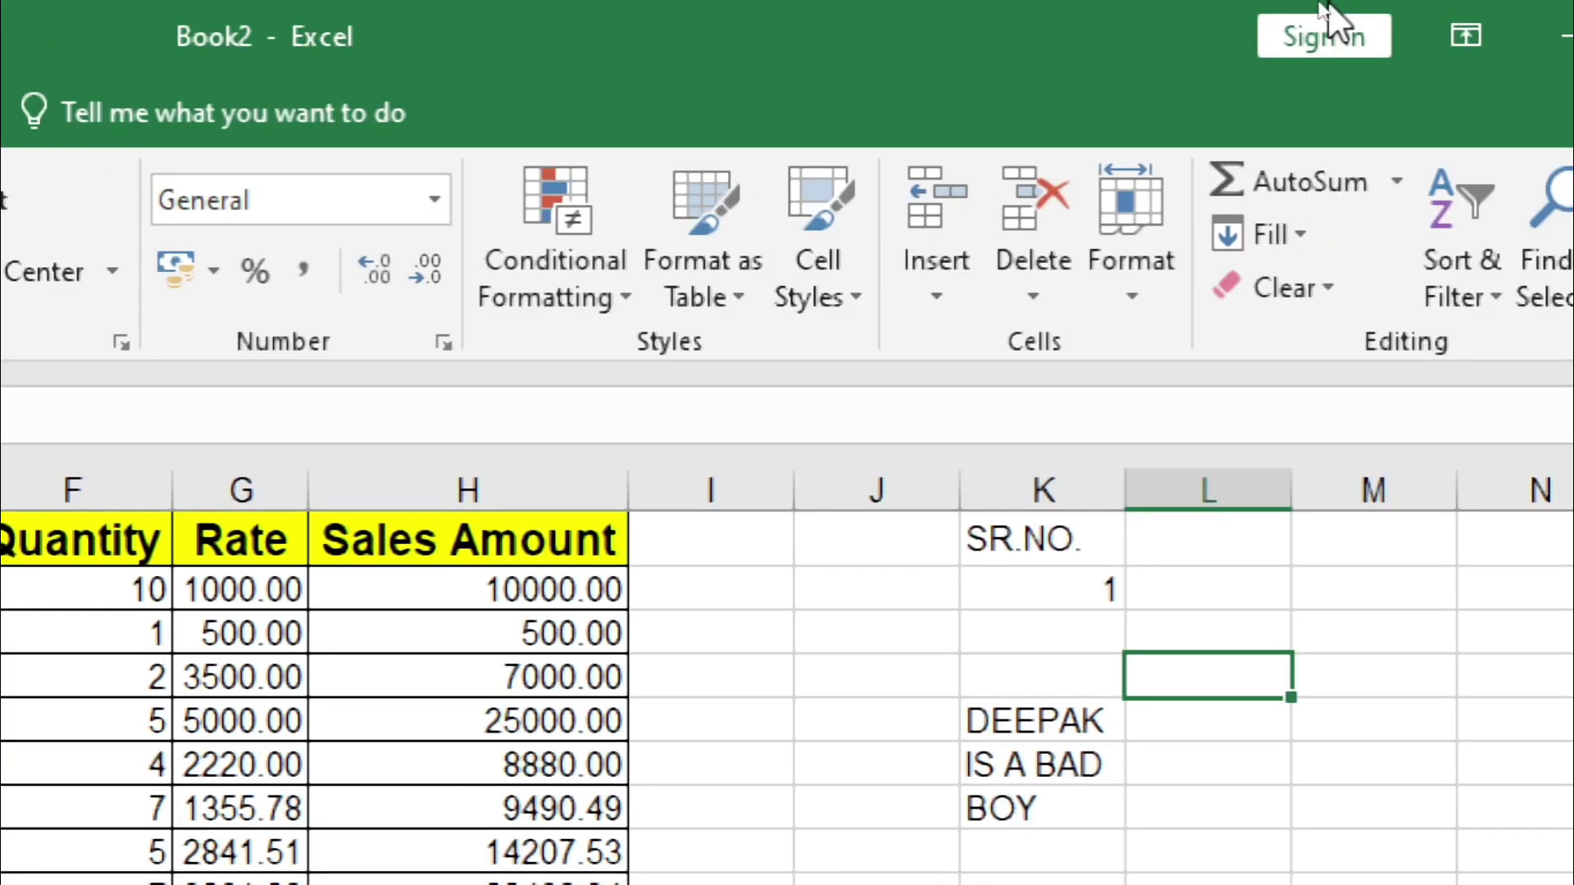
Step: Show and dismiss the Fill dropdown three times without choosing an option
left_click(1242, 243)
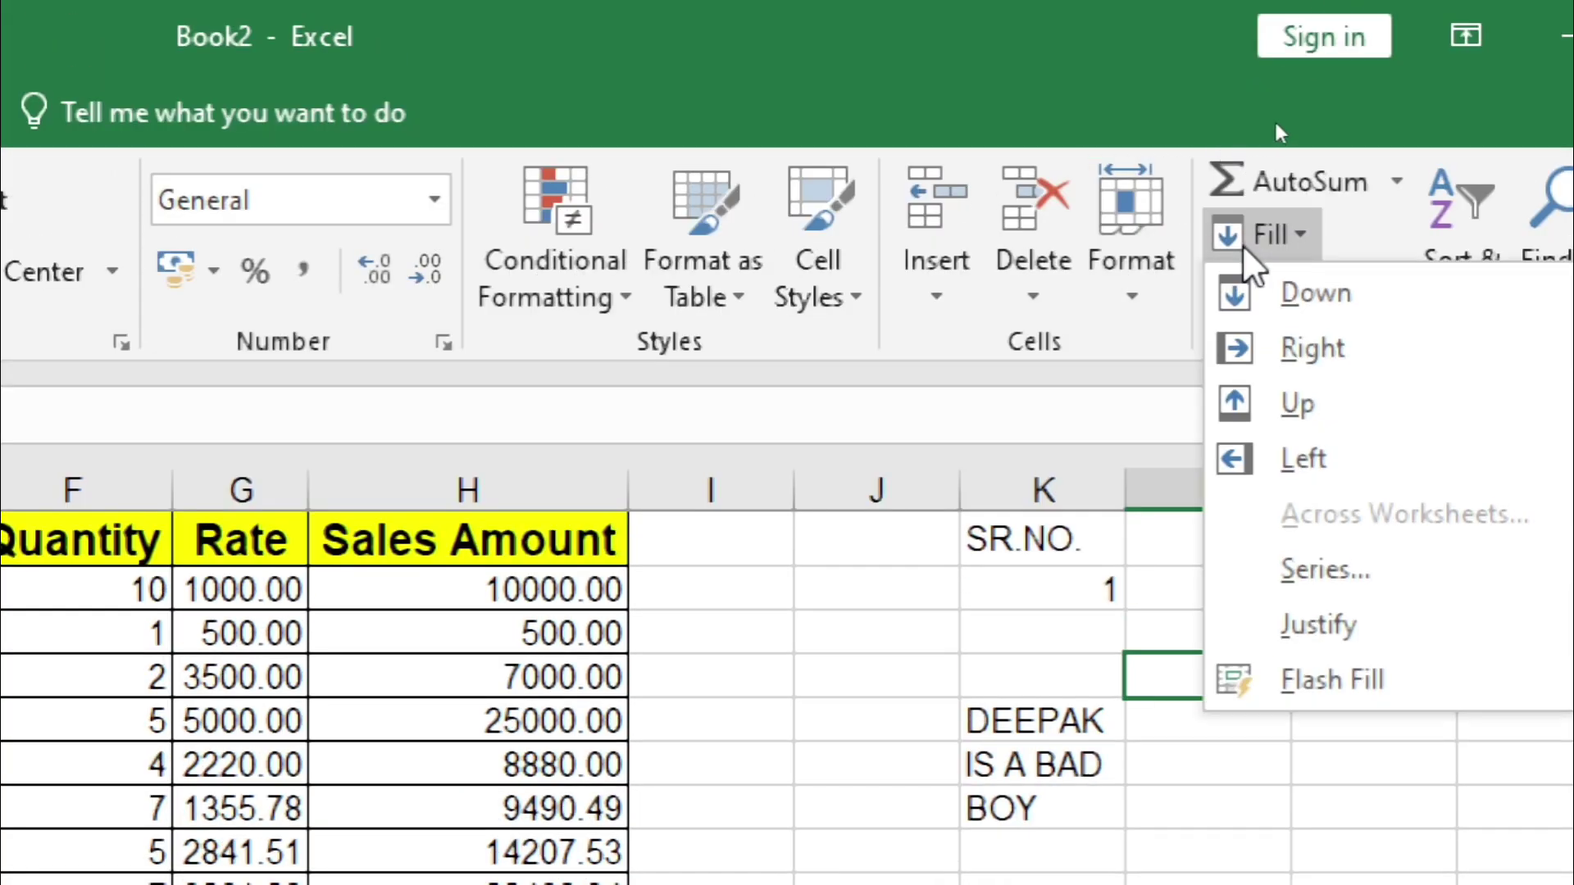
left_click(1156, 683)
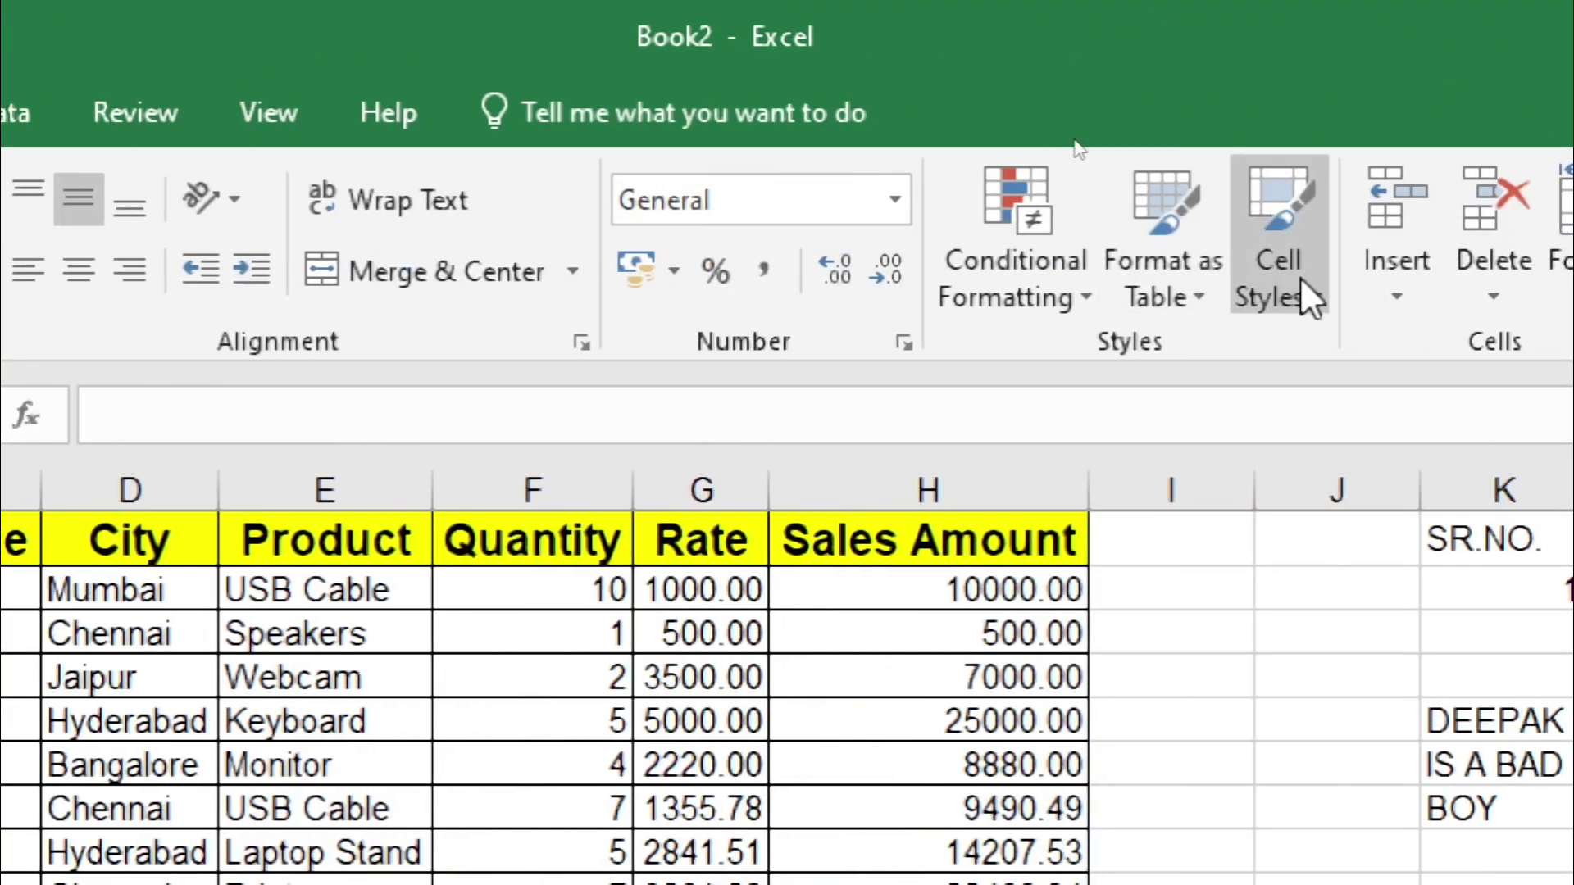
left_click(1333, 236)
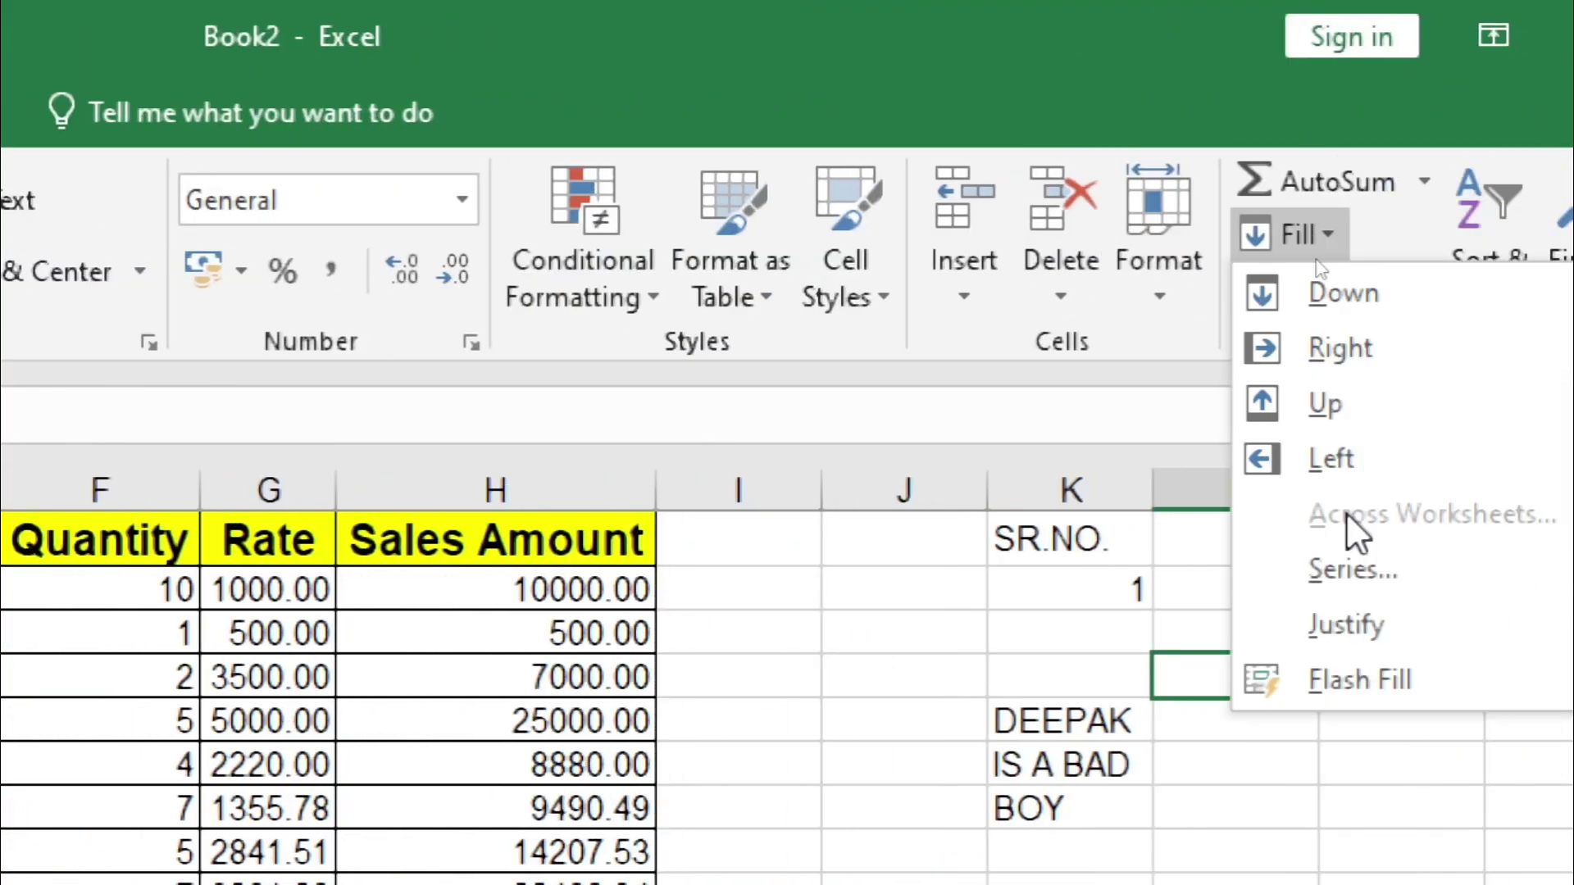
left_click(1335, 637)
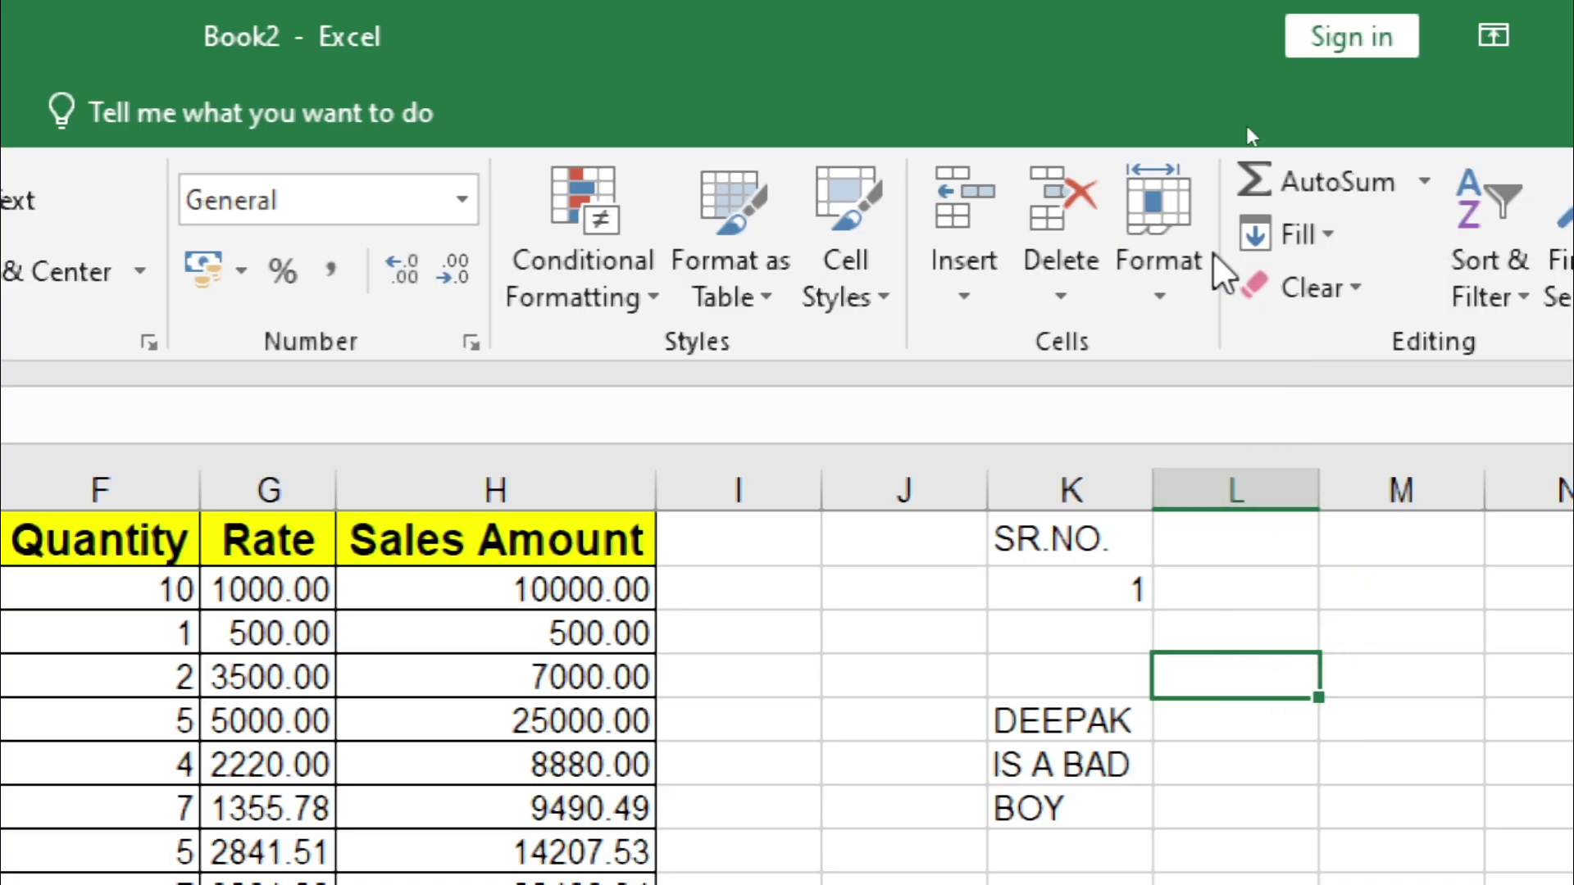
left_click(1304, 236)
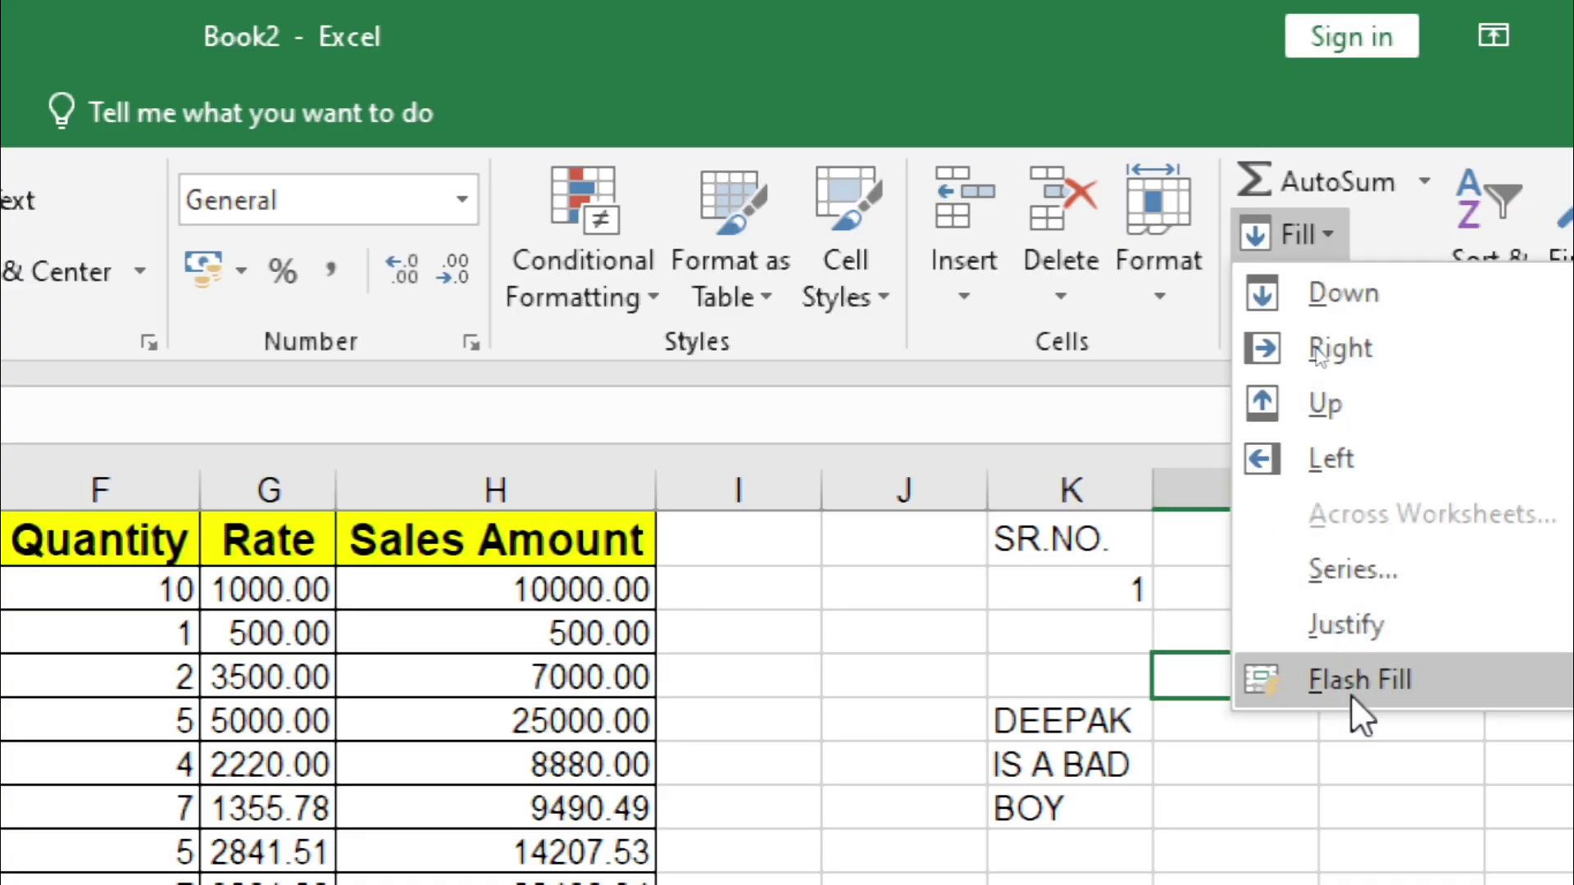
left_click(867, 657)
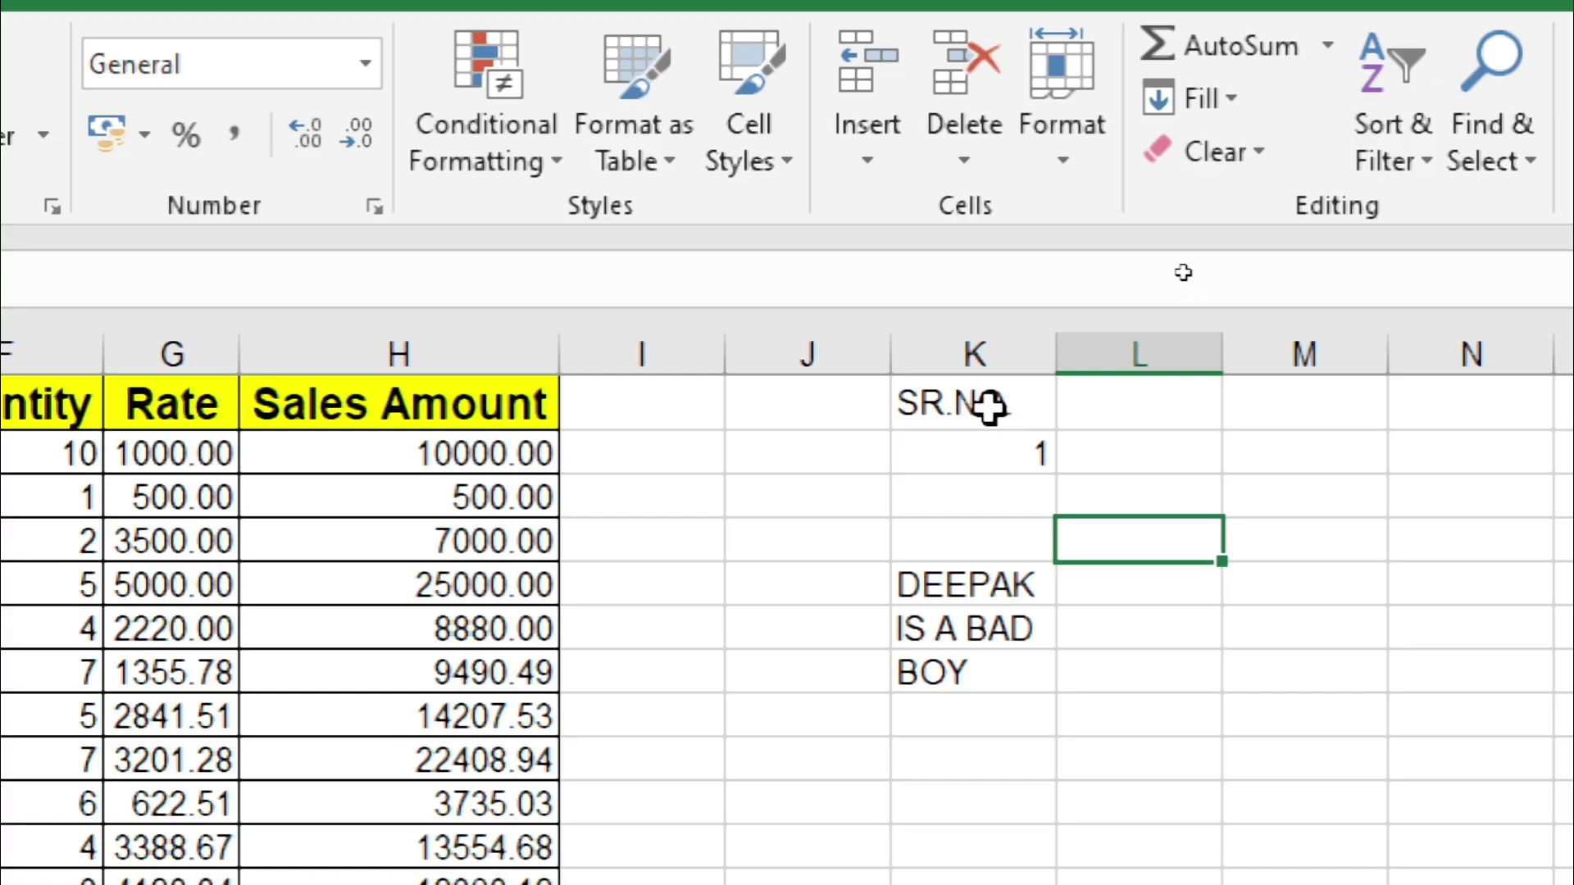
Step: Delete the contents of K1:K8, removing SR.NO., the 1 and the justified sentence
left_click_drag(991, 408, 1040, 713)
key("Delete")
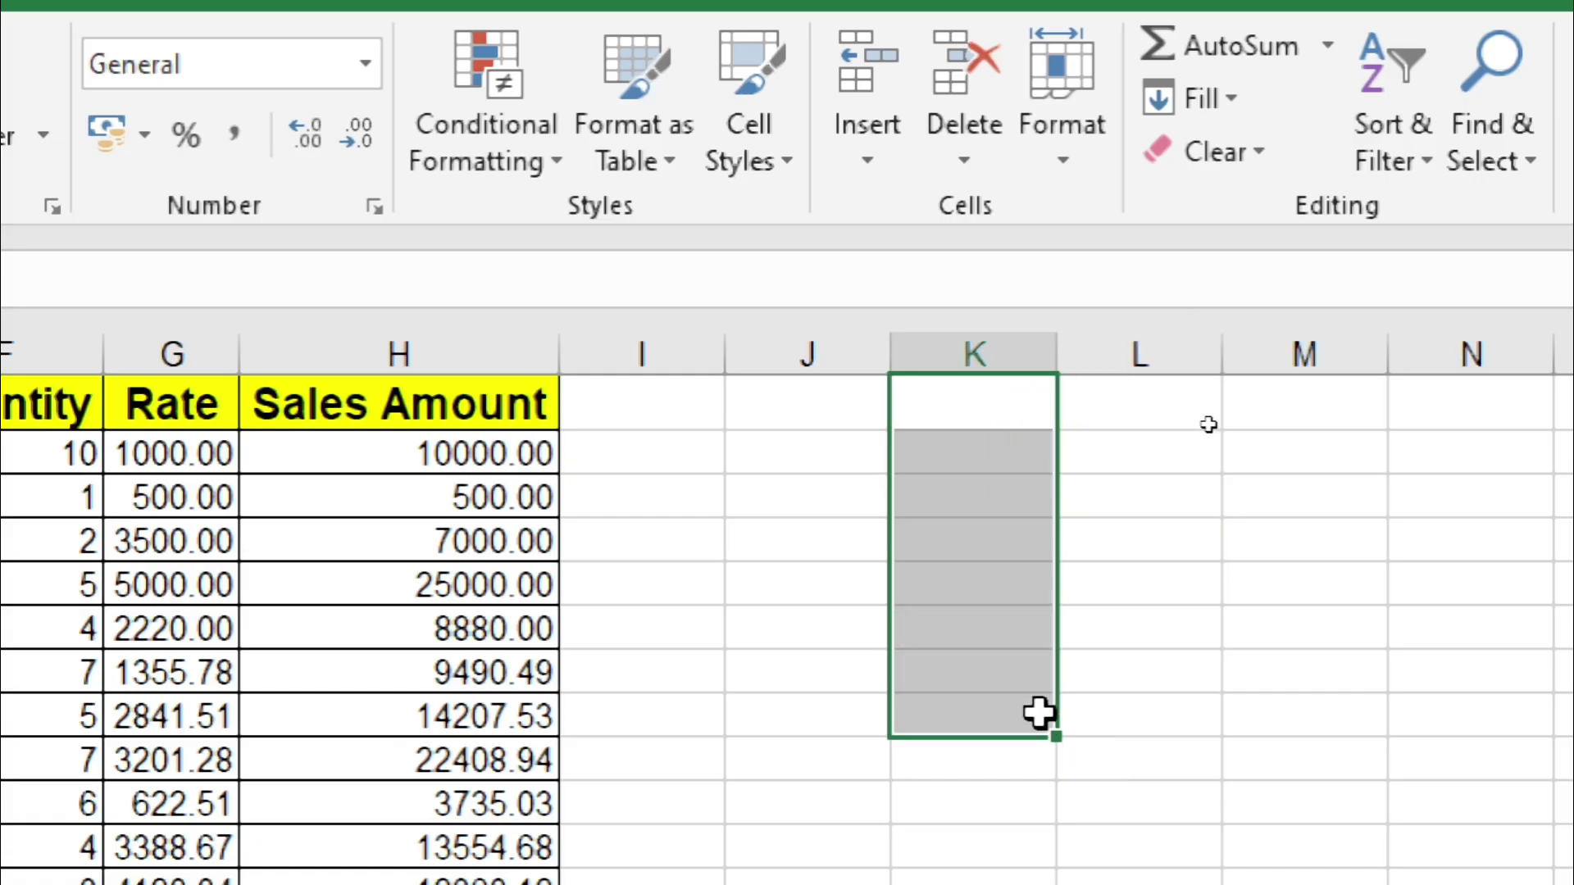
left_click(1007, 422)
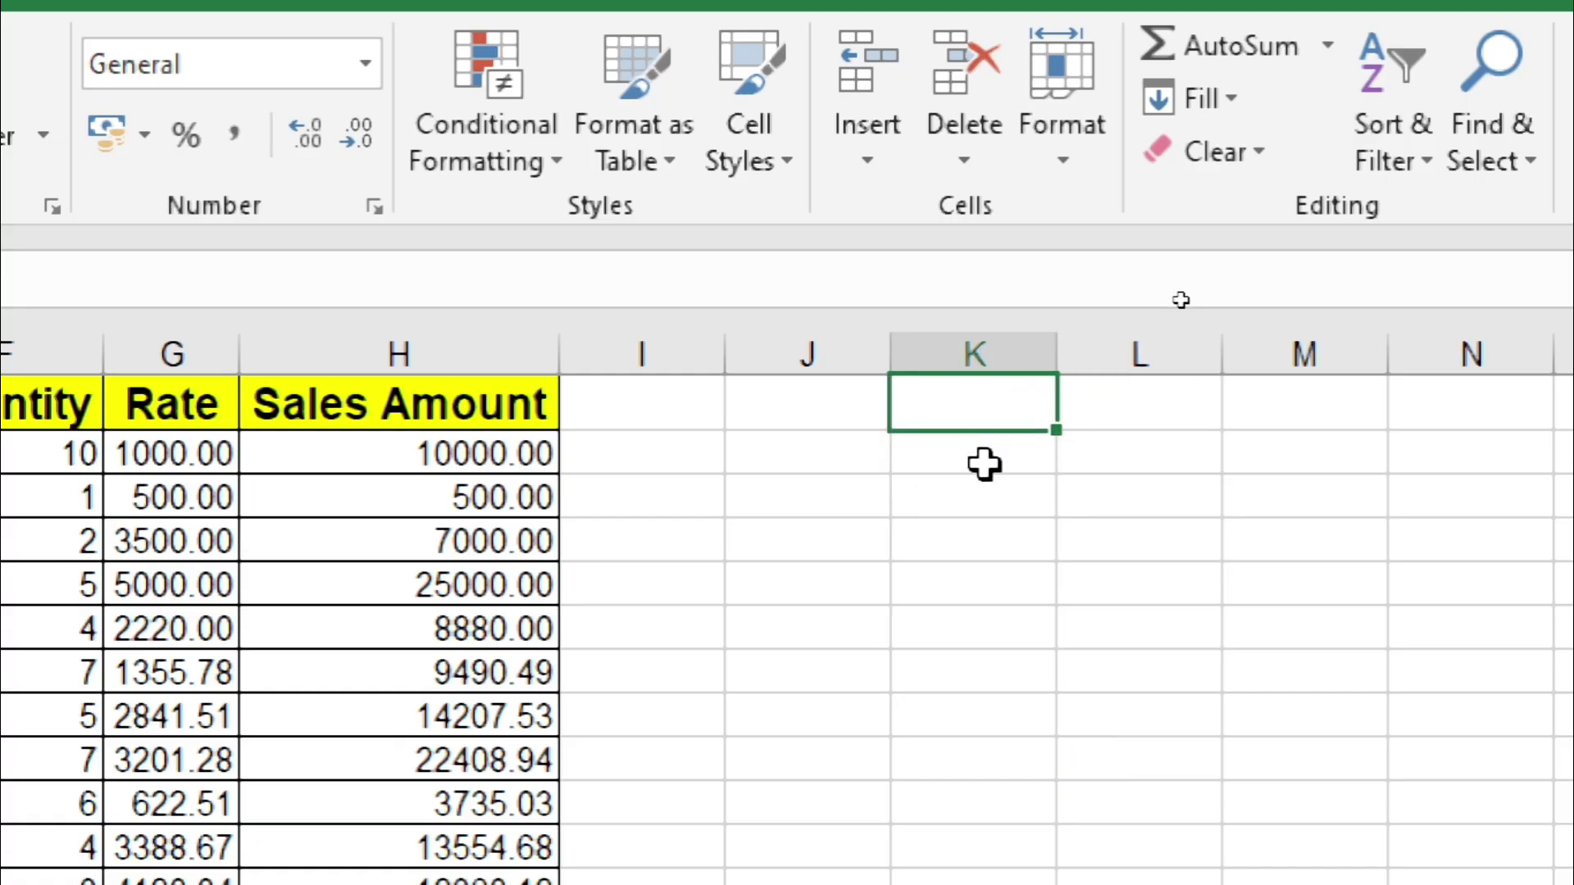
Step: Open the recent workbook '29 Top Excel Tricks & Tips.xlsx' from File > Open
left_click(984, 464)
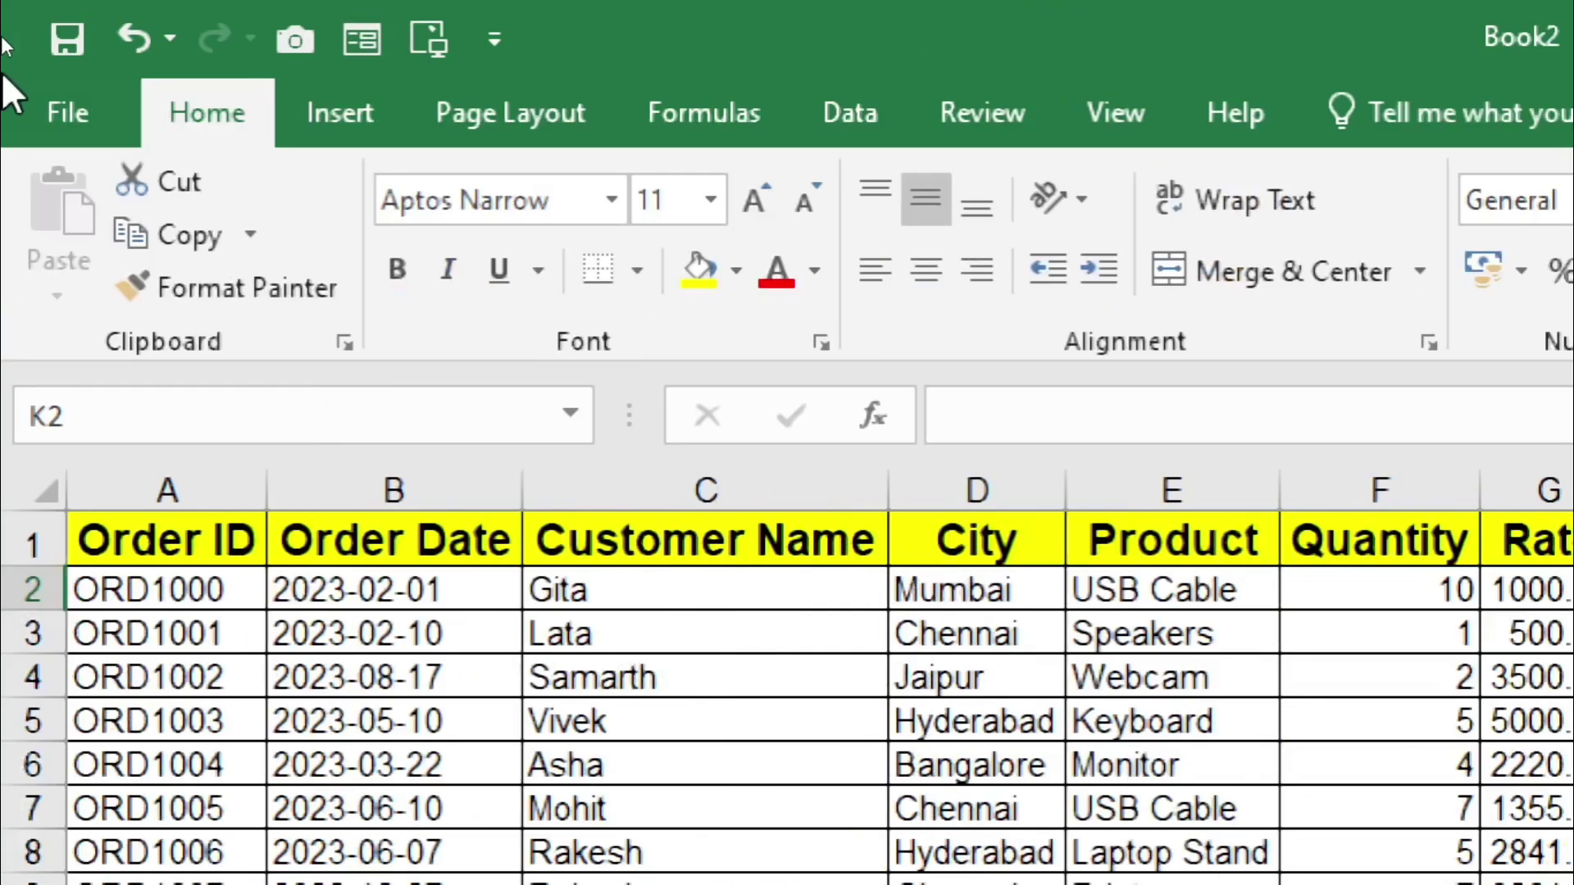
left_click(87, 105)
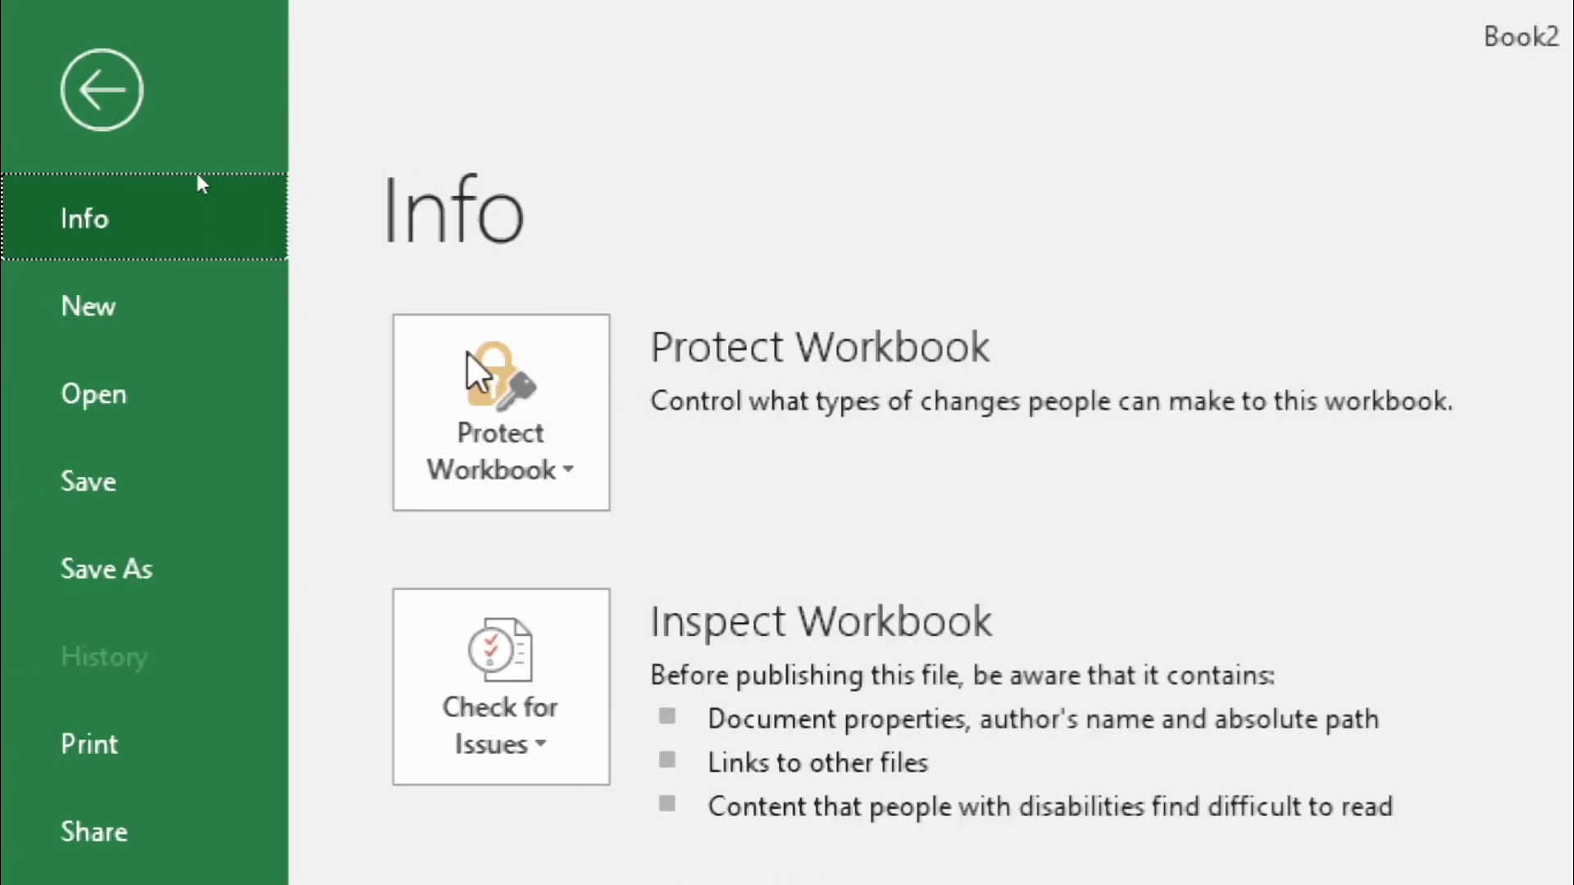
left_click(67, 393)
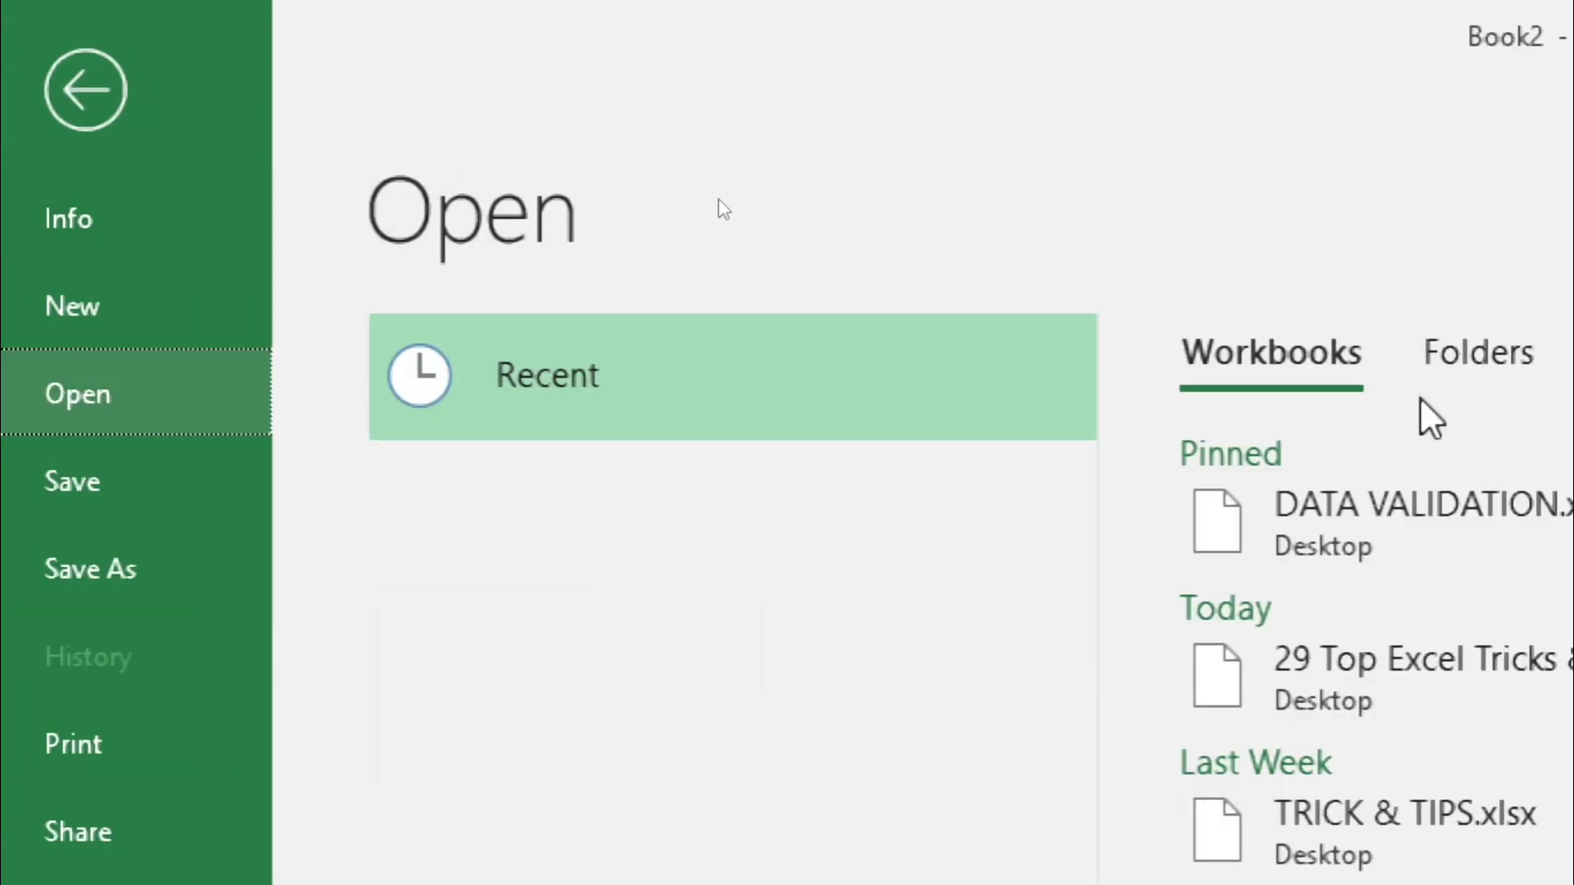
left_click(1517, 714)
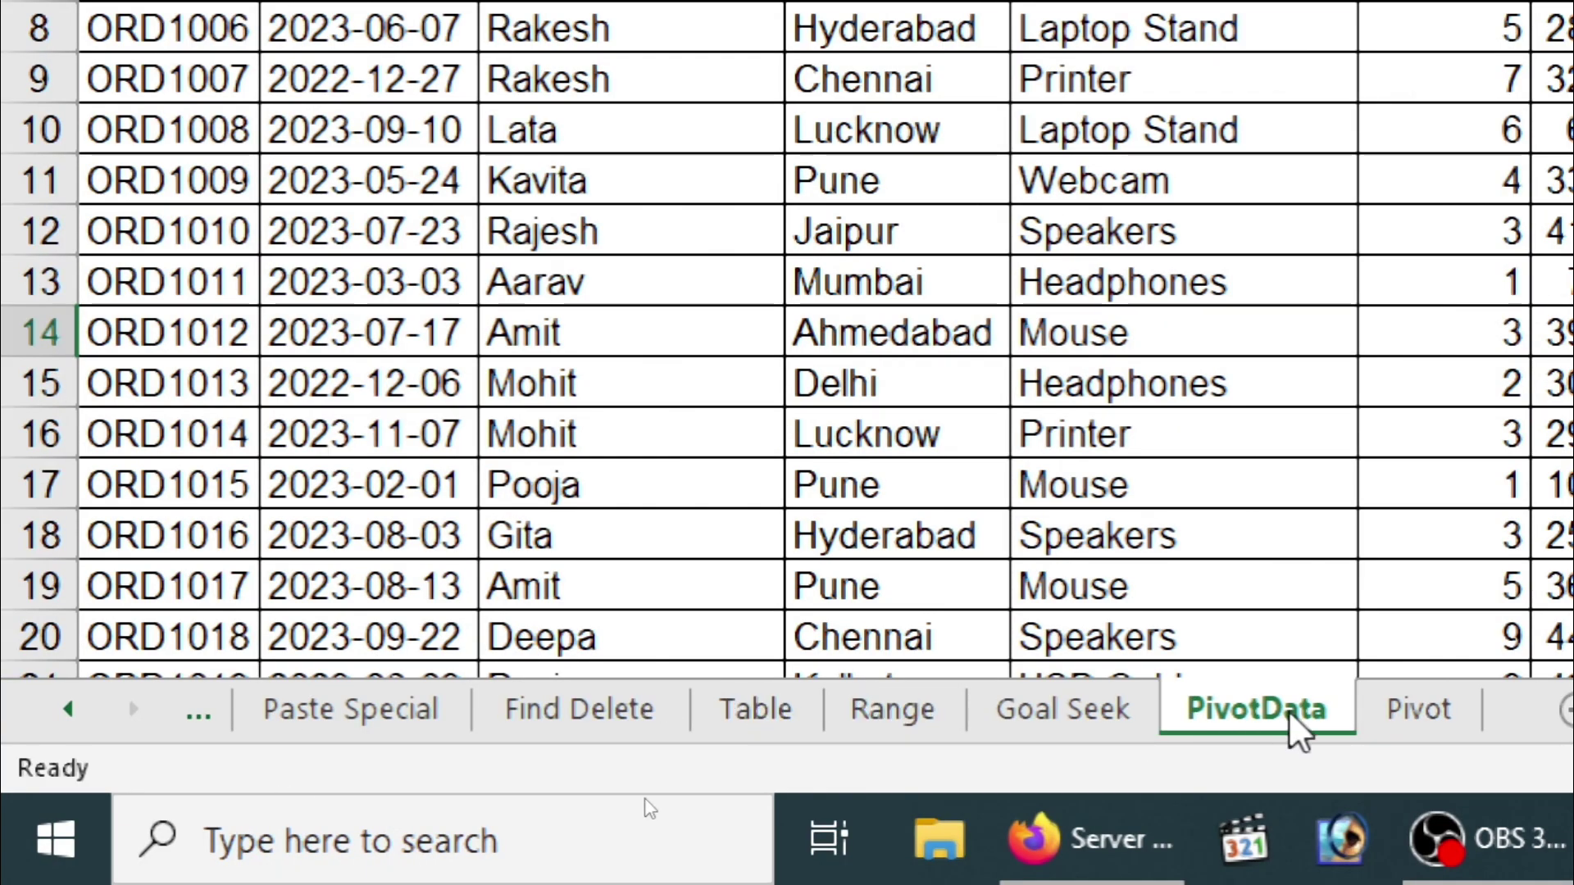
Step: Scroll the sheet tabs left and switch to the Flash Fill sheet
left_click(69, 708)
left_click(69, 709)
left_click(69, 709)
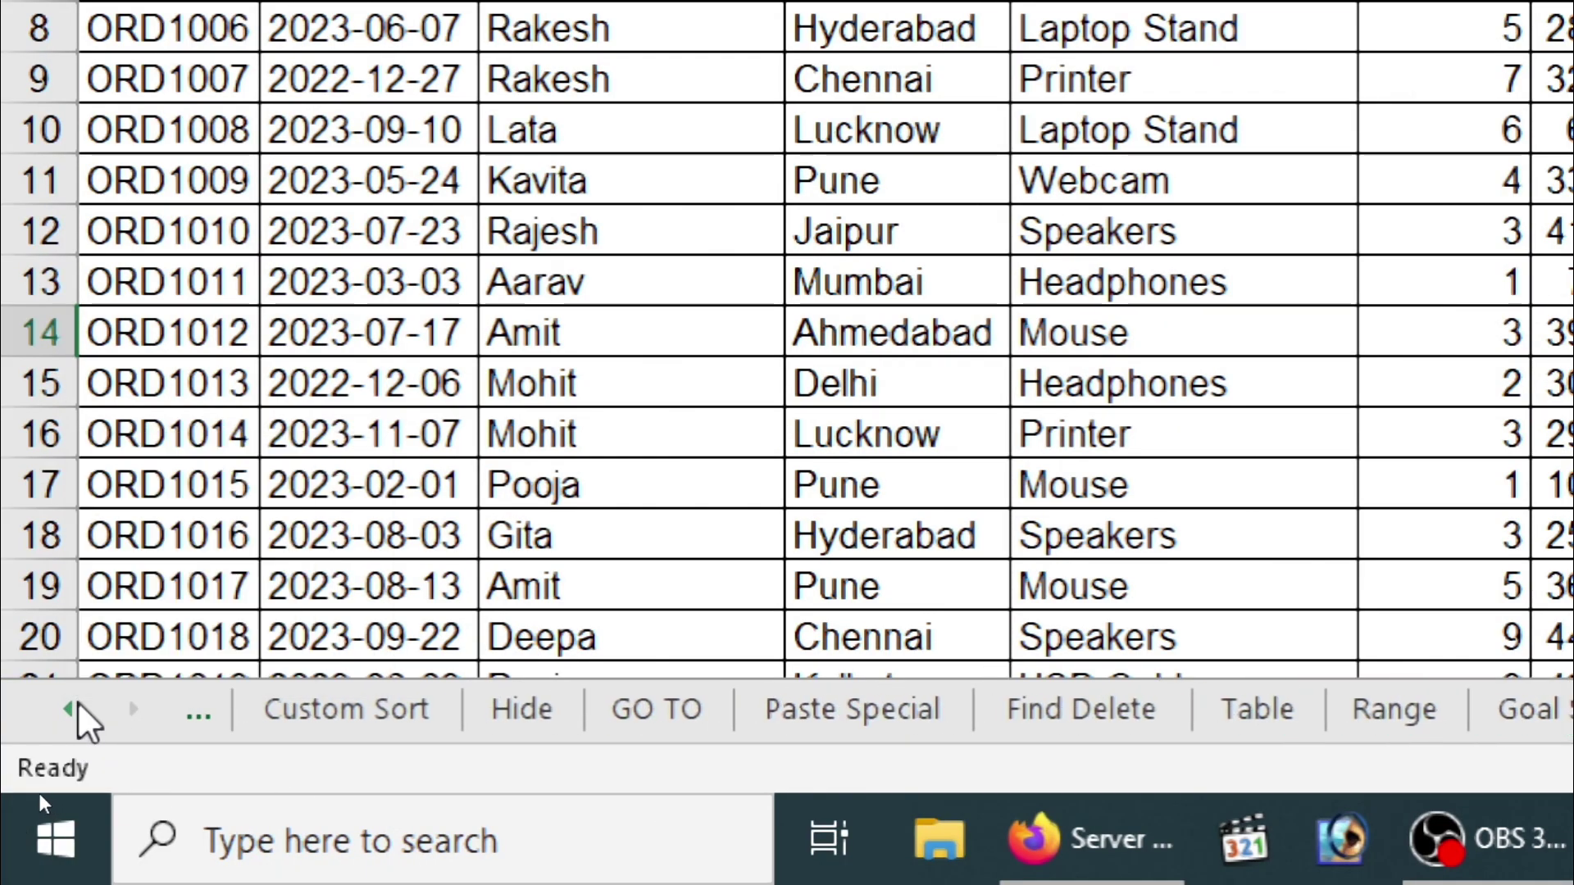
left_click(78, 707)
left_click(78, 707)
left_click(78, 707)
left_click(78, 707)
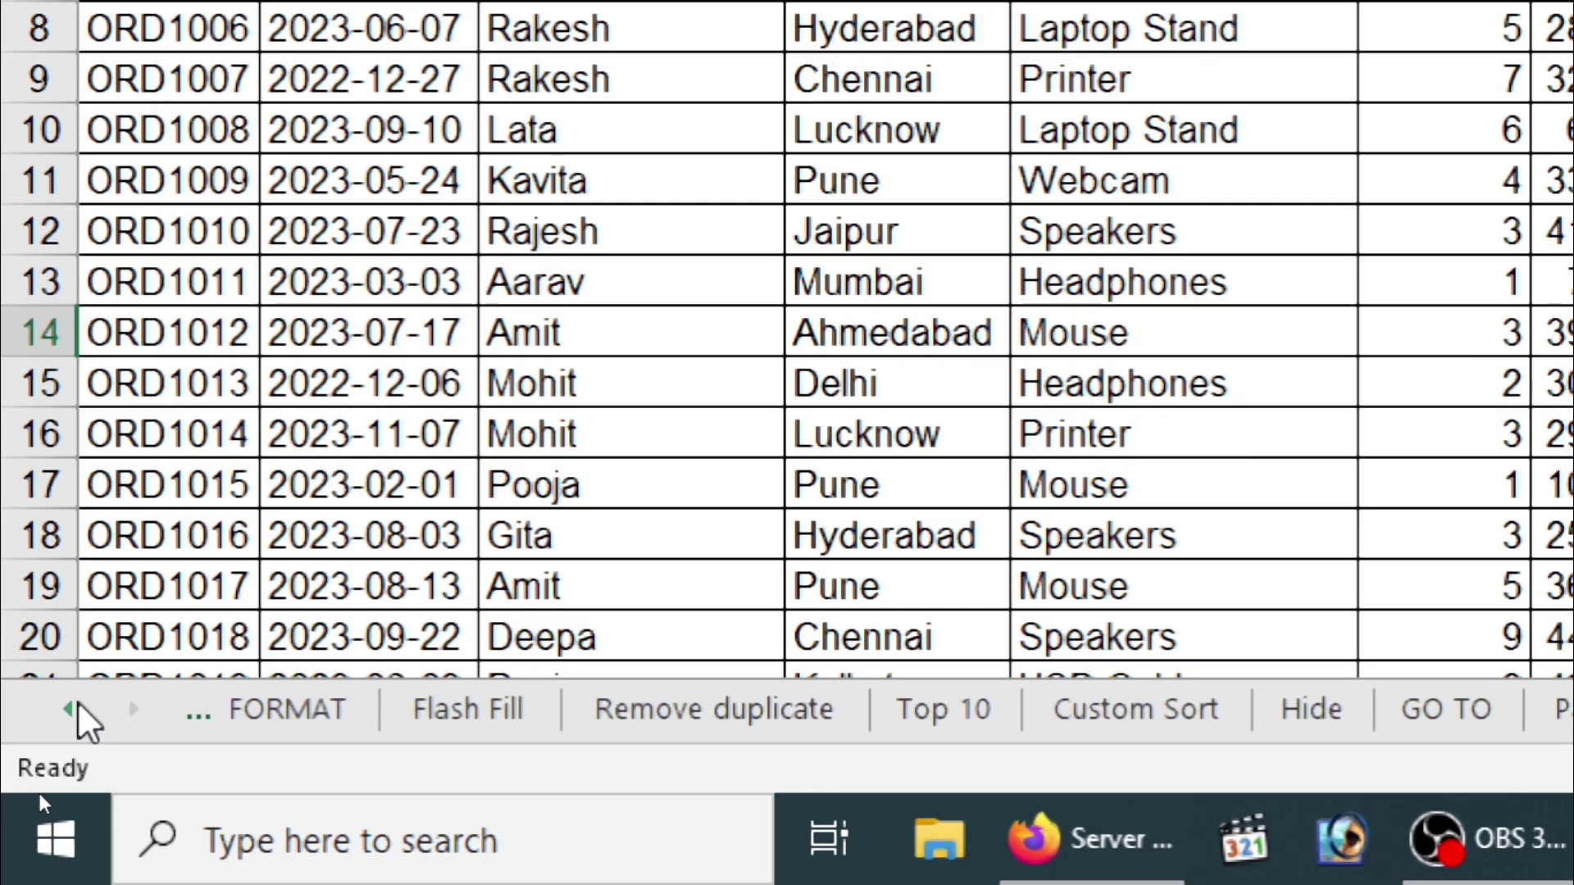
left_click(78, 710)
left_click(492, 738)
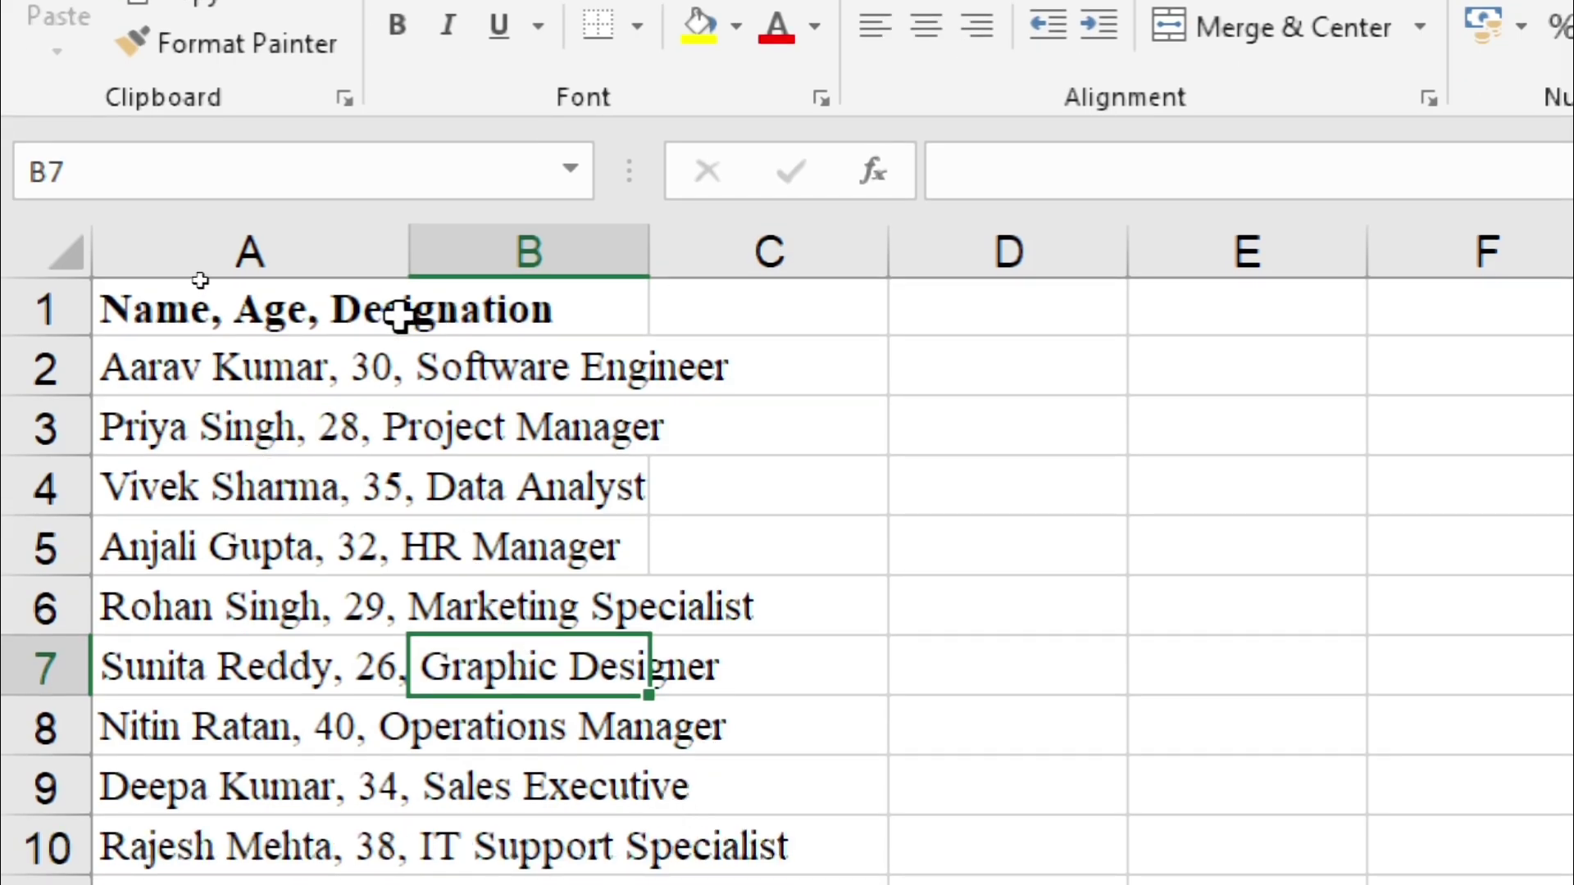
Step: Widen column A so the combined Name, Age, Designation entries show in full
left_click(399, 526)
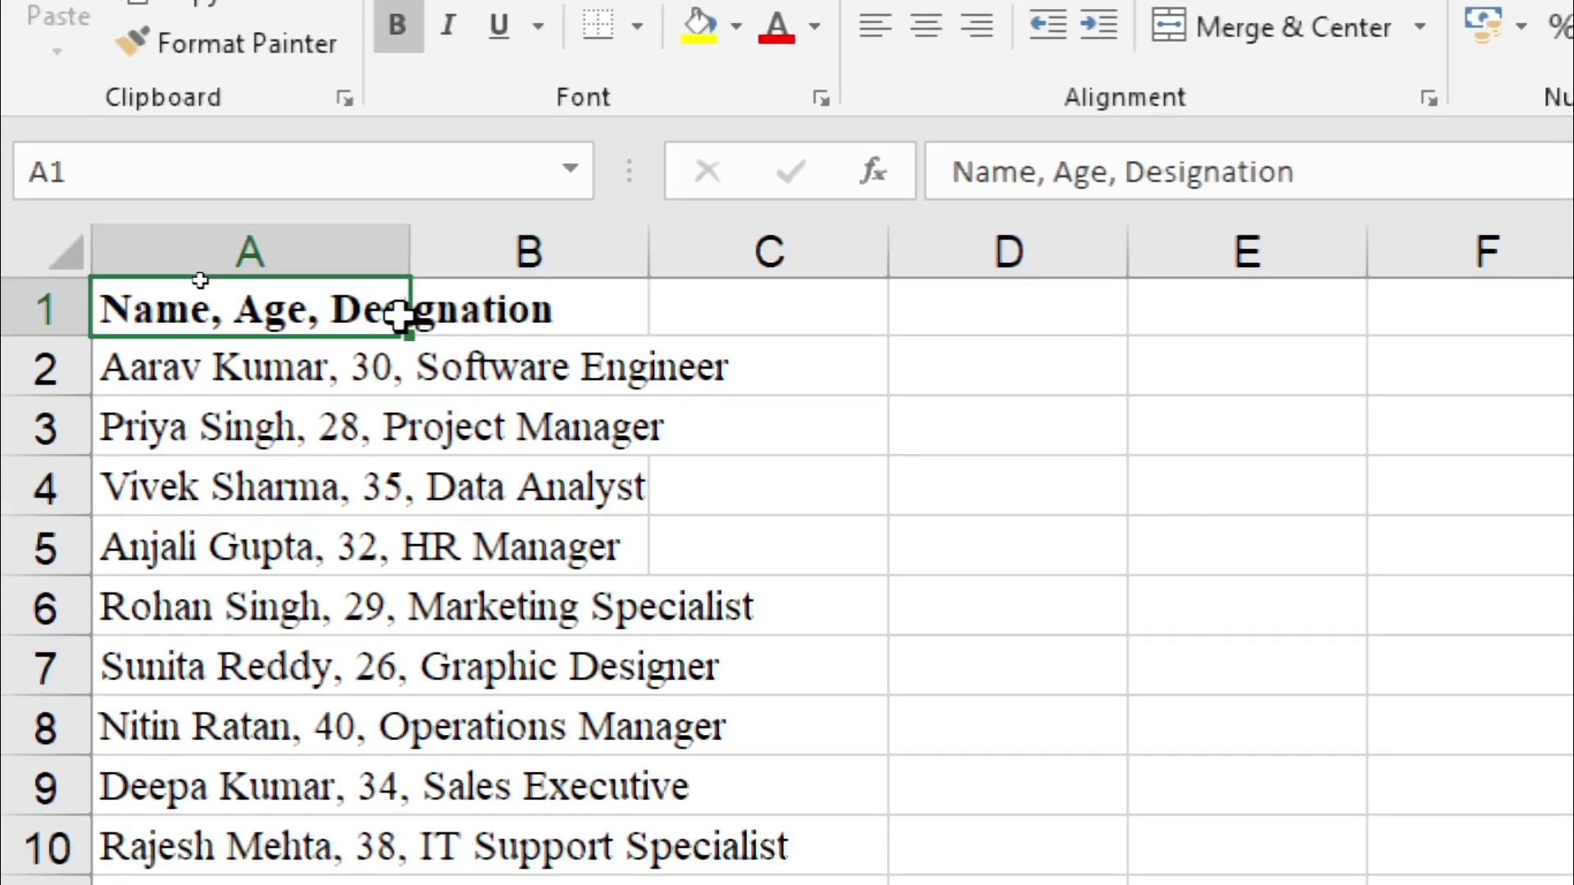
left_click(369, 361)
left_click(370, 410)
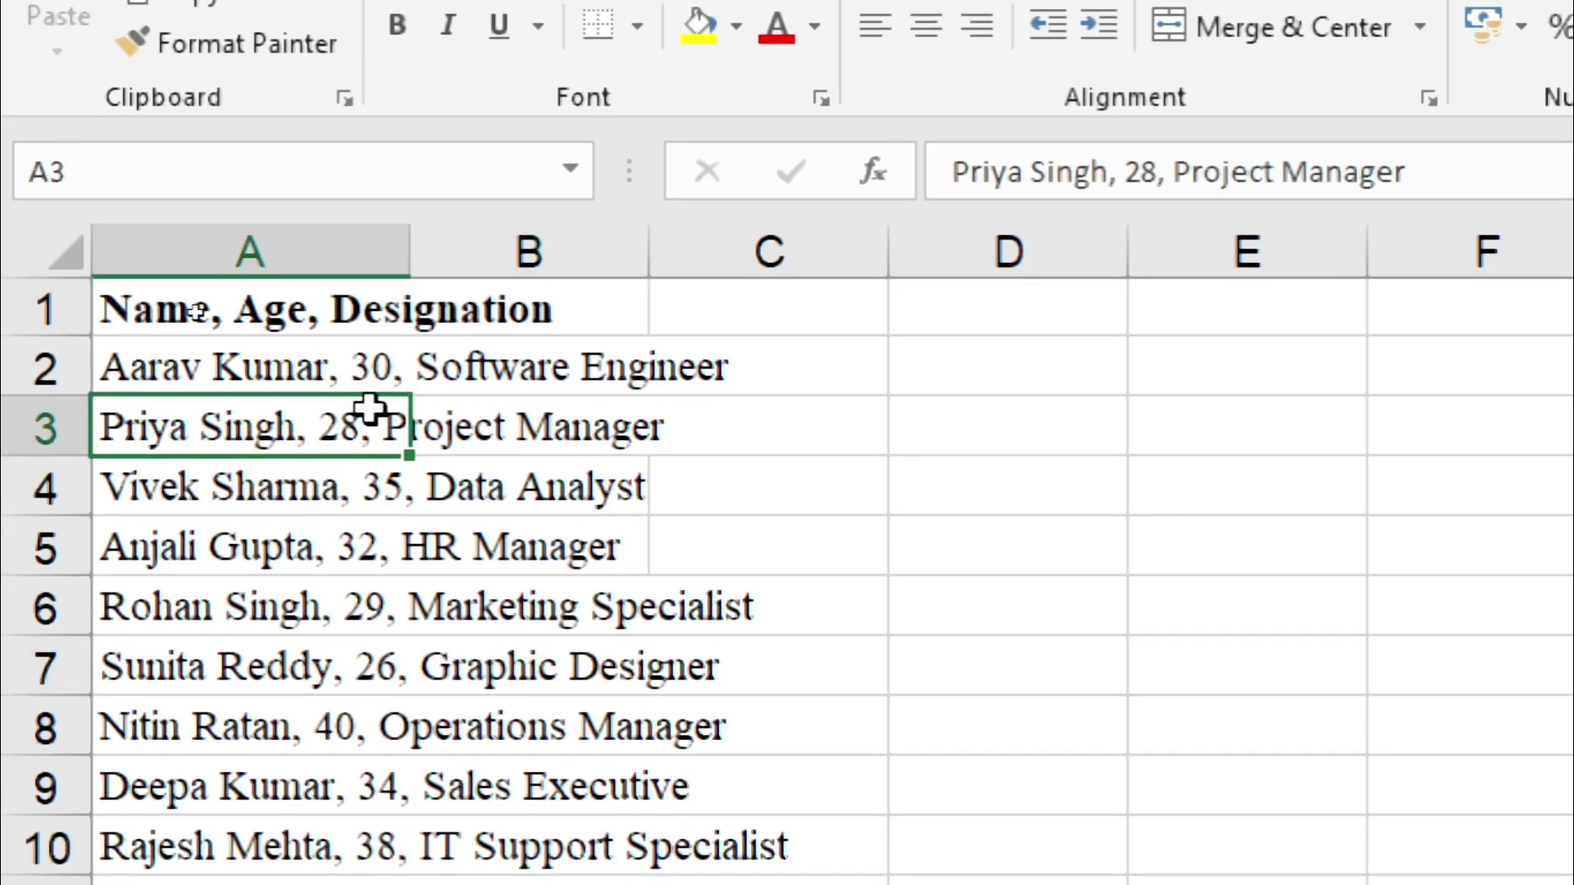
left_click_drag(414, 242, 899, 271)
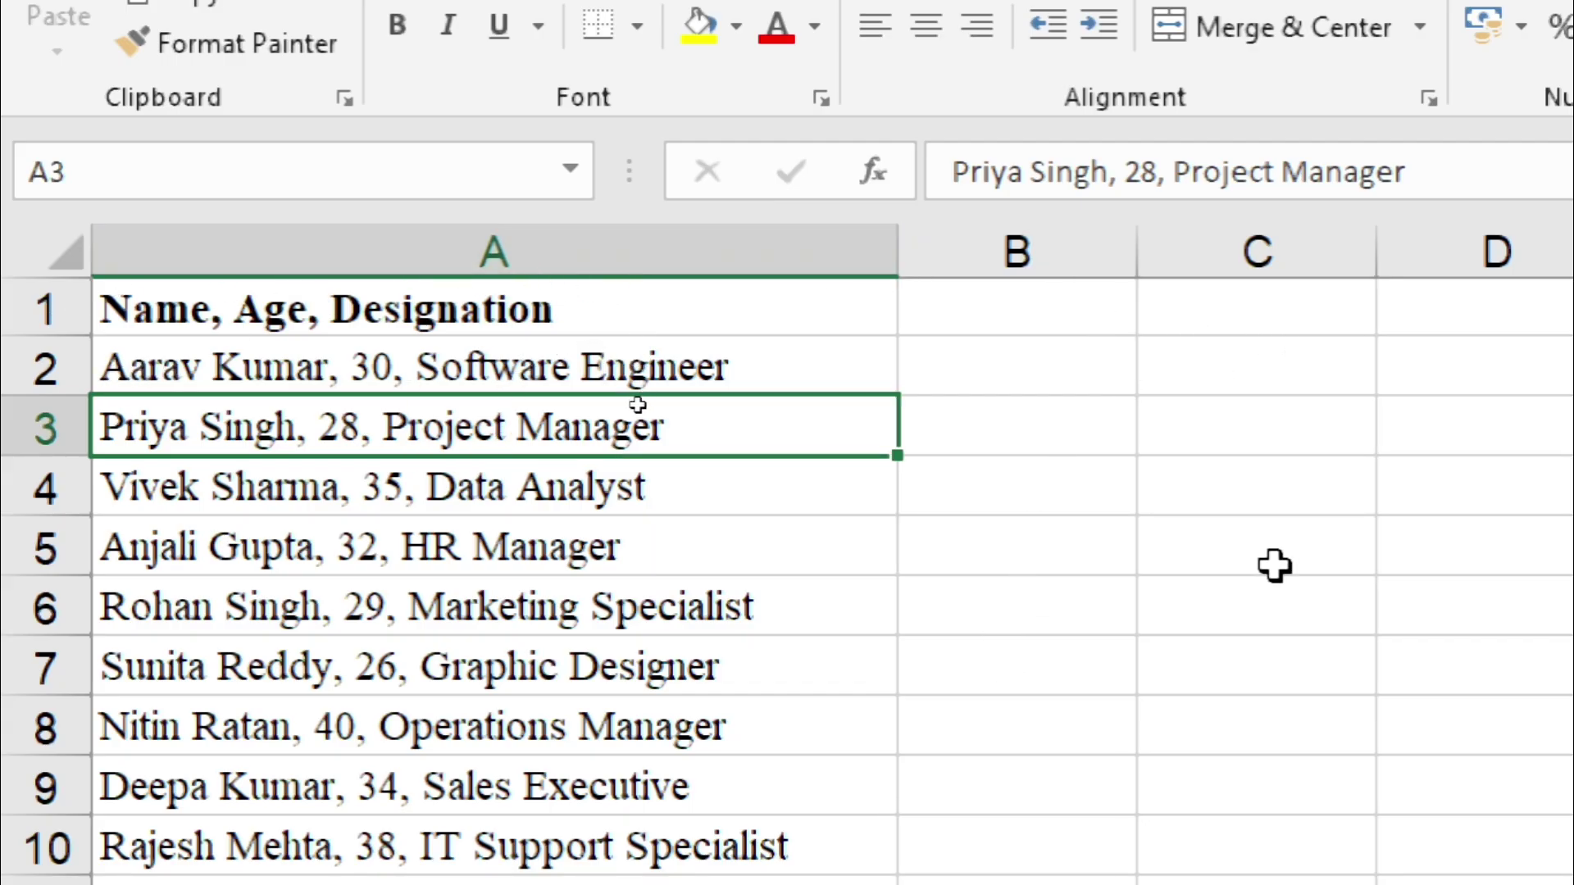
Step: Add headings NAME in B1 and AGE in C1, then start editing A2
left_click(1021, 314)
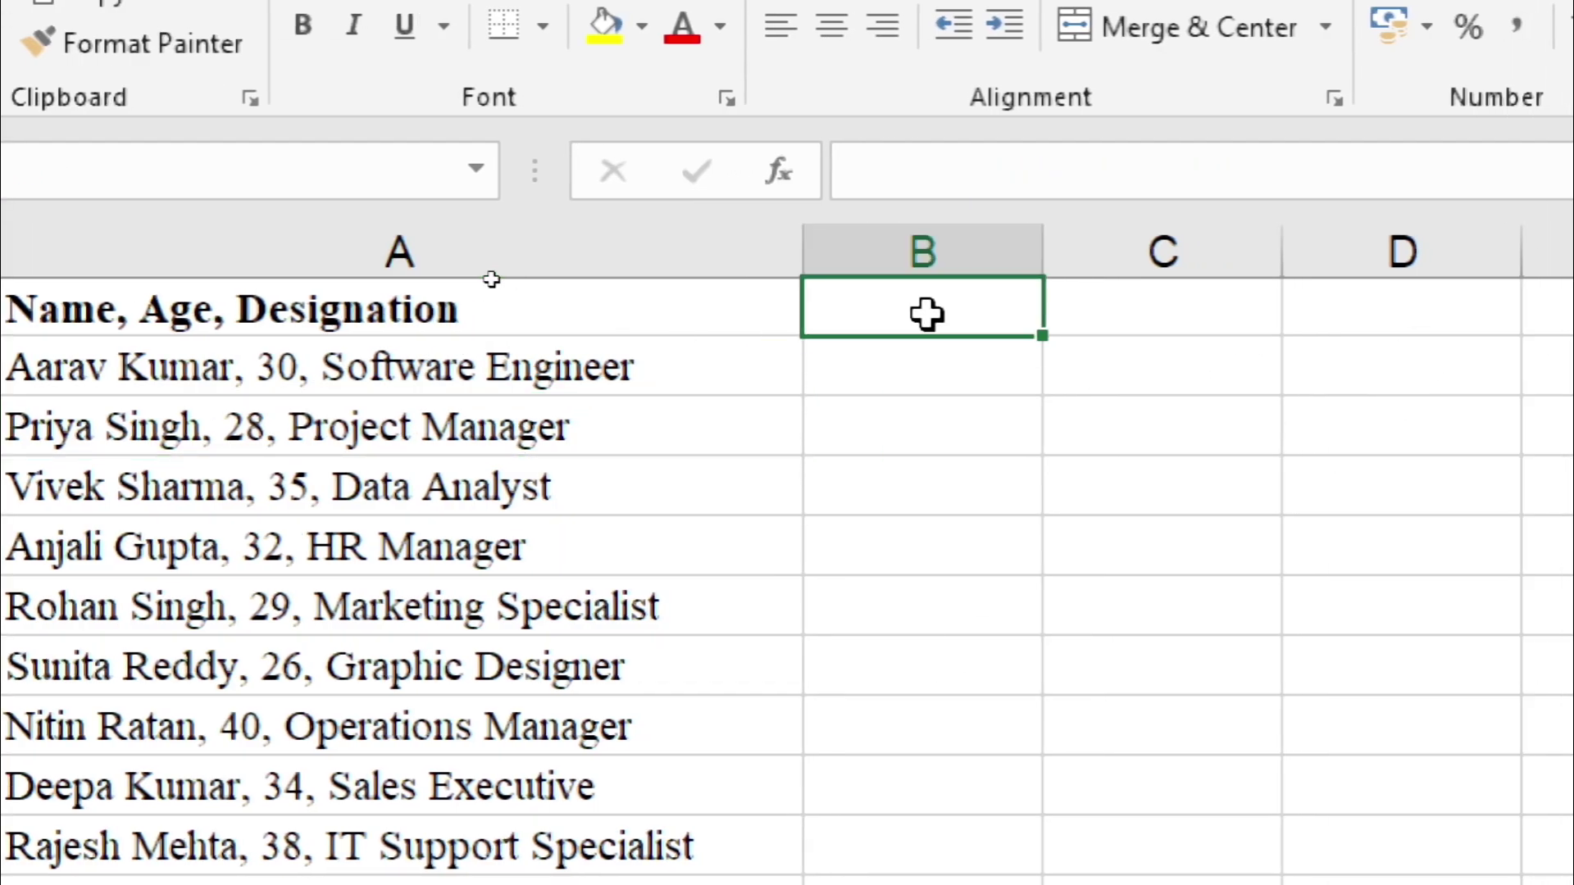
type("NAM")
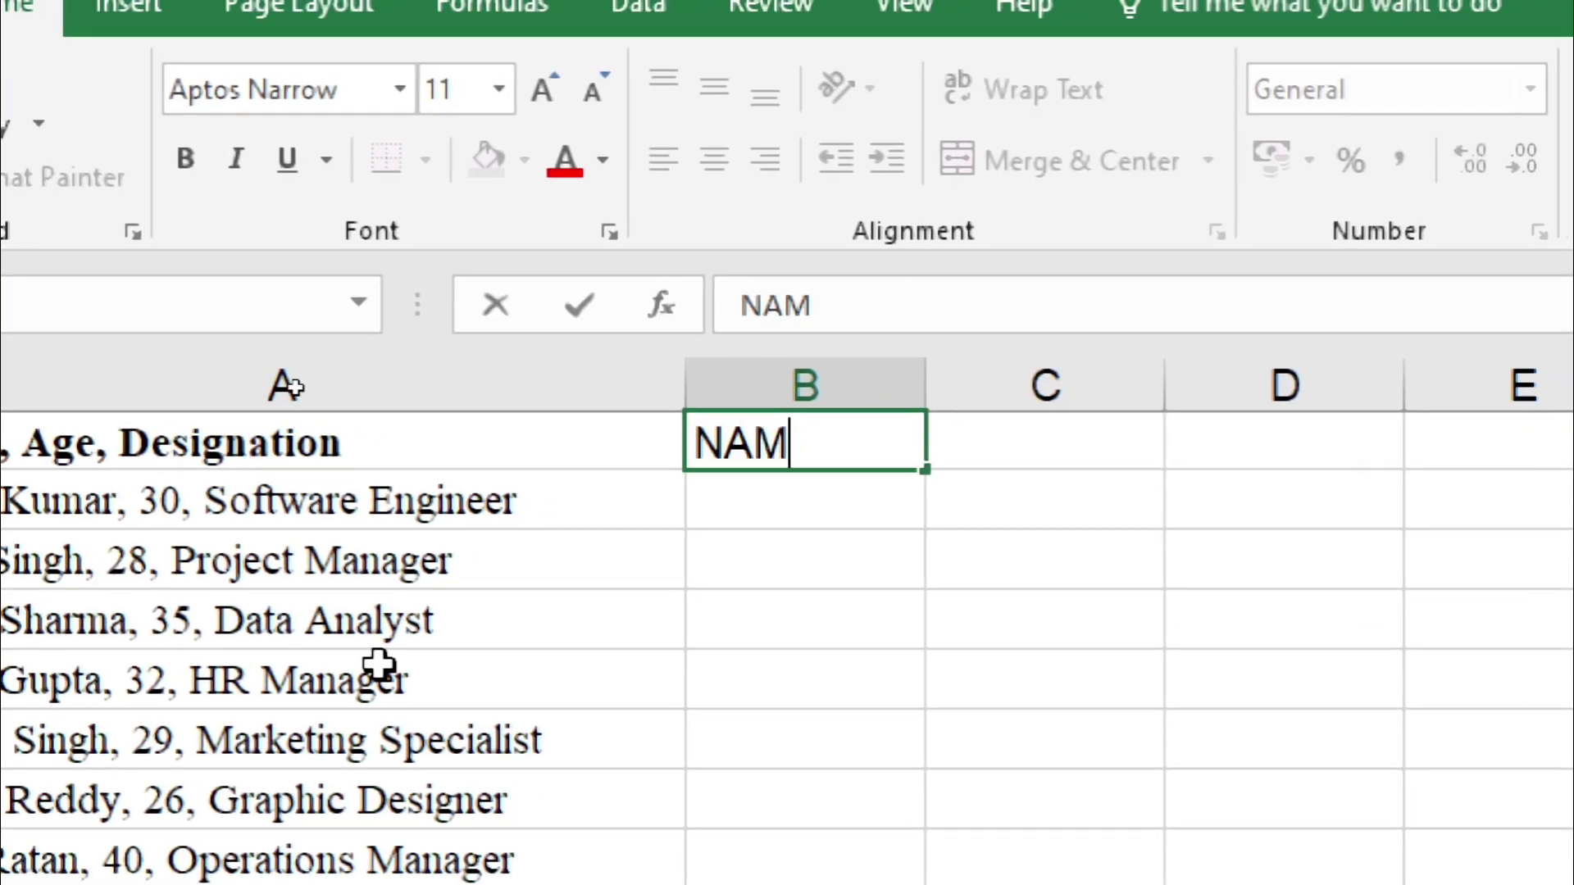
type("E")
key("Tab")
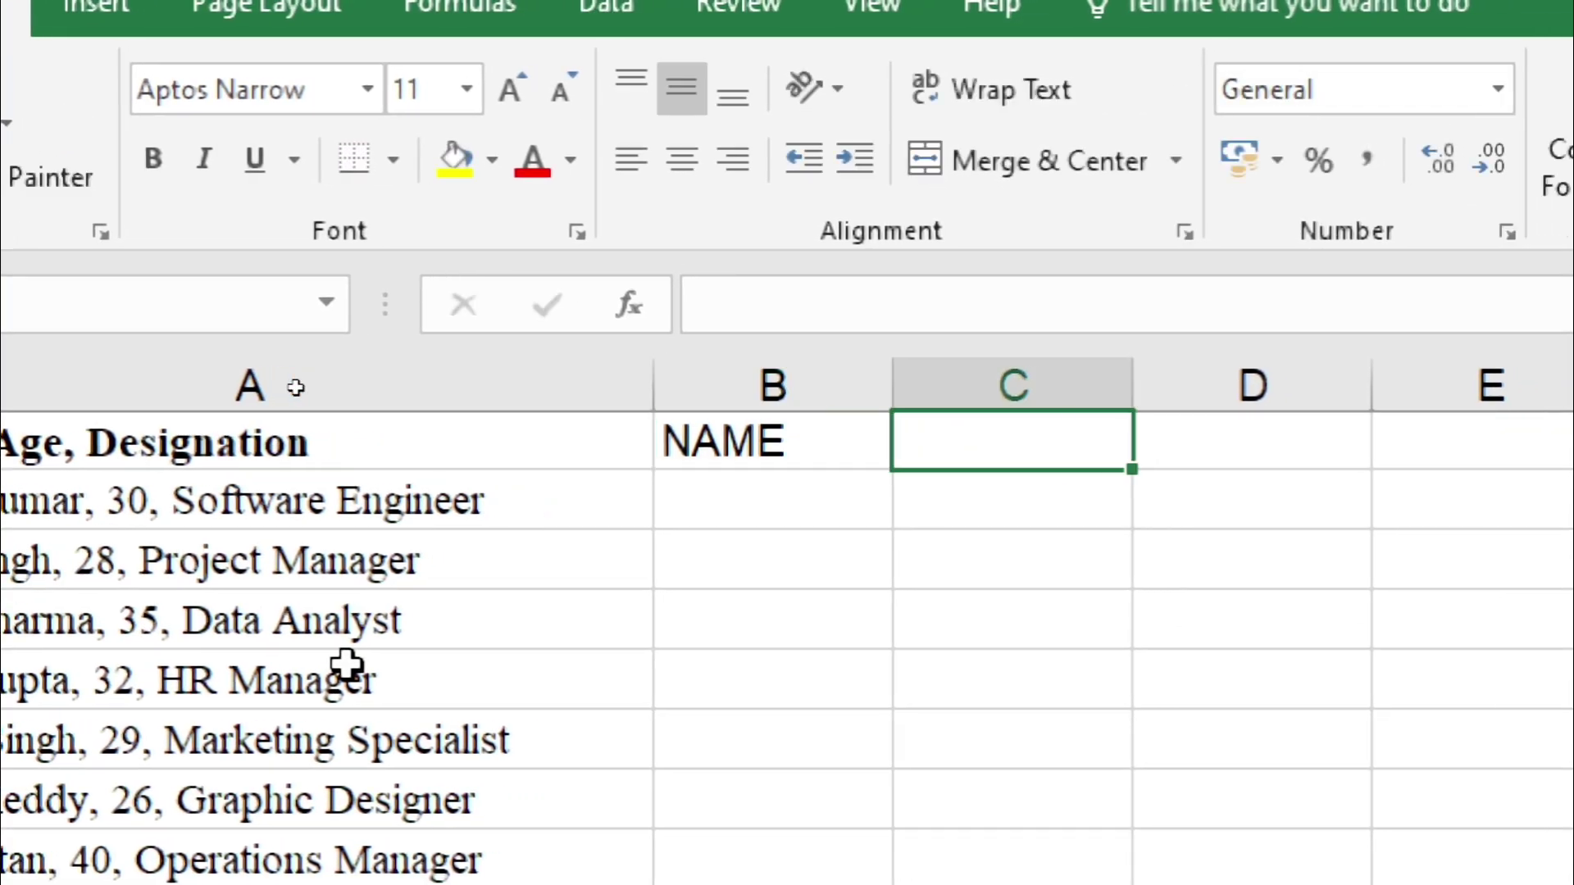
type("AGE")
key("Tab")
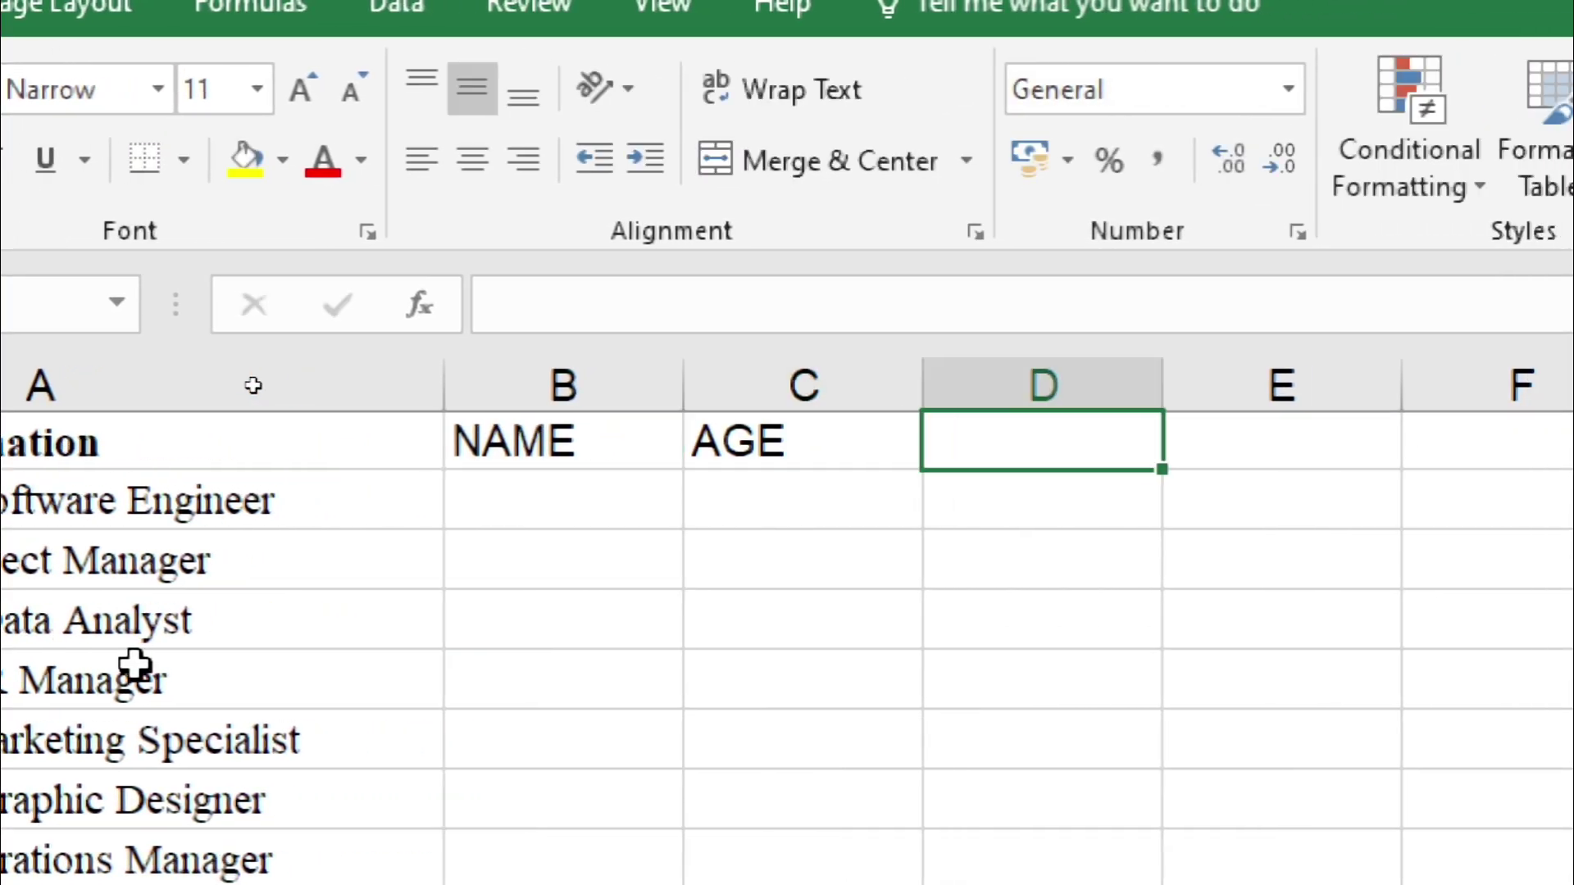
left_click(940, 522)
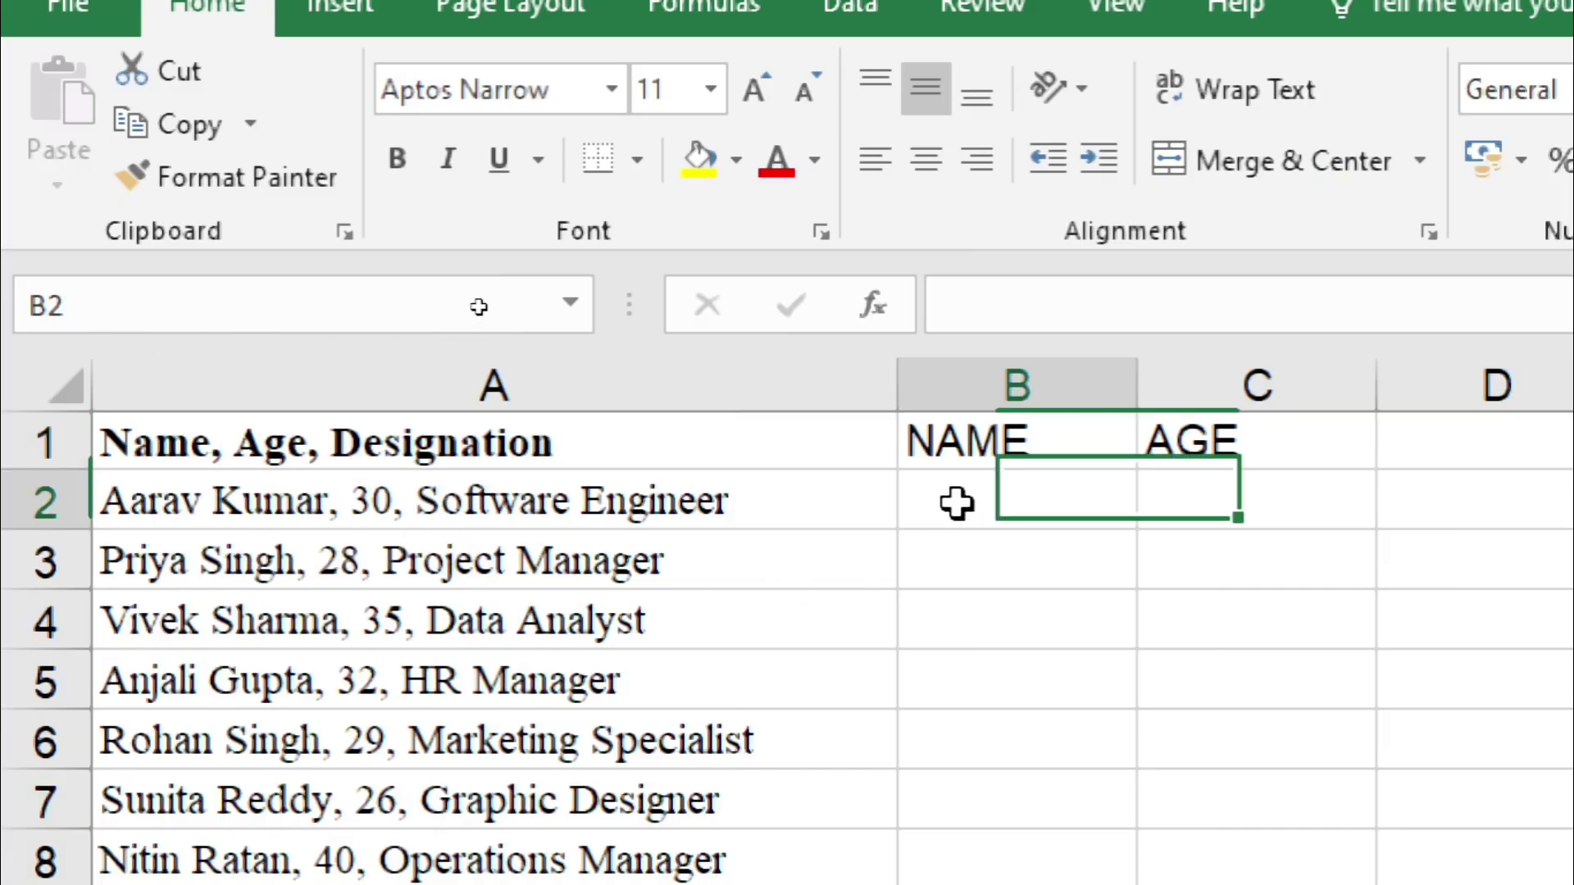
left_click(131, 499)
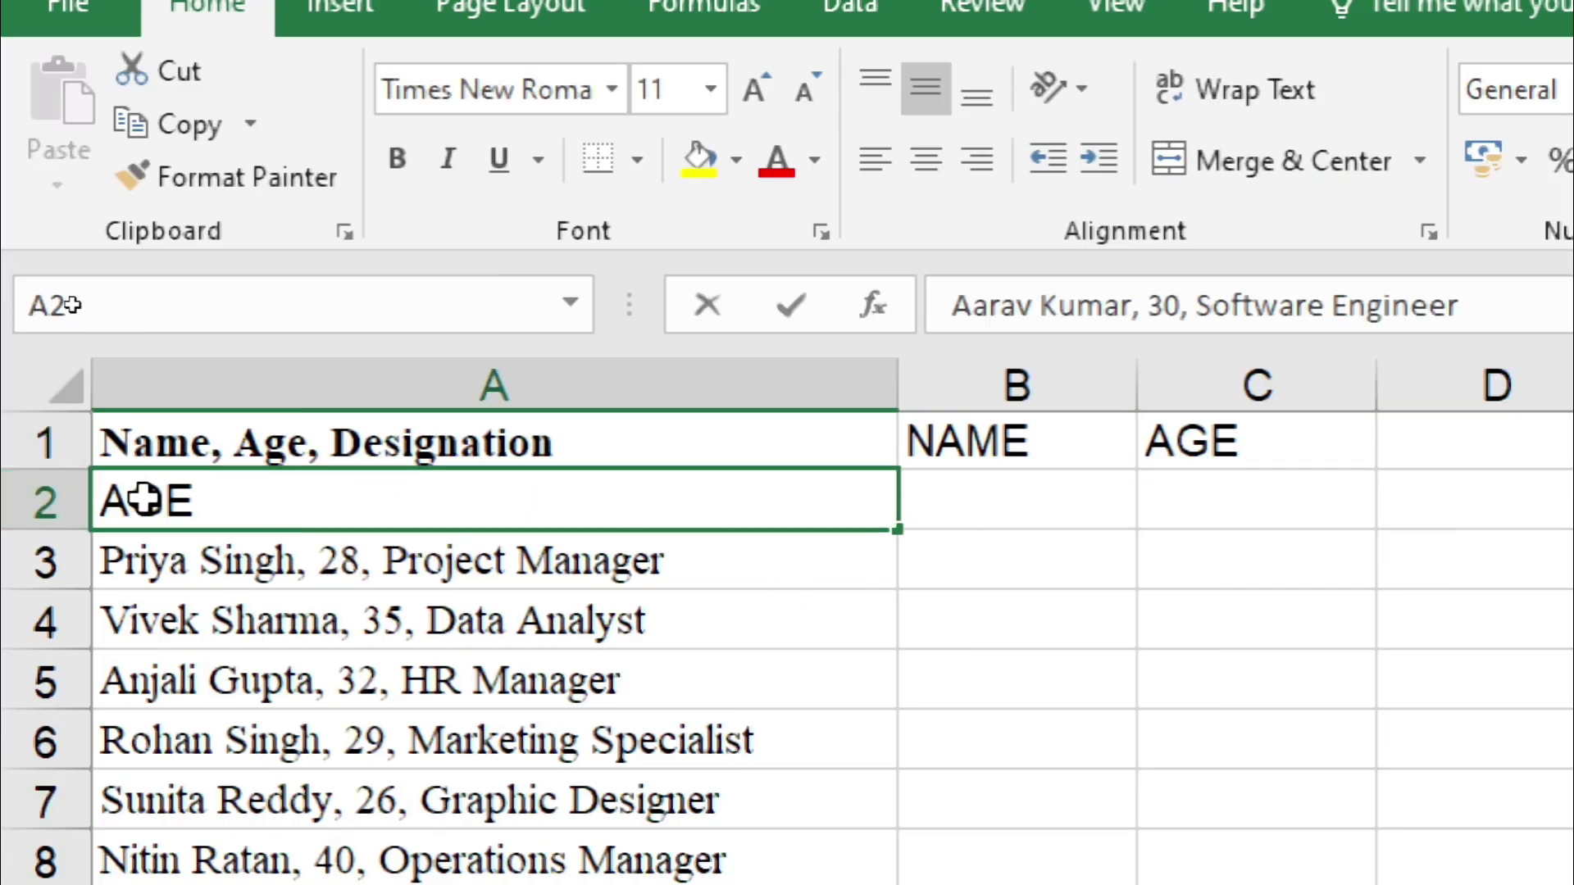
double_click(328, 499)
Step: Copy the first person's name from the A2 entry into B2 under NAME
left_click_drag(330, 499, 100, 502)
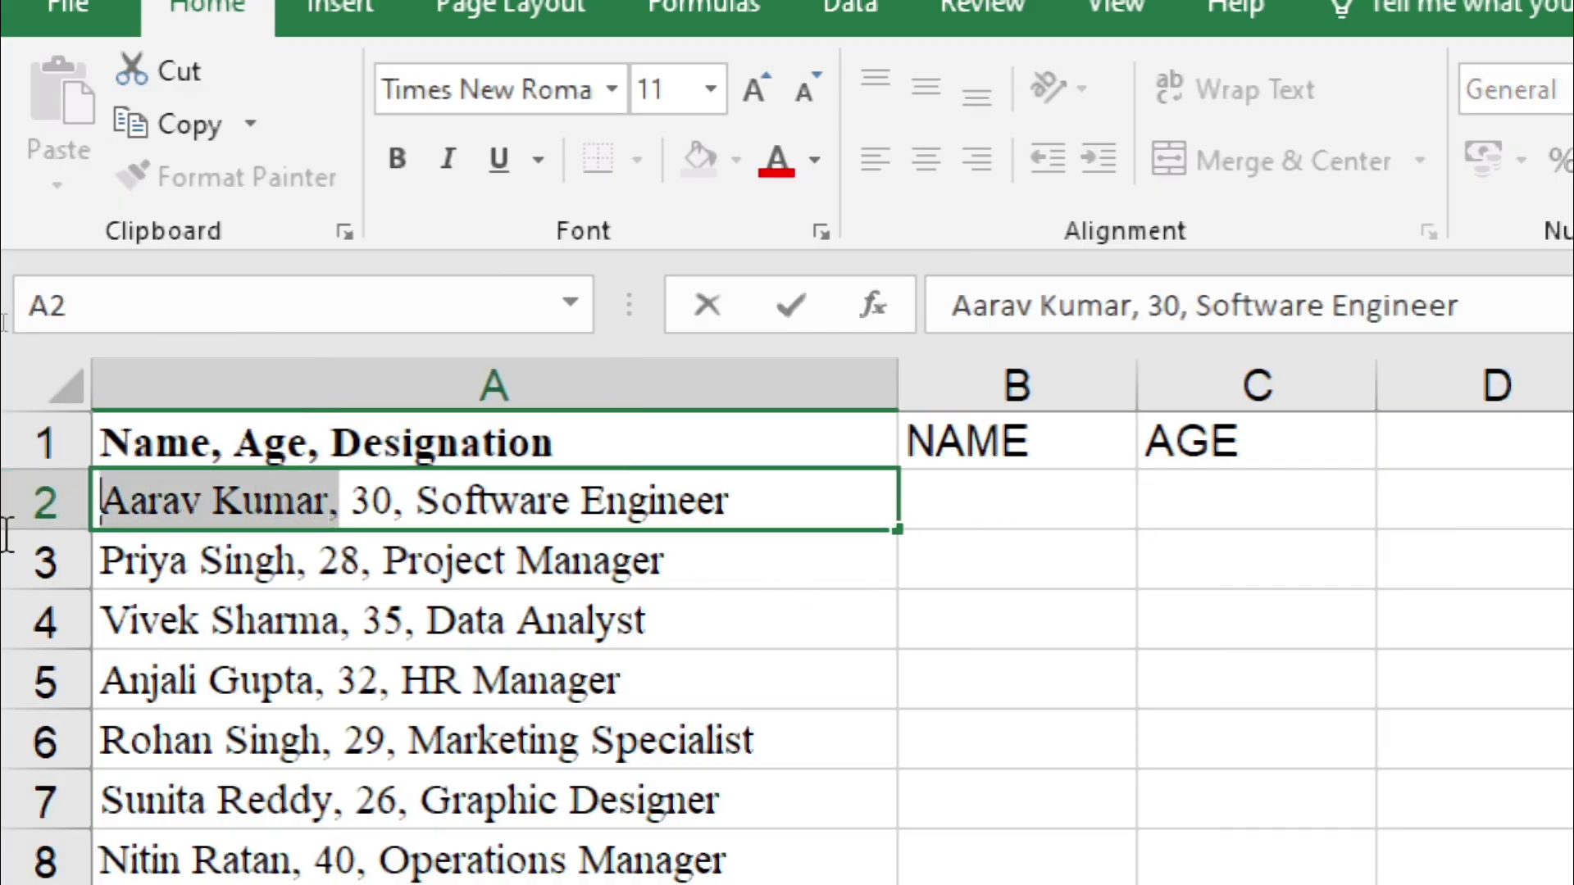
left_click(334, 501)
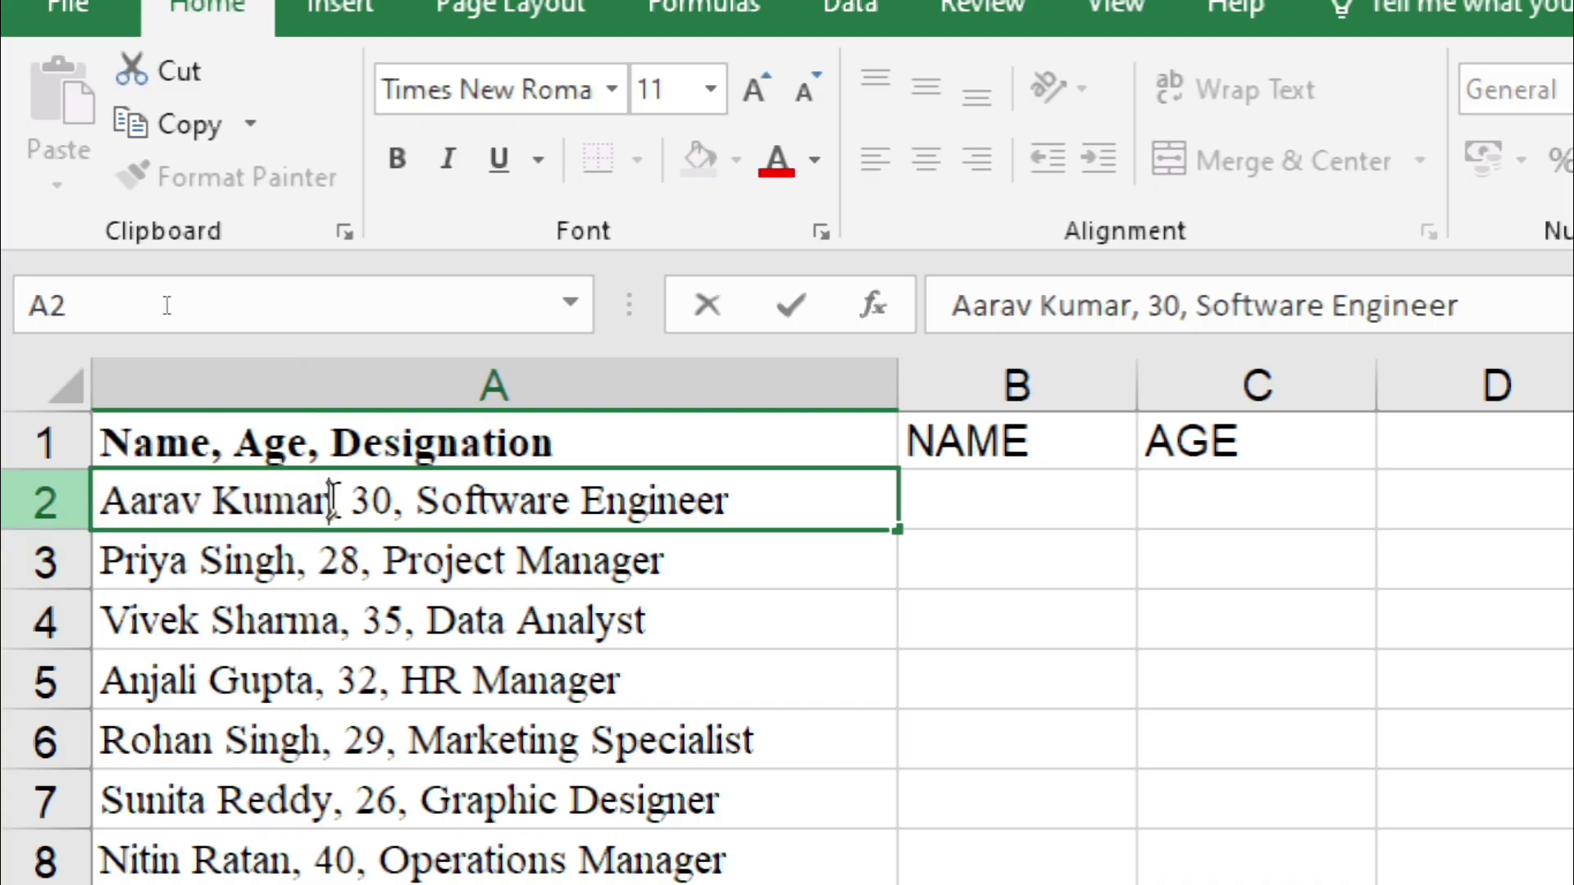
left_click_drag(332, 501, 9, 496)
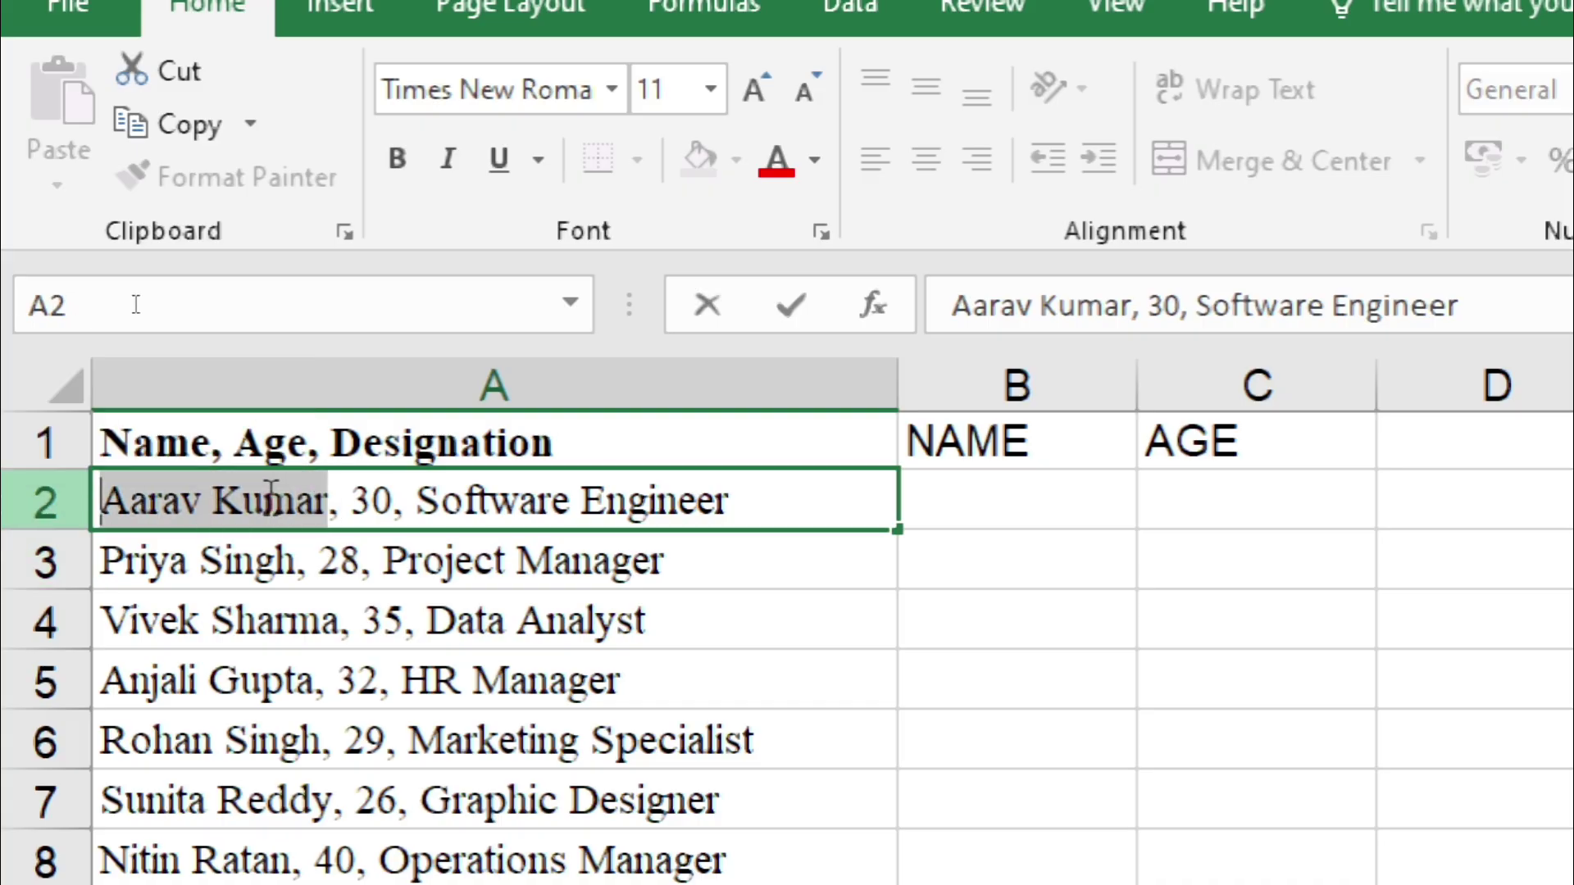
key("ctrl+x")
key("ctrl+z")
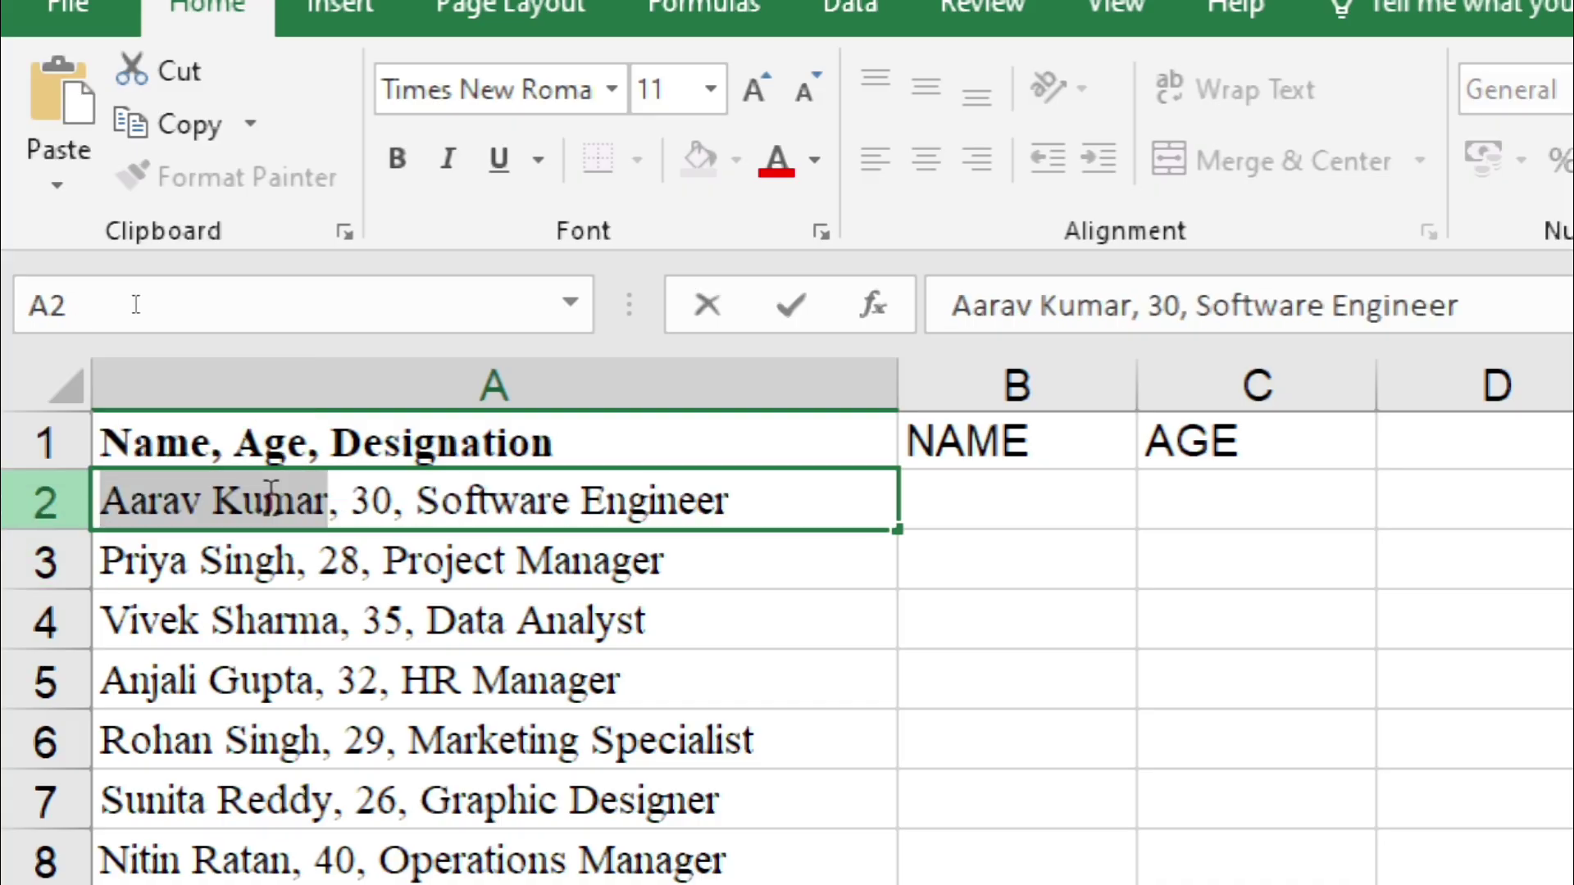
left_click(1041, 489)
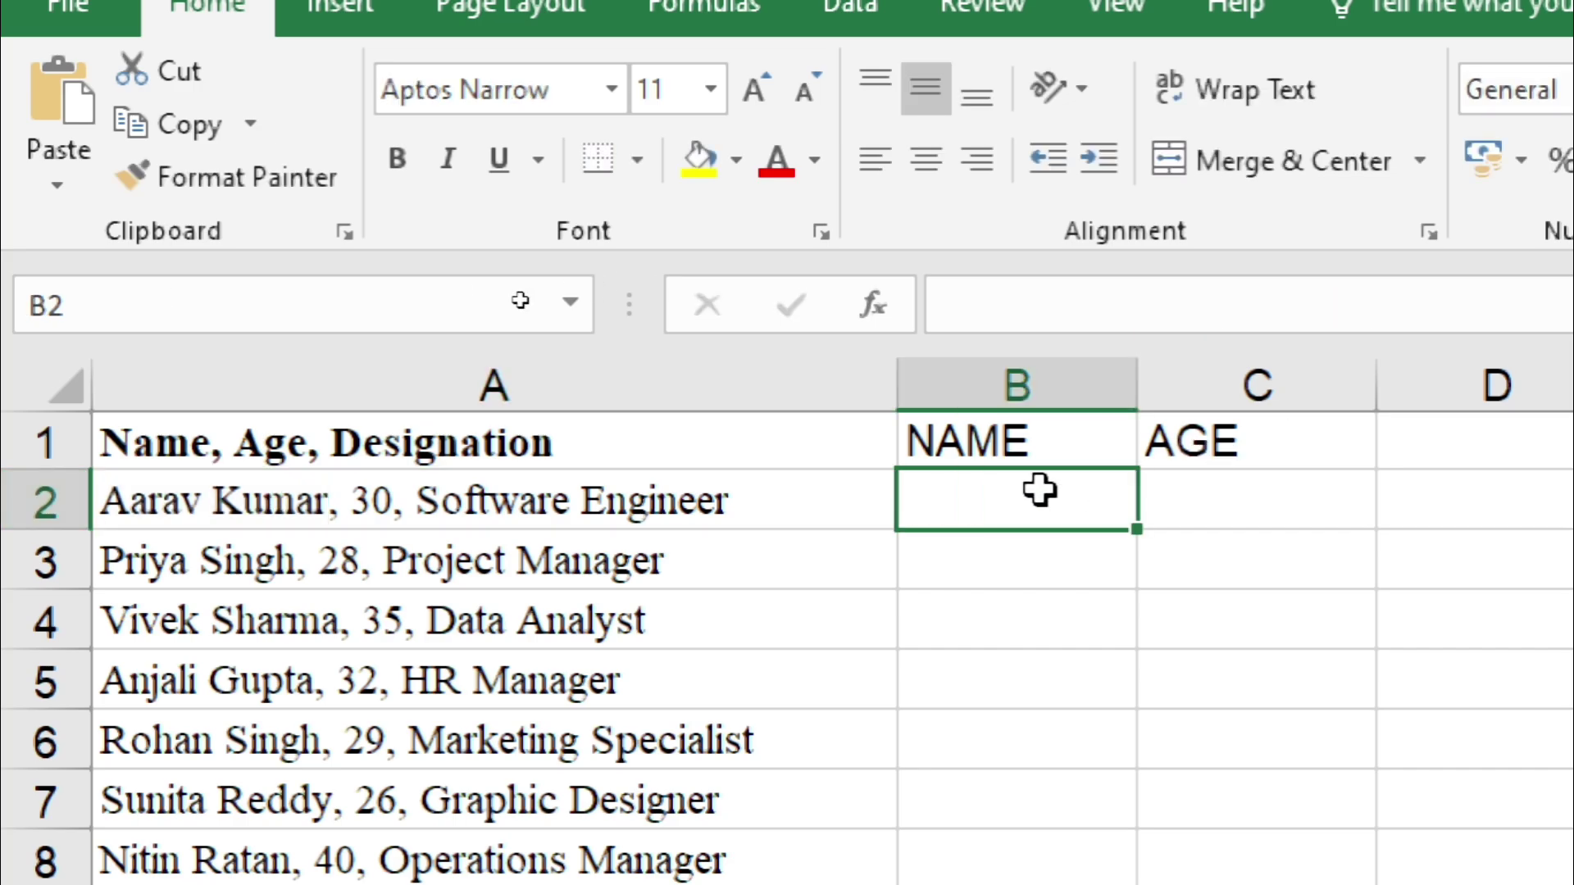
key("ctrl+v")
Step: Flash Fill the remaining names down column B from B3 using Home > Fill
left_click(1065, 557)
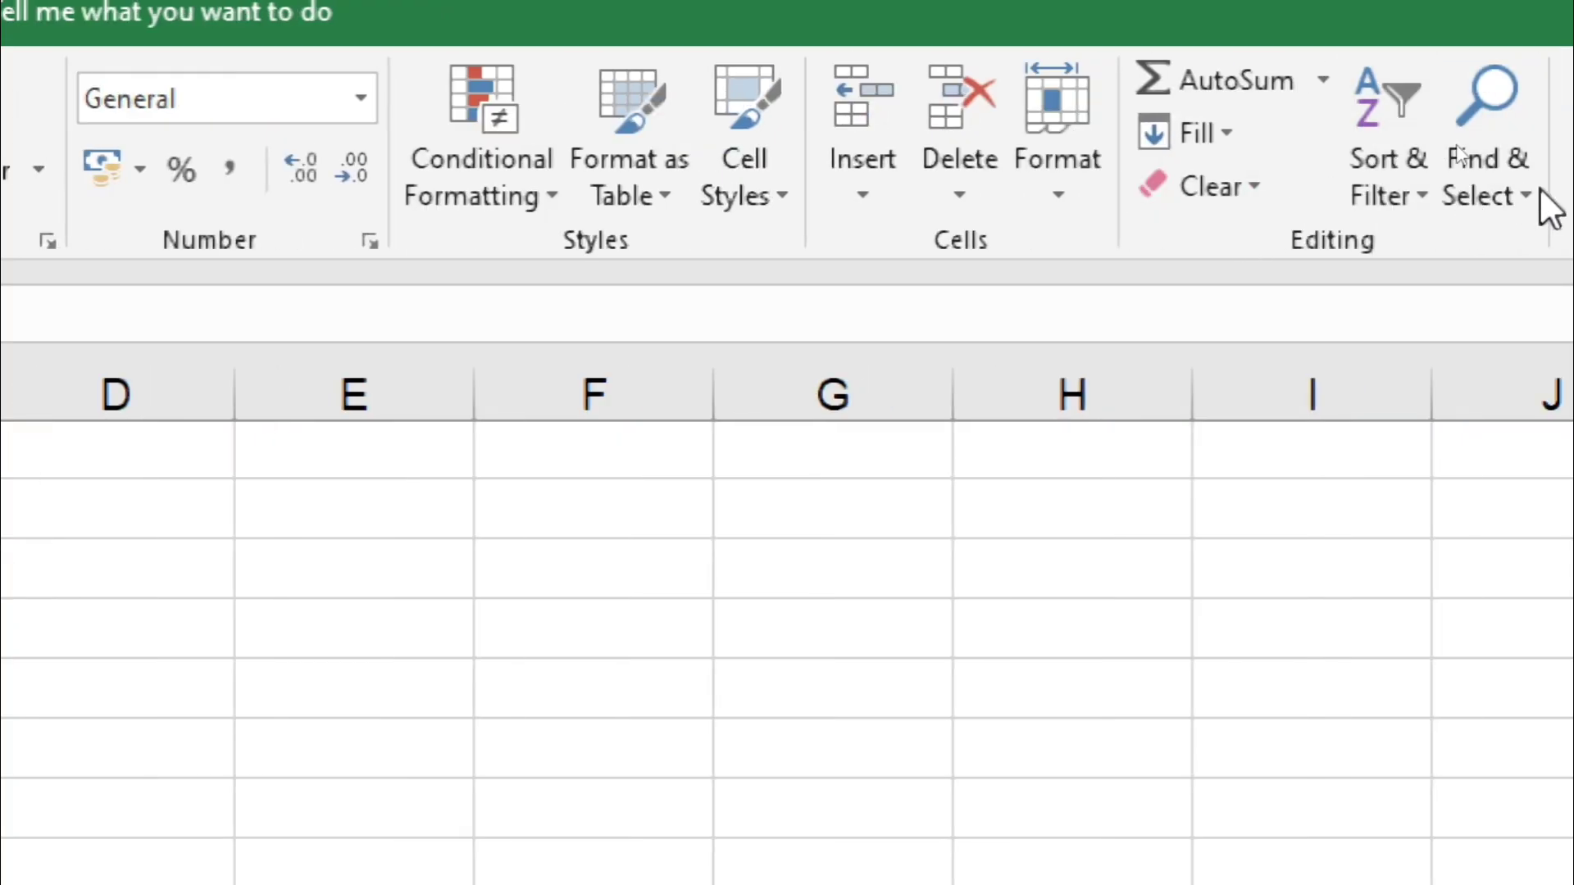
left_click(1213, 131)
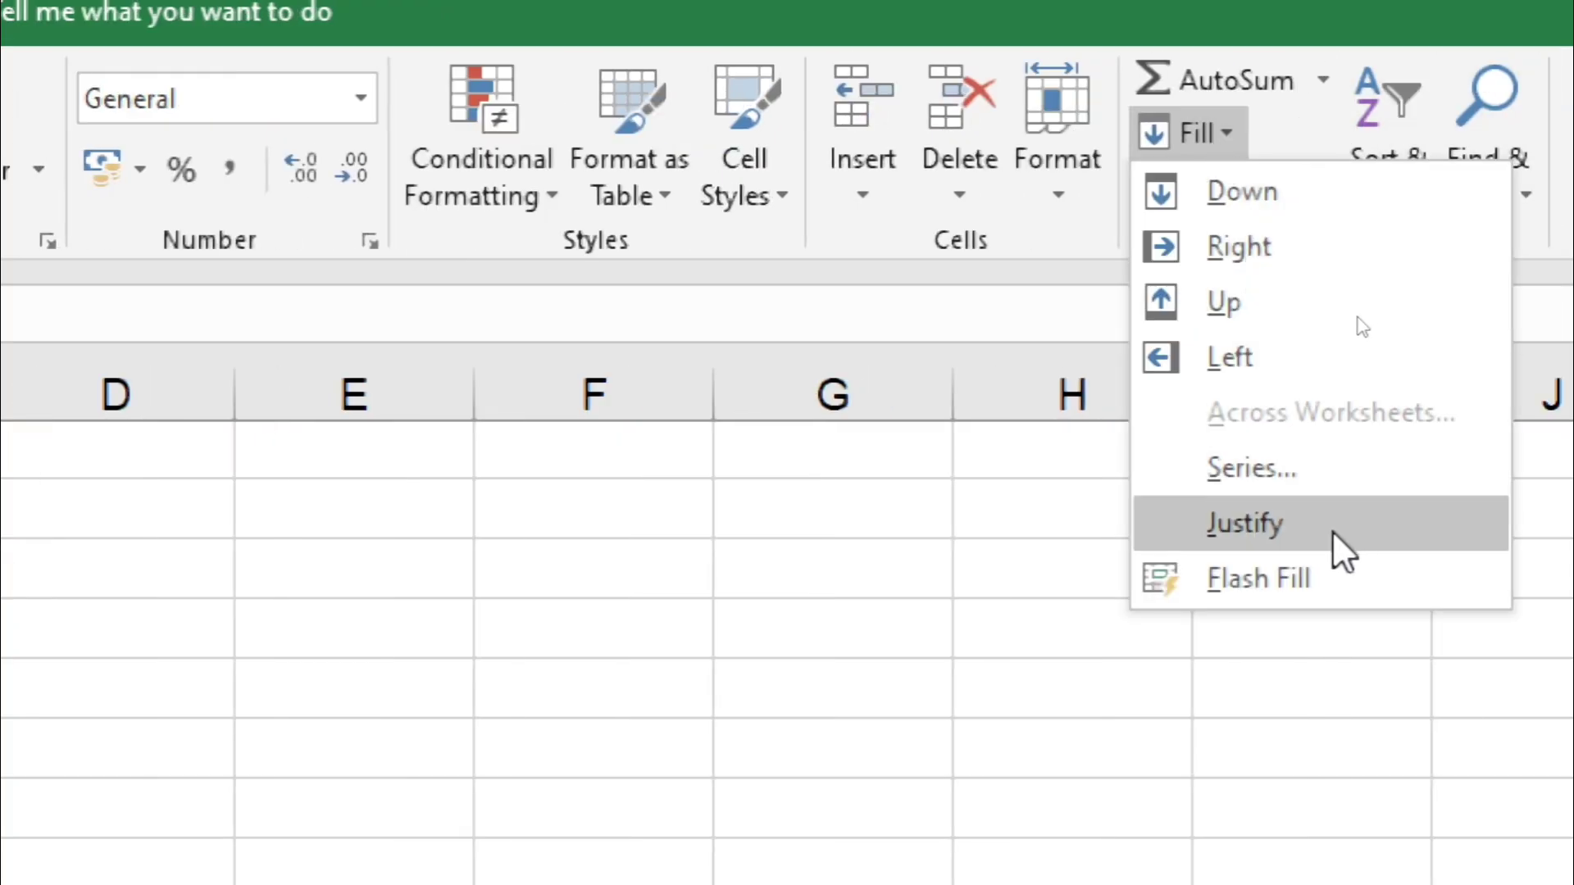
left_click(1262, 579)
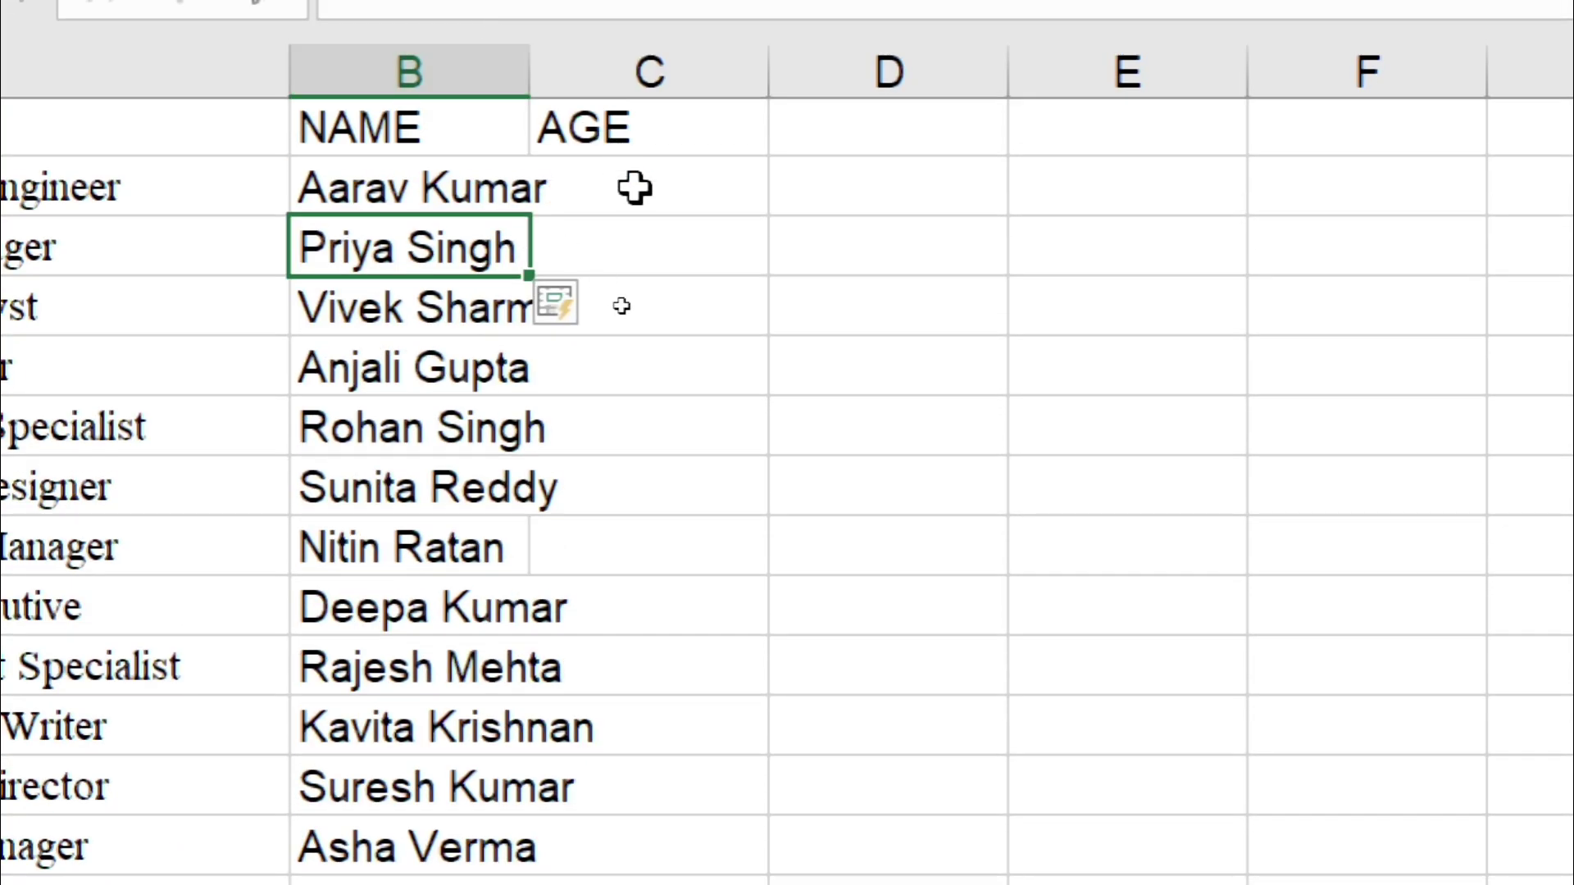
left_click(635, 189)
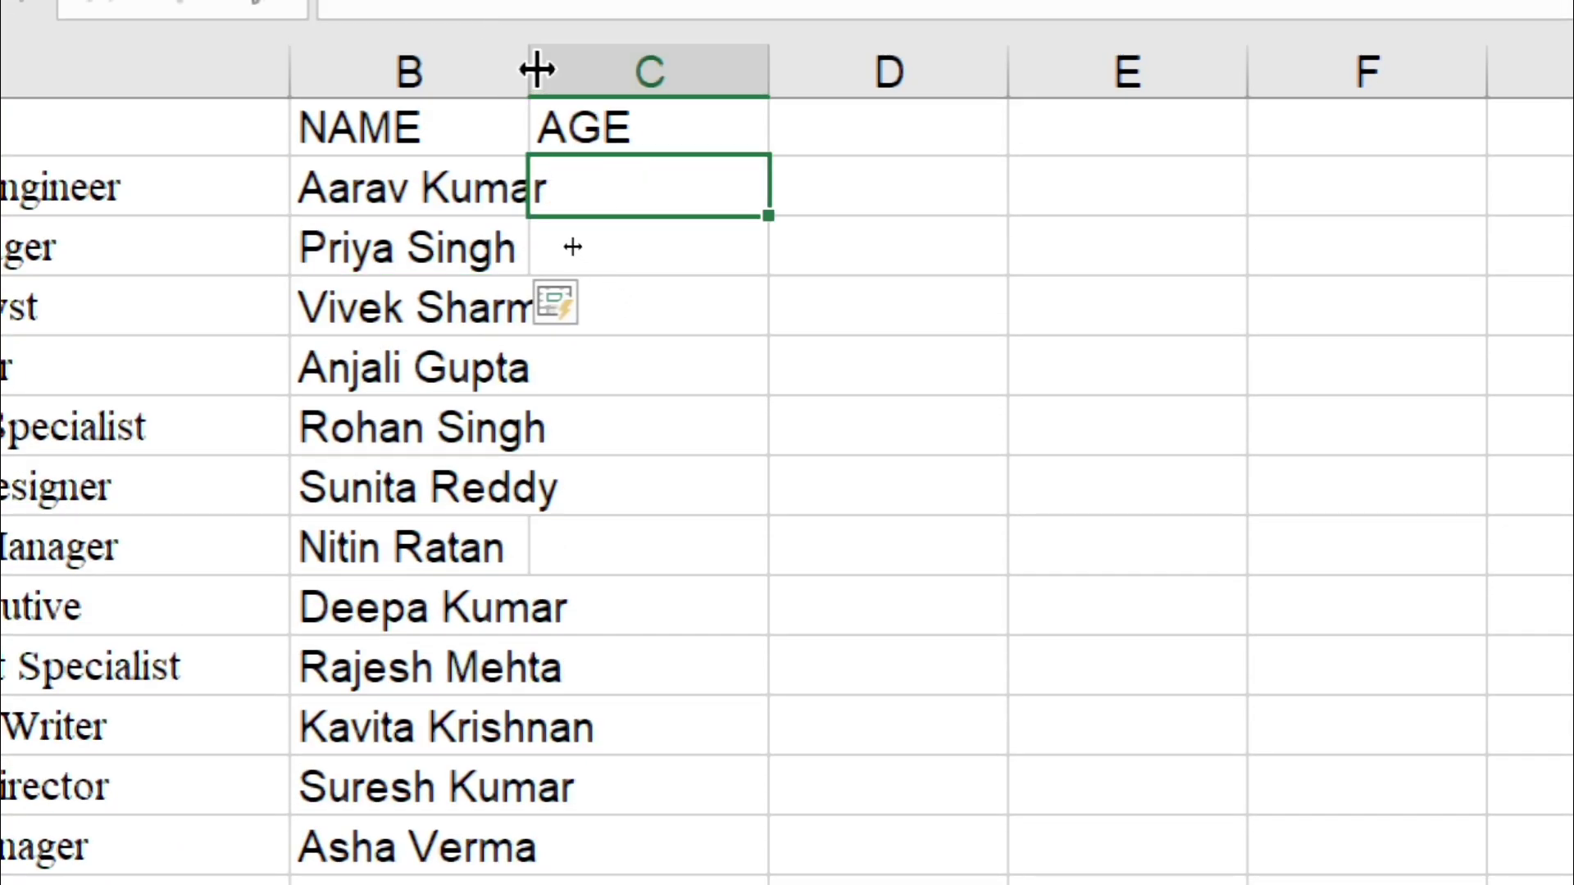
Step: Widen column B, enter 30 in C2, and Flash Fill the ages down column C with Ctrl+E
left_click_drag(537, 71, 638, 74)
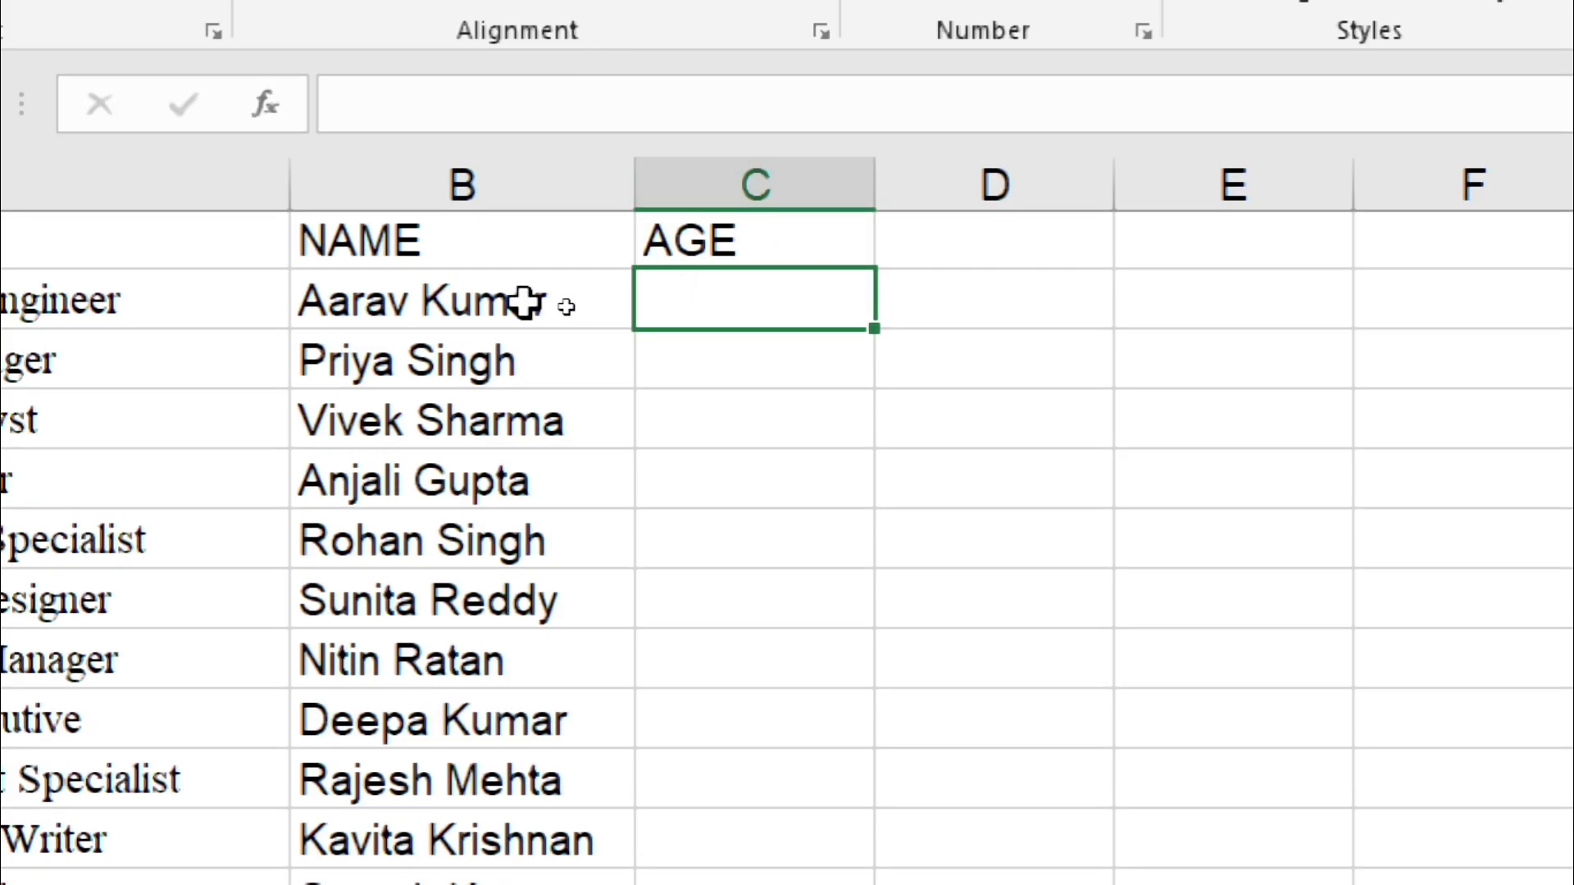
left_click(55, 301)
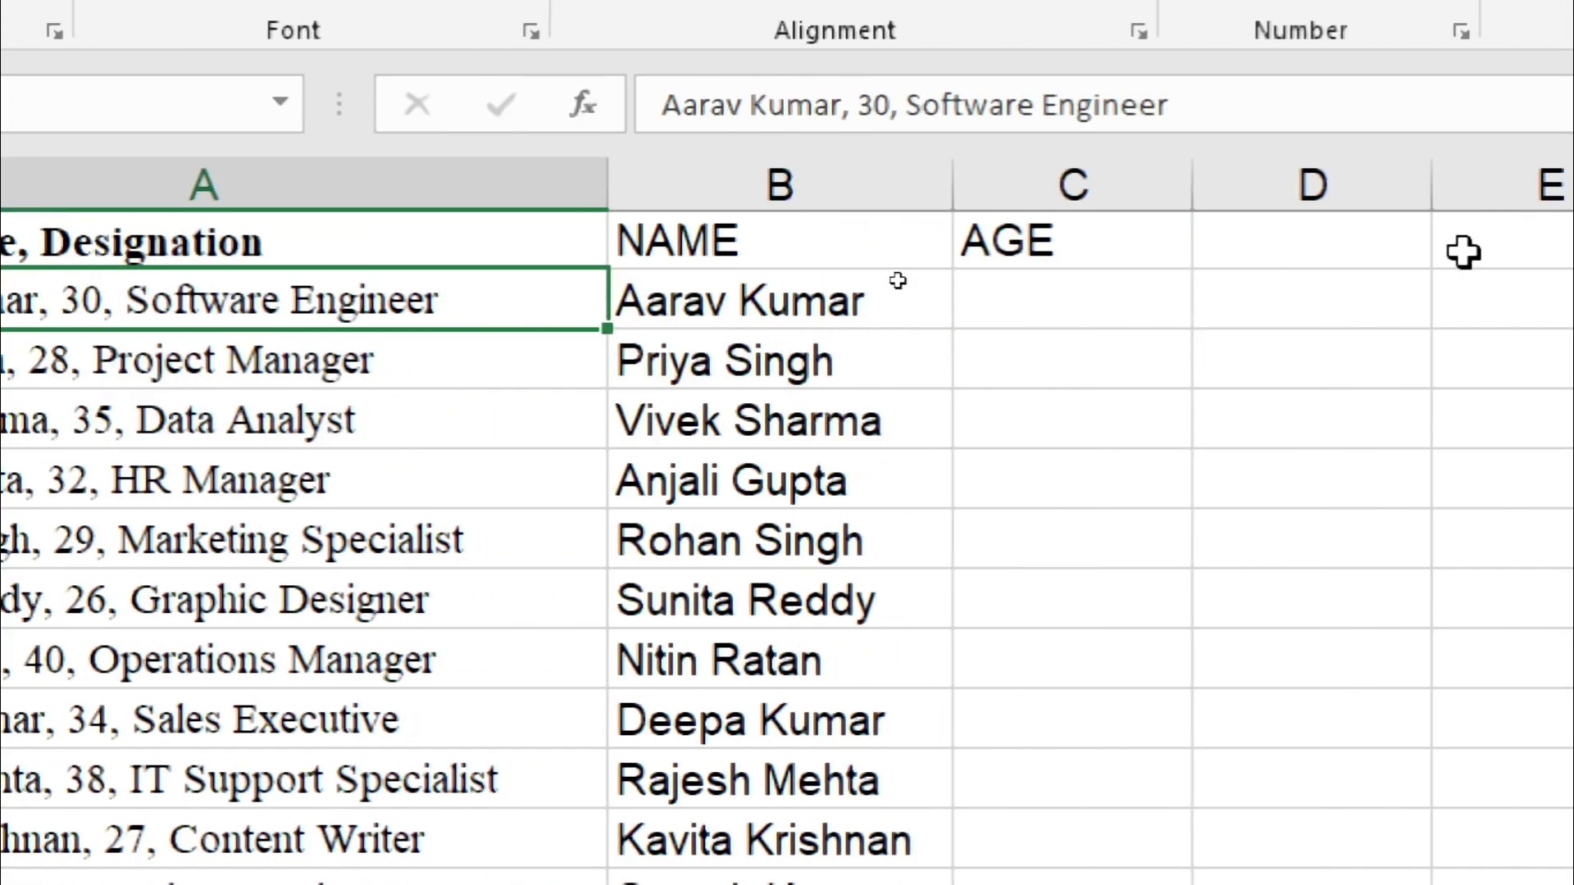
left_click(1033, 281)
type("30")
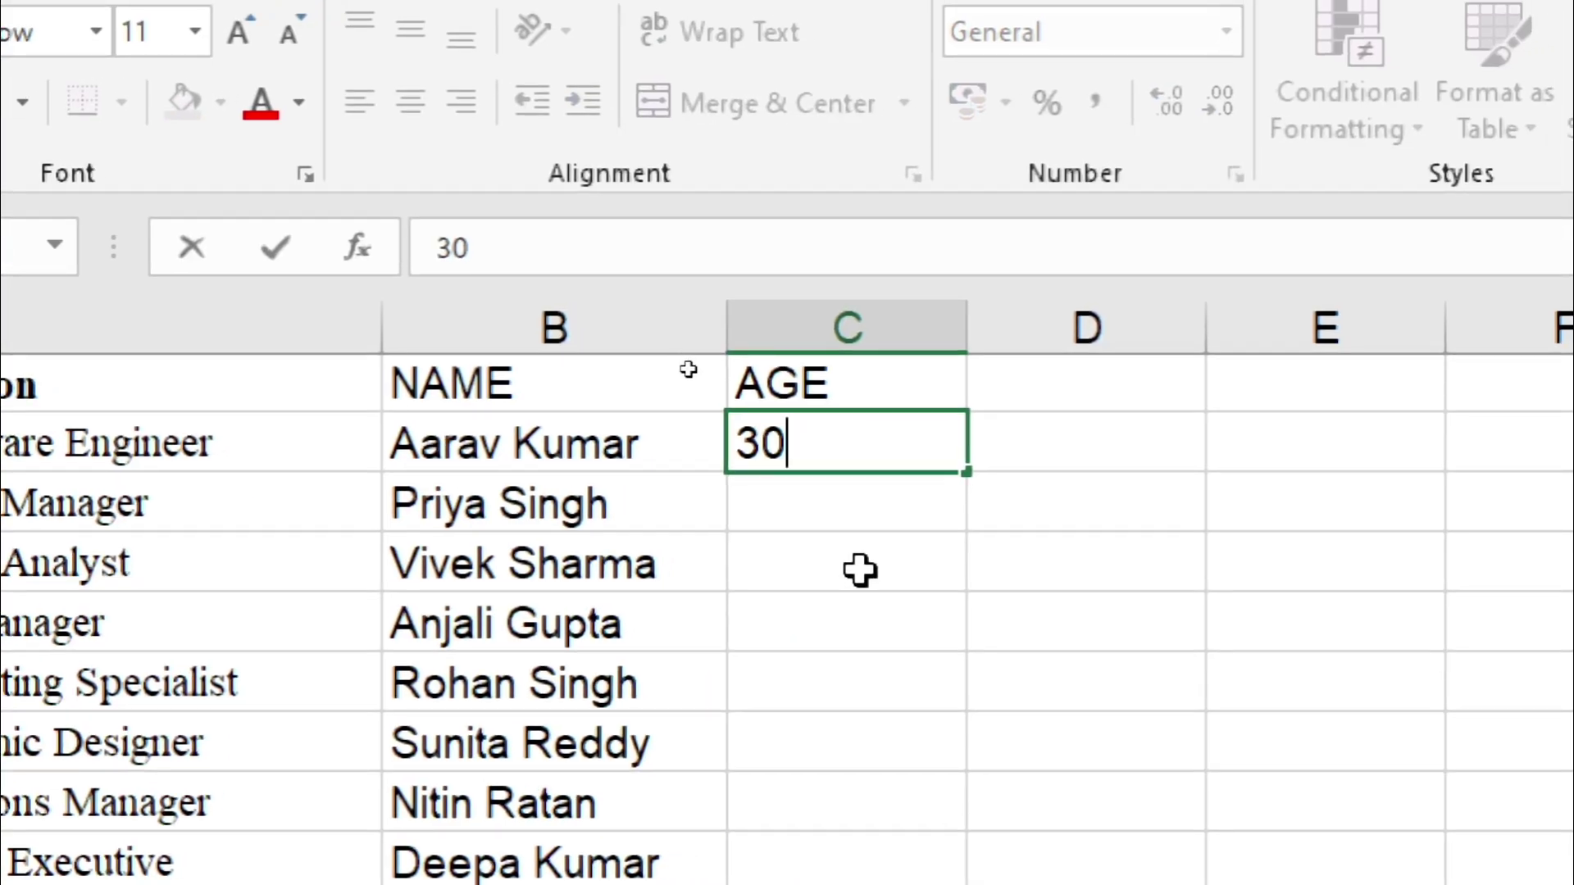
key("Return")
left_click(833, 443)
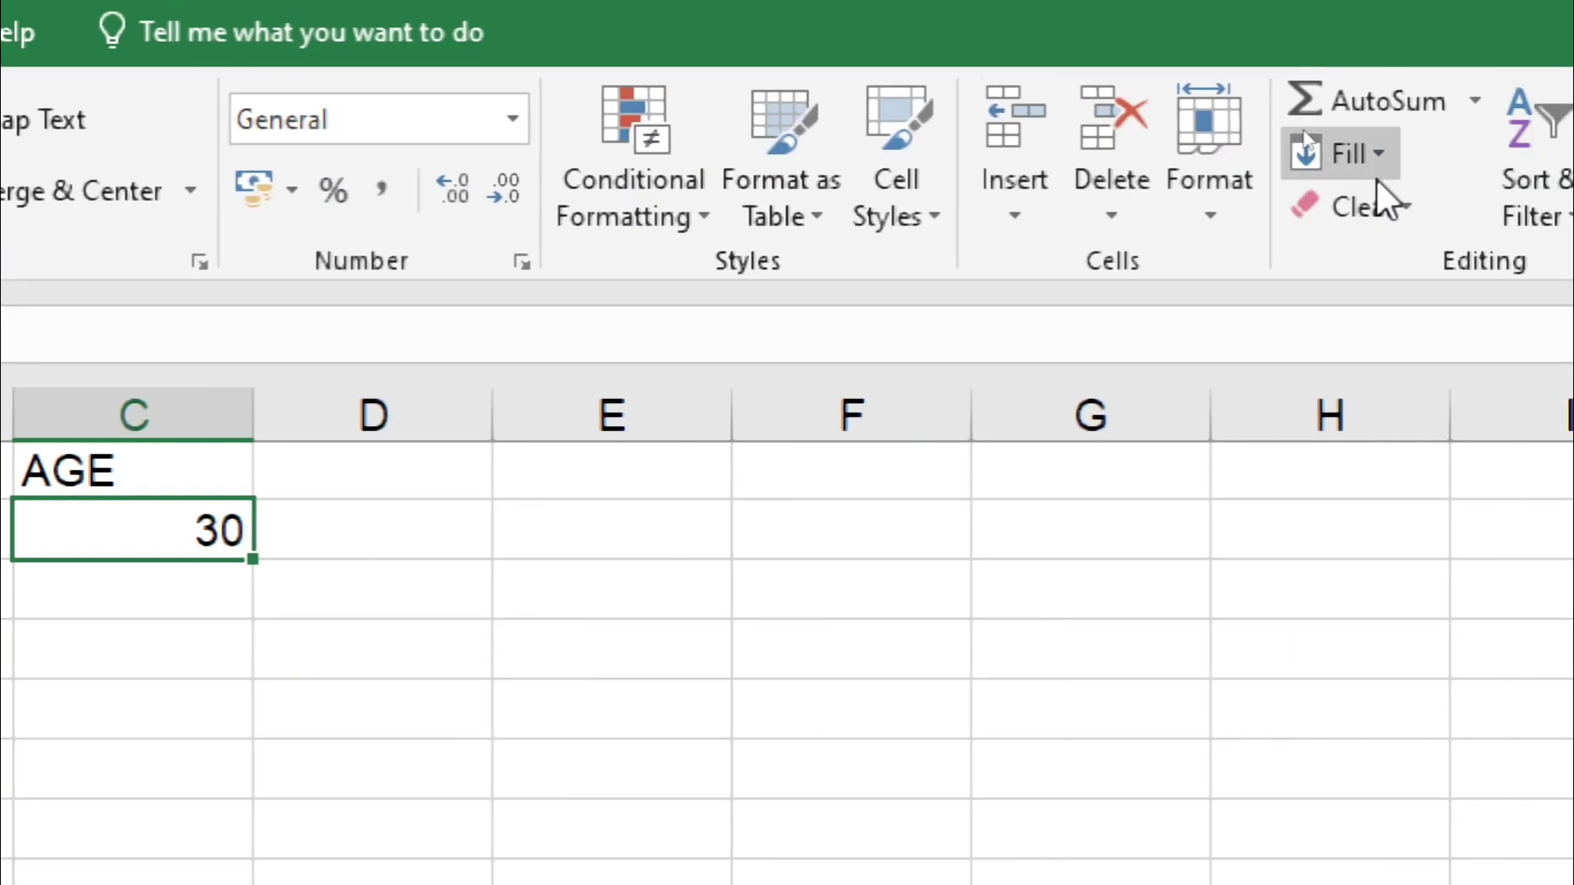
left_click(1375, 177)
key("Escape")
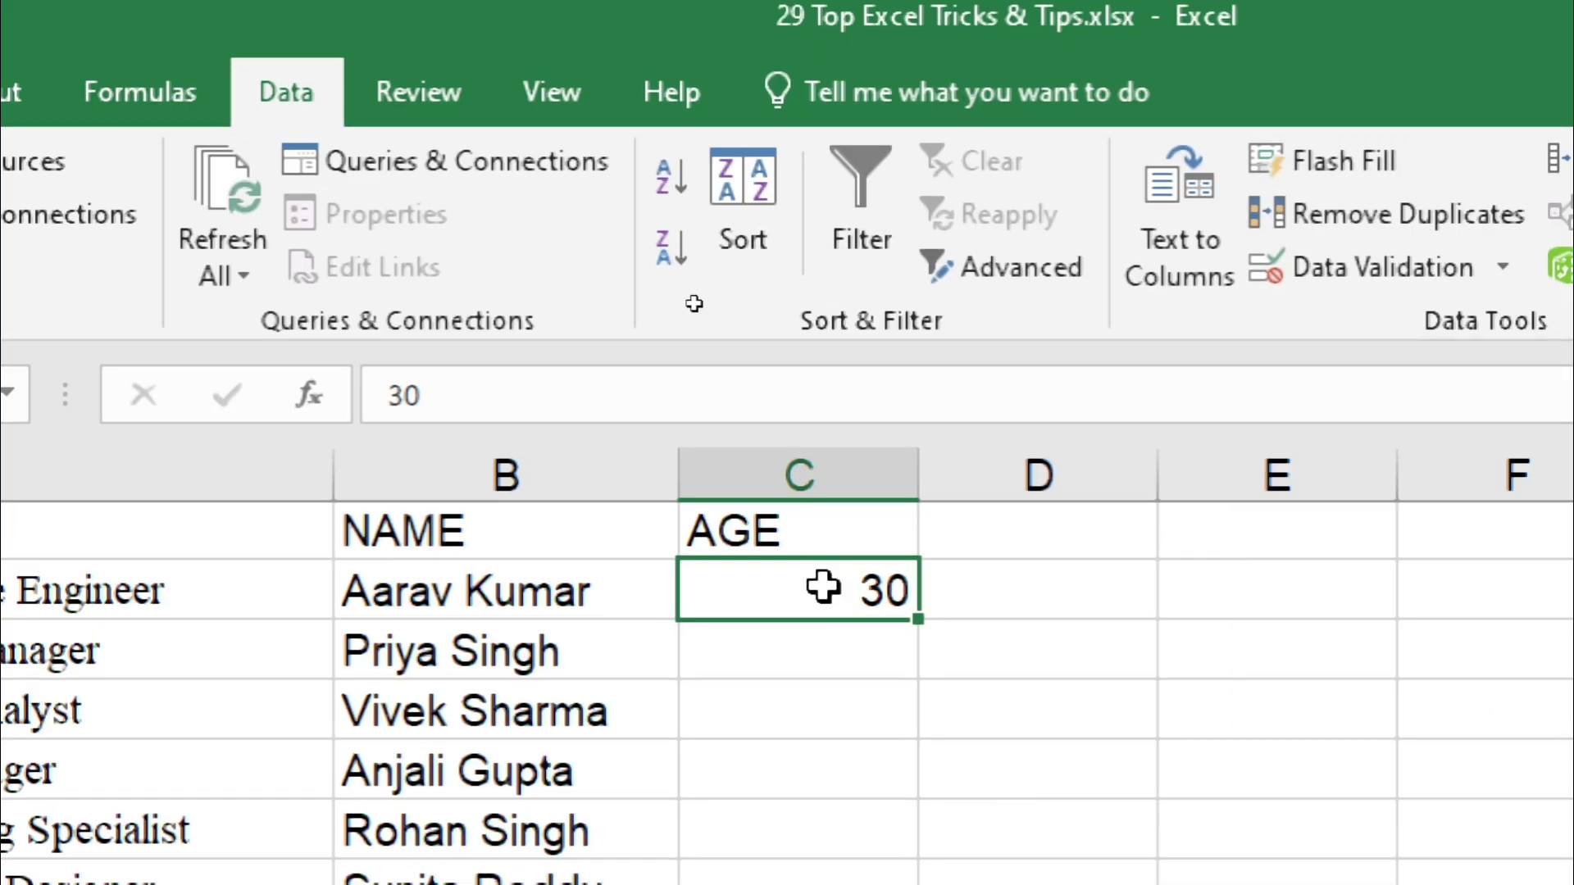
key("ctrl+e")
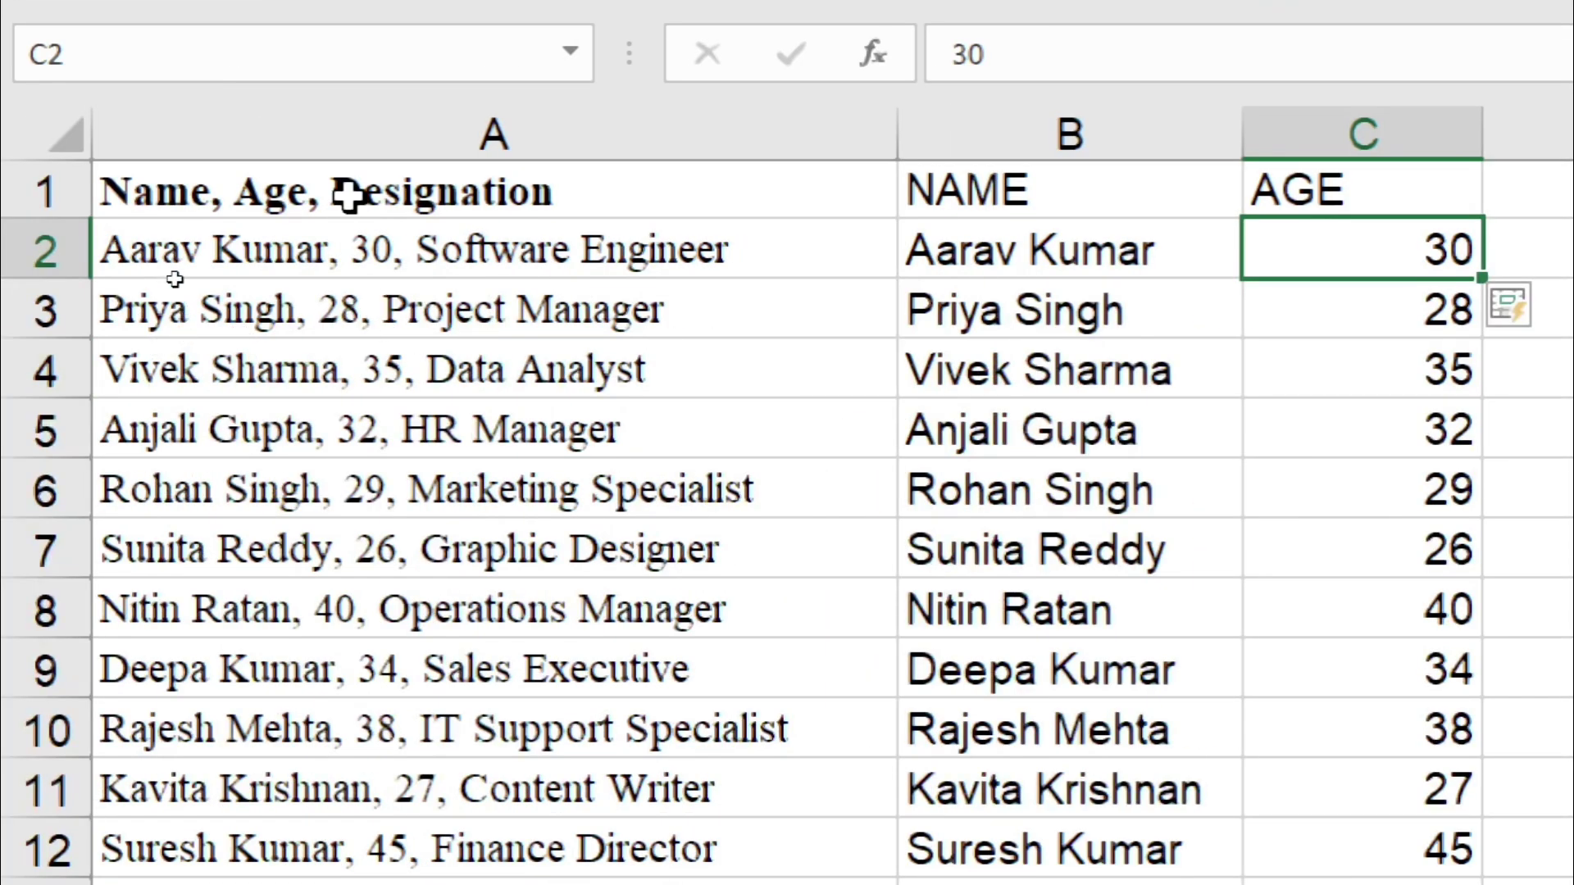
Step: Copy 'Designation' from A1 into D1 and dismiss the Flash Fill no-pattern warning
double_click(353, 197)
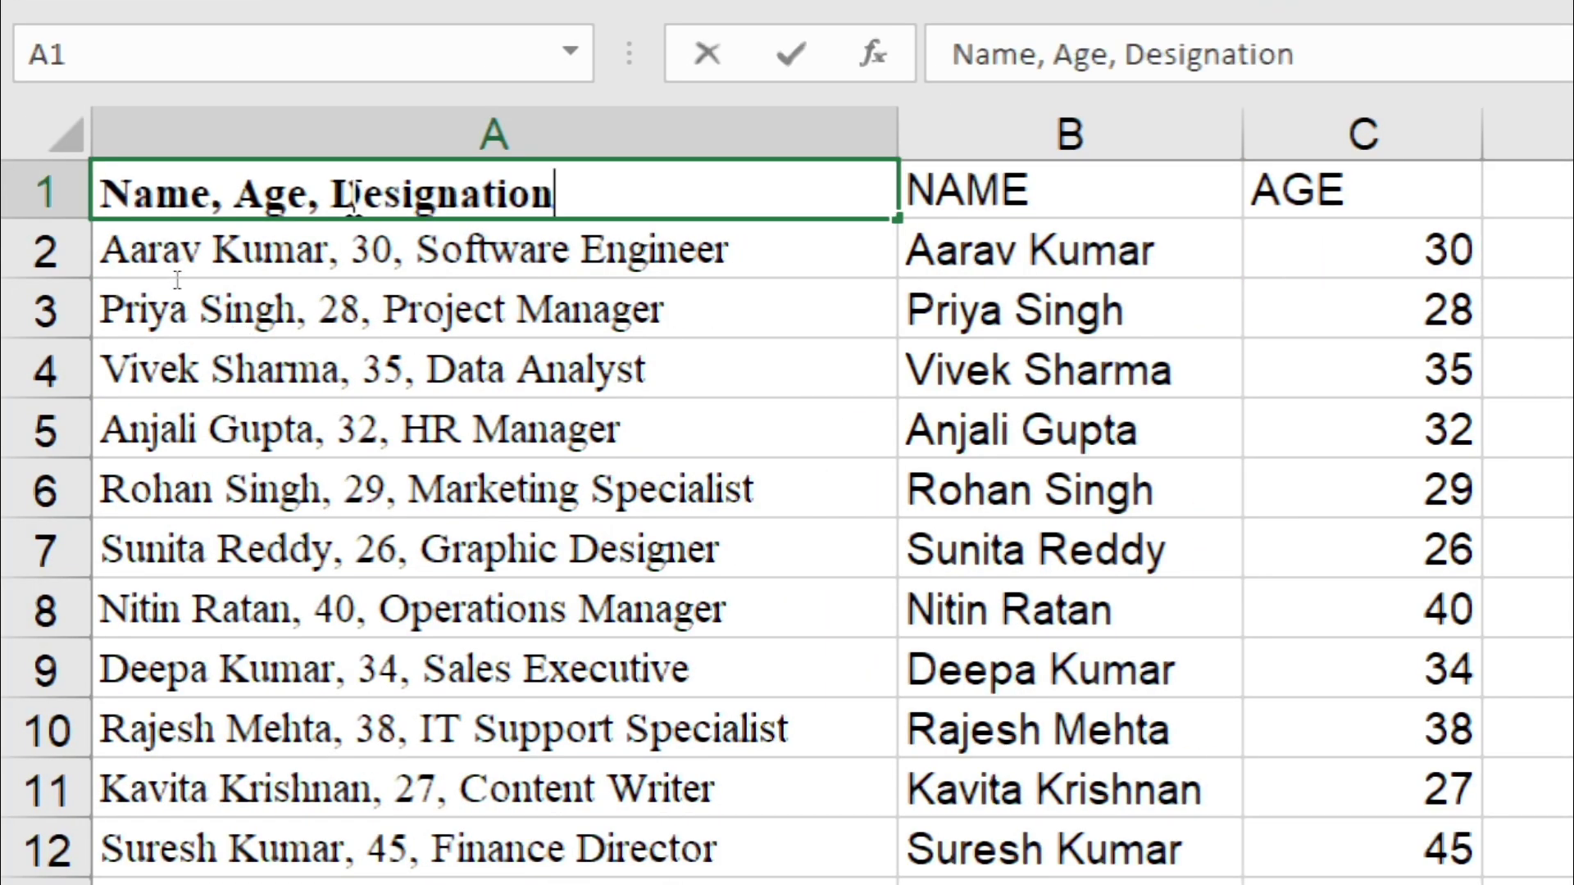
double_click(366, 433)
key("ctrl+c")
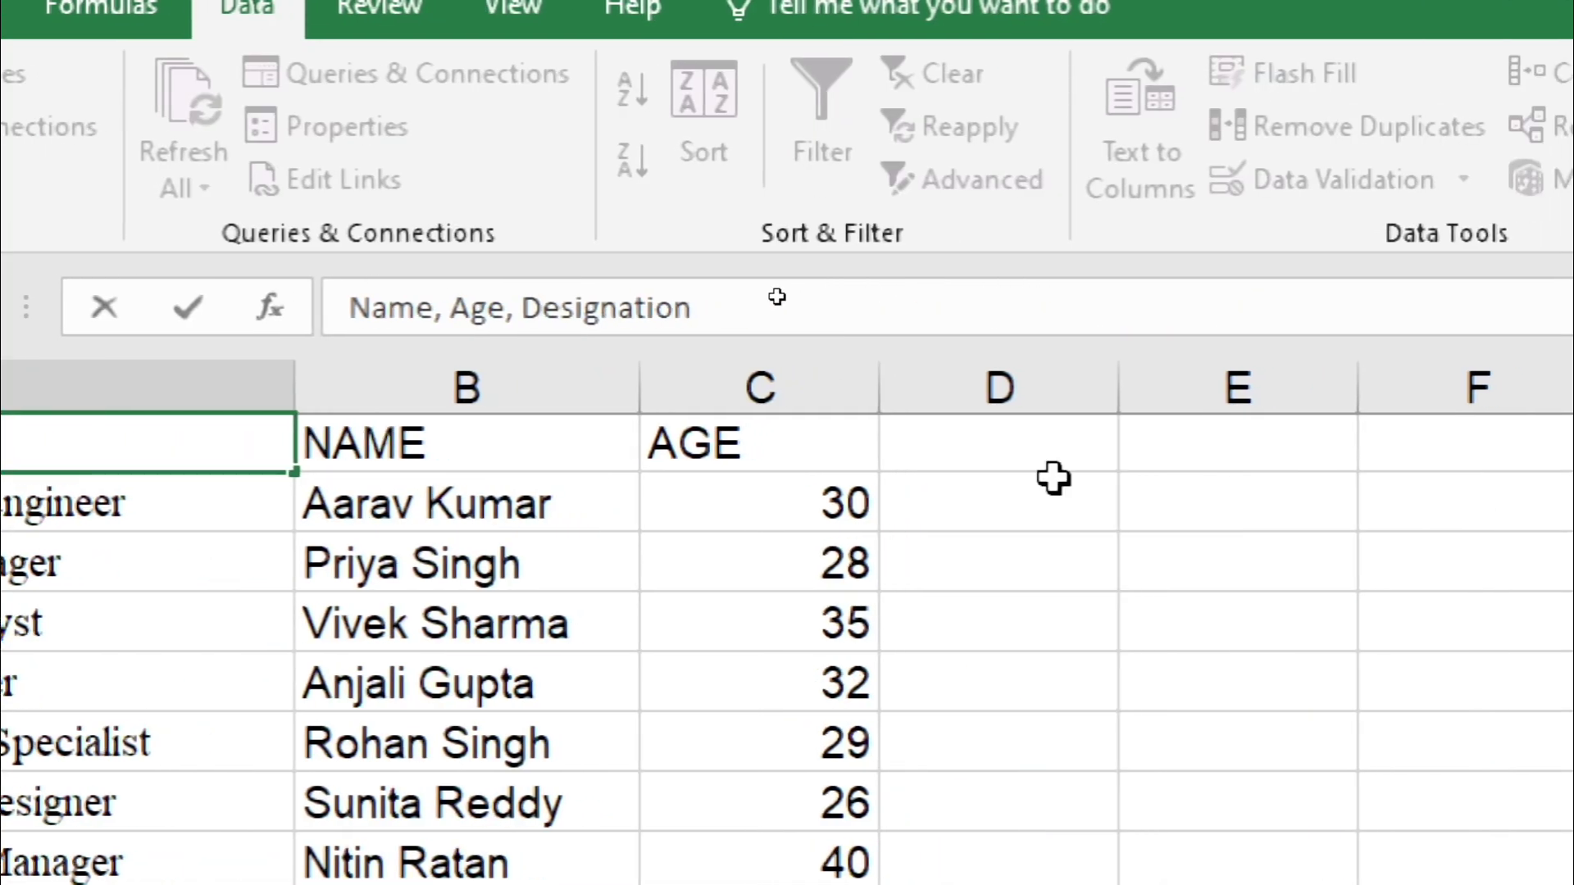
left_click(941, 466)
key("ctrl+v")
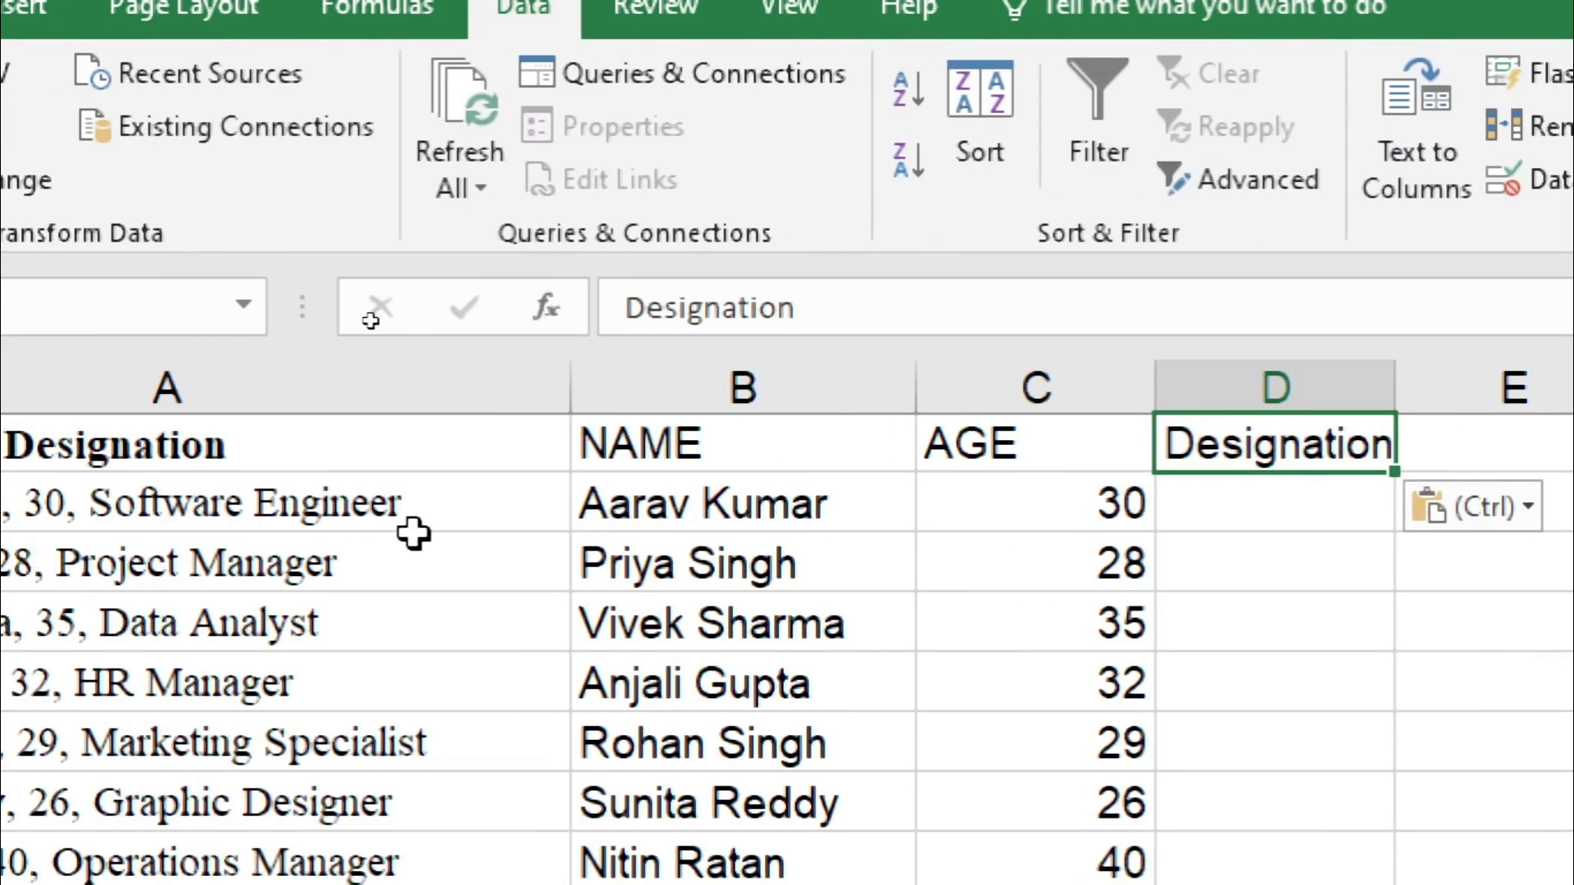
left_click(1309, 506)
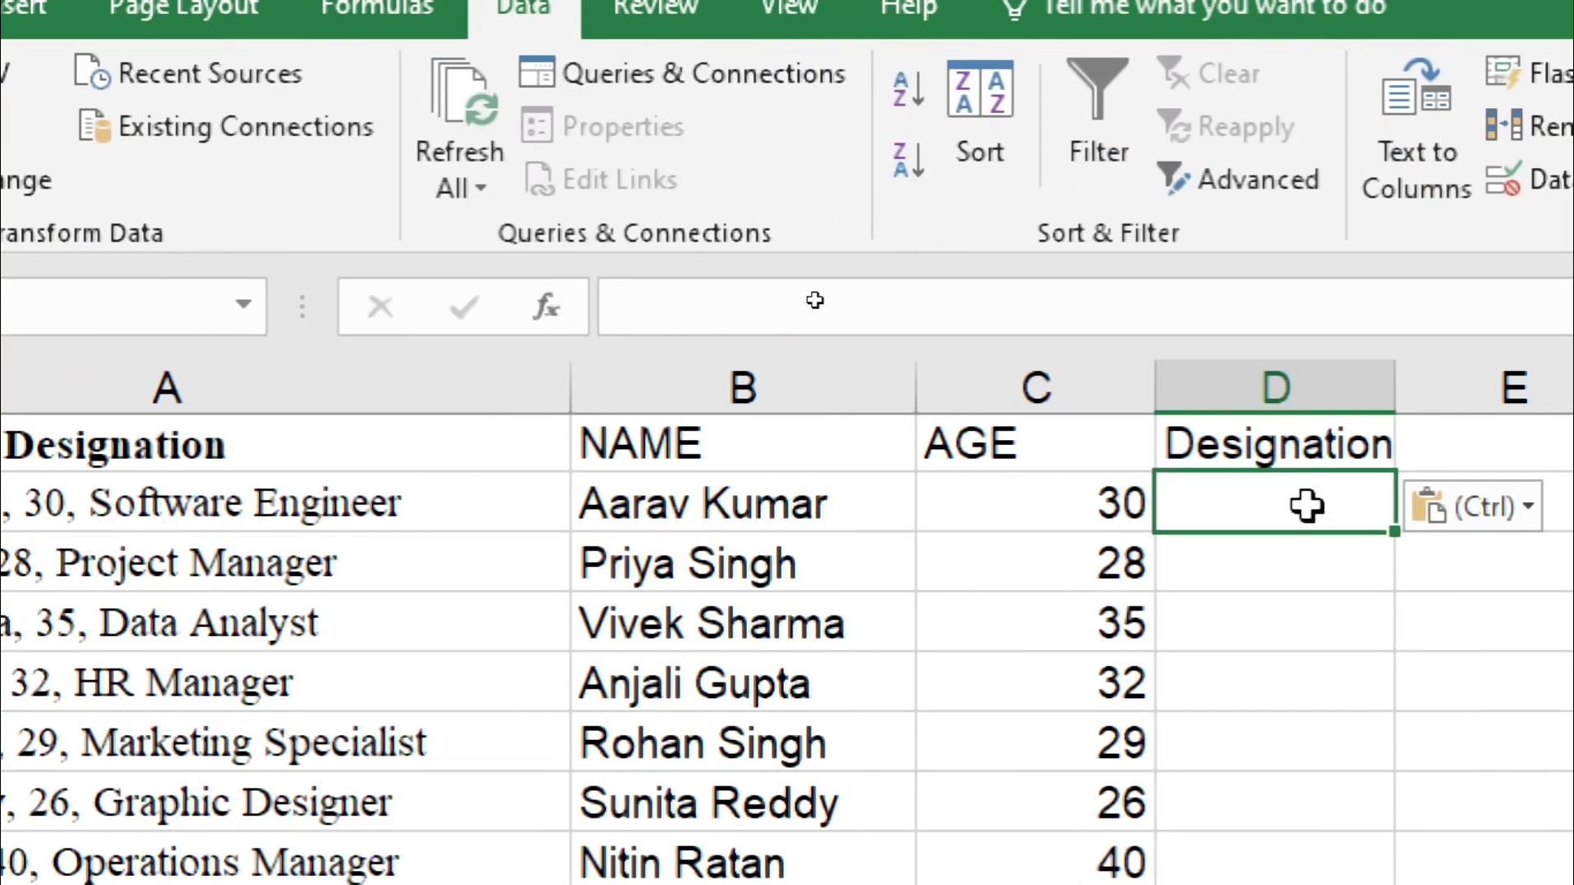
left_click(1296, 442)
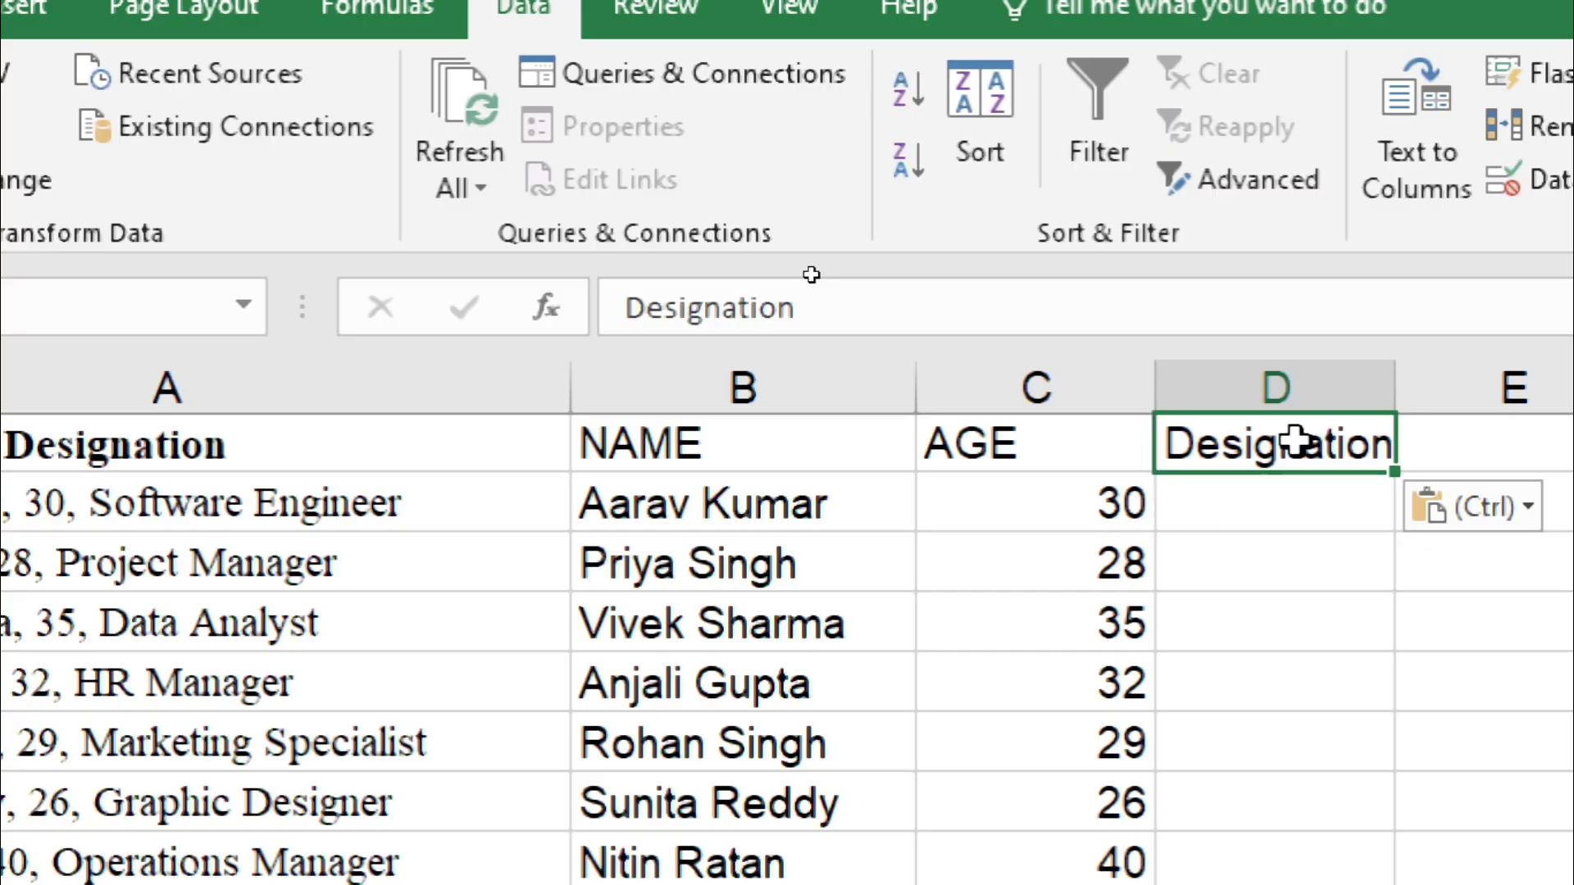
key("ctrl+e")
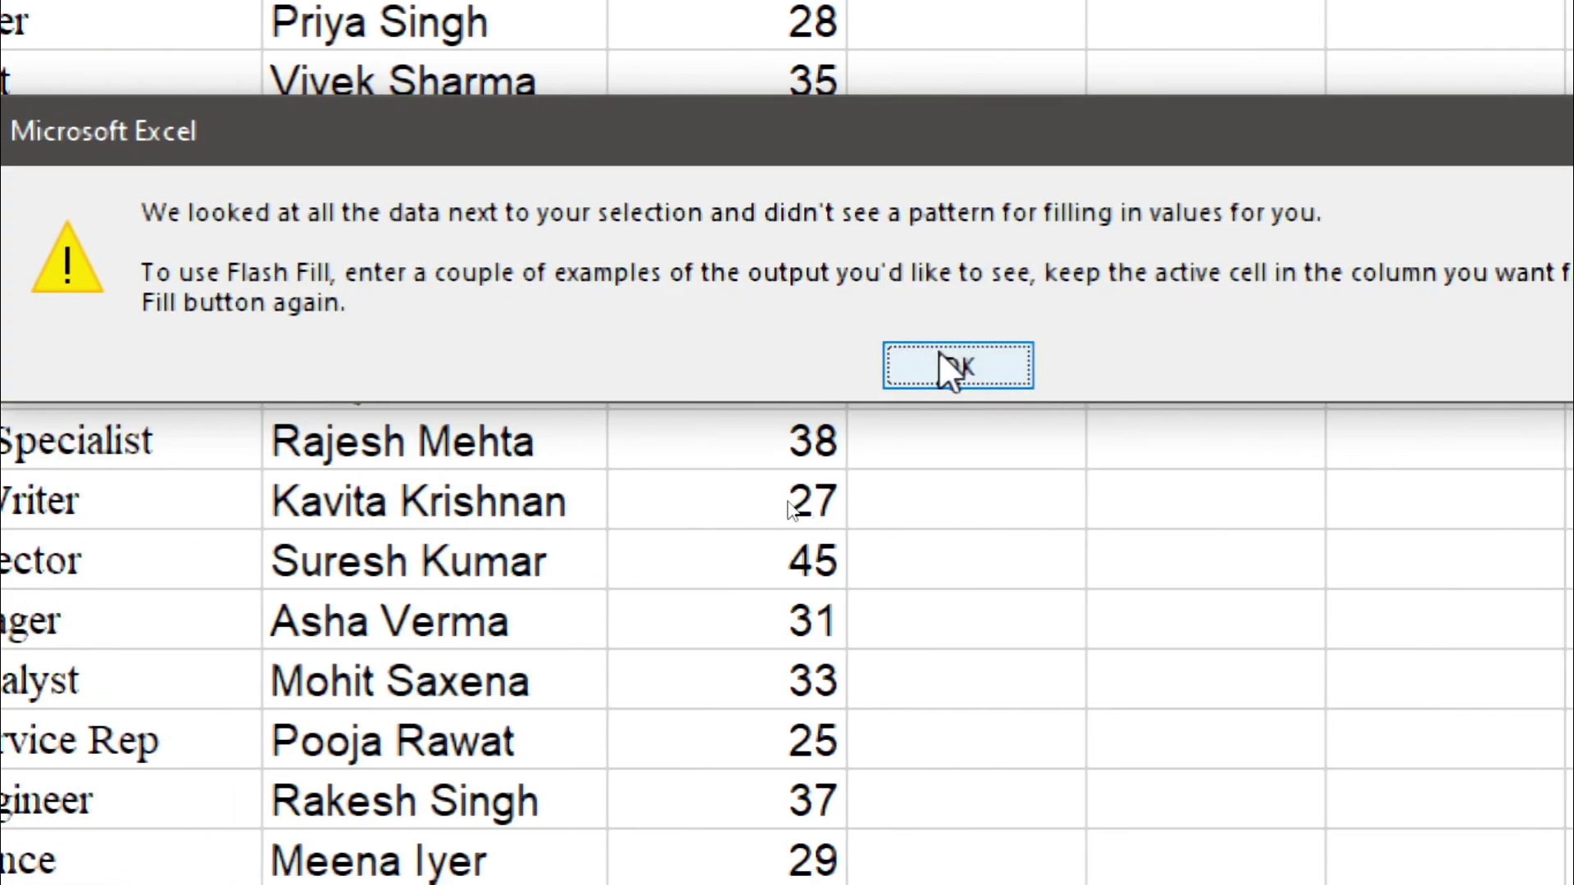
left_click(941, 359)
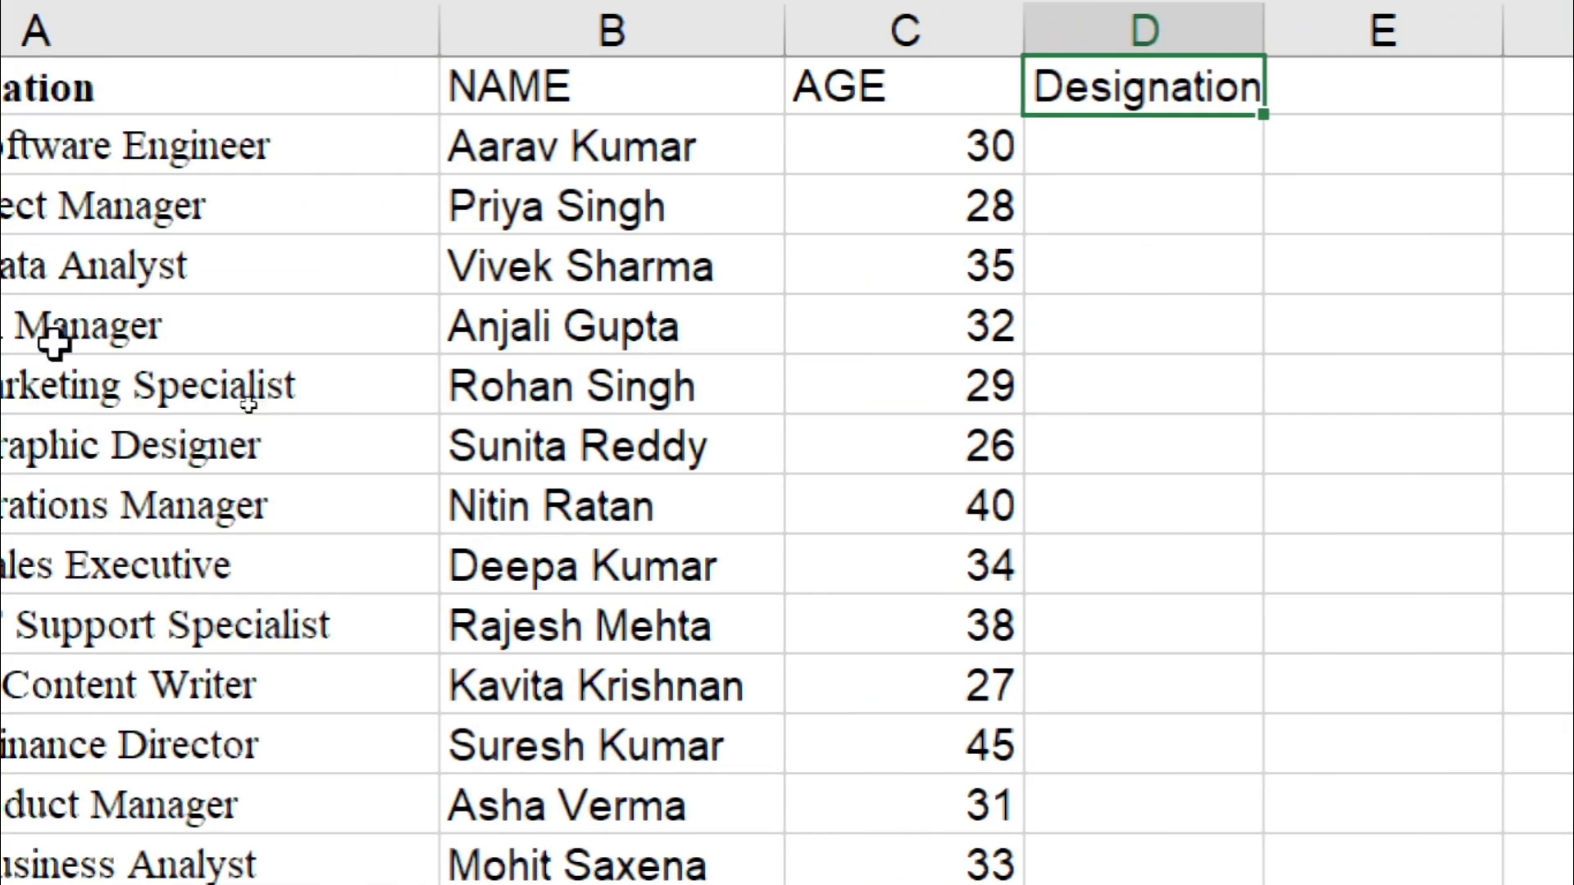
Step: Copy 'Software Engineer' from A2's text and paste it into D2
left_click(35, 146)
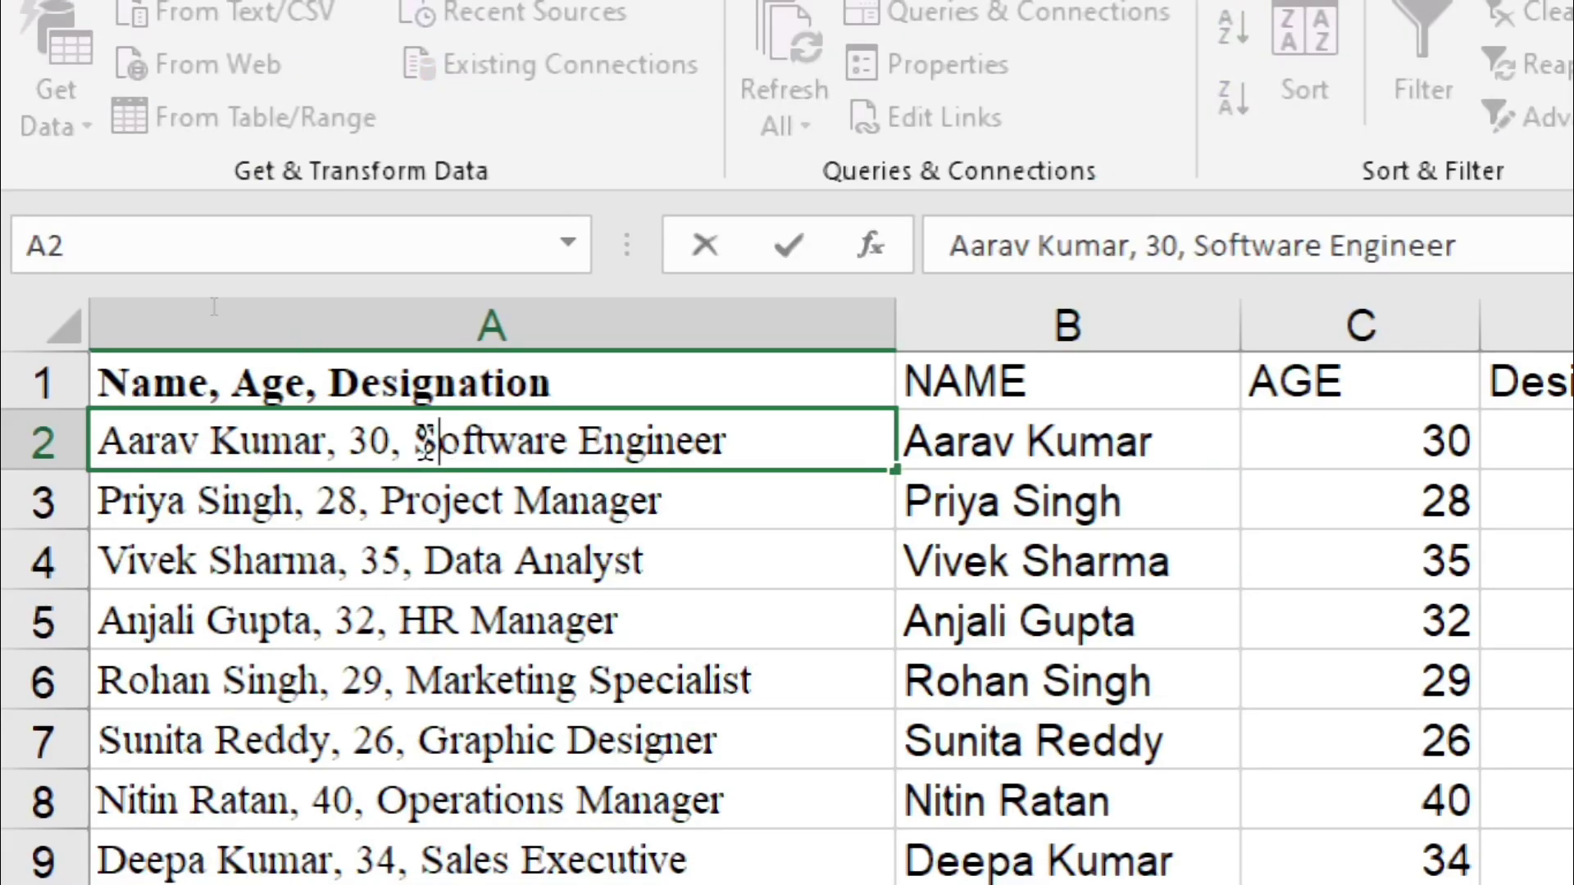
left_click_drag(706, 422, 727, 440)
key("ctrl+c")
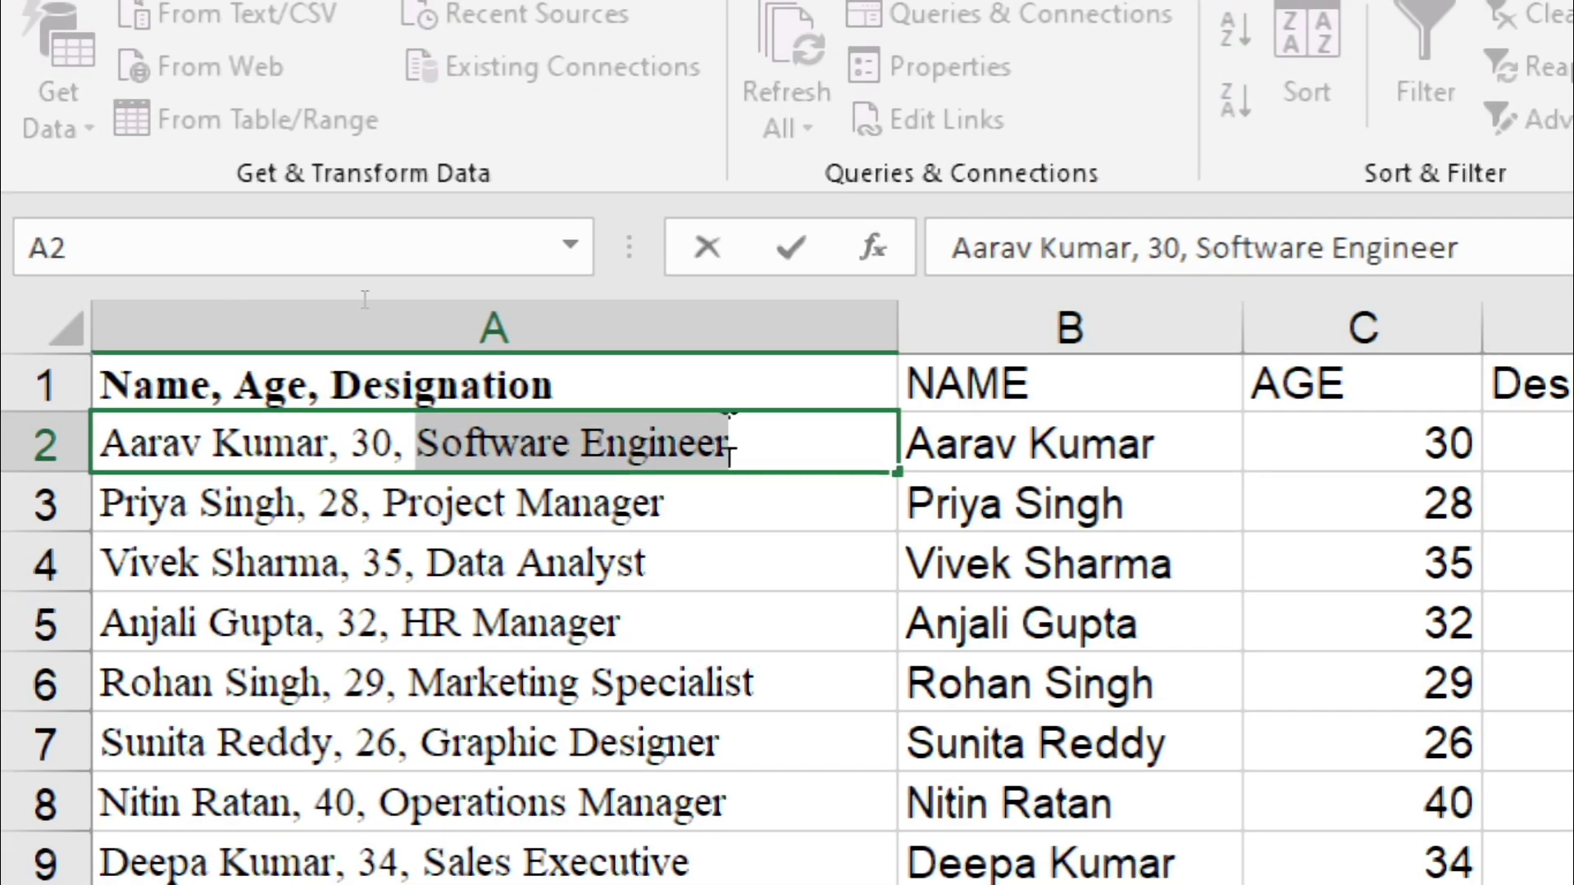
left_click(566, 485)
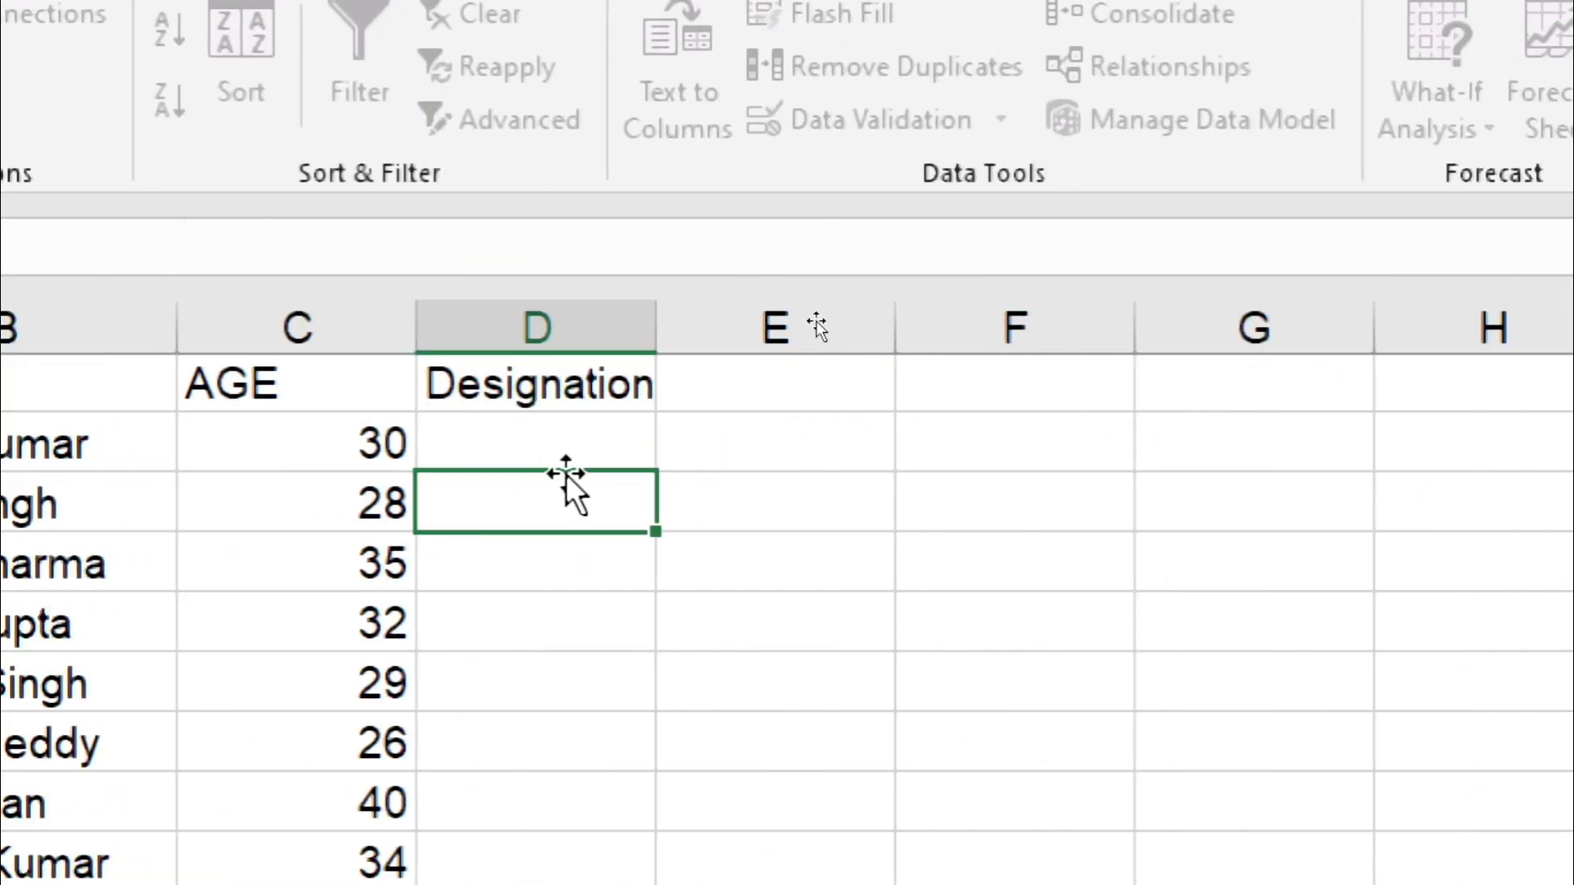
left_click(556, 462)
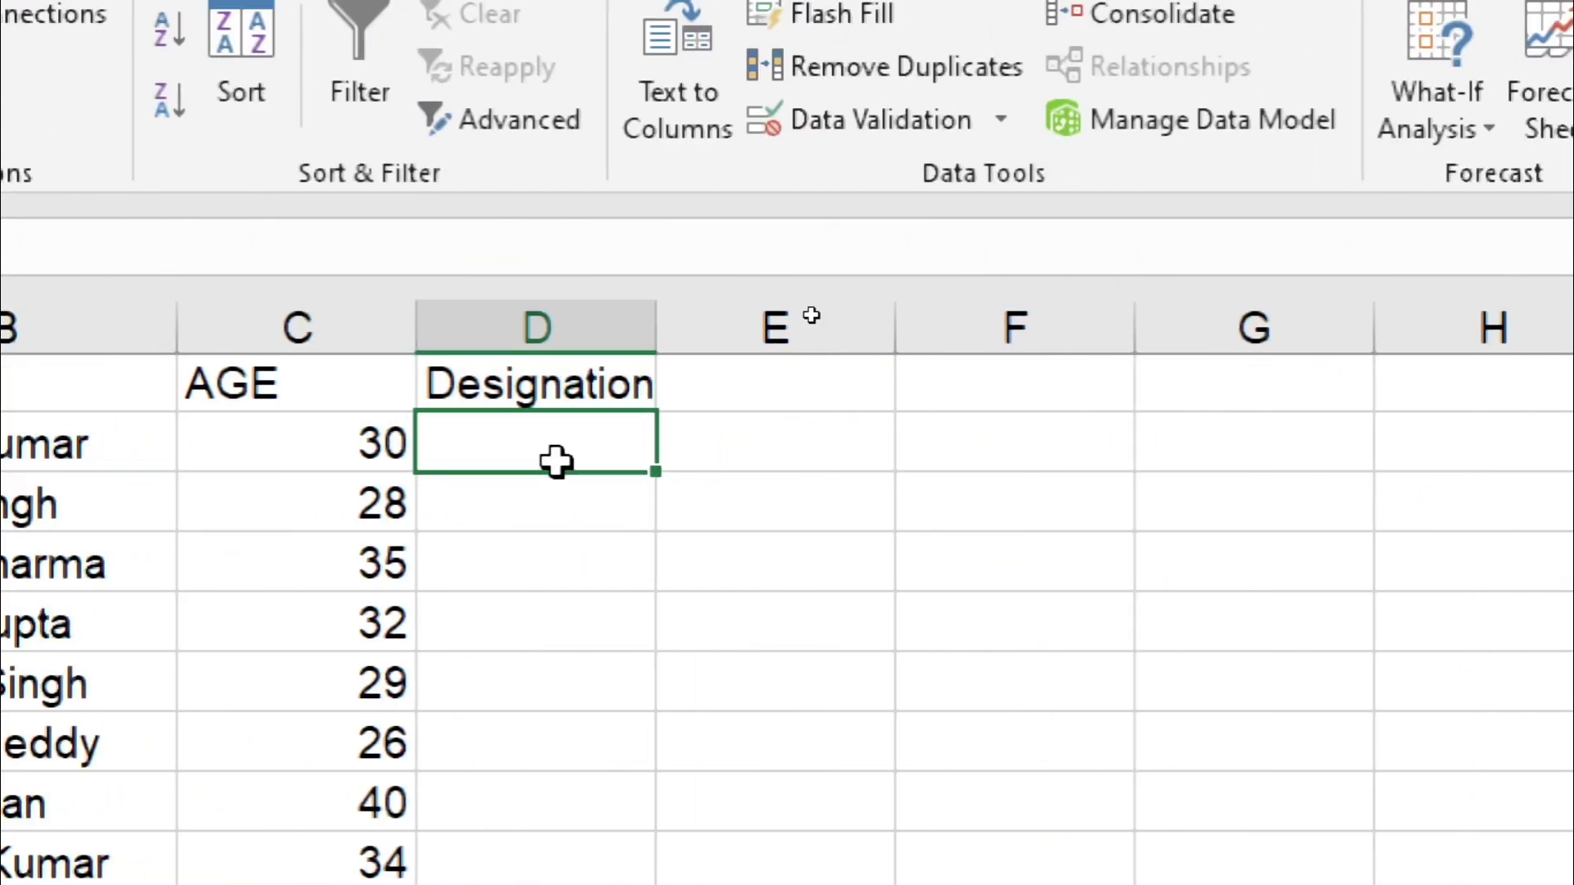
key("ctrl+v")
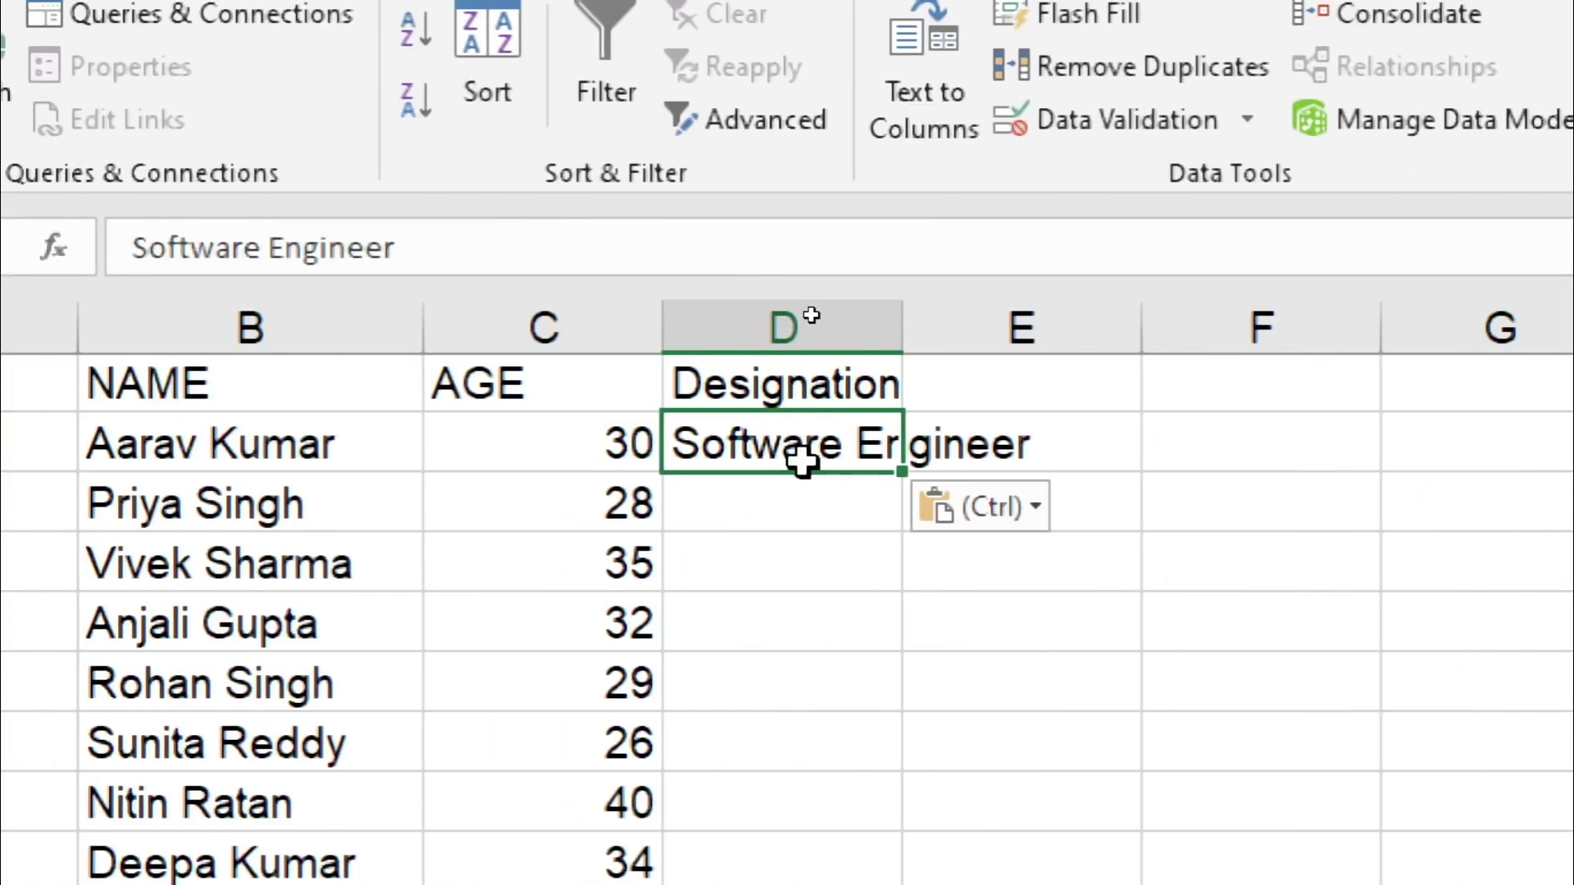
Step: Flash Fill the designations down column D, then switch back to the Book2 workbook
key("ctrl+e")
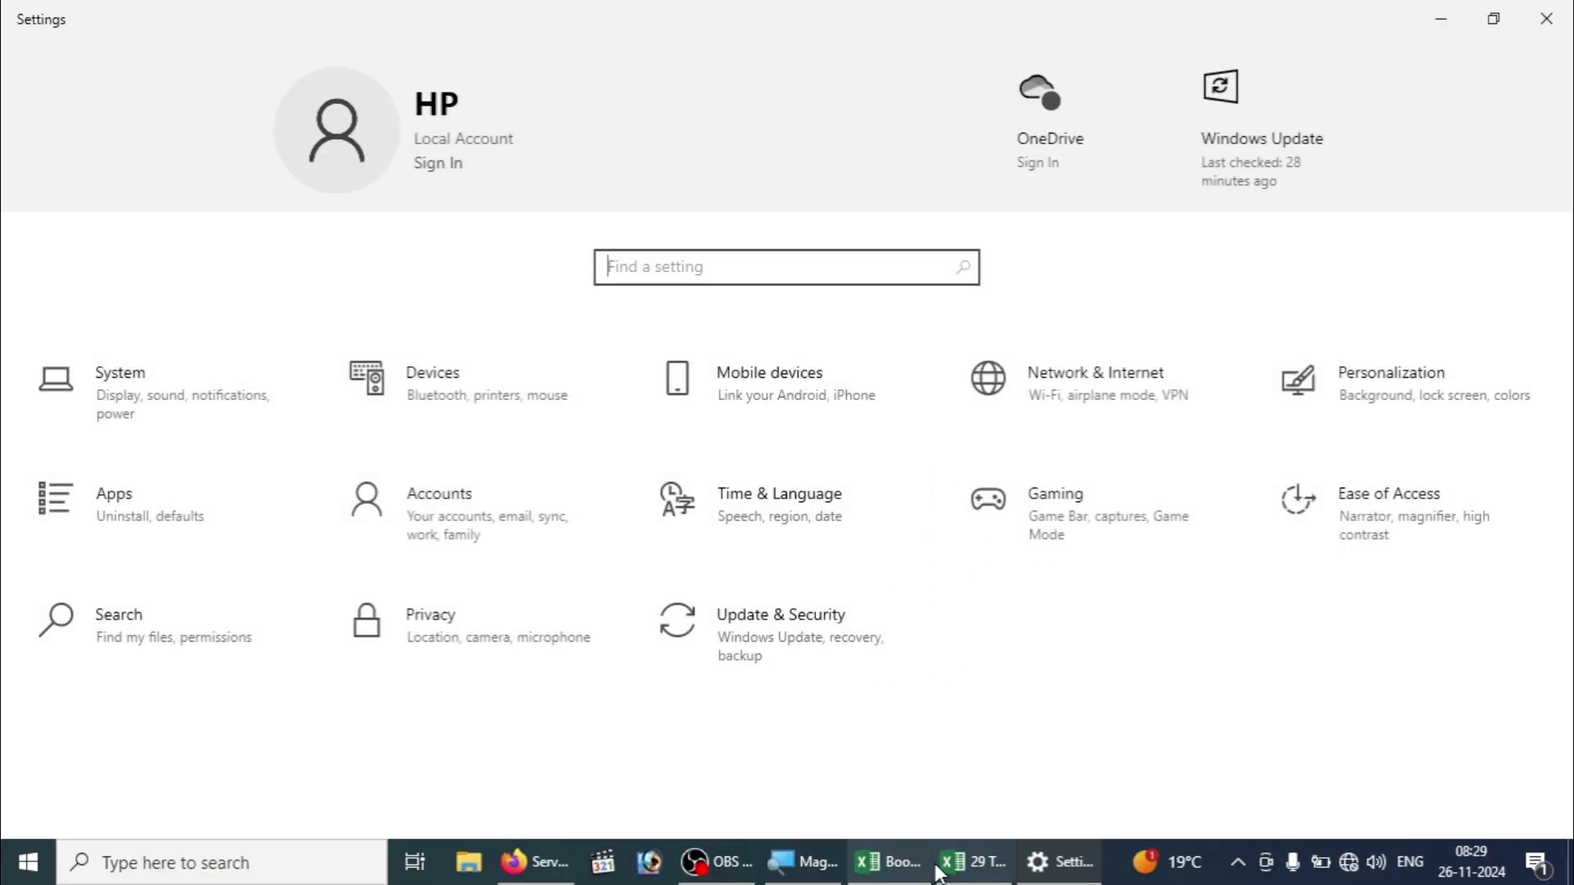
left_click(907, 872)
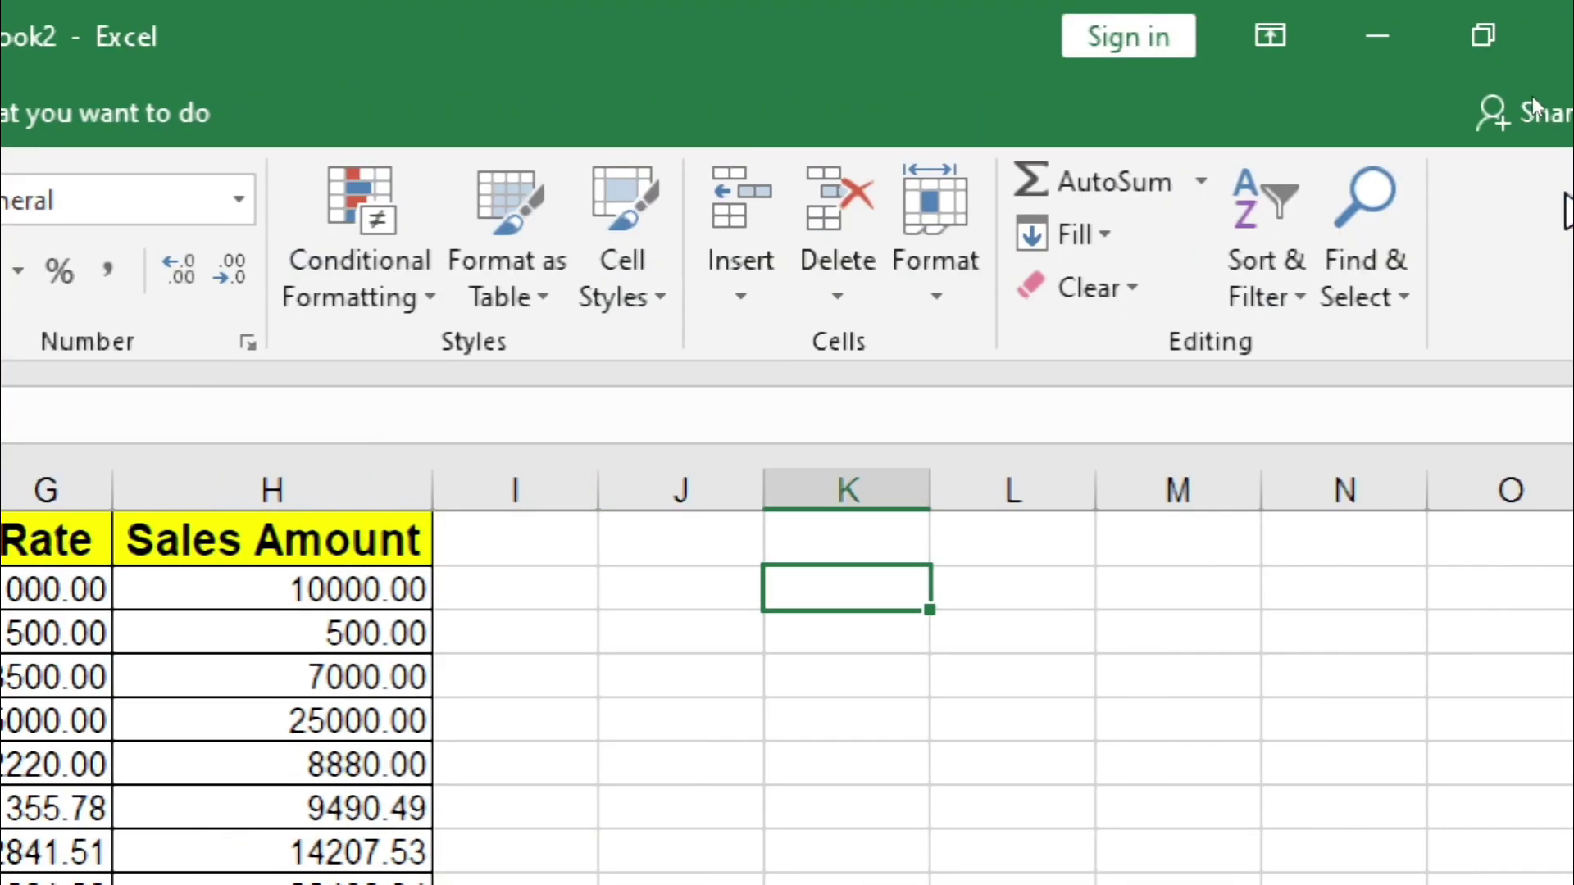
Step: Apply Home > Clear > Clear All to an empty cell in column K
left_click(1090, 233)
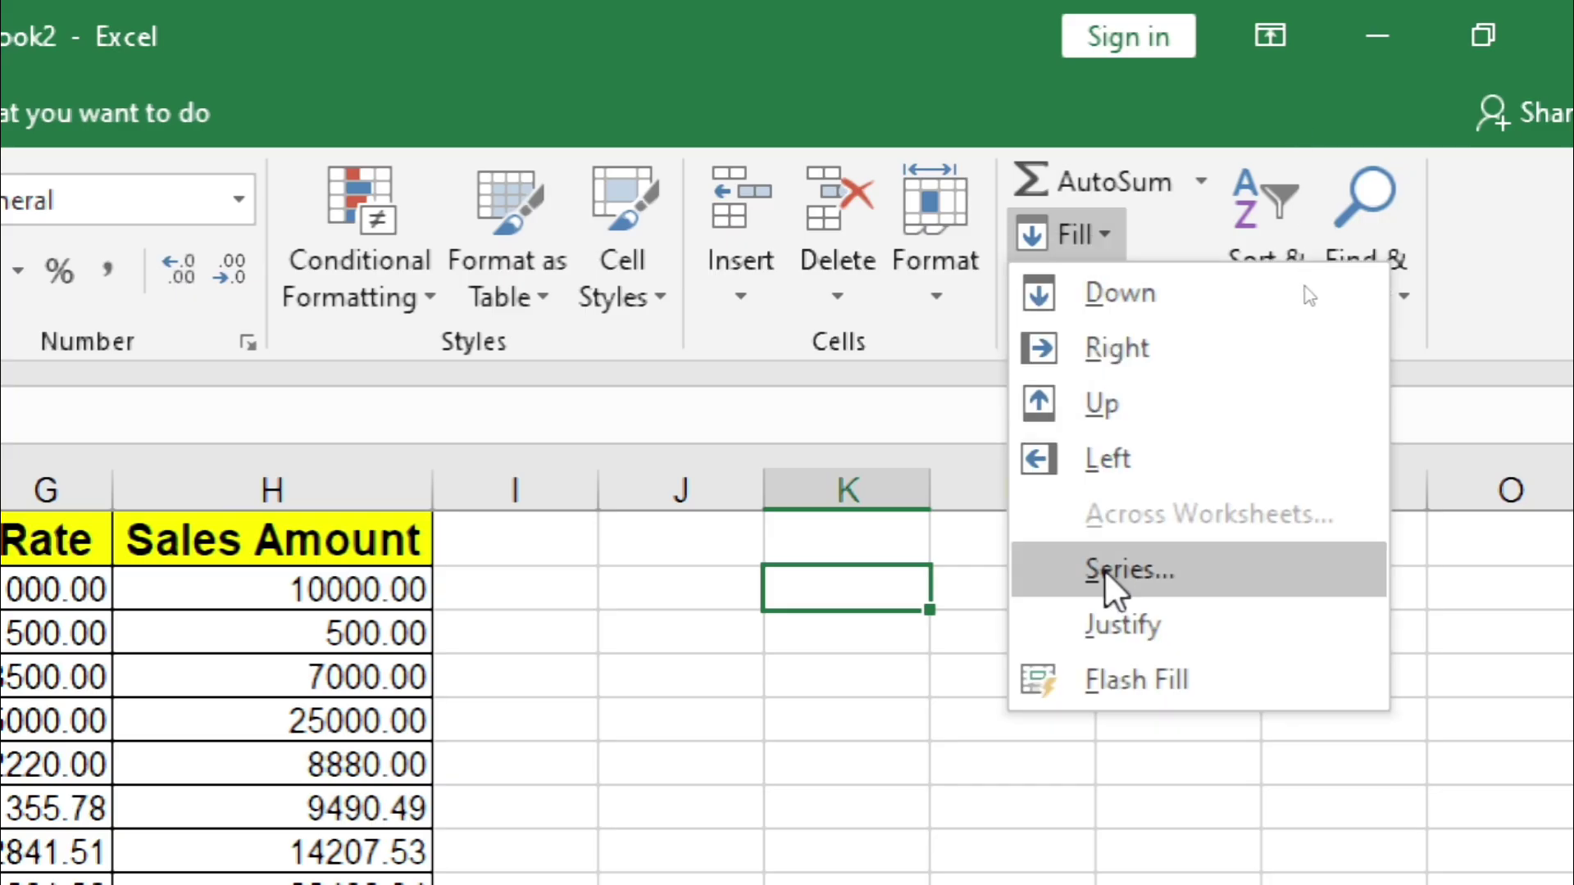
left_click(812, 738)
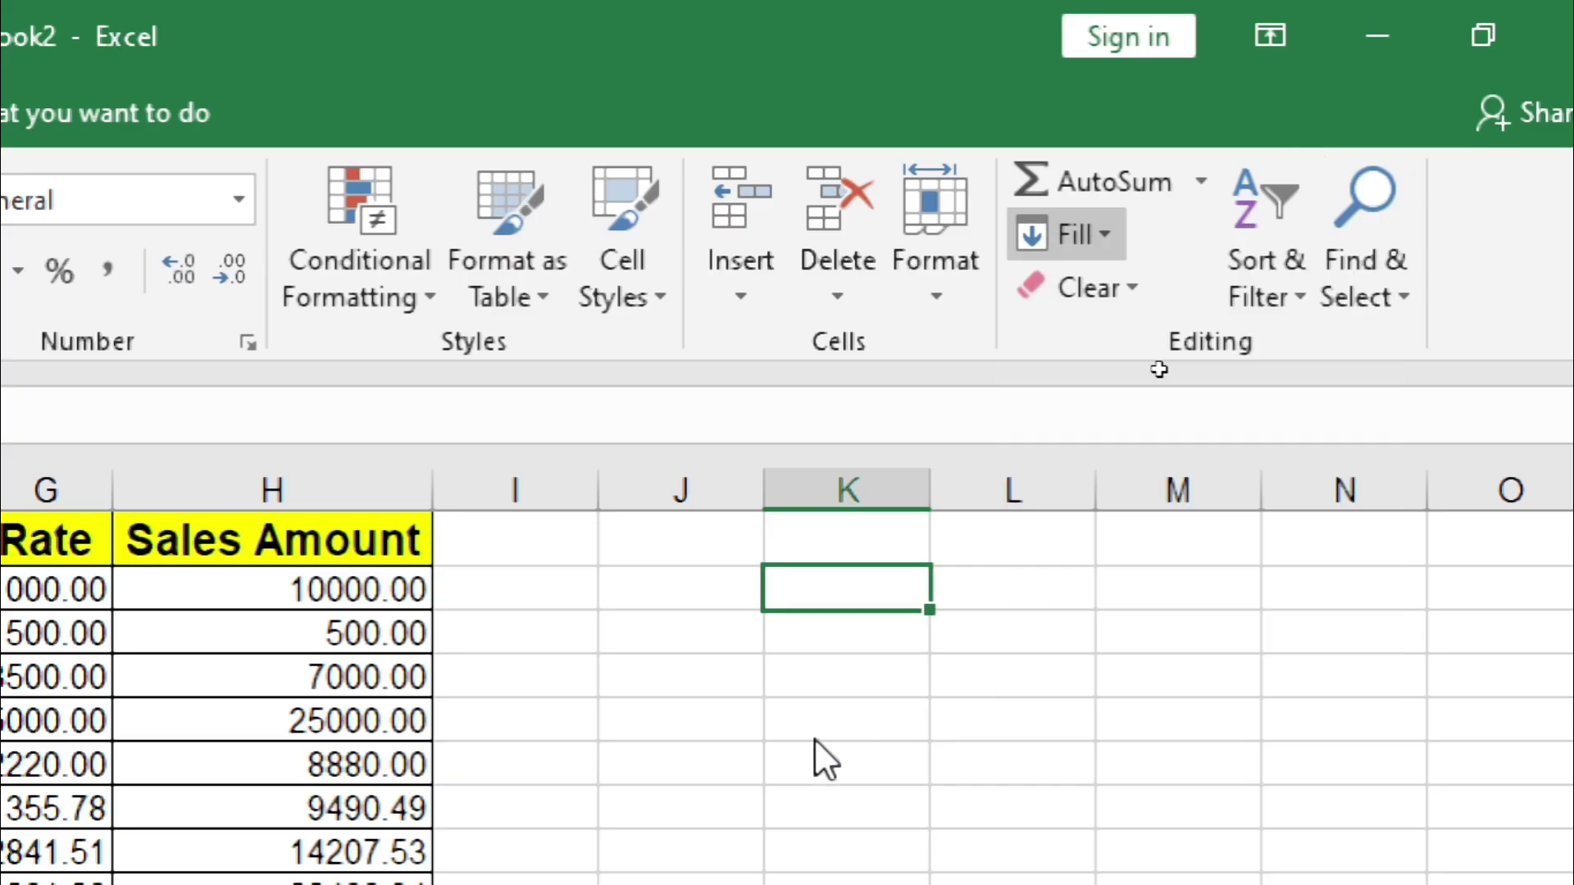
left_click(814, 740)
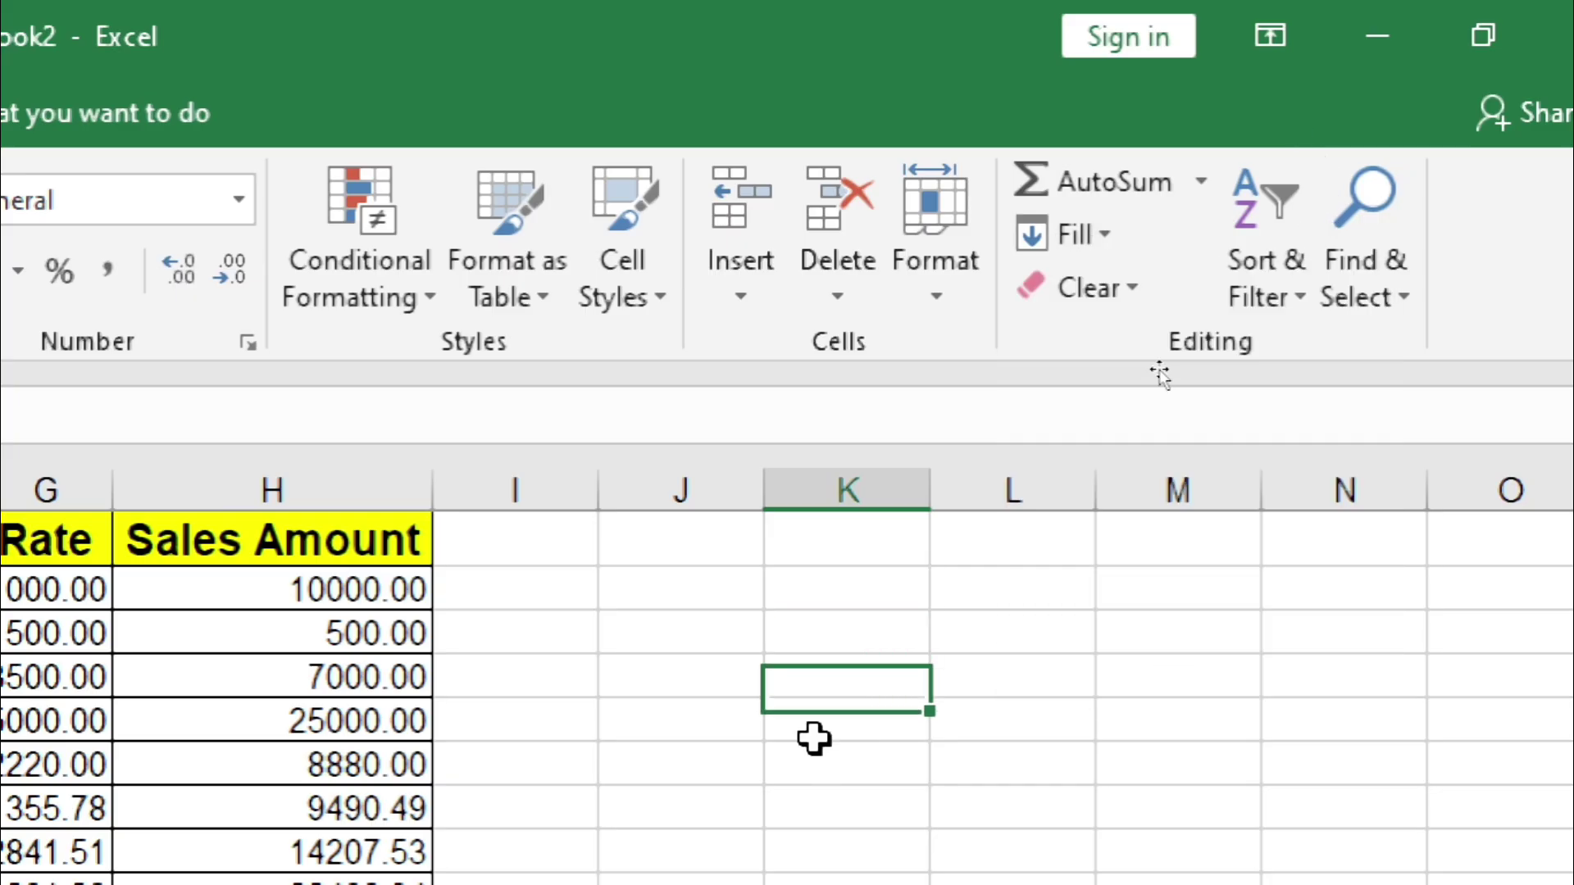
left_click(1104, 279)
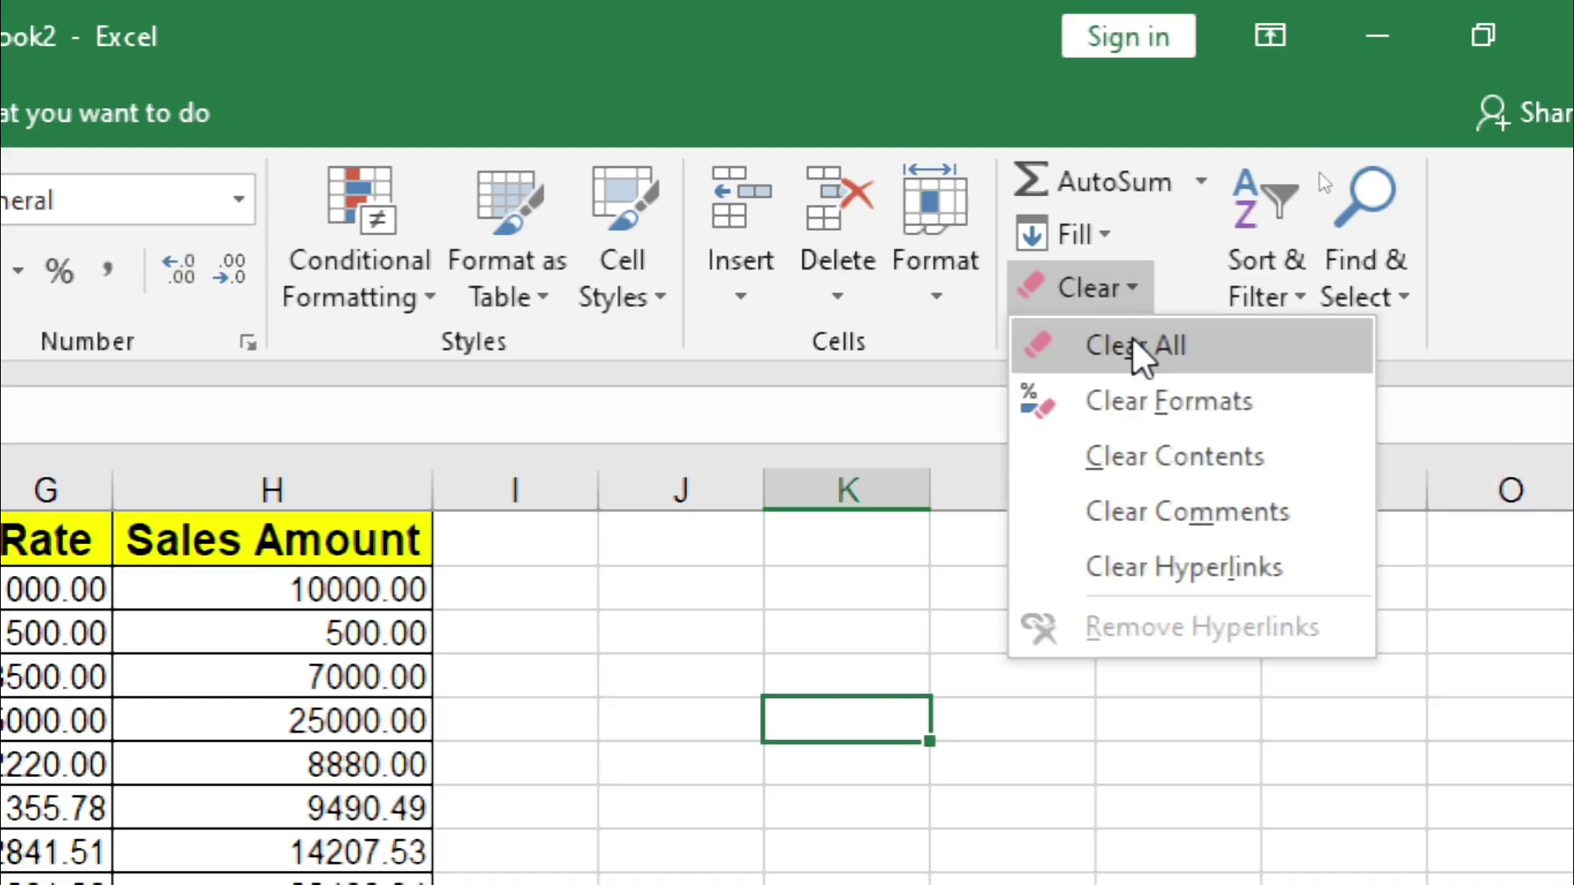
left_click(1083, 366)
Step: Select the entire worksheet with Ctrl+A and clear everything from it
key("Left")
key("Left")
key("Left")
key("Left")
key("Left")
key("Left")
key("Left")
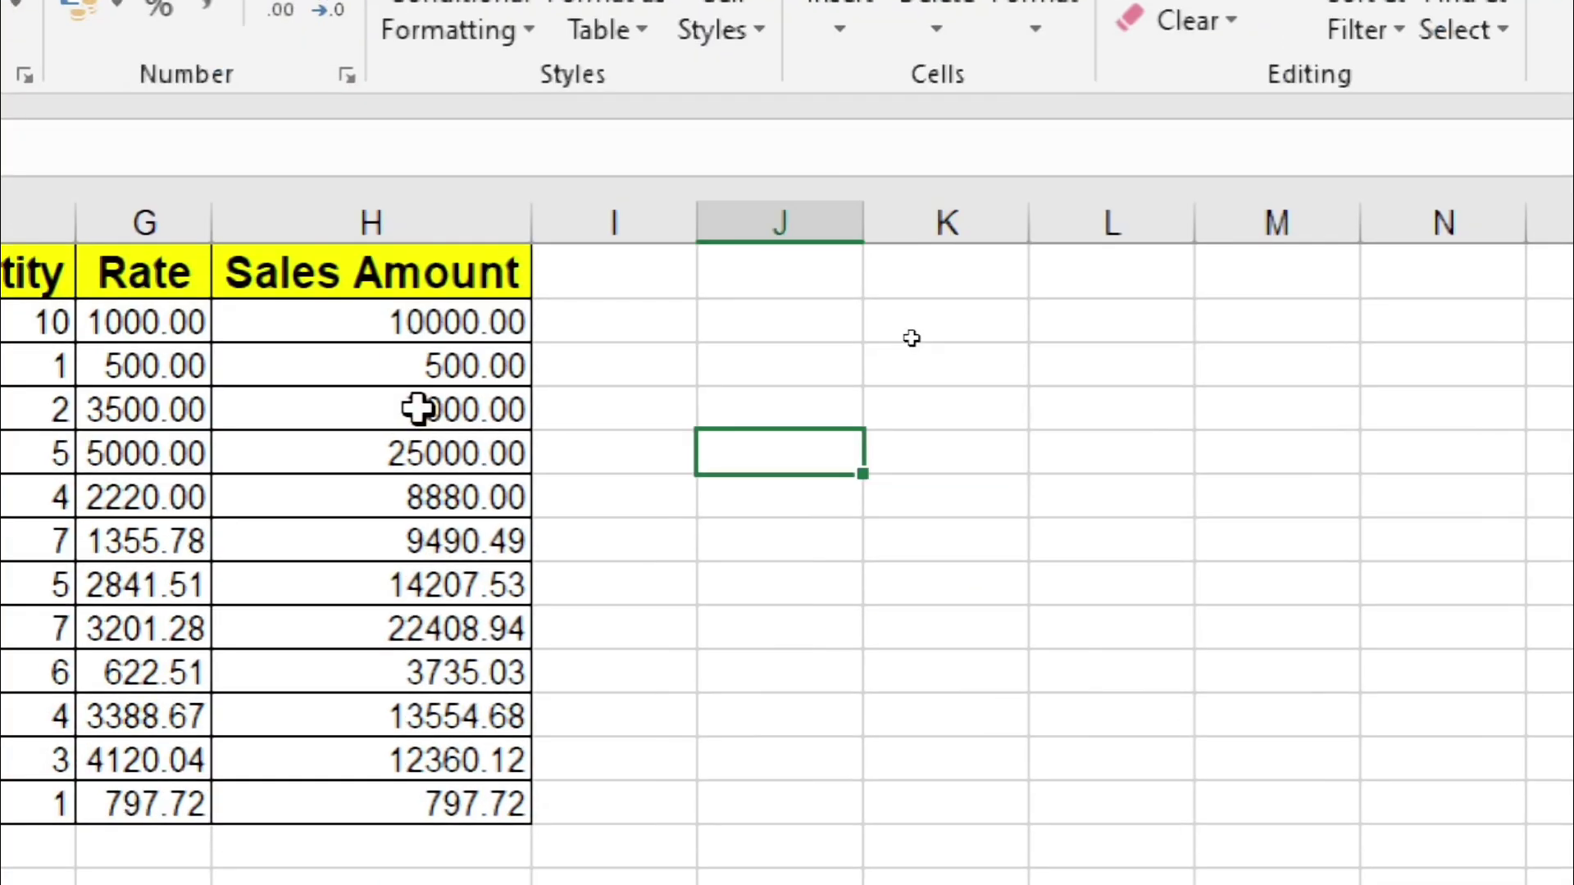
key("ctrl+a")
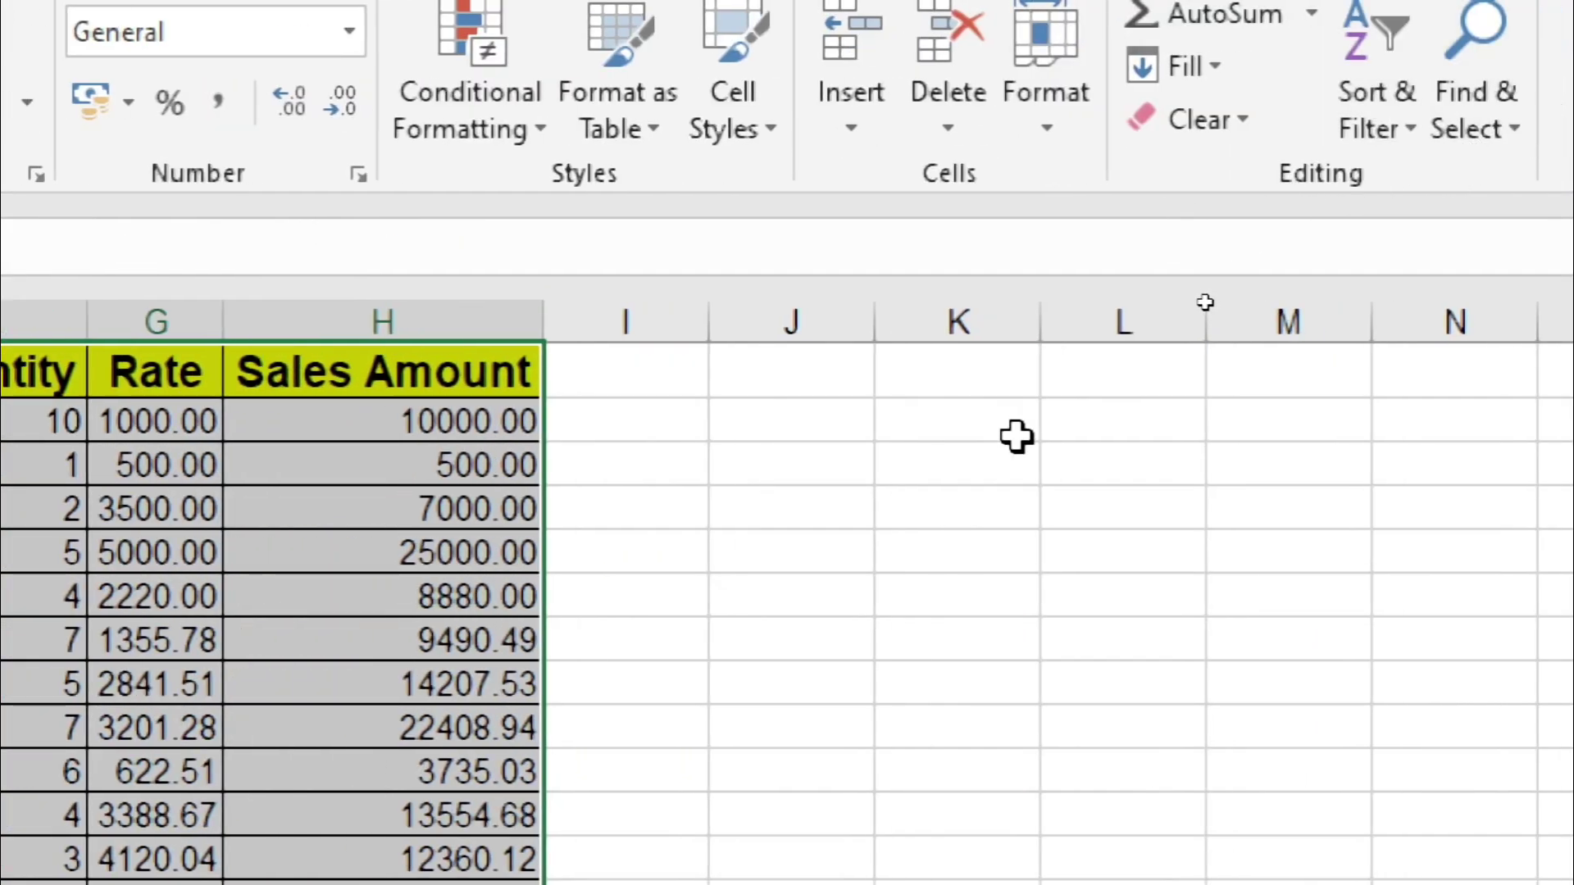
left_click(1017, 437)
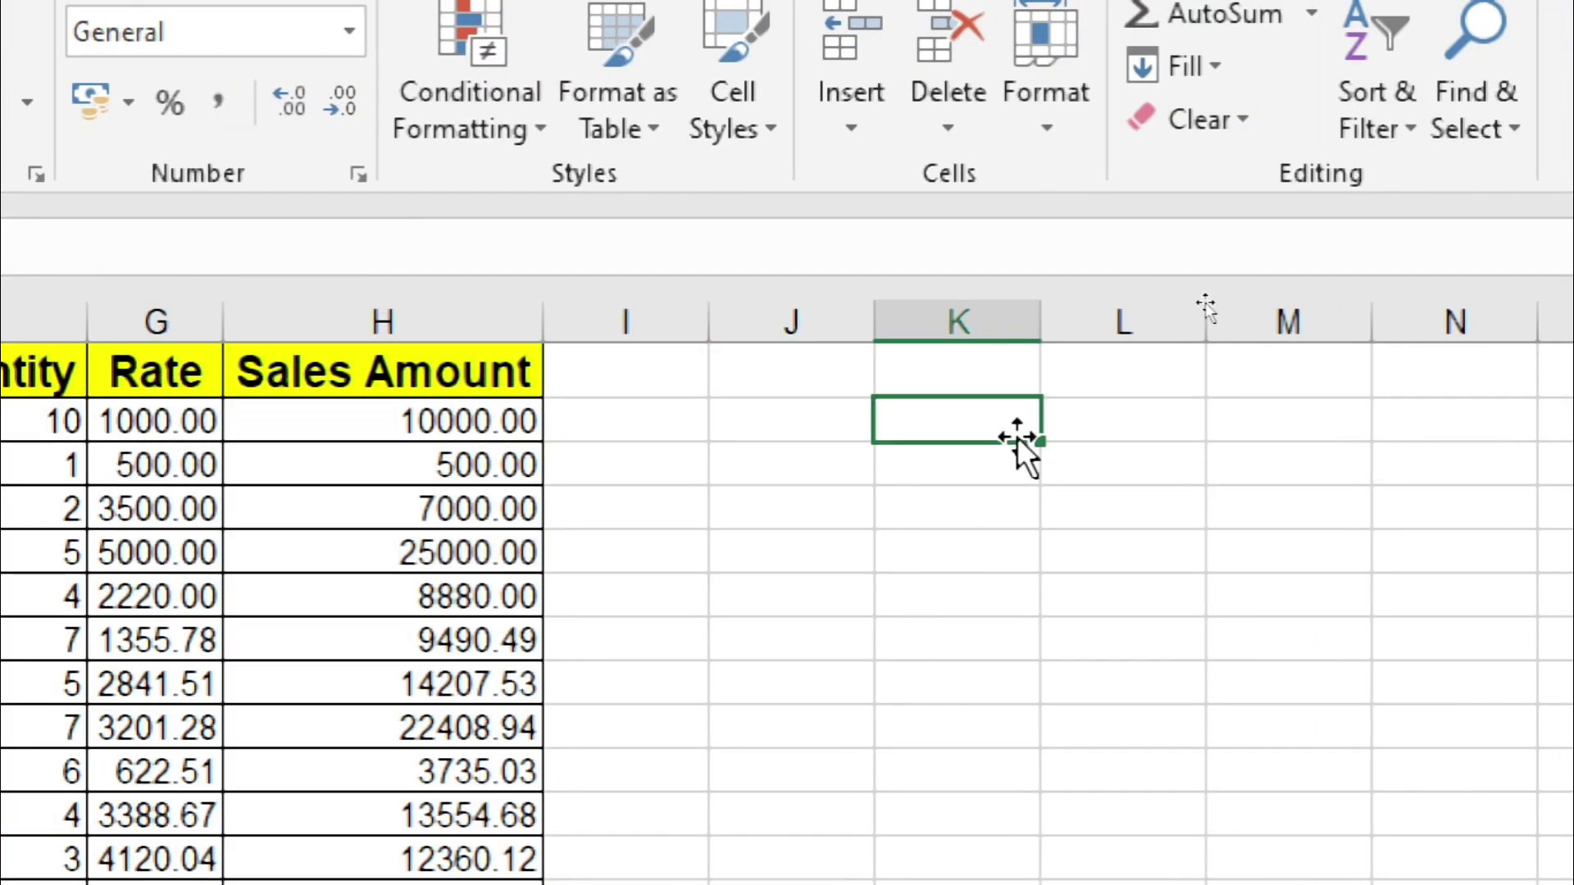
key("ctrl+a")
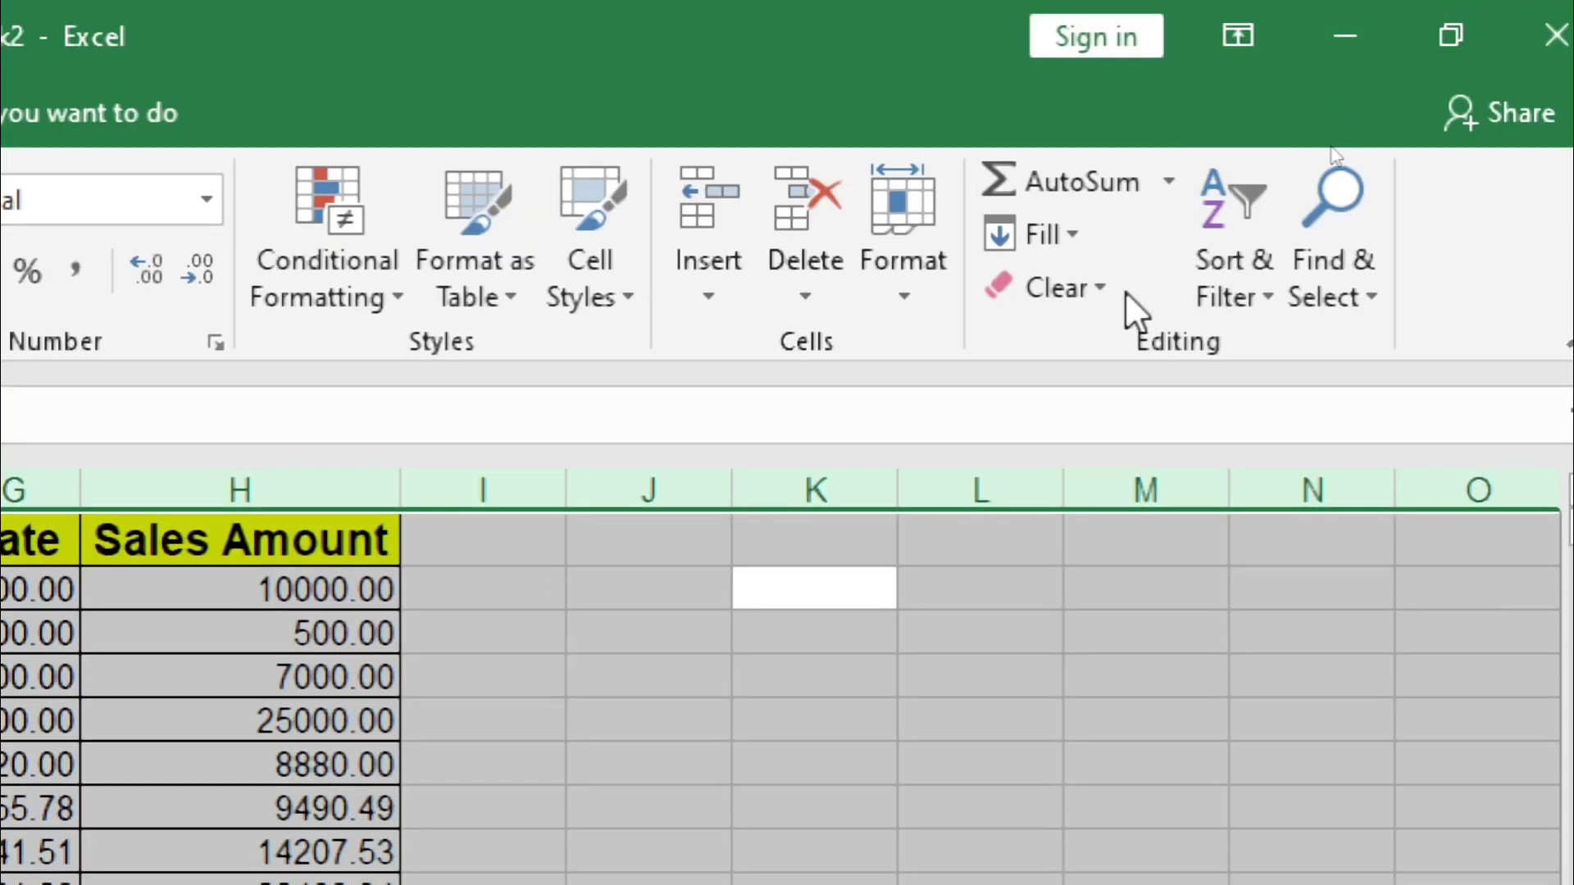
left_click(1096, 283)
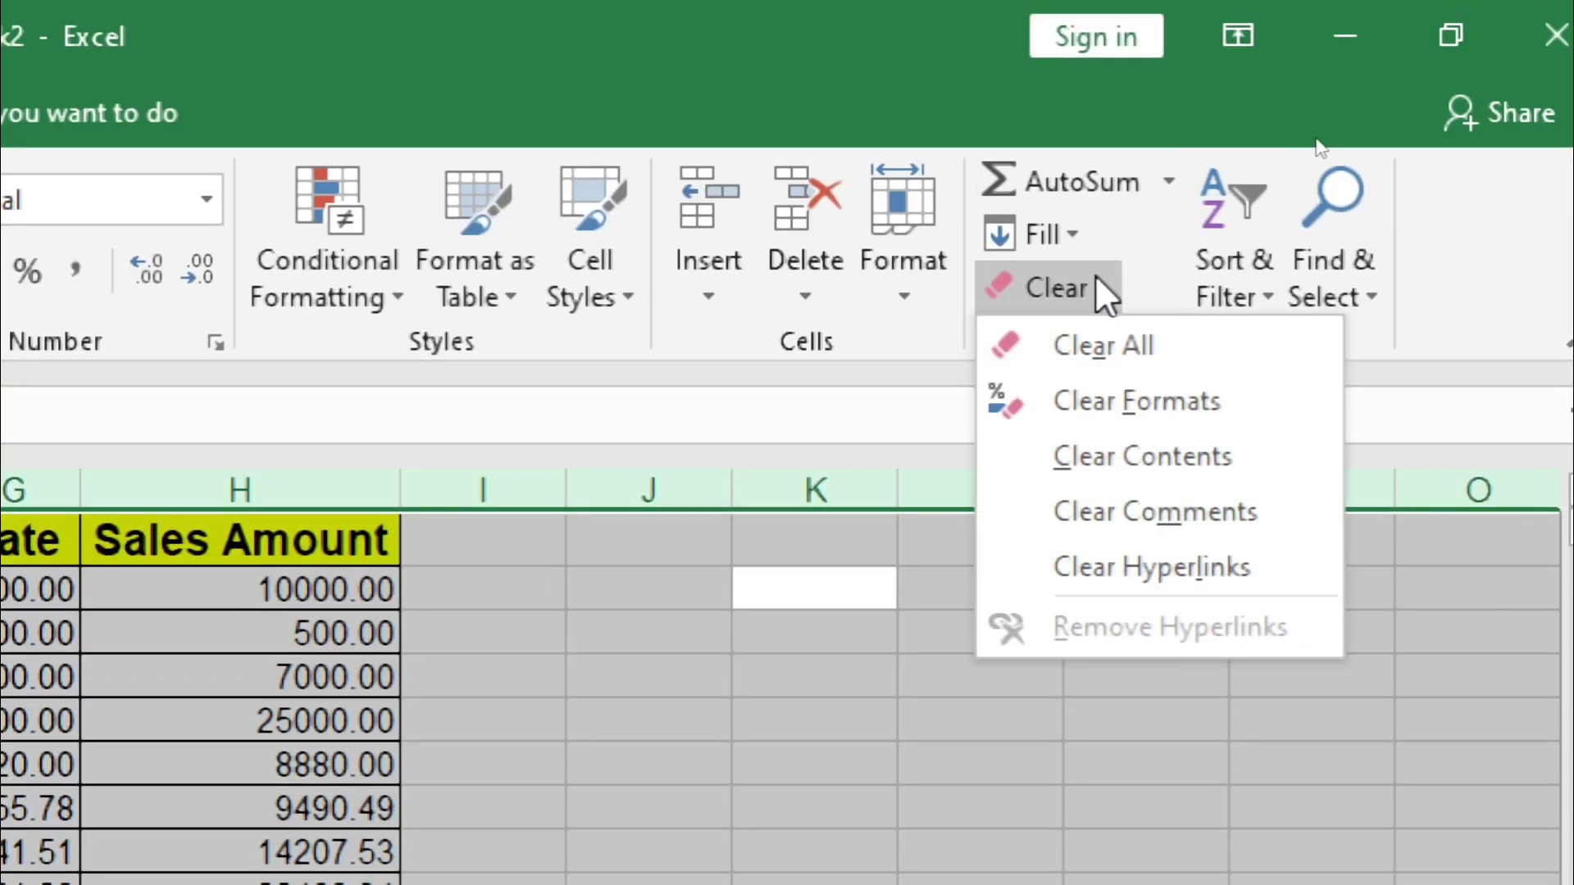
left_click(1099, 328)
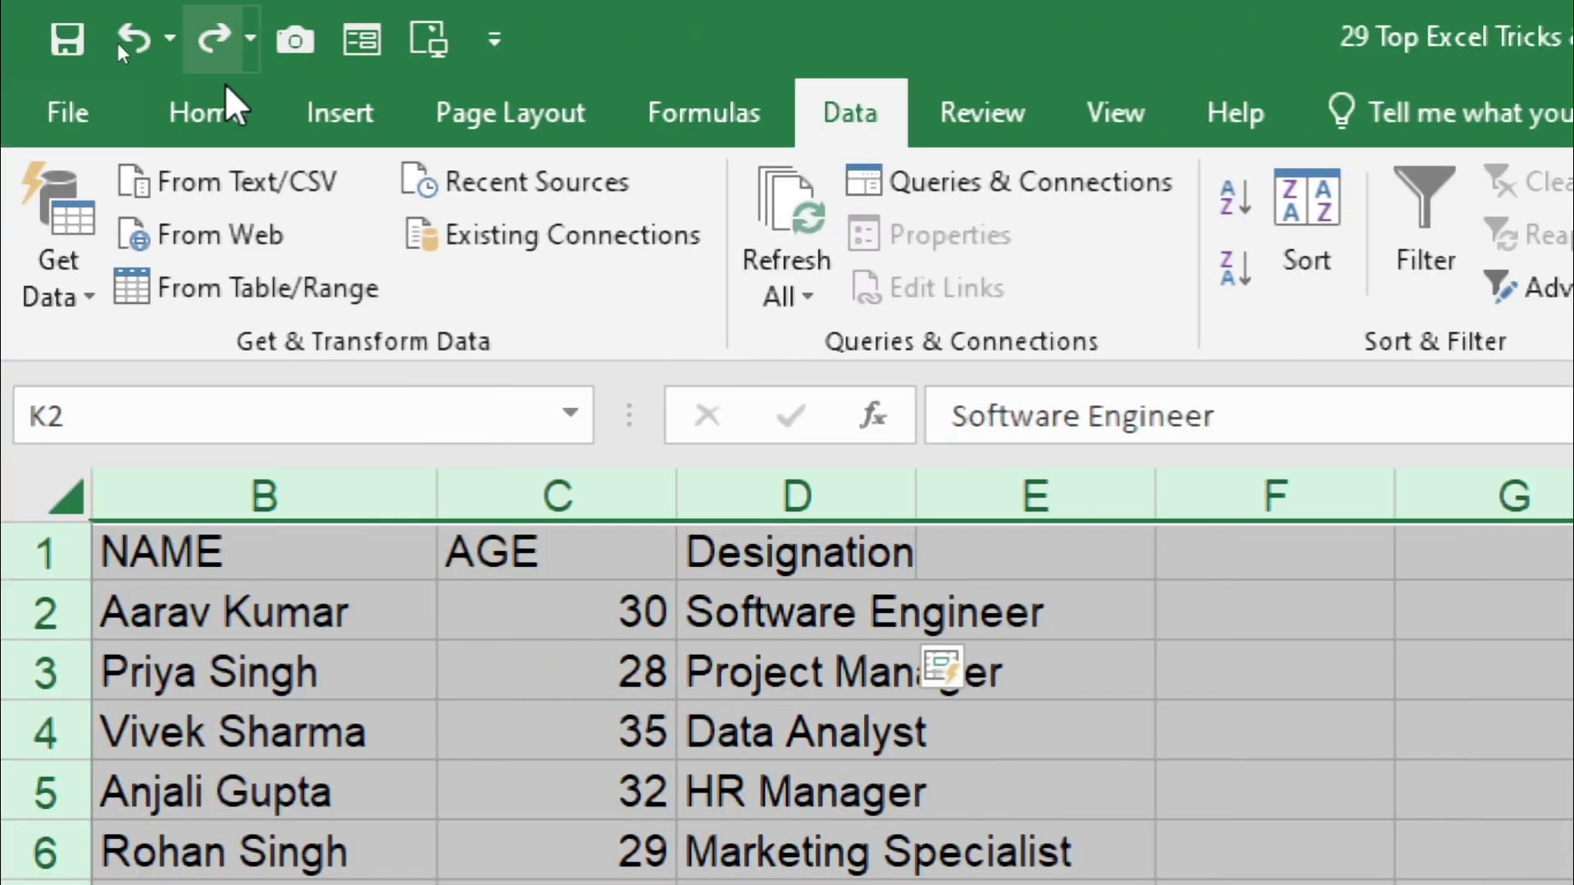
Step: Open the Home > Clear options, dismiss them, and select the Designation cells D1:D5
left_click(202, 107)
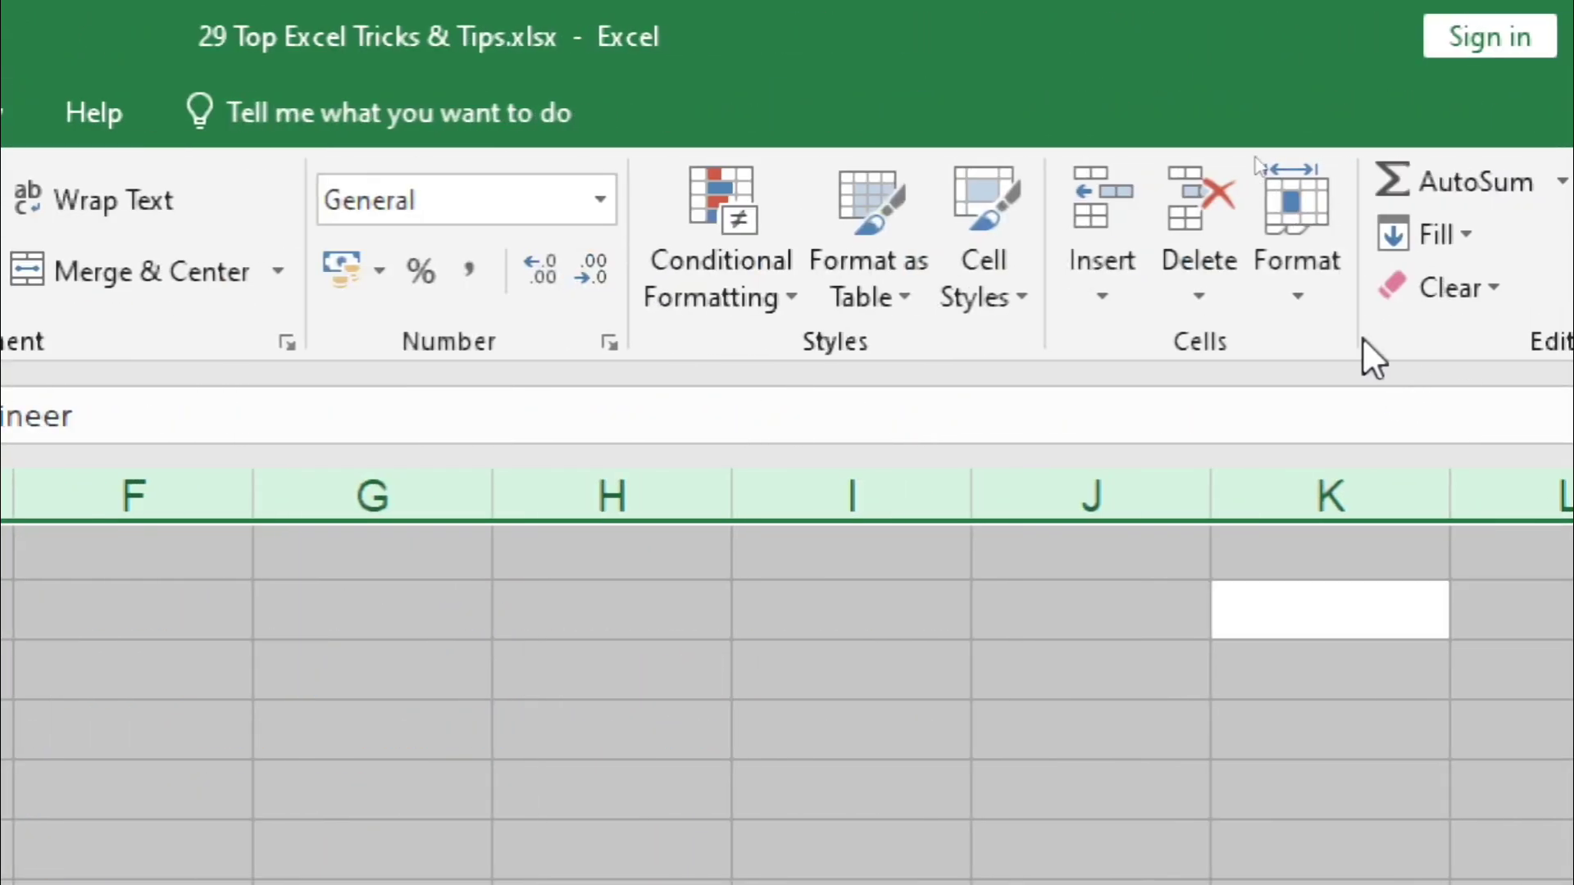
left_click(1387, 299)
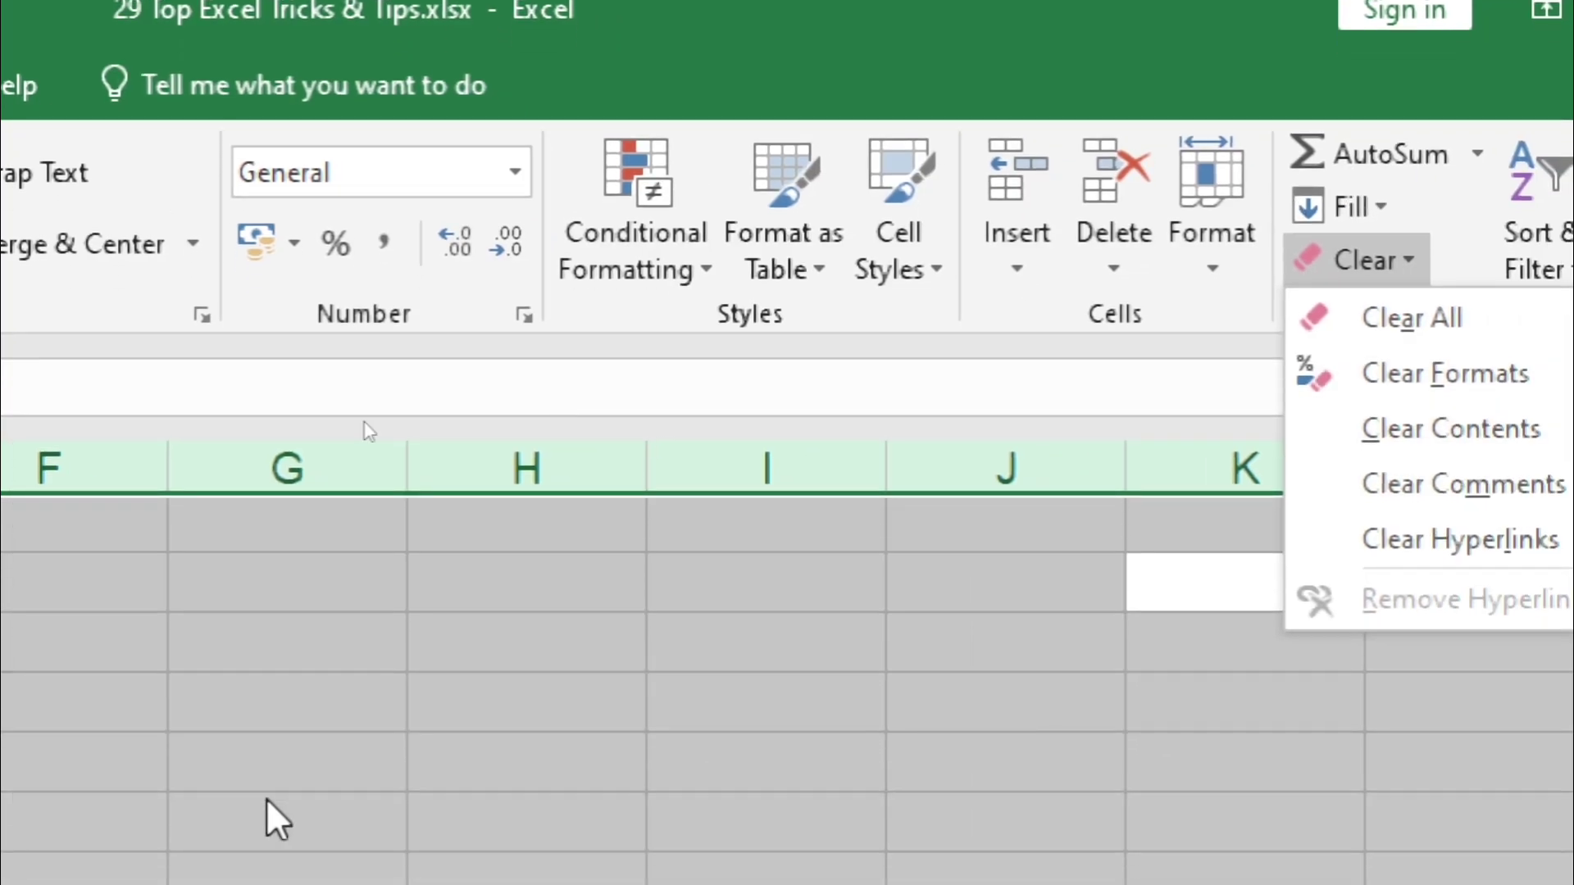
key("Escape")
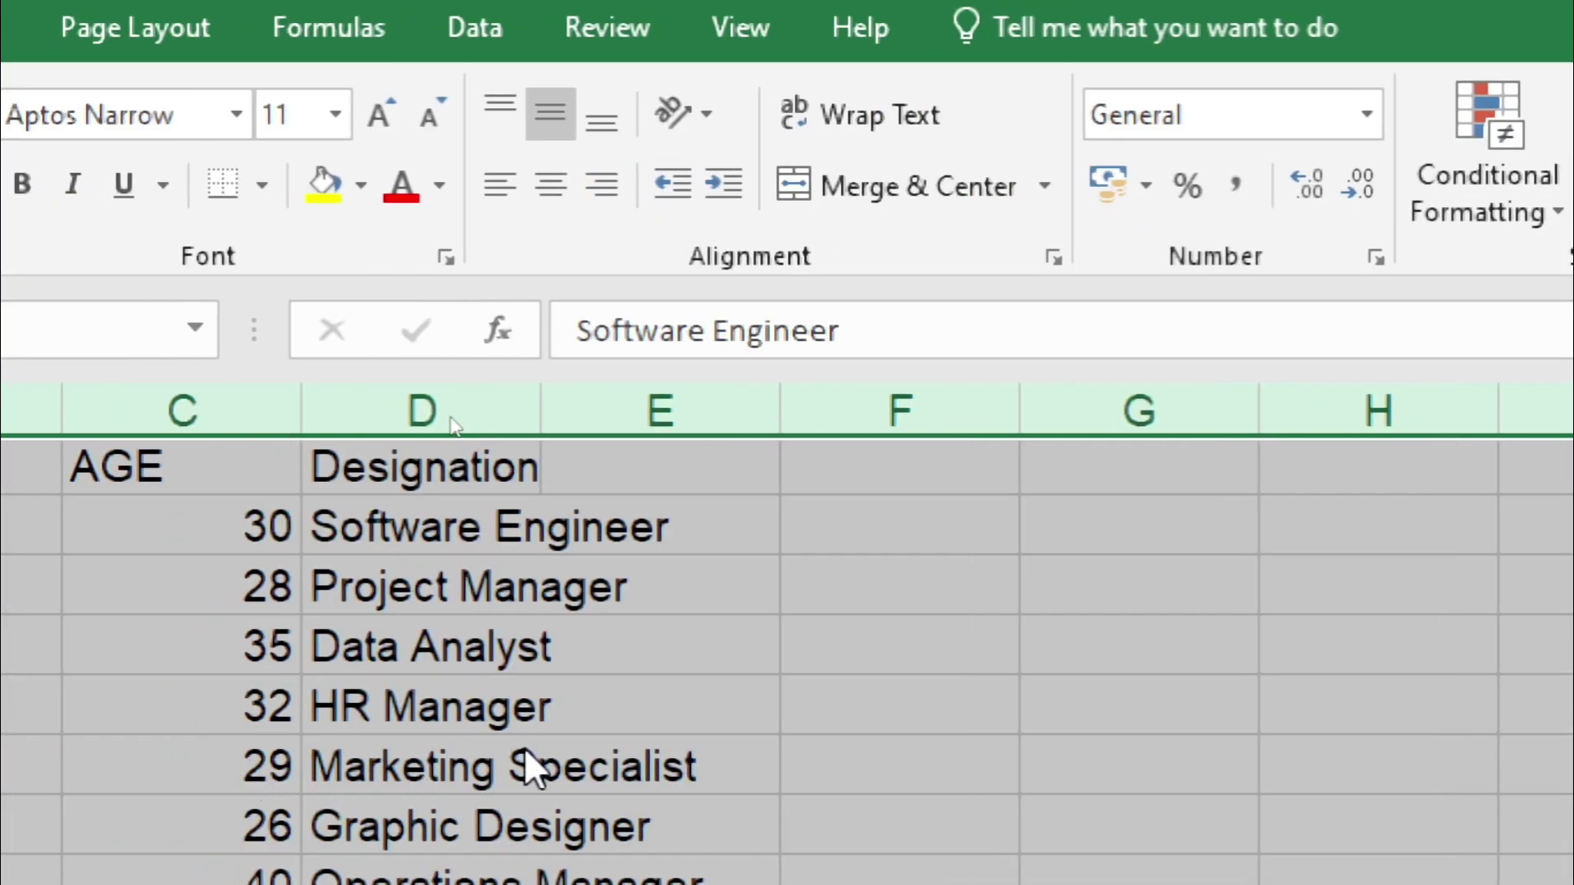
left_click(606, 605)
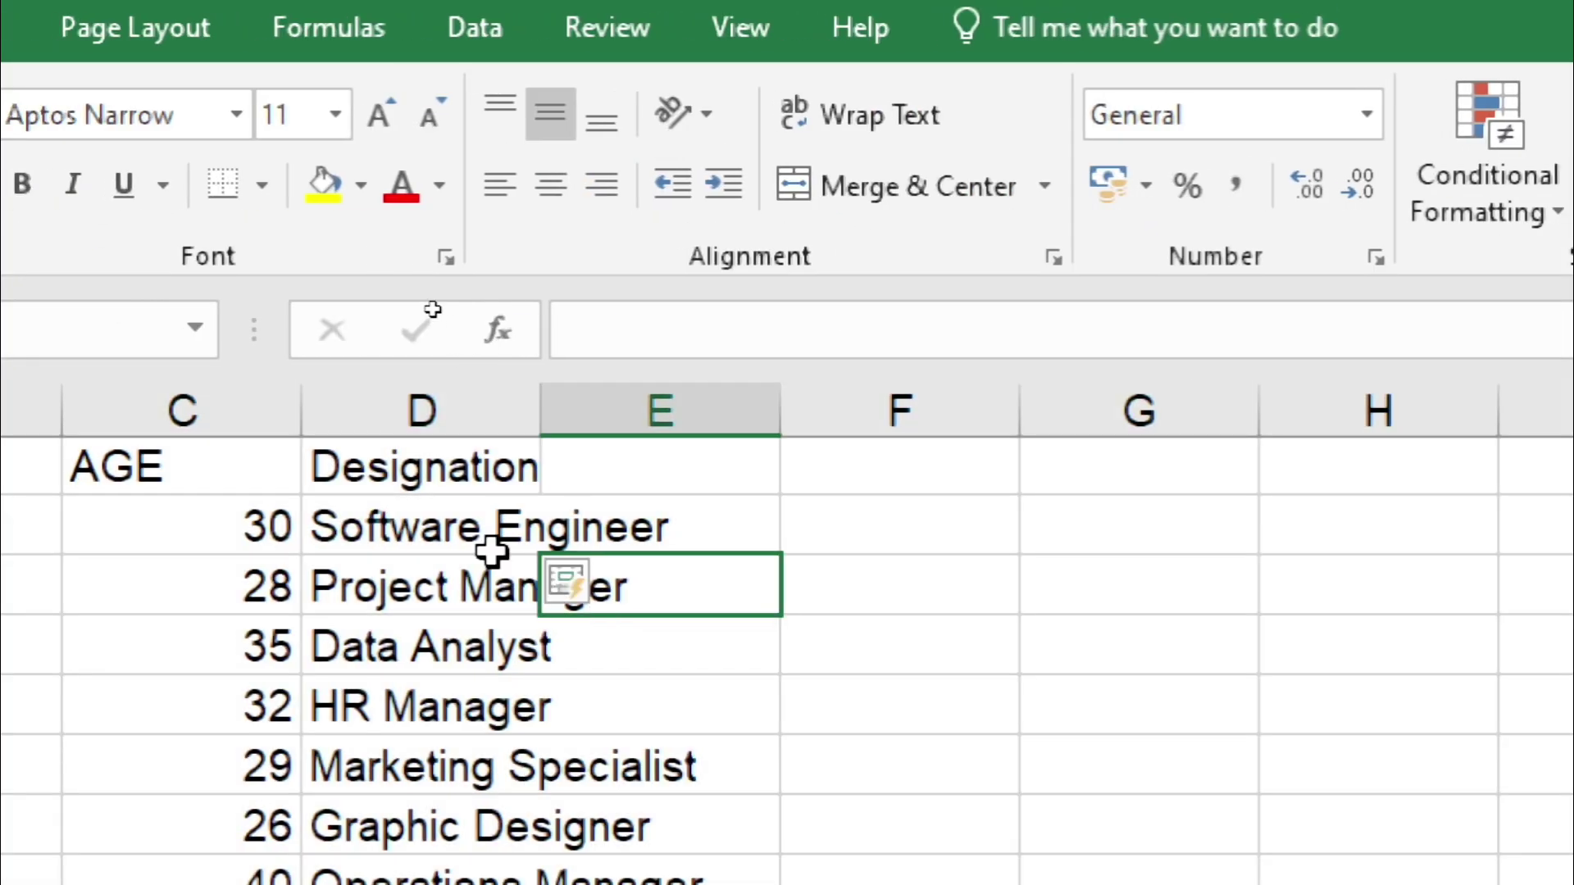
left_click_drag(427, 484, 463, 693)
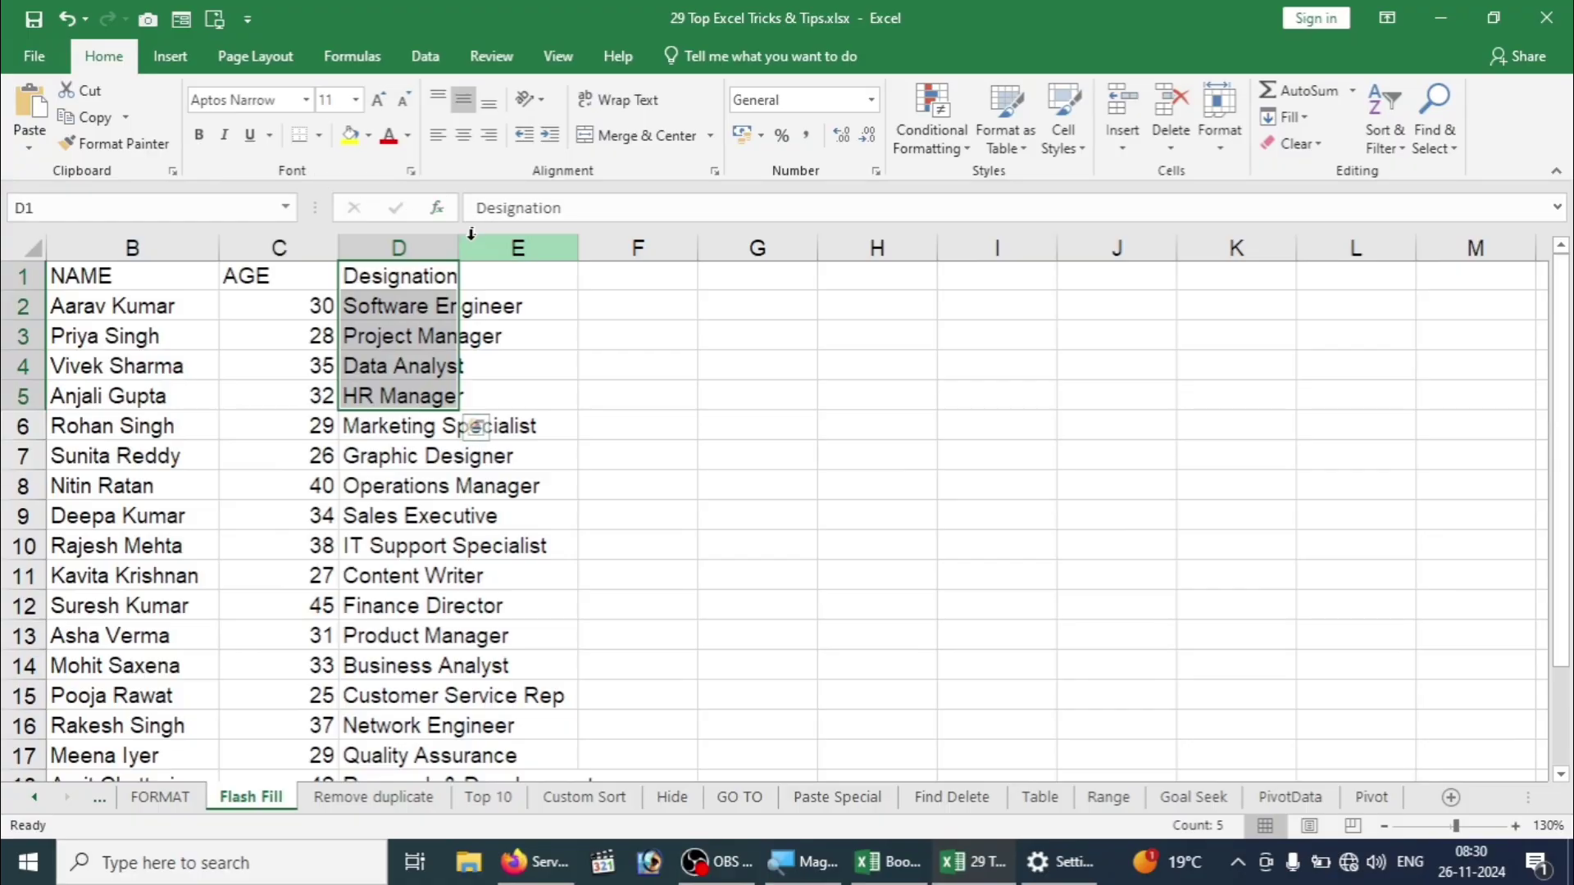
Step: Drag column D wider so the designations fit, then switch back to Book2
left_click_drag(460, 246, 612, 250)
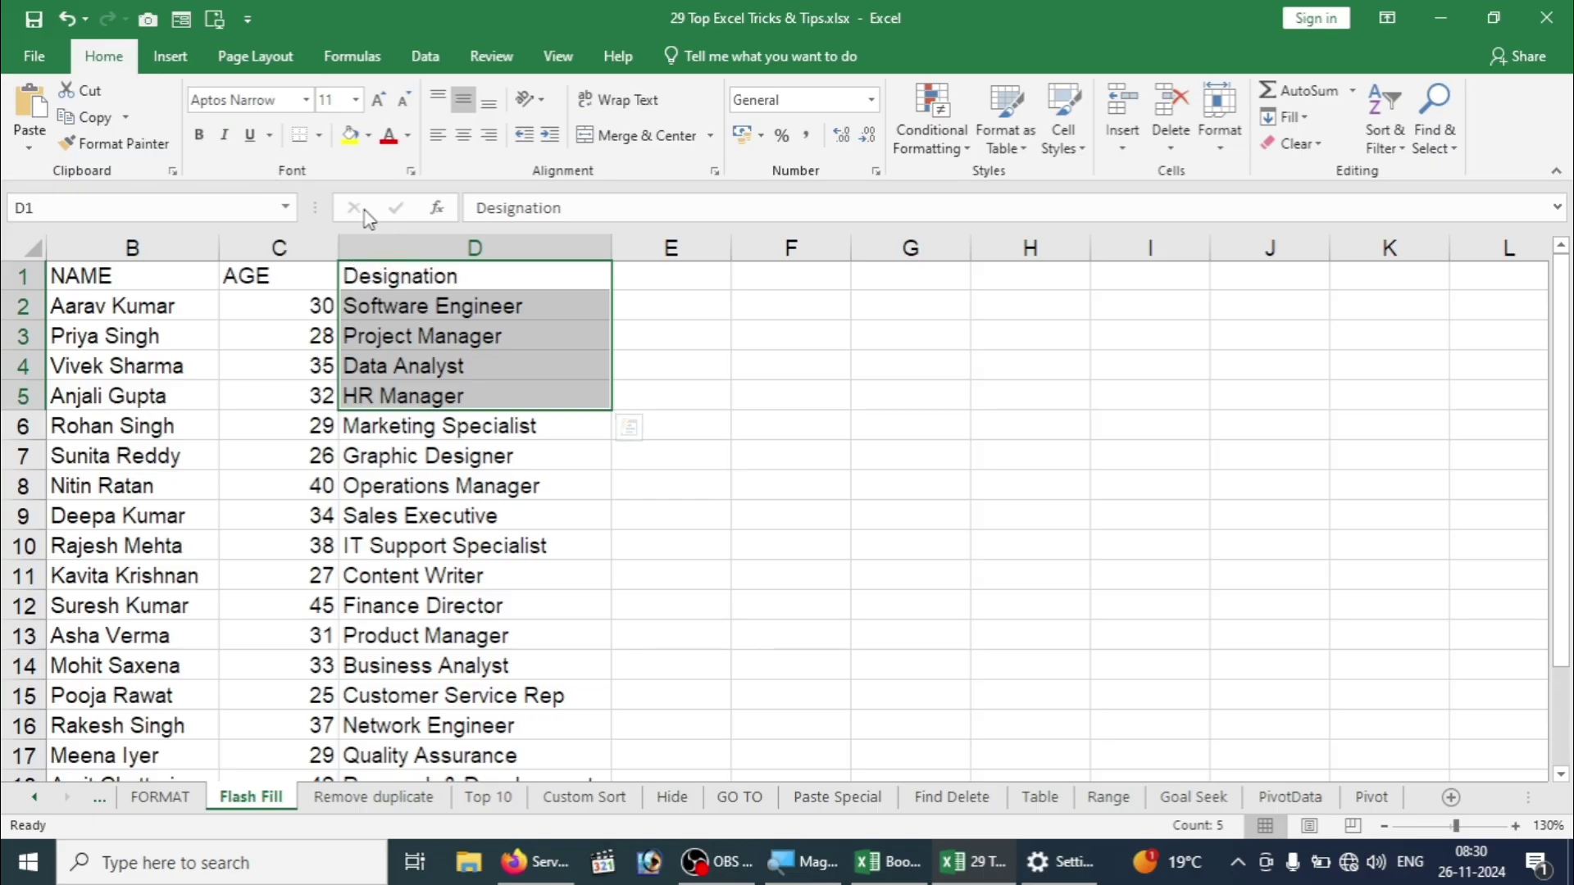
left_click(666, 343)
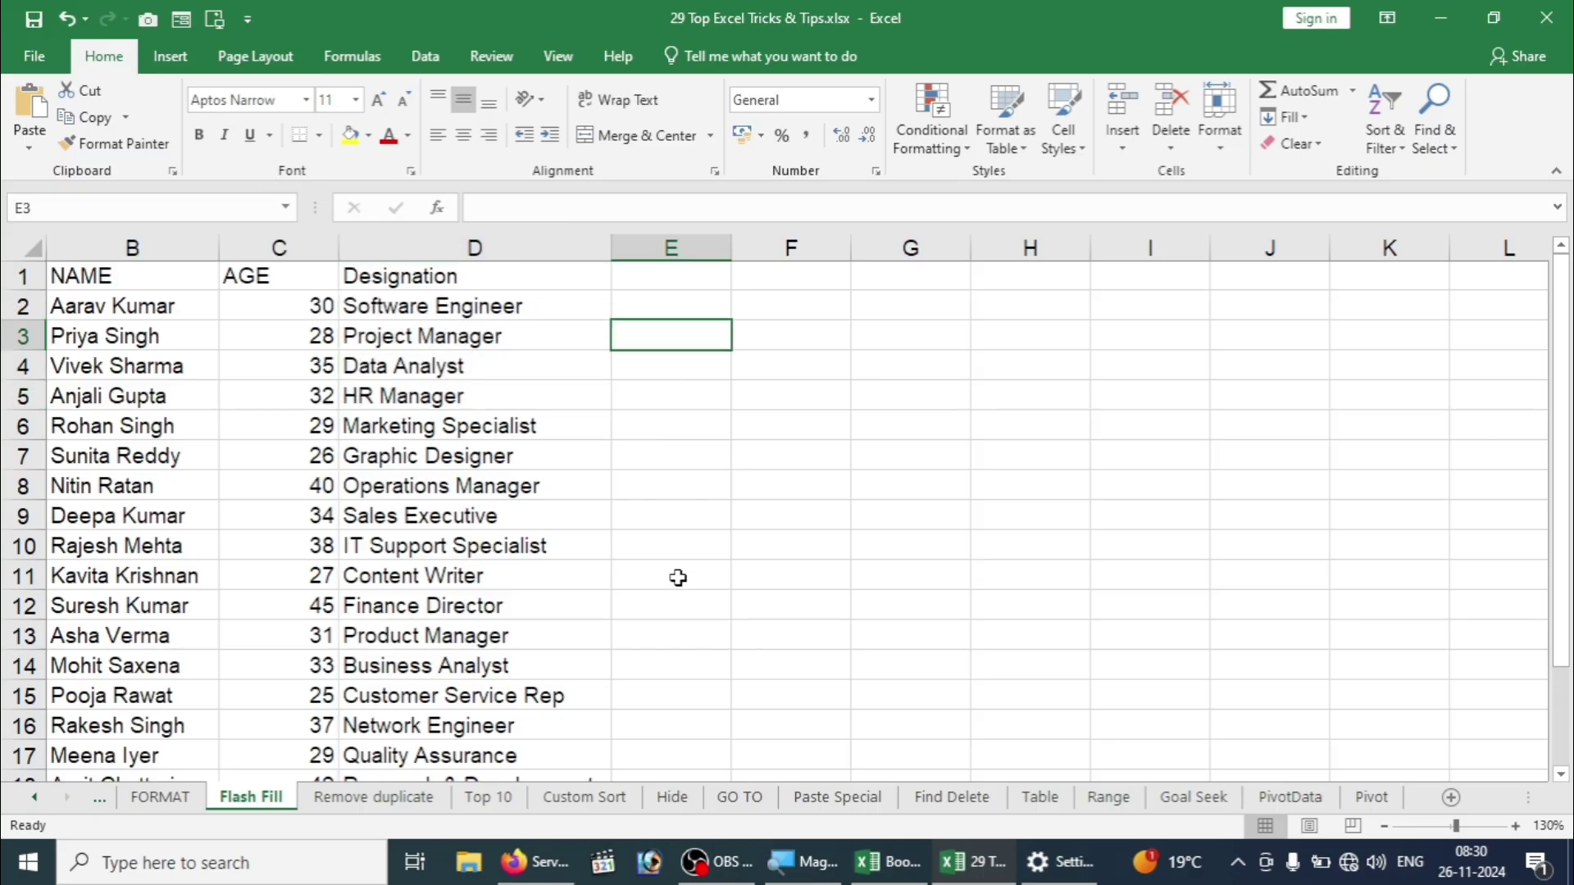
left_click(894, 863)
left_click(832, 453)
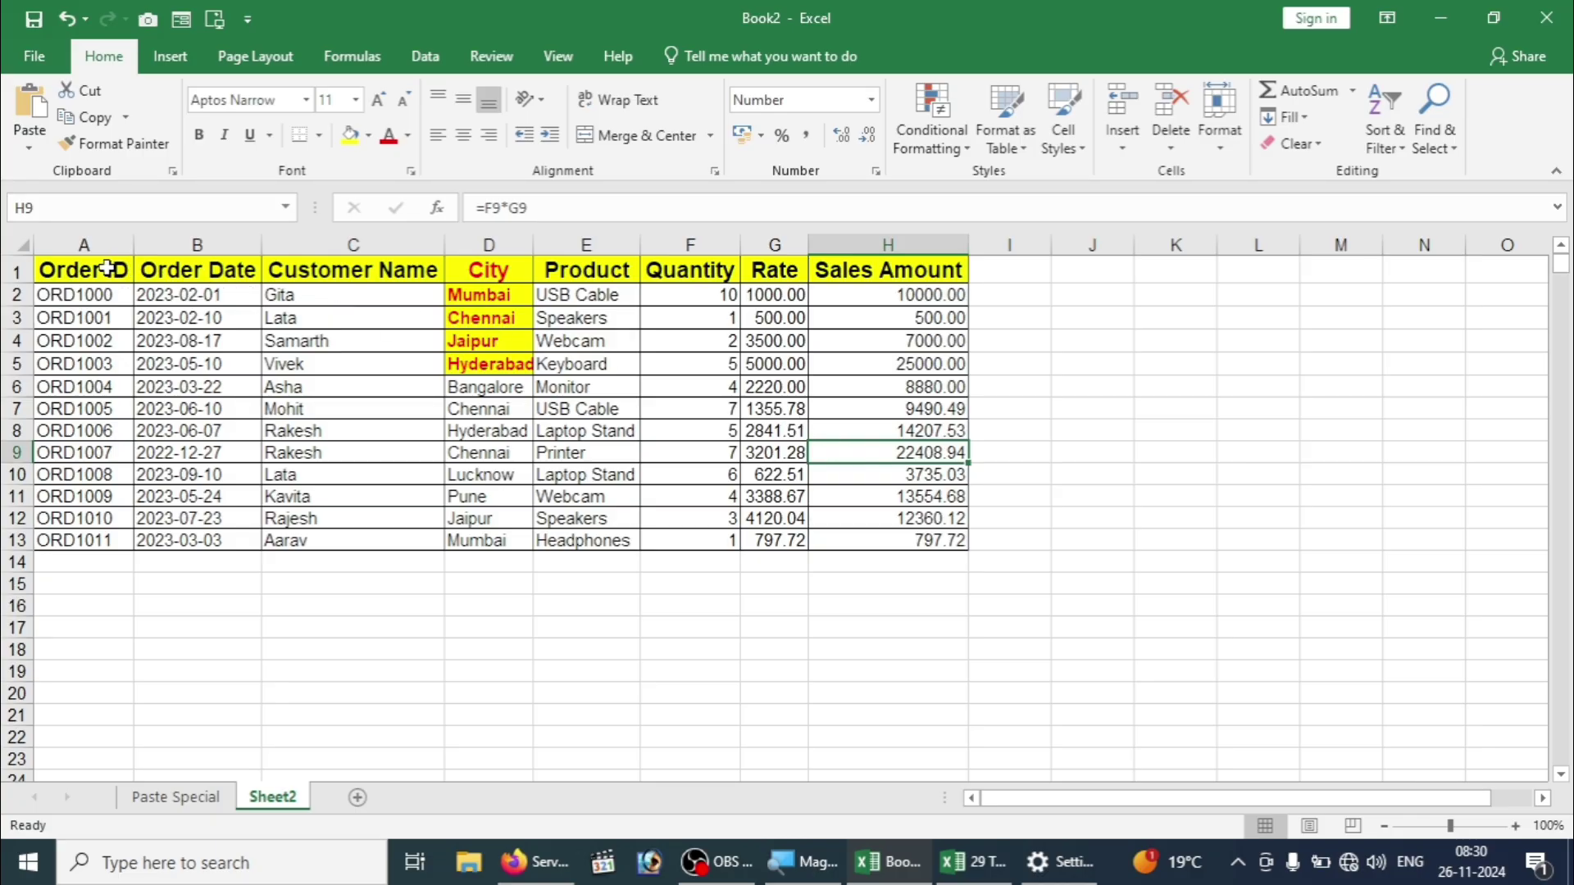
key("ctrl+a")
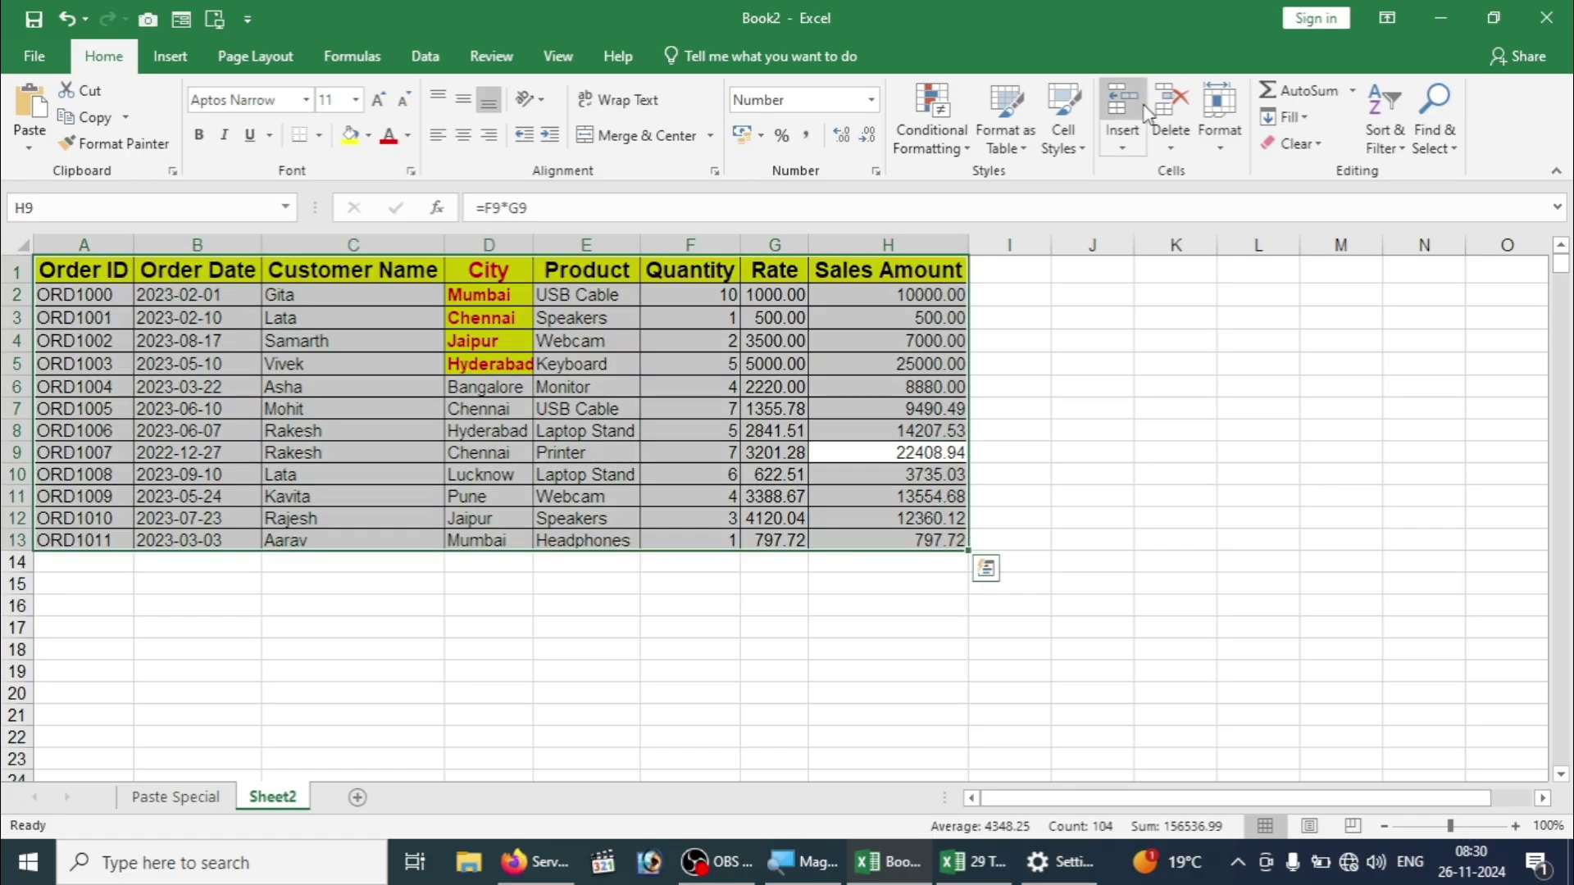
left_click(1296, 144)
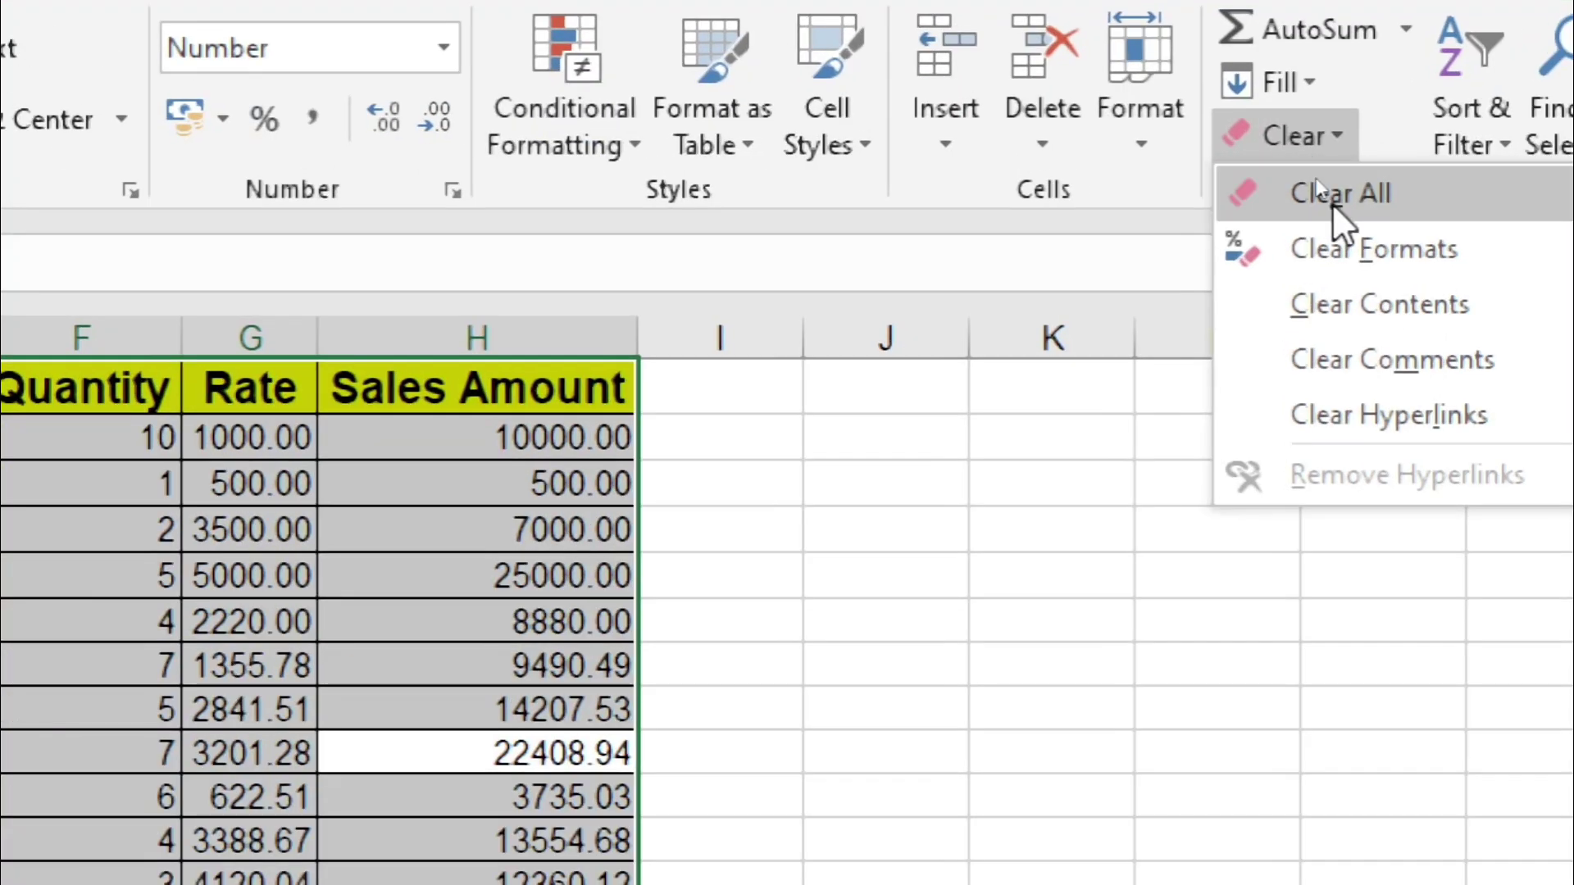
left_click(1331, 202)
left_click(810, 494)
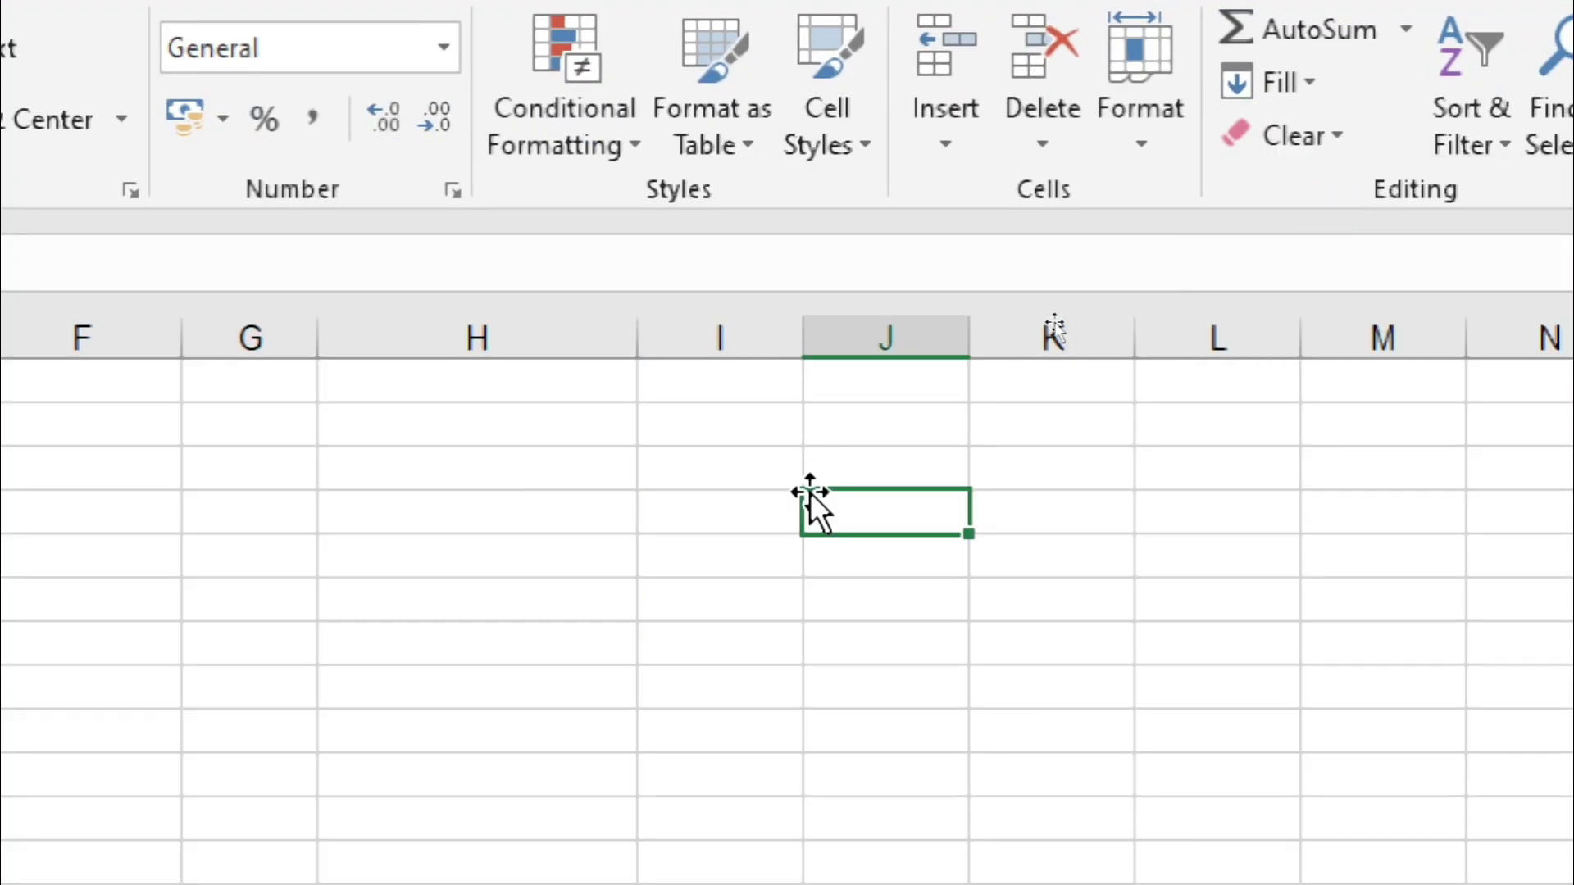
key("ctrl+z")
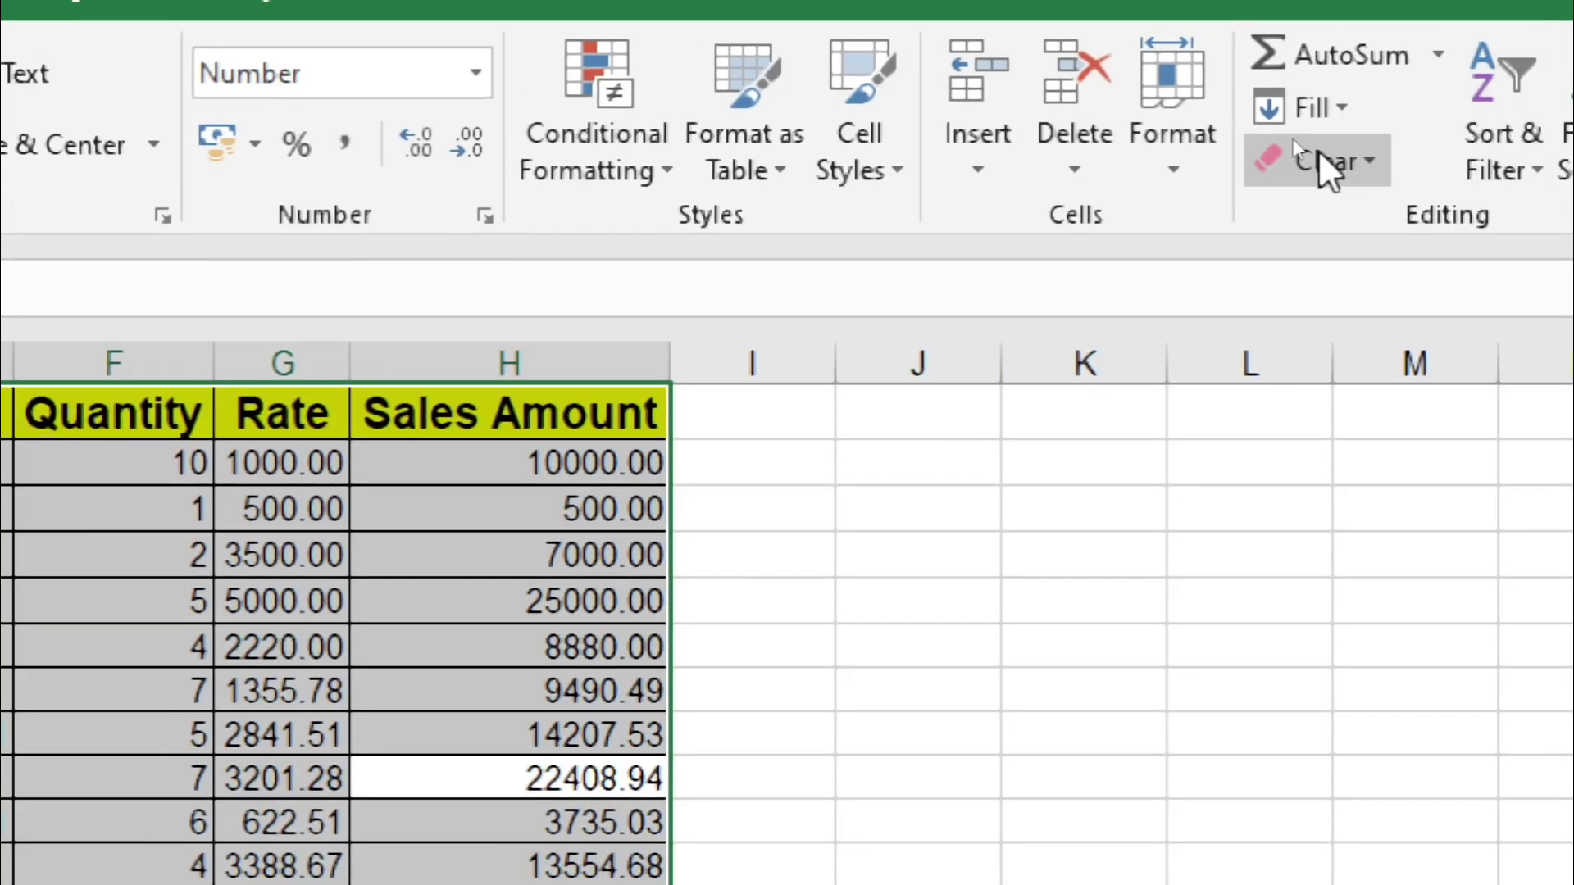
left_click(1320, 161)
left_click(1341, 254)
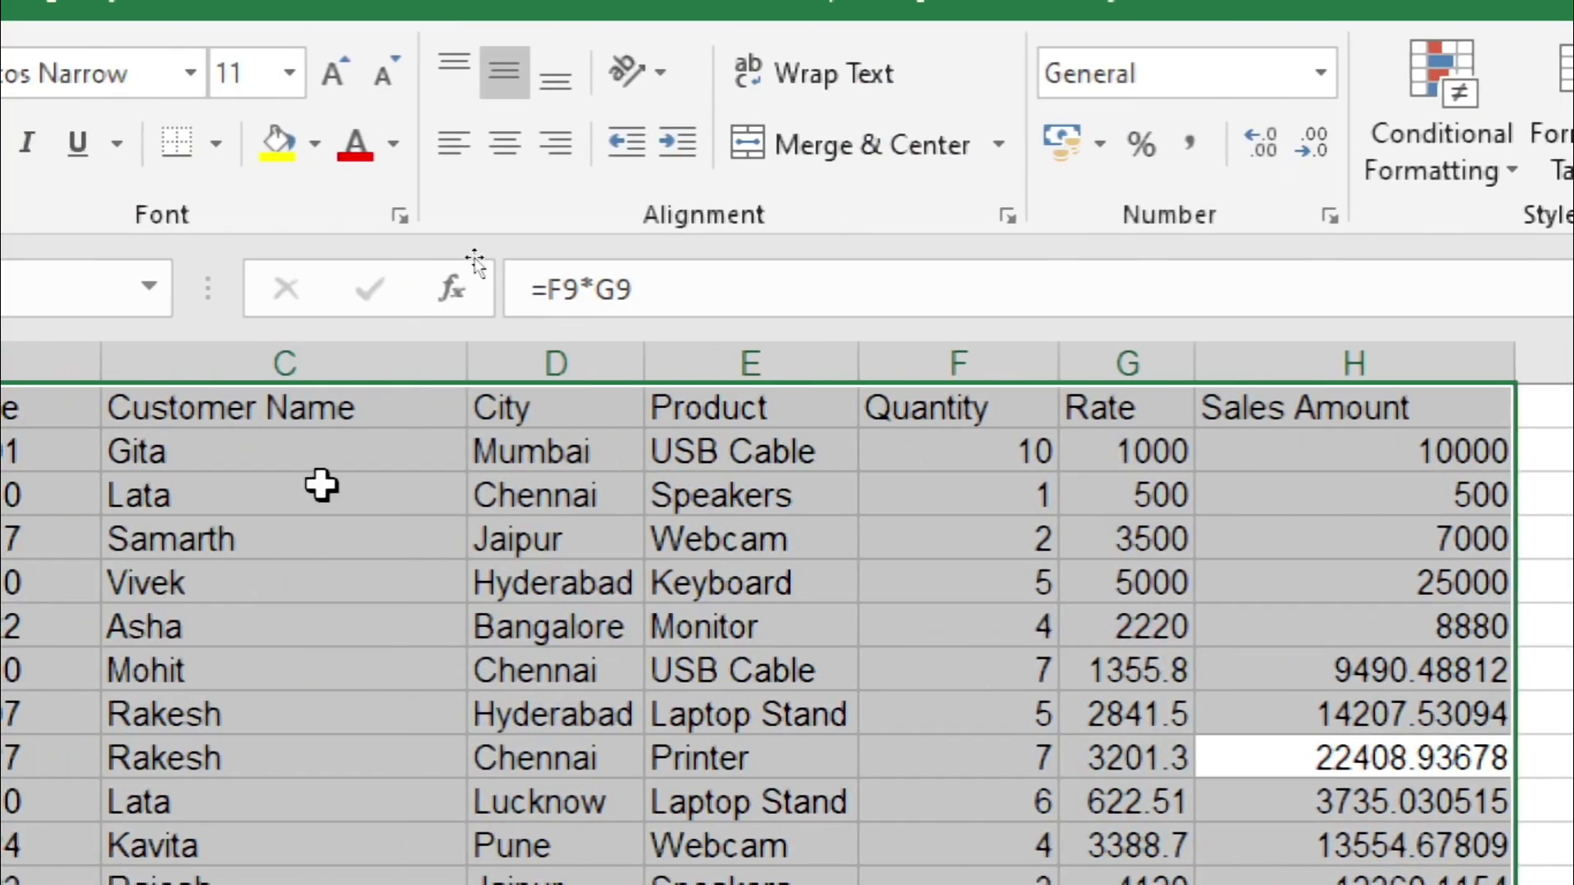
key("ctrl+z")
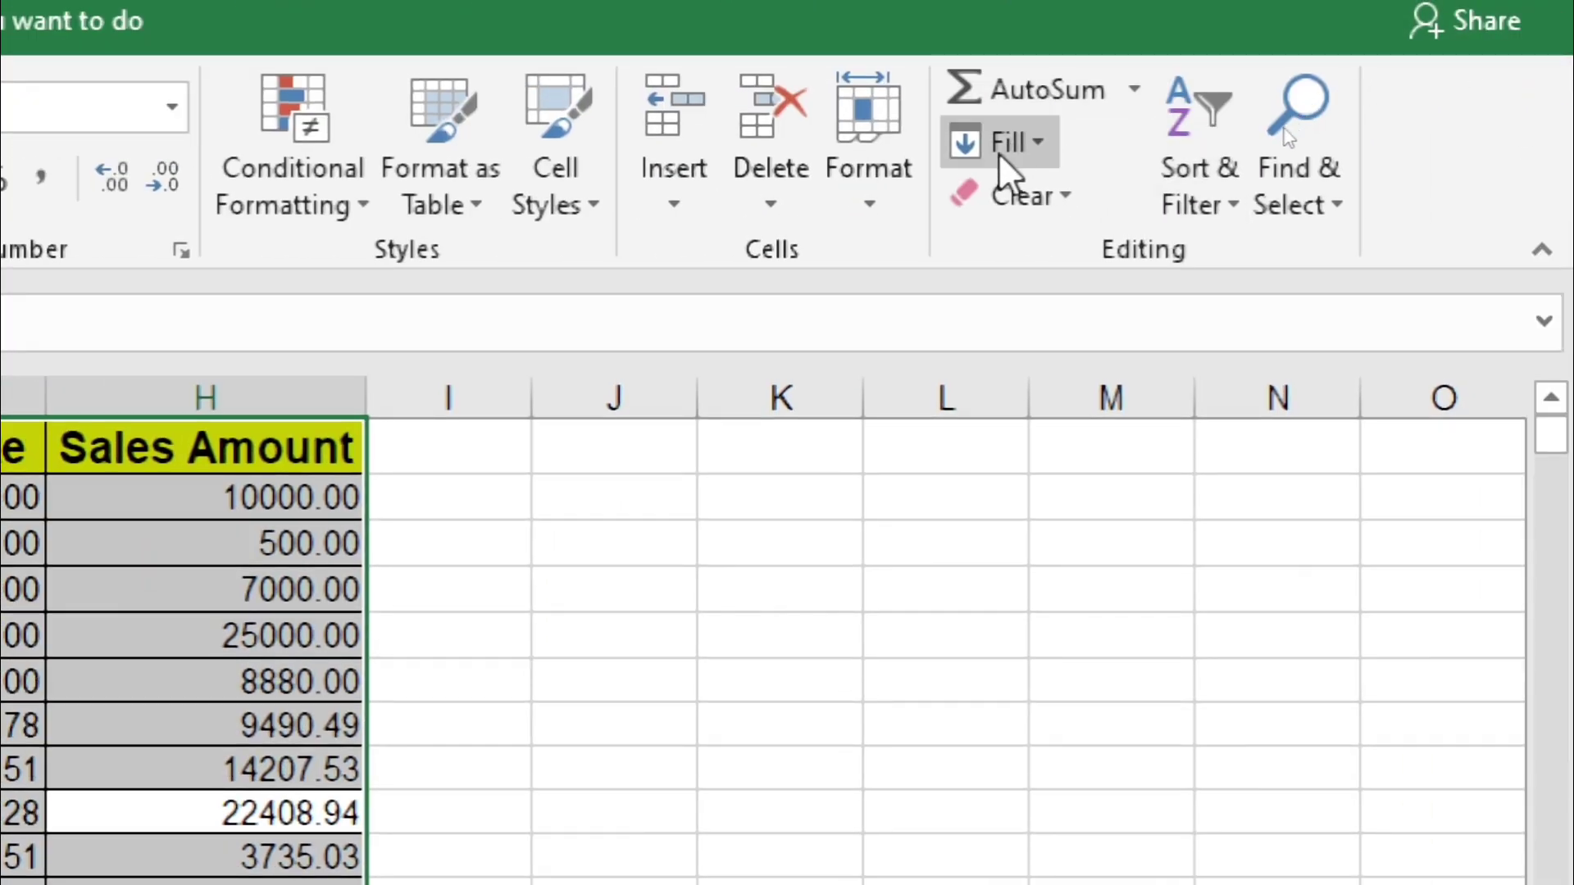
left_click(1012, 177)
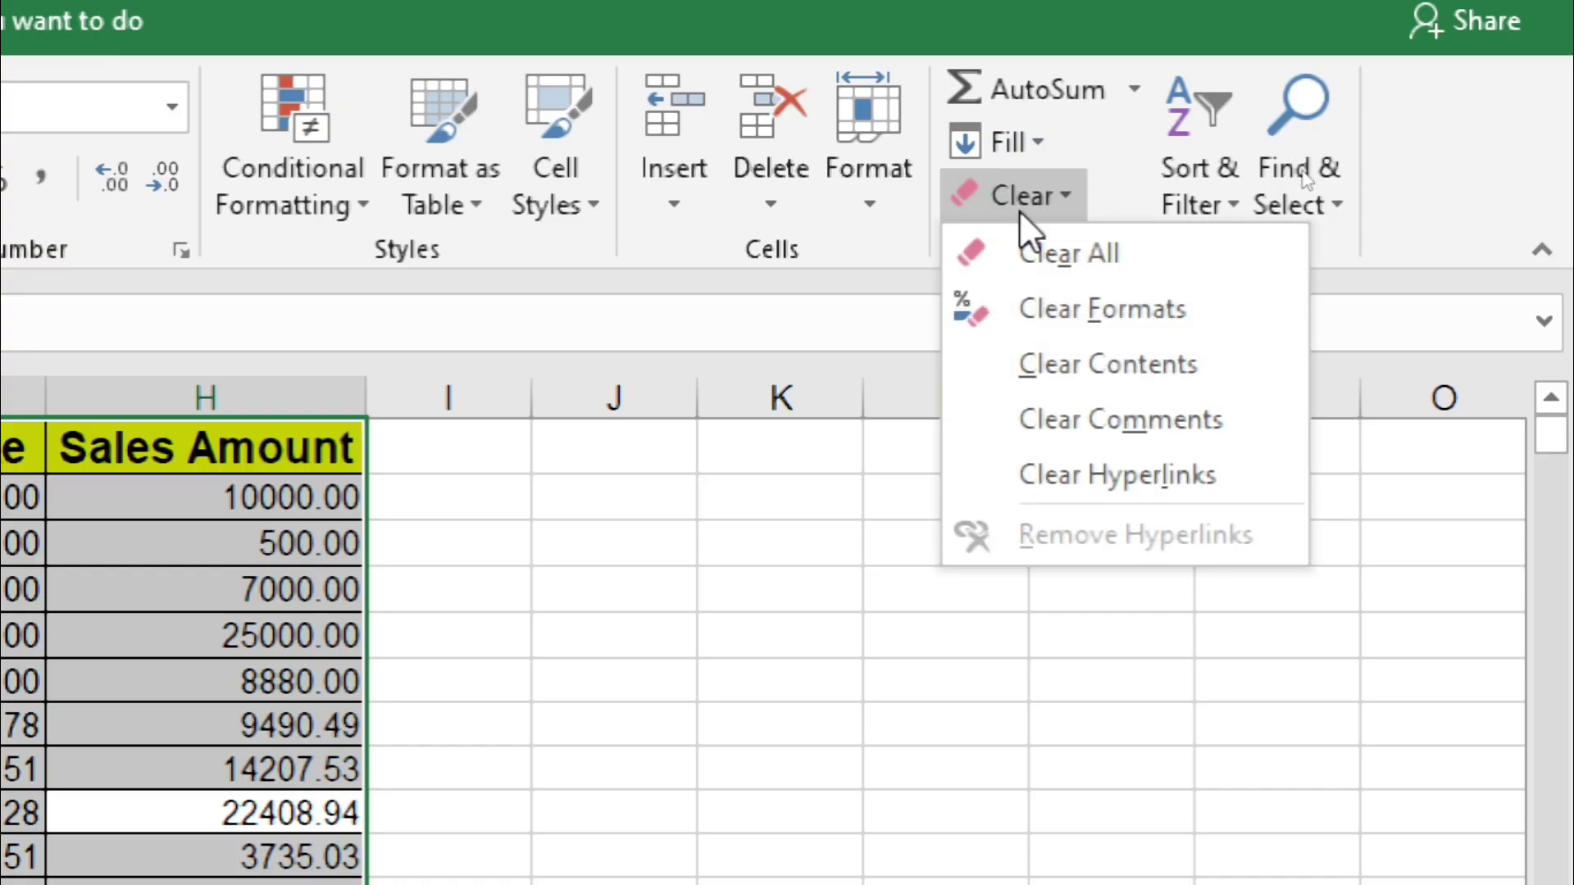
left_click(1108, 382)
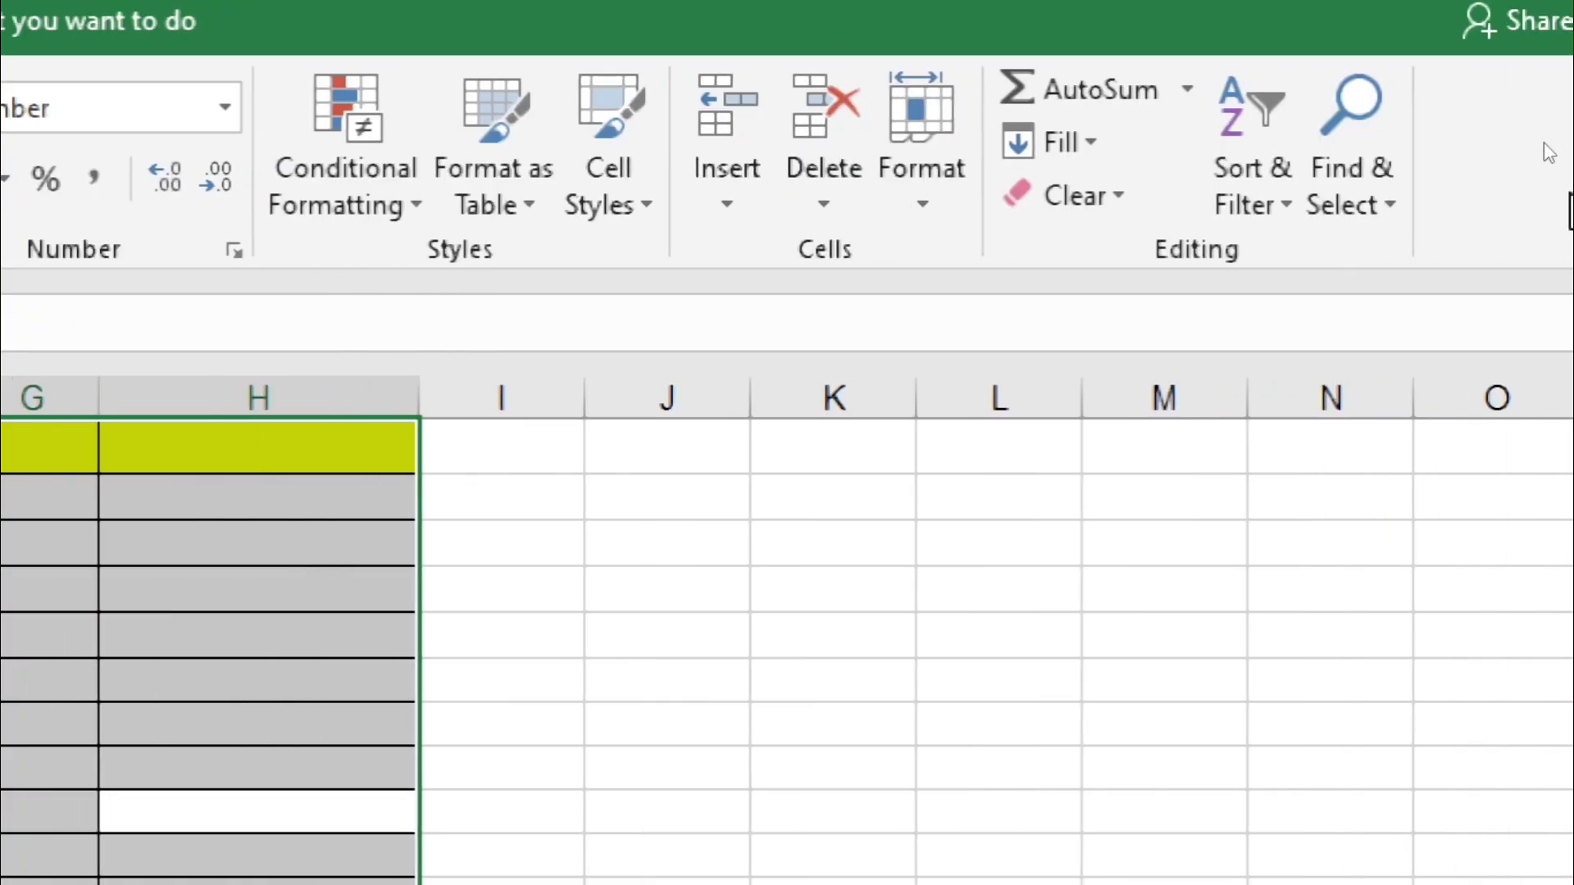
left_click(1084, 203)
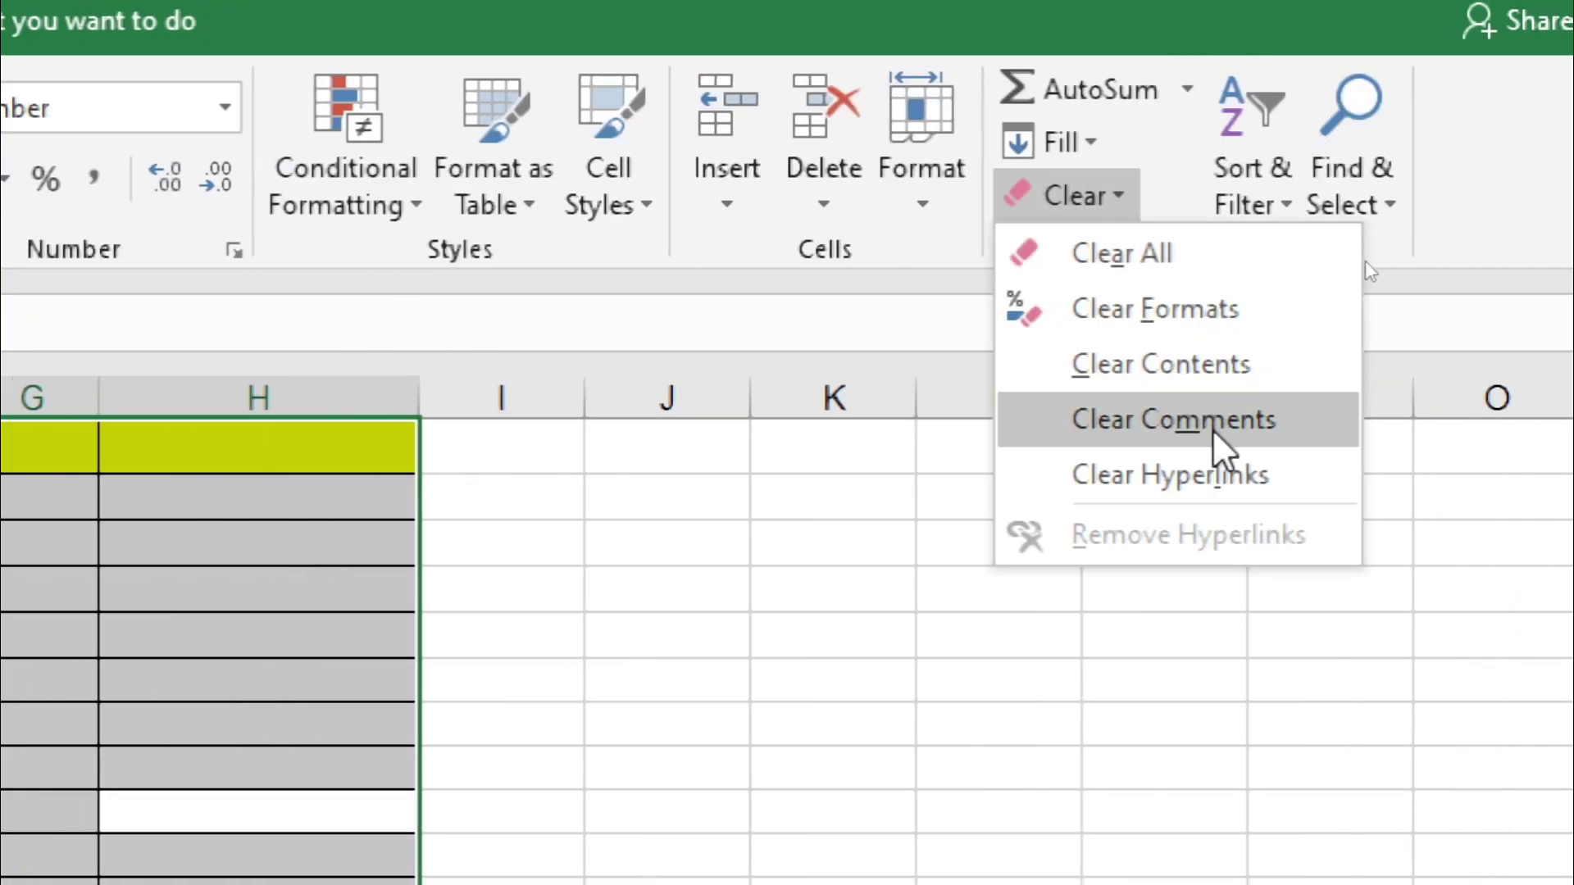
left_click(894, 619)
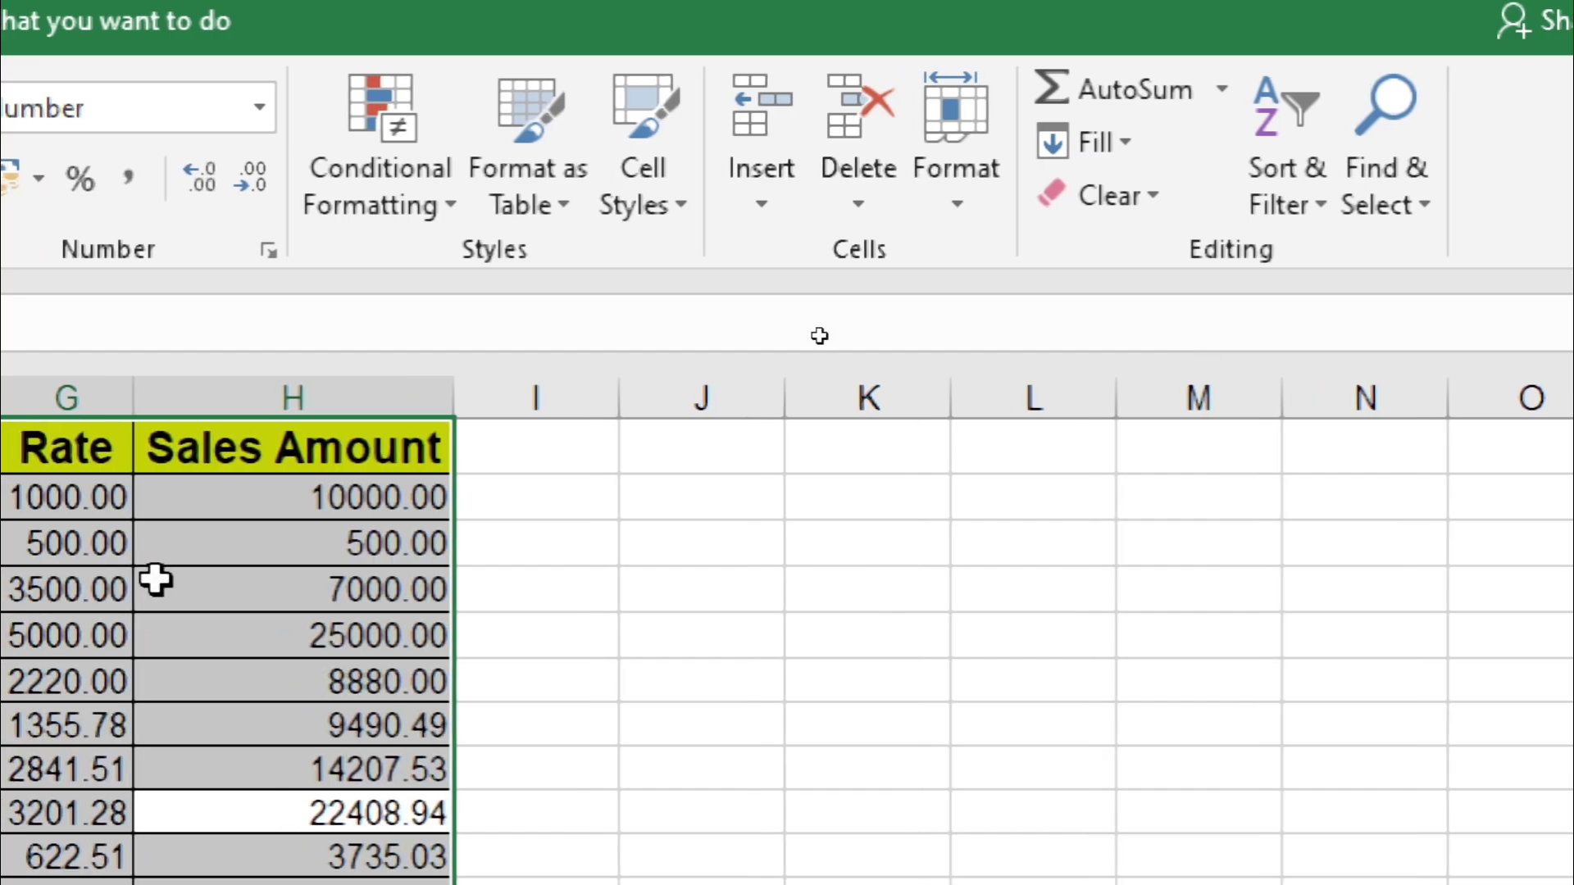
left_click(392, 506)
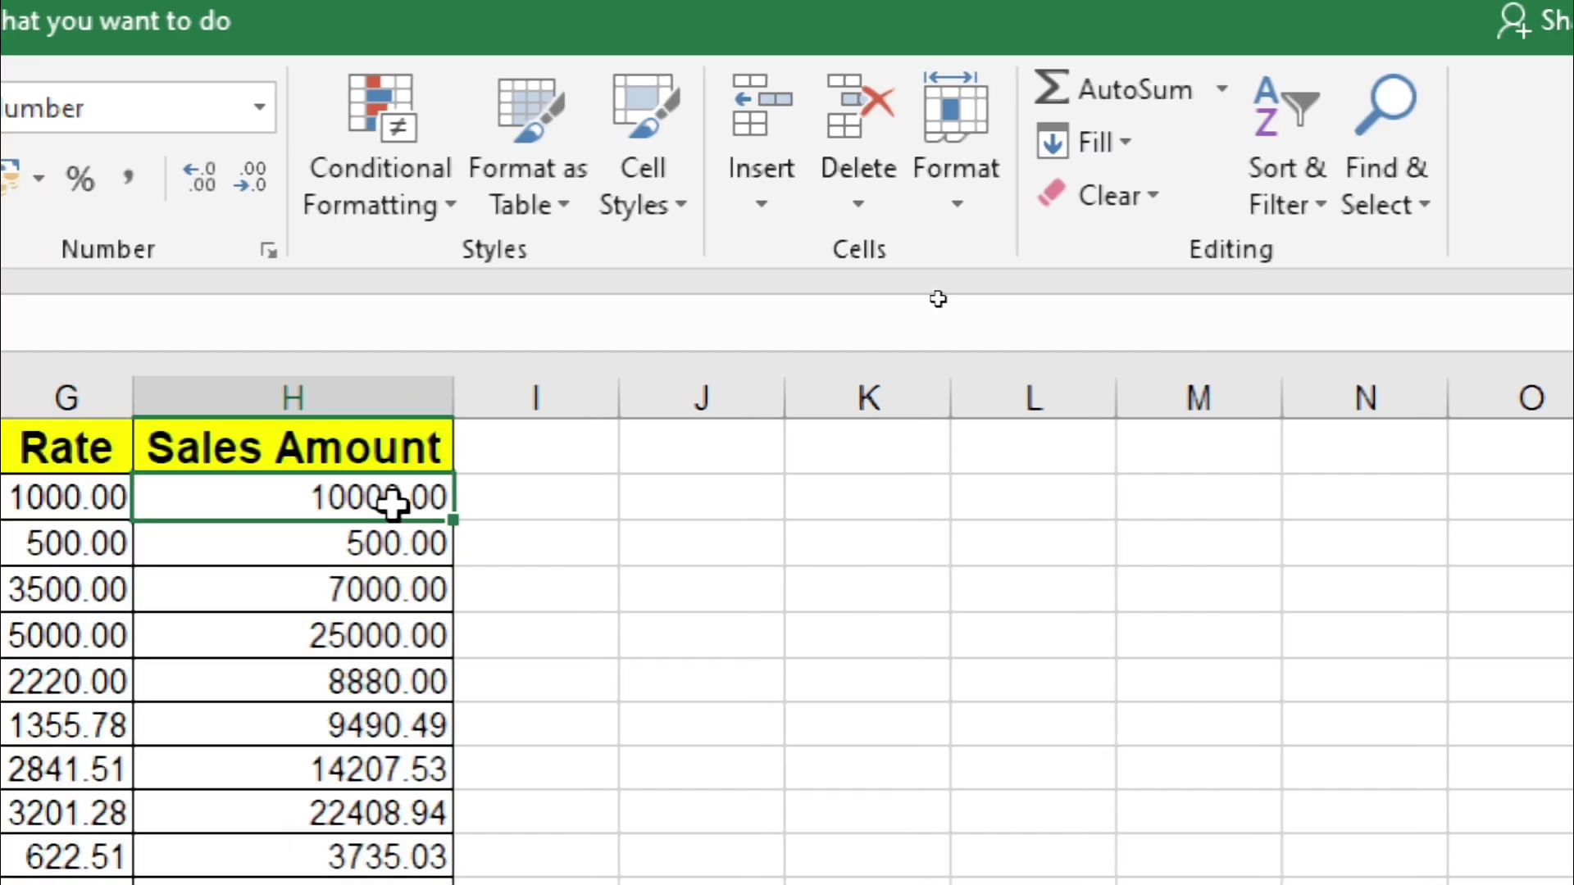
key("shift+F2")
type("SDHVHSH")
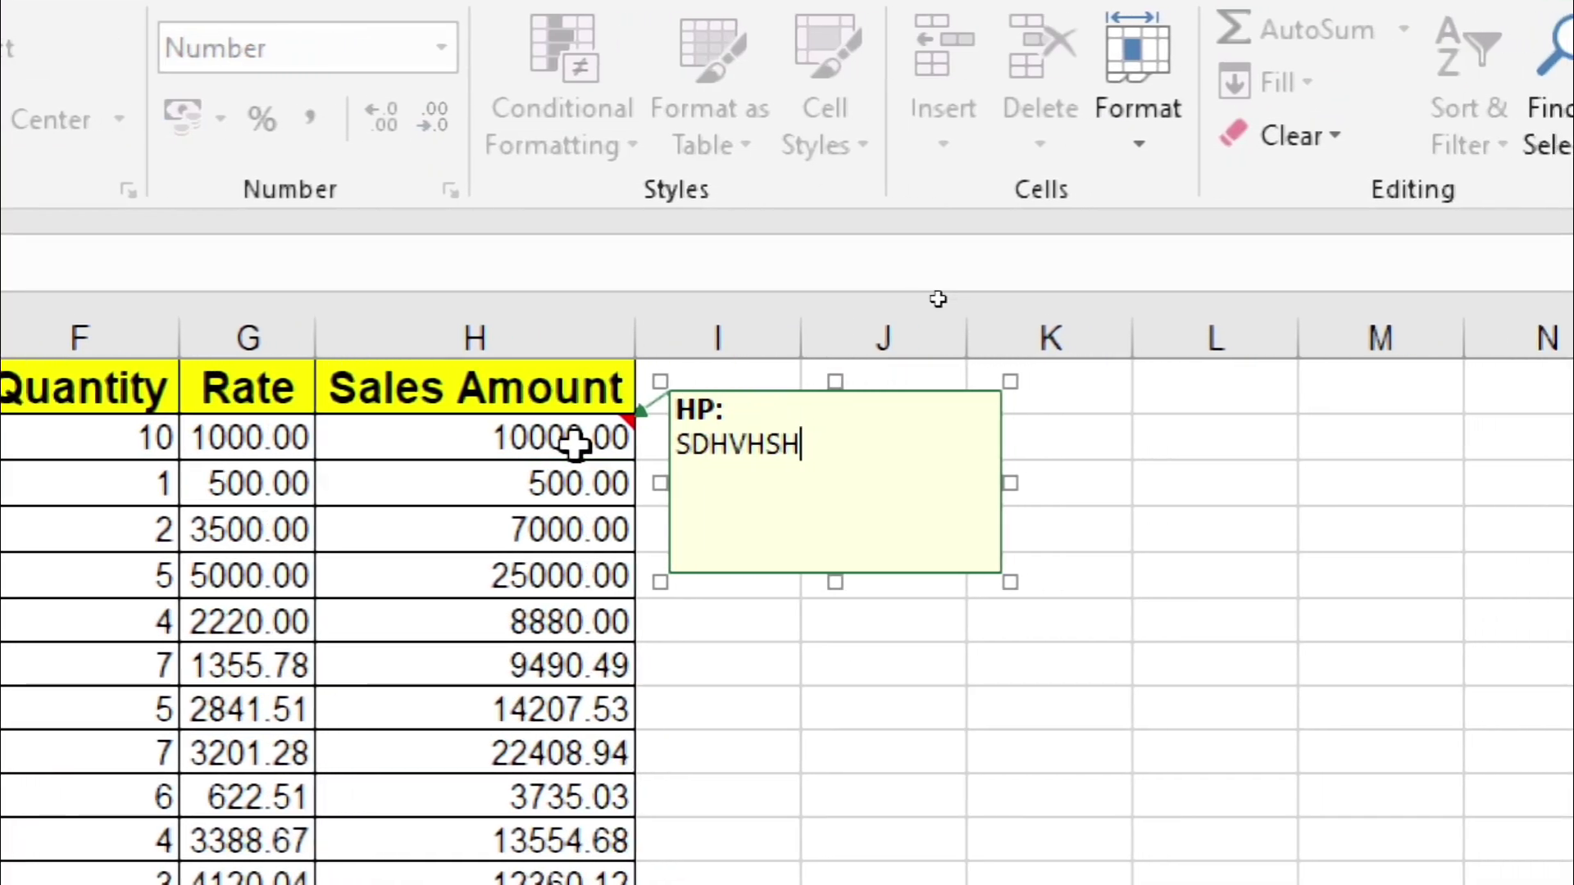
left_click(1180, 615)
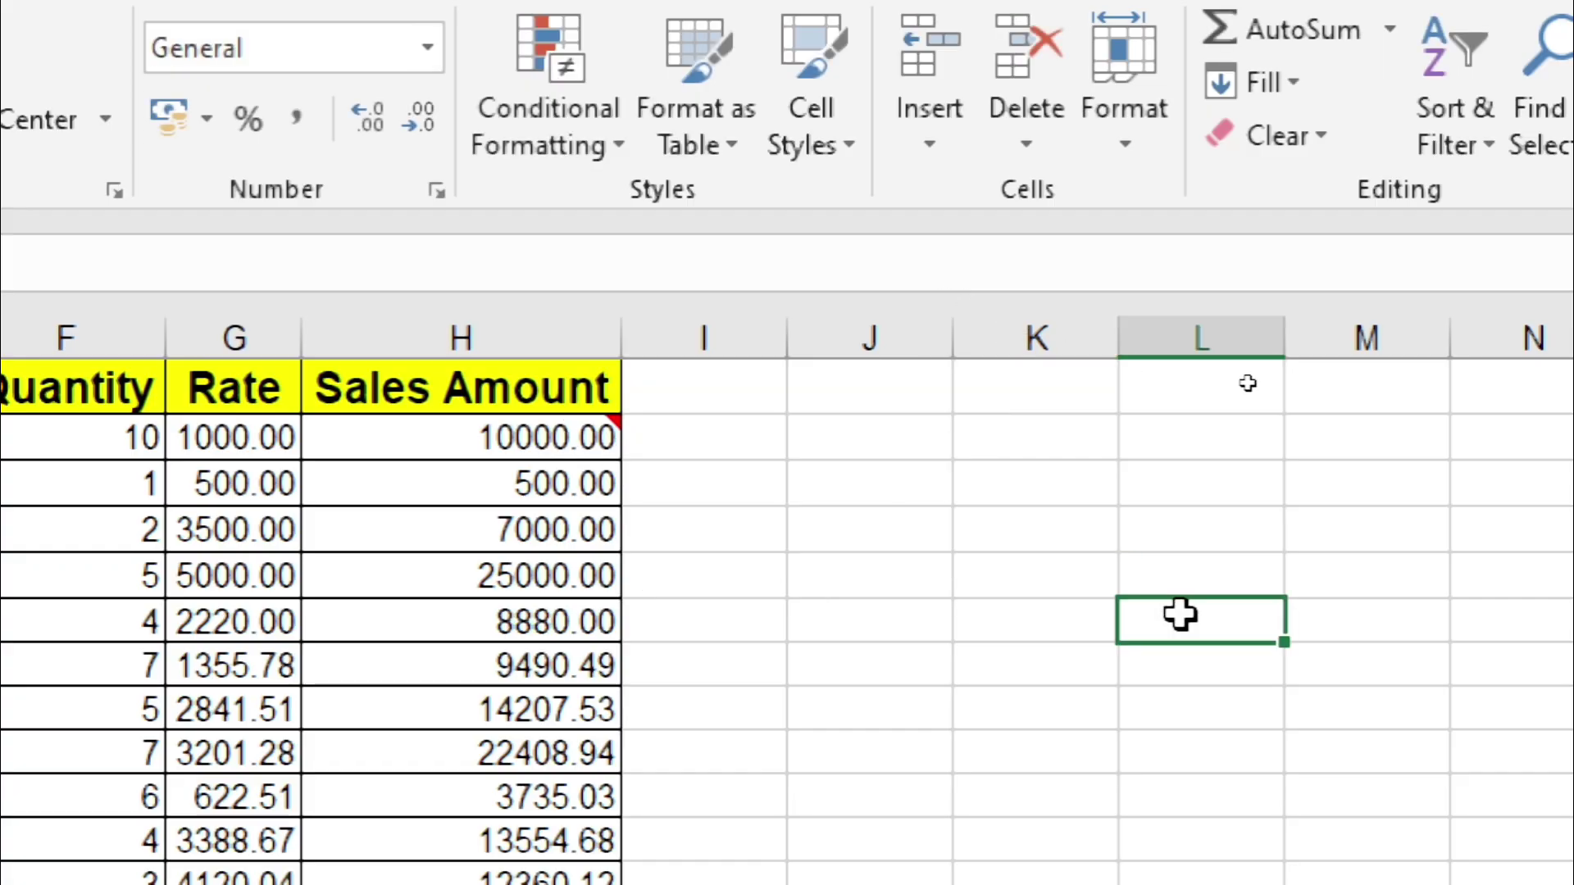
left_click(478, 432)
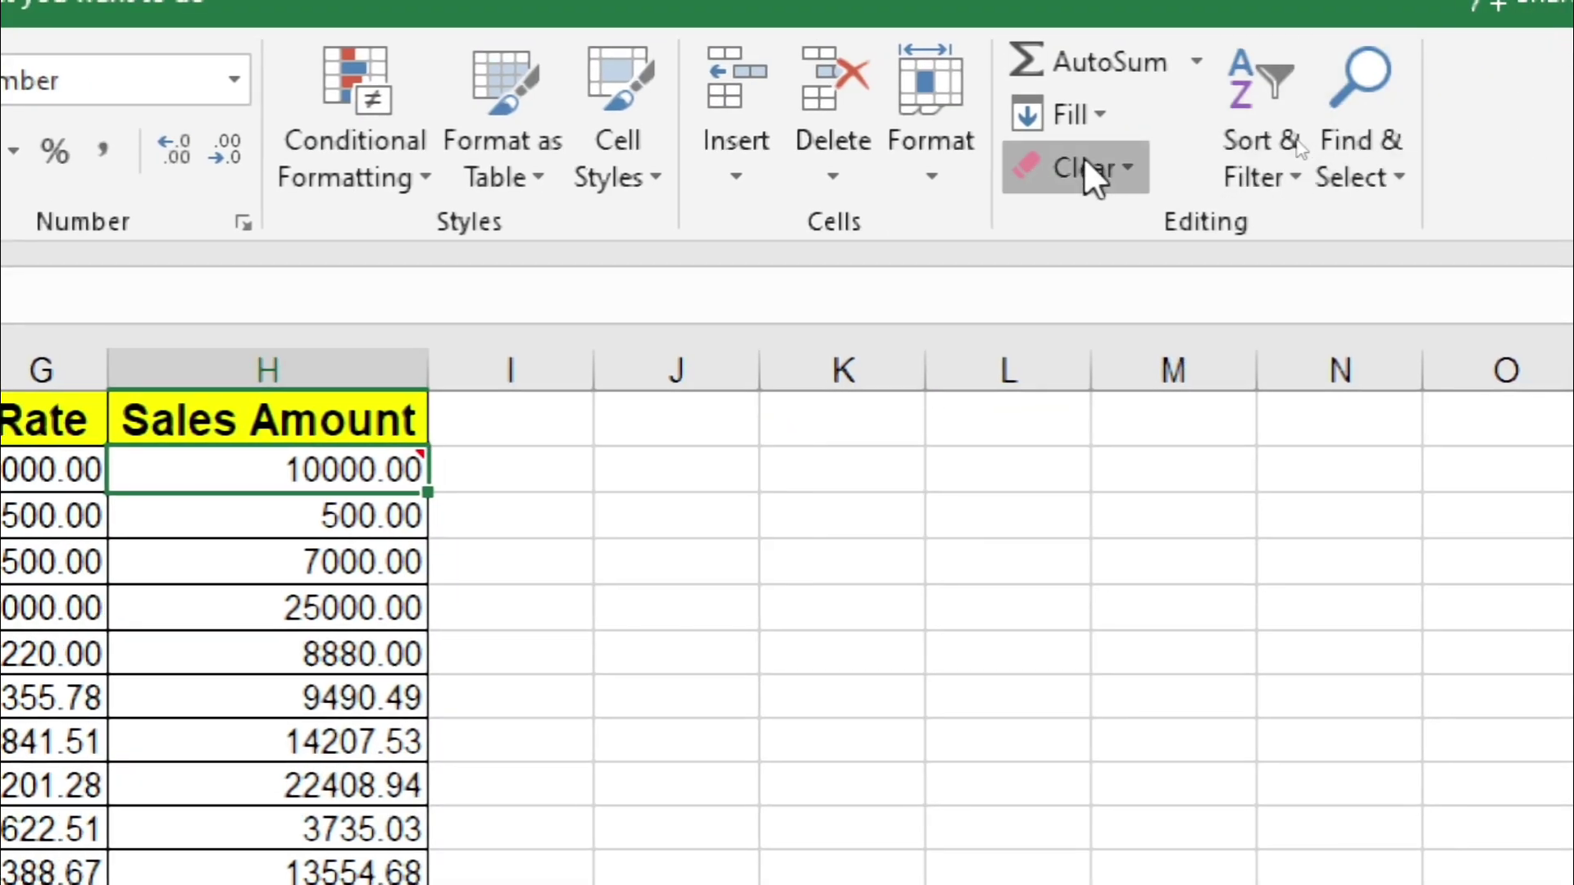
left_click(1083, 164)
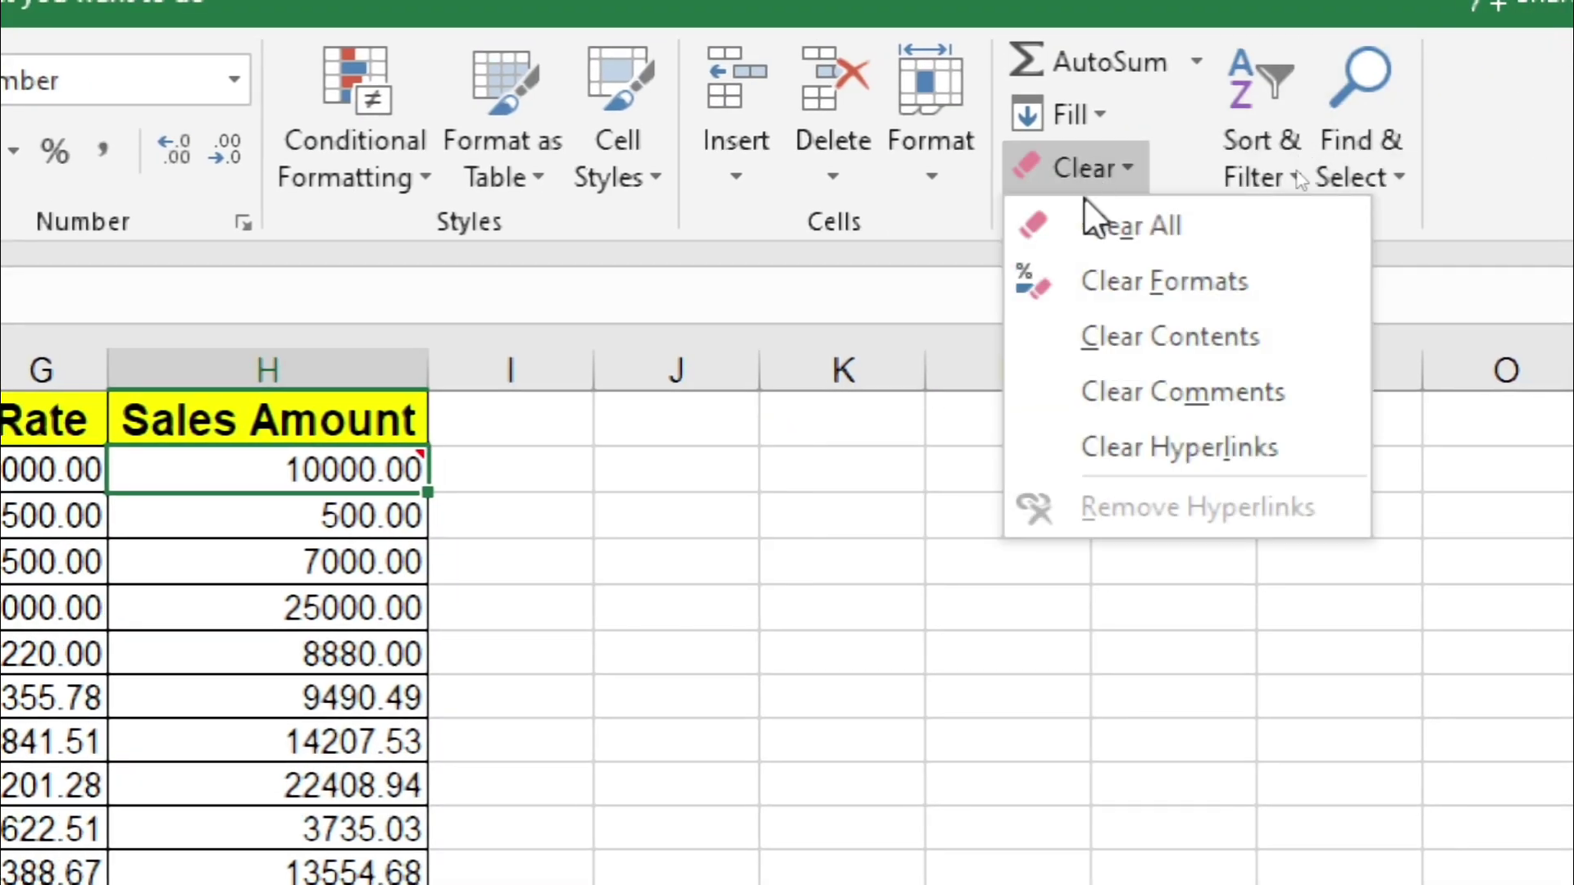
left_click(1120, 404)
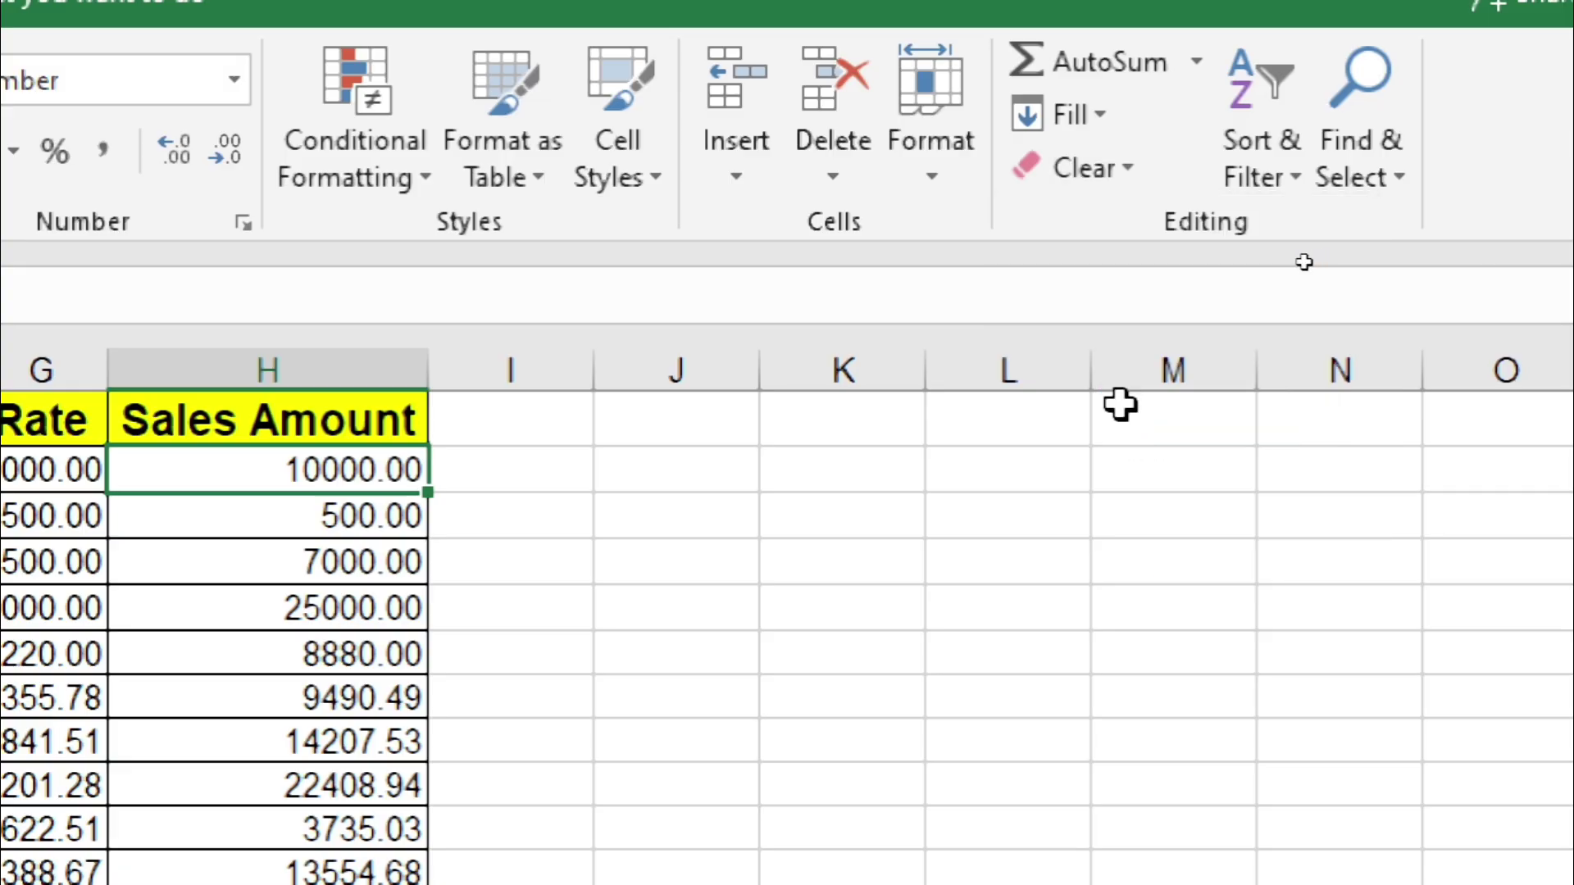
key("ctrl+z")
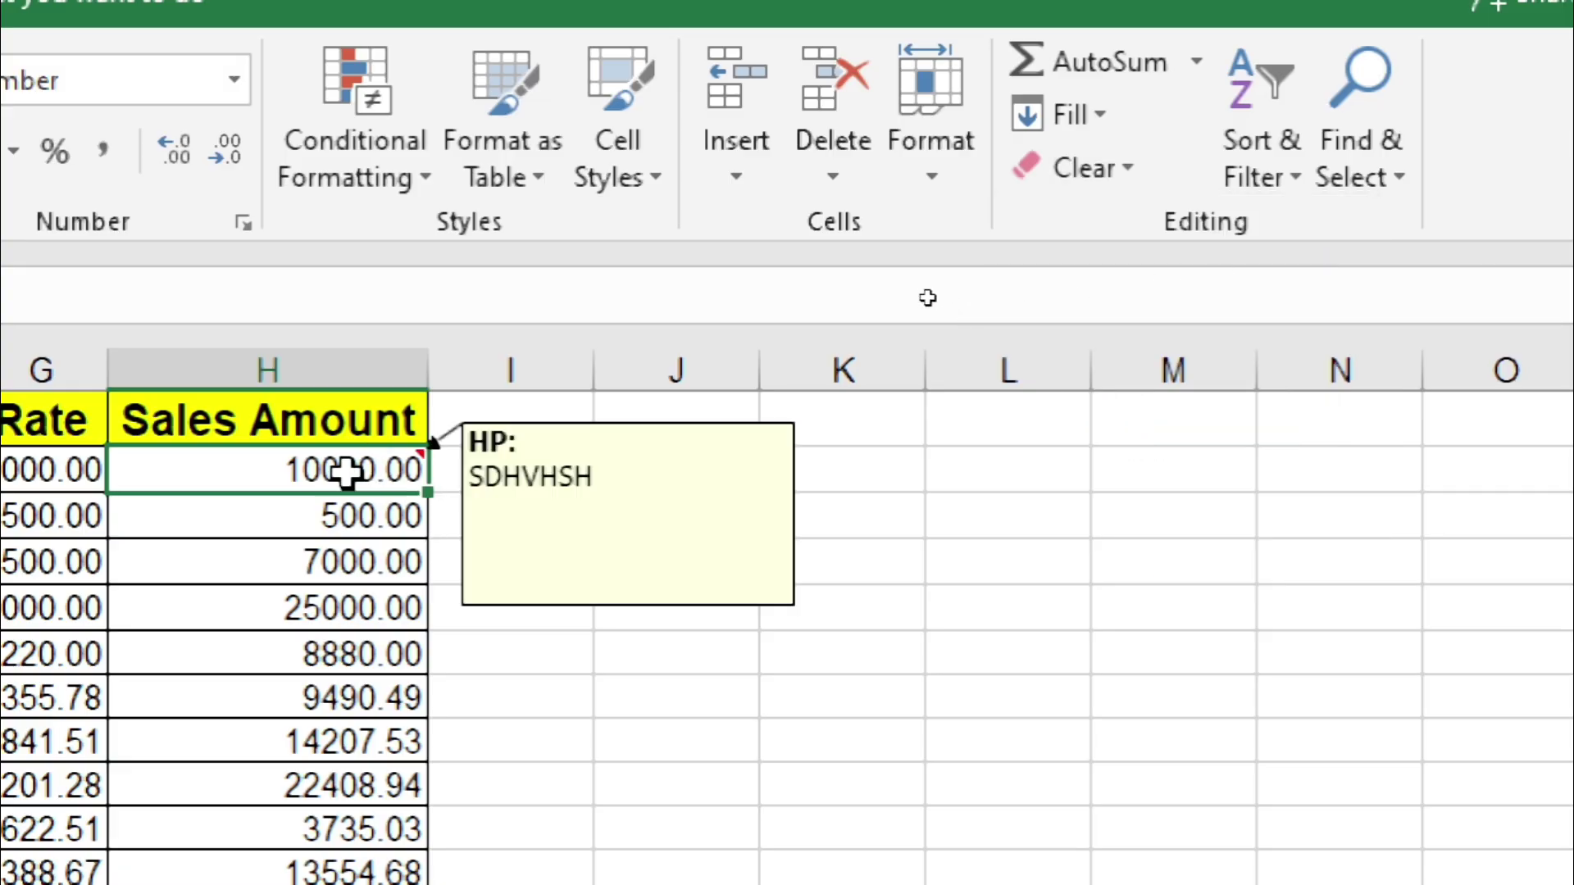
right_click(346, 474)
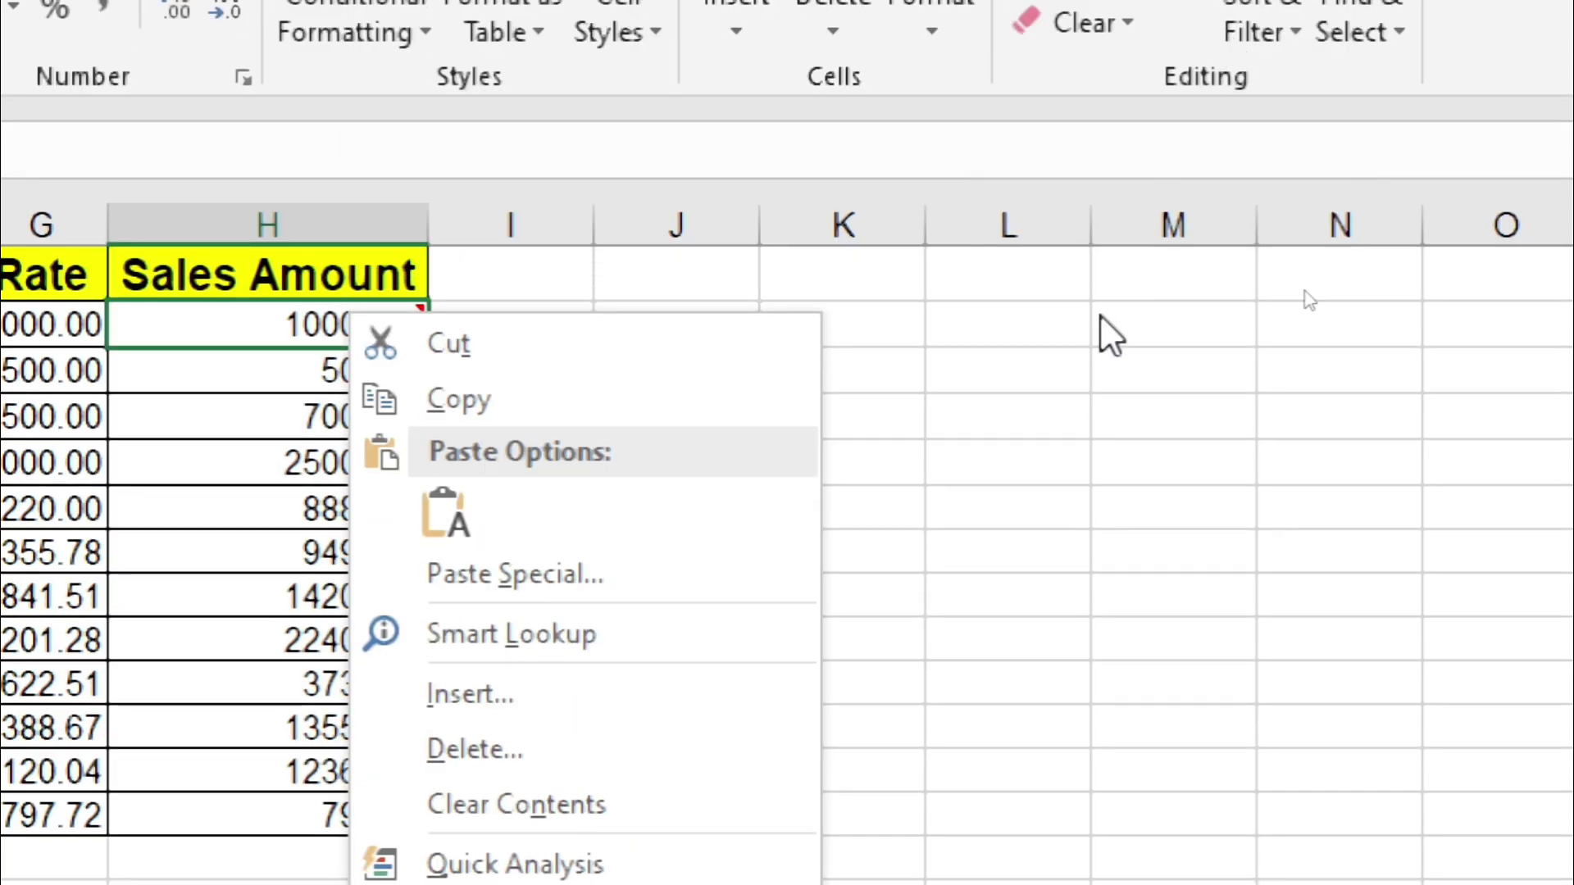
left_click(1099, 15)
Step: Enter an e-mail address in column J so Excel converts it into a mailto hyperlink
left_click(168, 501)
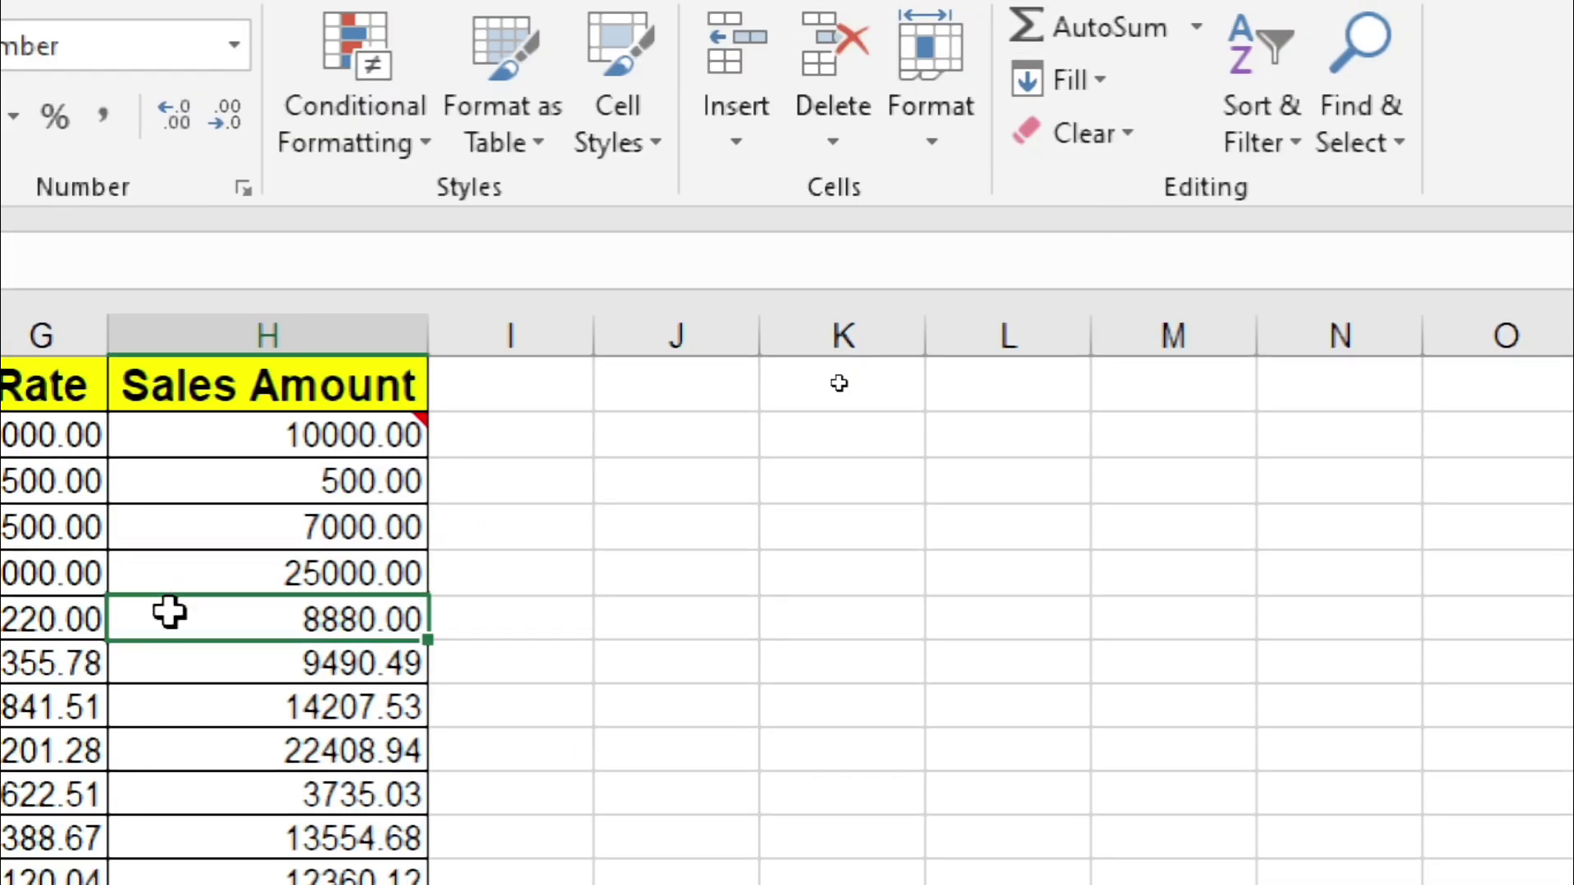
left_click(710, 580)
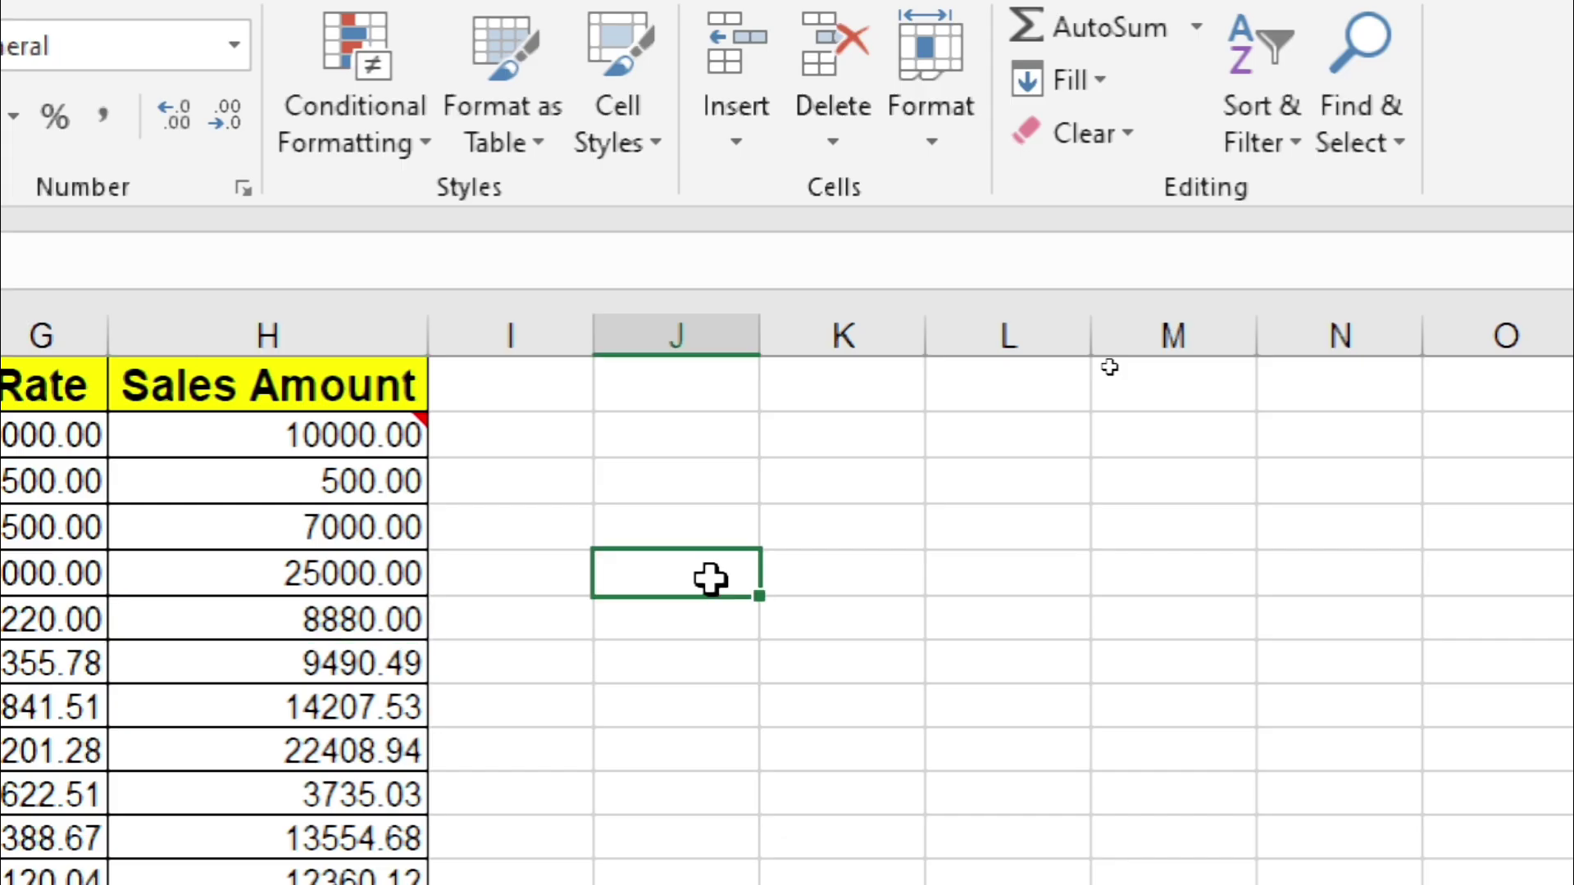
type("RAM")
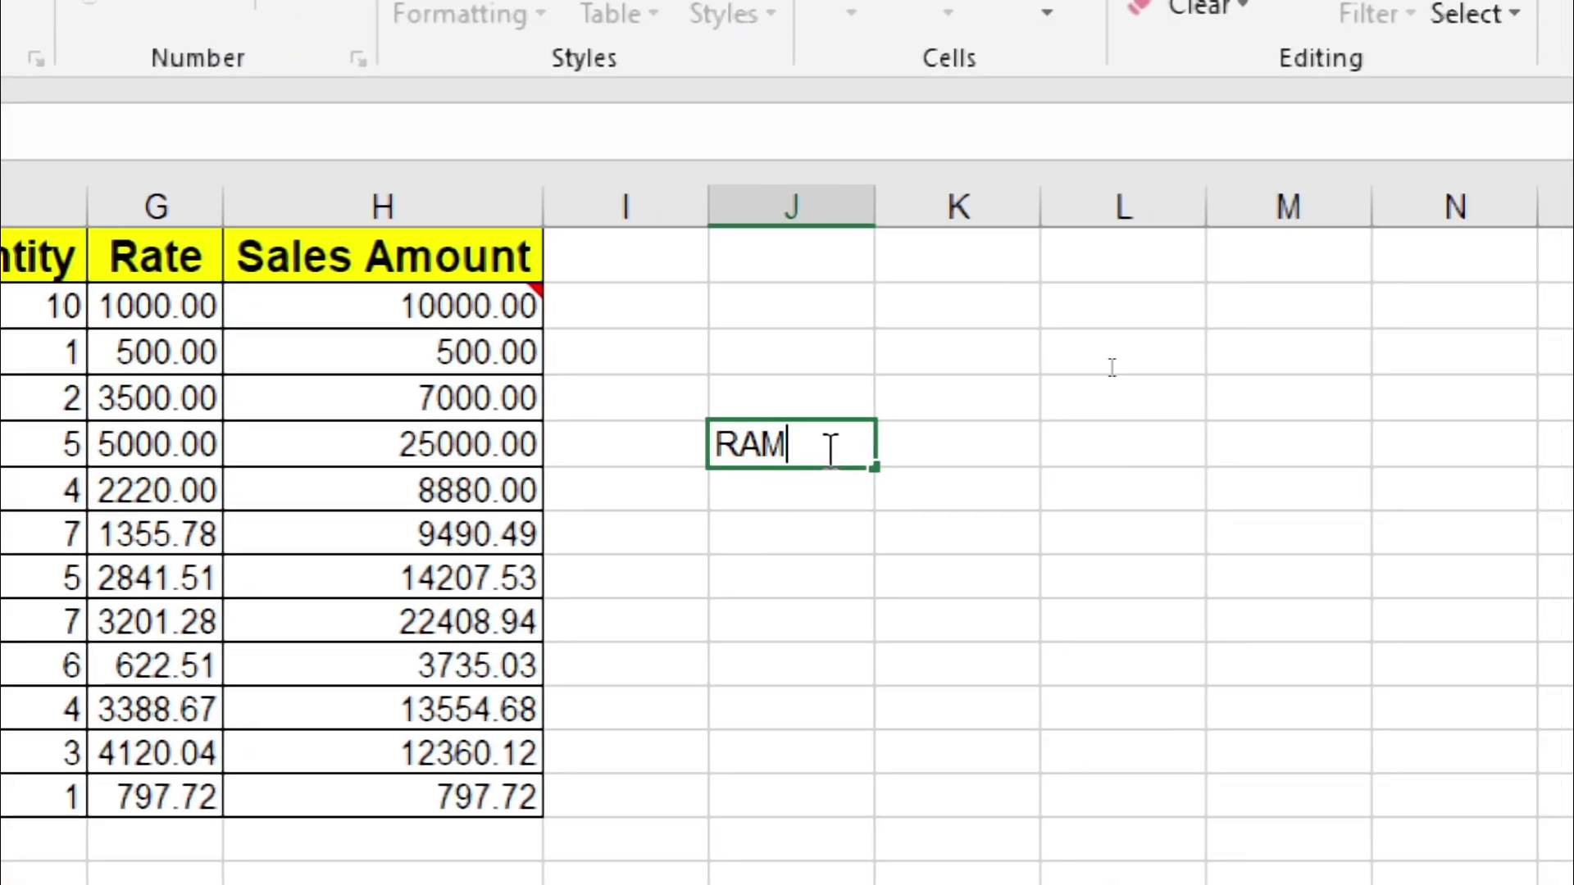
type("DOM ACCESS MEMORY@")
type("G")
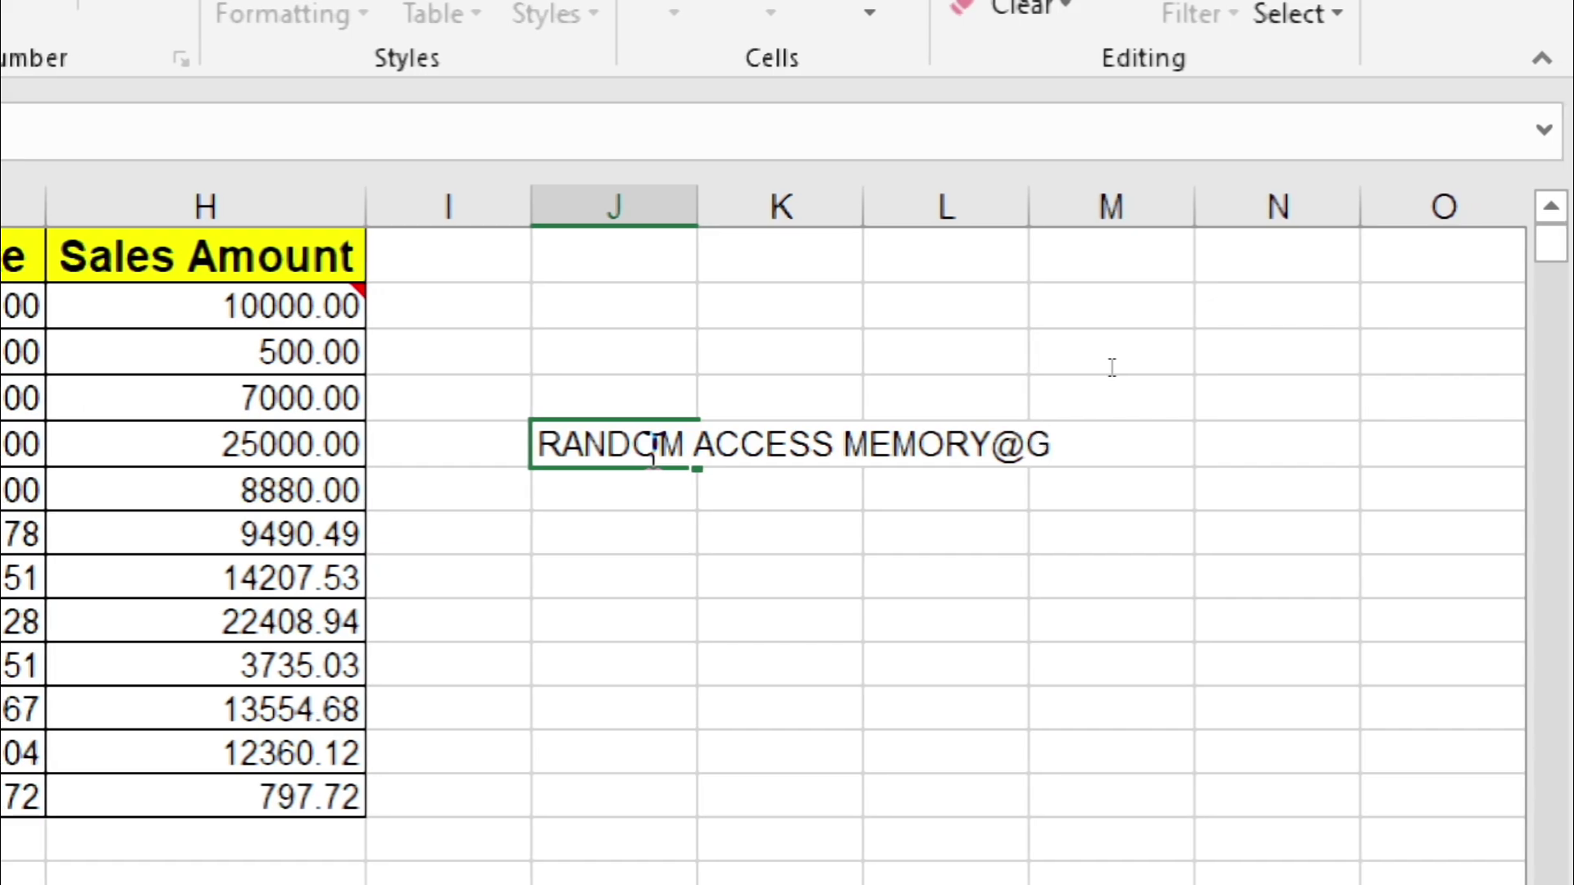
key("BackSpace")
key("BackSpace")
key("BackSpace")
key("BackSpace")
key("BackSpace")
key("BackSpace")
key("BackSpace")
key("BackSpace")
key("BackSpace")
key("BackSpace")
key("BackSpace")
key("BackSpace")
key("BackSpace")
key("BackSpace")
key("BackSpace")
key("BackSpace")
key("BackSpace")
key("BackSpace")
key("BackSpace")
key("BackSpace")
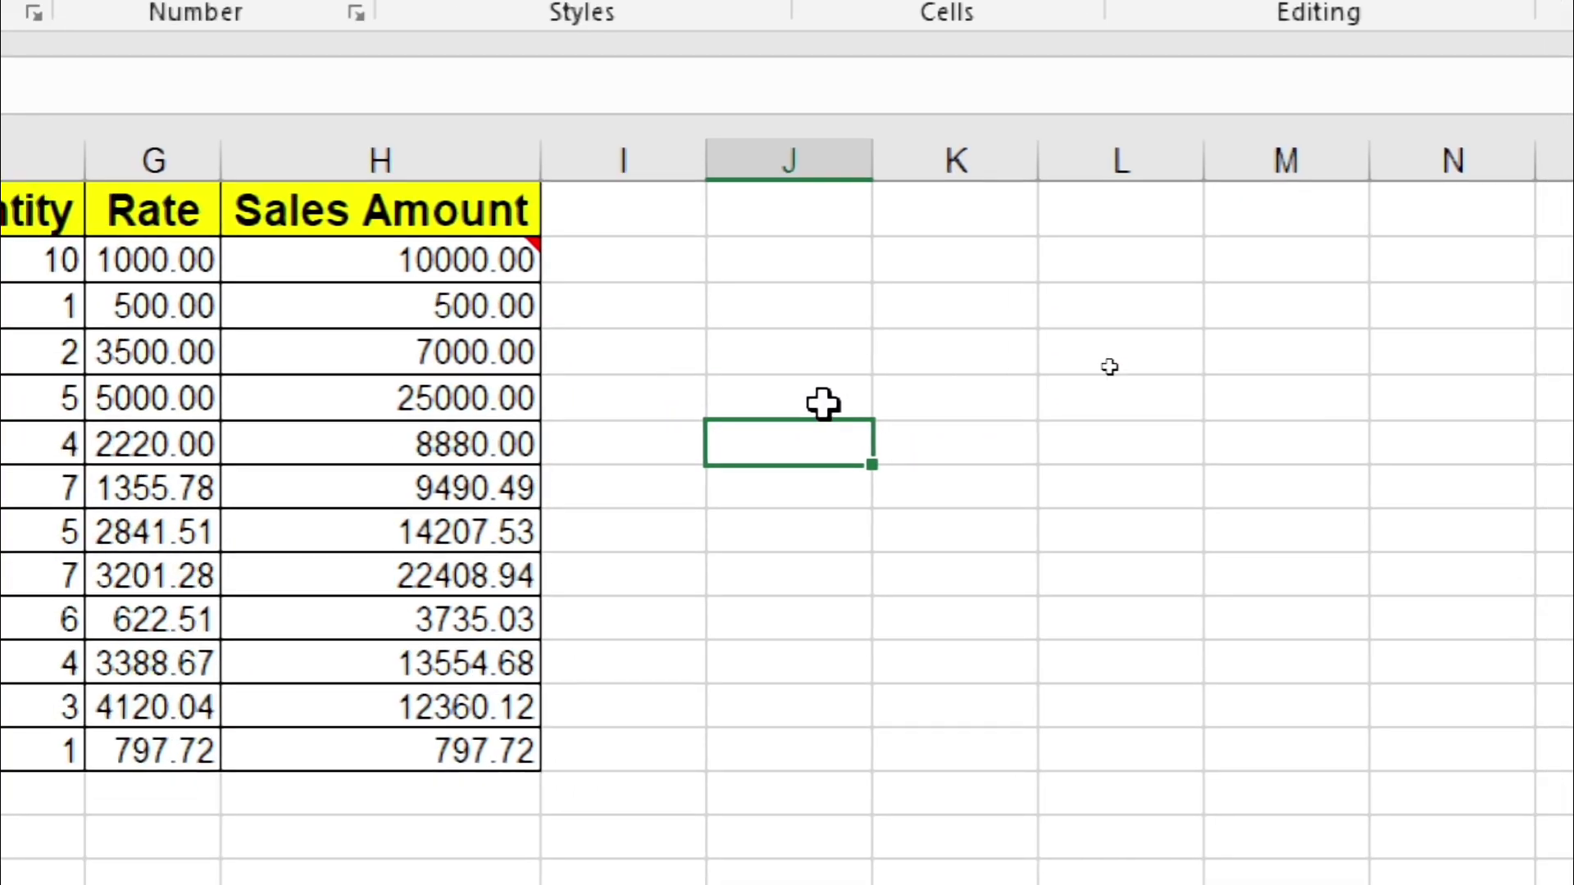
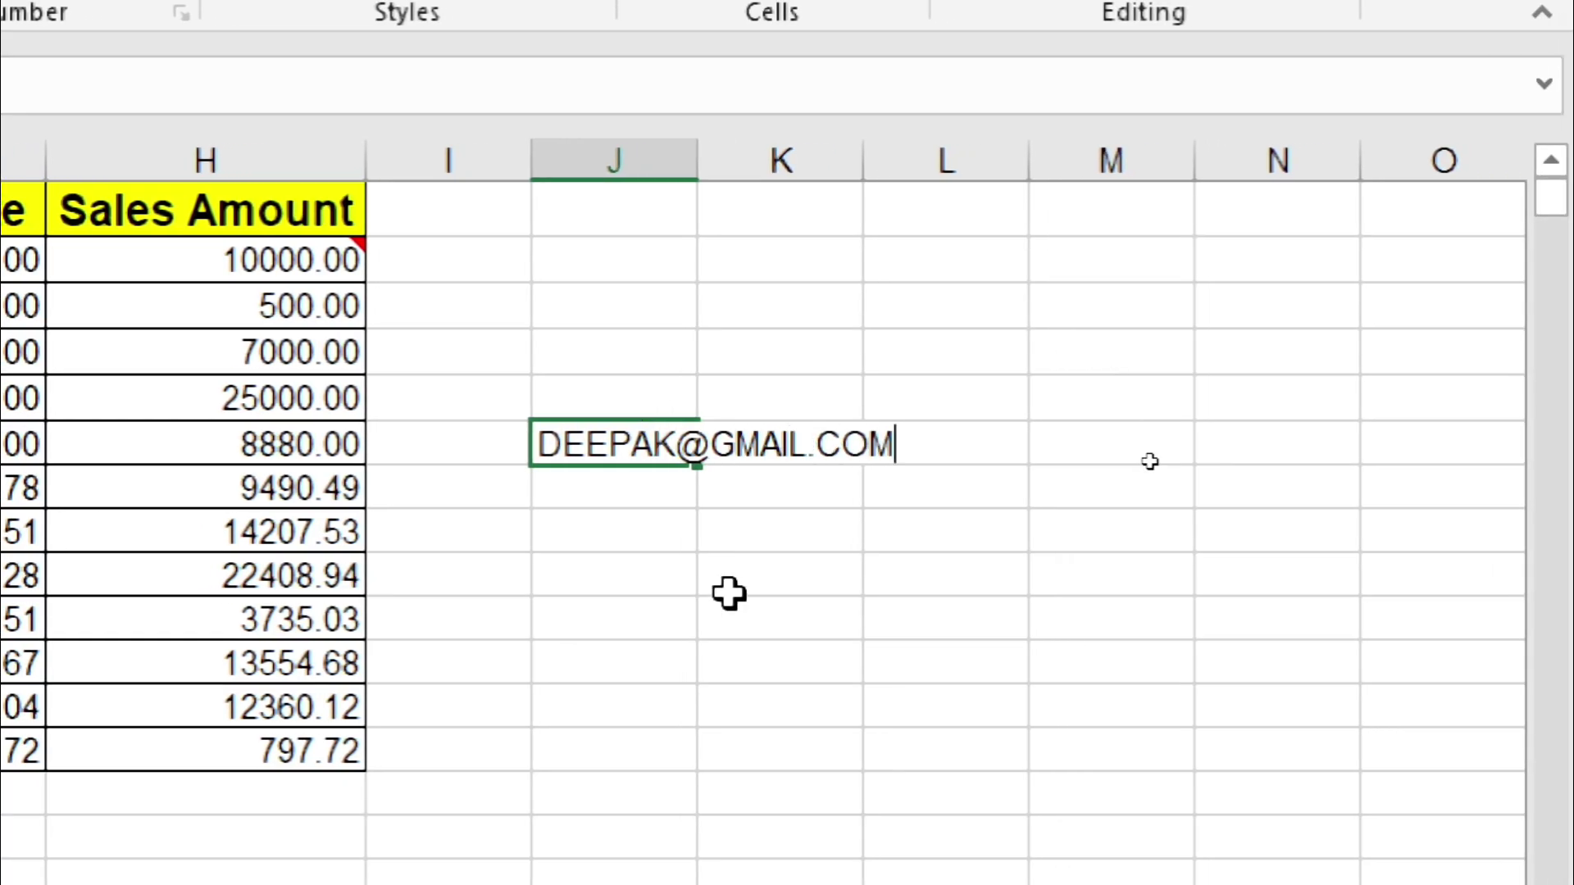
key("Return")
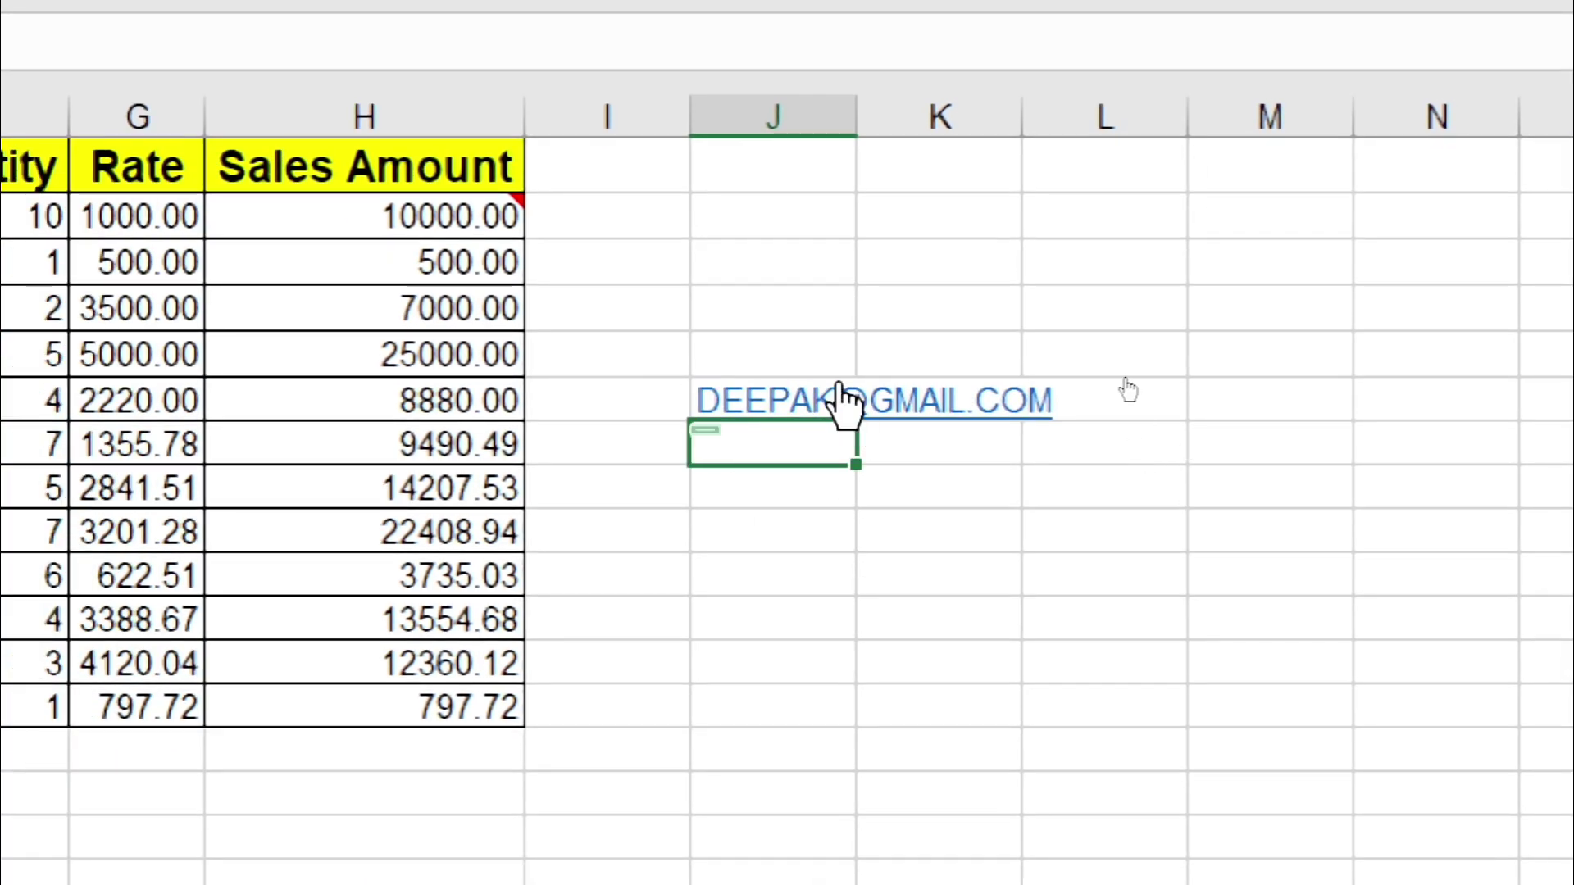
left_click(774, 419)
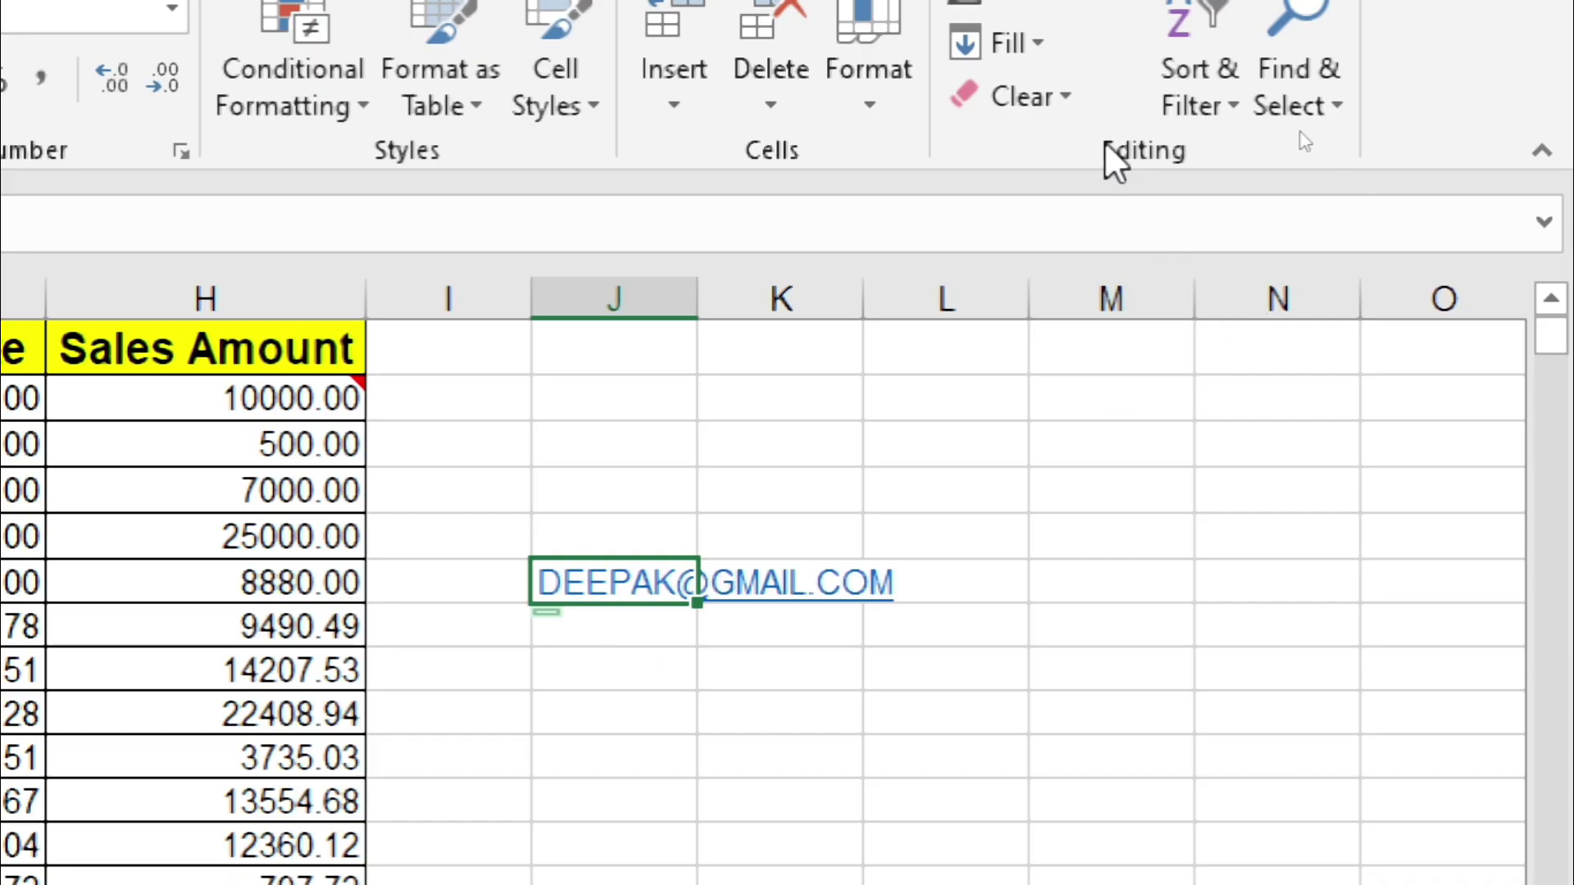
Step: Try Clear Hyperlinks on J6, including the clear-formatting option, then undo it
left_click(1019, 90)
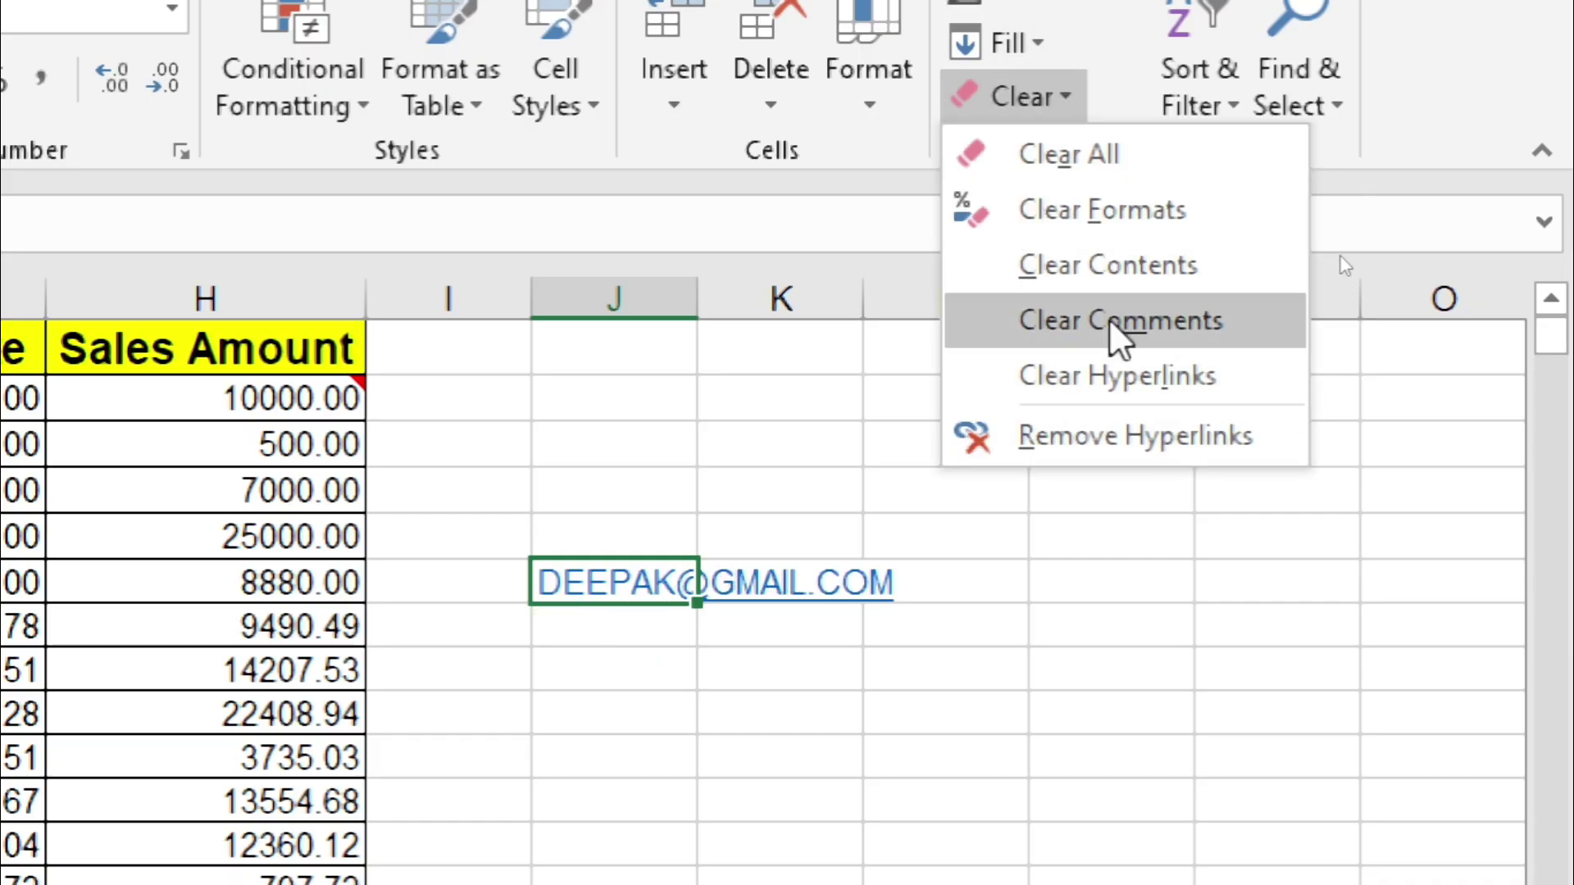
left_click(1109, 361)
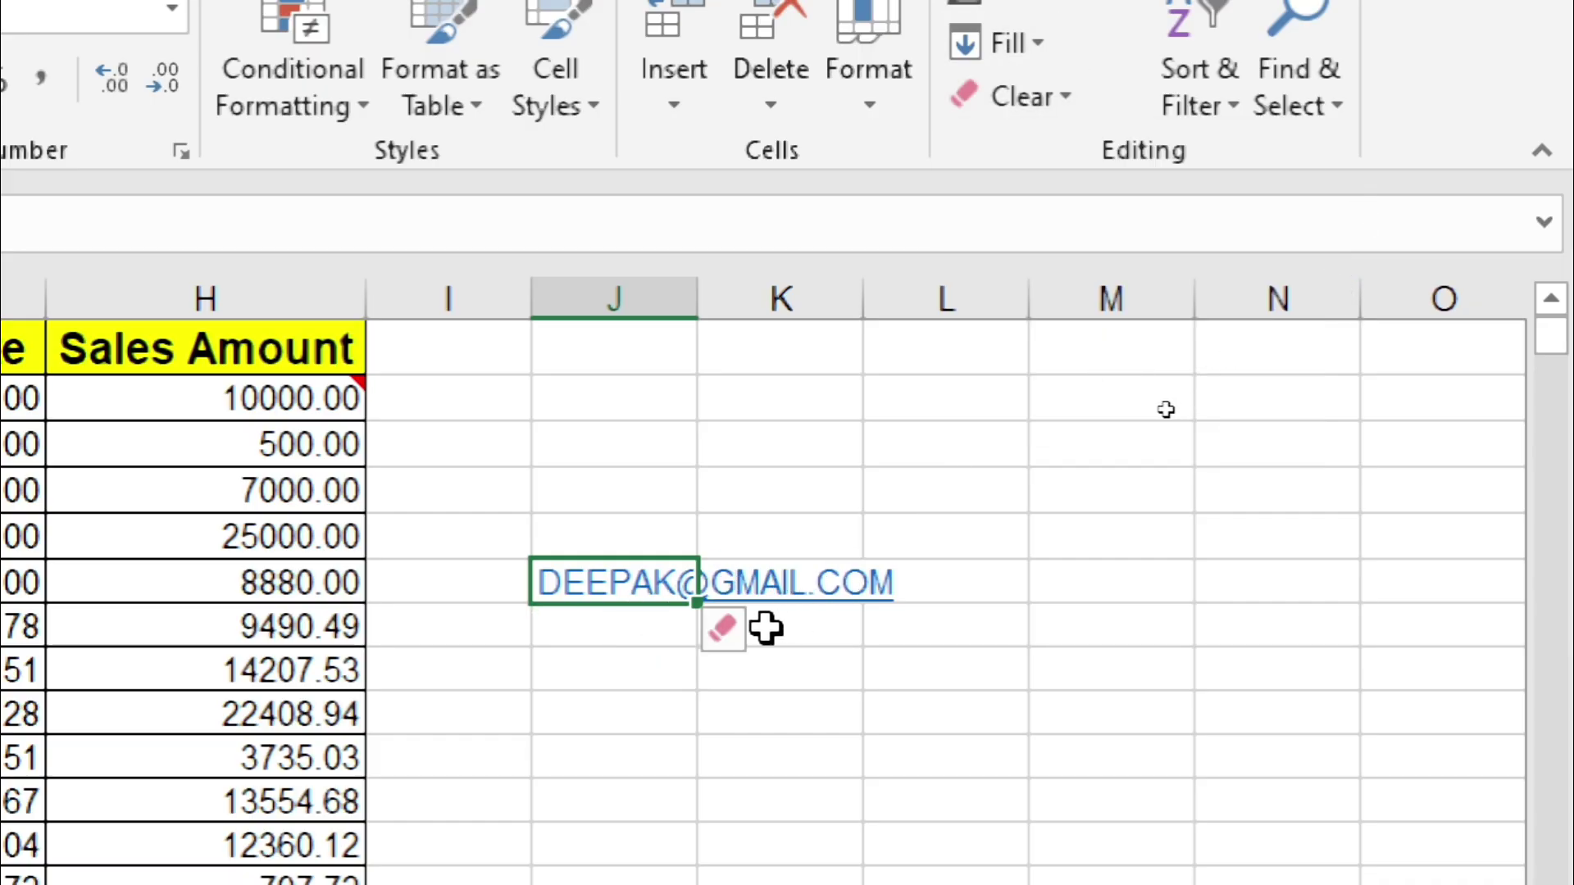
left_click(742, 637)
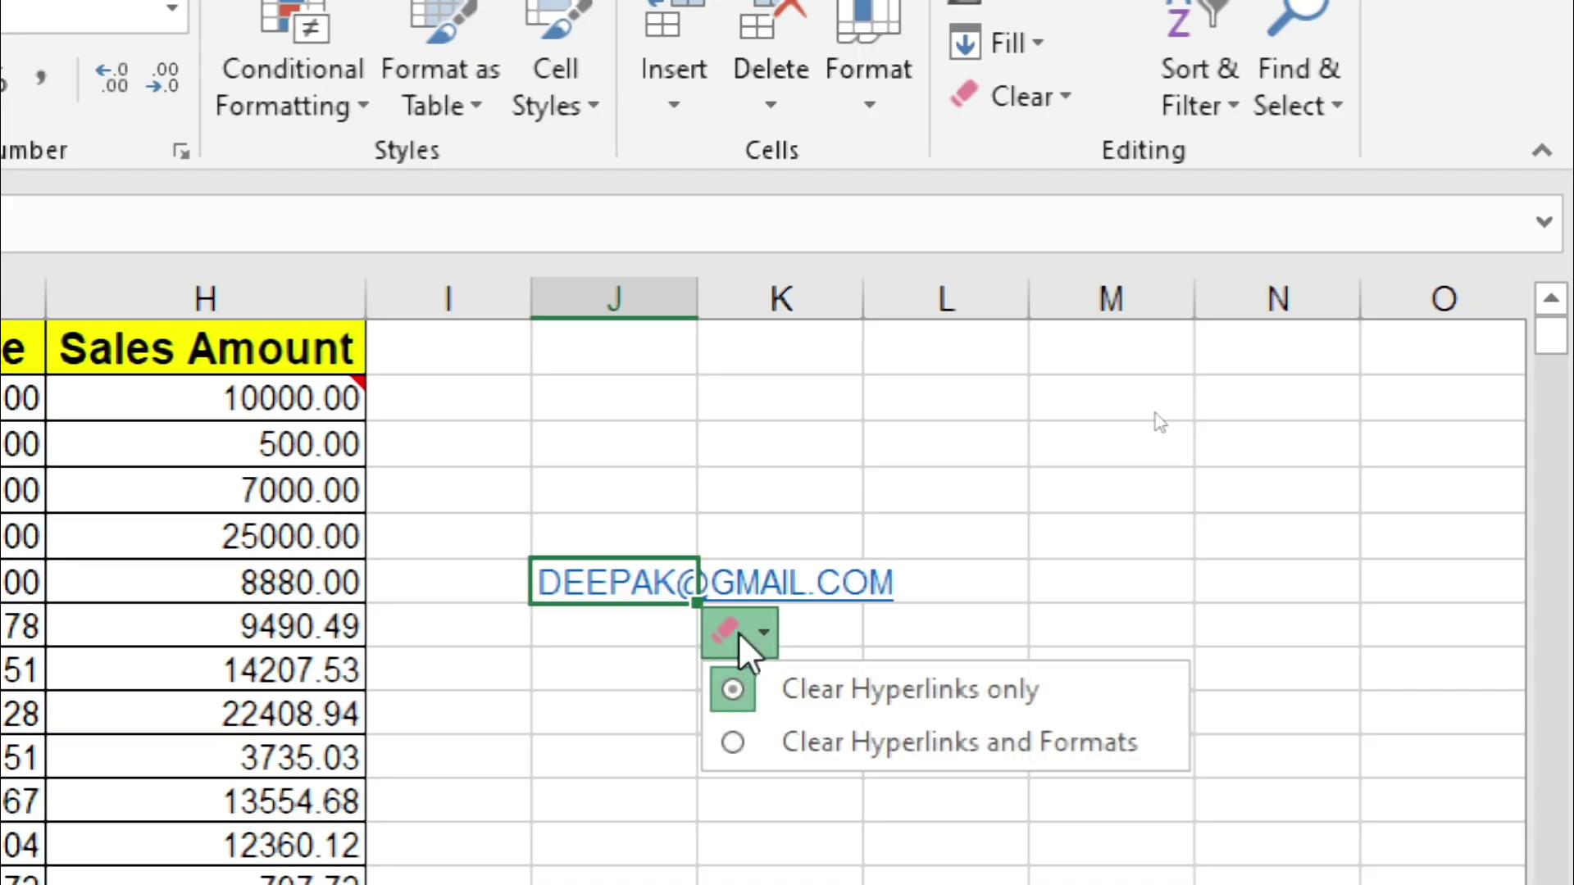
left_click(814, 701)
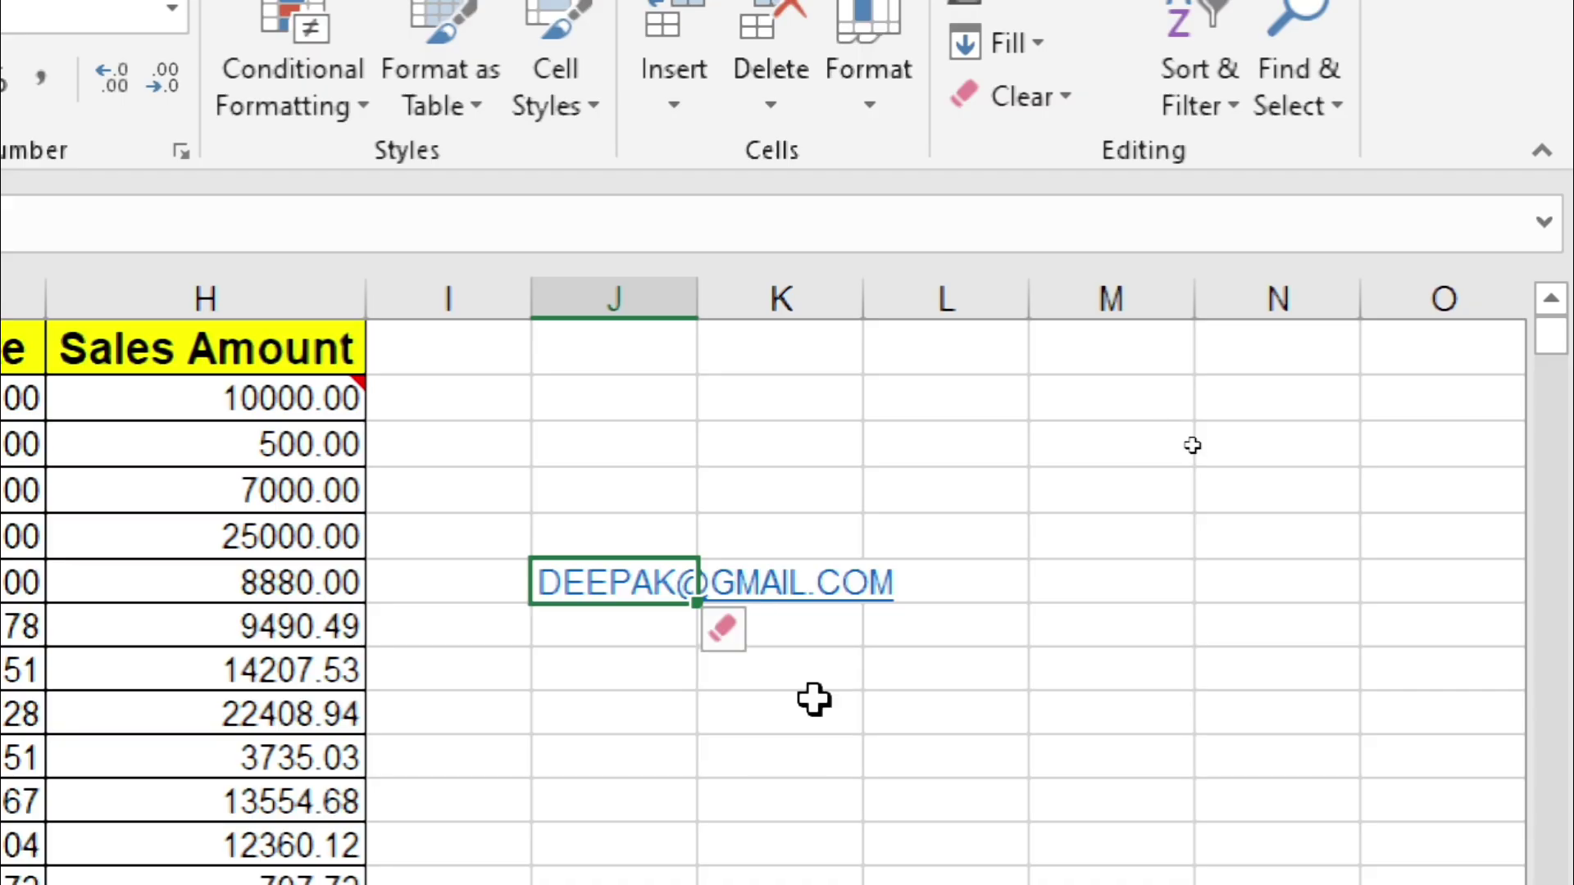
left_click(735, 627)
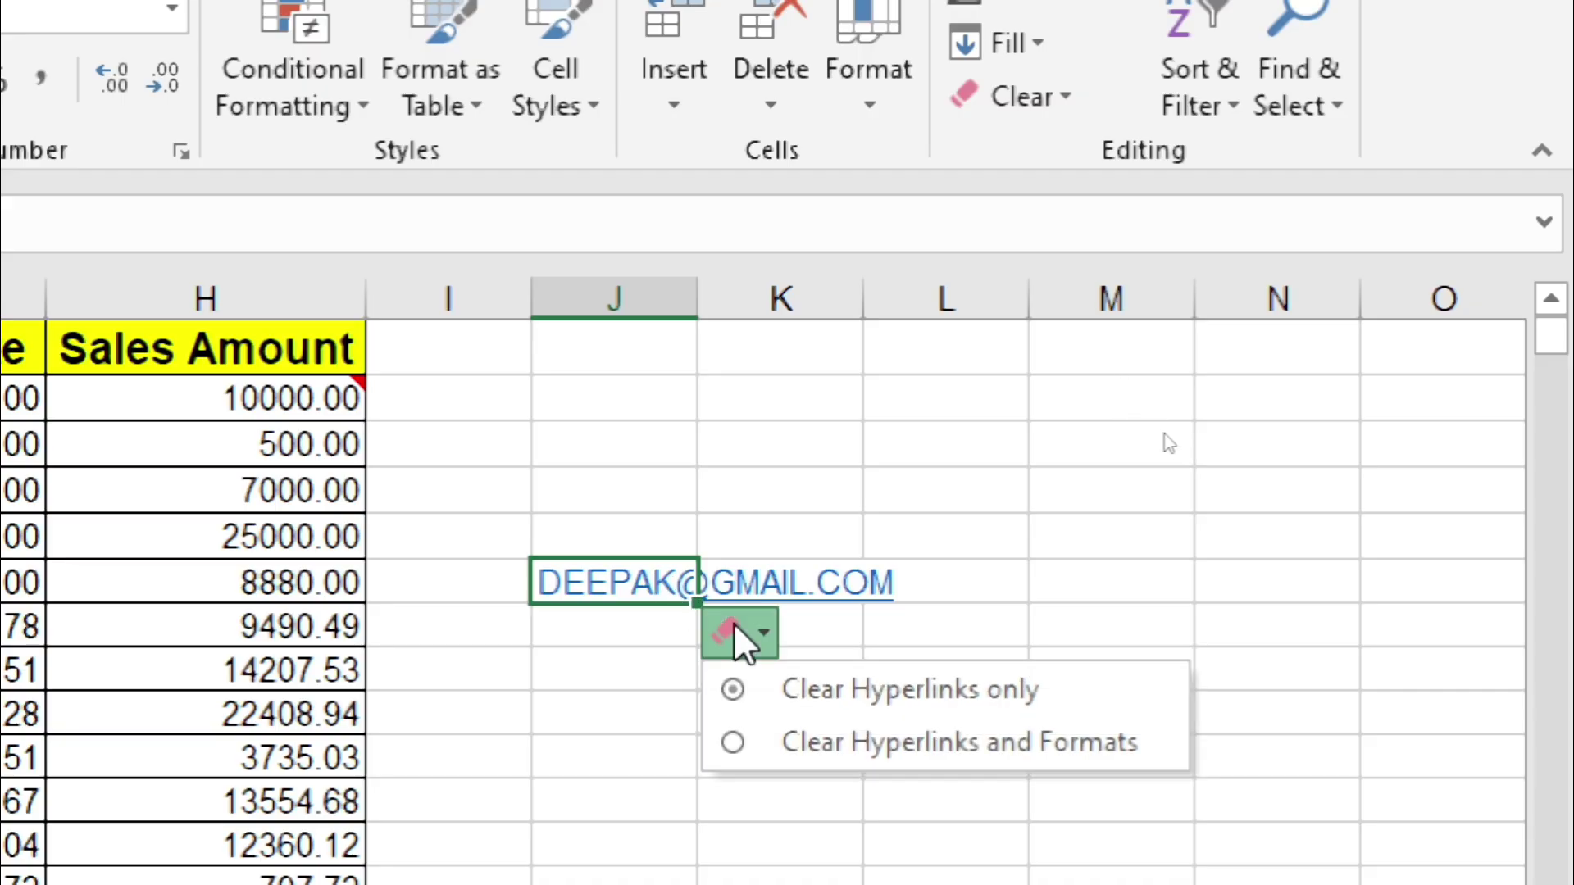
left_click(782, 743)
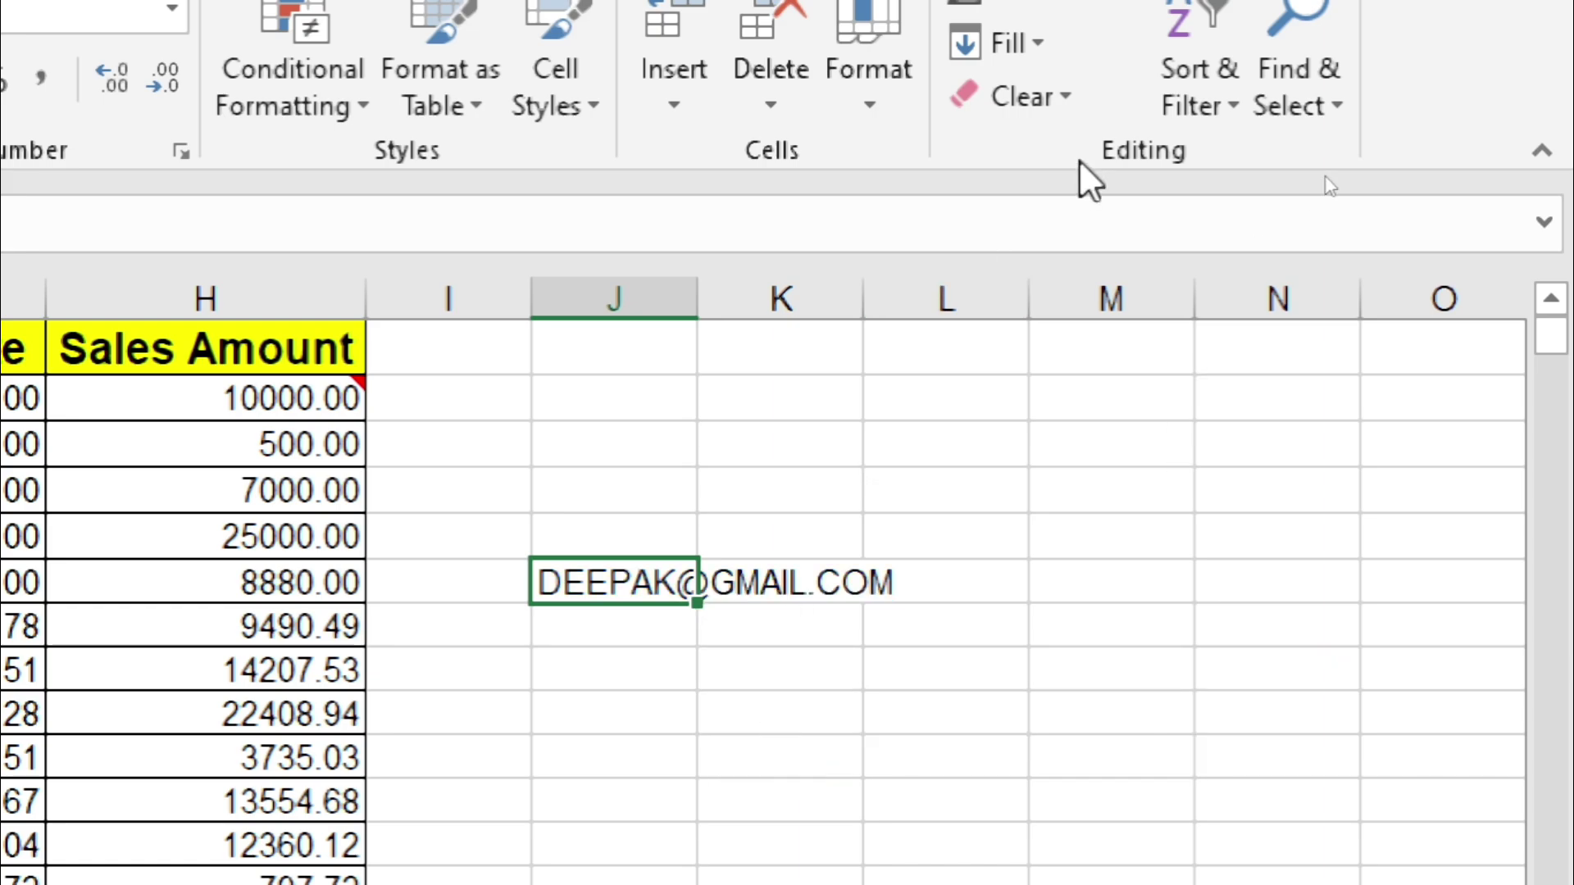
key("ctrl+z")
Step: Use Clear > Remove Hyperlinks on J6 so the address stays as plain text
left_click(1073, 97)
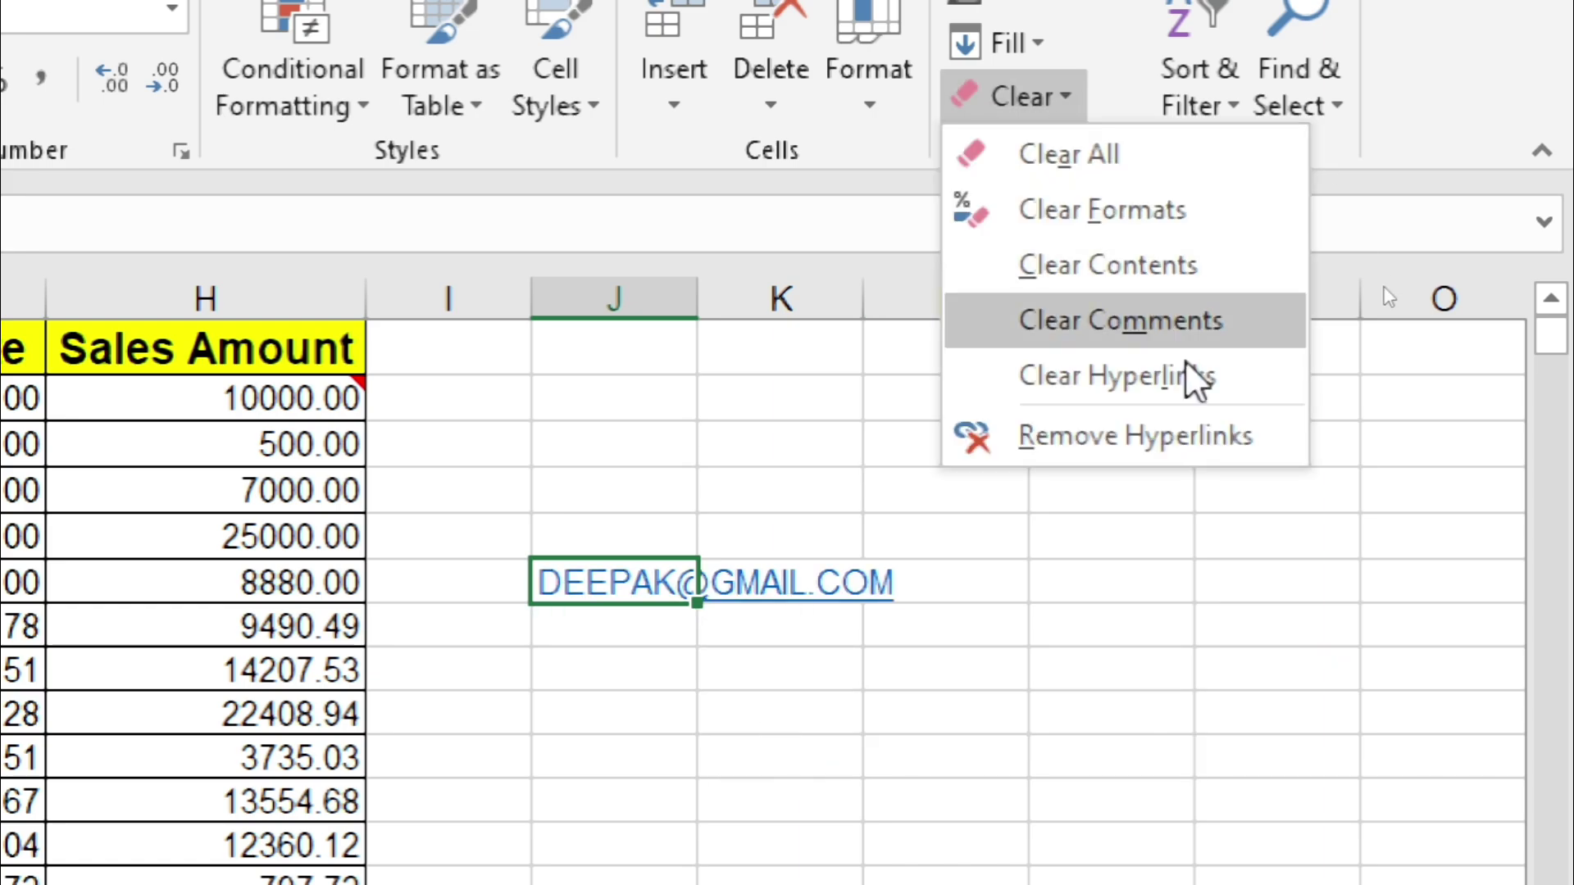
left_click(1172, 459)
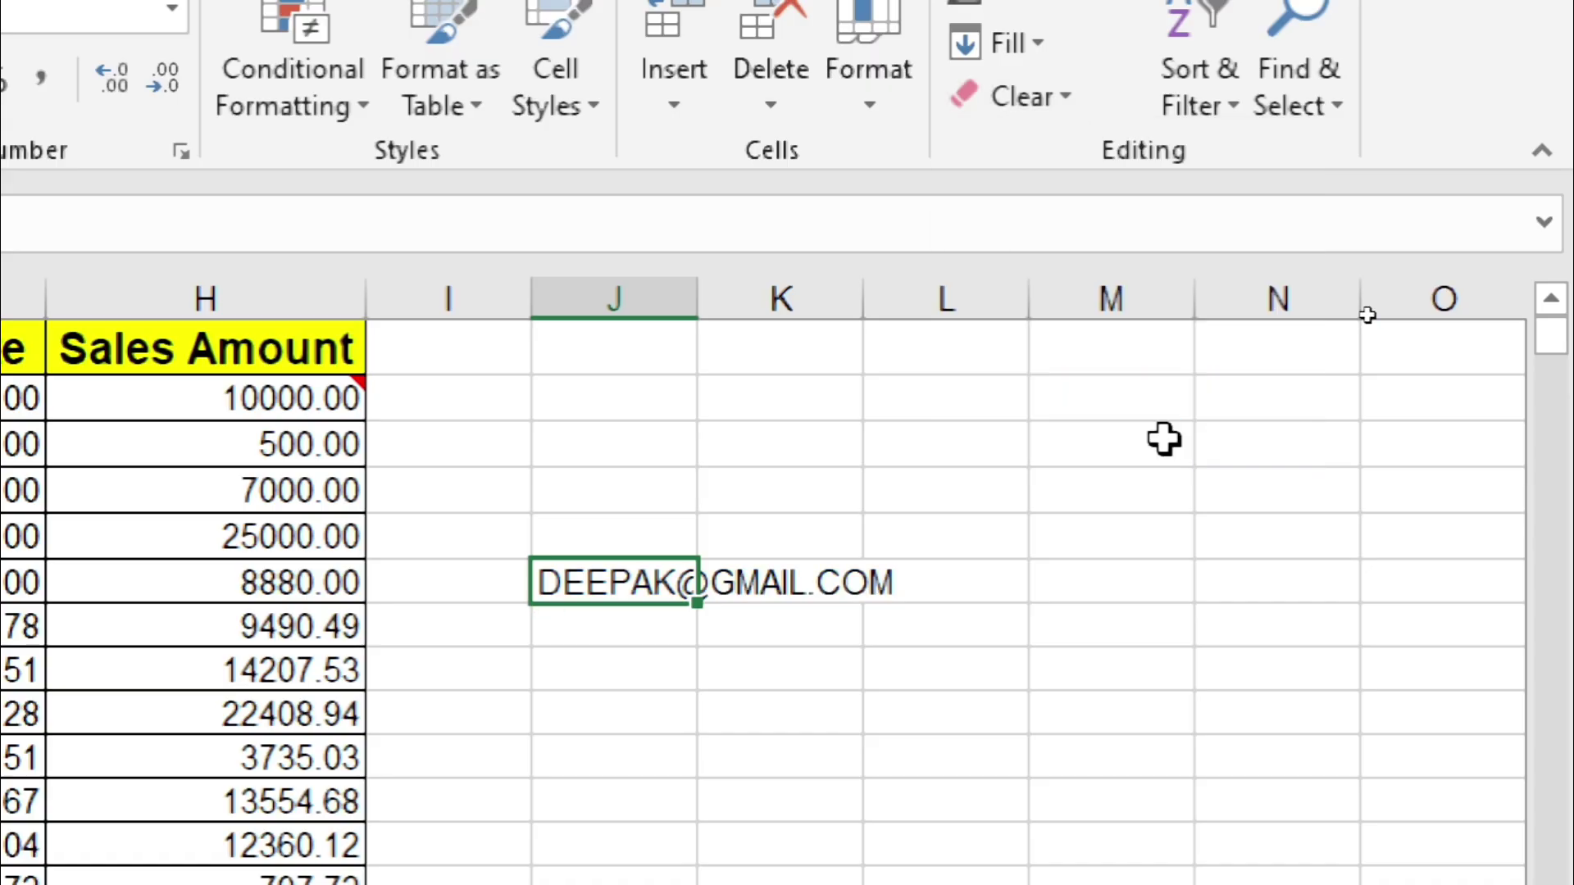
left_click(1045, 441)
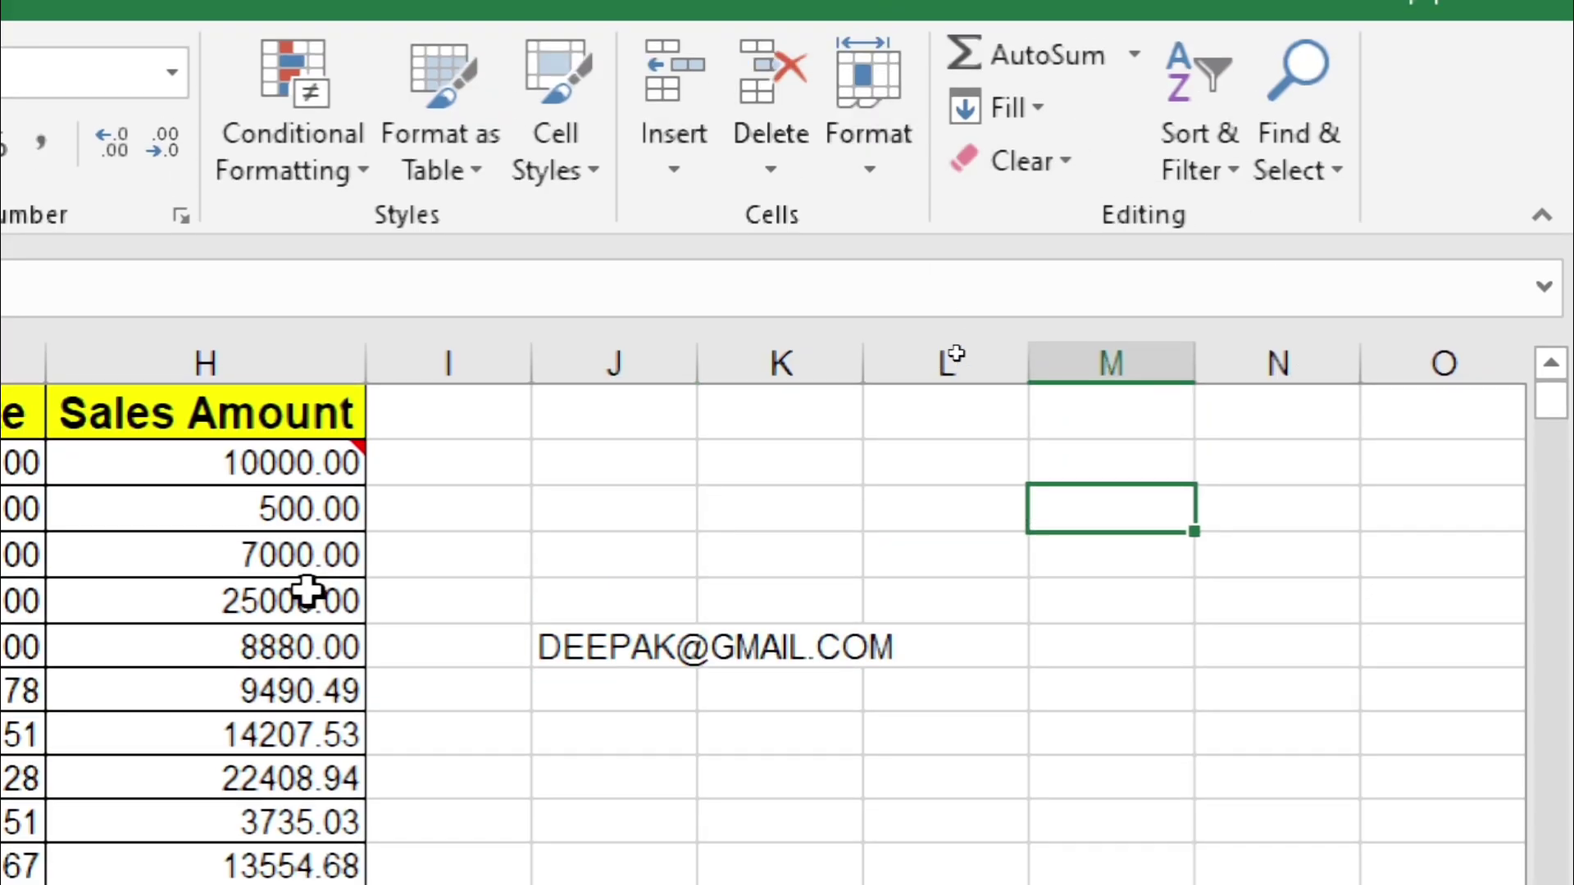
left_click(549, 538)
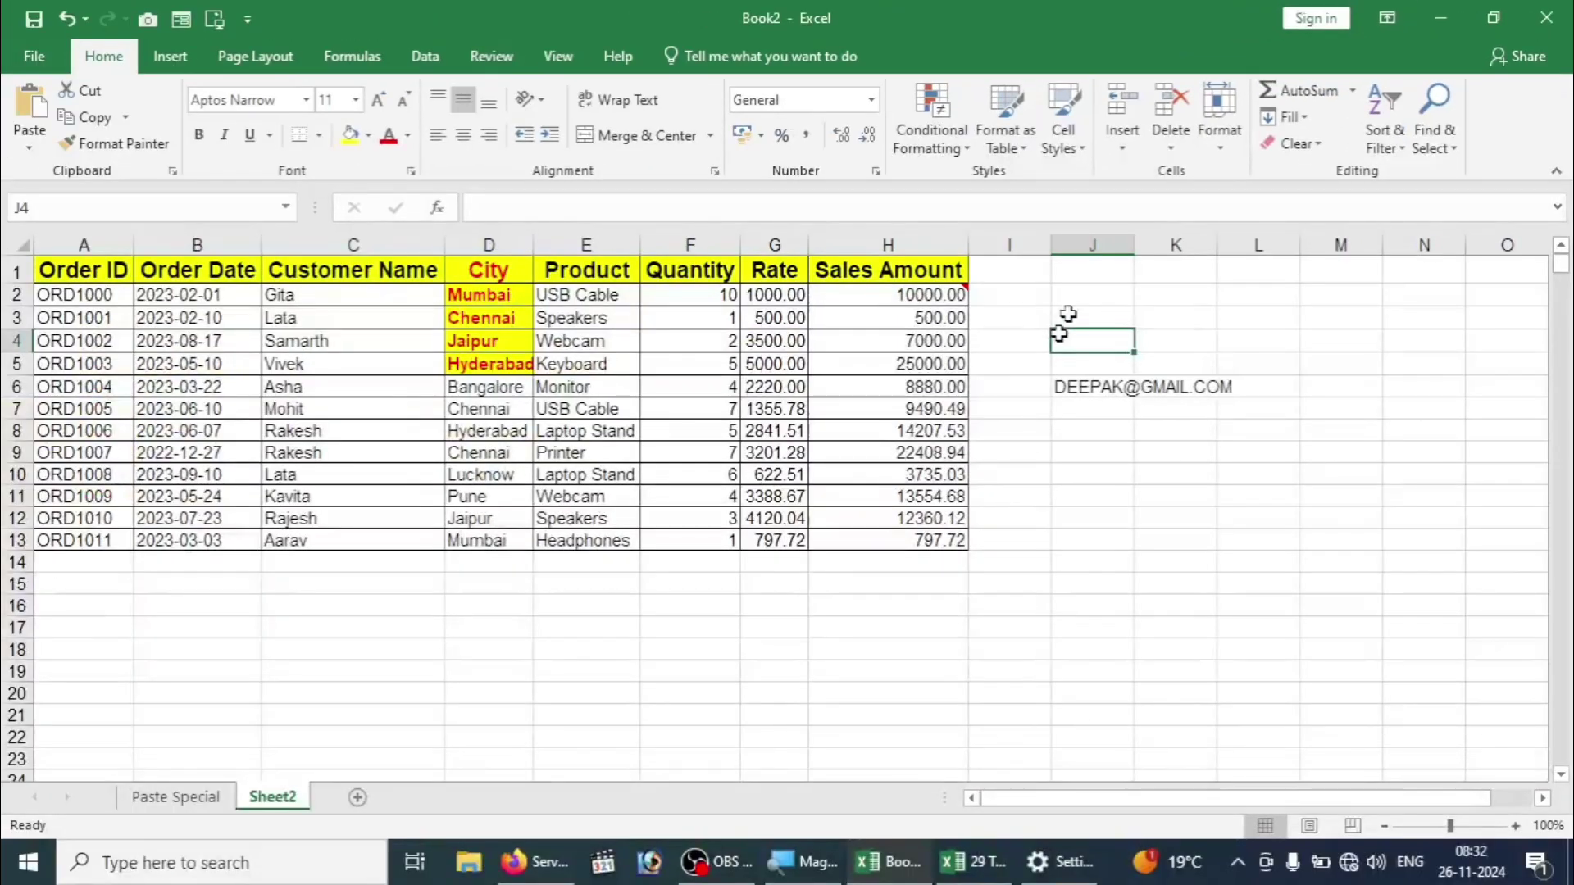